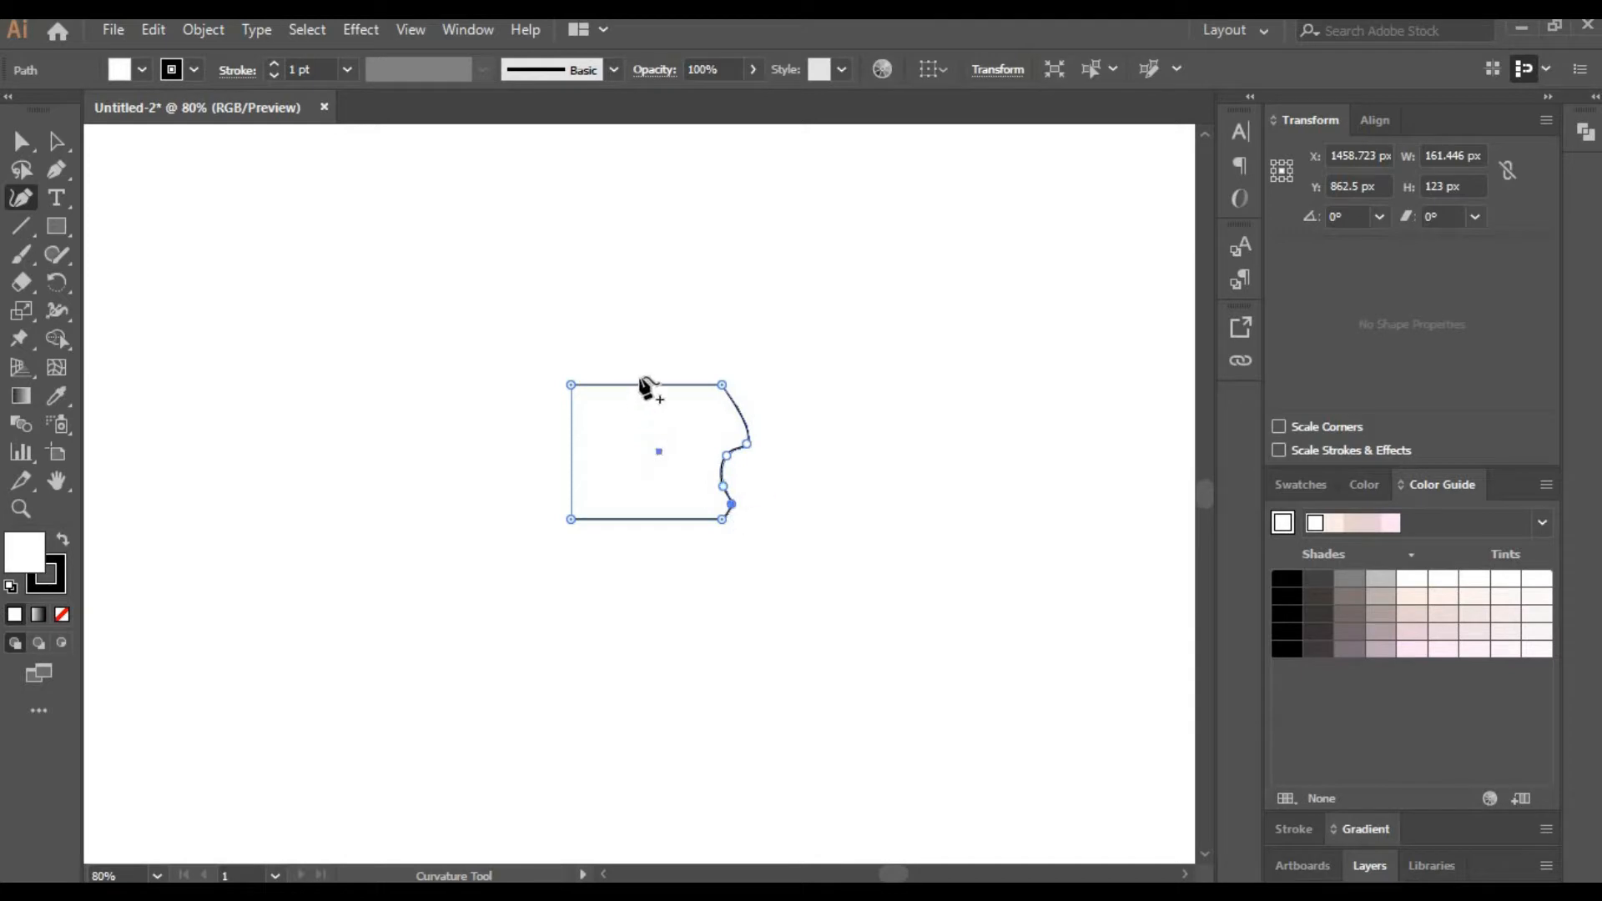
Bow the head outline's top edge upward and bottom edge downward, raising the lower back corner.
{"action": "left_click_drag", "start_coordinate": [643, 385], "coordinate": [644, 356]}
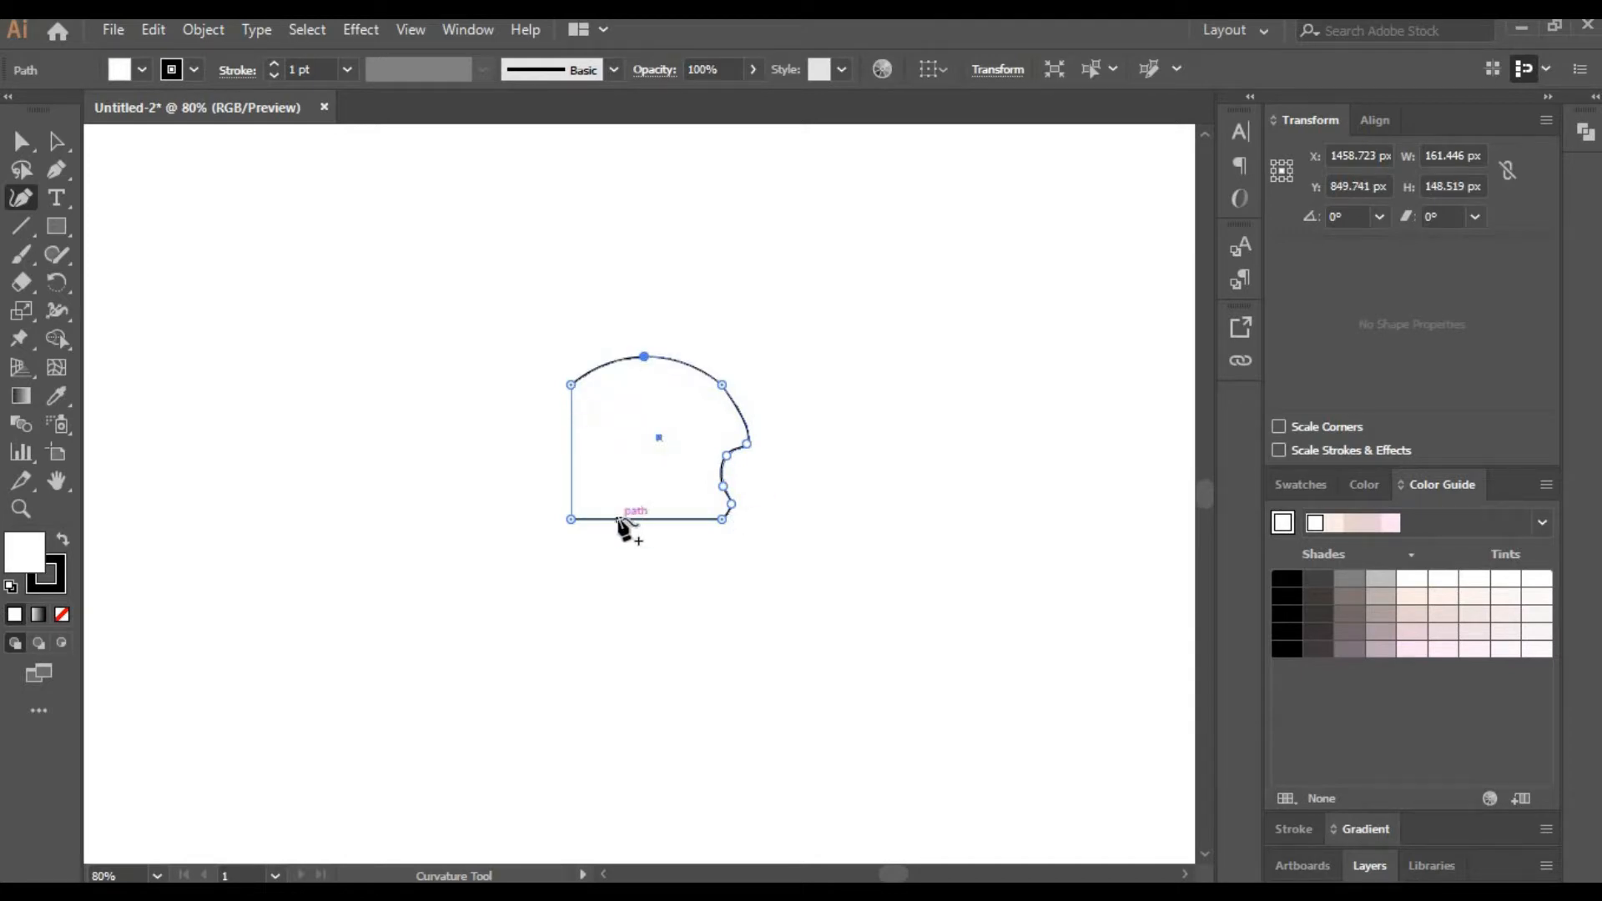
{"action": "left_click_drag", "start_coordinate": [647, 519], "coordinate": [572, 498]}
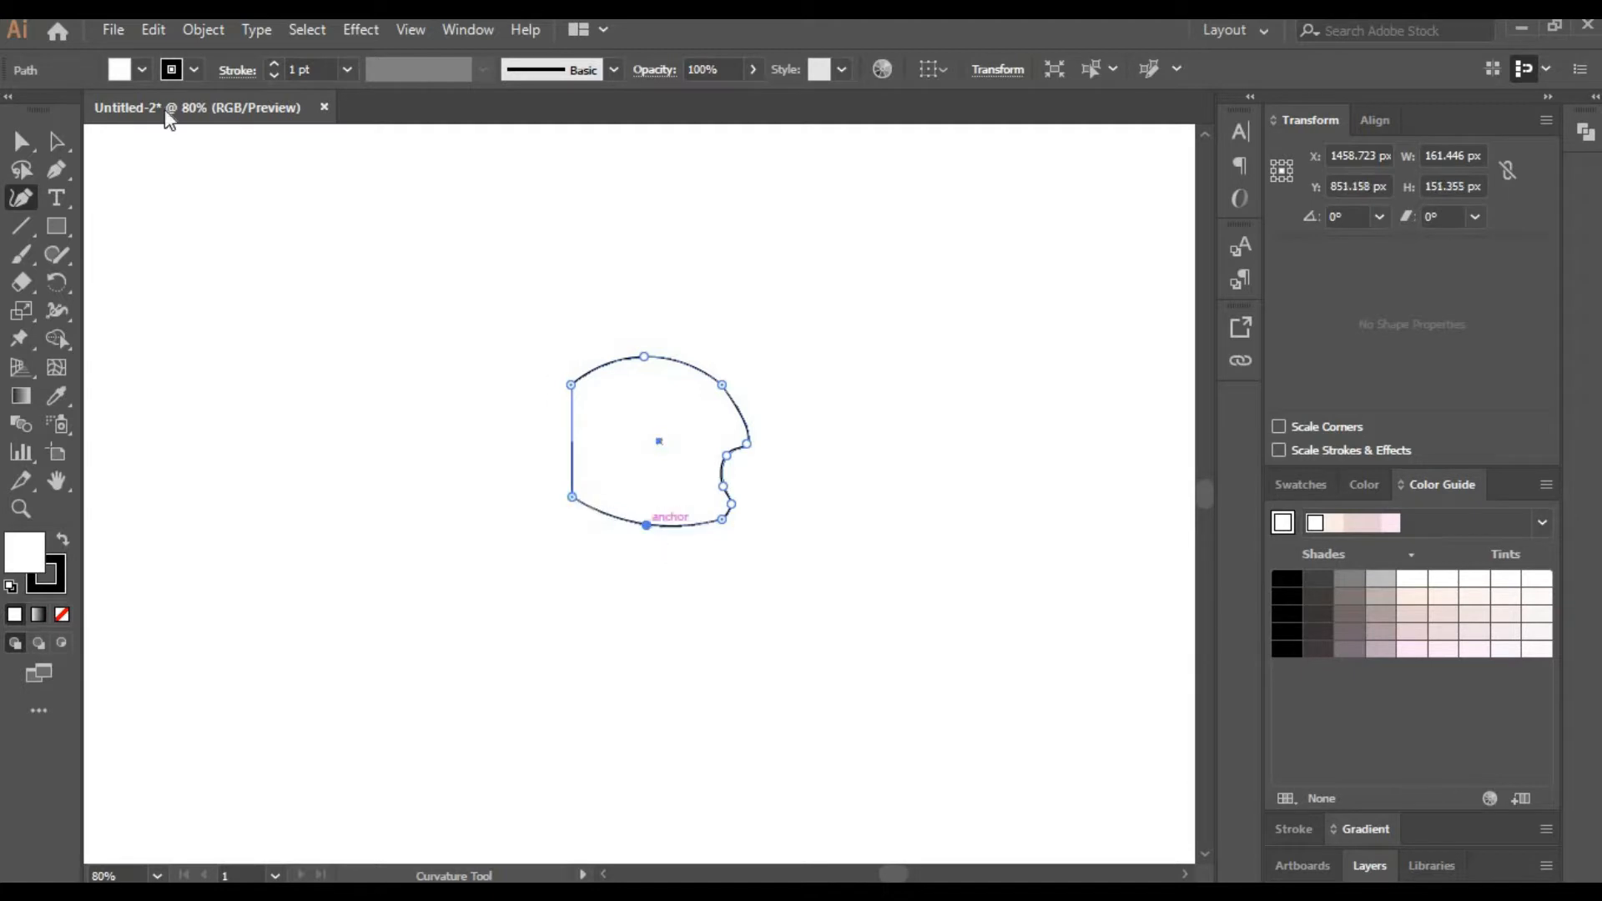
{"action": "key", "text": "v"}
Remove the head shape's stroke and fill it with a light peach tint.
{"action": "left_click", "coordinate": [274, 76]}
{"action": "left_click", "coordinate": [1300, 484]}
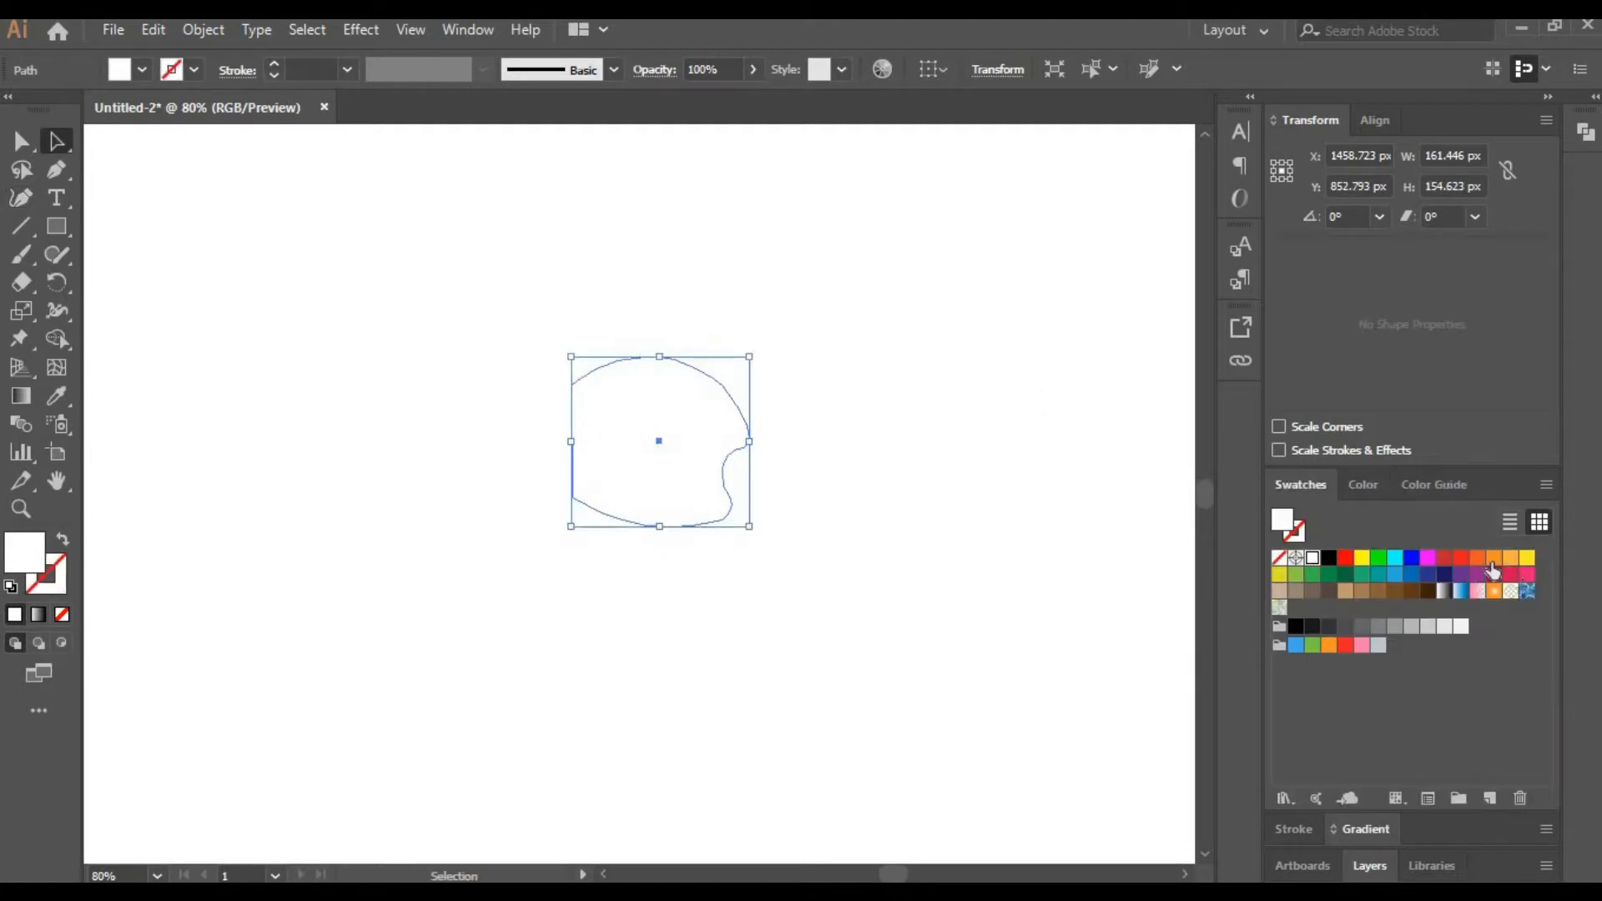
{"action": "left_click", "coordinate": [1510, 557]}
{"action": "left_click", "coordinate": [1477, 654]}
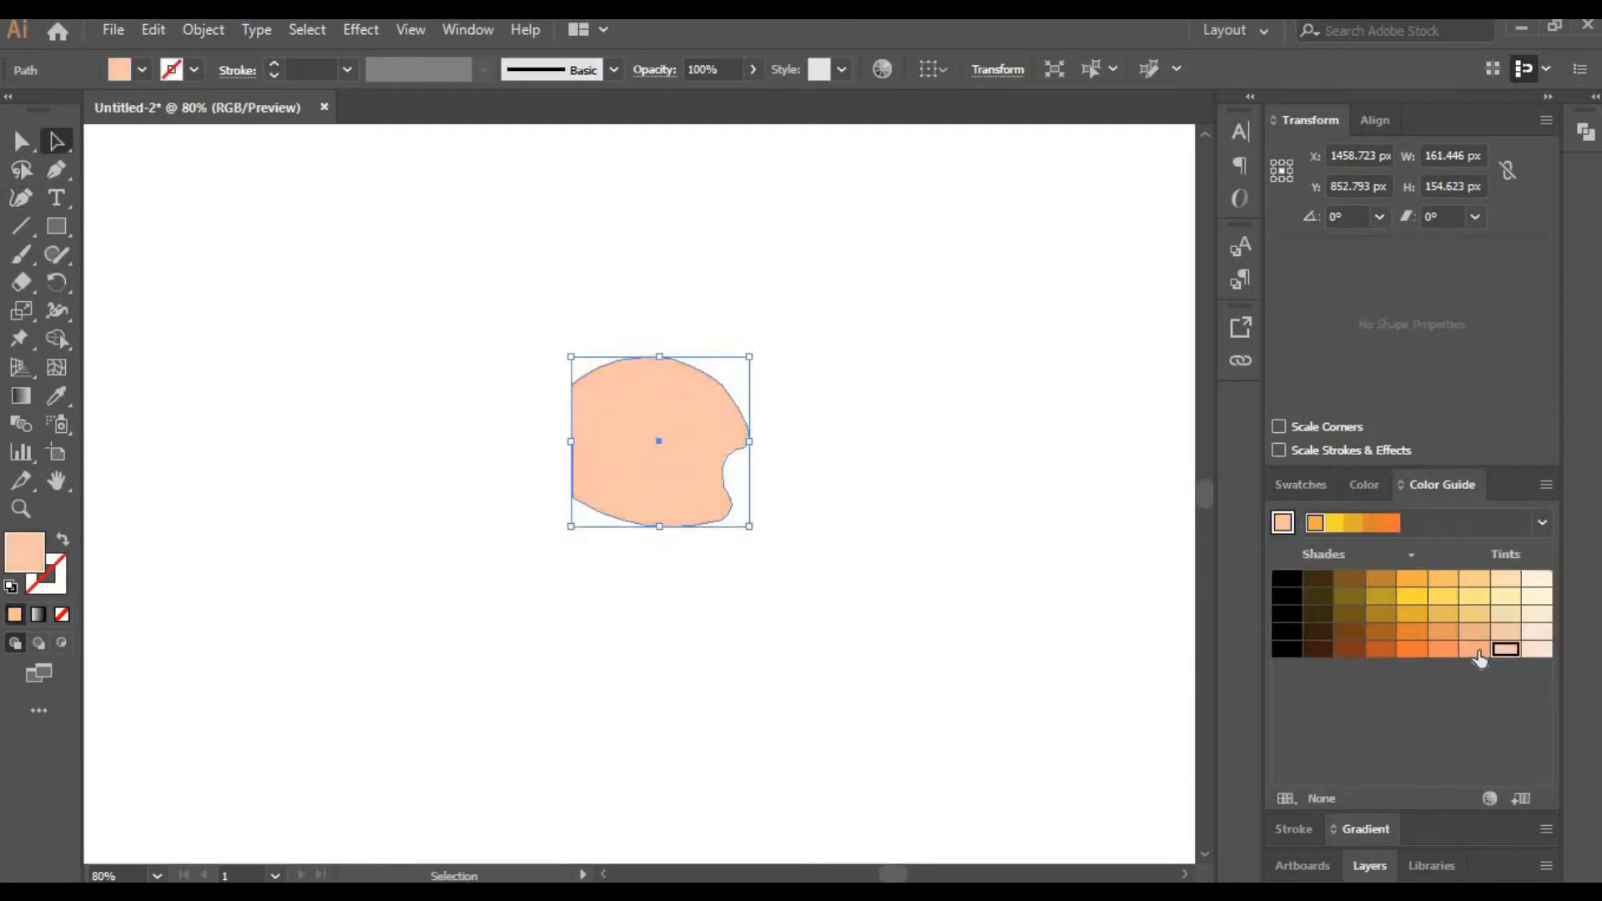
{"action": "left_click", "coordinate": [1084, 591]}
Zoom to 150% and reshape the forehead and nose points with the Curvature tool to sharpen the nose.
{"action": "left_click", "coordinate": [131, 874]}
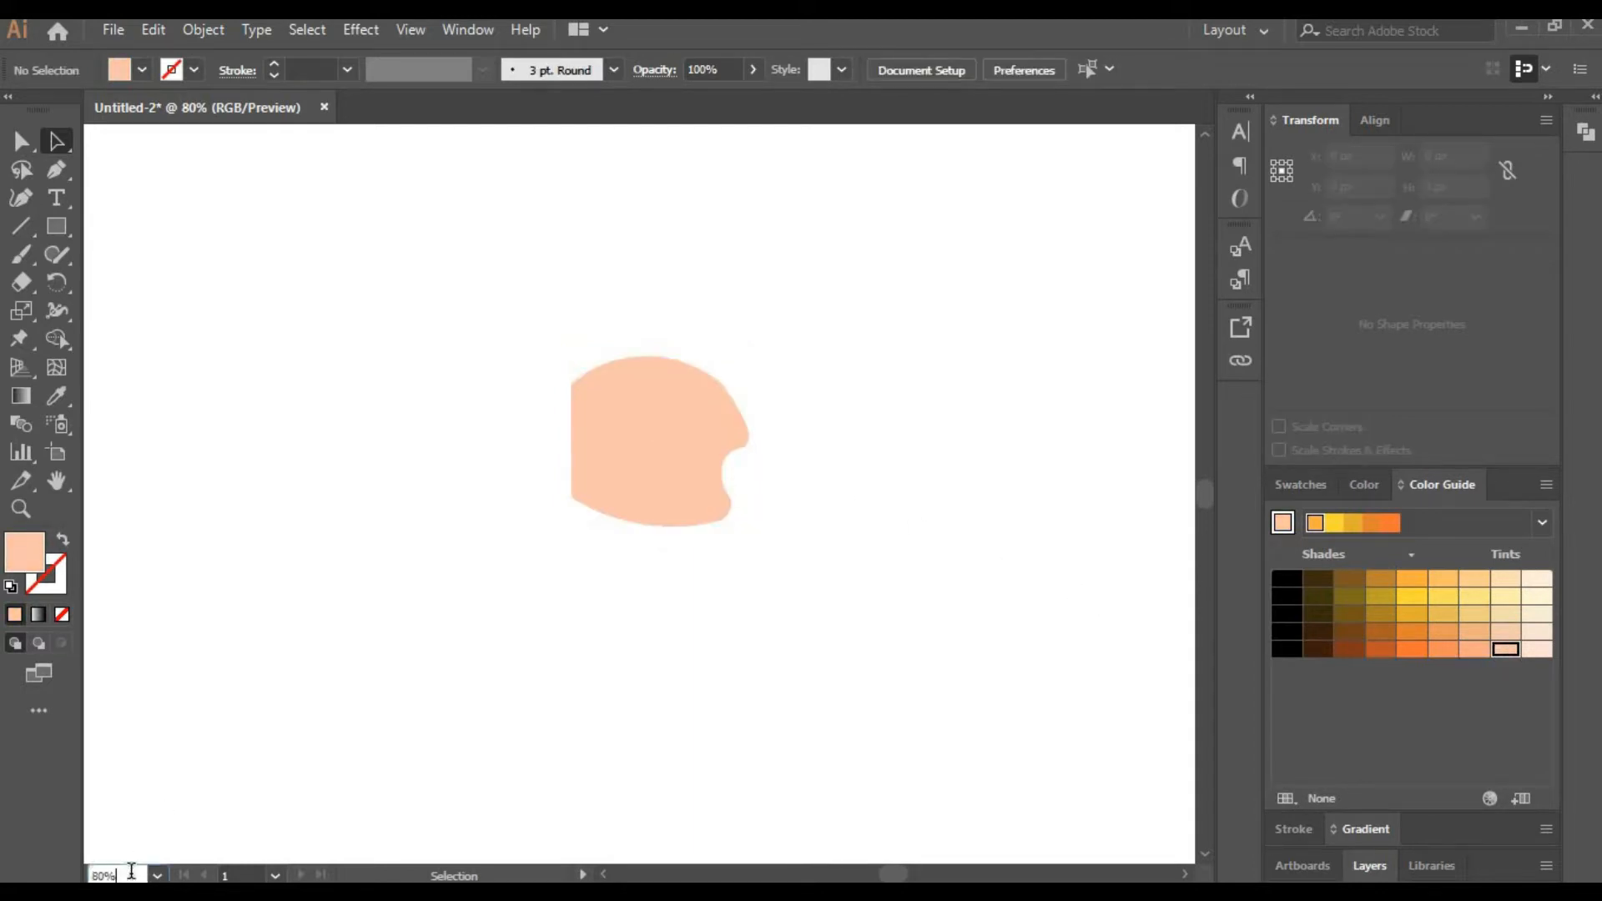
{"action": "type", "text": "150"}
{"action": "key", "text": "Return"}
{"action": "key", "text": "shift+grave"}
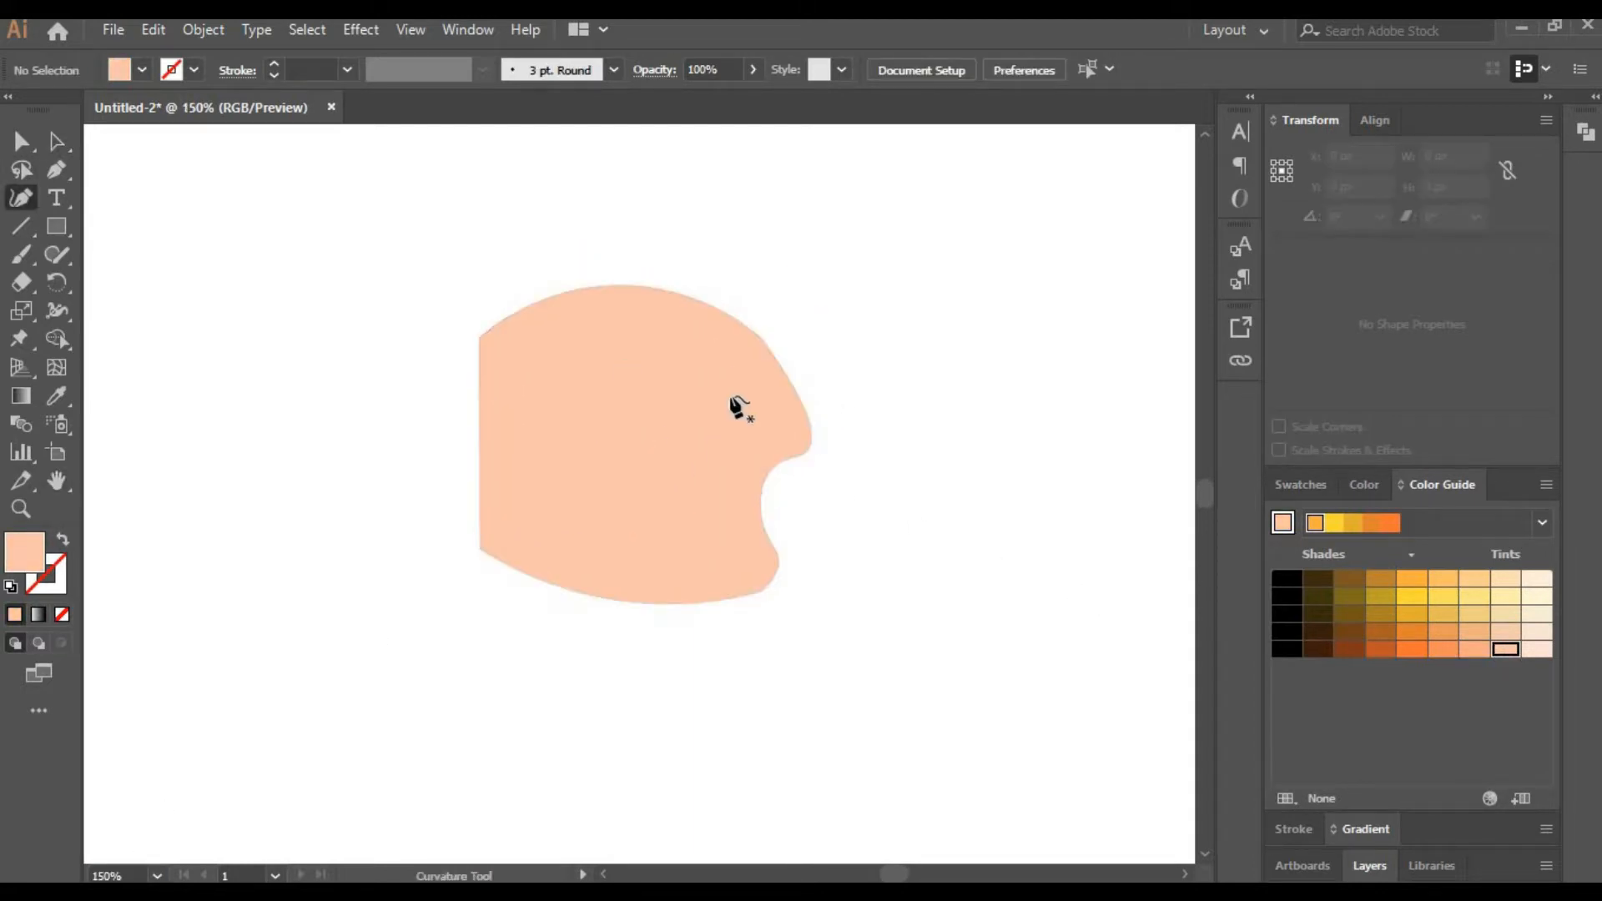
{"action": "left_click", "coordinate": [795, 389]}
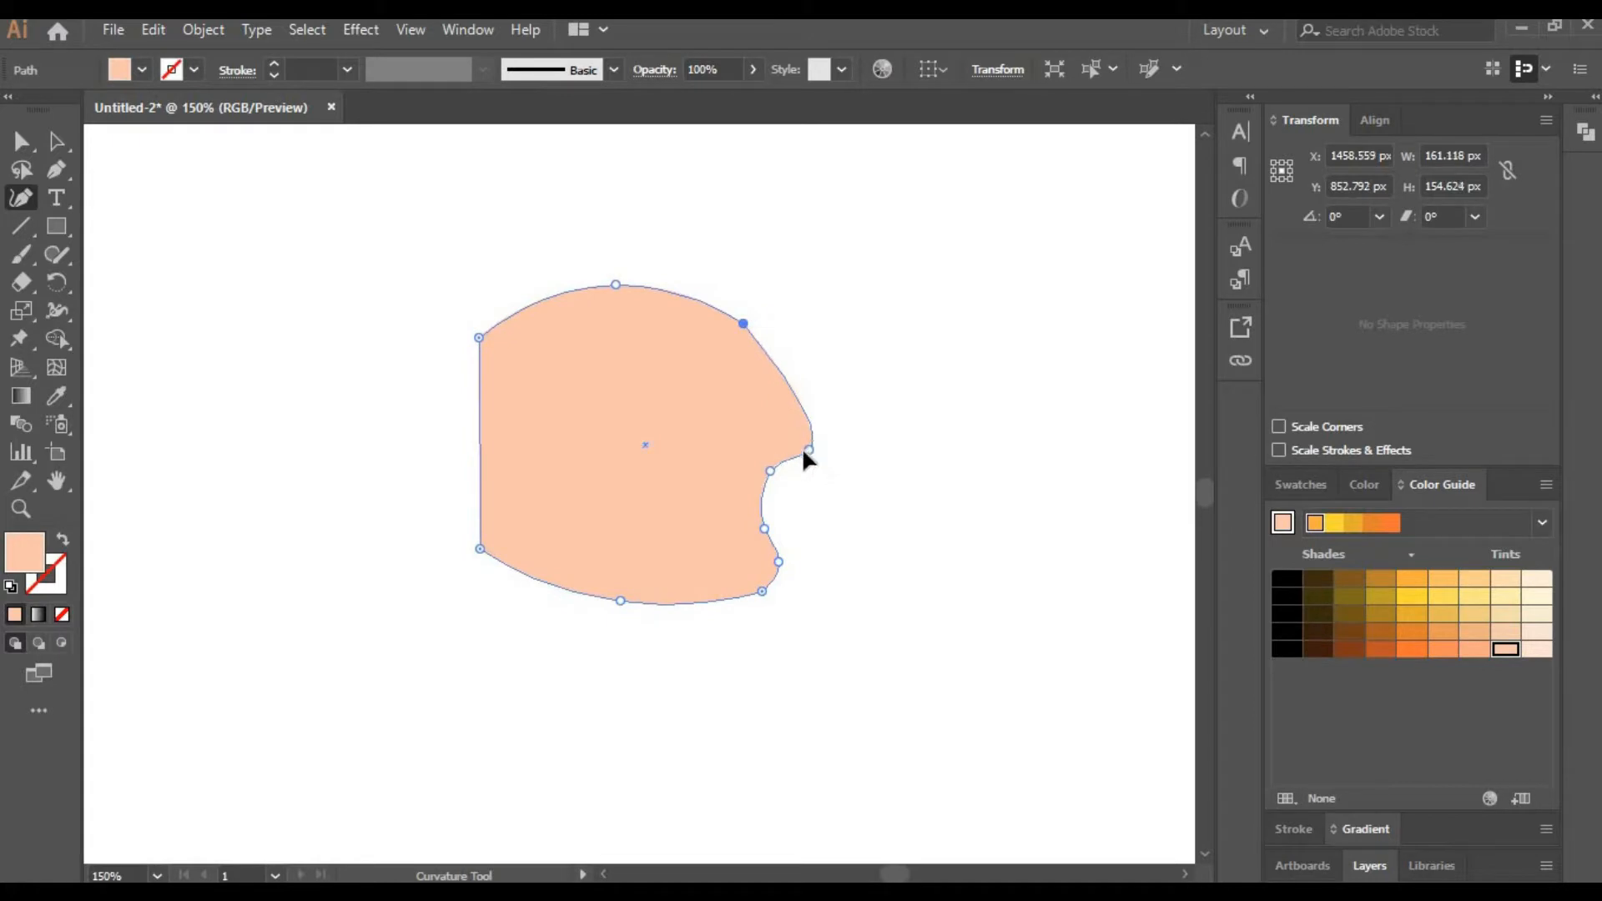
{"action": "left_click_drag", "start_coordinate": [803, 451], "coordinate": [763, 456]}
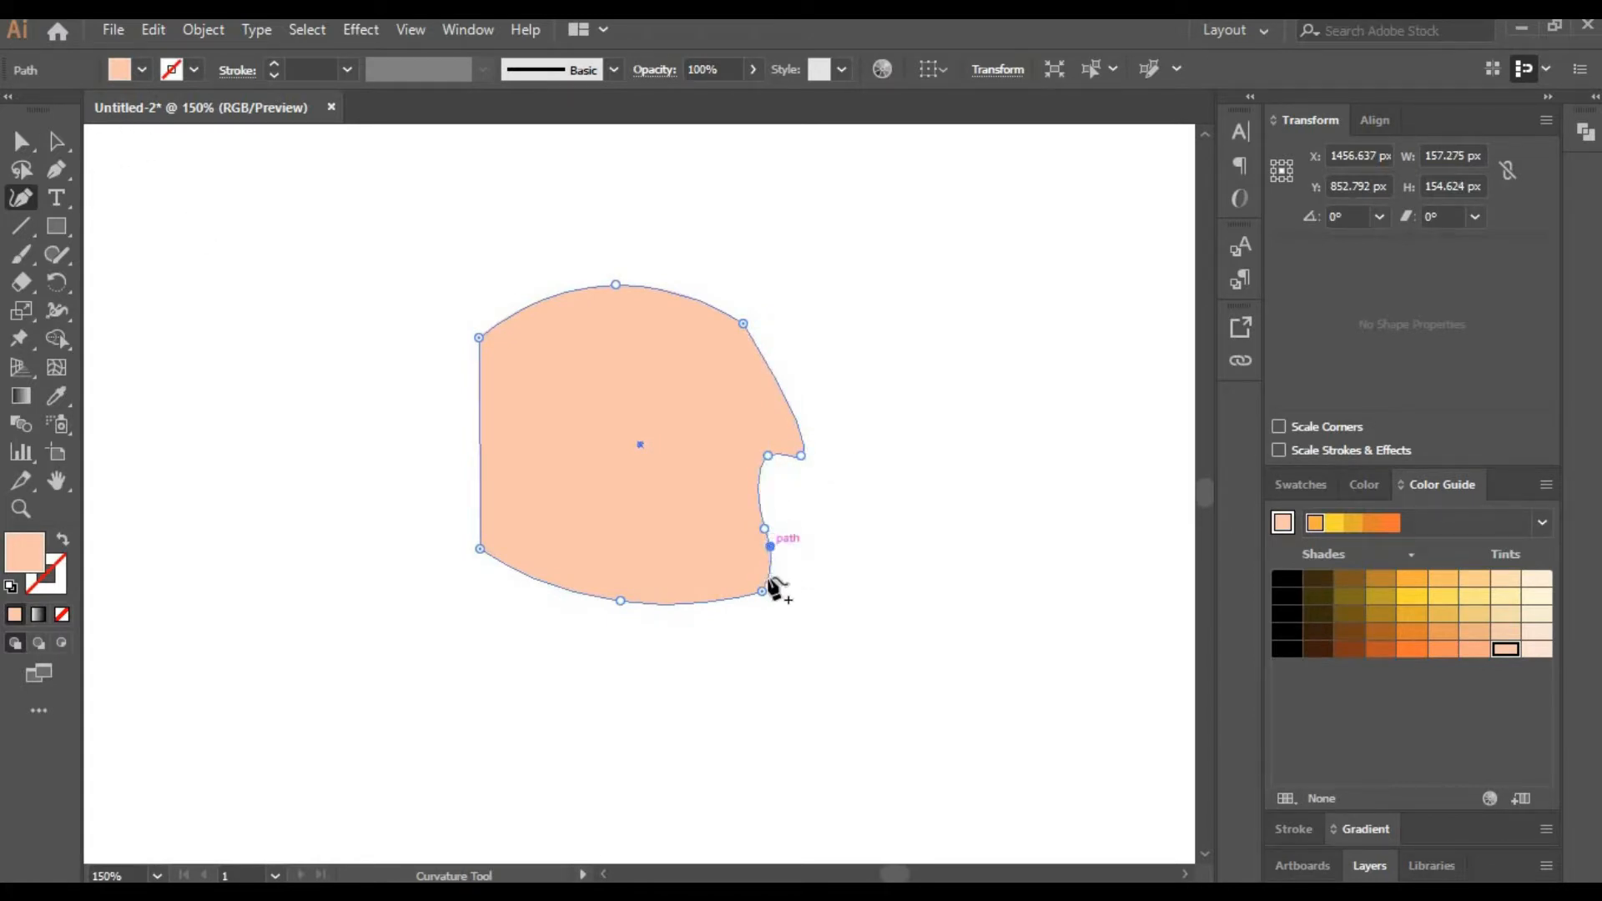
Reshape the chin and jaw by pulling the lower points inward and upward into a smooth rounded jawline.
{"action": "left_click_drag", "start_coordinate": [761, 590], "coordinate": [698, 600]}
{"action": "left_click_drag", "start_coordinate": [764, 528], "coordinate": [752, 541]}
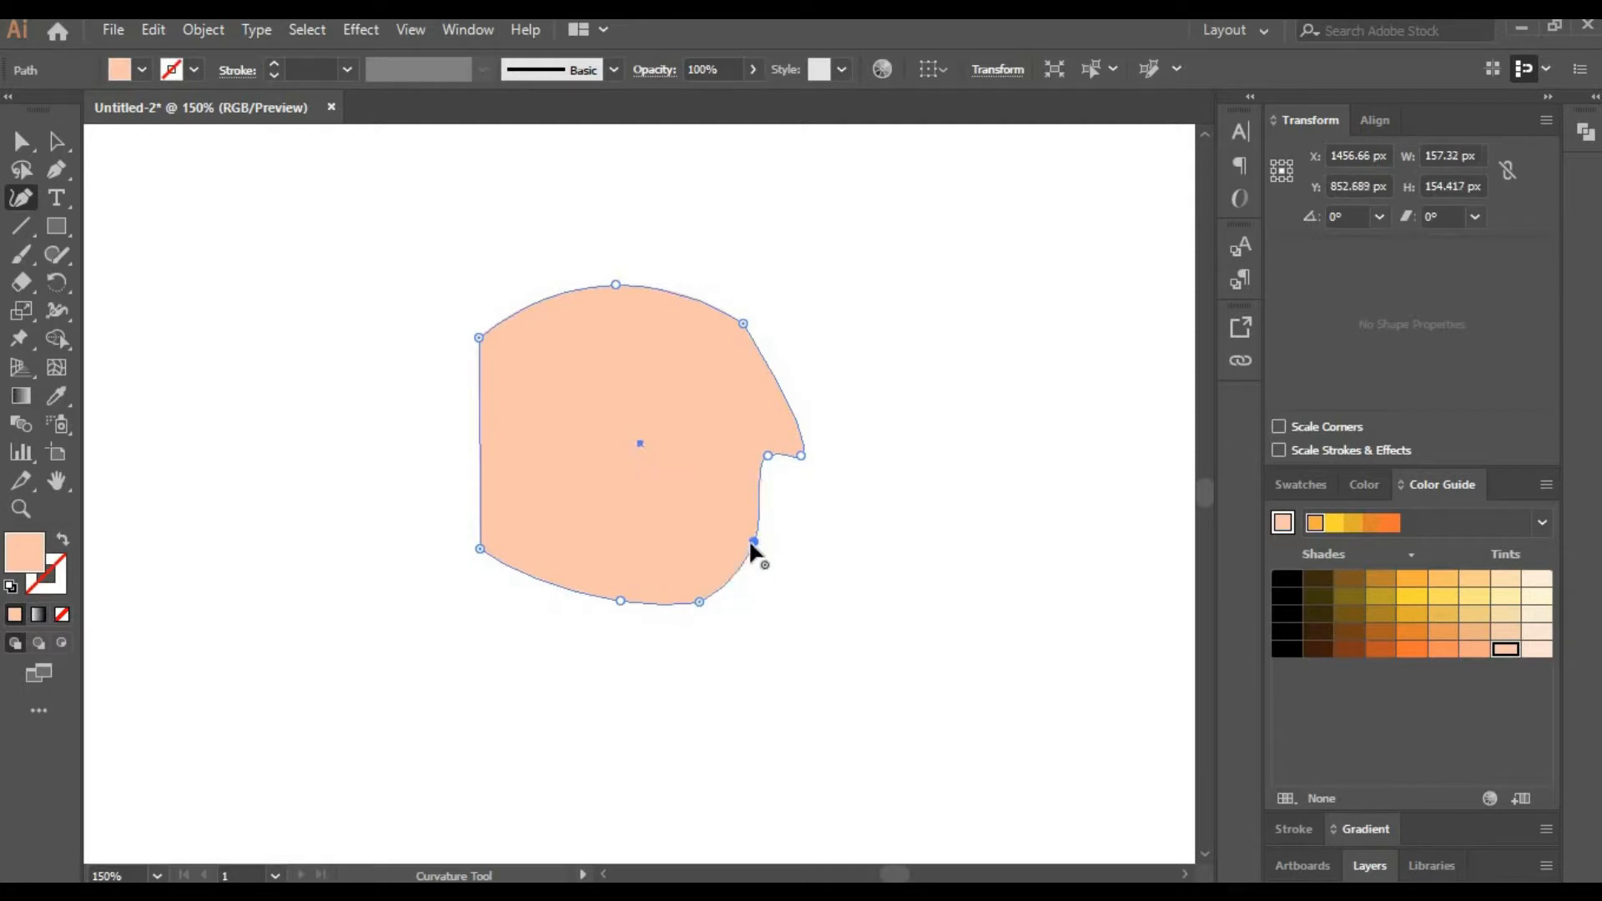
{"action": "left_click_drag", "start_coordinate": [696, 599], "coordinate": [587, 575]}
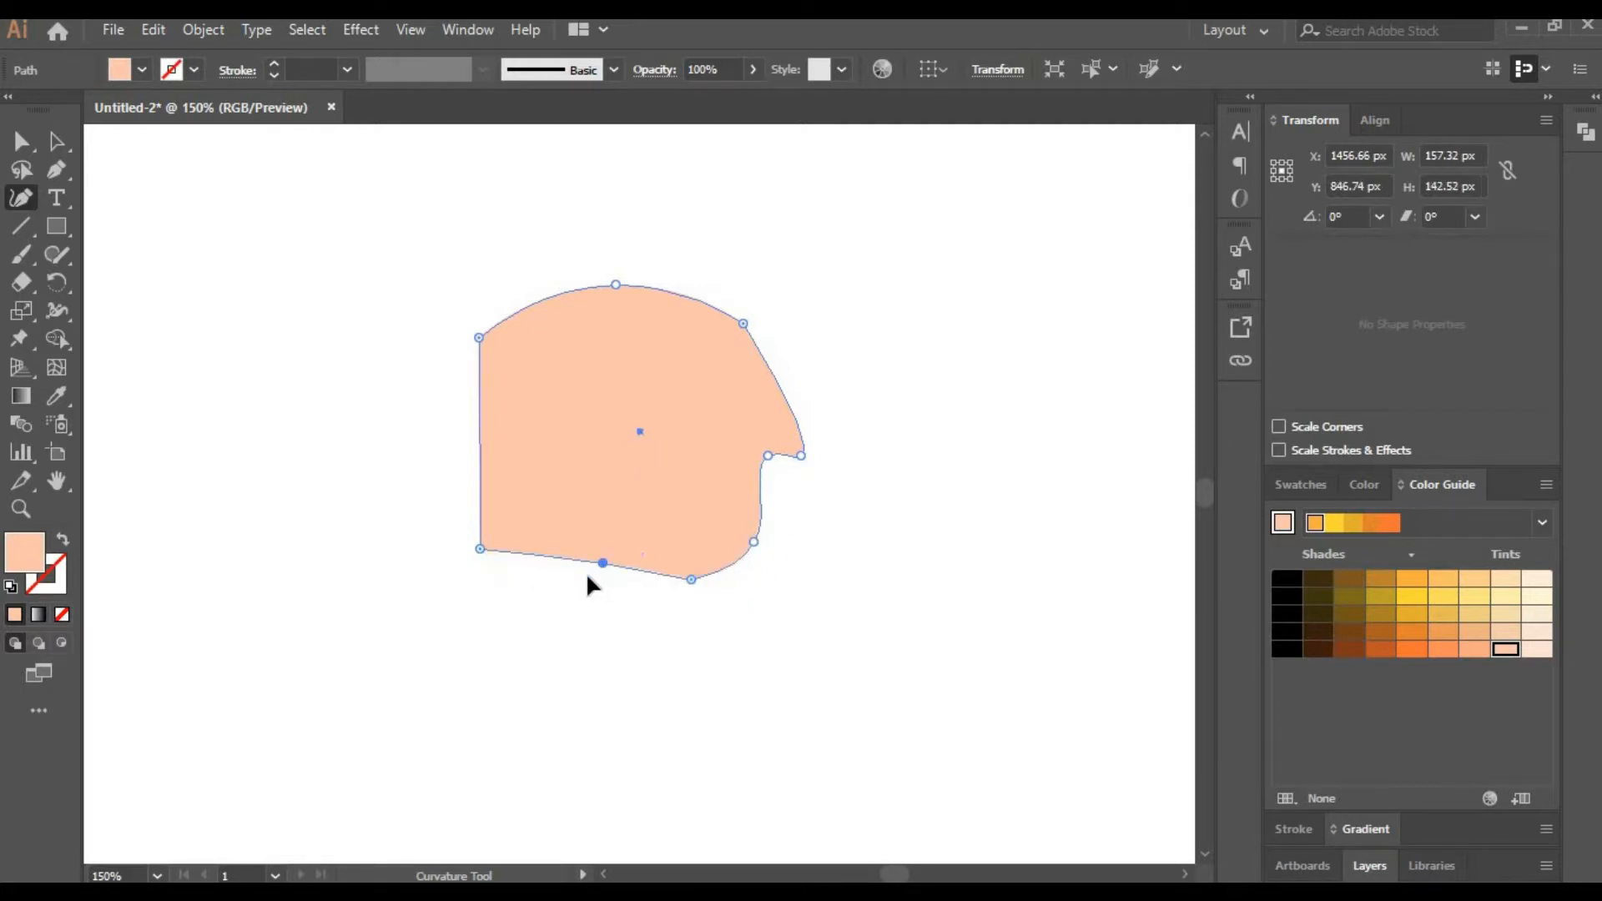
{"action": "left_click_drag", "start_coordinate": [480, 547], "coordinate": [477, 514]}
{"action": "double_click", "coordinate": [477, 515]}
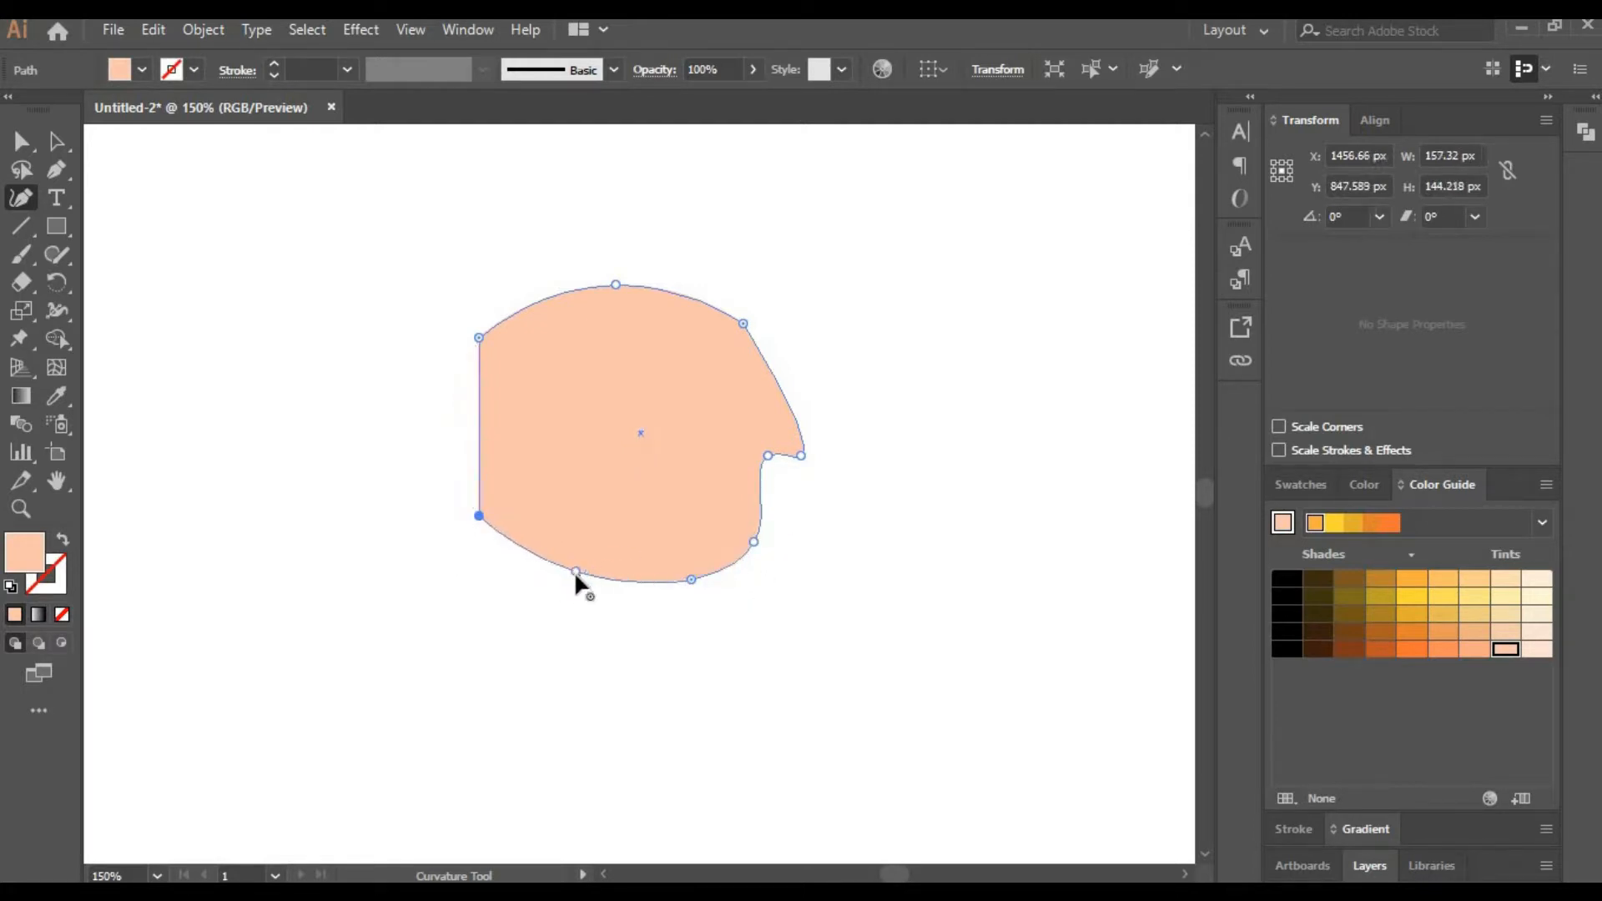
Draw a rectangle about 192 × 88 px over the upper head and fill it with dark purple.
{"action": "key", "text": "m"}
{"action": "mouse_move", "coordinate": [383, 226]}
{"action": "left_mouse_down"}
{"action": "mouse_move", "coordinate": [744, 407]}
{"action": "mouse_move", "coordinate": [780, 387]}
{"action": "left_mouse_up"}
{"action": "left_click", "coordinate": [1294, 485]}
{"action": "left_click", "coordinate": [1411, 558]}
{"action": "left_click", "coordinate": [1438, 484]}
{"action": "left_click", "coordinate": [1330, 601]}
Reshape the dark purple rectangle into a rounded mass of hair sweeping behind the head, with its lower edge curved over the face.
{"action": "key", "text": "shift+grave"}
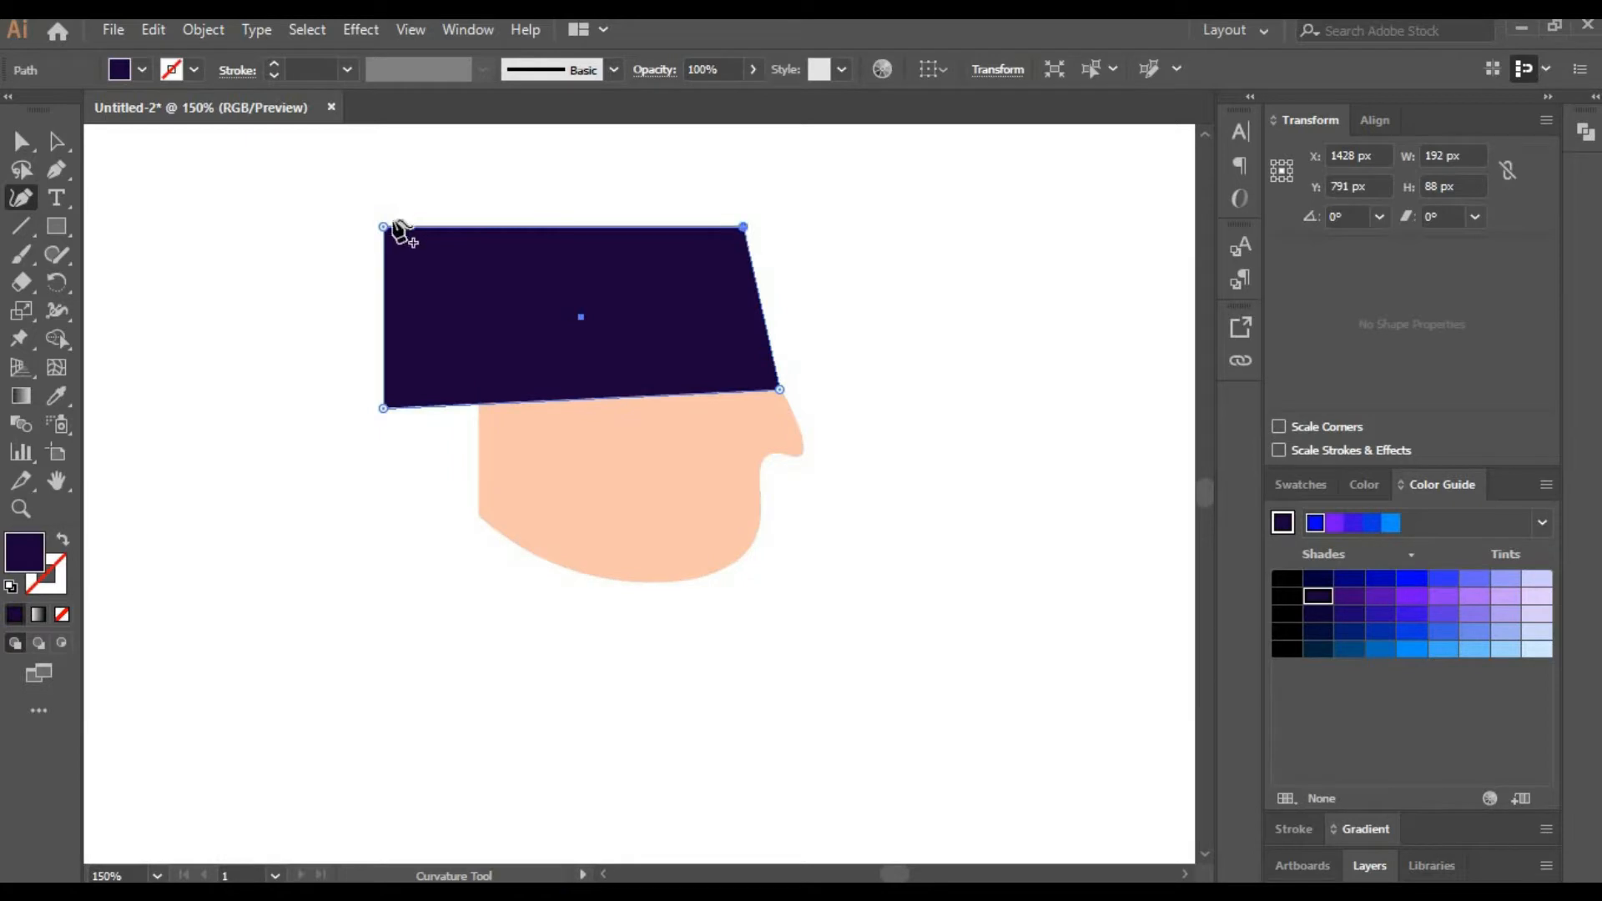
{"action": "left_click_drag", "start_coordinate": [384, 226], "coordinate": [292, 459]}
{"action": "left_click_drag", "start_coordinate": [384, 408], "coordinate": [416, 533]}
{"action": "left_click_drag", "start_coordinate": [450, 378], "coordinate": [448, 253]}
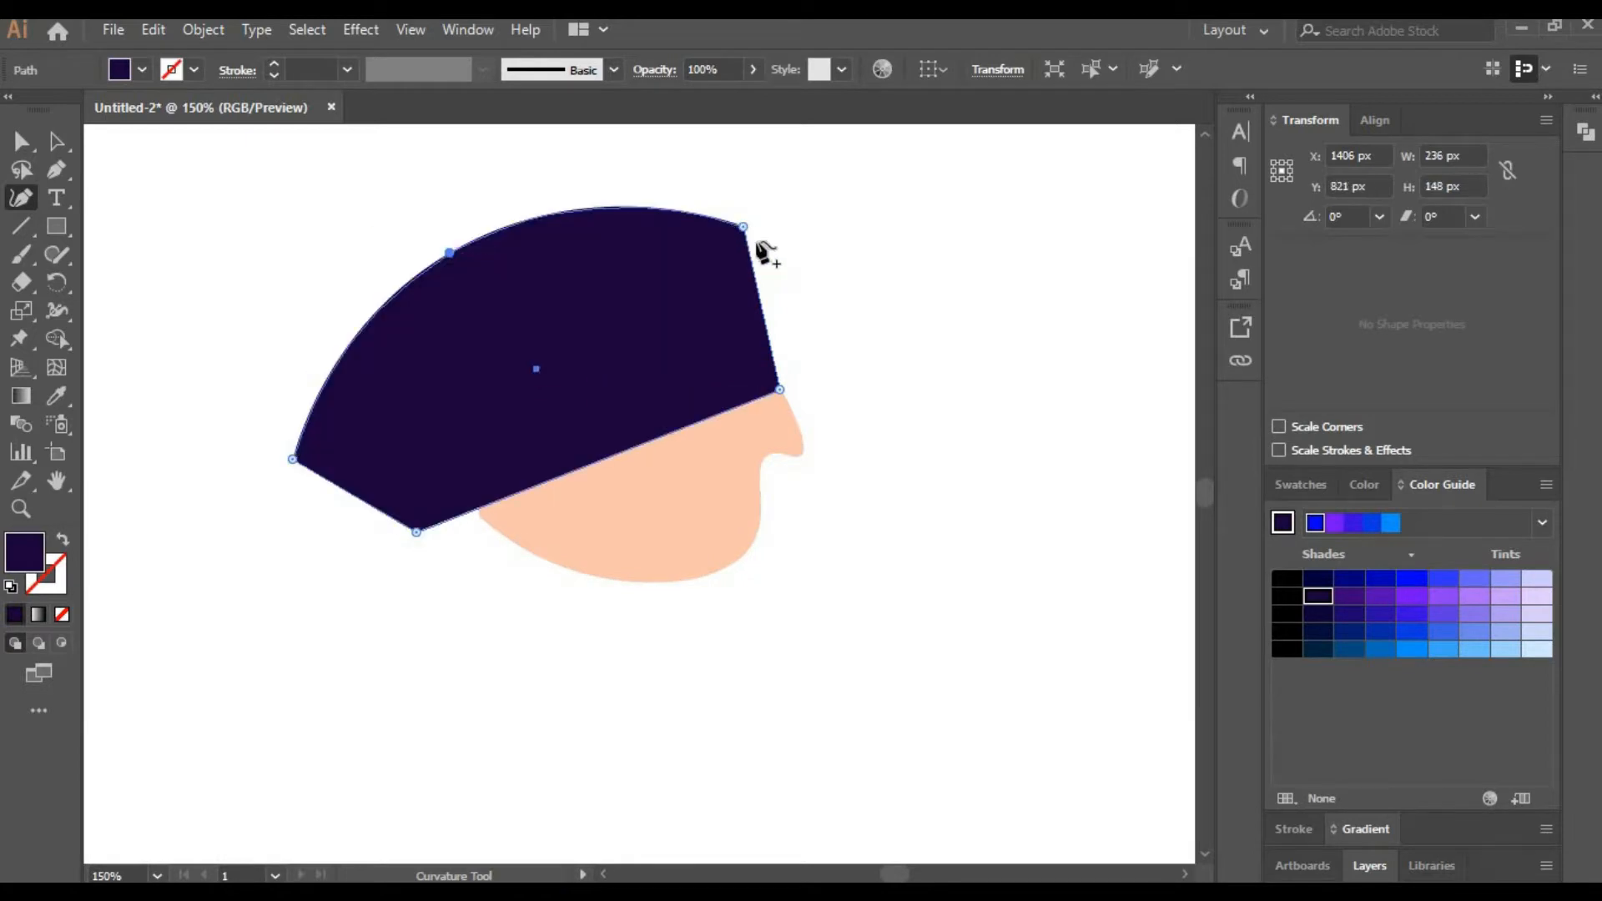
{"action": "double_click", "coordinate": [742, 227]}
{"action": "left_click_drag", "start_coordinate": [742, 226], "coordinate": [688, 251]}
{"action": "left_click_drag", "start_coordinate": [416, 532], "coordinate": [440, 607]}
{"action": "left_click_drag", "start_coordinate": [292, 459], "coordinate": [254, 554]}
{"action": "left_click_drag", "start_coordinate": [586, 515], "coordinate": [602, 426]}
Add points along the hair's back end and pull them inward to form five curved, pointed strands.
{"action": "left_click", "coordinate": [300, 567]}
{"action": "left_click", "coordinate": [338, 577]}
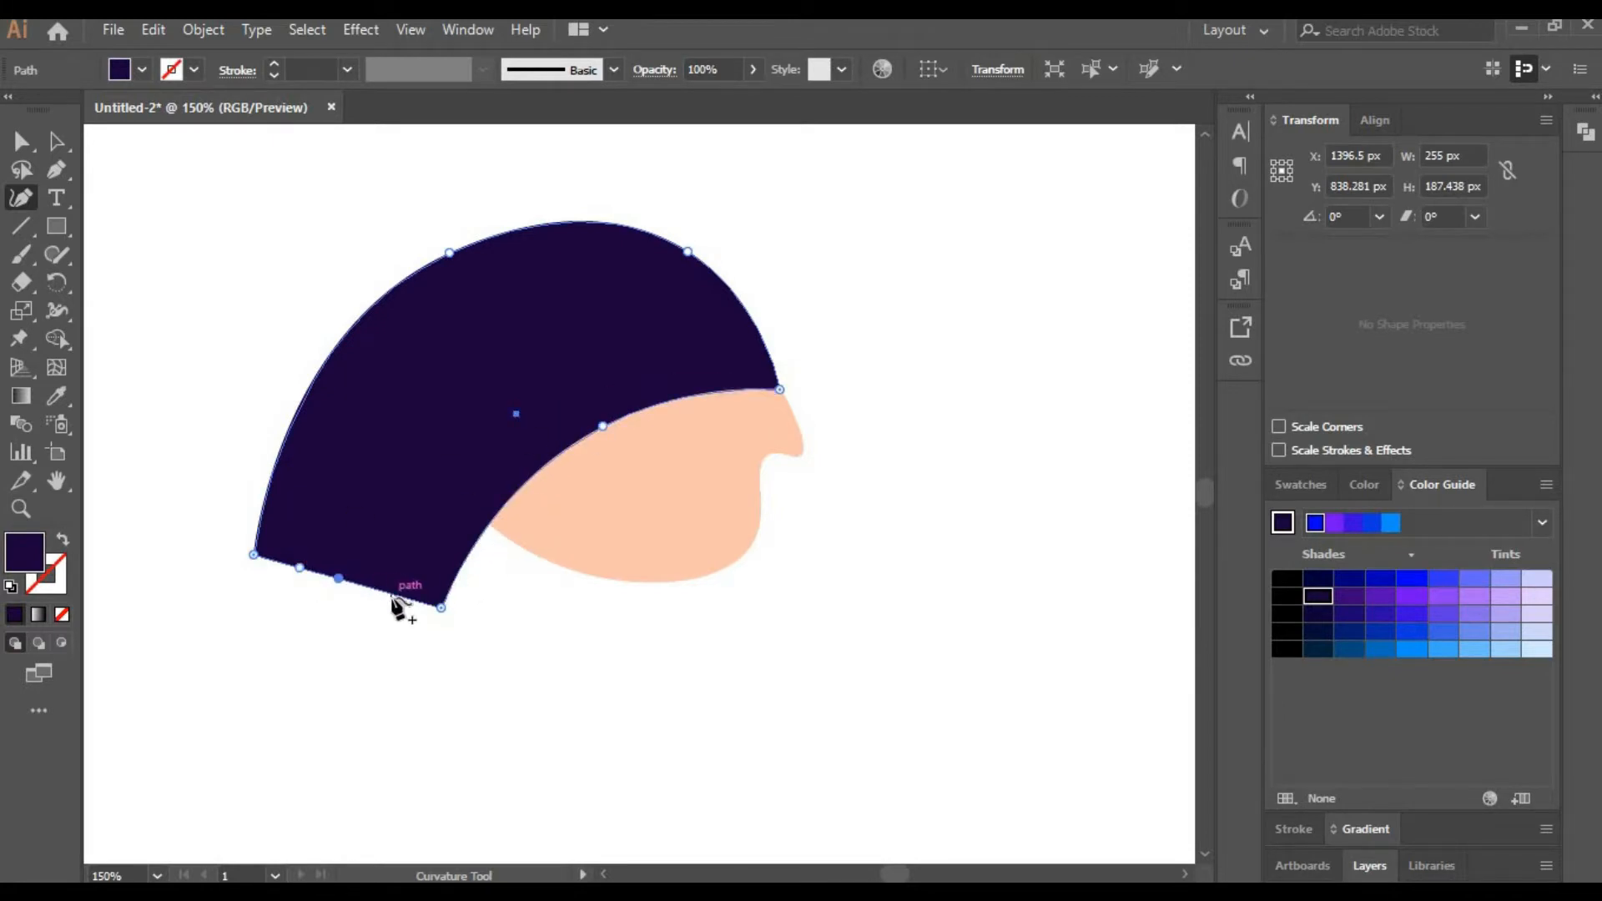
{"action": "left_click", "coordinate": [392, 593]}
{"action": "left_click_drag", "start_coordinate": [280, 561], "coordinate": [349, 408]}
{"action": "left_click_drag", "start_coordinate": [328, 572], "coordinate": [392, 431]}
{"action": "left_click_drag", "start_coordinate": [322, 488], "coordinate": [334, 499]}
{"action": "left_click_drag", "start_coordinate": [394, 594], "coordinate": [357, 486]}
{"action": "left_click_drag", "start_coordinate": [383, 507], "coordinate": [374, 500]}
{"action": "left_click_drag", "start_coordinate": [412, 599], "coordinate": [385, 587]}
{"action": "left_click_drag", "start_coordinate": [478, 476], "coordinate": [476, 475]}
{"action": "left_click_drag", "start_coordinate": [411, 515], "coordinate": [451, 524]}
Narrow the hair and the face, making the face about 133 px wide with the hair fitted over it.
{"action": "key", "text": "v"}
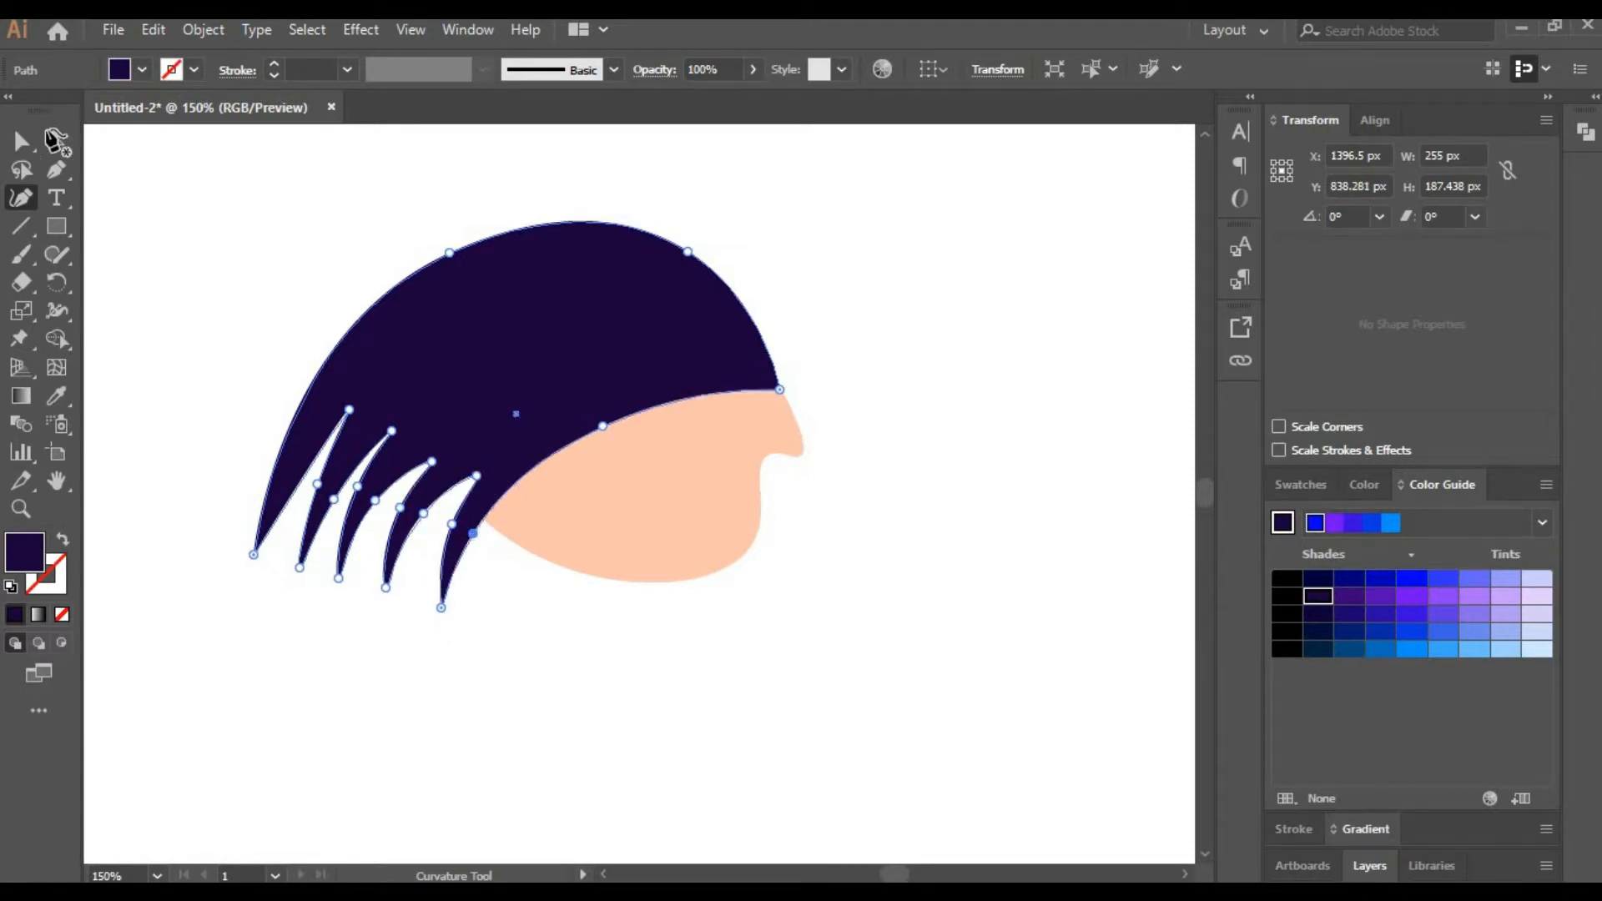
{"action": "left_click_drag", "start_coordinate": [779, 415], "coordinate": [726, 446]}
{"action": "left_click", "coordinate": [706, 454]}
{"action": "left_click_drag", "start_coordinate": [577, 466], "coordinate": [608, 459]}
{"action": "left_click_drag", "start_coordinate": [517, 440], "coordinate": [483, 441]}
{"action": "left_click", "coordinate": [755, 522]}
Raise the face's jaw points with the Curvature tool and turn the chin into a sharp corner.
{"action": "left_click", "coordinate": [597, 541]}
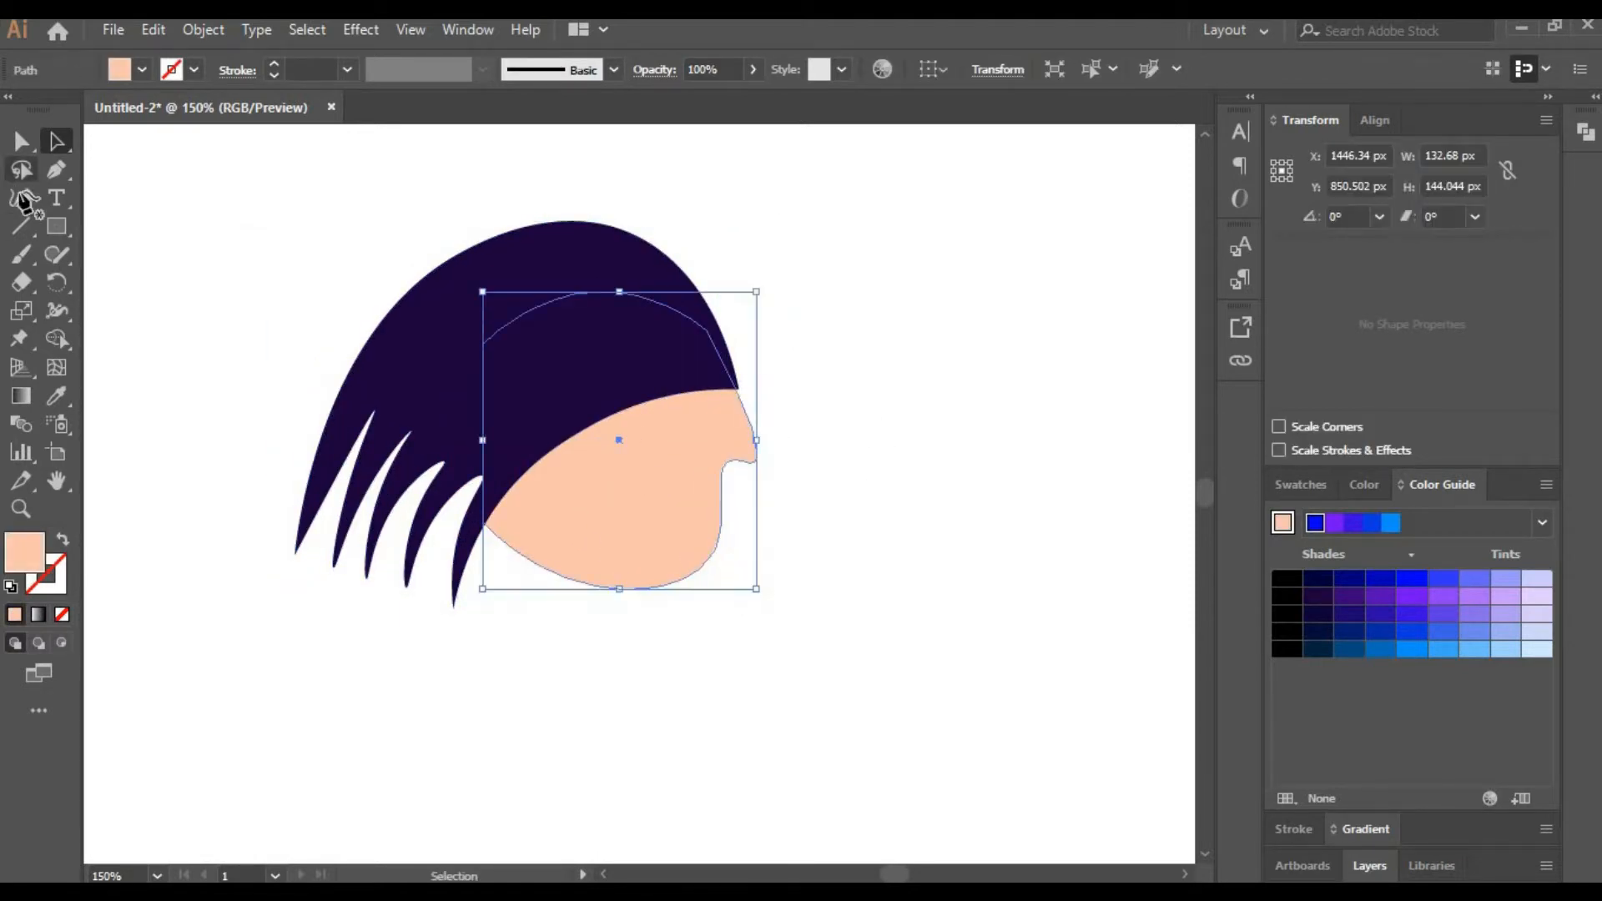
{"action": "left_click", "coordinate": [21, 198]}
{"action": "left_click_drag", "start_coordinate": [512, 558], "coordinate": [483, 505]}
{"action": "left_click_drag", "start_coordinate": [606, 571], "coordinate": [572, 557]}
{"action": "double_click", "coordinate": [714, 563]}
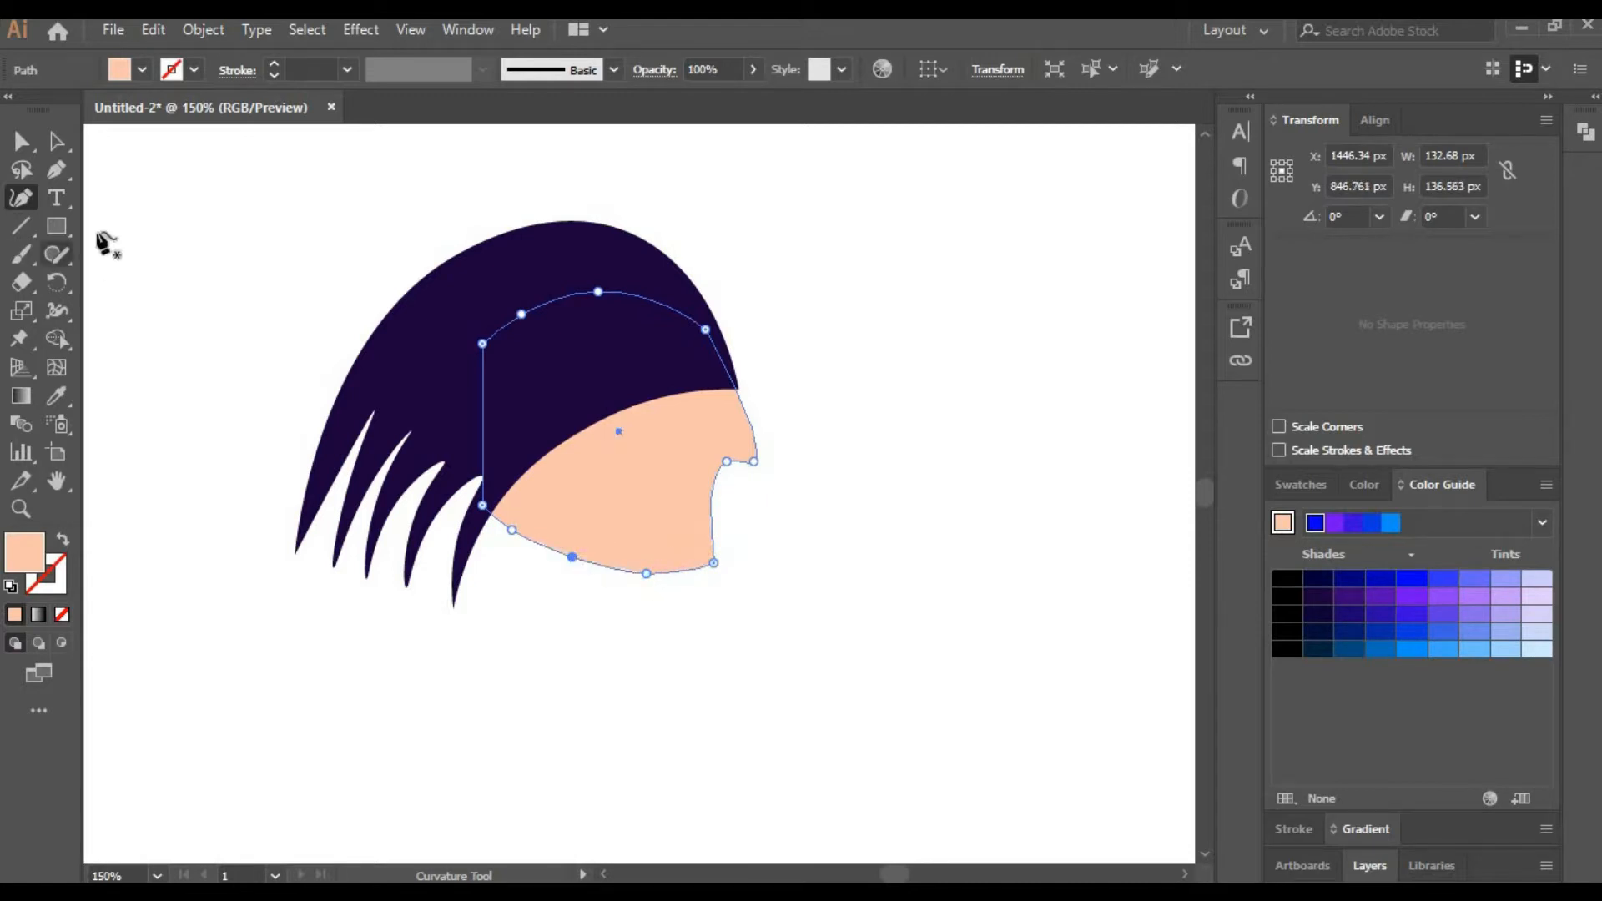
{"action": "left_click", "coordinate": [57, 142]}
{"action": "key", "text": "ctrl+shift+a"}
Zoom out to 50% and move the hair and face together higher on the artboard.
{"action": "left_click", "coordinate": [137, 873]}
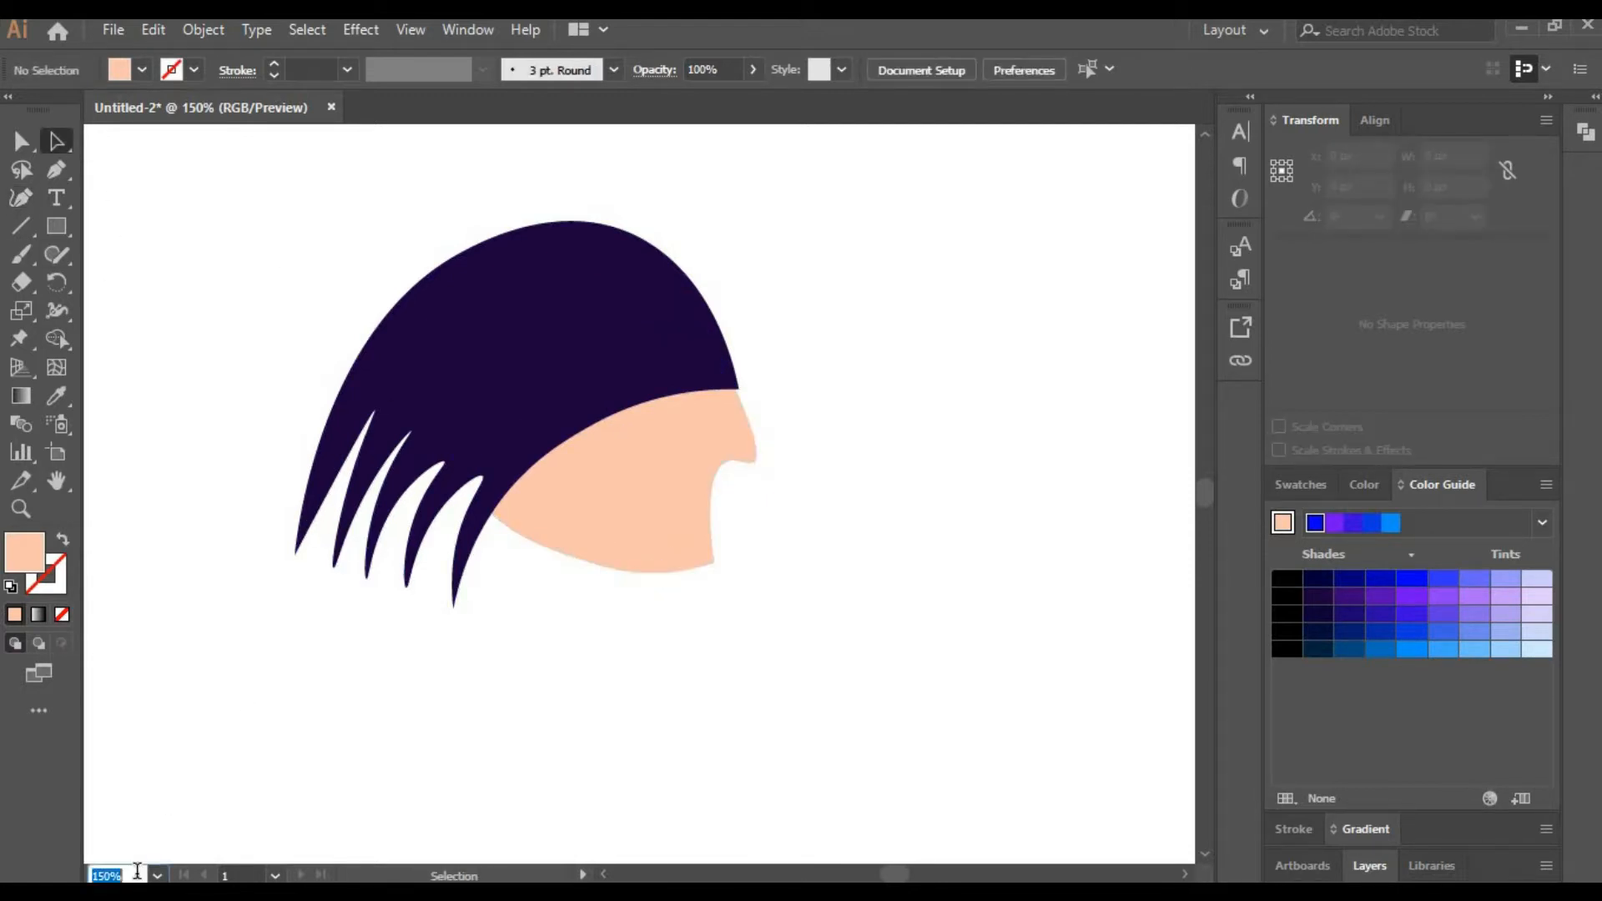
{"action": "type", "text": "50"}
{"action": "key", "text": "Return"}
{"action": "left_click_drag", "start_coordinate": [458, 386], "coordinate": [679, 546]}
{"action": "left_click_drag", "start_coordinate": [633, 475], "coordinate": [647, 353]}
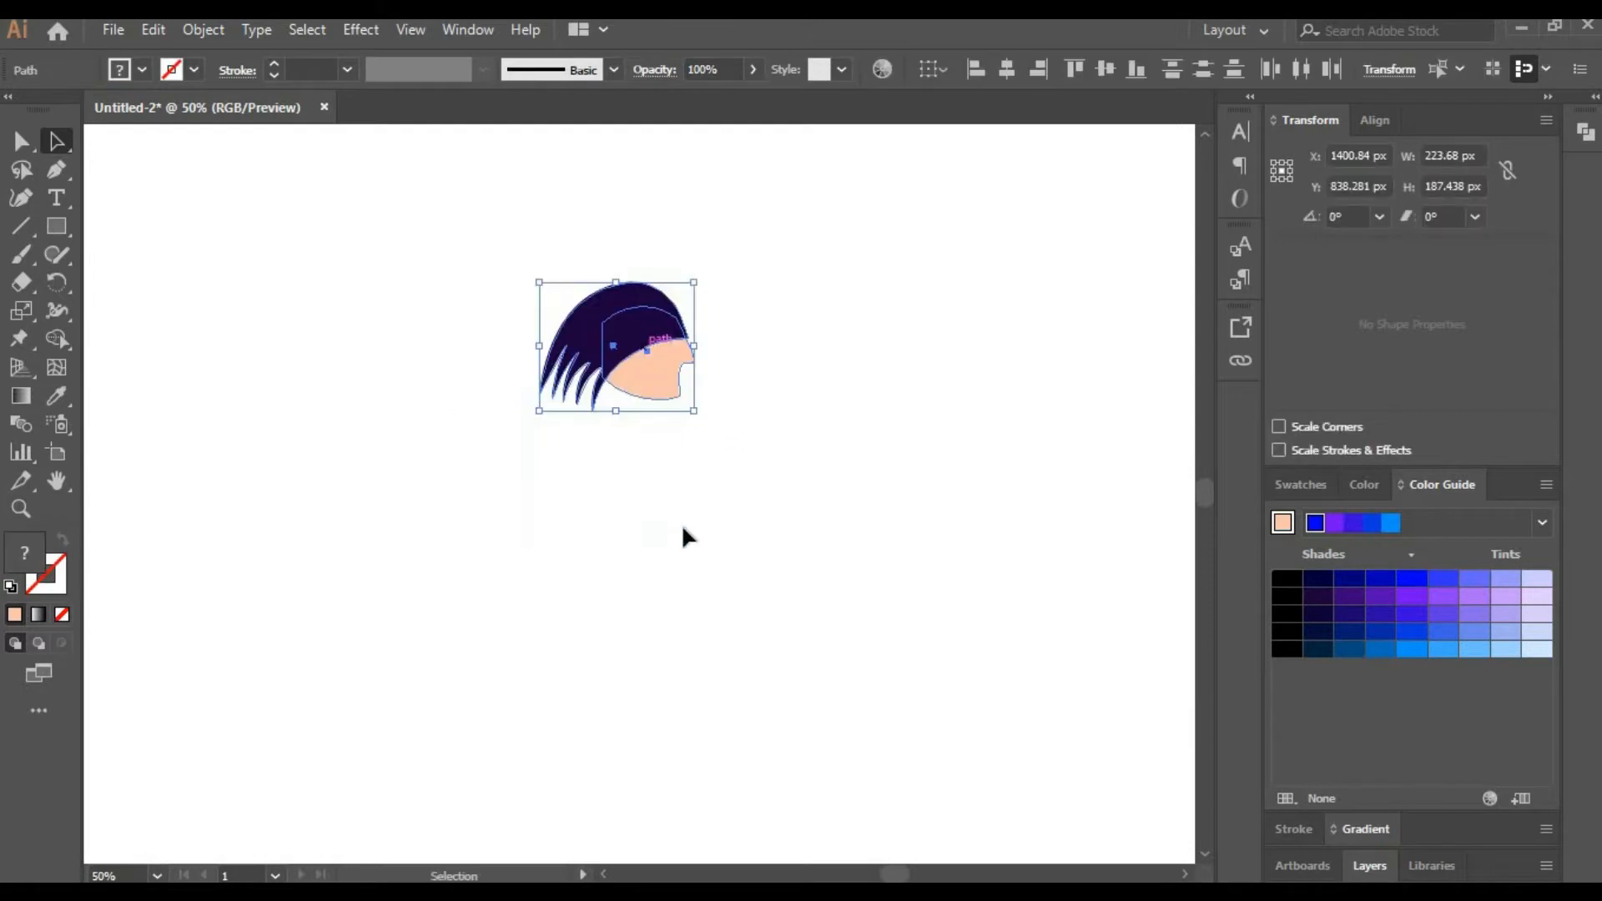
{"action": "left_click", "coordinate": [718, 542]}
Draw a body rectangle about 492 × 475 px, fill it with blue and place it just below the head.
{"action": "left_click_drag", "start_coordinate": [755, 547], "coordinate": [740, 426]}
{"action": "key", "text": "m"}
{"action": "mouse_move", "coordinate": [456, 278]}
{"action": "left_mouse_down"}
{"action": "mouse_move", "coordinate": [722, 493]}
{"action": "mouse_move", "coordinate": [794, 605]}
{"action": "left_mouse_up"}
{"action": "key", "text": "v"}
{"action": "left_click_drag", "start_coordinate": [612, 414], "coordinate": [612, 505]}
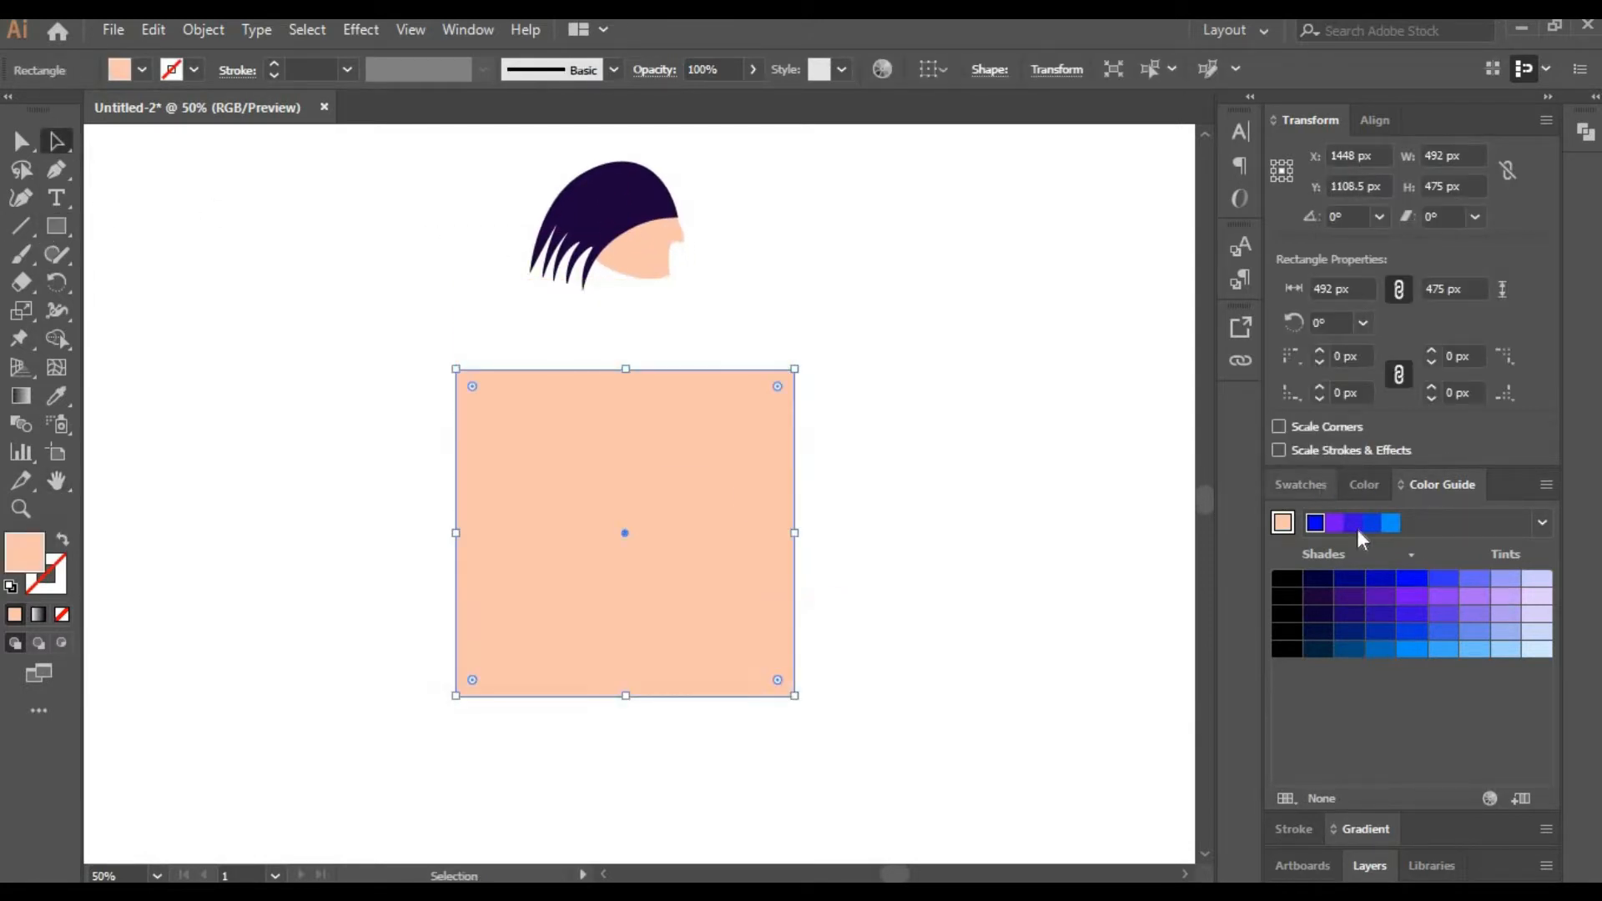
{"action": "left_click", "coordinate": [1300, 484]}
{"action": "left_click", "coordinate": [1394, 574]}
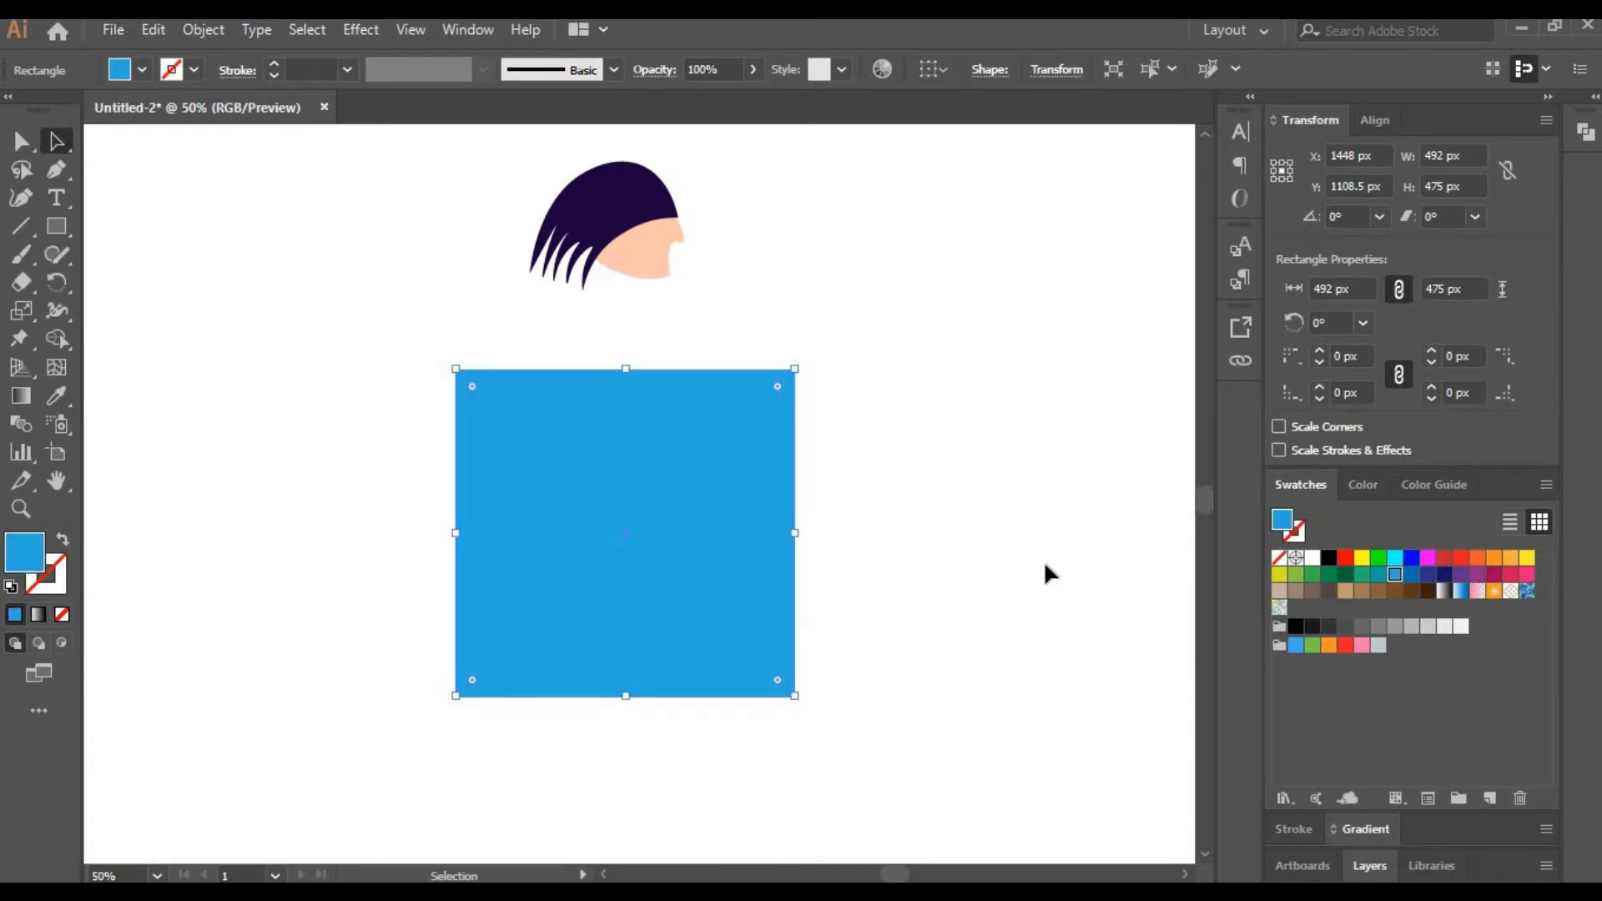
{"action": "scroll", "coordinate": [1045, 565], "scroll_direction": "down", "scroll_amount": 1}
{"action": "left_click_drag", "start_coordinate": [606, 424], "coordinate": [605, 384]}
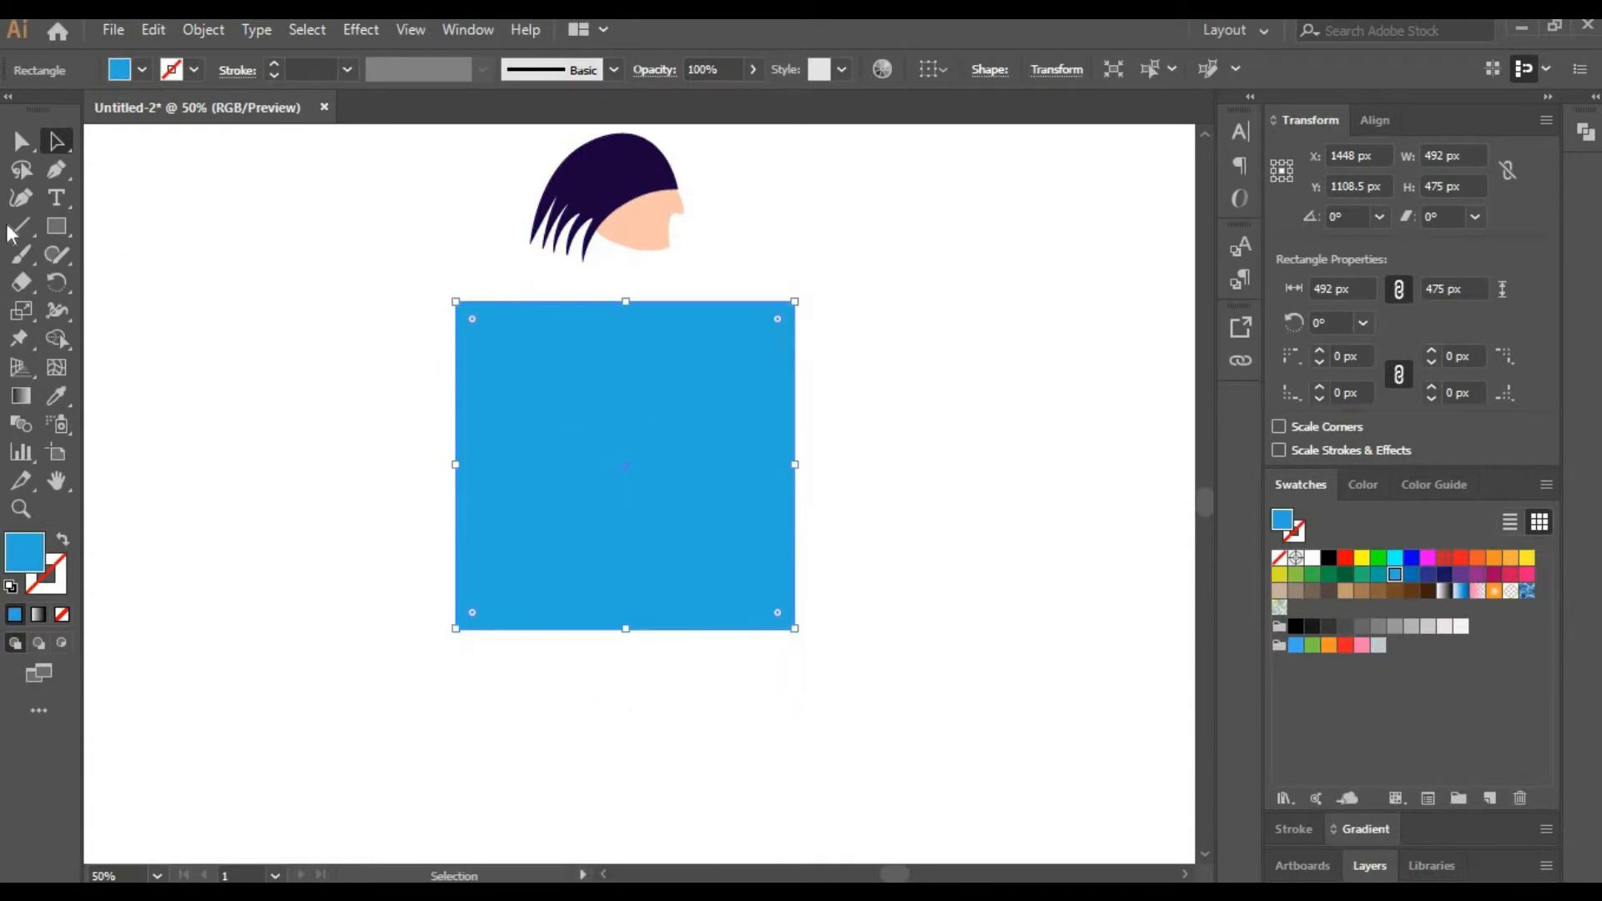
Round the body's top edge and front side with the Curvature tool and lower its back shoulder corner.
{"action": "left_click", "coordinate": [20, 198]}
{"action": "left_click_drag", "start_coordinate": [794, 302], "coordinate": [761, 302]}
{"action": "left_click_drag", "start_coordinate": [650, 248], "coordinate": [617, 271]}
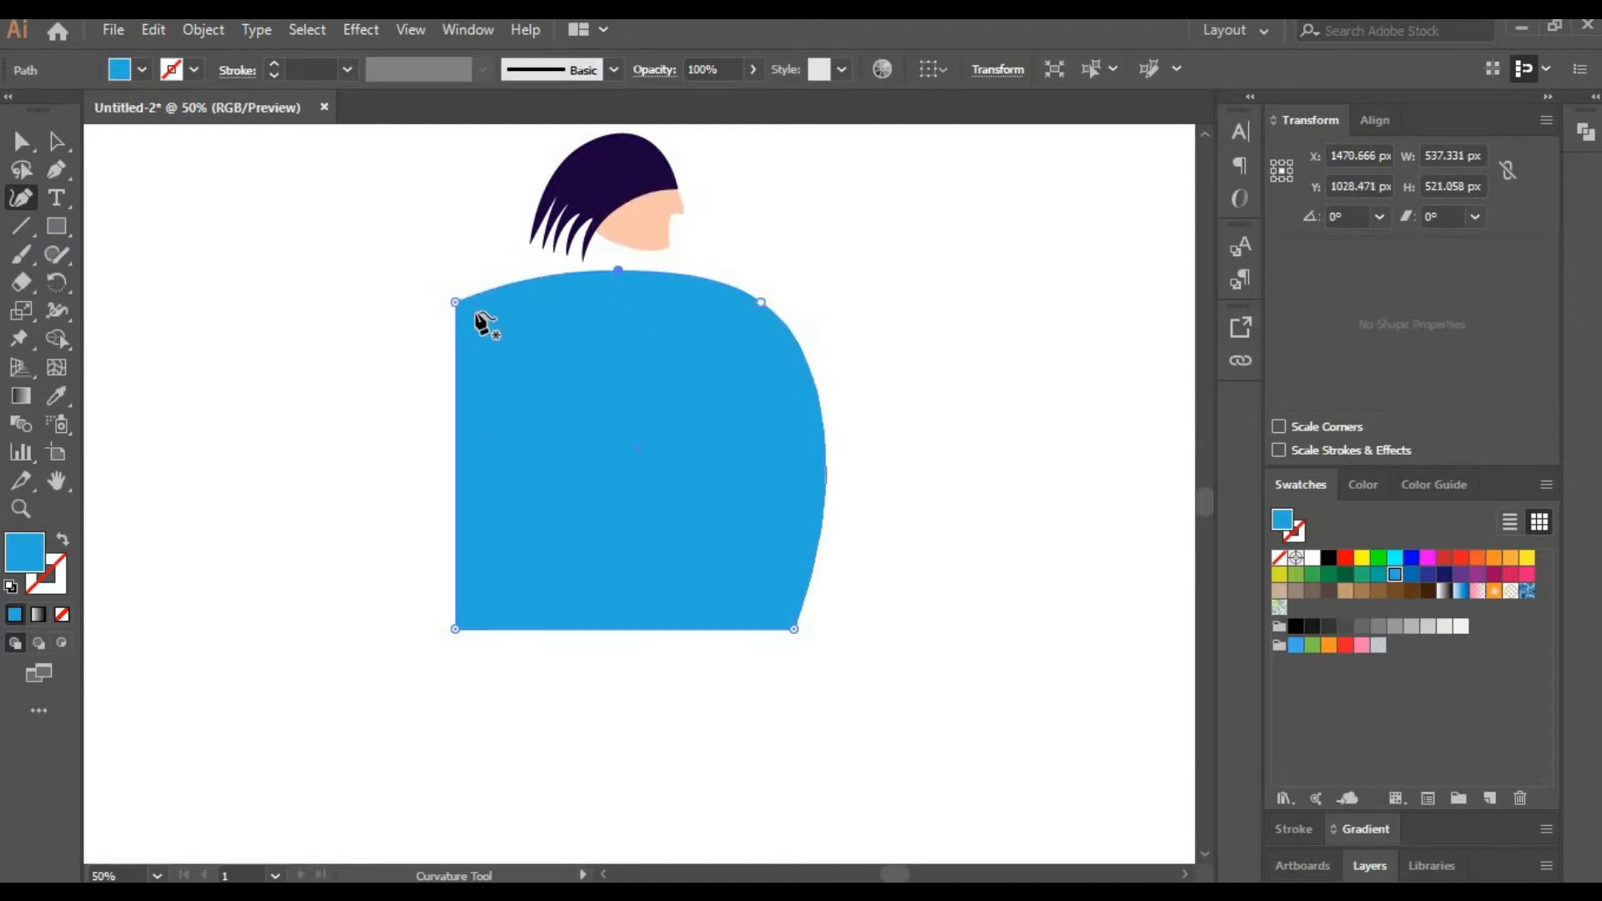
{"action": "left_click_drag", "start_coordinate": [455, 302], "coordinate": [455, 328]}
Add four points down the body's back edge and pull the upper part outward into a pointed, curved flap.
{"action": "left_click", "coordinate": [454, 378]}
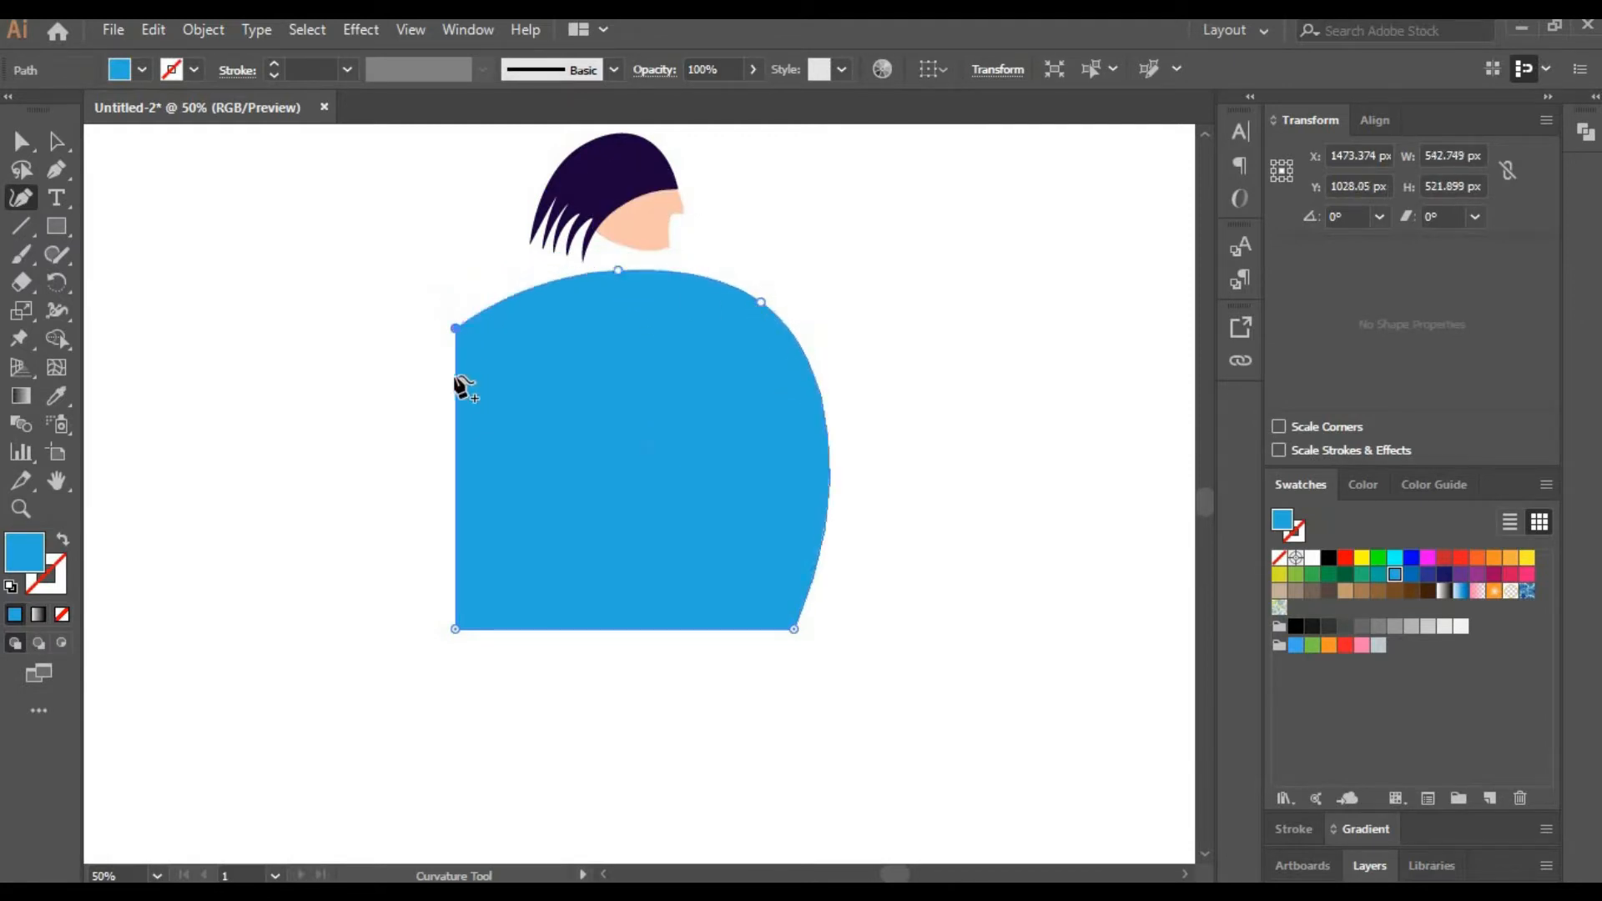
{"action": "left_click", "coordinate": [455, 444]}
{"action": "left_click", "coordinate": [455, 501]}
{"action": "left_click", "coordinate": [454, 560]}
{"action": "left_click_drag", "start_coordinate": [456, 349], "coordinate": [339, 325]}
{"action": "left_click_drag", "start_coordinate": [385, 351], "coordinate": [375, 378]}
{"action": "left_click", "coordinate": [340, 325]}
{"action": "double_click", "coordinate": [339, 326]}
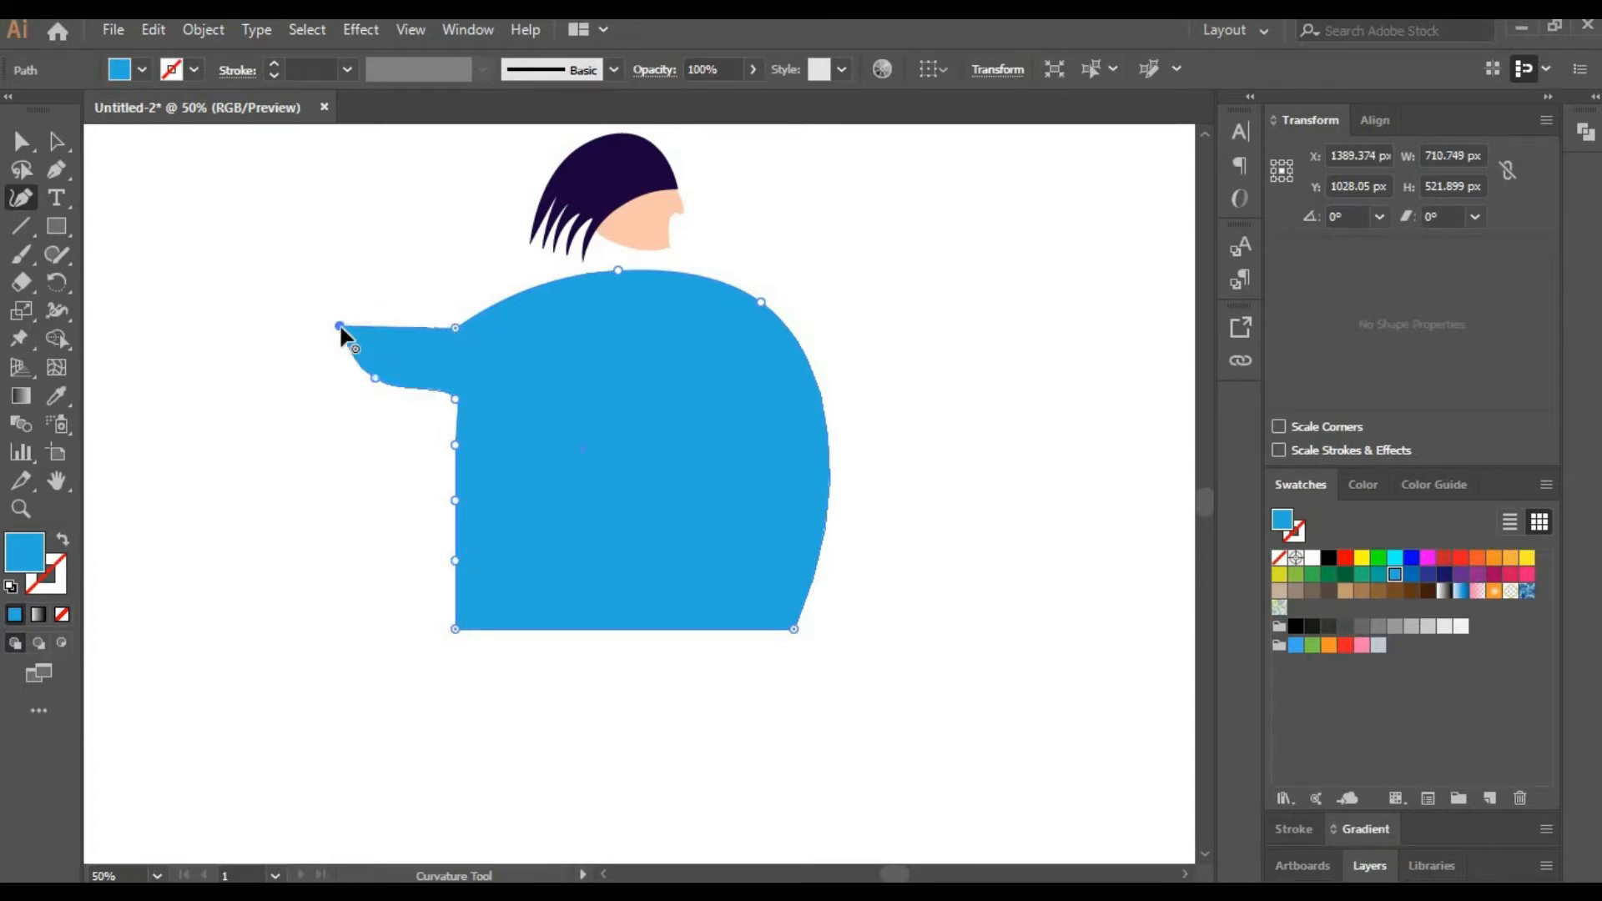
{"action": "mouse_move", "coordinate": [340, 326]}
{"action": "left_mouse_down"}
{"action": "mouse_move", "coordinate": [382, 308]}
{"action": "mouse_move", "coordinate": [306, 325]}
{"action": "mouse_move", "coordinate": [339, 354]}
{"action": "left_mouse_up"}
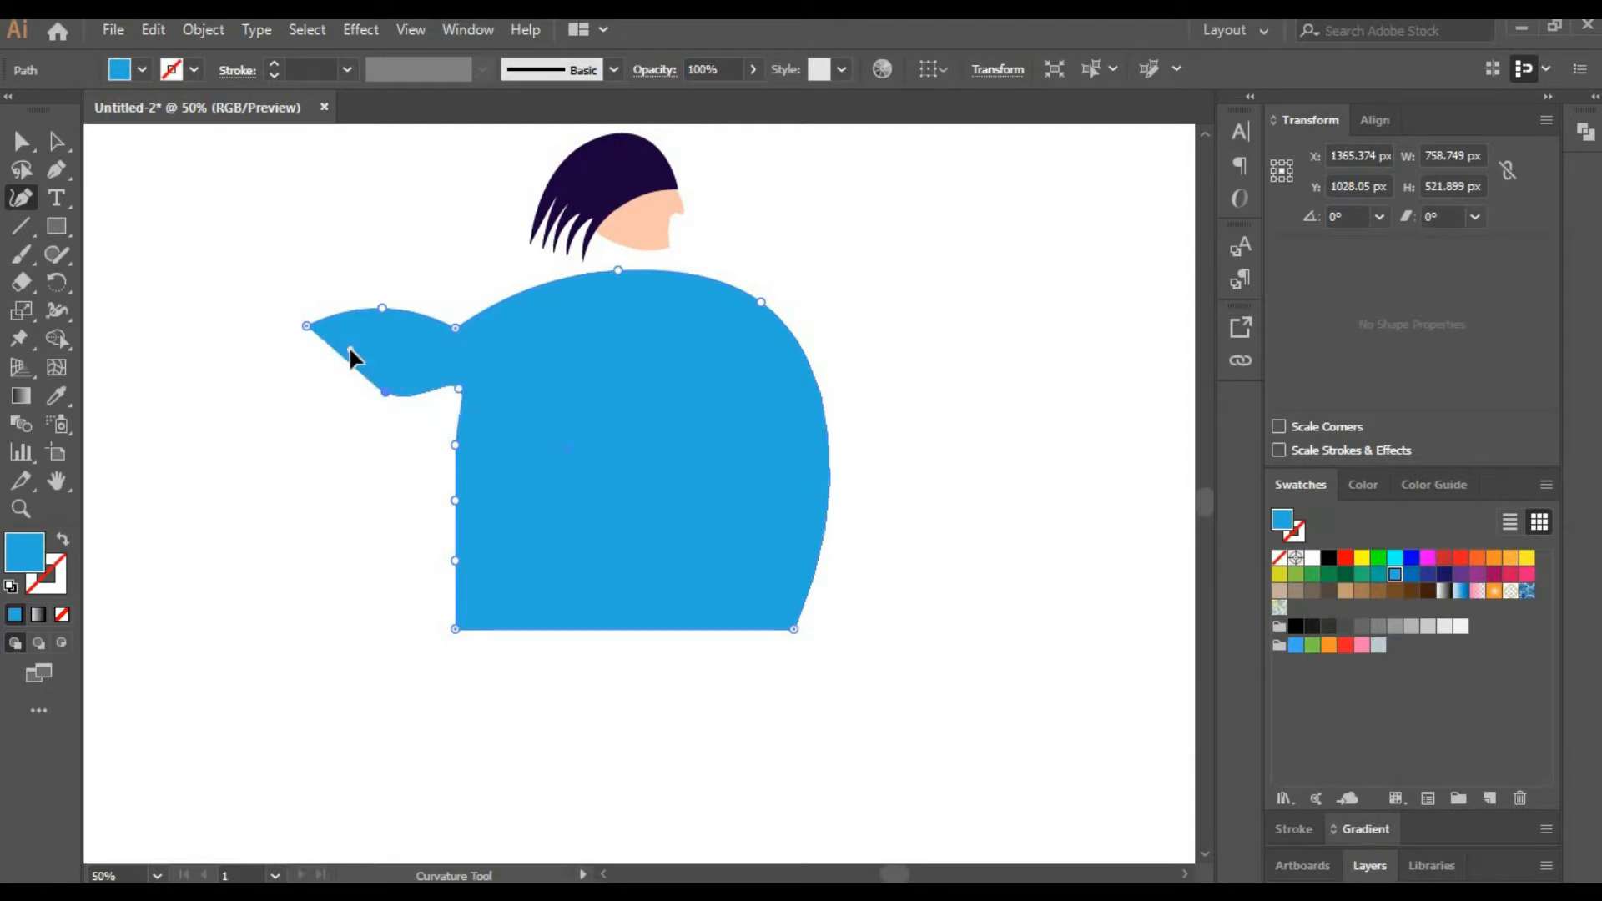
{"action": "left_click_drag", "start_coordinate": [350, 349], "coordinate": [348, 358]}
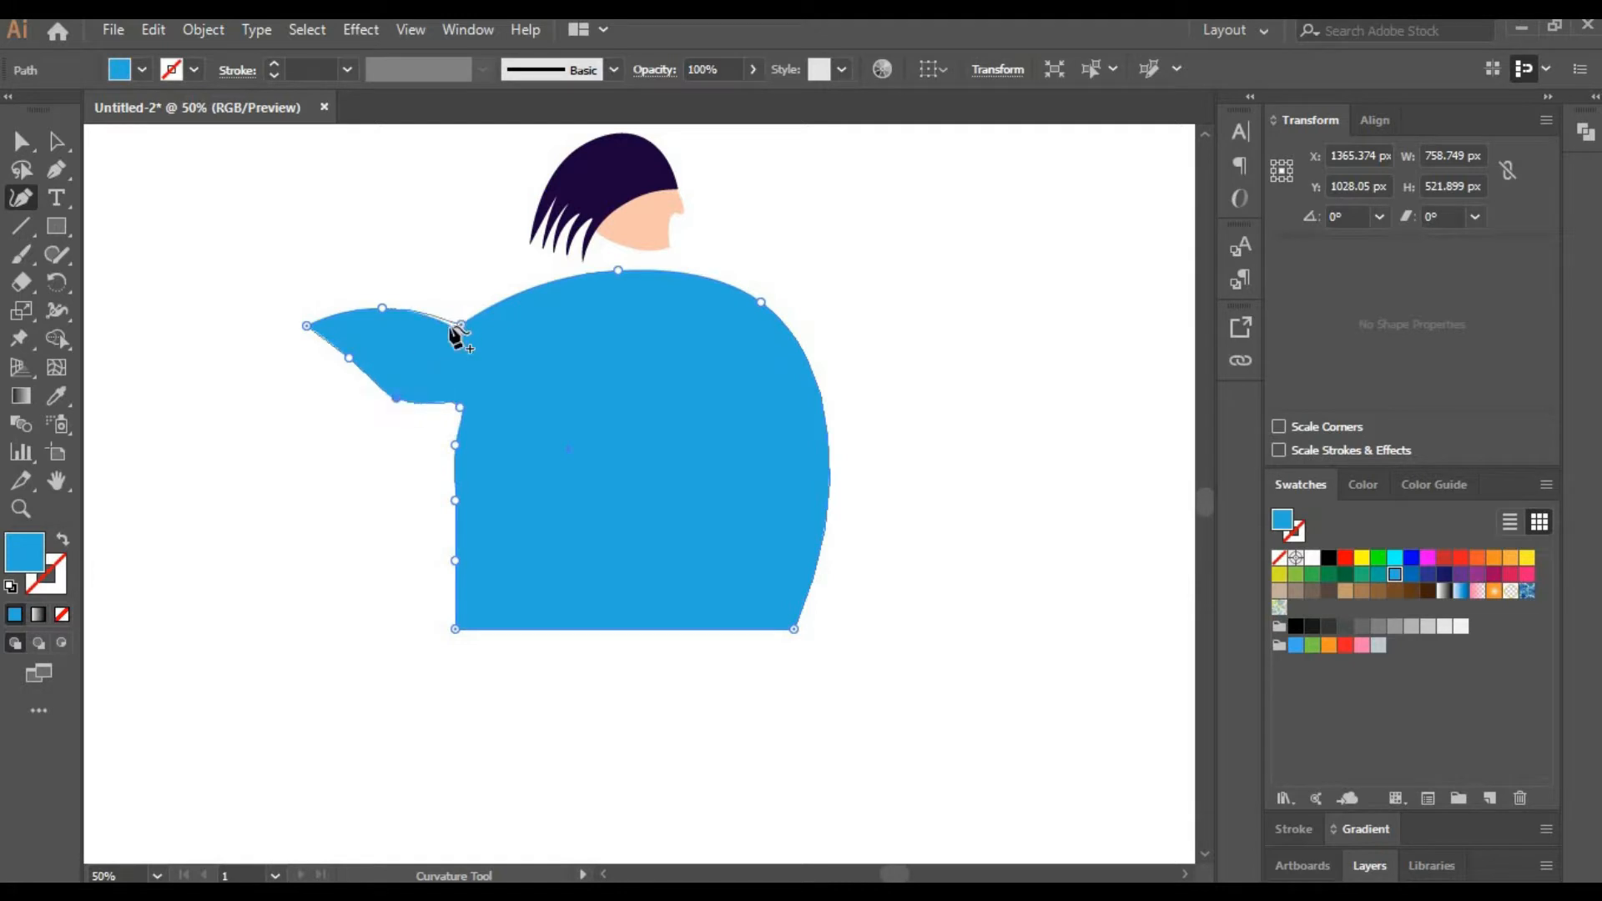
{"action": "left_click_drag", "start_coordinate": [454, 327], "coordinate": [461, 323]}
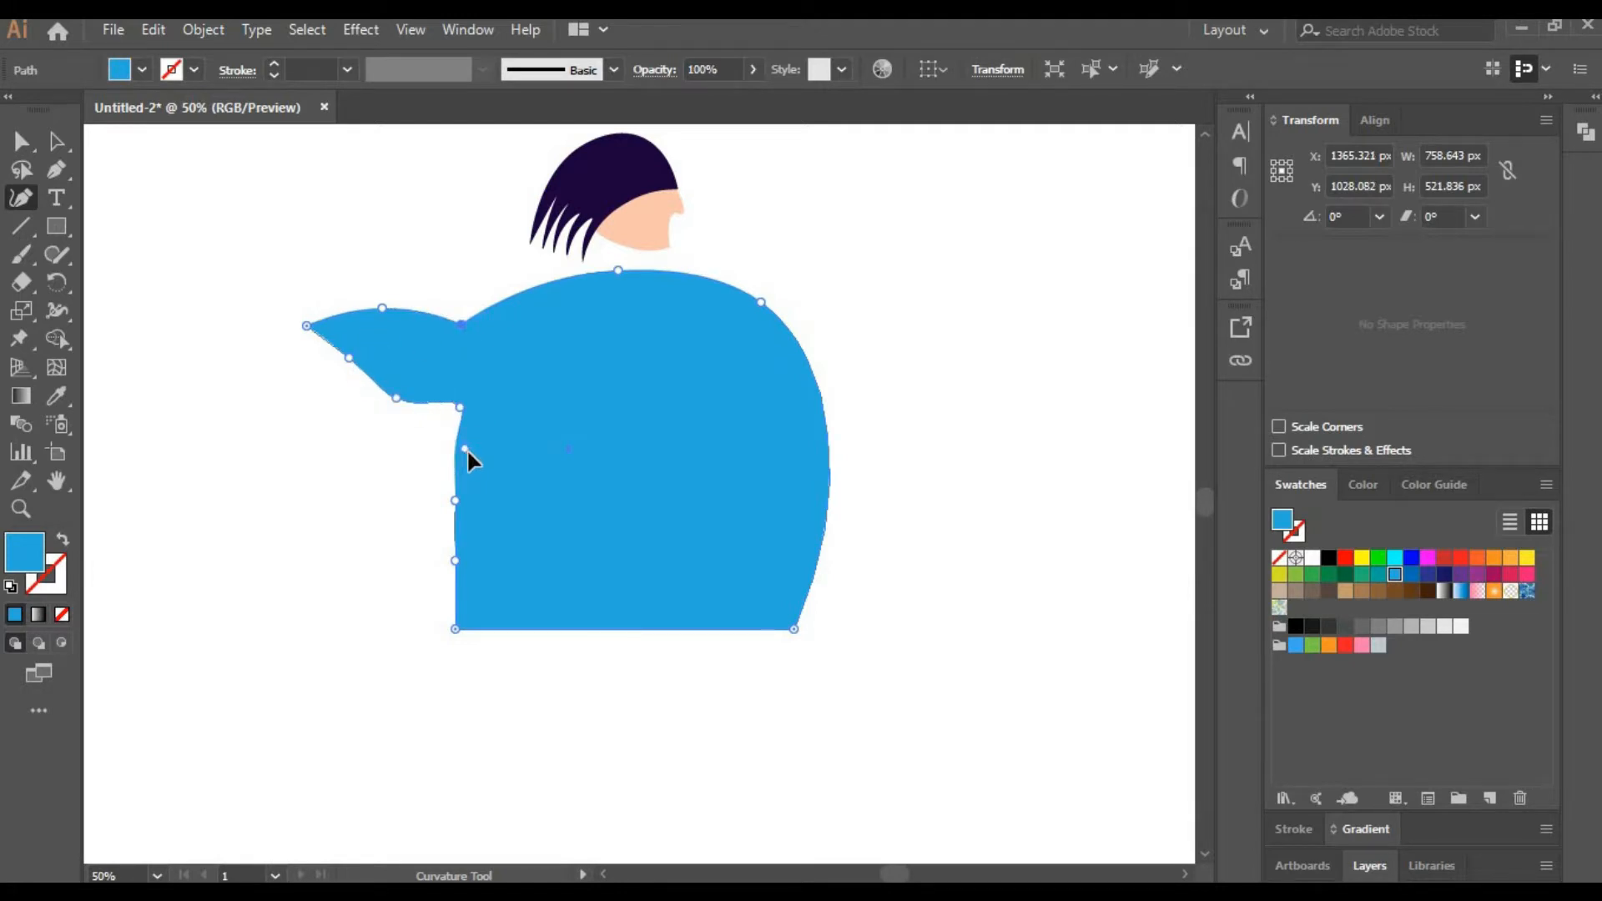
Shape the body's lower back and bottom edges into waves using added points, and scale the shape down slightly.
{"action": "left_click_drag", "start_coordinate": [441, 505], "coordinate": [474, 445]}
{"action": "left_click", "coordinate": [513, 630]}
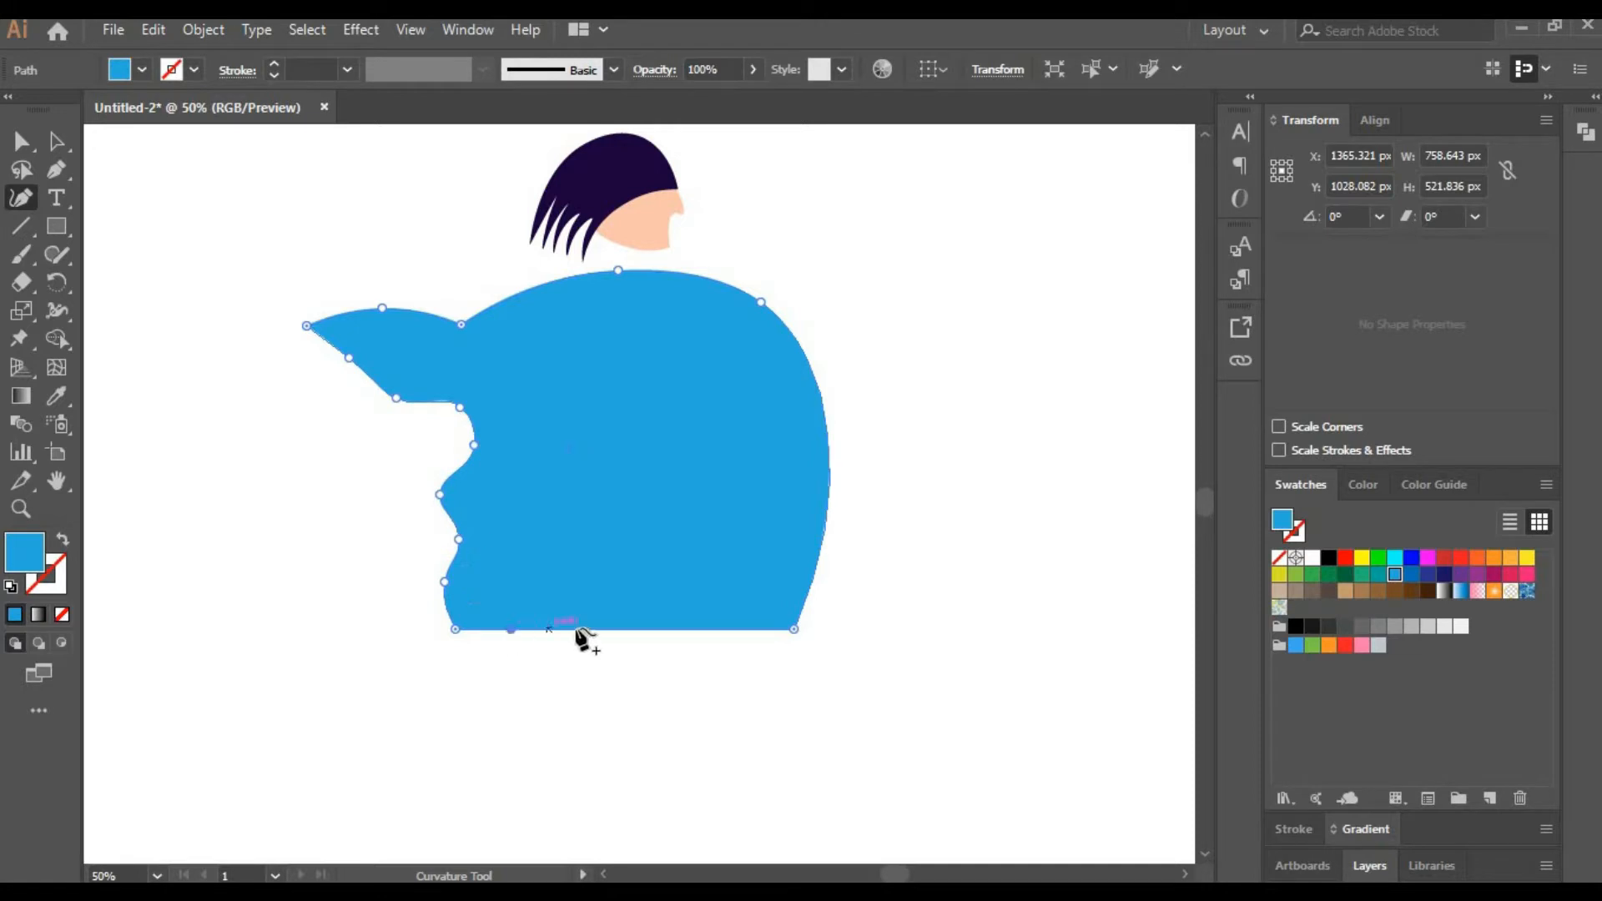
{"action": "left_click", "coordinate": [576, 629]}
{"action": "left_click", "coordinate": [644, 630]}
{"action": "left_click", "coordinate": [722, 630]}
{"action": "left_click_drag", "start_coordinate": [513, 629], "coordinate": [513, 649]}
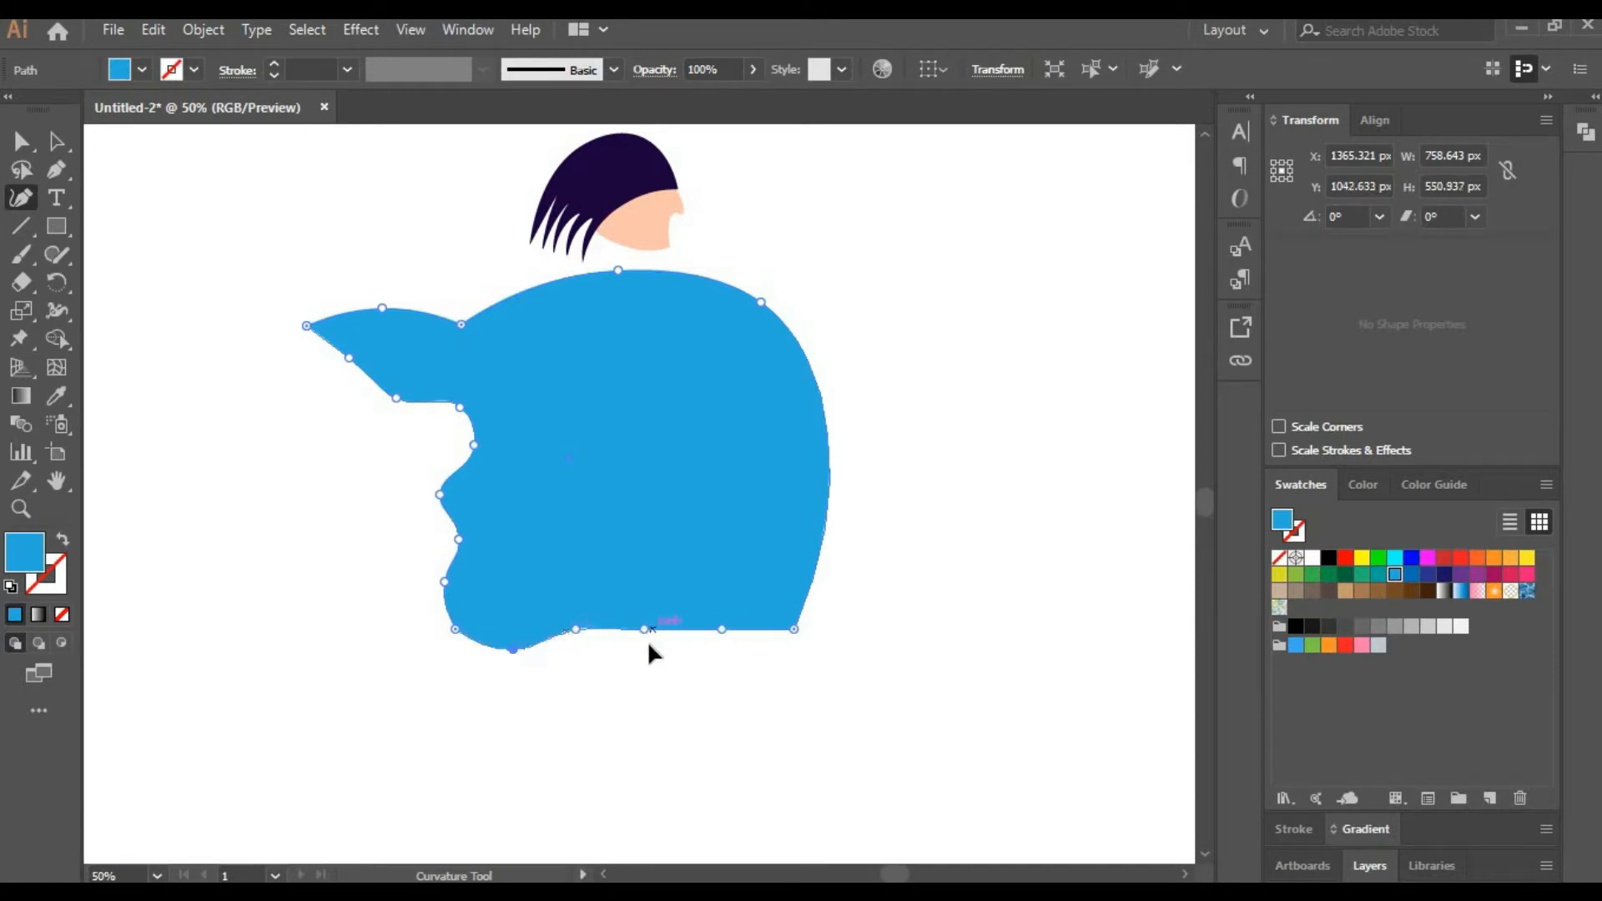
{"action": "left_click_drag", "start_coordinate": [644, 630], "coordinate": [646, 659]}
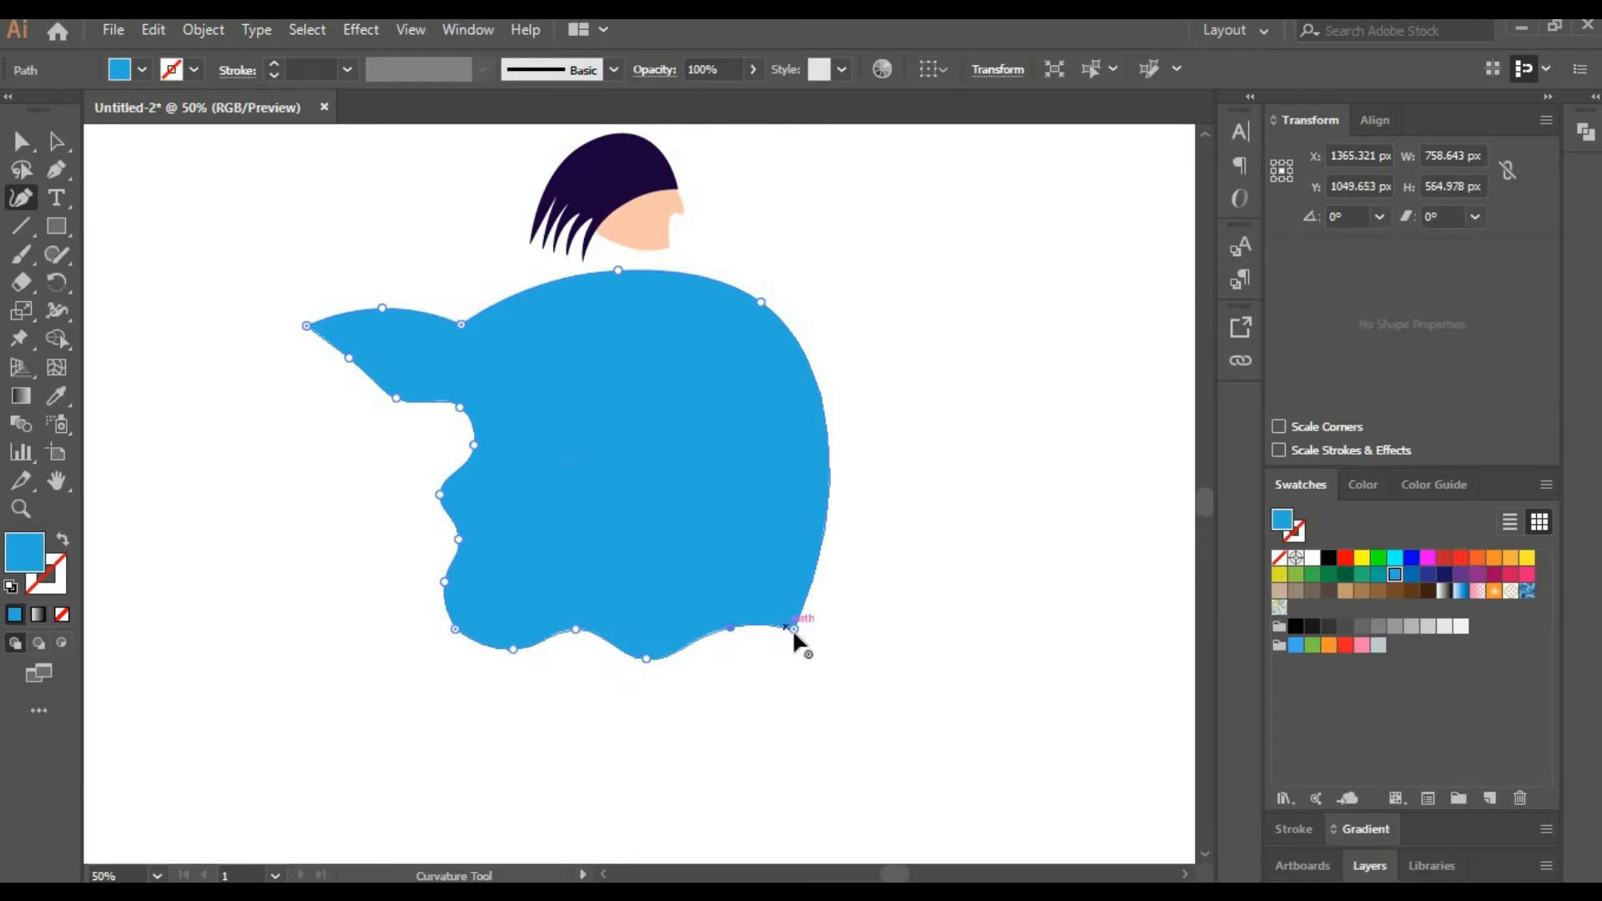
{"action": "mouse_move", "coordinate": [792, 629]}
{"action": "left_mouse_down"}
{"action": "mouse_move", "coordinate": [822, 647]}
{"action": "mouse_move", "coordinate": [789, 610]}
{"action": "left_mouse_up"}
{"action": "left_click", "coordinate": [54, 144]}
{"action": "left_click", "coordinate": [922, 516]}
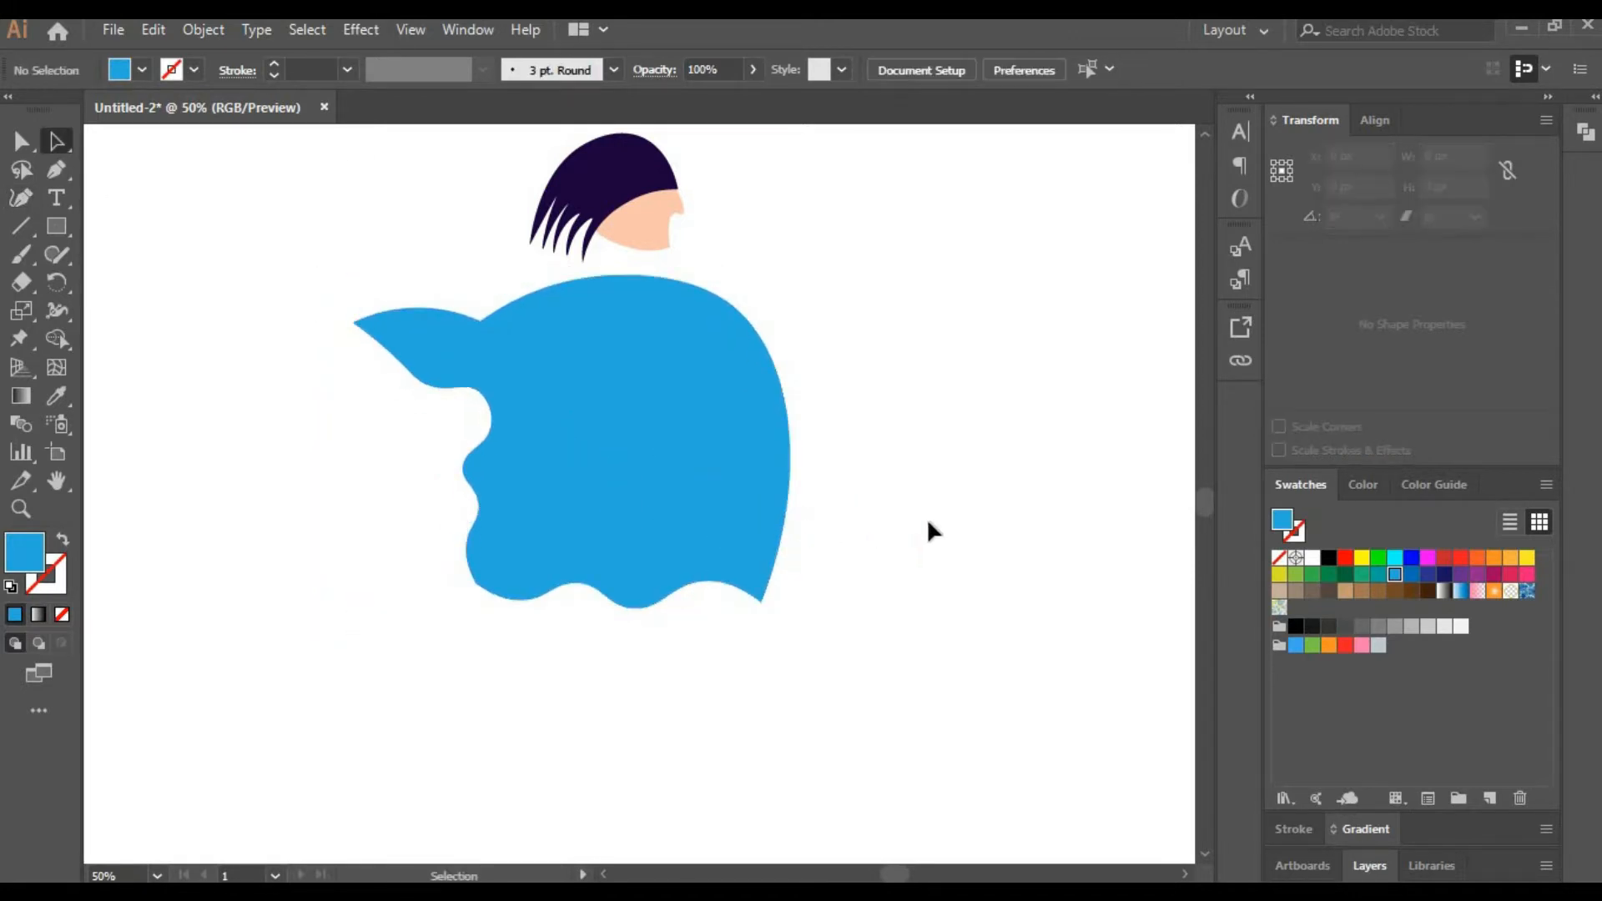
Draw a blue rectangle about 269 px wide behind the head and snap its two lower and front corners onto the body's top edge.
{"action": "type", "text": "150"}
{"action": "key", "text": "Return"}
{"action": "key", "text": "h"}
{"action": "left_click_drag", "start_coordinate": [631, 269], "coordinate": [660, 449]}
{"action": "left_click", "coordinate": [112, 875]}
{"action": "type", "text": "100"}
{"action": "key", "text": "Return"}
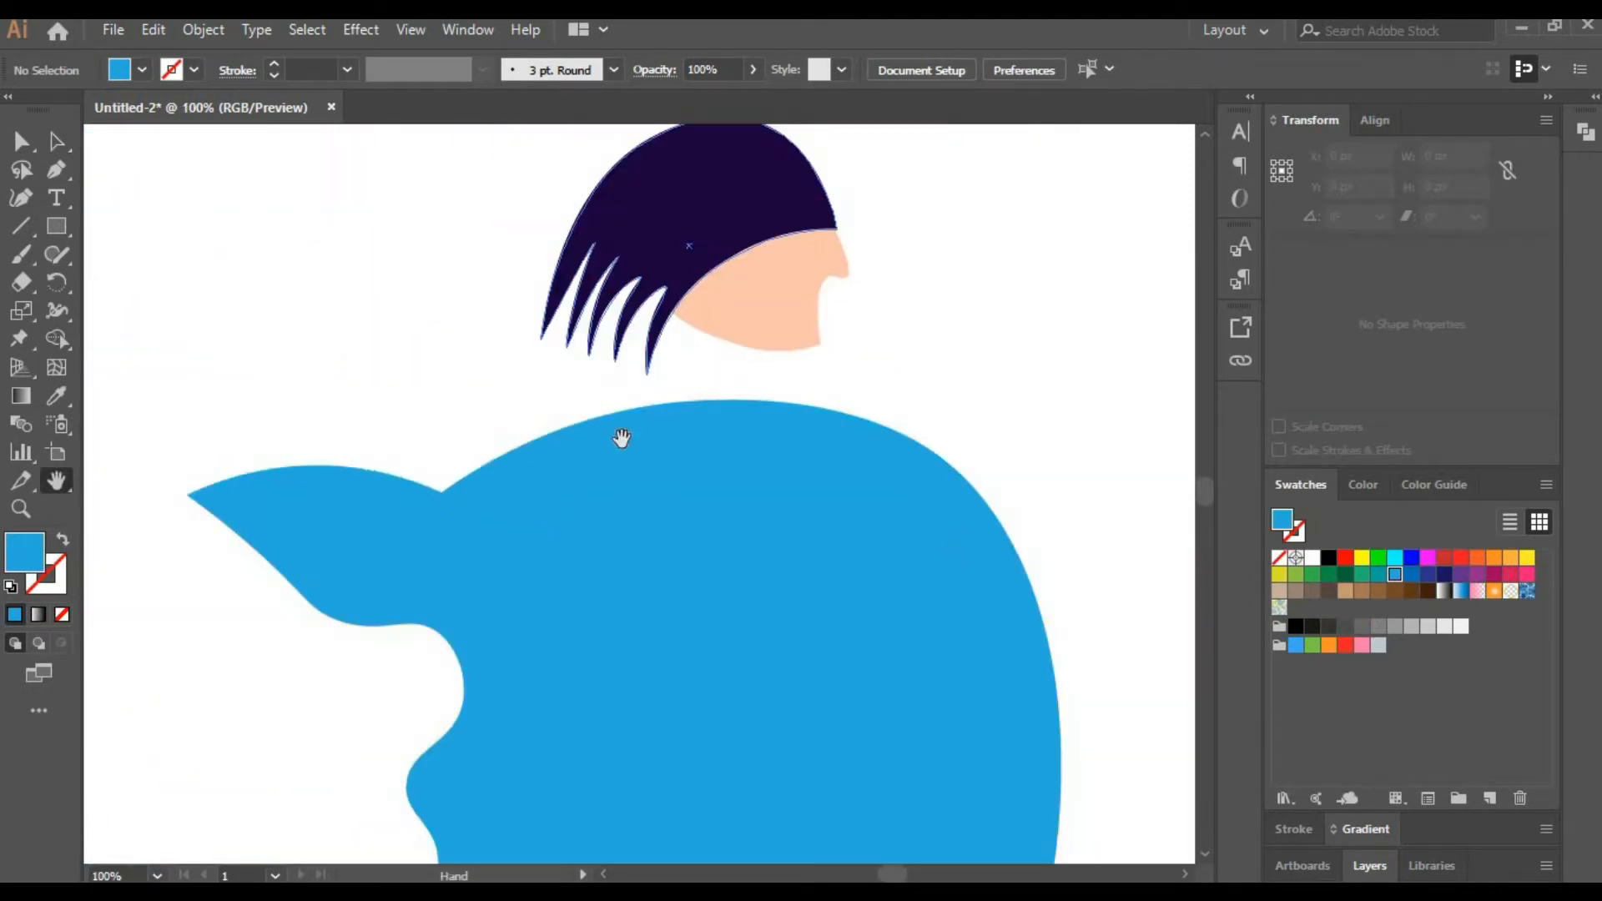
{"action": "left_click", "coordinate": [64, 231]}
{"action": "mouse_move", "coordinate": [306, 277]}
{"action": "left_mouse_down"}
{"action": "mouse_move", "coordinate": [676, 425]}
{"action": "mouse_move", "coordinate": [531, 441]}
{"action": "left_mouse_up"}
{"action": "key", "text": "shift+grave"}
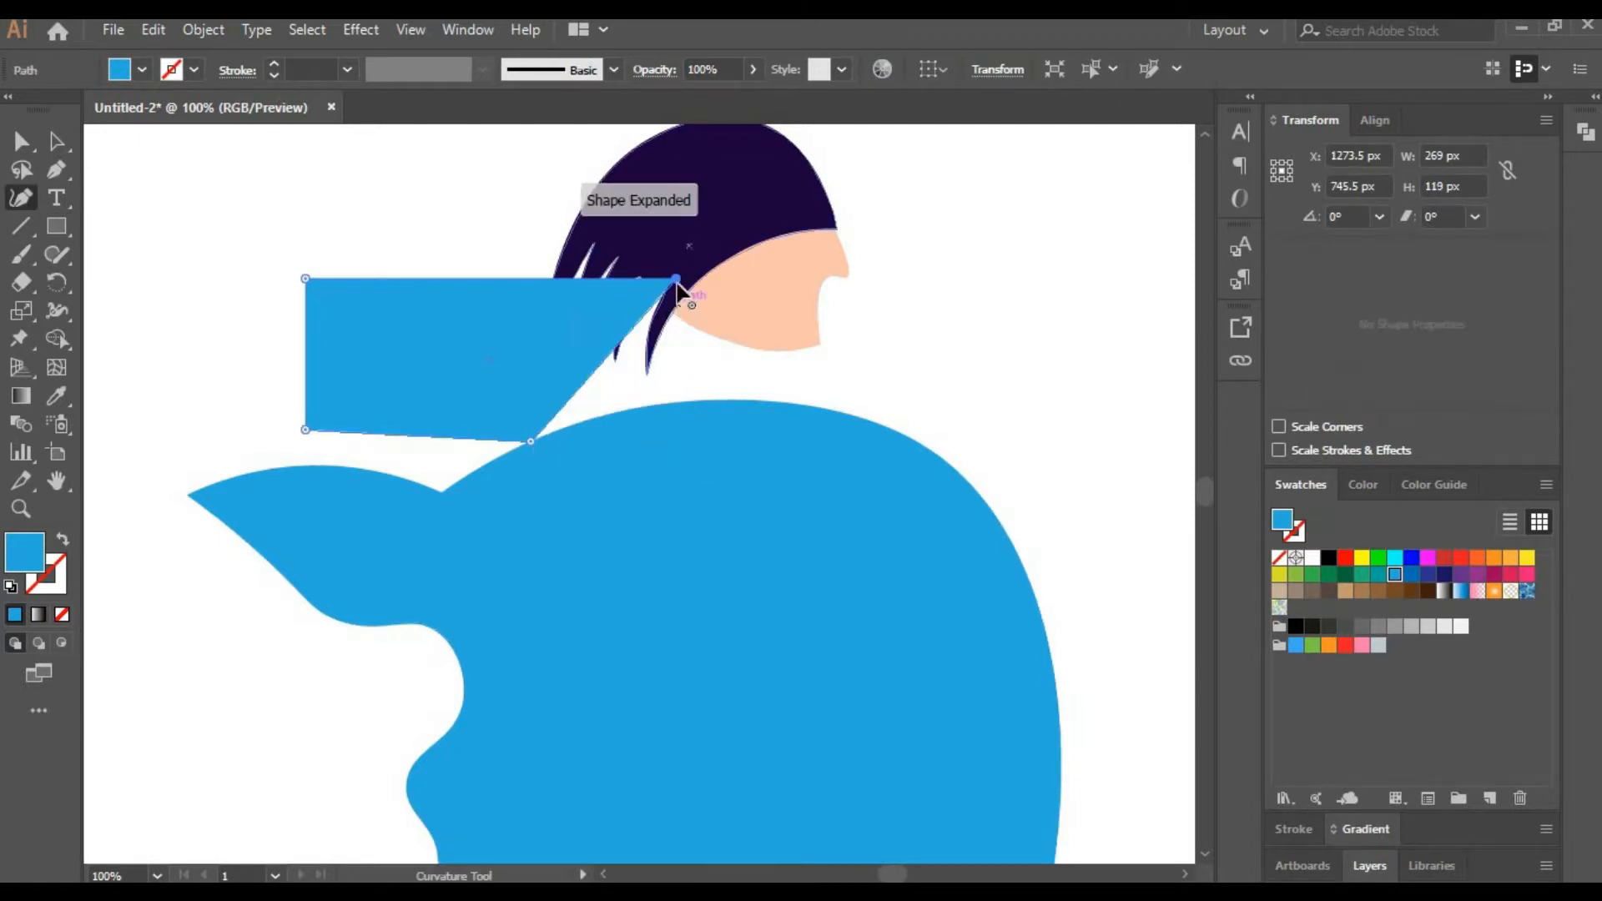
{"action": "left_click_drag", "start_coordinate": [676, 278], "coordinate": [727, 400]}
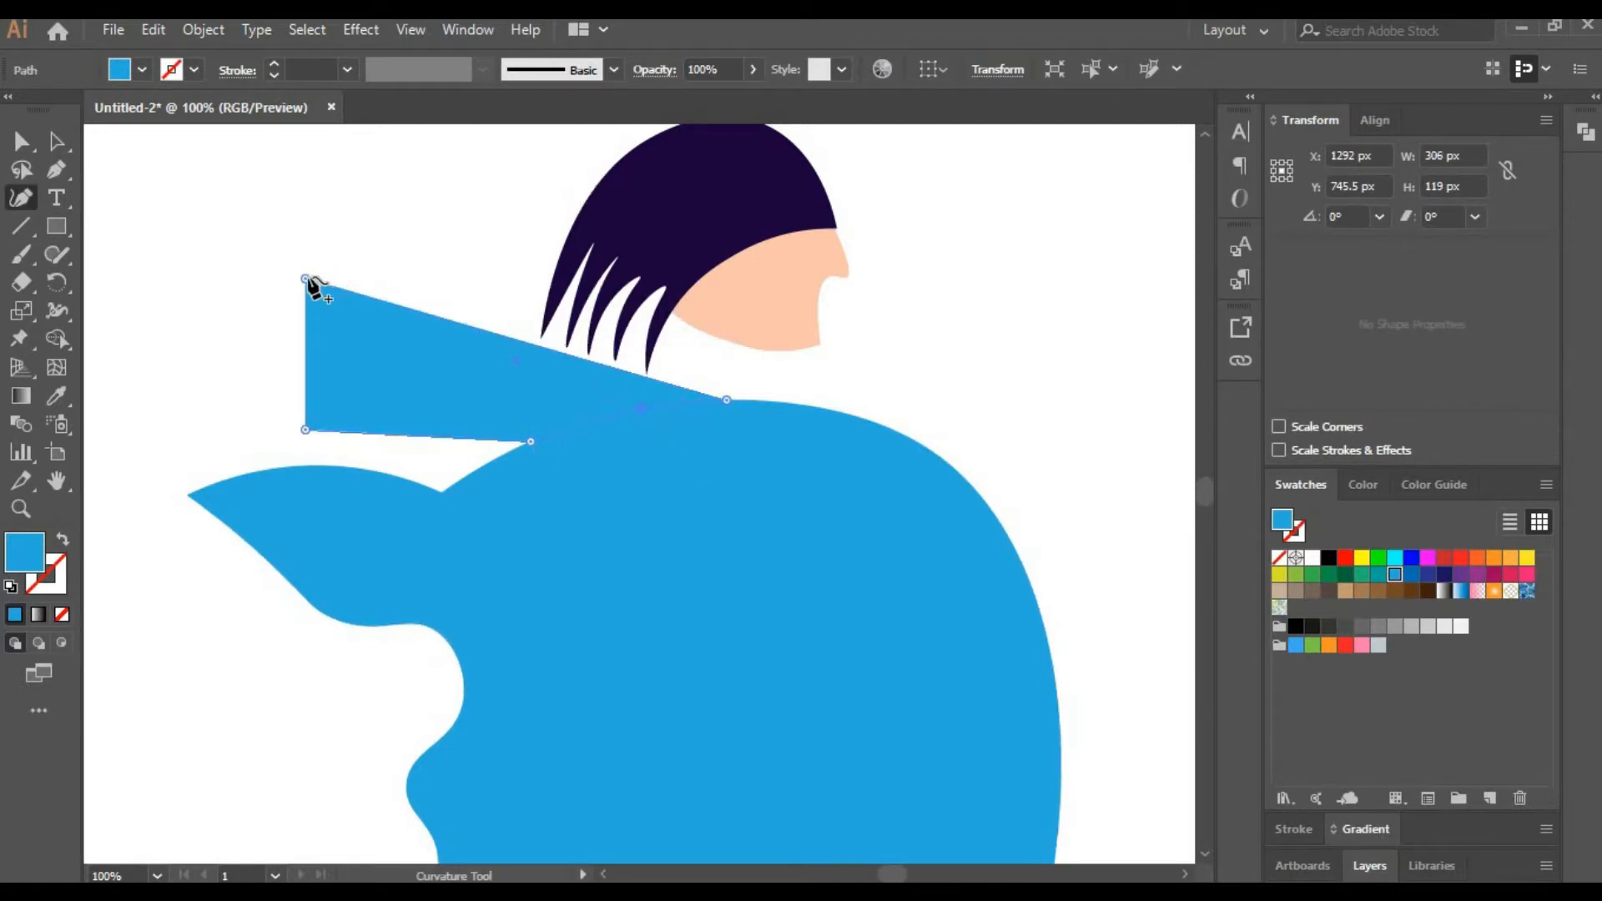
Move the scarf shape's two outer corners up and back and smooth them into a rounded trailing end.
{"action": "left_click_drag", "start_coordinate": [306, 278], "coordinate": [307, 228]}
{"action": "left_click_drag", "start_coordinate": [305, 430], "coordinate": [250, 286]}
{"action": "double_click", "coordinate": [307, 230]}
{"action": "left_click_drag", "start_coordinate": [307, 229], "coordinate": [262, 226]}
{"action": "left_click_drag", "start_coordinate": [249, 284], "coordinate": [235, 271]}
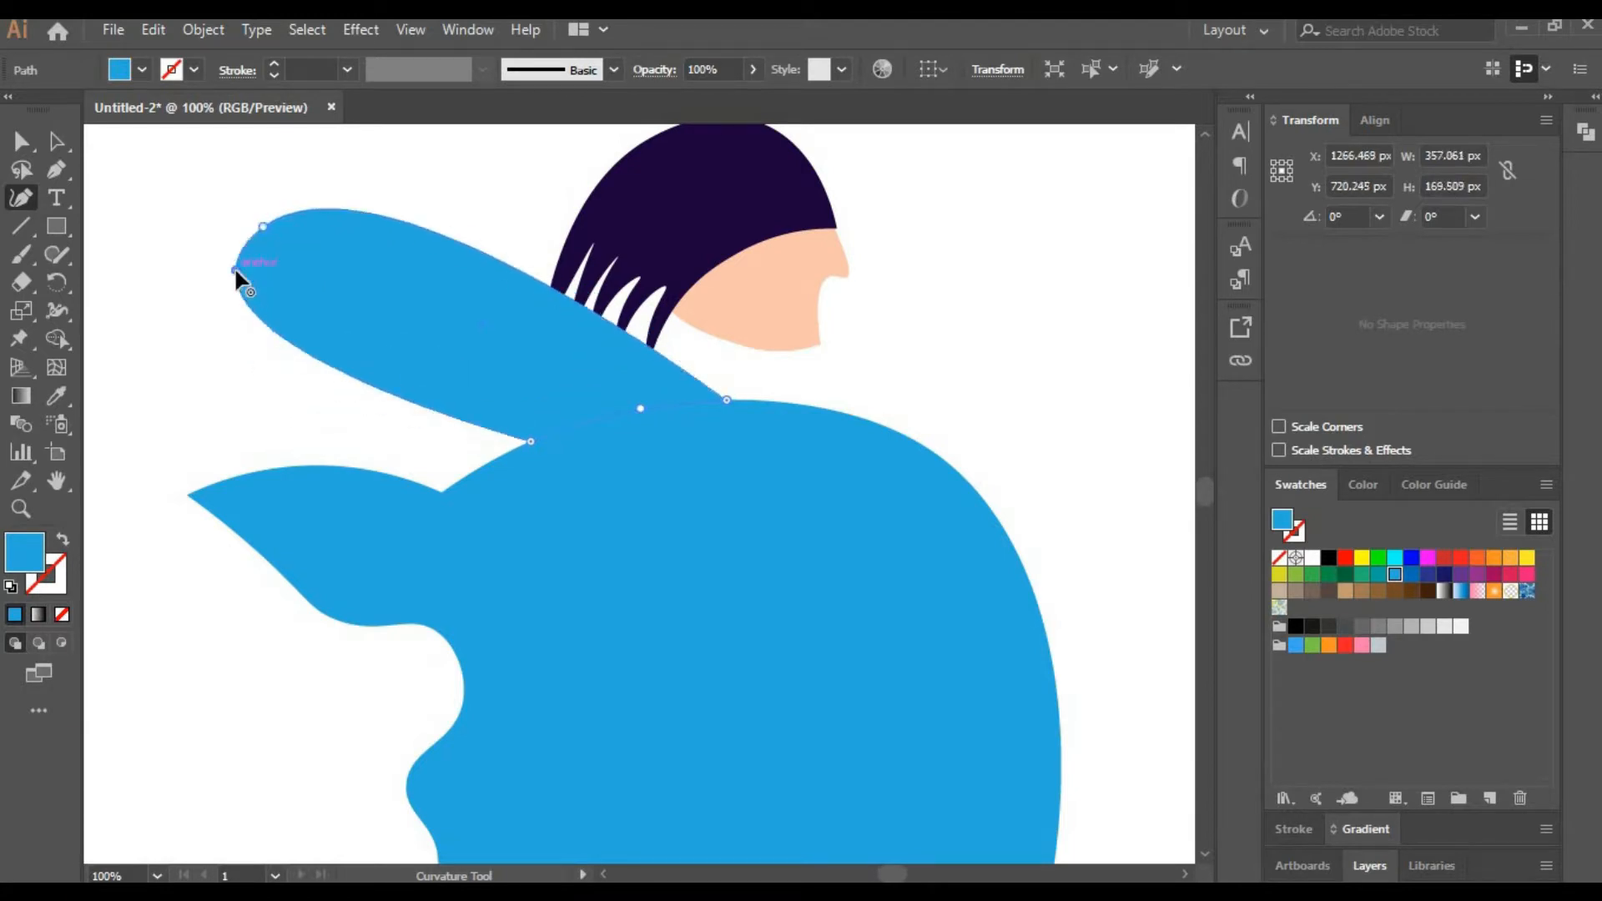
Add points along the scarf's upper and lower edges, slim it into a gentle curve and shift its neck corner slightly back.
{"action": "left_click", "coordinate": [502, 298]}
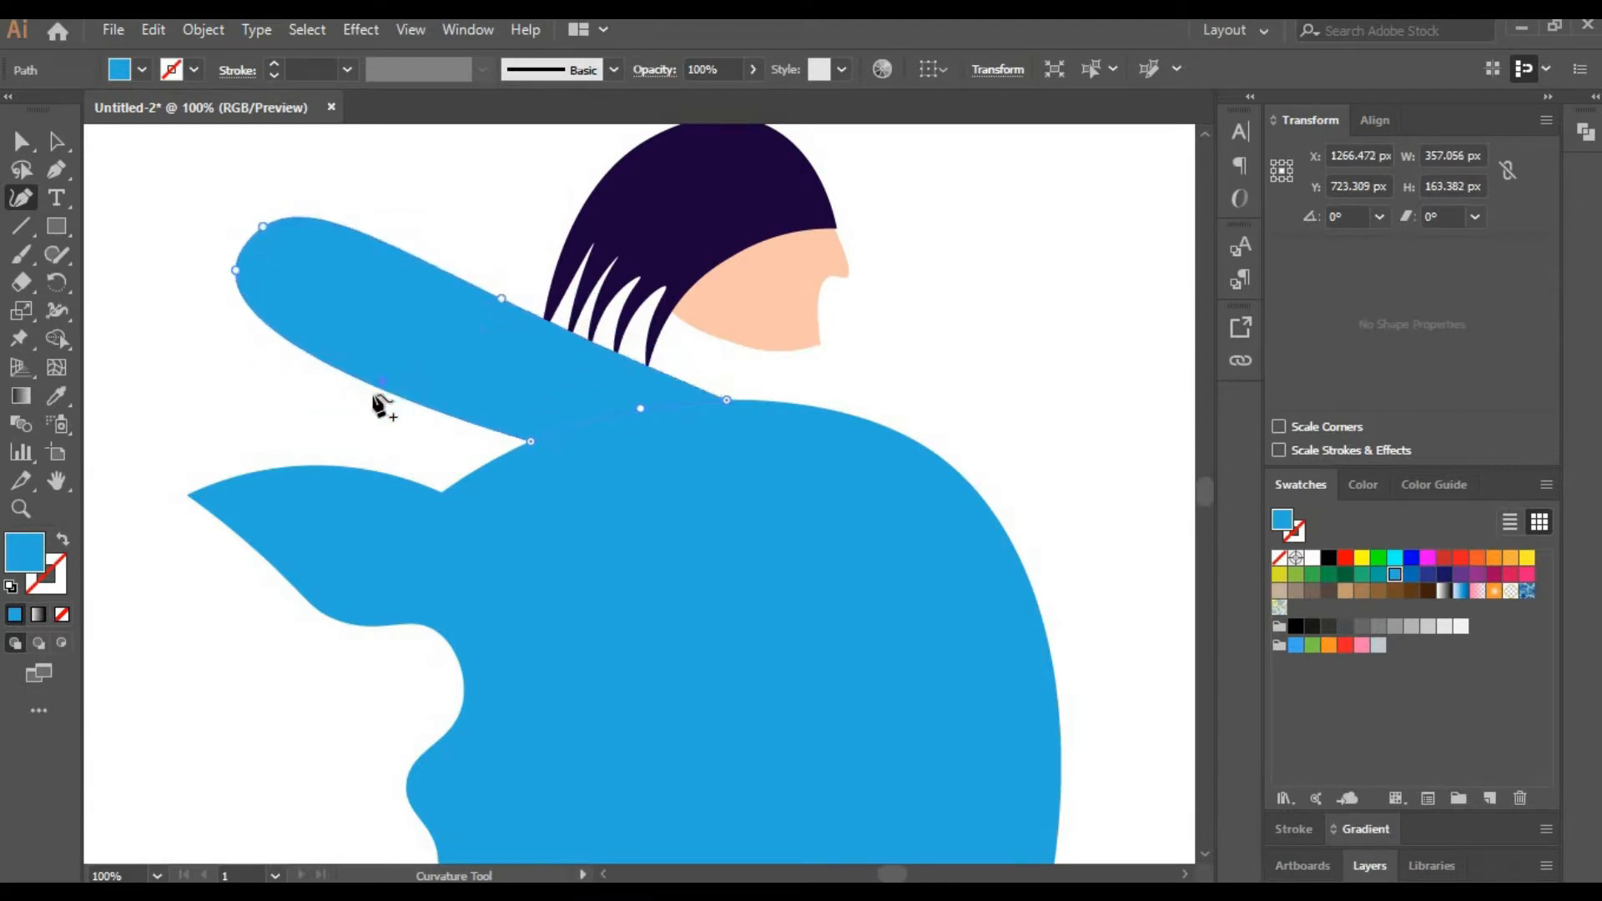
{"action": "left_click_drag", "start_coordinate": [380, 384], "coordinate": [376, 389]}
{"action": "left_click_drag", "start_coordinate": [502, 298], "coordinate": [486, 315]}
{"action": "left_click_drag", "start_coordinate": [727, 399], "coordinate": [703, 399]}
{"action": "left_click", "coordinate": [595, 418]}
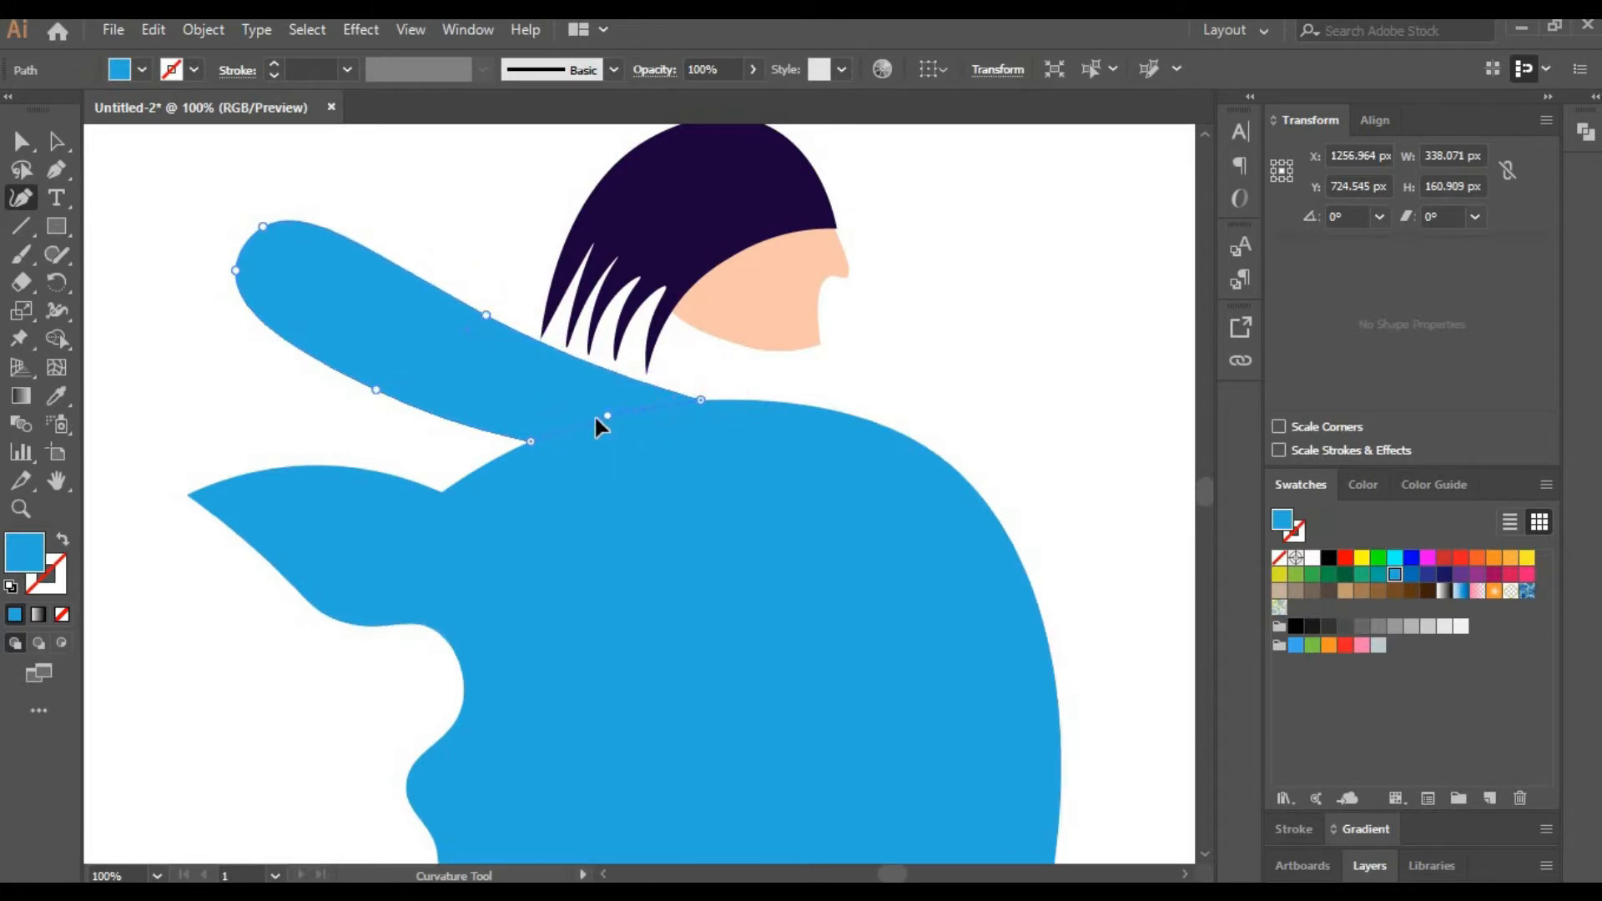
{"action": "key", "text": "a"}
{"action": "left_click", "coordinate": [361, 182]}
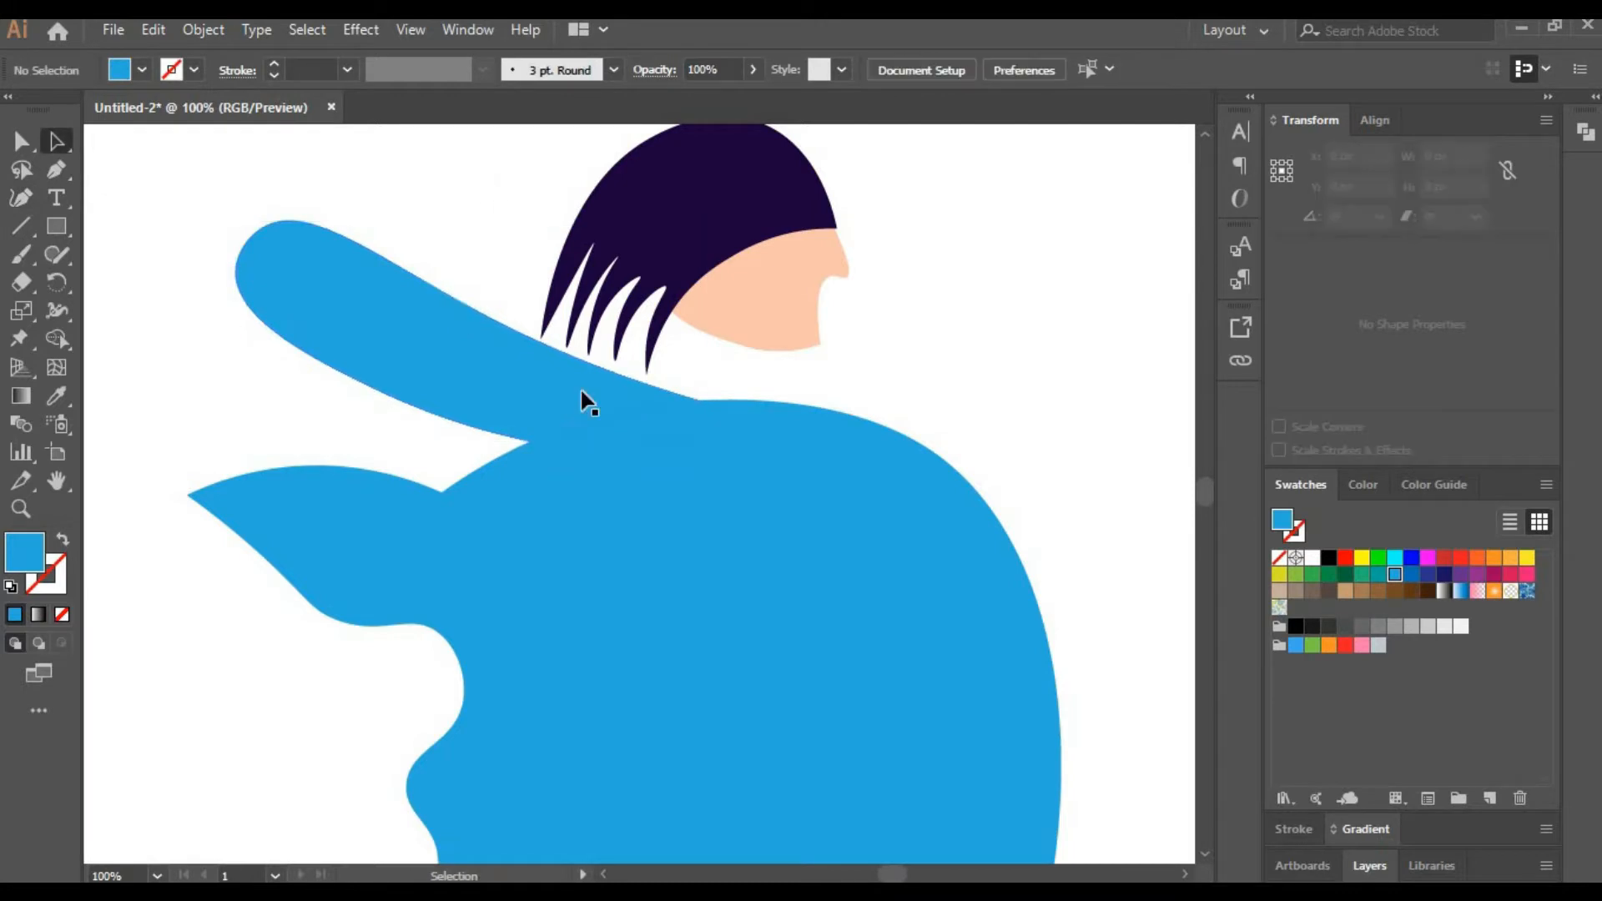
Recolor the scarf with the next darker blue shade of the garment color.
{"action": "left_click", "coordinate": [499, 407]}
{"action": "left_click", "coordinate": [1434, 485]}
{"action": "left_click", "coordinate": [1406, 584]}
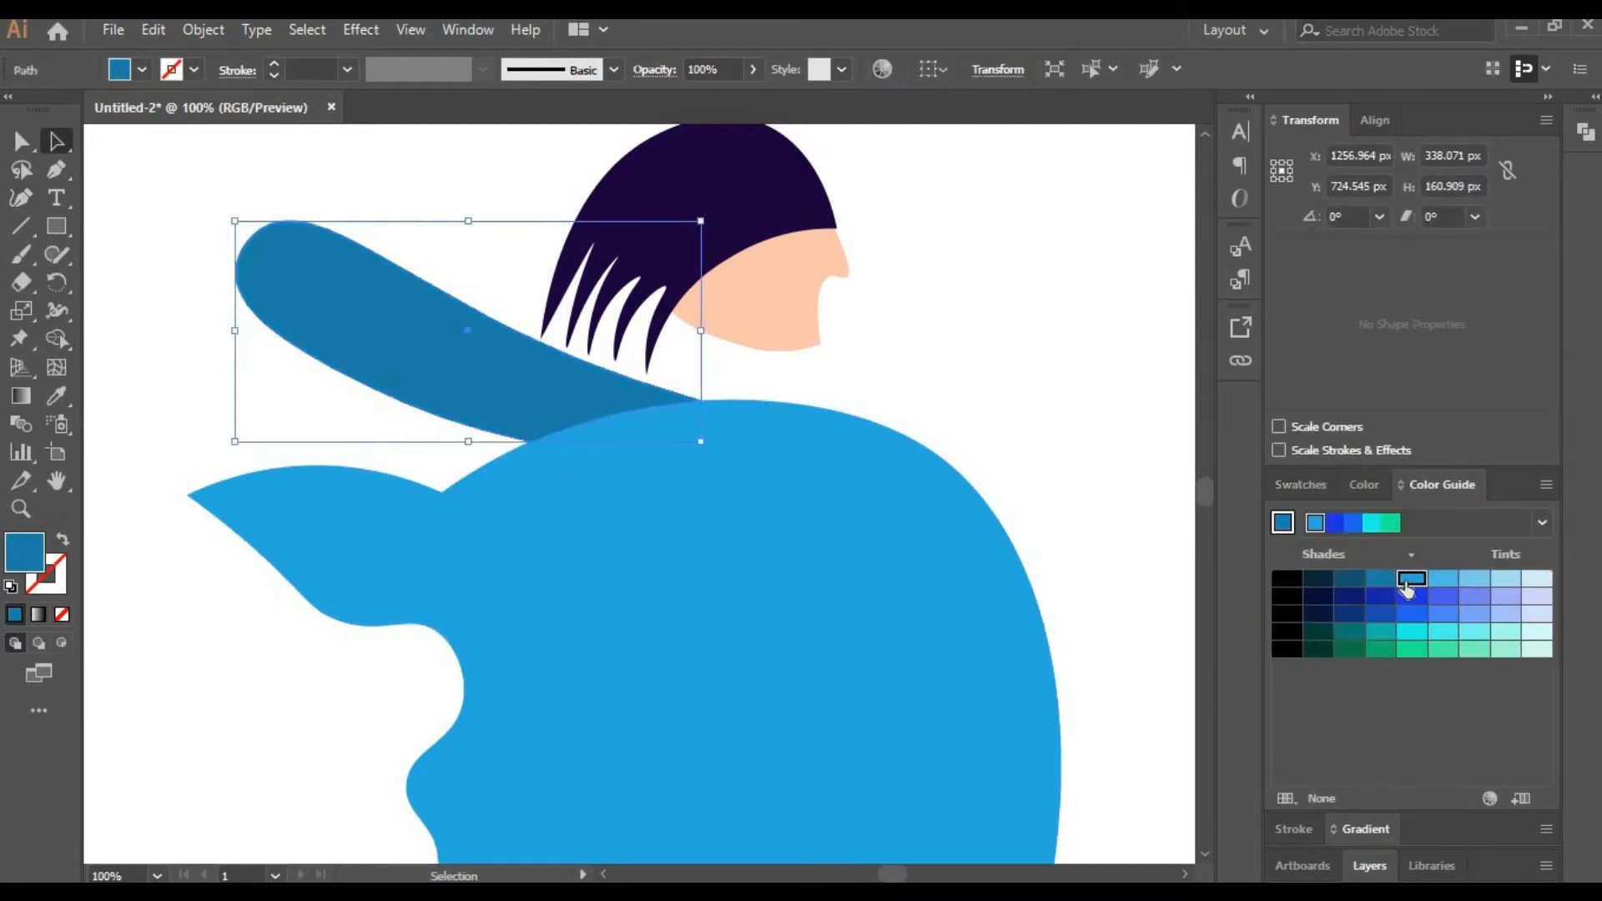
{"action": "left_click", "coordinate": [1407, 586]}
{"action": "key", "text": "ctrl+z"}
{"action": "key", "text": "ctrl+shift+a"}
Draw a 263 × 86 px dark blue rectangle on the body and fit its front side to the body's curved front edge.
{"action": "key", "text": "h"}
{"action": "left_click_drag", "start_coordinate": [840, 499], "coordinate": [809, 276]}
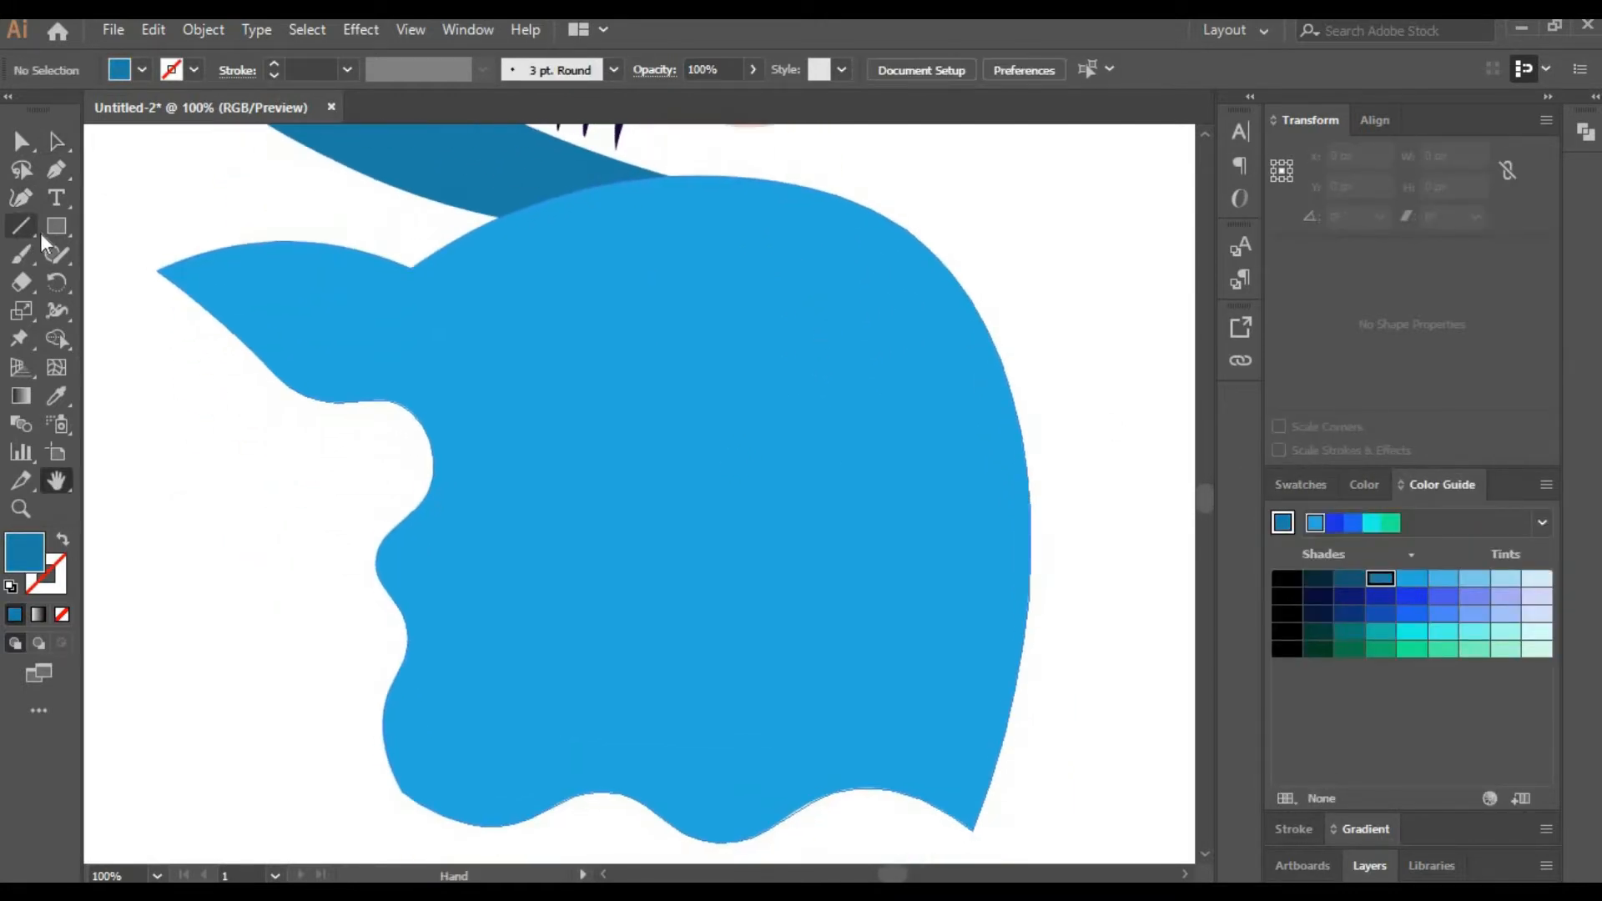
{"action": "left_click", "coordinate": [56, 226]}
{"action": "left_click_drag", "start_coordinate": [574, 488], "coordinate": [936, 608]}
{"action": "key", "text": "shift+grave"}
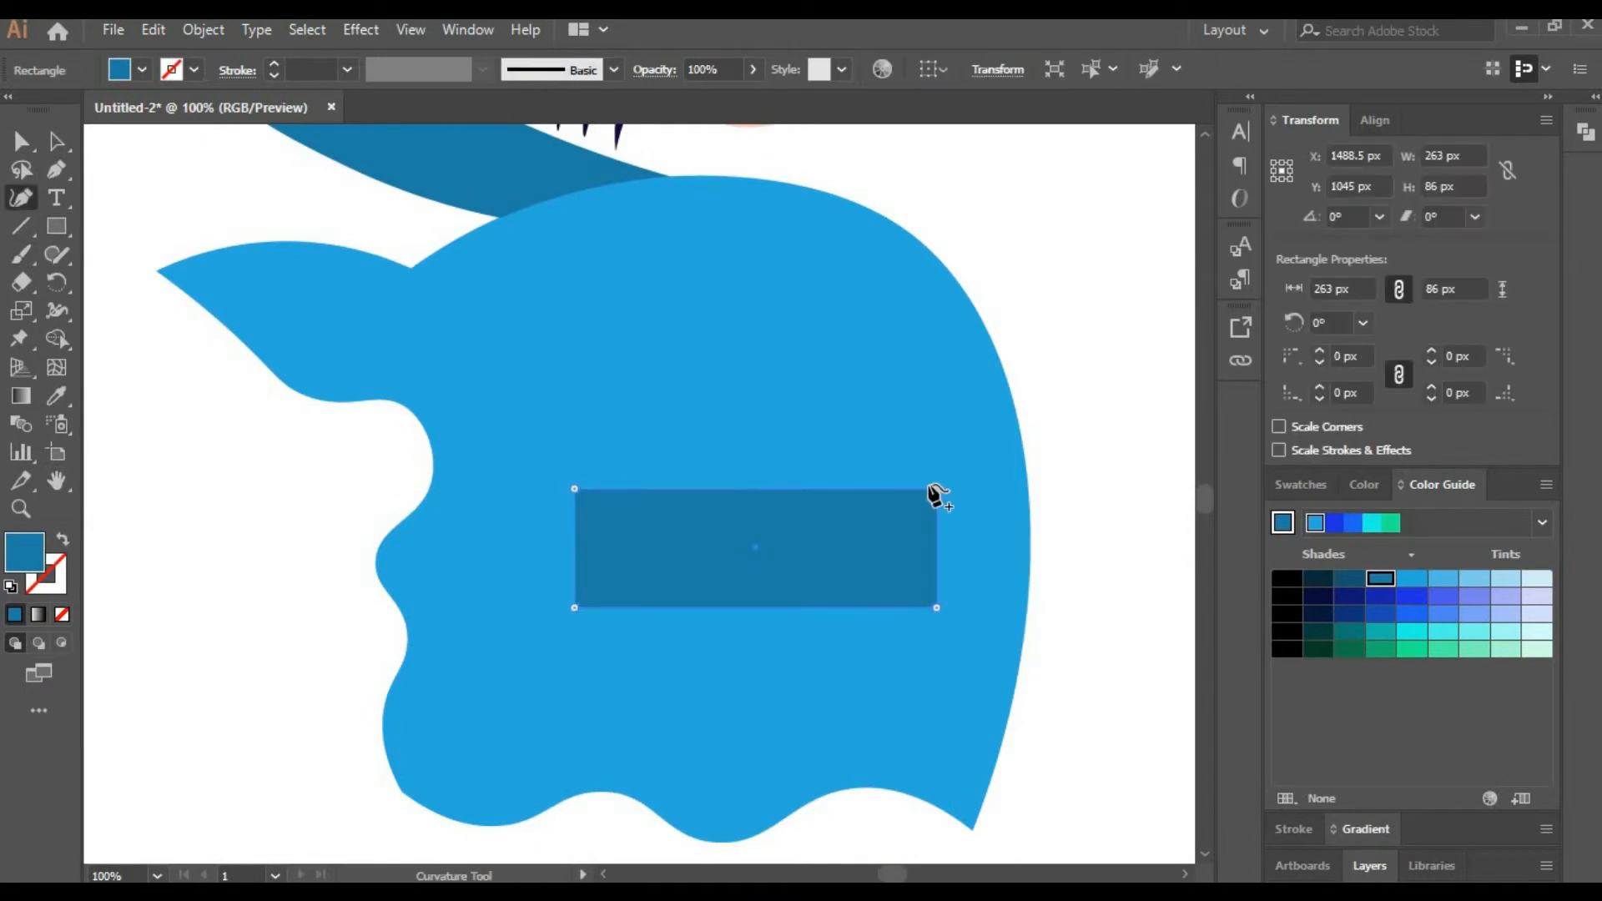
{"action": "left_click_drag", "start_coordinate": [947, 276], "coordinate": [945, 265]}
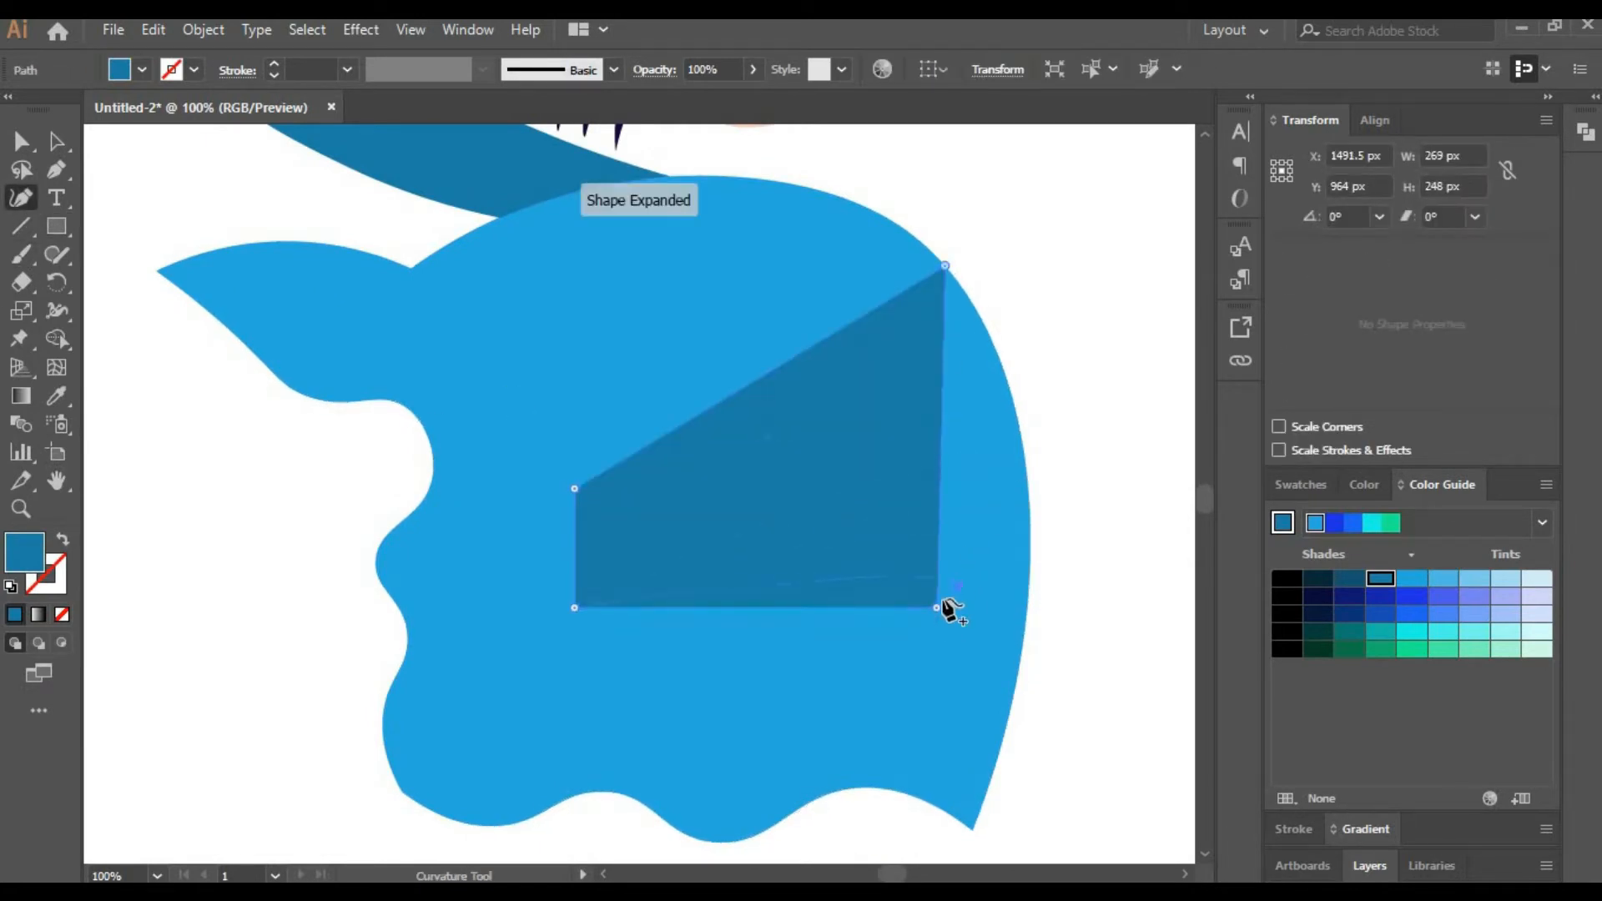
{"action": "left_click_drag", "start_coordinate": [1008, 409], "coordinate": [1013, 406]}
{"action": "left_click", "coordinate": [993, 342]}
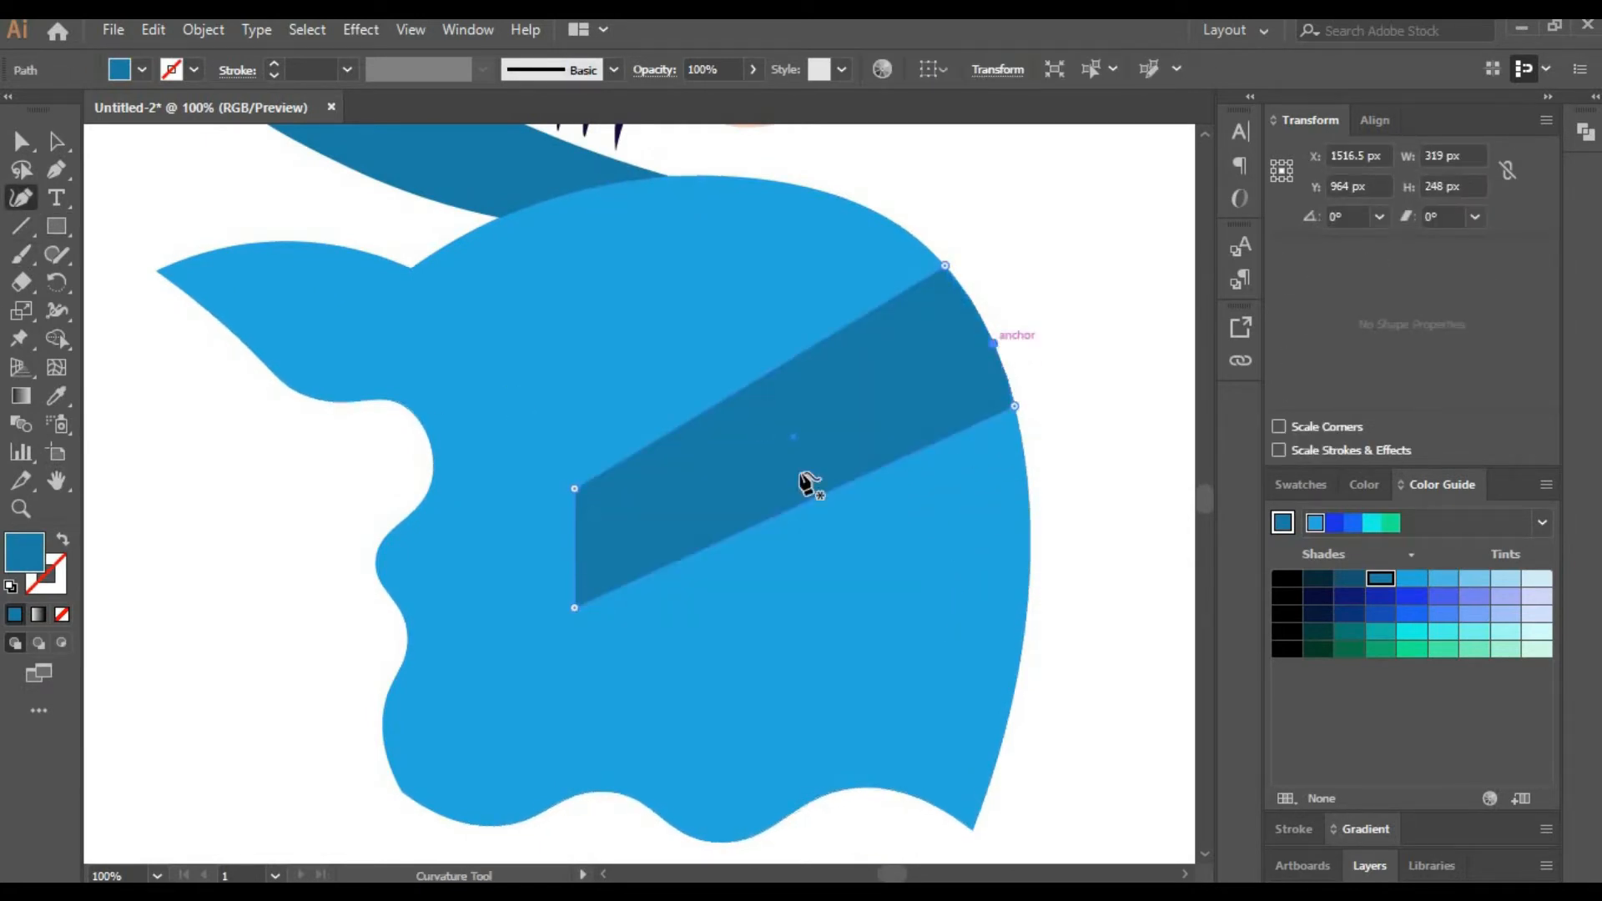
Stretch the dark band's free end to the body's lower back corner and round it with smooth points.
{"action": "left_click_drag", "start_coordinate": [574, 607], "coordinate": [501, 808]}
{"action": "left_click_drag", "start_coordinate": [574, 490], "coordinate": [412, 705]}
{"action": "left_click_drag", "start_coordinate": [437, 738], "coordinate": [416, 787]}
{"action": "double_click", "coordinate": [413, 704]}
{"action": "left_click_drag", "start_coordinate": [656, 459], "coordinate": [686, 510]}
{"action": "left_click", "coordinate": [412, 704]}
{"action": "key", "text": "Delete"}
{"action": "left_click_drag", "start_coordinate": [502, 807], "coordinate": [482, 809]}
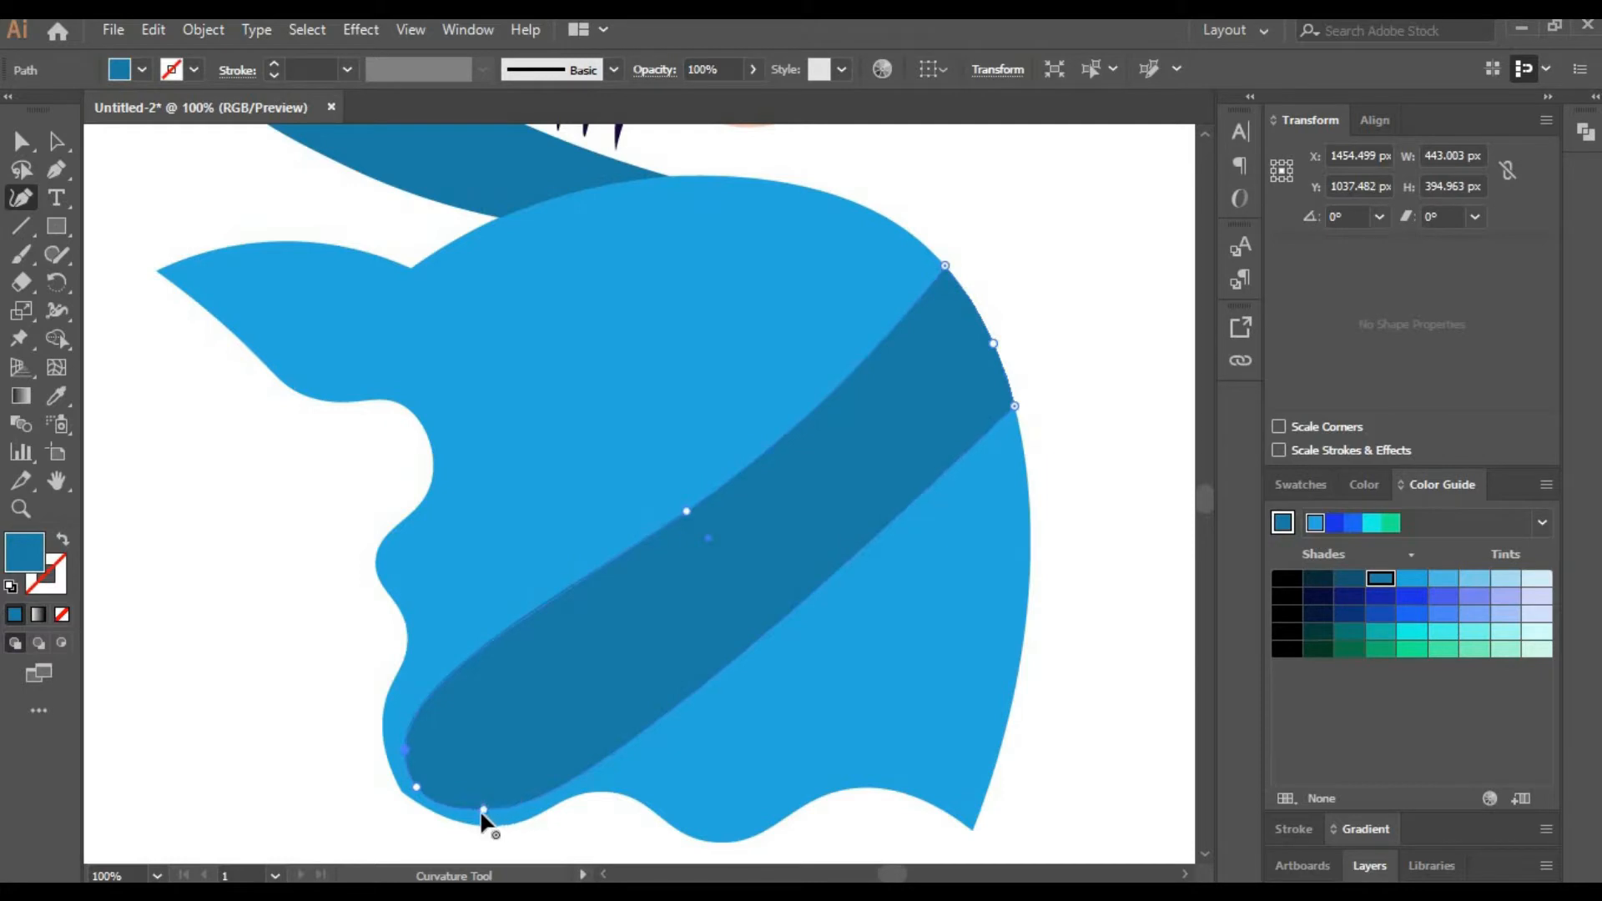
{"action": "left_click_drag", "start_coordinate": [405, 747], "coordinate": [395, 738]}
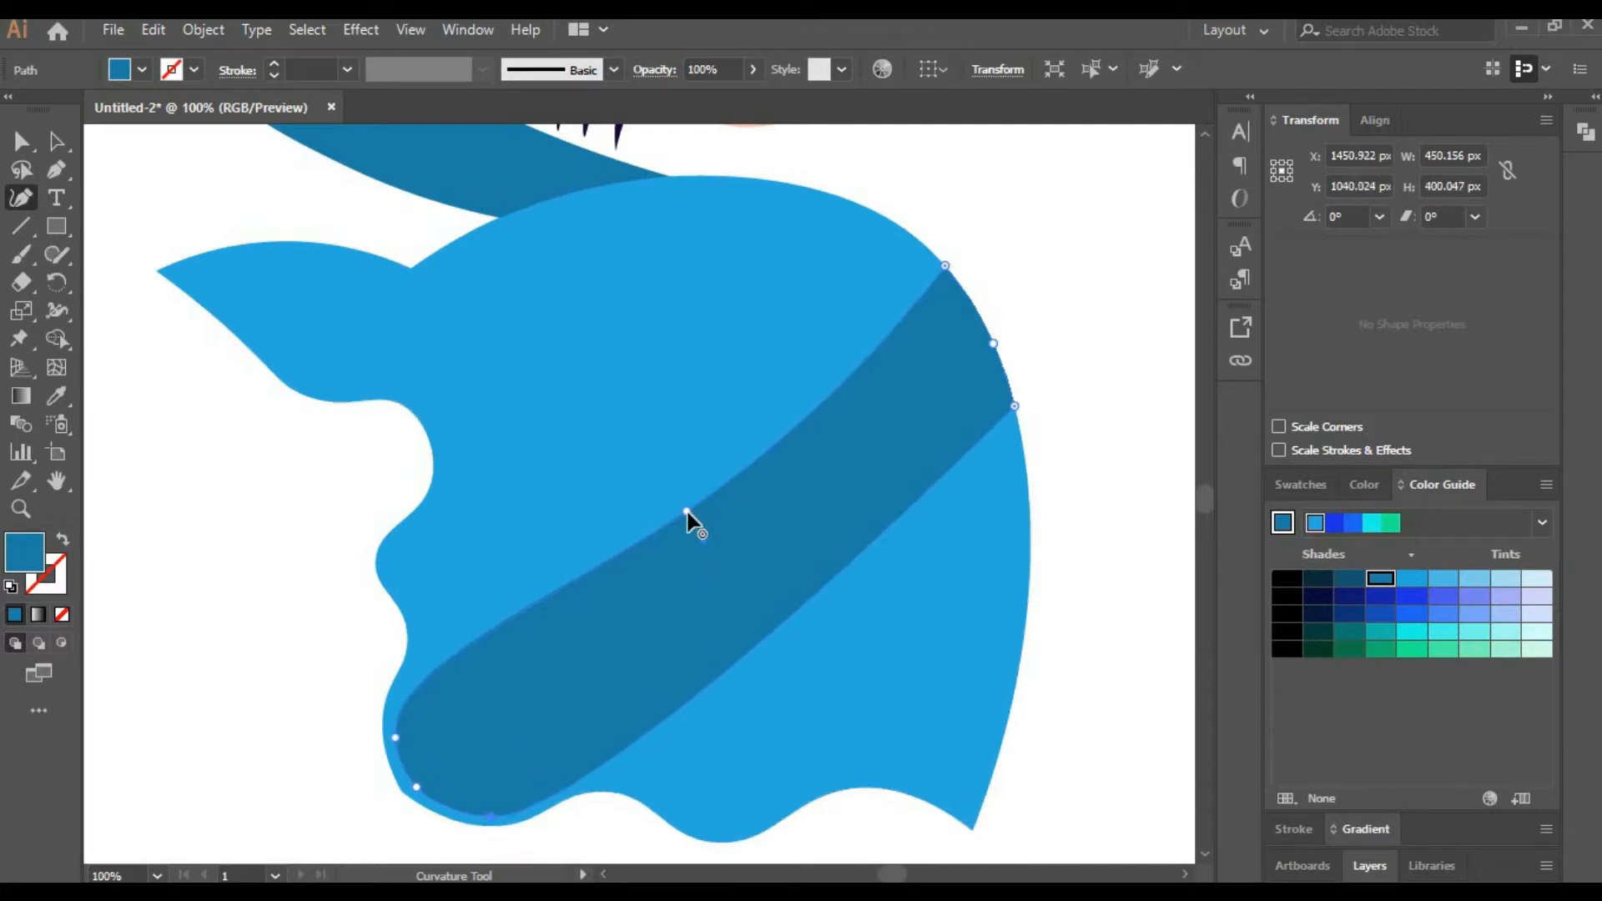
Add a point on the band's lower edge and adjust its shoulder corner and both long edges to even out the width.
{"action": "mouse_move", "coordinate": [685, 512]}
{"action": "left_mouse_down"}
{"action": "mouse_move", "coordinate": [651, 546]}
{"action": "mouse_move", "coordinate": [683, 505]}
{"action": "left_mouse_up"}
{"action": "left_click", "coordinate": [725, 661]}
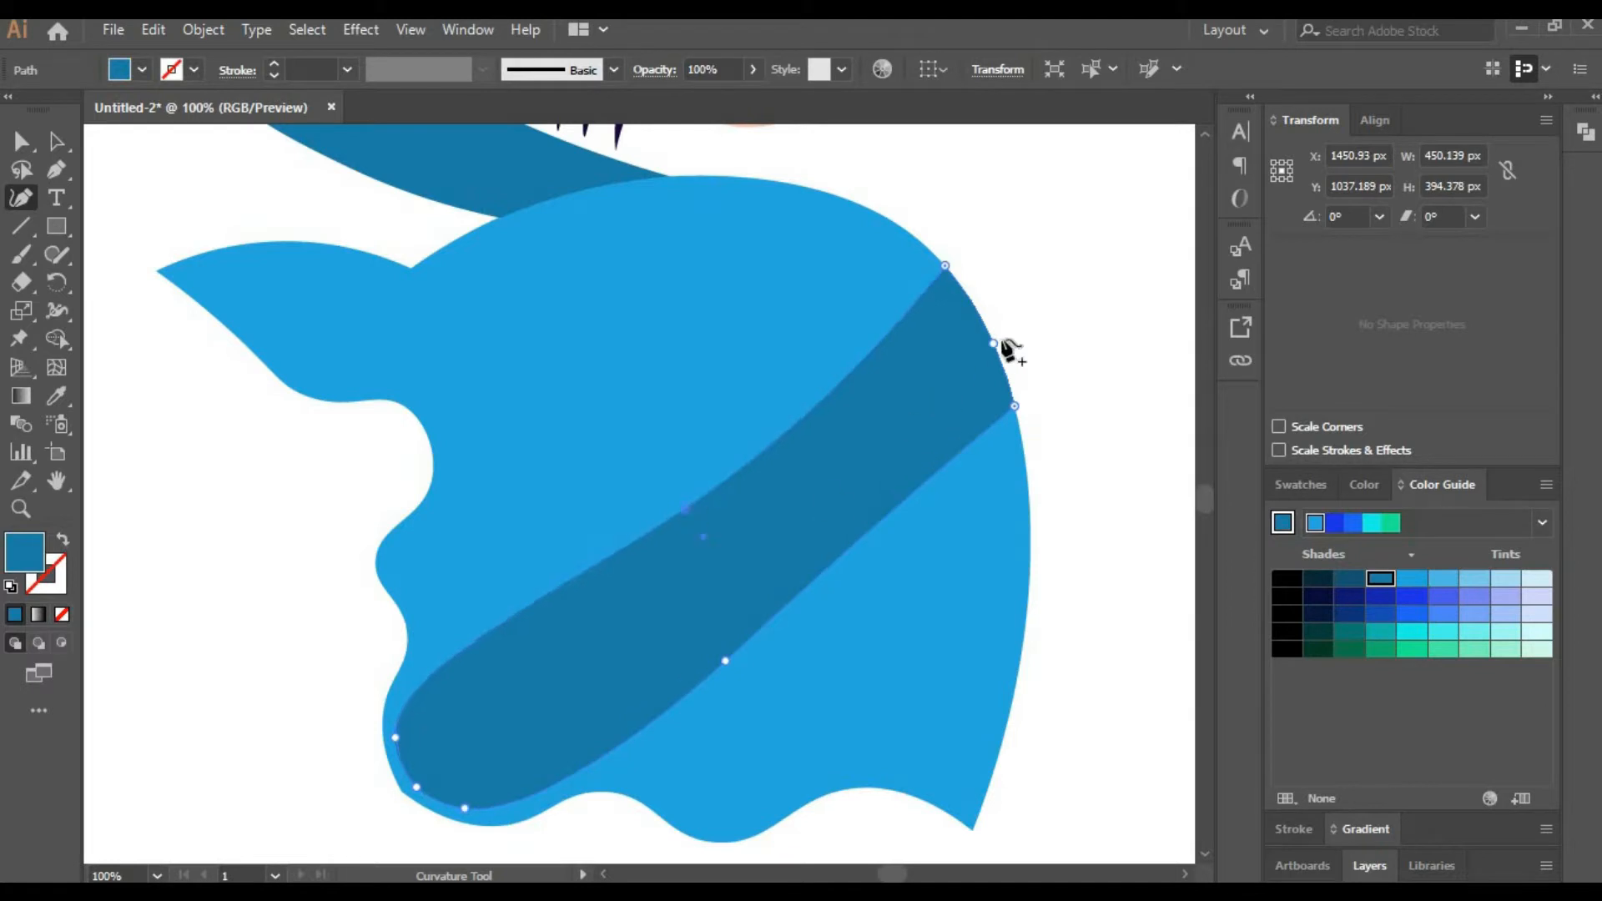
{"action": "left_click_drag", "start_coordinate": [983, 331], "coordinate": [986, 331]}
{"action": "left_click_drag", "start_coordinate": [944, 266], "coordinate": [937, 257]}
{"action": "left_click_drag", "start_coordinate": [684, 508], "coordinate": [692, 488]}
{"action": "left_click_drag", "start_coordinate": [725, 661], "coordinate": [758, 618]}
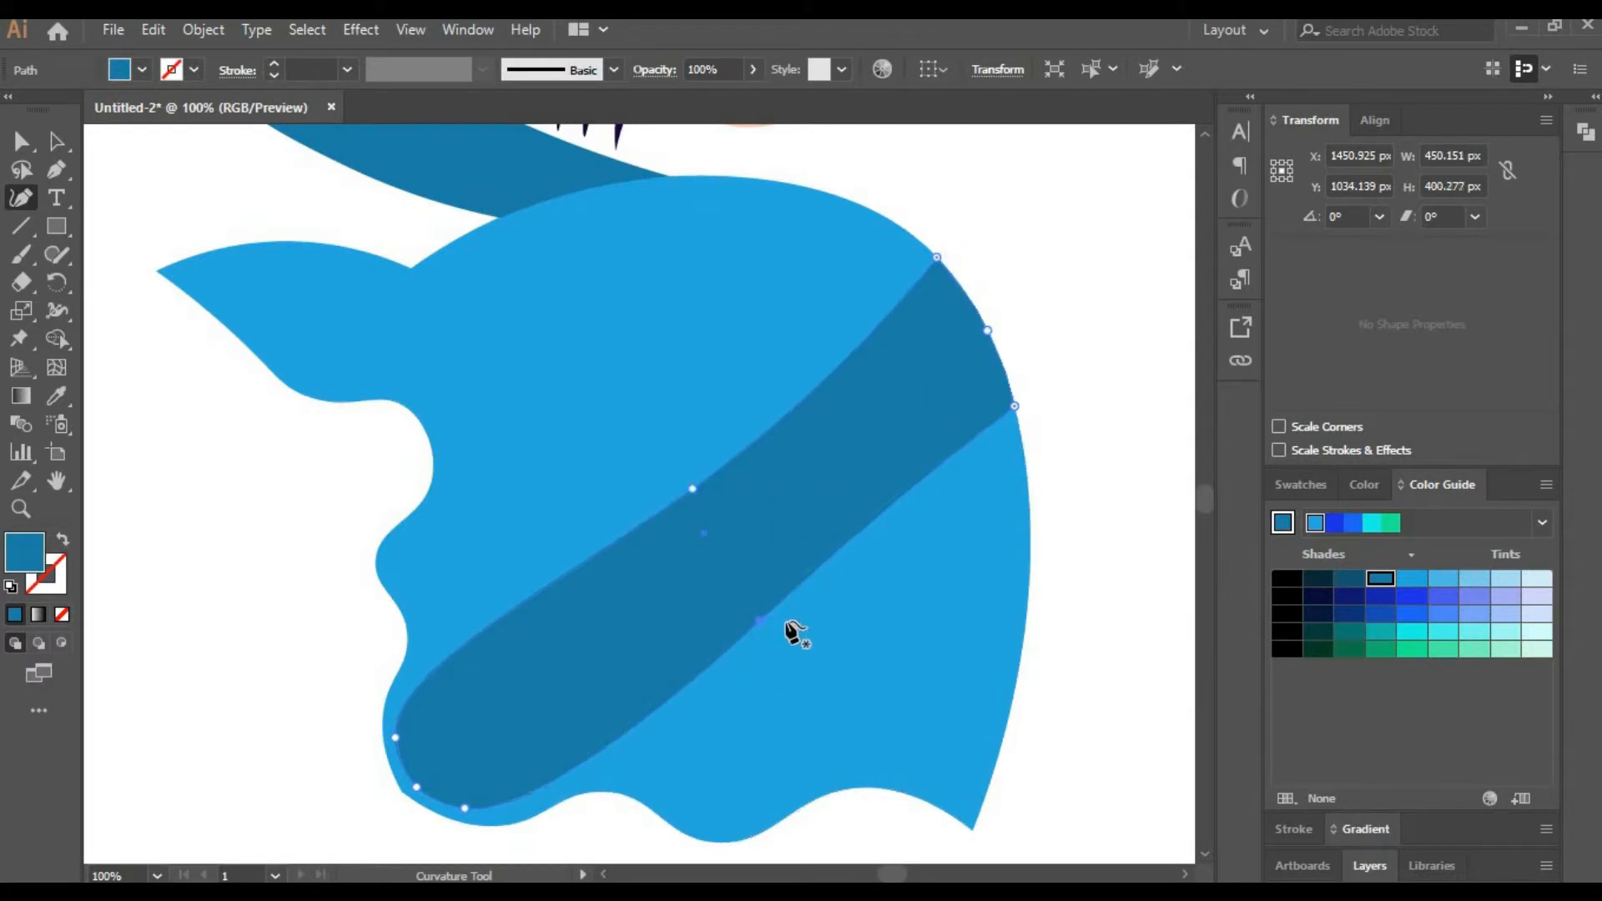
Bend the dark band into an S-curve by adding and moving points along both long edges.
{"action": "left_click_drag", "start_coordinate": [793, 426], "coordinate": [793, 428]}
{"action": "left_click", "coordinate": [886, 550]}
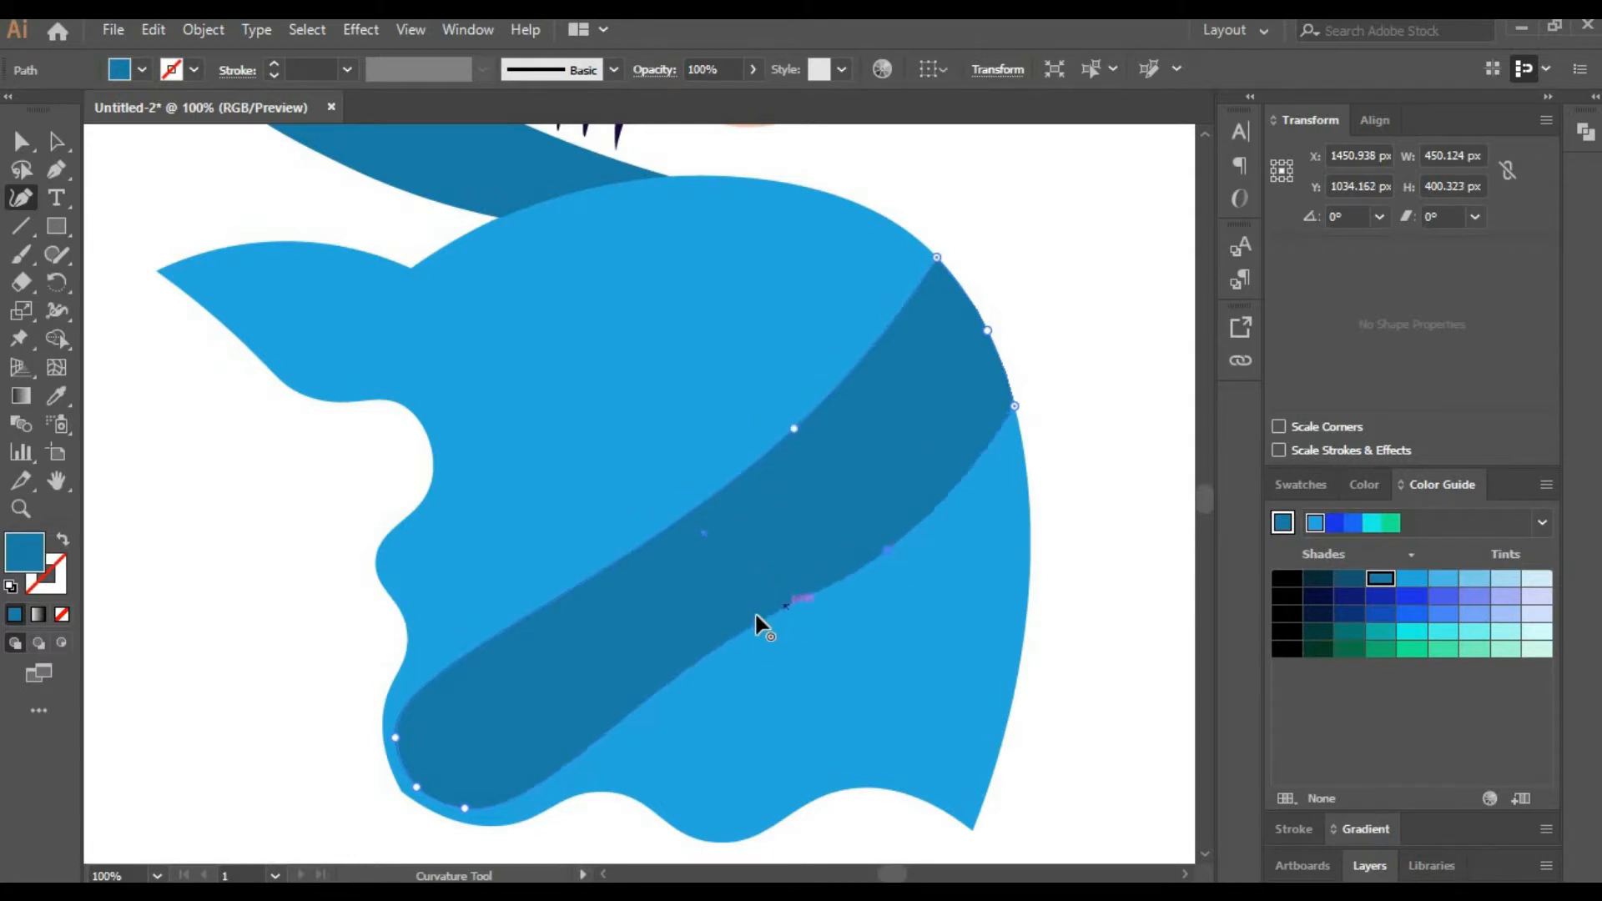
{"action": "left_click_drag", "start_coordinate": [758, 620], "coordinate": [734, 665]}
{"action": "left_click_drag", "start_coordinate": [887, 550], "coordinate": [917, 569]}
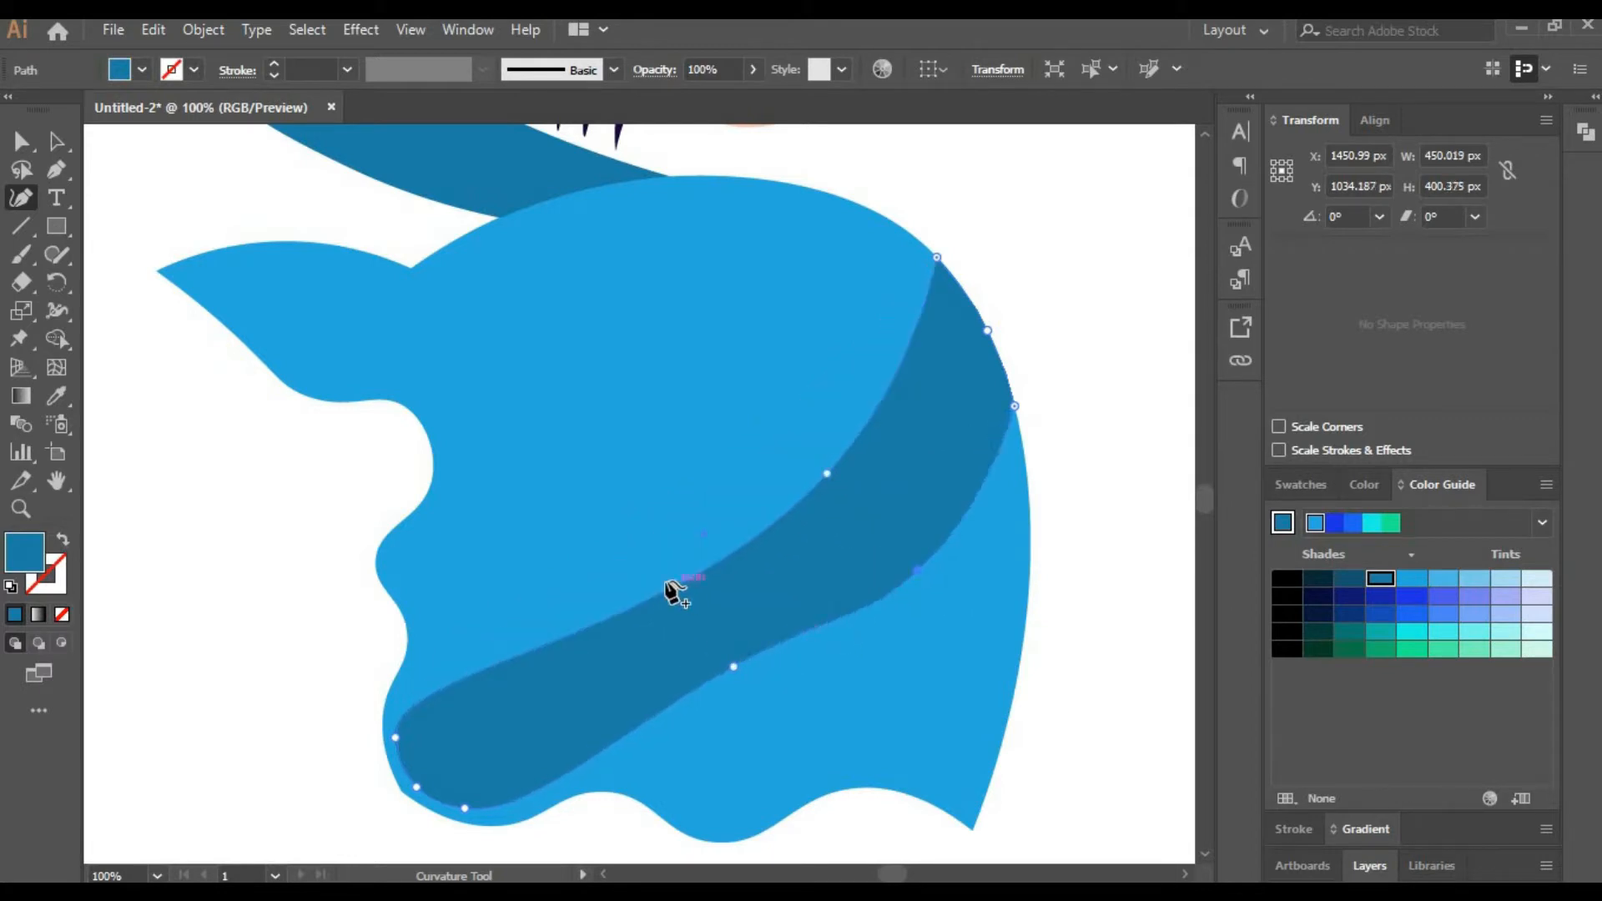
{"action": "left_click_drag", "start_coordinate": [666, 581], "coordinate": [638, 554]}
{"action": "left_click_drag", "start_coordinate": [734, 666], "coordinate": [701, 676]}
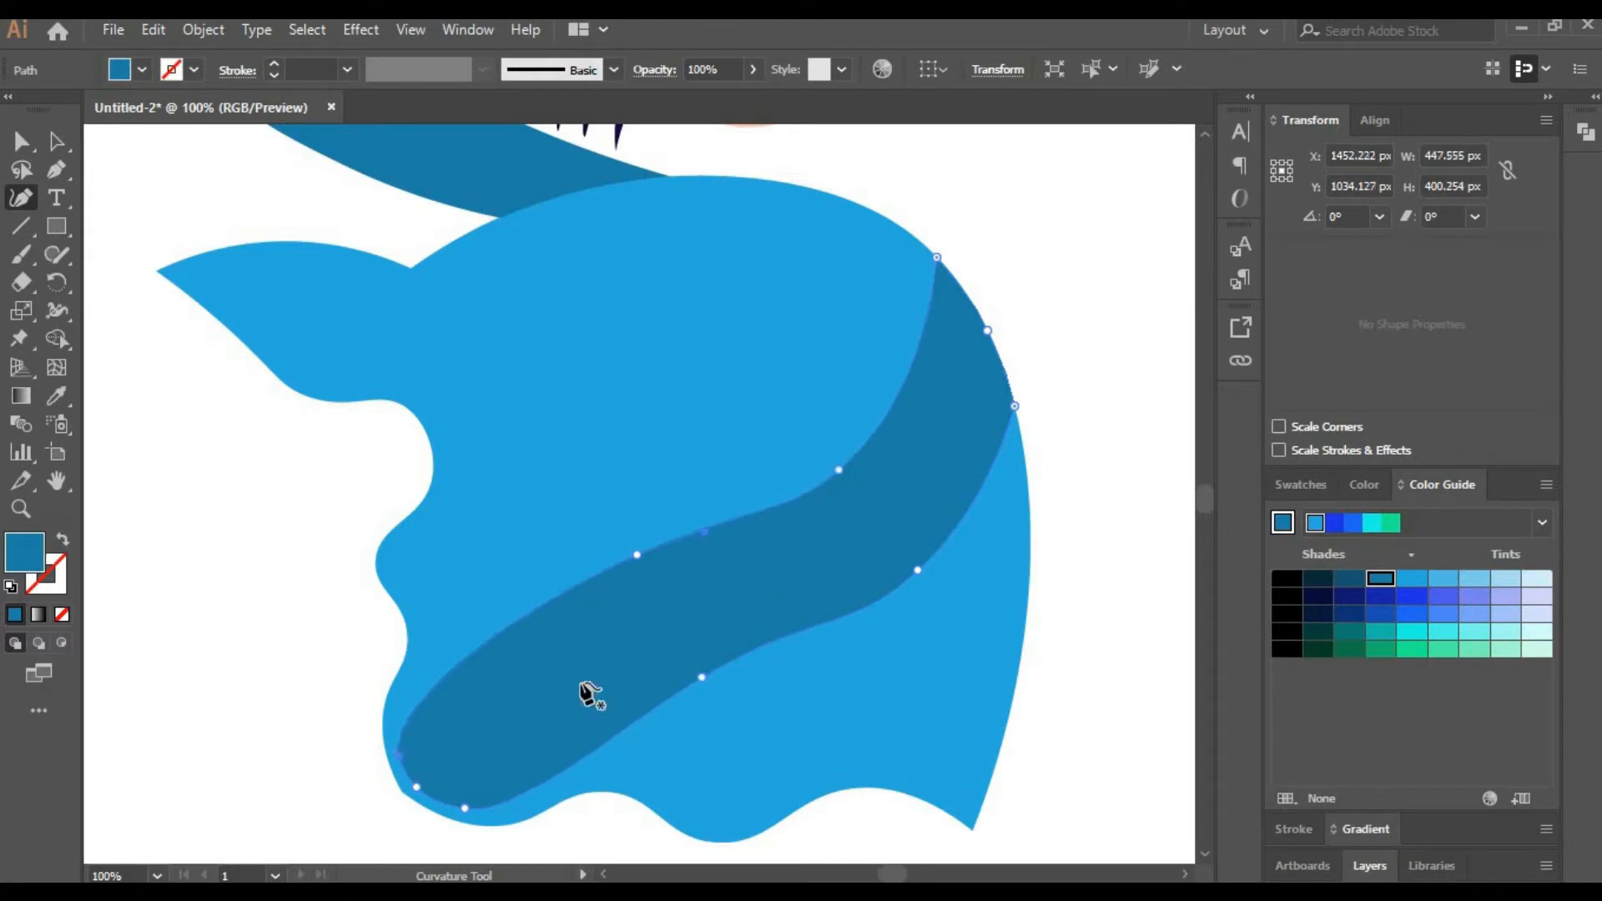
{"action": "left_click", "coordinate": [56, 141]}
{"action": "left_click", "coordinate": [194, 449]}
Draw a 112 × 54 px rectangle inside the back flap and reshape its upper and outer sides to follow the flap's outline.
{"action": "key", "text": "h"}
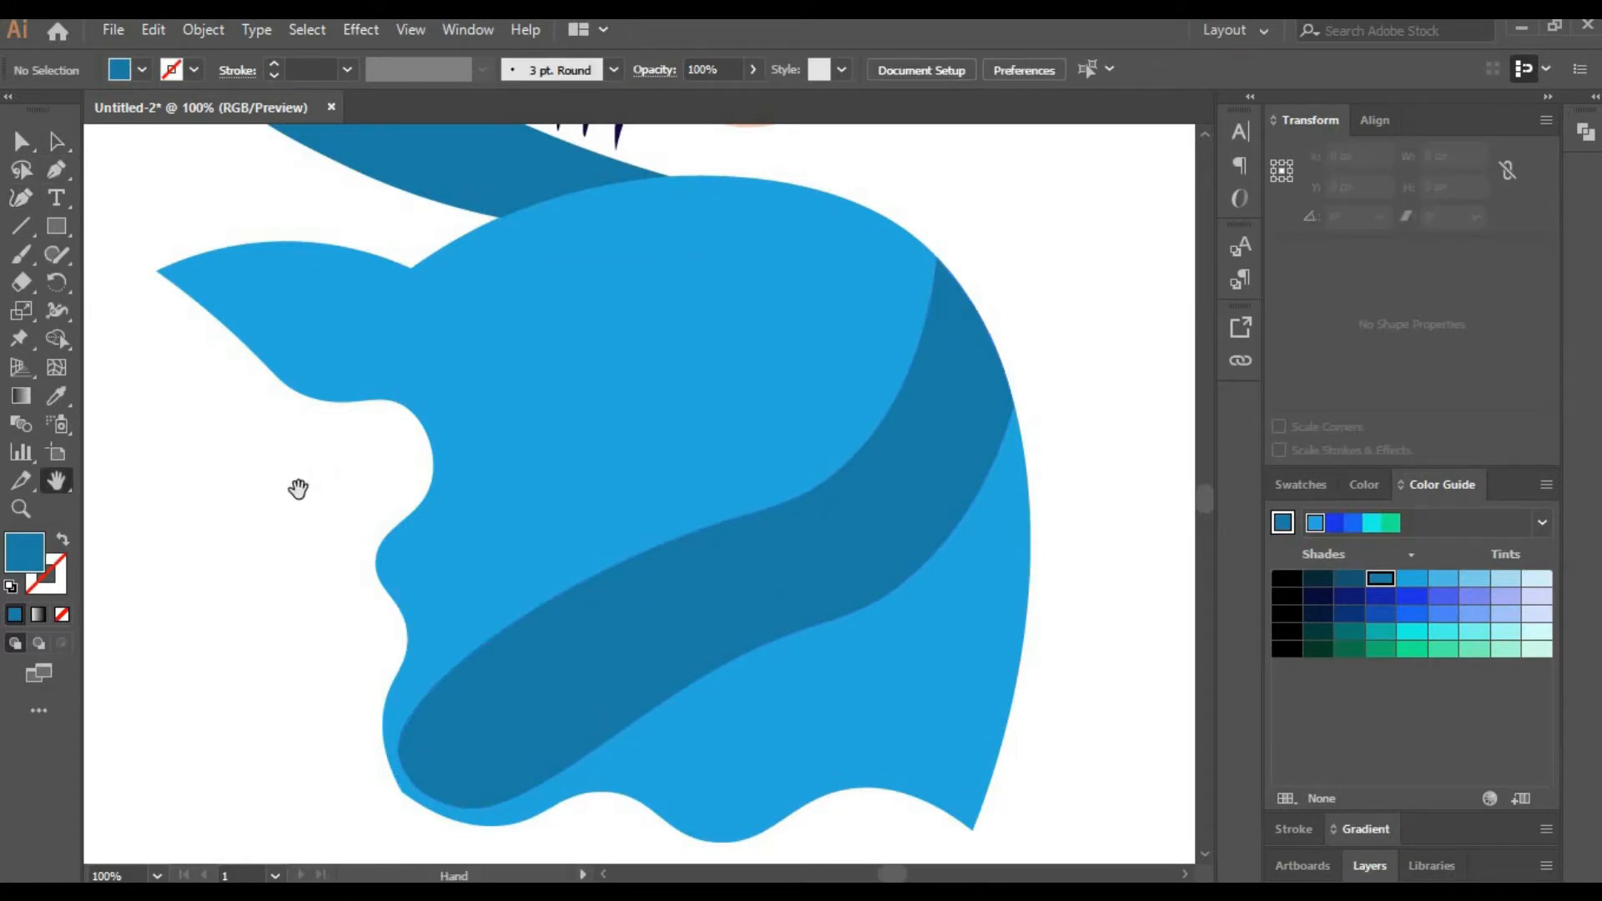
{"action": "left_click_drag", "start_coordinate": [373, 488], "coordinate": [474, 570]}
{"action": "left_click", "coordinate": [55, 227]}
{"action": "left_click_drag", "start_coordinate": [357, 364], "coordinate": [509, 436]}
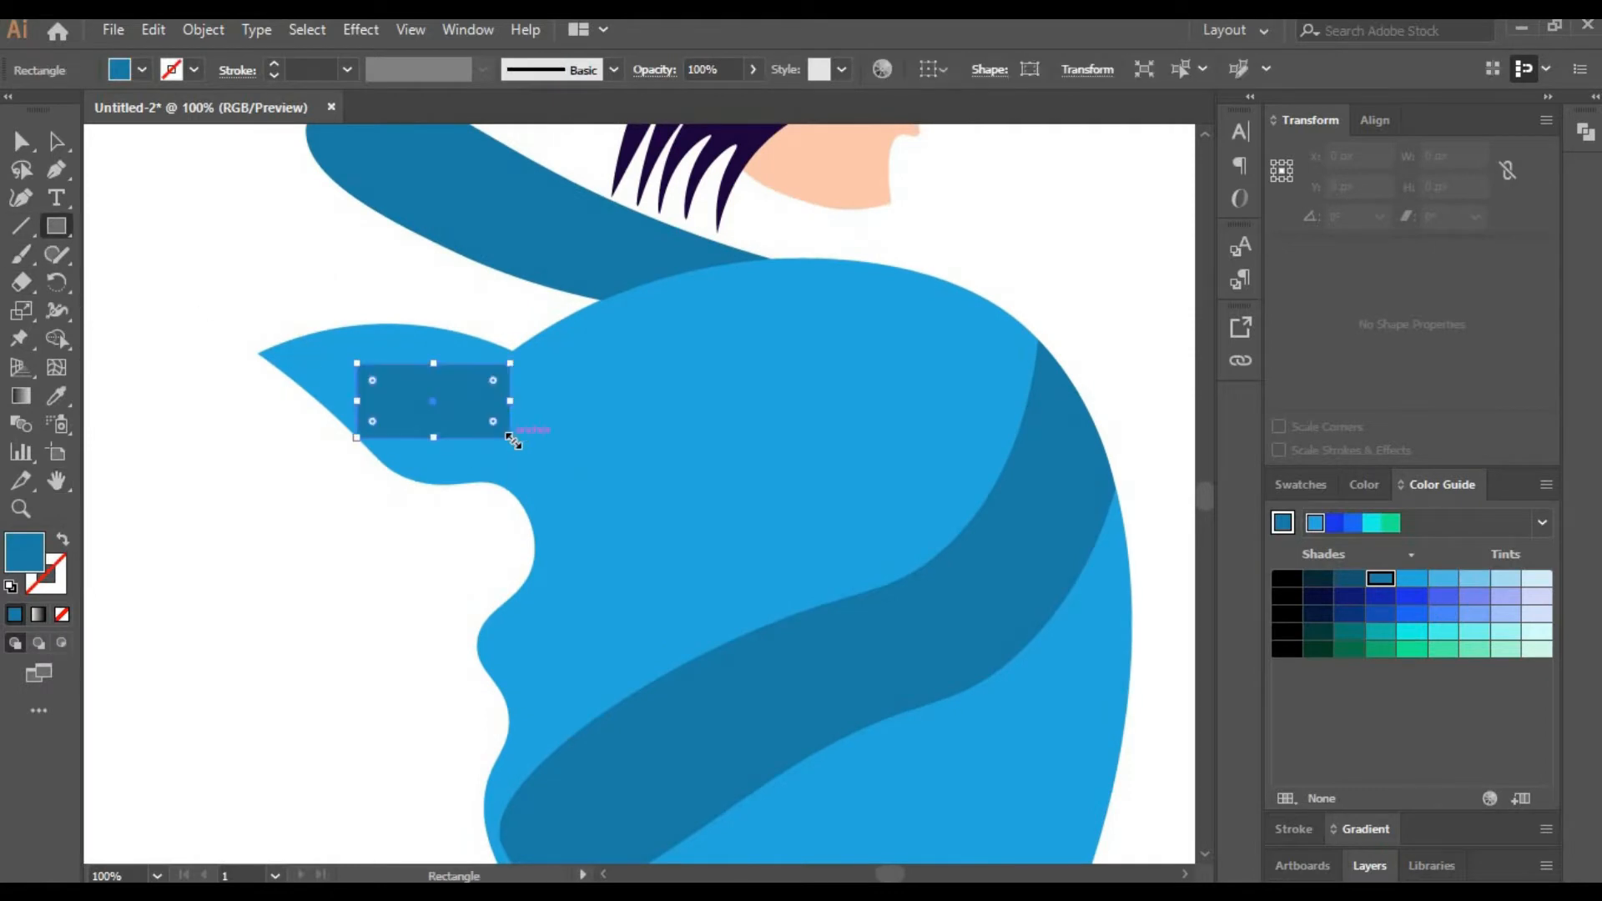
{"action": "left_click", "coordinate": [22, 201]}
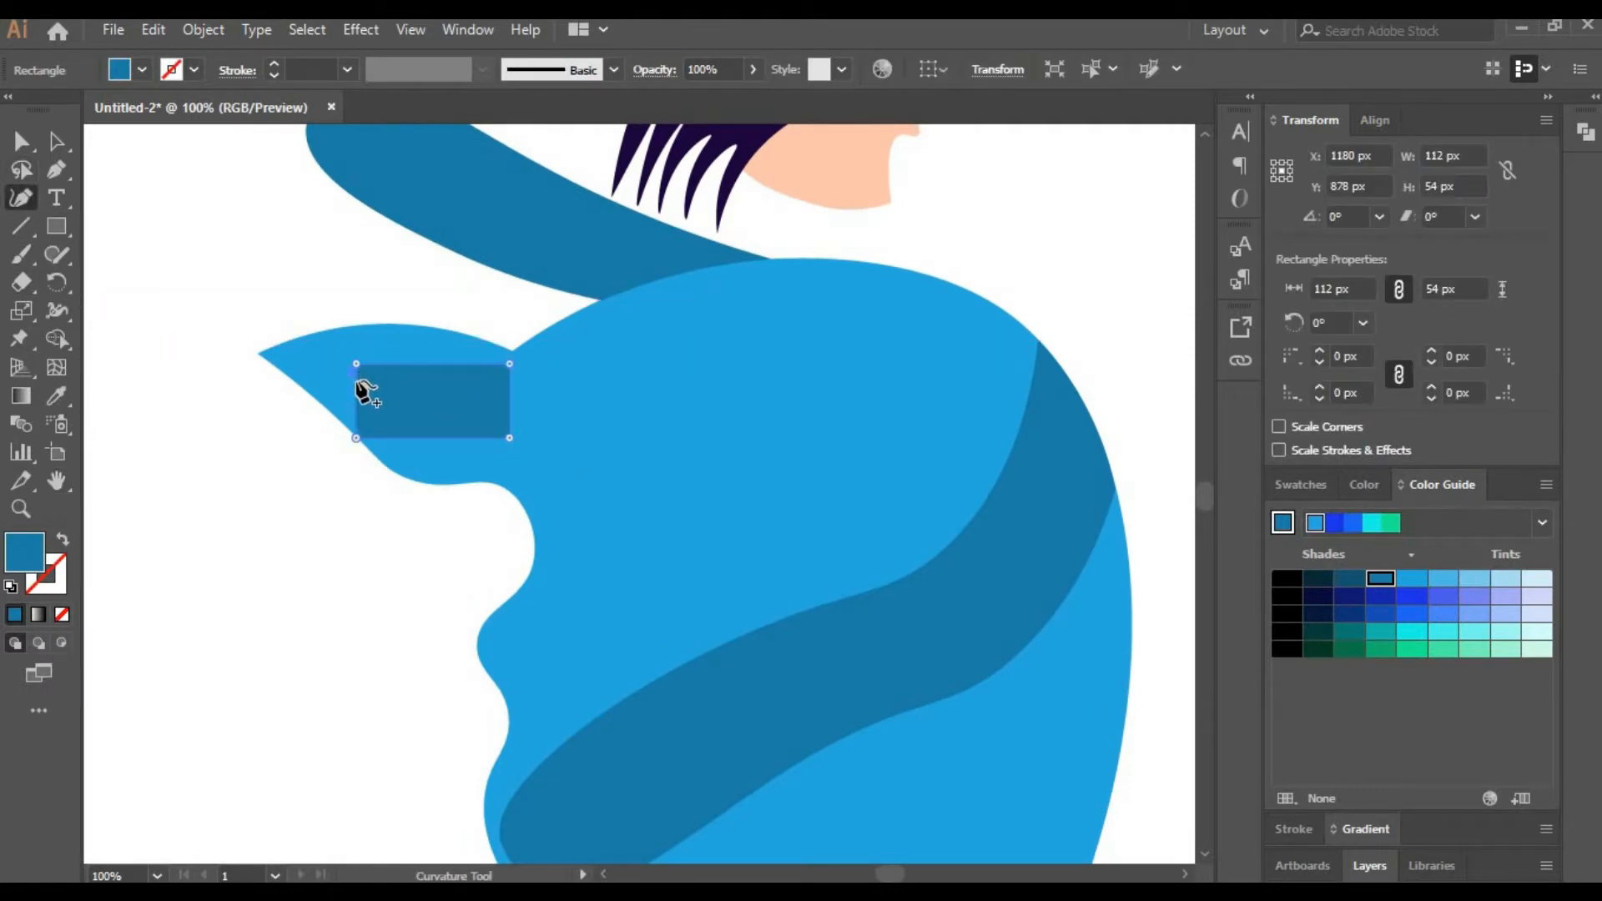
{"action": "key", "text": "Delete"}
{"action": "left_click_drag", "start_coordinate": [356, 364], "coordinate": [406, 351]}
{"action": "left_click", "coordinate": [512, 381]}
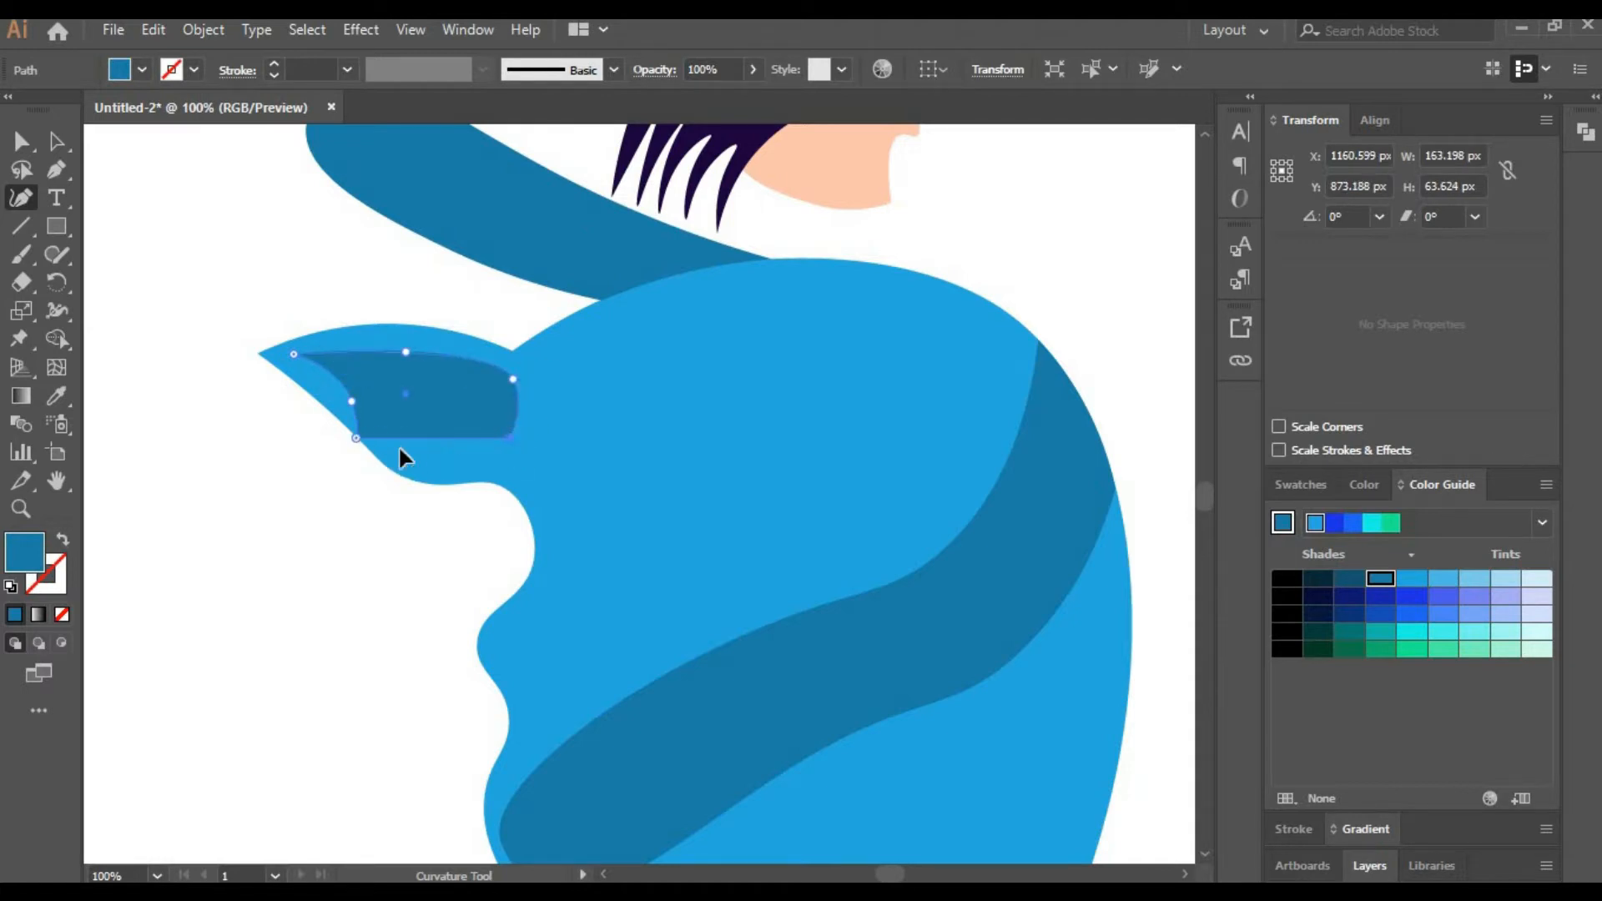
Remove the flap inset's lower outer corner and curve its lower and upper edges parallel to the flap's outline.
{"action": "key", "text": "Delete"}
{"action": "left_click_drag", "start_coordinate": [511, 436], "coordinate": [505, 470]}
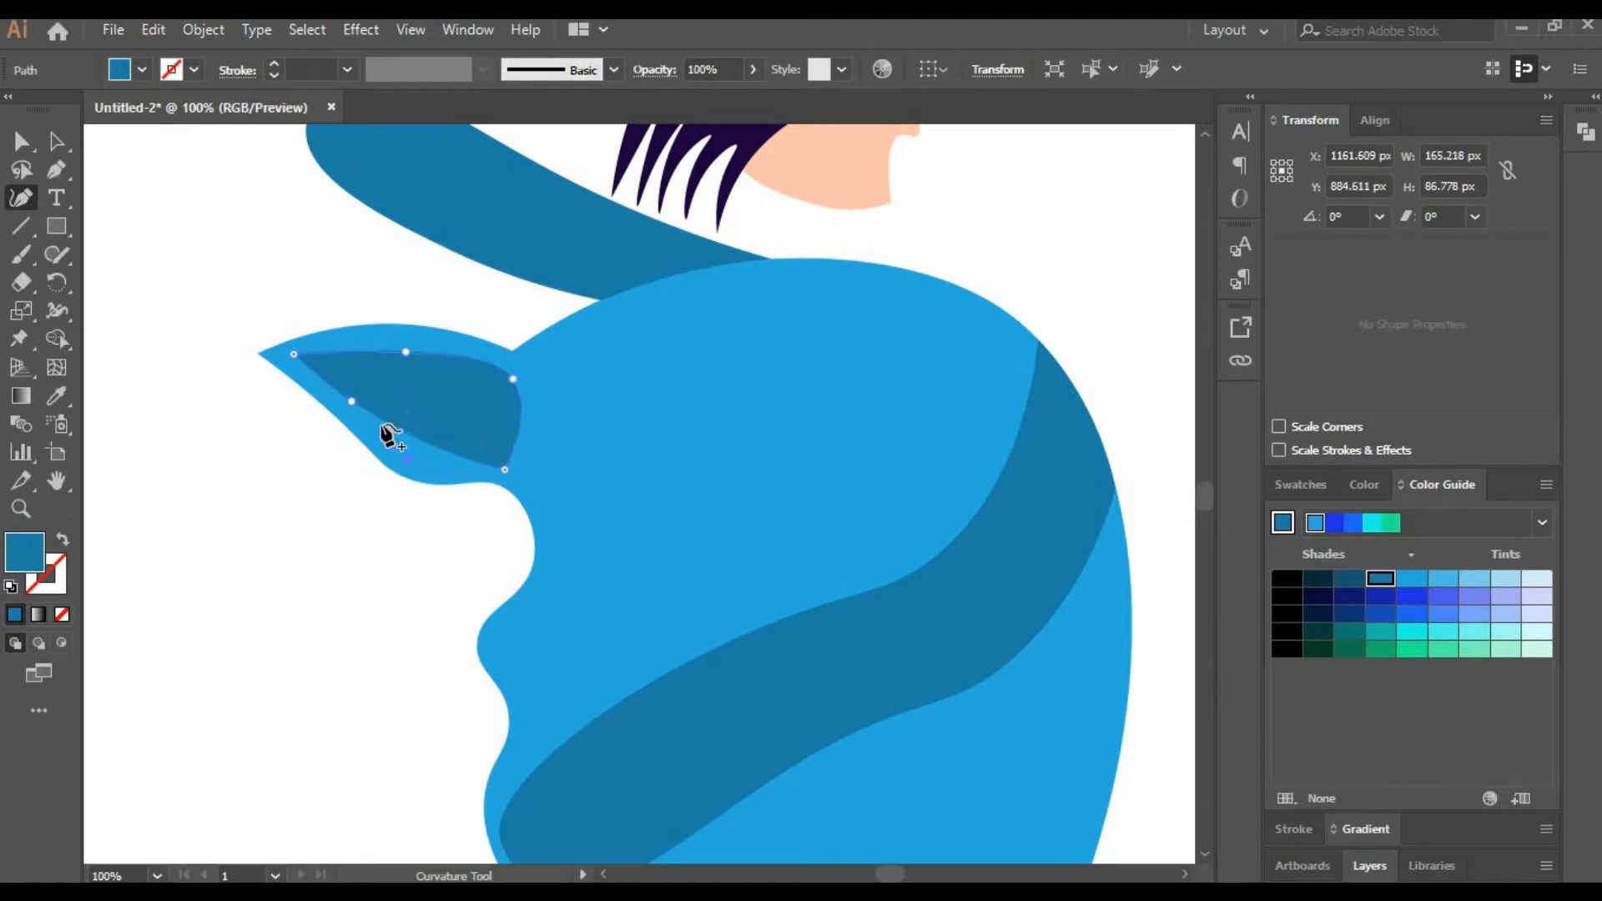
{"action": "left_click_drag", "start_coordinate": [386, 432], "coordinate": [407, 459]}
{"action": "left_click_drag", "start_coordinate": [390, 344], "coordinate": [388, 342]}
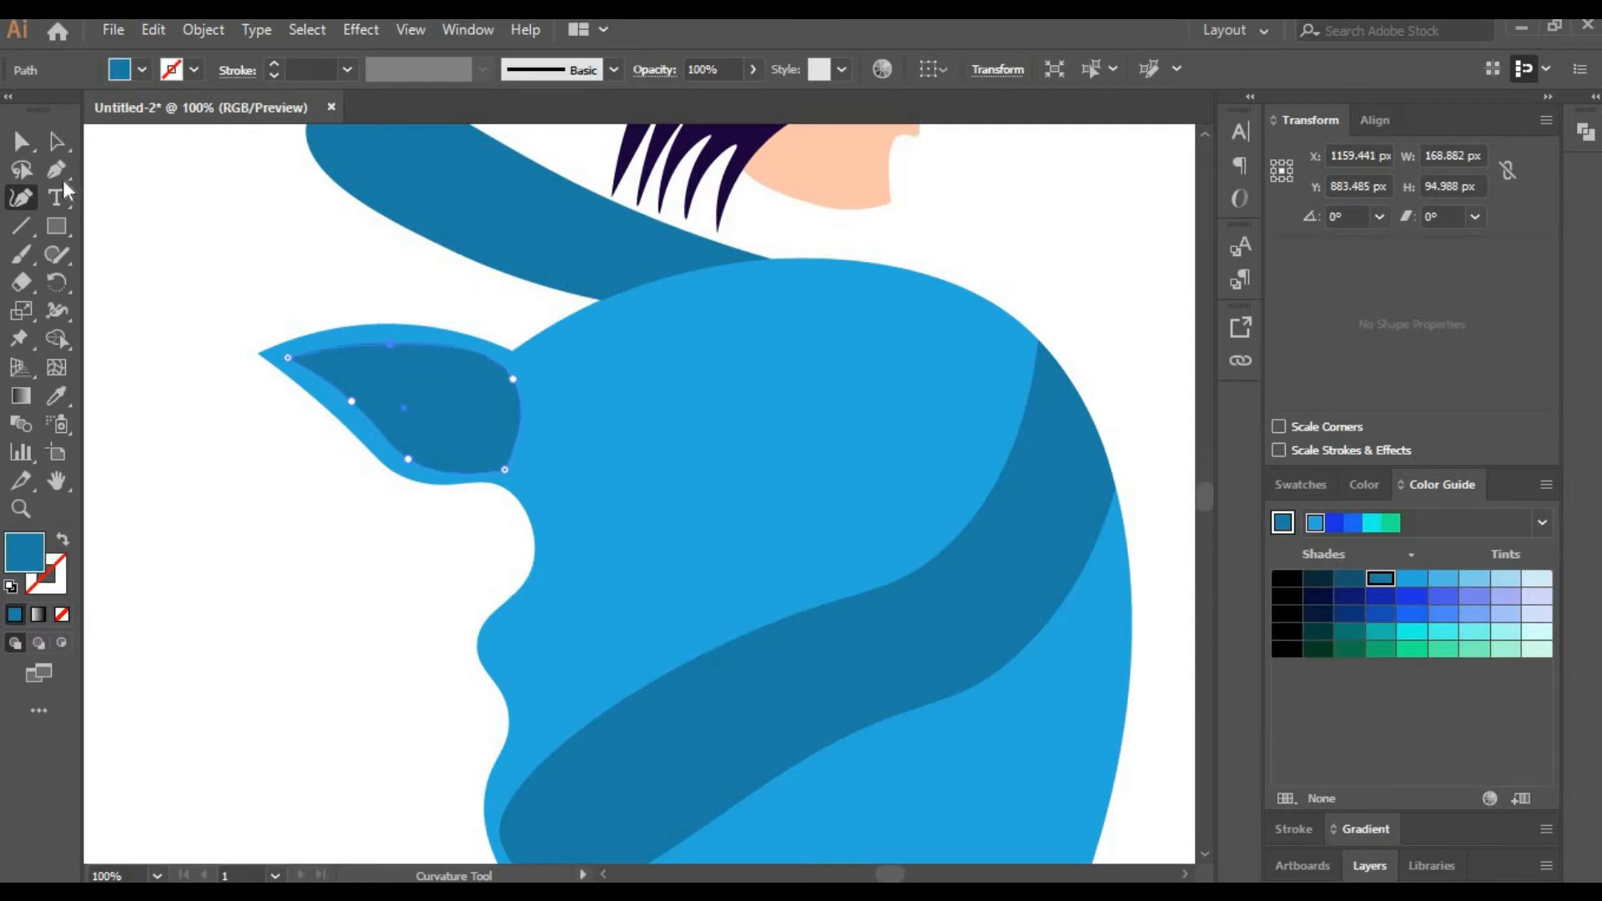
Recolor the flap inset with the next lighter blue tint of the garment color.
{"action": "left_click", "coordinate": [56, 142]}
{"action": "left_click", "coordinate": [1442, 579]}
{"action": "left_click", "coordinate": [983, 256]}
Draw a 38 × 86 px light blue rectangle near the body's lower front corner and curve its bottom edge along the hem.
{"action": "key", "text": "space"}
{"action": "left_click_drag", "start_coordinate": [698, 419], "coordinate": [514, 234]}
{"action": "left_click_drag", "start_coordinate": [821, 515], "coordinate": [874, 632]}
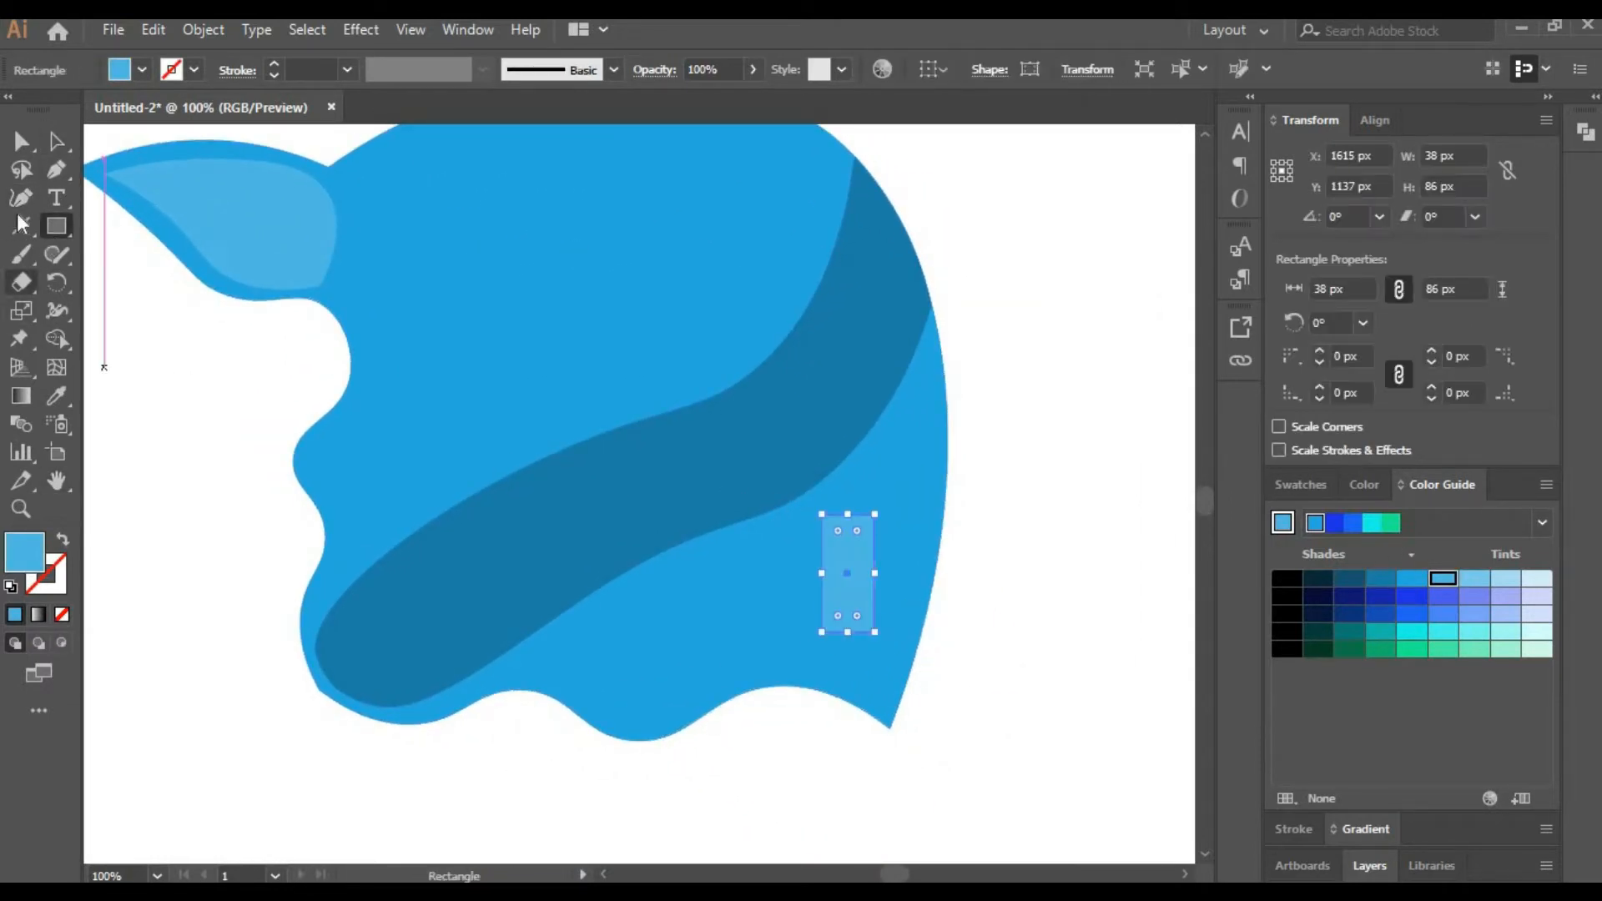
{"action": "key", "text": "shift+grave"}
{"action": "left_click_drag", "start_coordinate": [882, 704], "coordinate": [882, 706]}
{"action": "left_click_drag", "start_coordinate": [821, 632], "coordinate": [764, 664]}
{"action": "left_click_drag", "start_coordinate": [817, 682], "coordinate": [818, 663]}
Turn the light blue shape into a tall pointed highlight with three corners and a front side curved along the body's edge.
{"action": "left_click", "coordinate": [821, 514]}
{"action": "key", "text": "Delete"}
{"action": "left_click_drag", "start_coordinate": [873, 515], "coordinate": [904, 439]}
{"action": "left_click", "coordinate": [913, 560]}
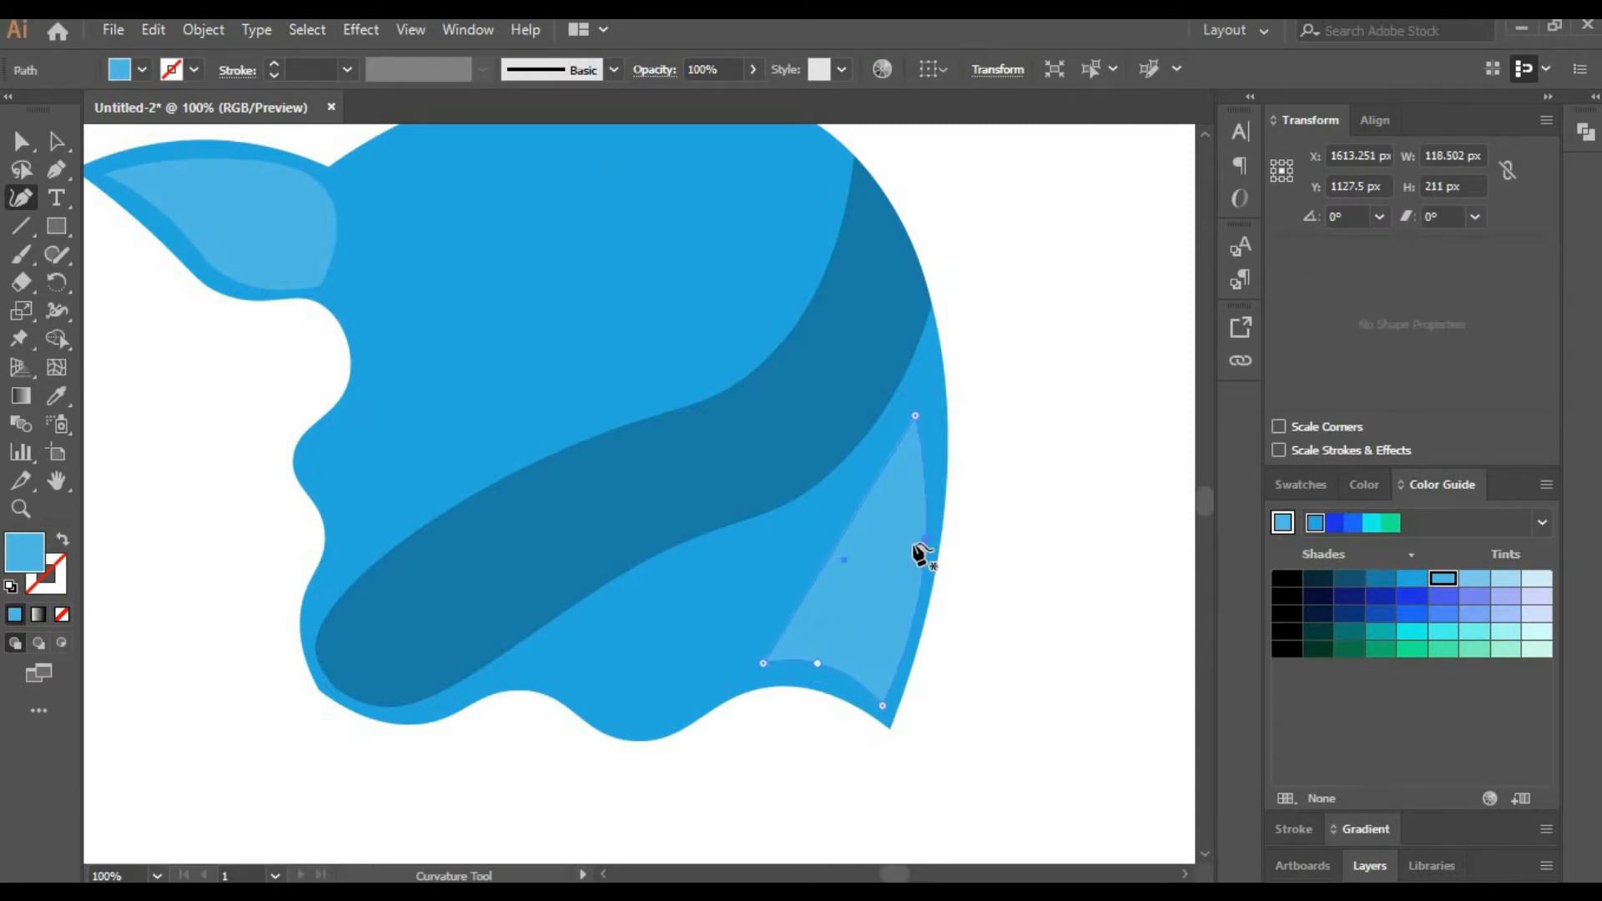
{"action": "key", "text": "v"}
{"action": "left_click", "coordinate": [112, 384]}
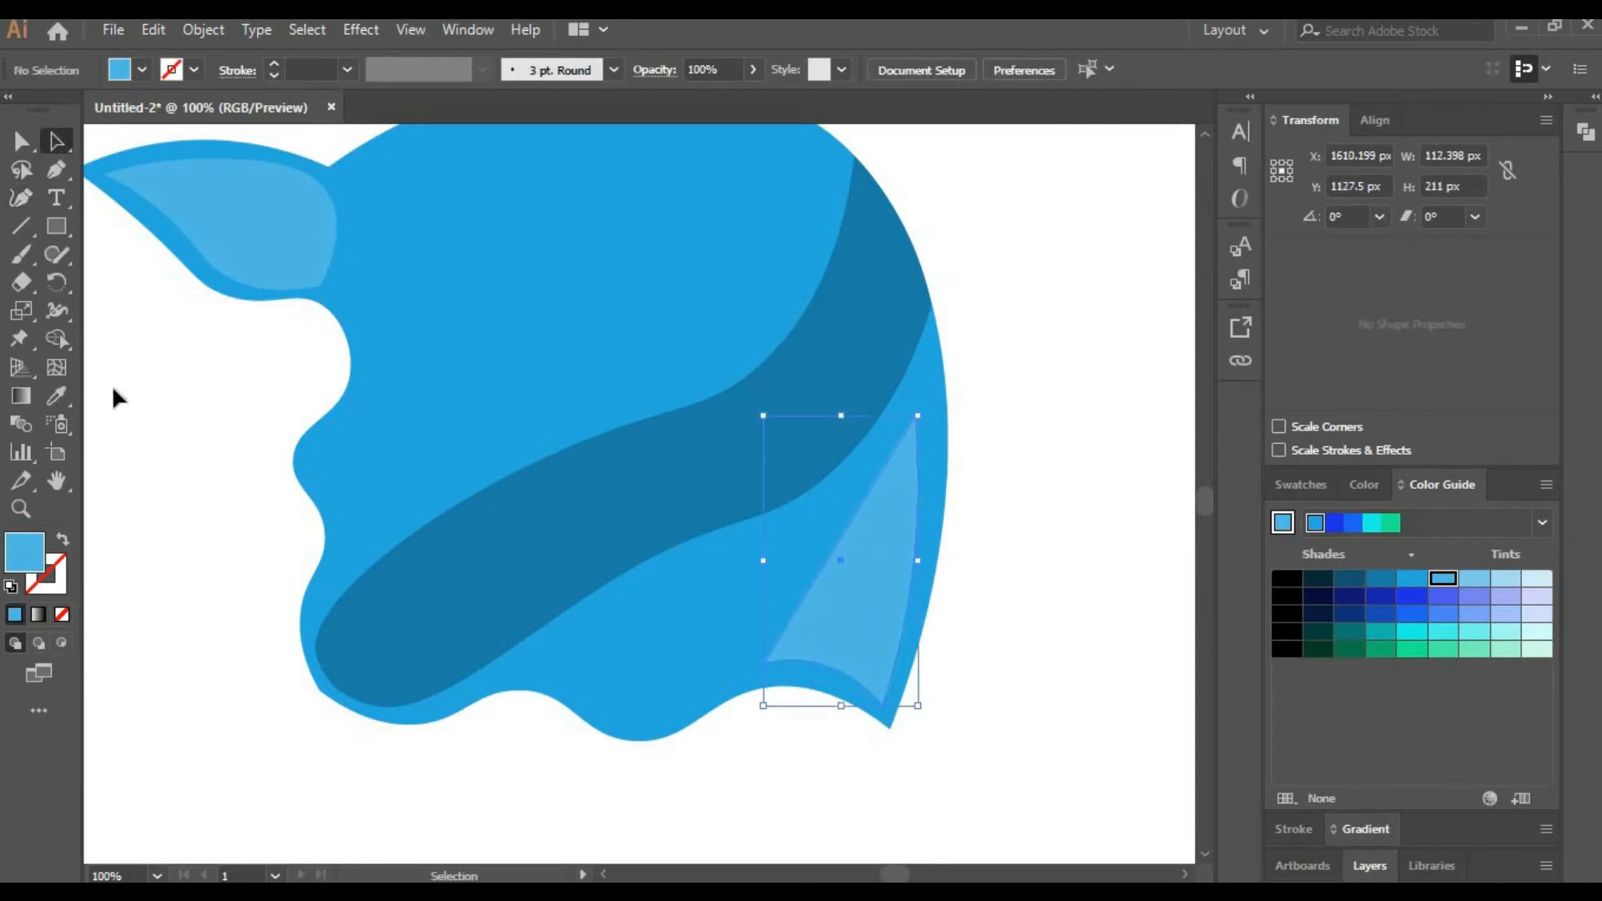
Paint a thin brush line along the scarf, from its rounded end towards the neck.
{"action": "key", "text": "h"}
{"action": "left_click_drag", "start_coordinate": [278, 448], "coordinate": [335, 538]}
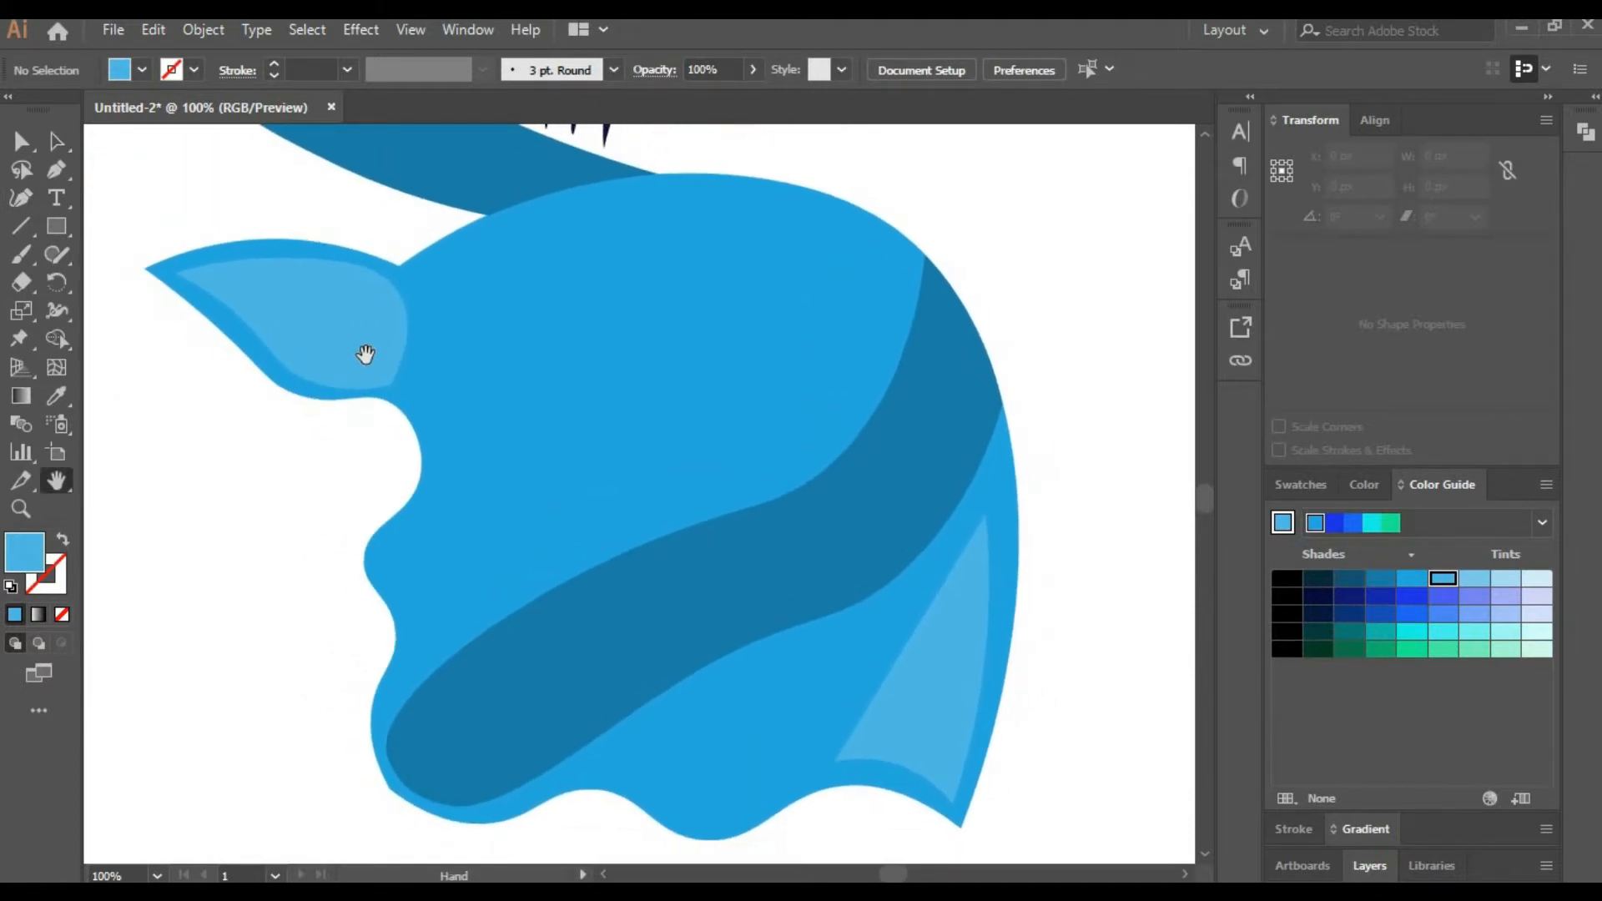
{"action": "left_click_drag", "start_coordinate": [362, 354], "coordinate": [433, 633]}
{"action": "left_click", "coordinate": [22, 252]}
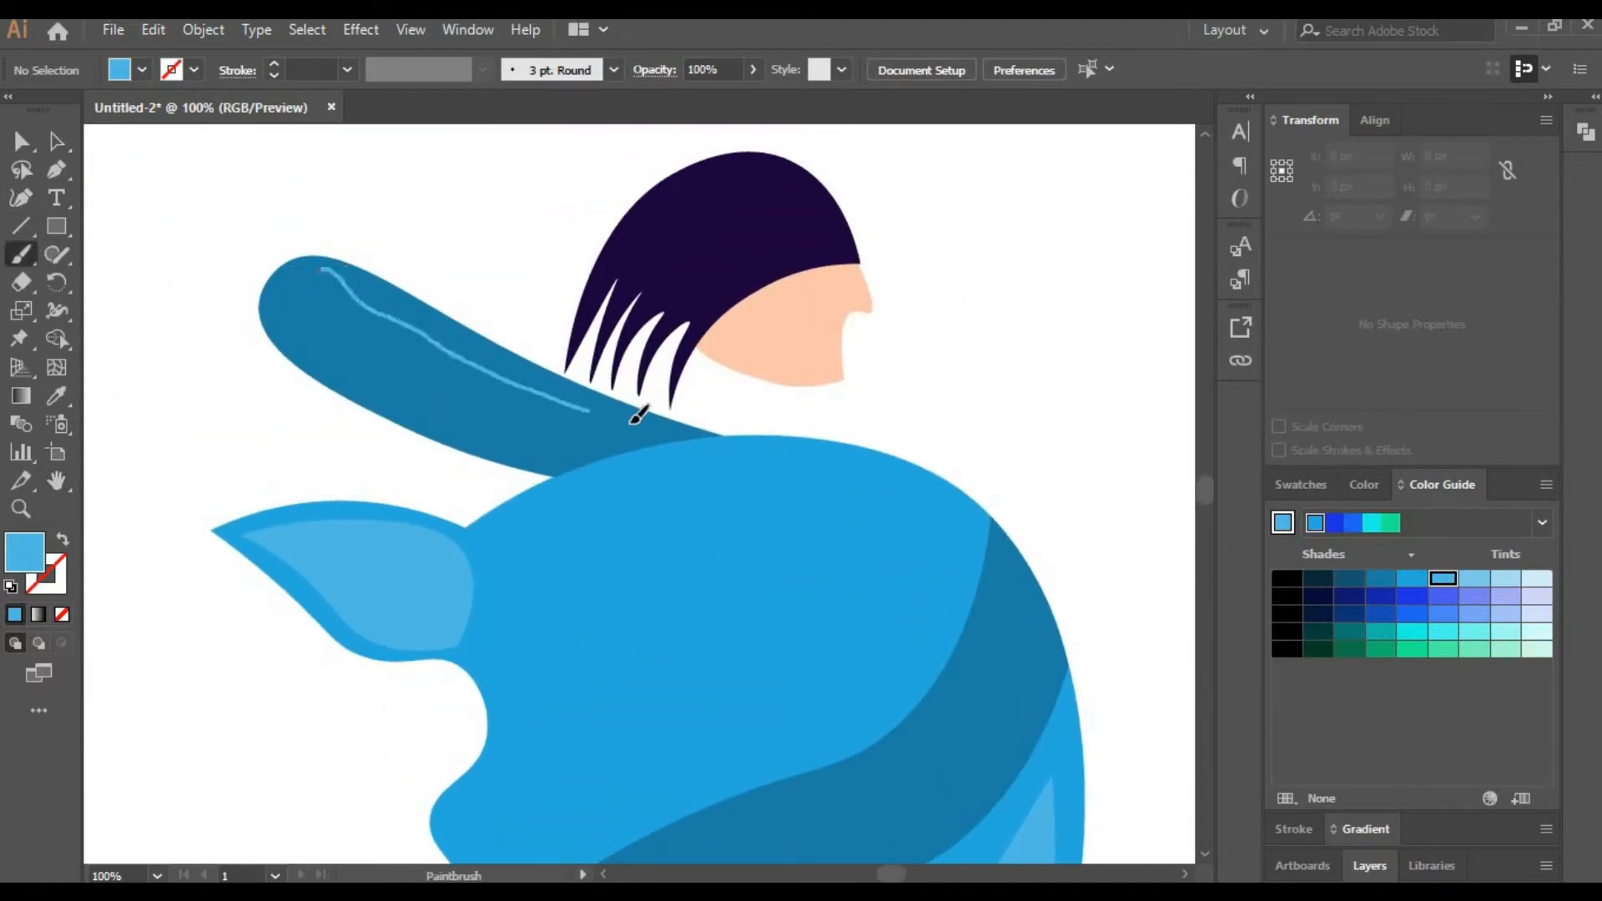
{"action": "left_click_drag", "start_coordinate": [632, 423], "coordinate": [642, 423]}
Change the scarf line's stroke to a darker blue shade, leaving its fill empty.
{"action": "left_click", "coordinate": [28, 141]}
{"action": "left_click", "coordinate": [416, 332]}
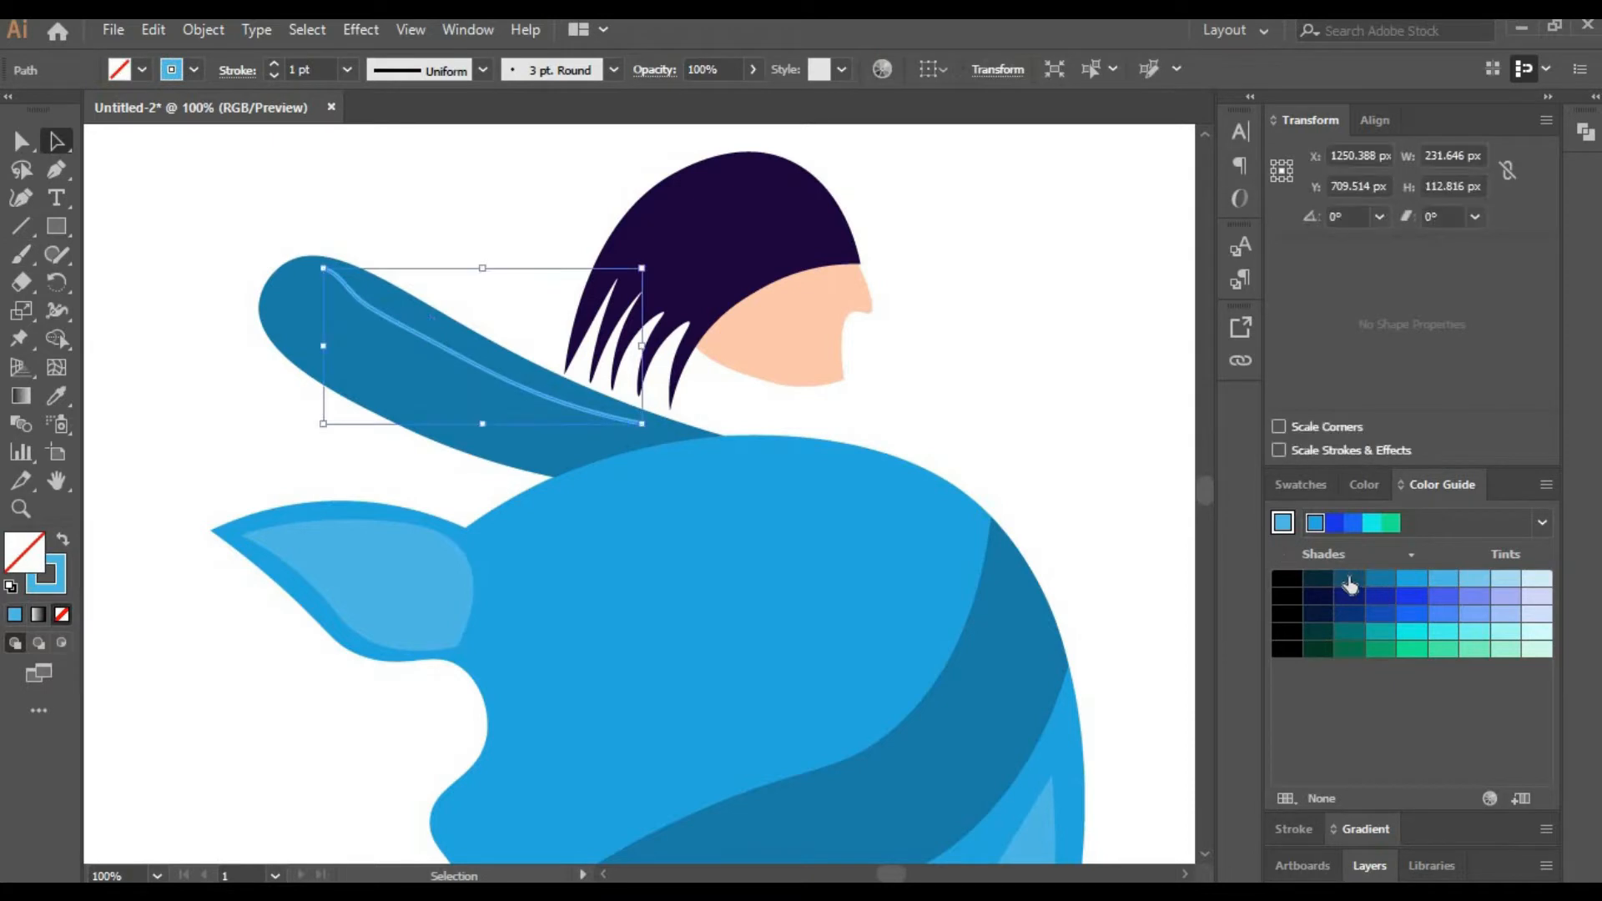
{"action": "left_click", "coordinate": [1324, 582]}
{"action": "key", "text": "ctrl+z"}
{"action": "left_click", "coordinate": [1301, 486]}
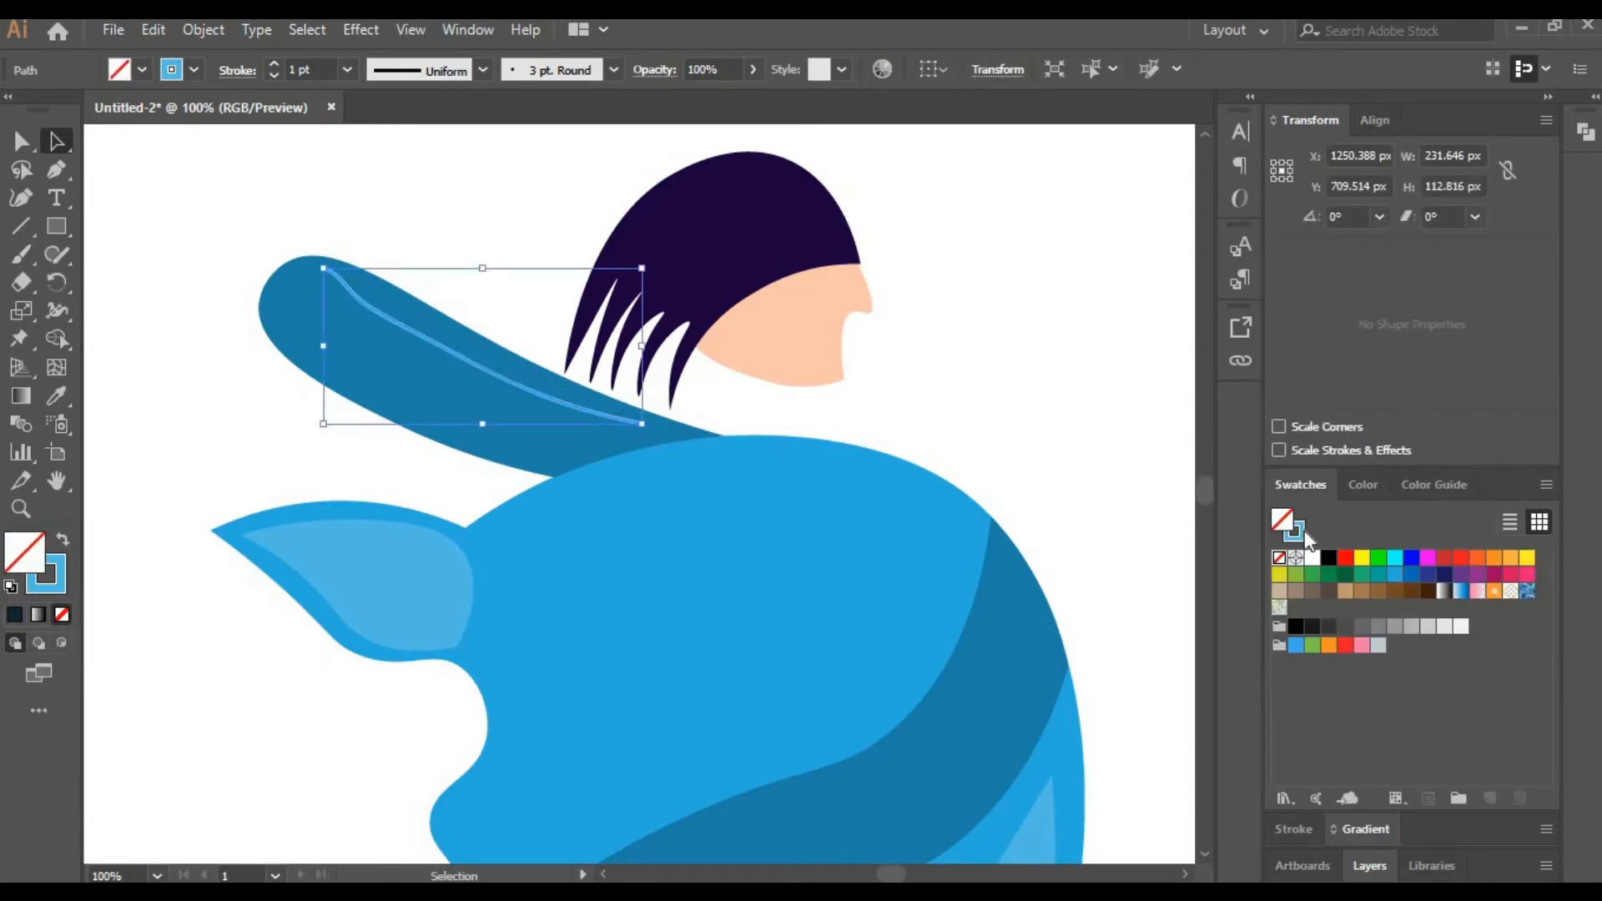
{"action": "left_click", "coordinate": [1304, 538]}
{"action": "left_click", "coordinate": [1434, 486]}
{"action": "left_click", "coordinate": [1347, 579]}
Reshape the scarf line to follow the scarf's upper edge down to the body and set its stroke weight to 3 pt.
{"action": "left_click", "coordinate": [15, 203]}
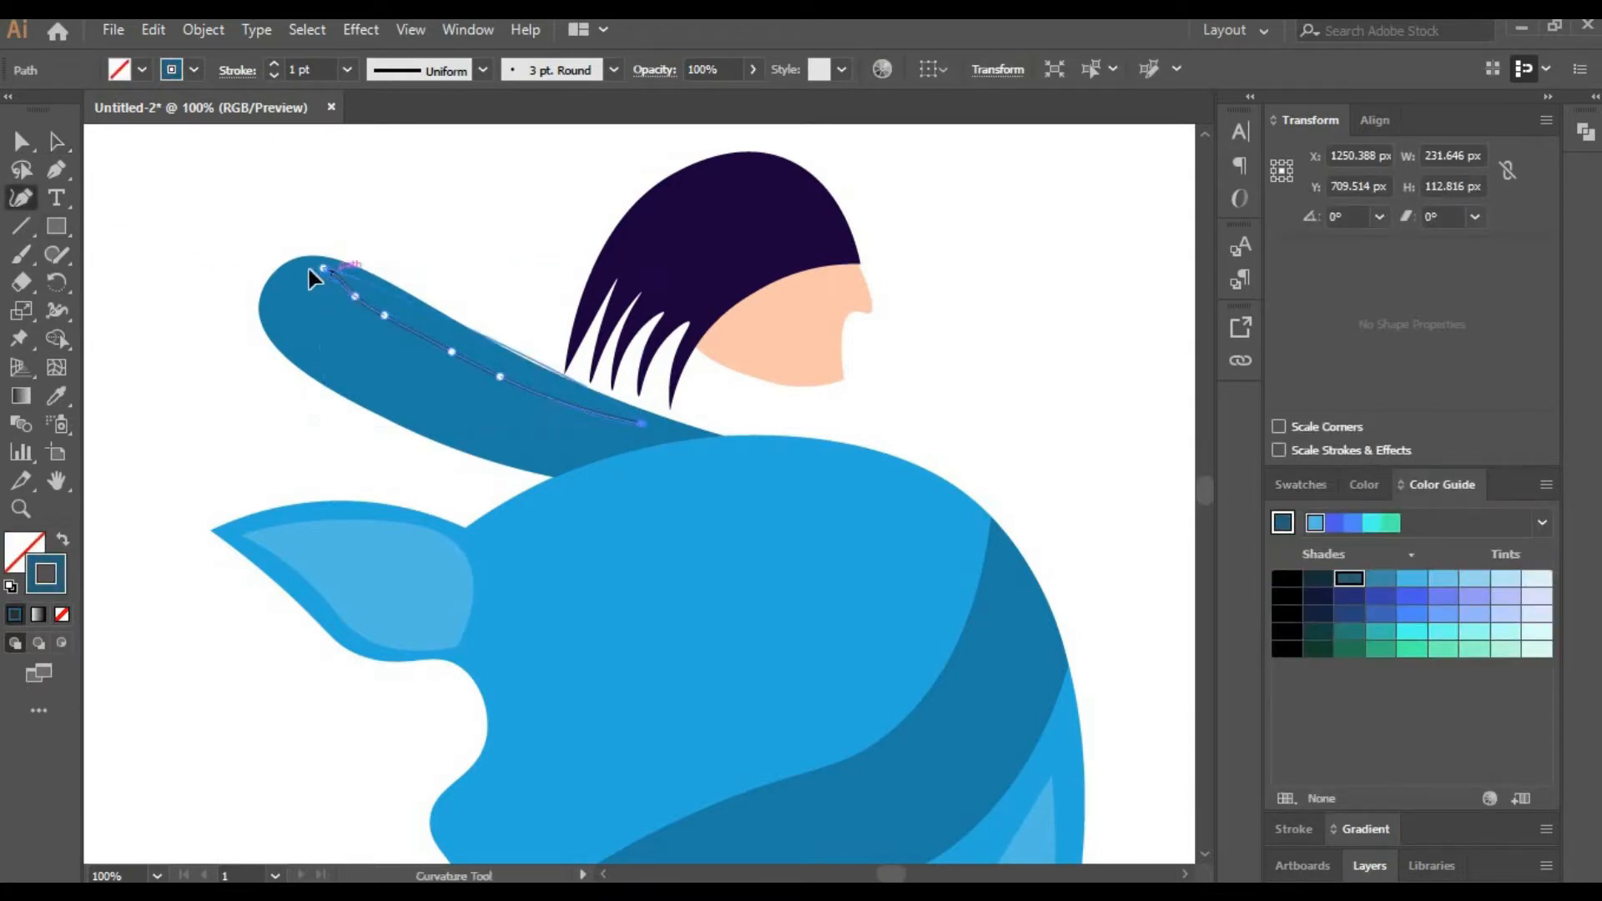
{"action": "left_click", "coordinate": [362, 301]}
{"action": "left_click_drag", "start_coordinate": [324, 268], "coordinate": [365, 288]}
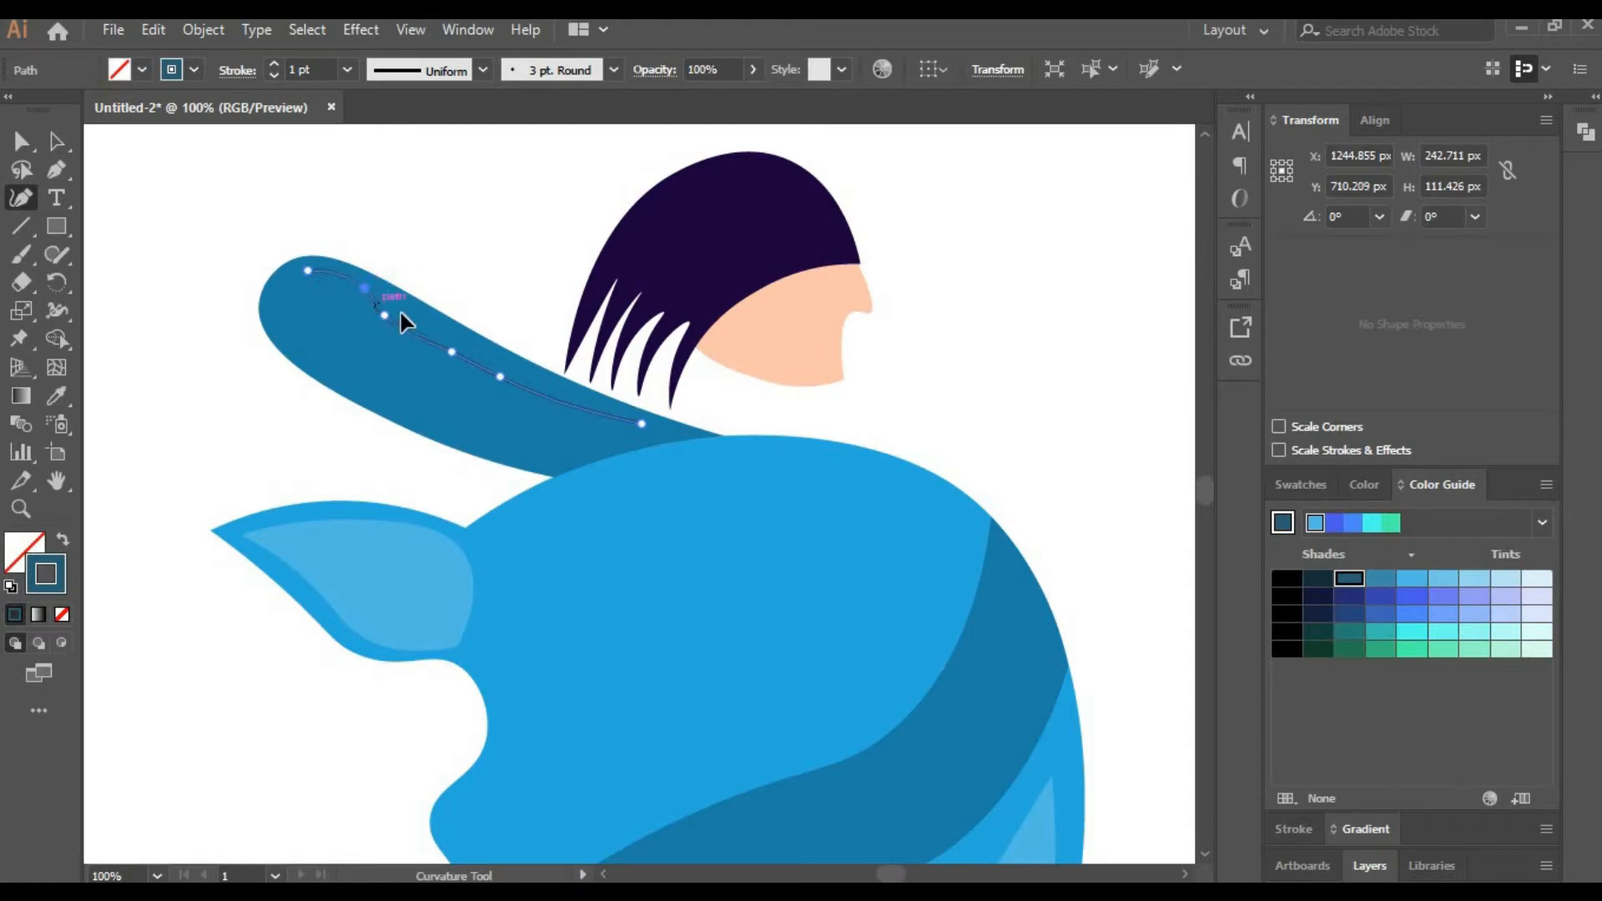
{"action": "left_click_drag", "start_coordinate": [451, 352], "coordinate": [463, 333]}
{"action": "left_click", "coordinate": [499, 376]}
{"action": "key", "text": "Delete"}
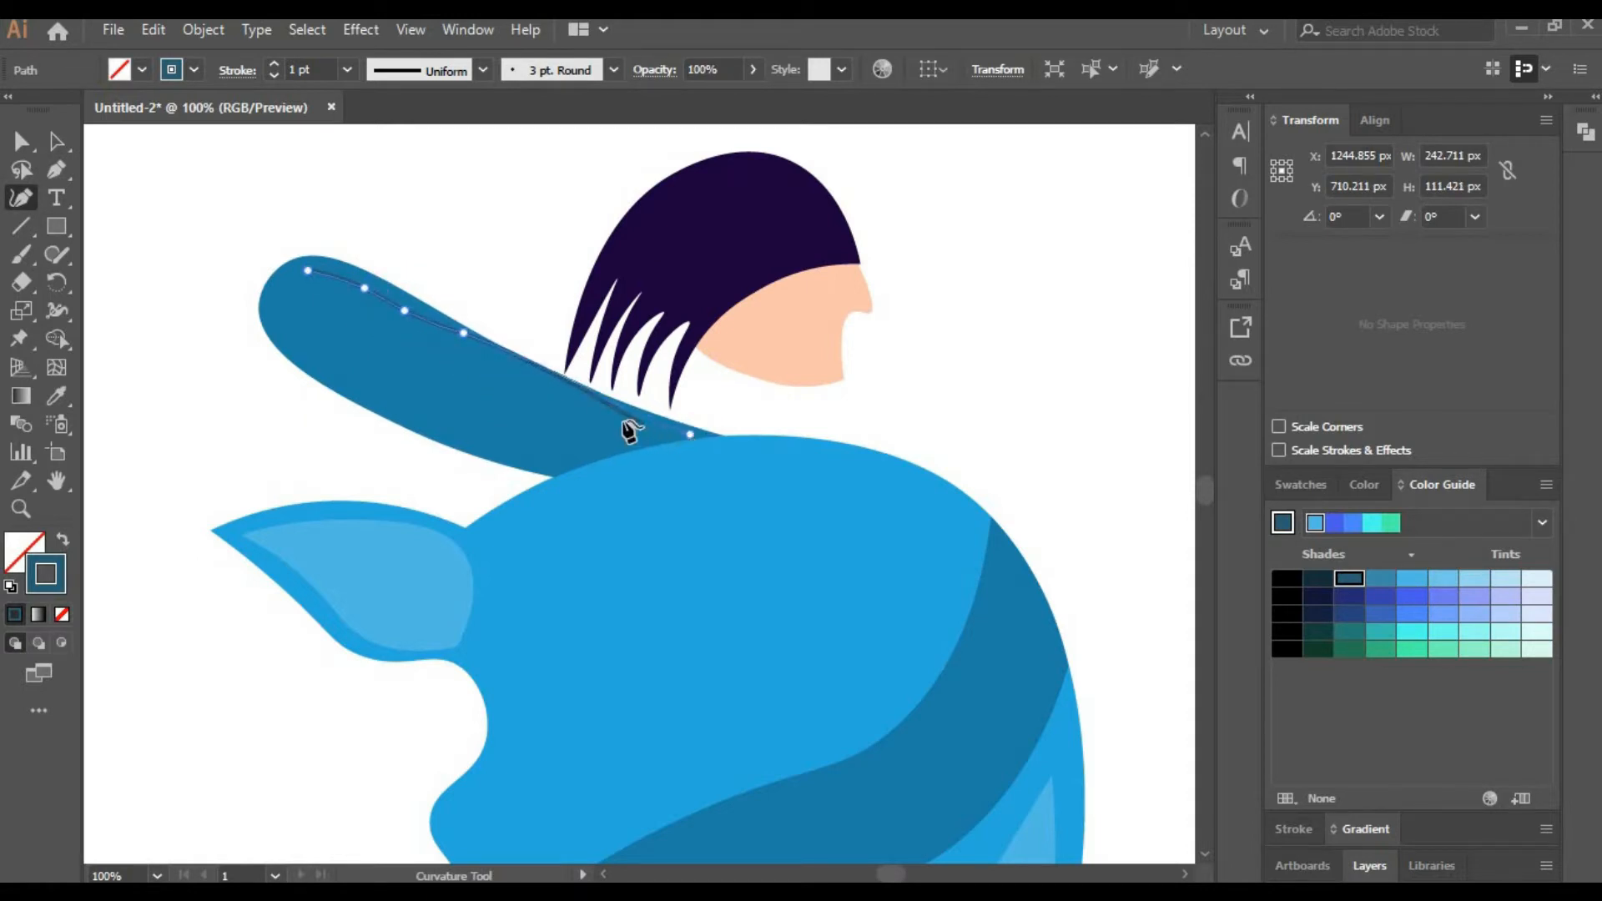
{"action": "left_click_drag", "start_coordinate": [628, 426], "coordinate": [594, 407]}
{"action": "left_click", "coordinate": [274, 64]}
{"action": "left_click", "coordinate": [274, 64]}
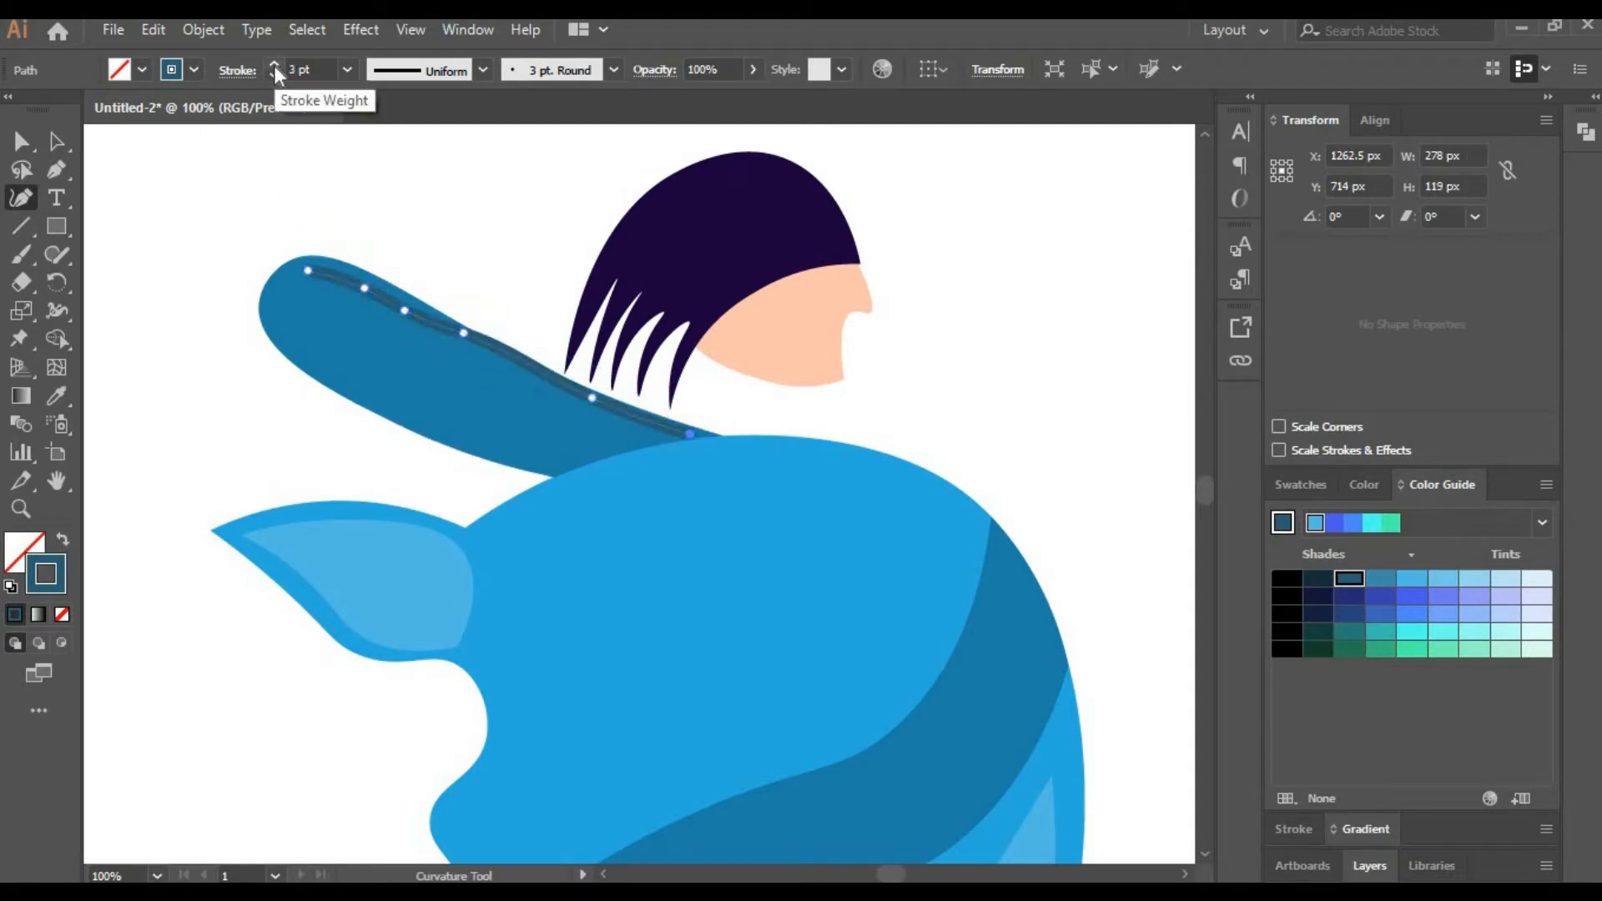
Extend the line around the scarf's rounded end and along its lower edge until it meets the body.
{"action": "left_click", "coordinate": [307, 270]}
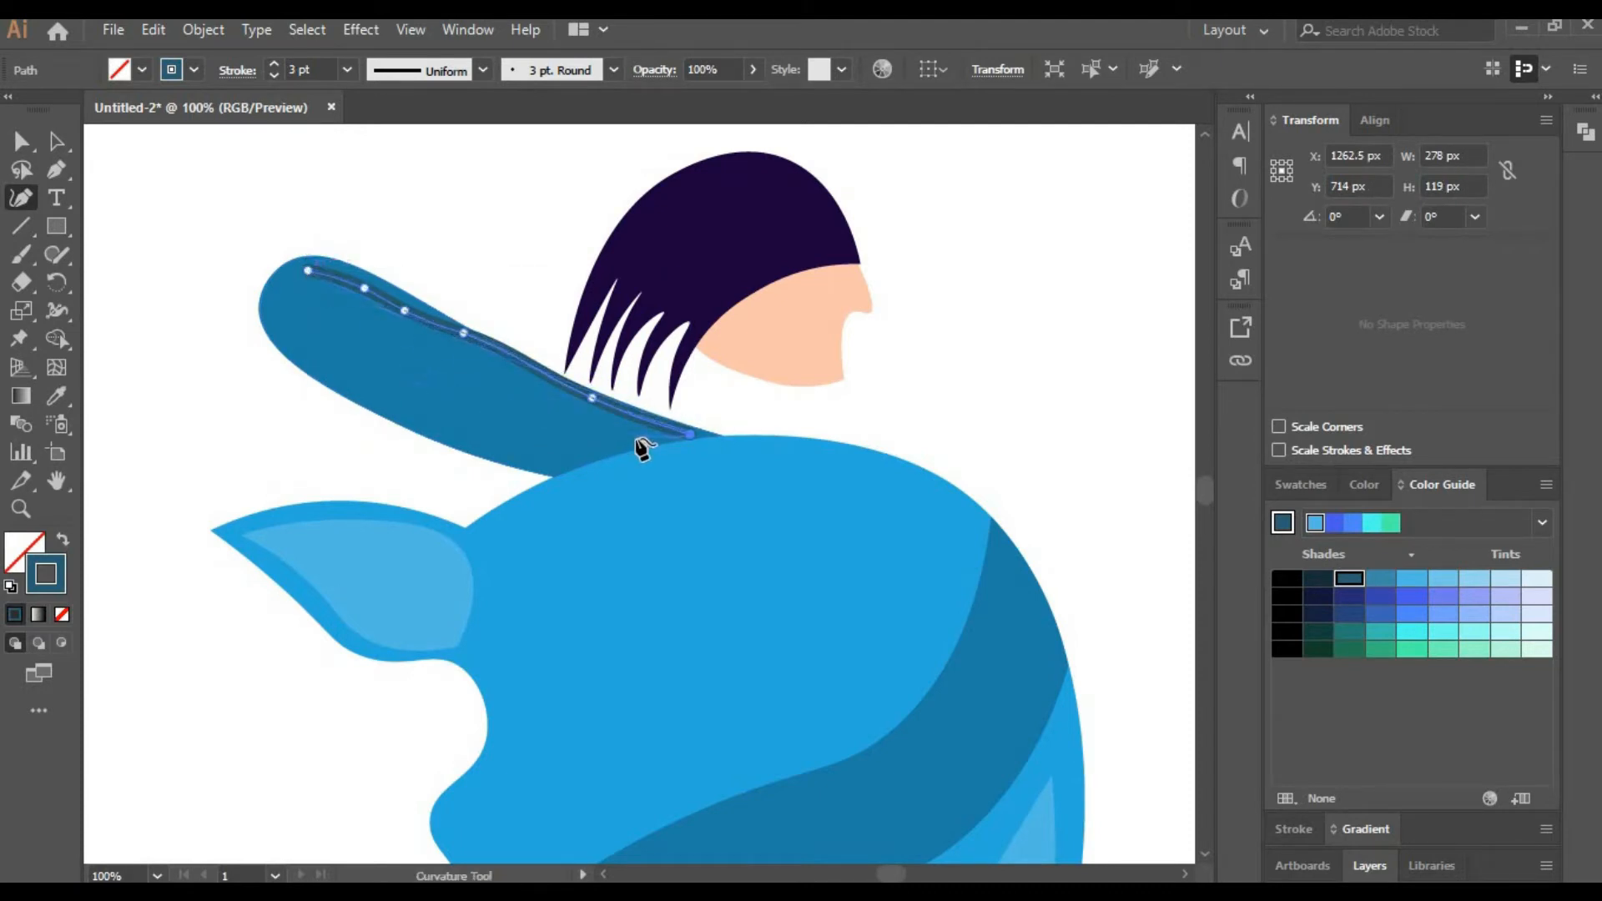
{"action": "left_click", "coordinate": [278, 307]}
{"action": "left_click", "coordinate": [328, 370]}
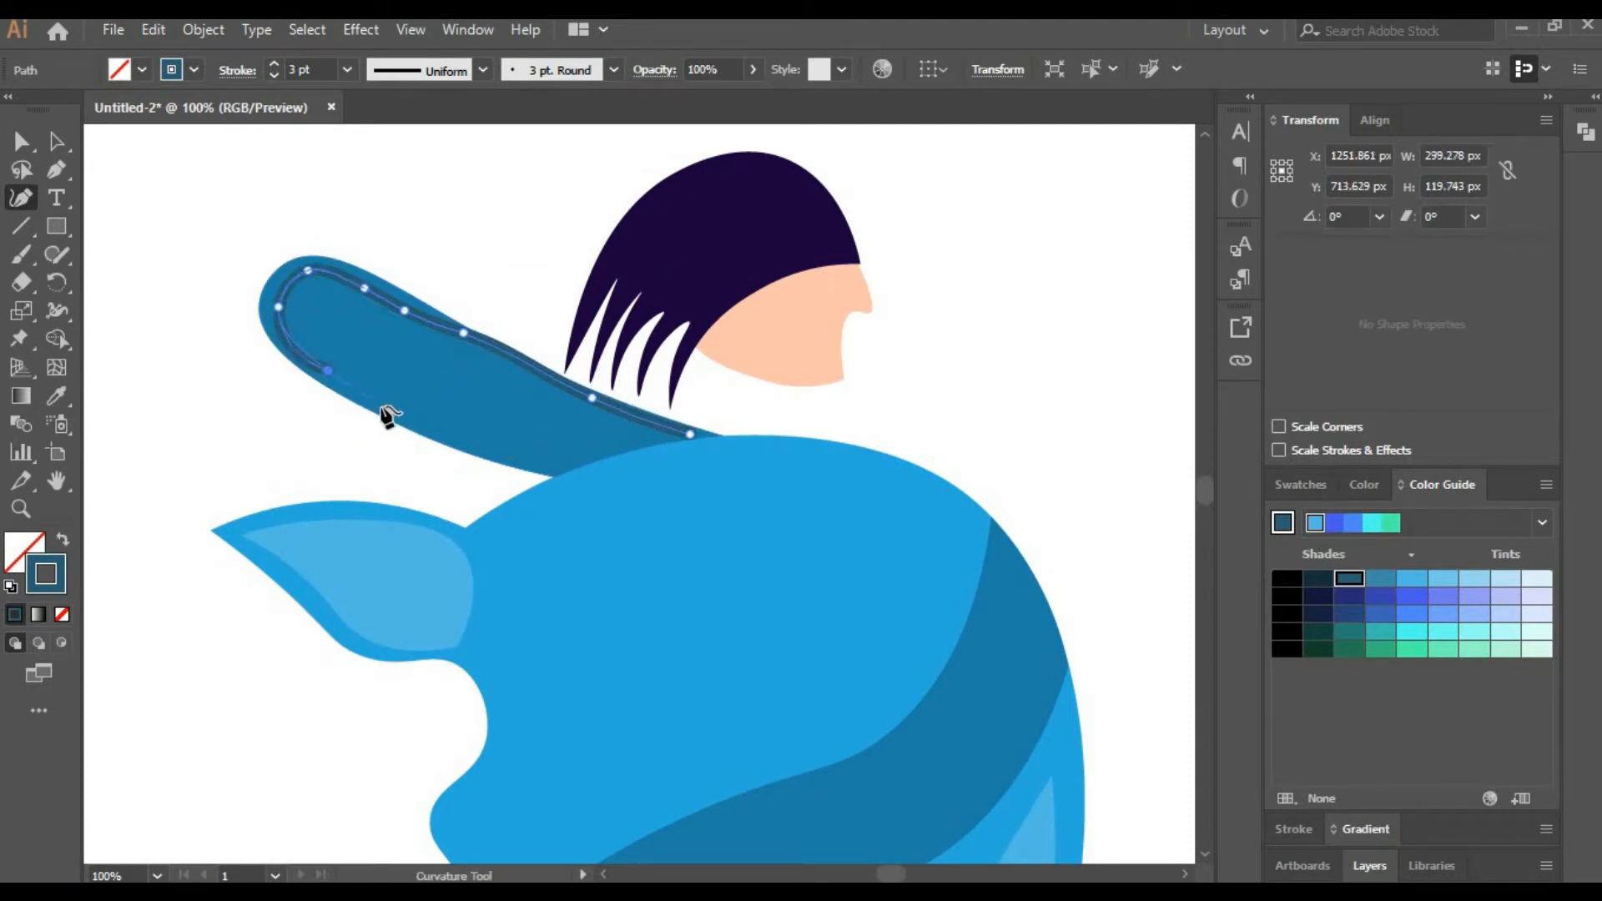
{"action": "left_click", "coordinate": [380, 406]}
{"action": "left_click", "coordinate": [437, 427]}
{"action": "left_click", "coordinate": [506, 454]}
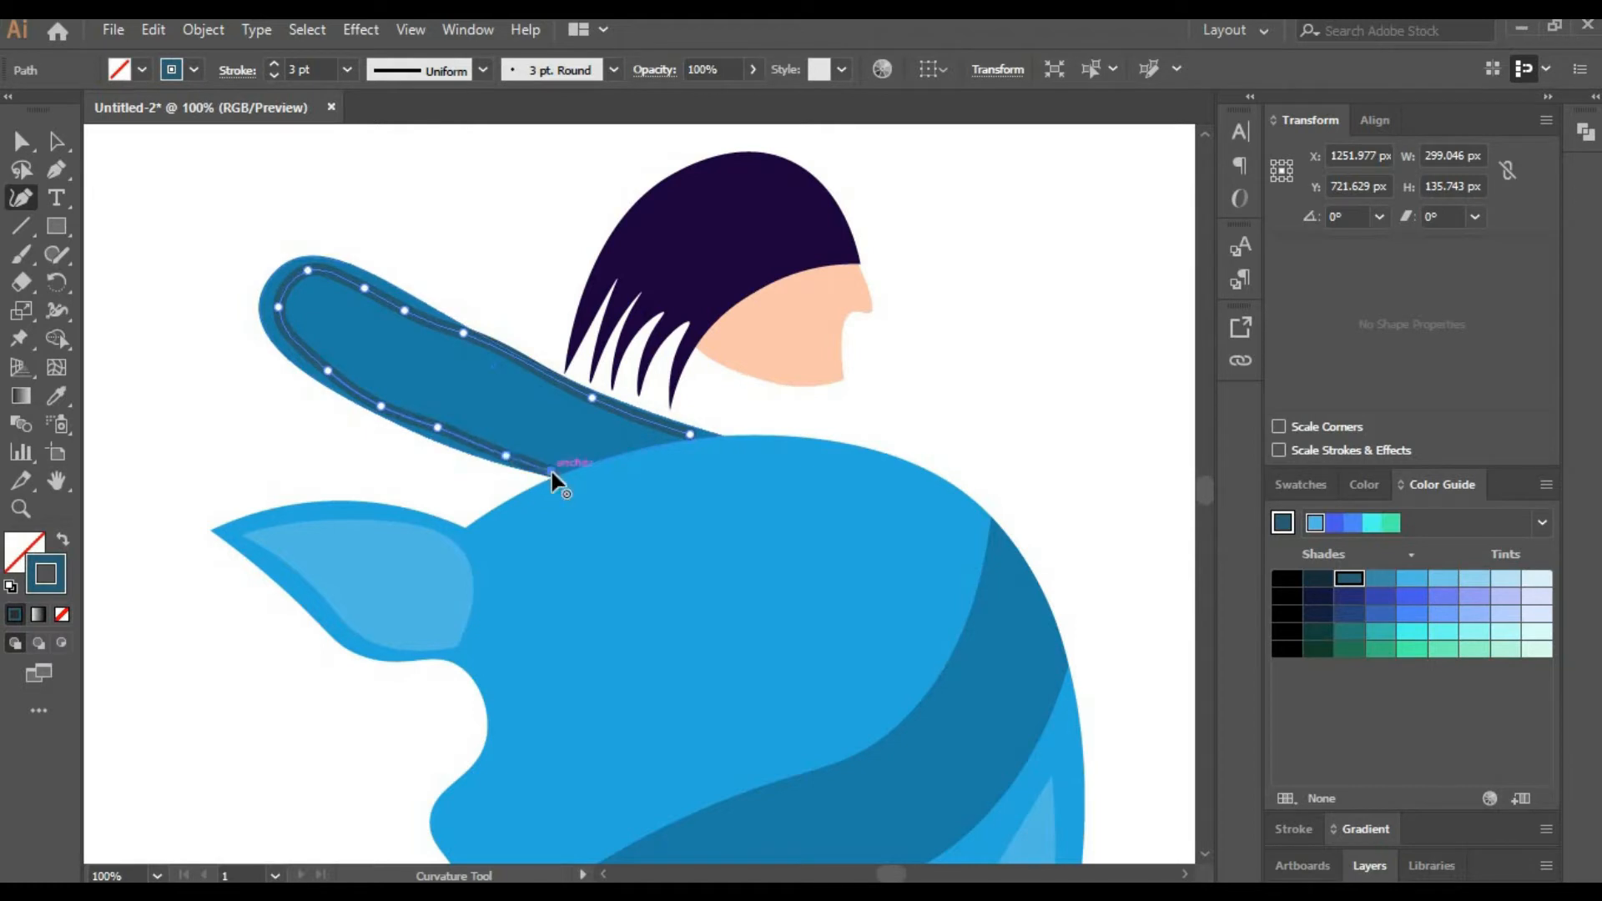
{"action": "left_click", "coordinate": [551, 473]}
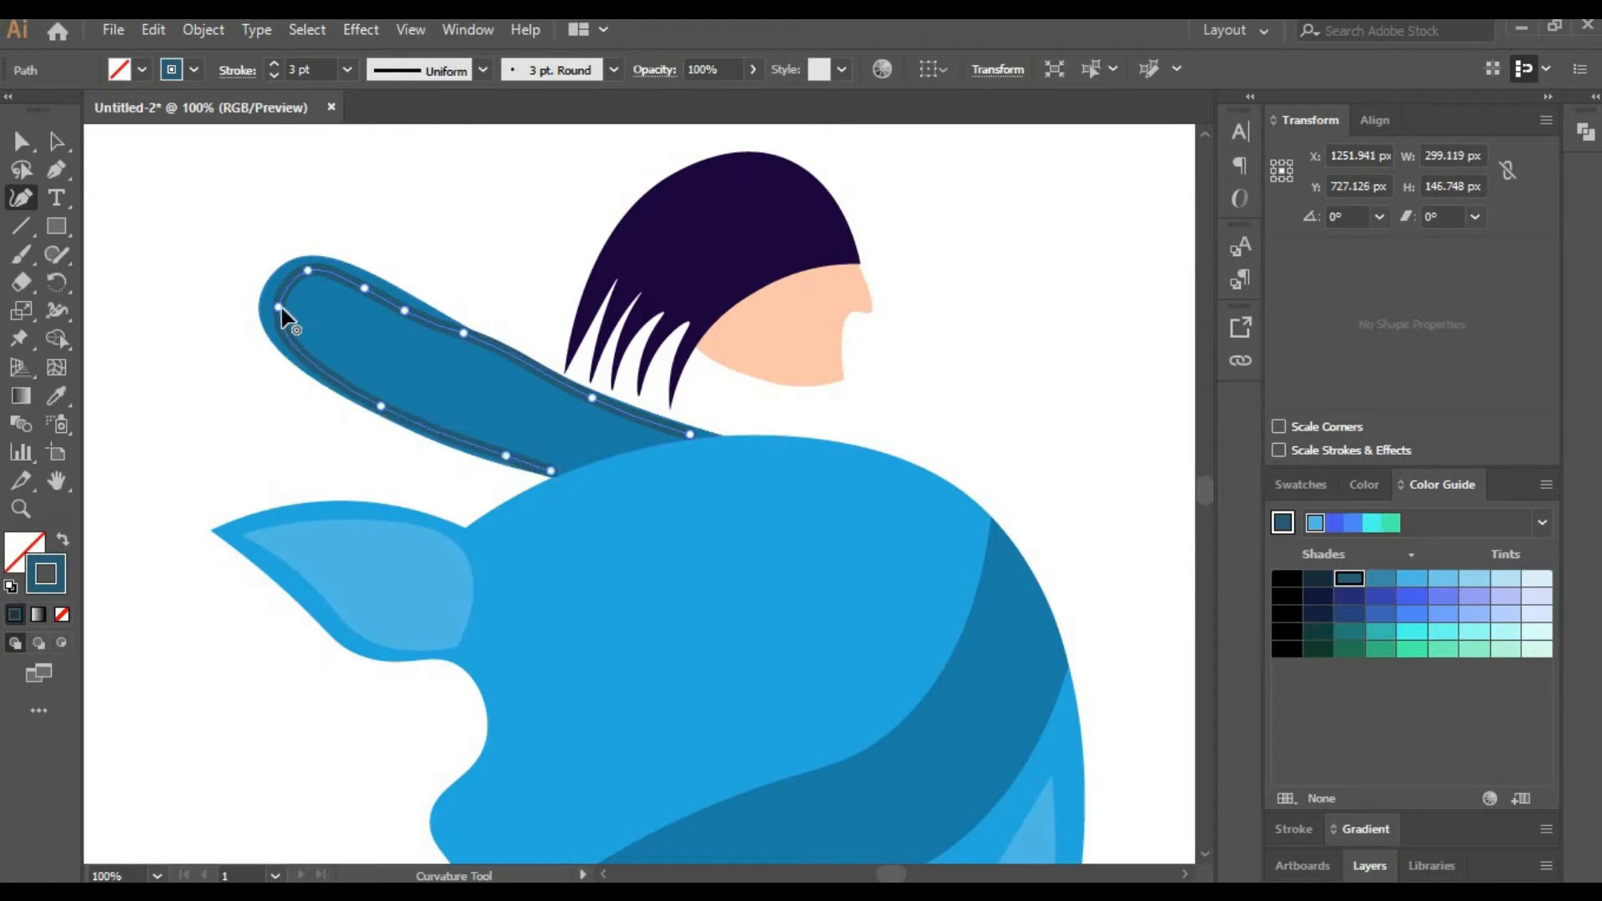
Move the scarf outline's rounded end closer to the edge and delete two surplus points from its upper side.
{"action": "left_click", "coordinate": [309, 263]}
{"action": "left_click", "coordinate": [365, 289]}
{"action": "key", "text": "Delete"}
{"action": "left_click", "coordinate": [405, 311]}
{"action": "key", "text": "Delete"}
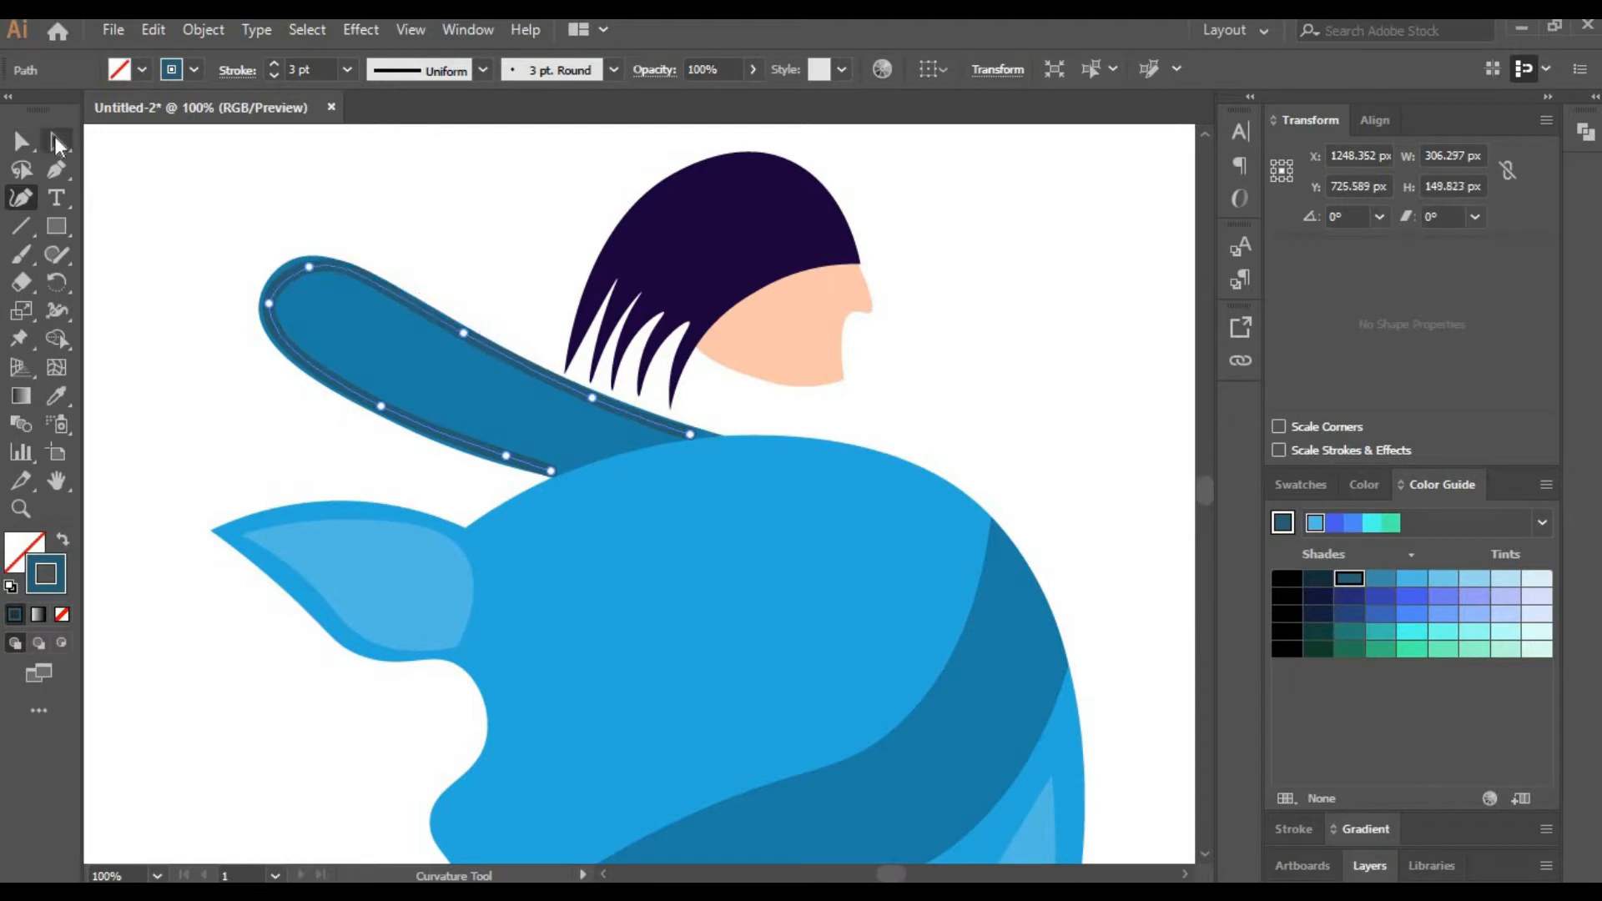
Fine-tune the curve of the scarf outline's rounded end to match the scarf's shape, and deselect it.
{"action": "left_click", "coordinate": [57, 144]}
{"action": "left_click", "coordinate": [176, 209]}
{"action": "left_click", "coordinate": [288, 276]}
{"action": "left_click", "coordinate": [21, 198]}
{"action": "left_click", "coordinate": [298, 266]}
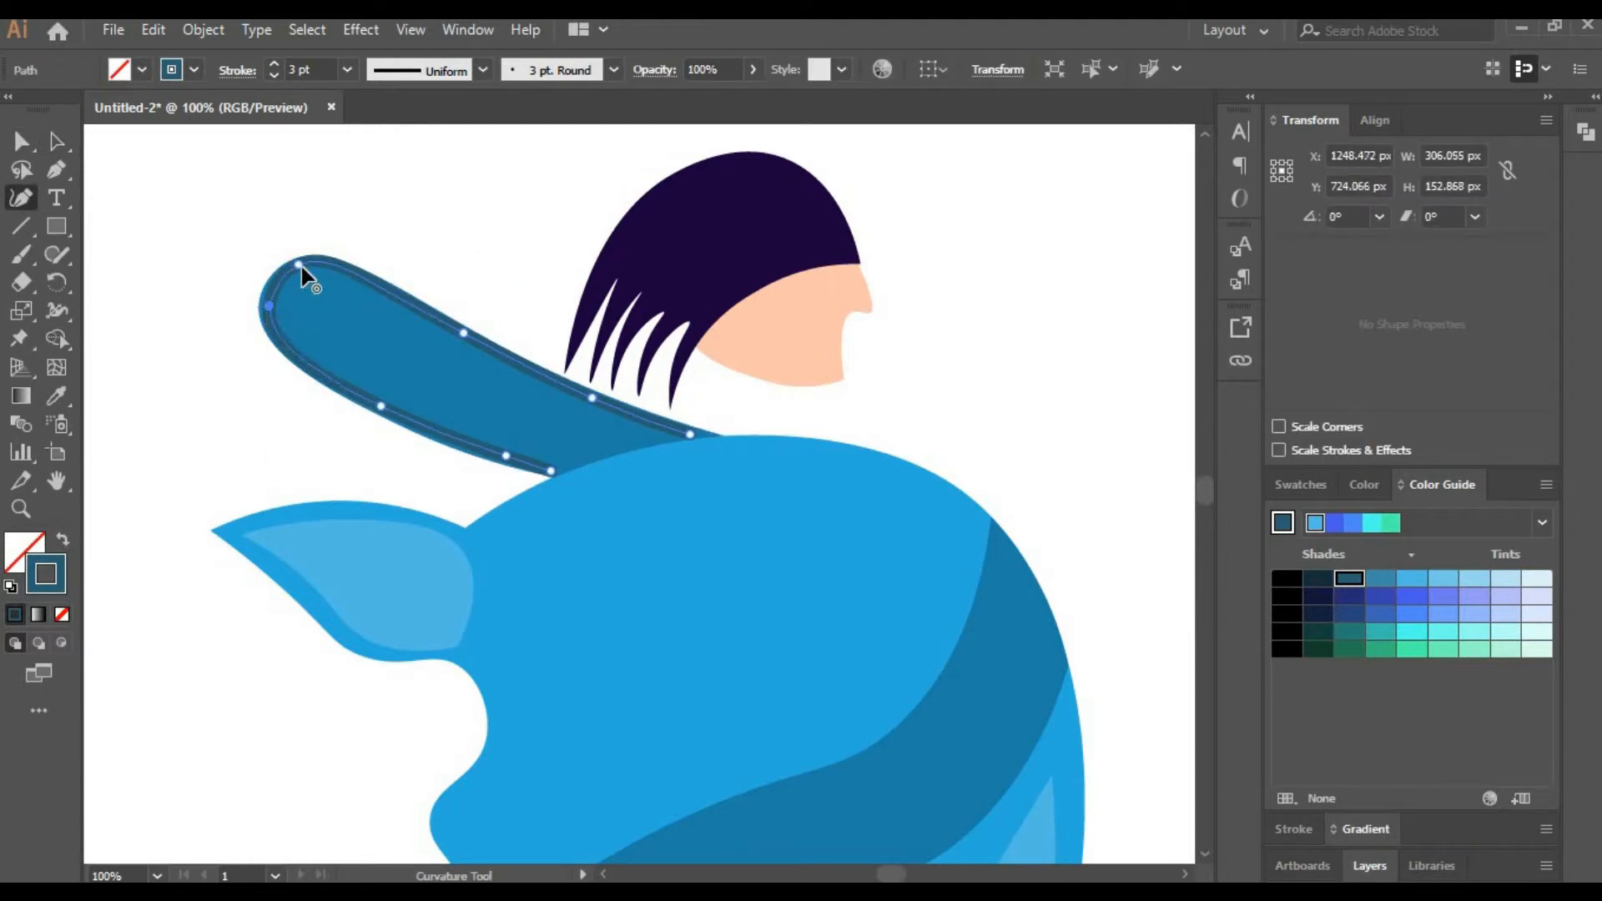
{"action": "left_click_drag", "start_coordinate": [300, 266], "coordinate": [295, 268]}
{"action": "left_click", "coordinate": [58, 143]}
{"action": "left_click", "coordinate": [209, 204]}
Paint a 3 pt dark blue brush line inside the garment's darker band, around its rounded end and back up its lower side.
{"action": "key", "text": "space"}
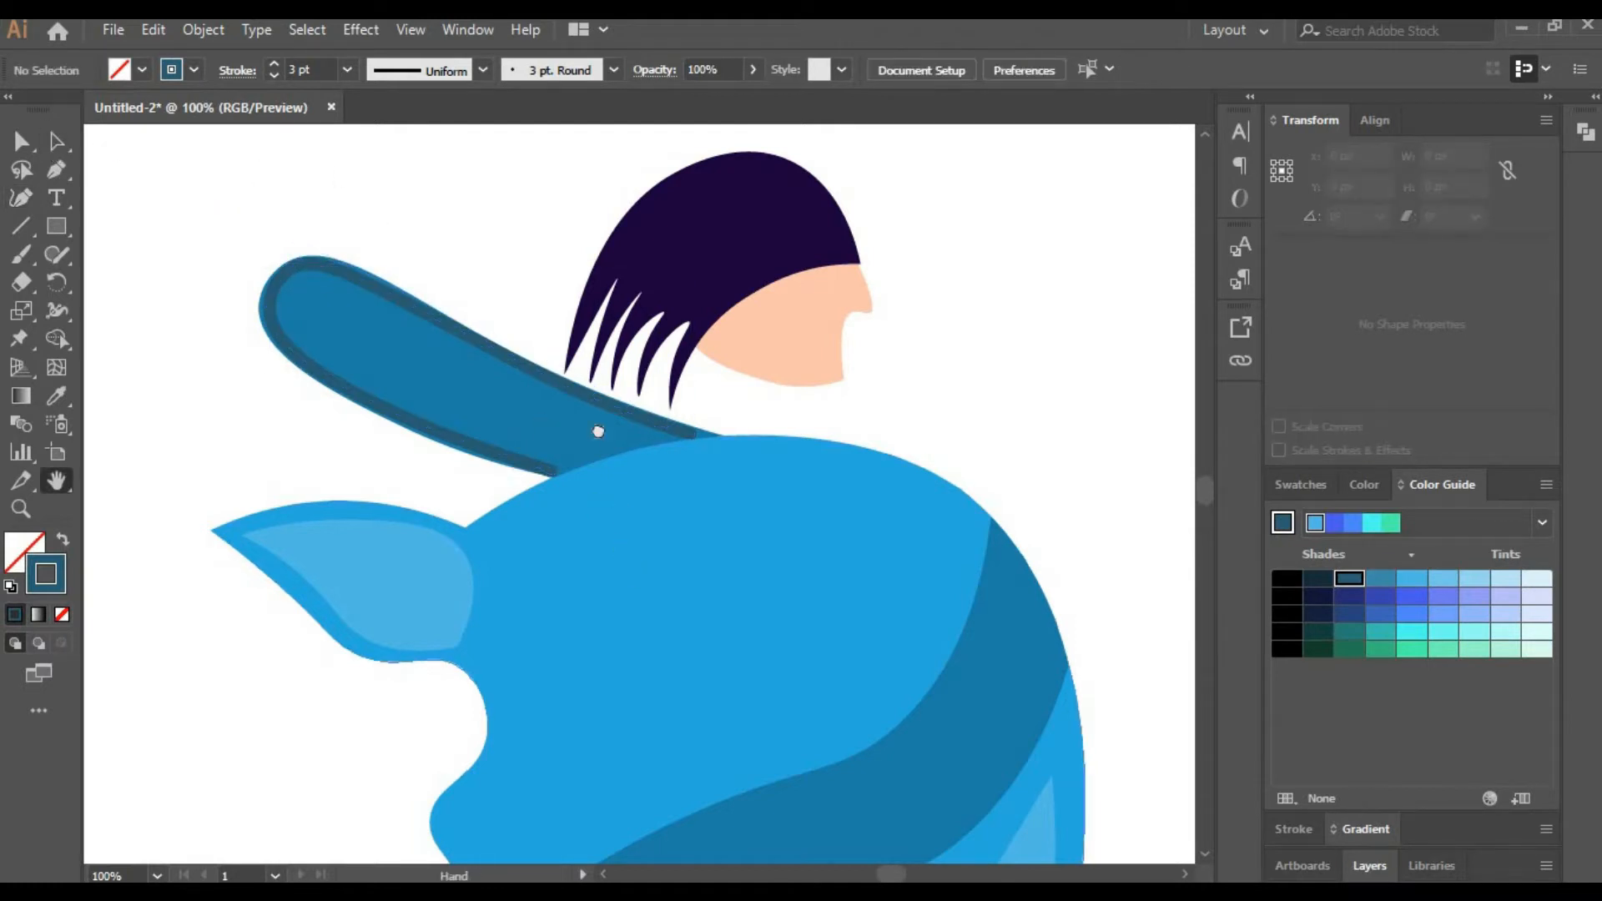
{"action": "left_click_drag", "start_coordinate": [598, 431], "coordinate": [572, 343]}
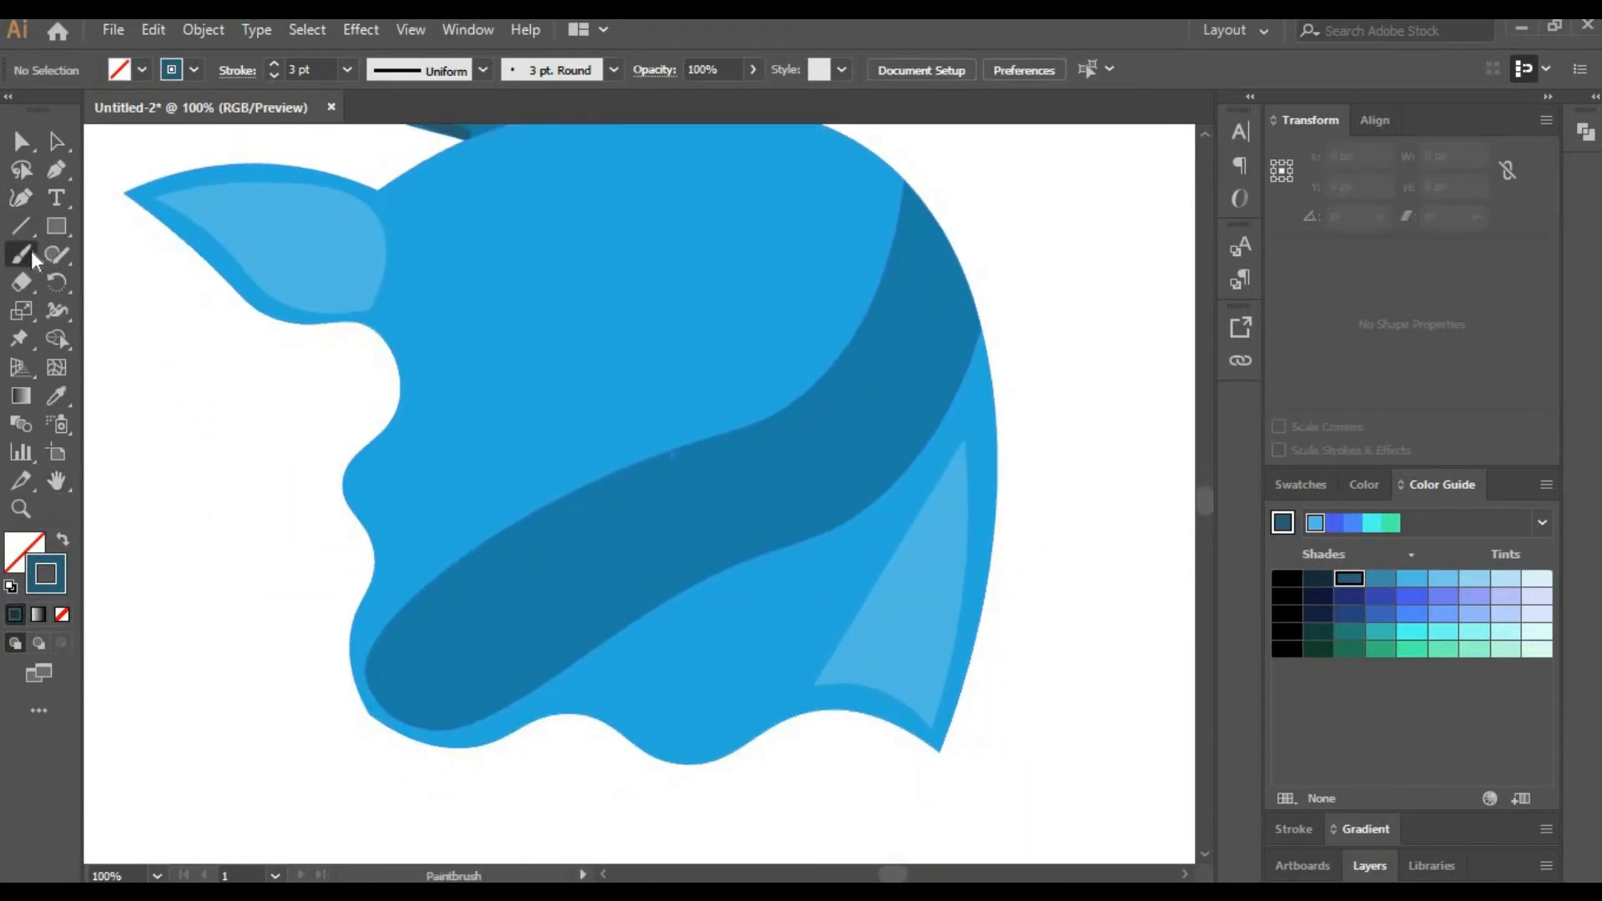
{"action": "left_click_drag", "start_coordinate": [913, 209], "coordinate": [876, 331]}
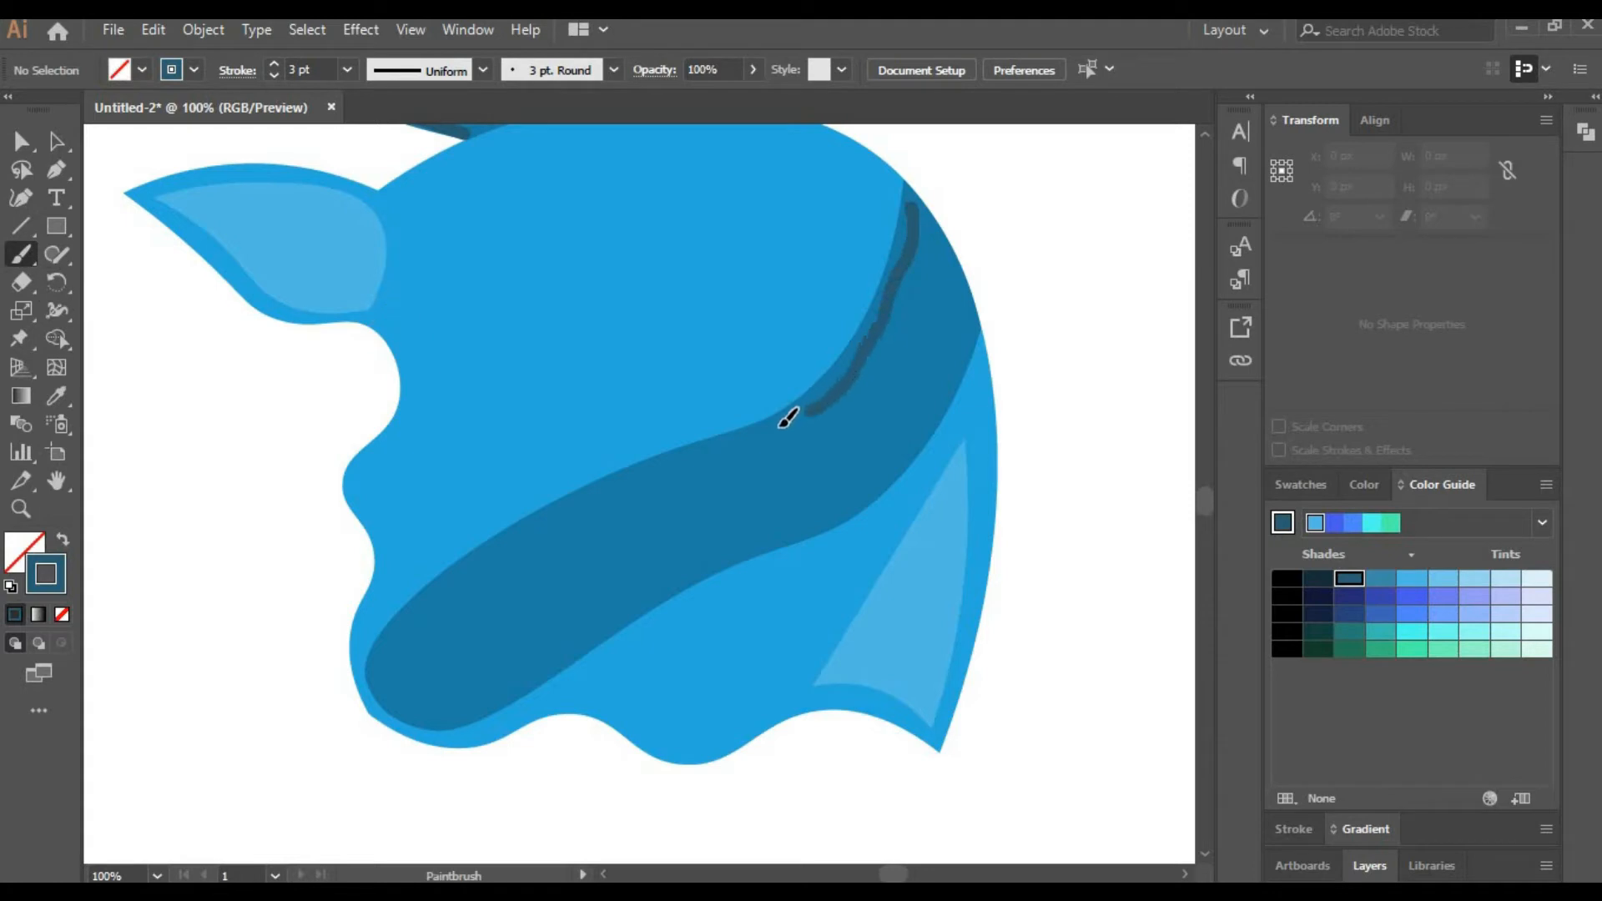
{"action": "mouse_move", "coordinate": [786, 419]}
{"action": "left_mouse_down"}
{"action": "mouse_move", "coordinate": [616, 486]}
{"action": "mouse_move", "coordinate": [453, 581]}
{"action": "mouse_move", "coordinate": [400, 633]}
{"action": "mouse_move", "coordinate": [401, 692]}
{"action": "mouse_move", "coordinate": [452, 709]}
{"action": "mouse_move", "coordinate": [546, 667]}
{"action": "mouse_move", "coordinate": [797, 512]}
{"action": "mouse_move", "coordinate": [897, 429]}
{"action": "mouse_move", "coordinate": [972, 300]}
{"action": "left_mouse_up"}
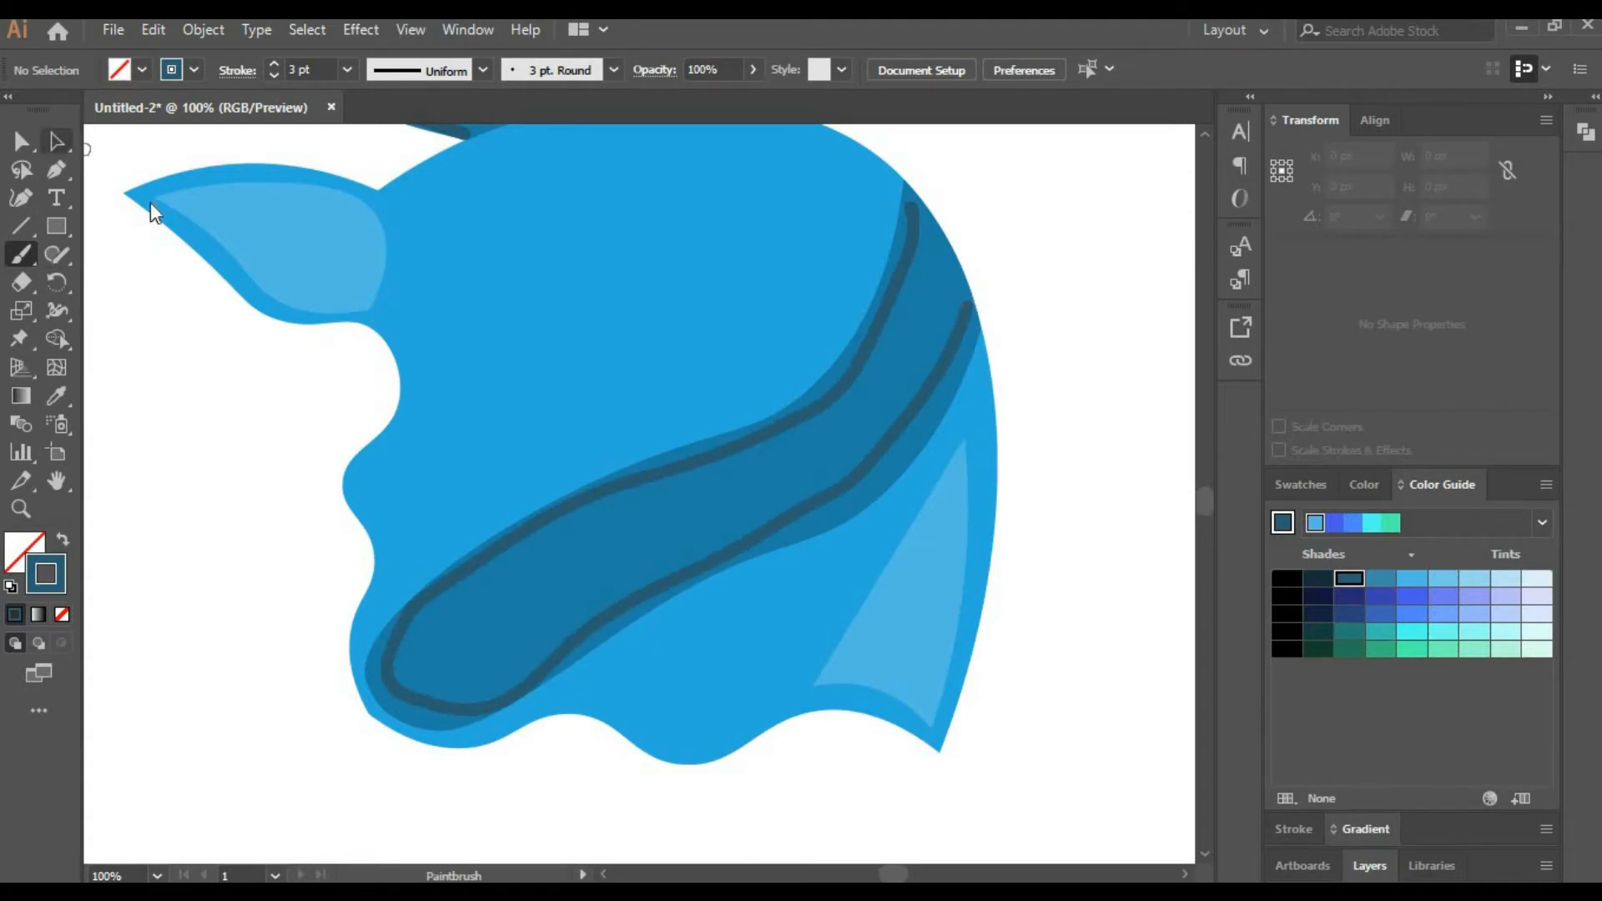
Align the band line's upper side with the band's upper edge by moving curve points and deleting surplus ones.
{"action": "left_click", "coordinate": [21, 141]}
{"action": "left_click", "coordinate": [691, 463]}
{"action": "left_click", "coordinate": [21, 197]}
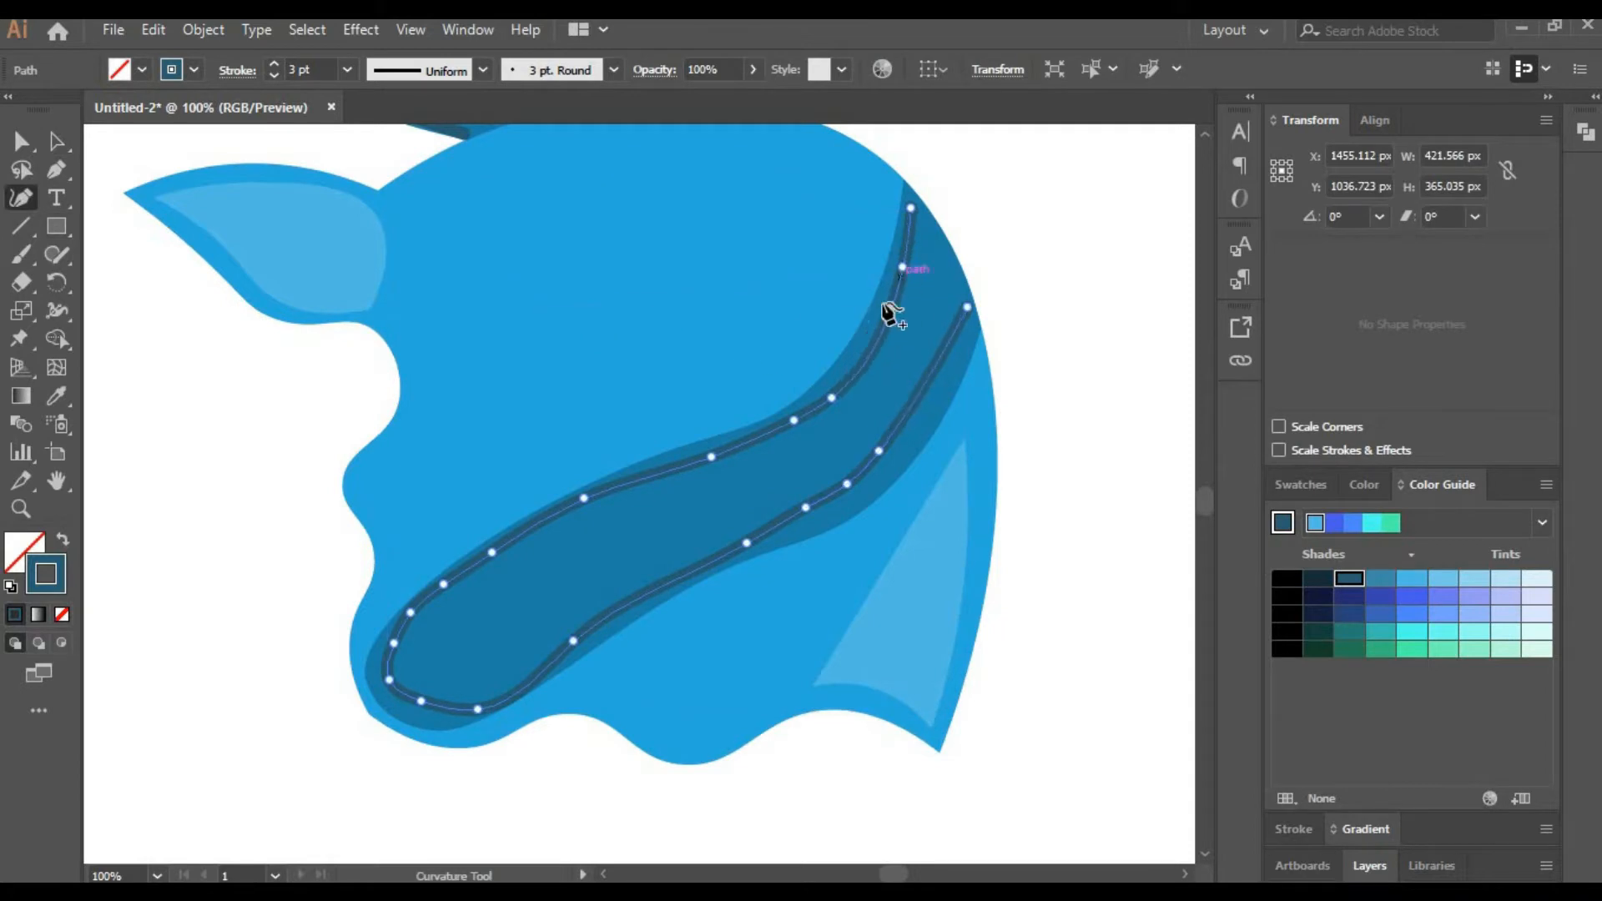
{"action": "left_click_drag", "start_coordinate": [909, 200], "coordinate": [902, 209]}
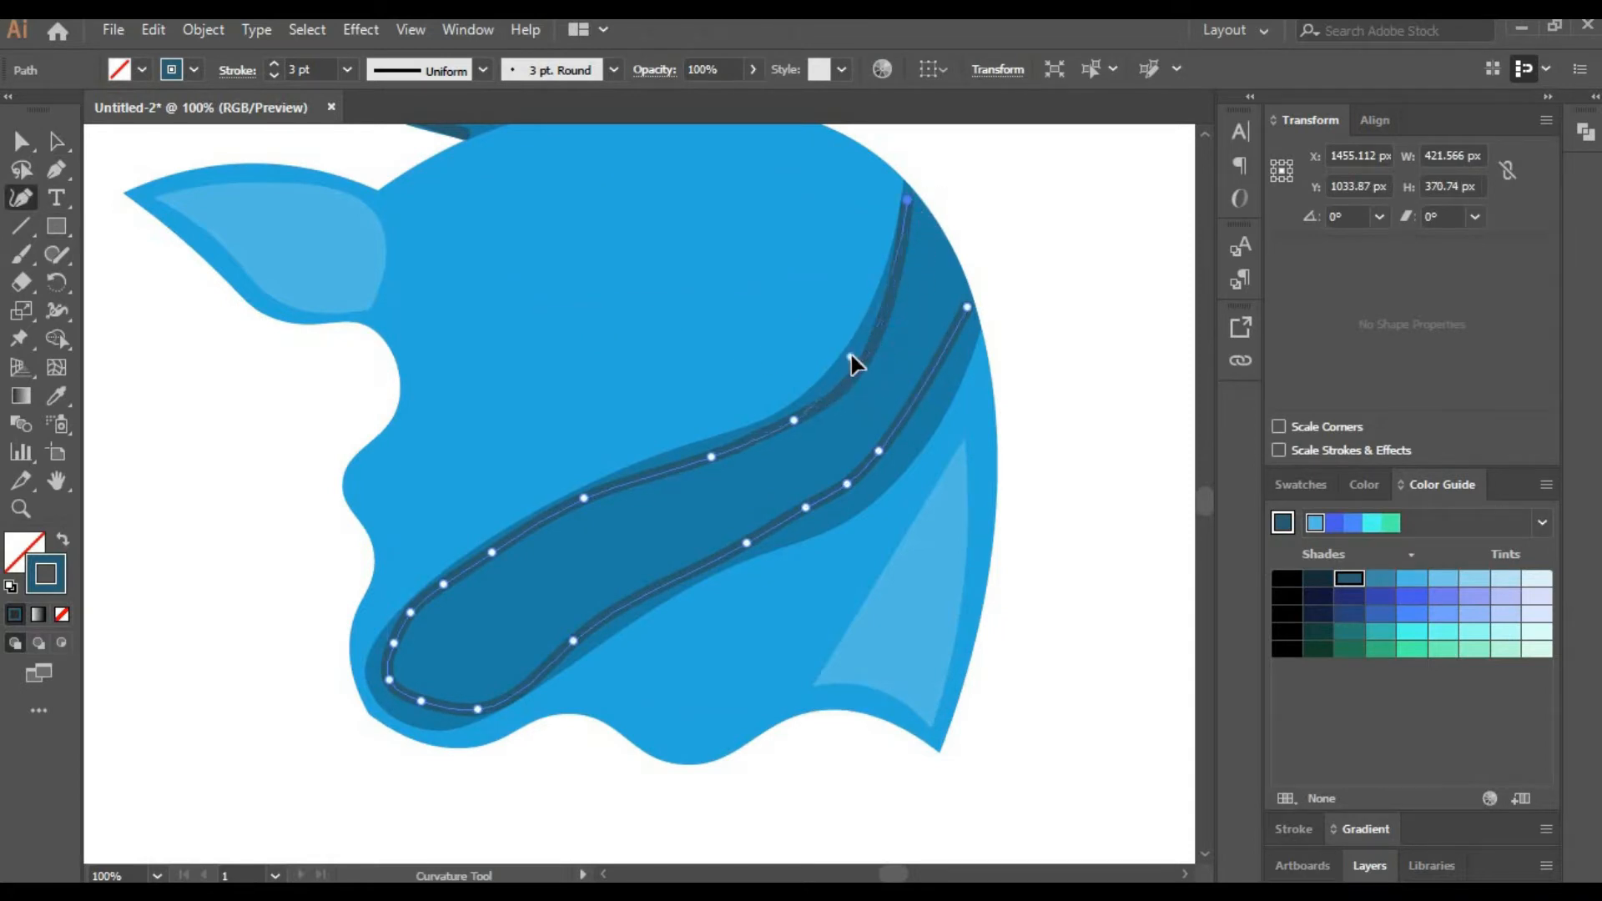
{"action": "left_click", "coordinate": [791, 423]}
{"action": "key", "text": "Delete"}
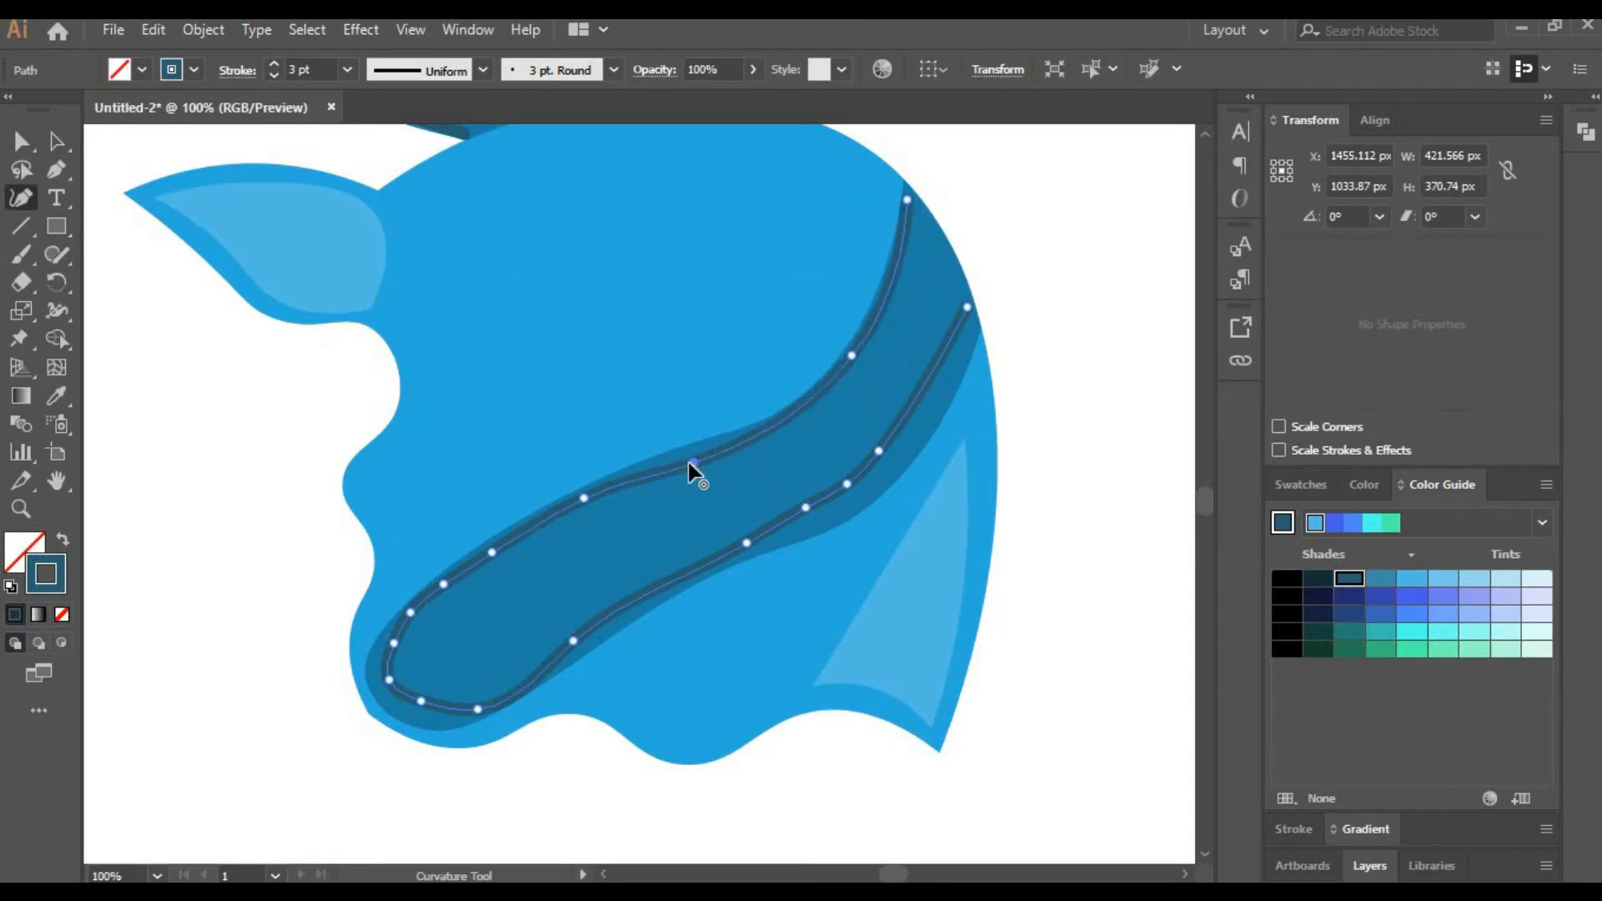
{"action": "left_click_drag", "start_coordinate": [813, 399], "coordinate": [799, 408]}
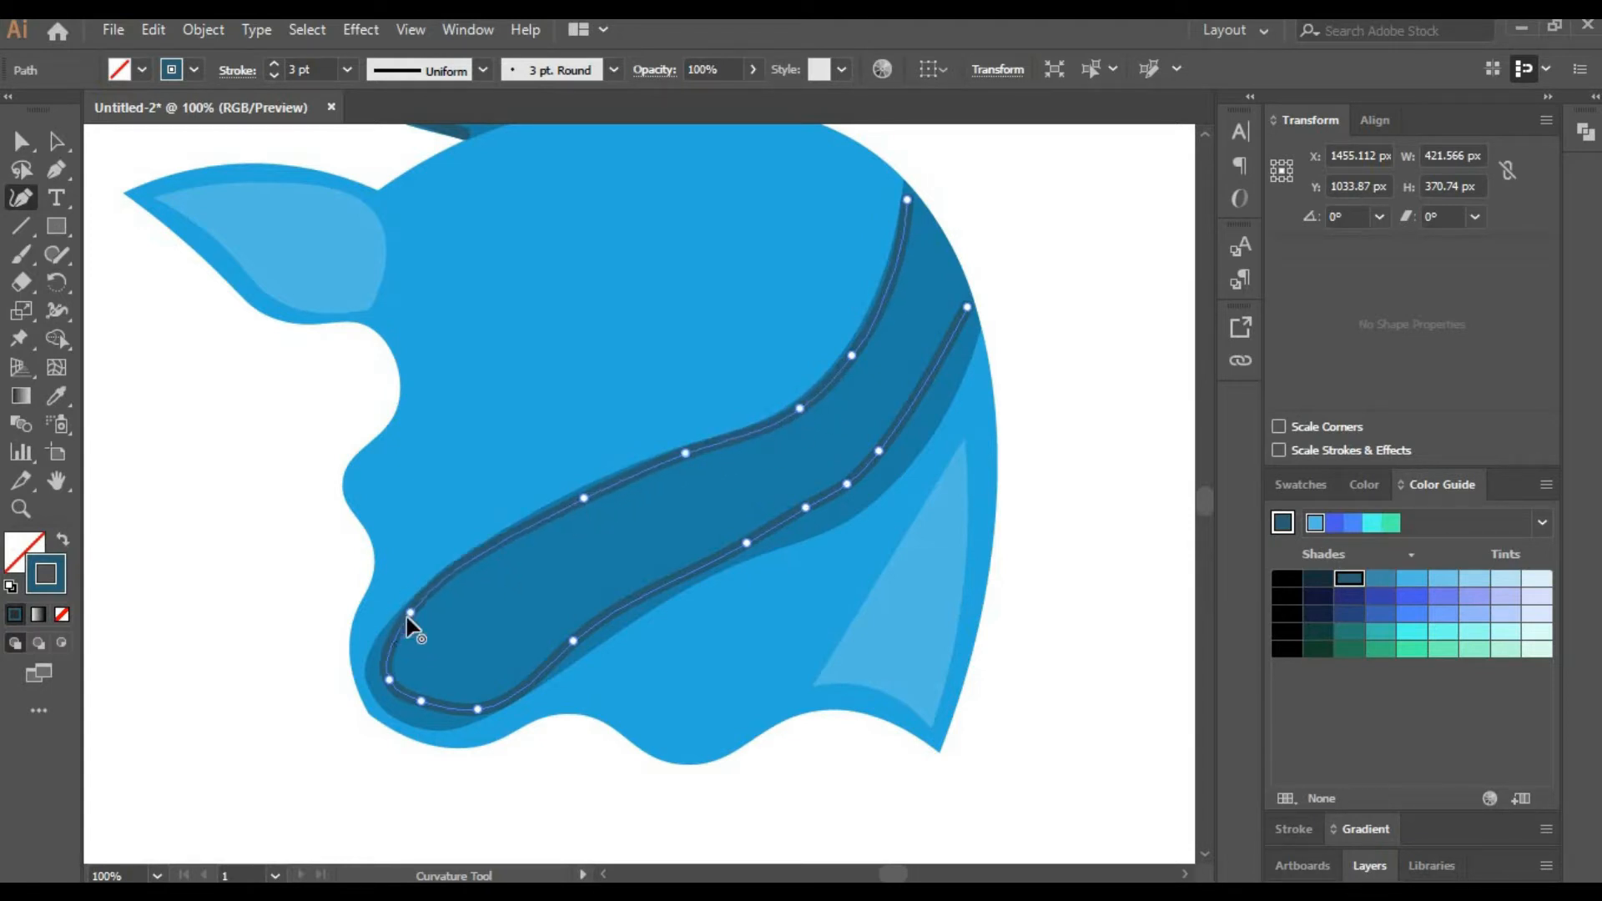
Reshape the line at the band's rounded end so it follows the rounded outer edge.
{"action": "left_click", "coordinate": [388, 679]}
{"action": "key", "text": "Delete"}
{"action": "left_click", "coordinate": [372, 668]}
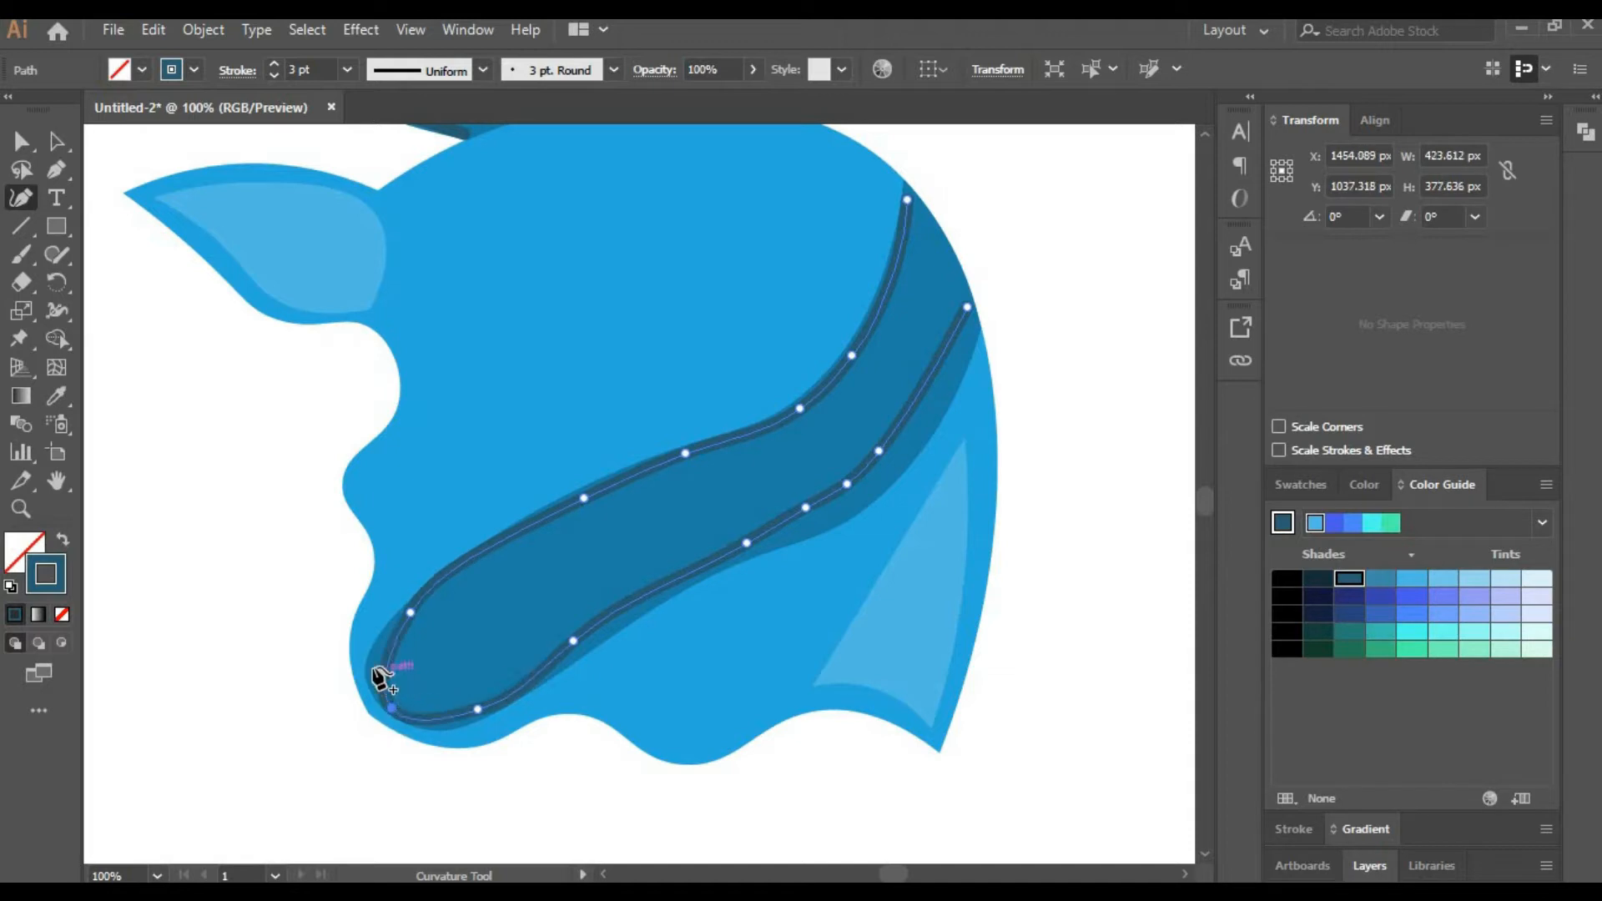
{"action": "left_click_drag", "start_coordinate": [477, 709], "coordinate": [455, 721]}
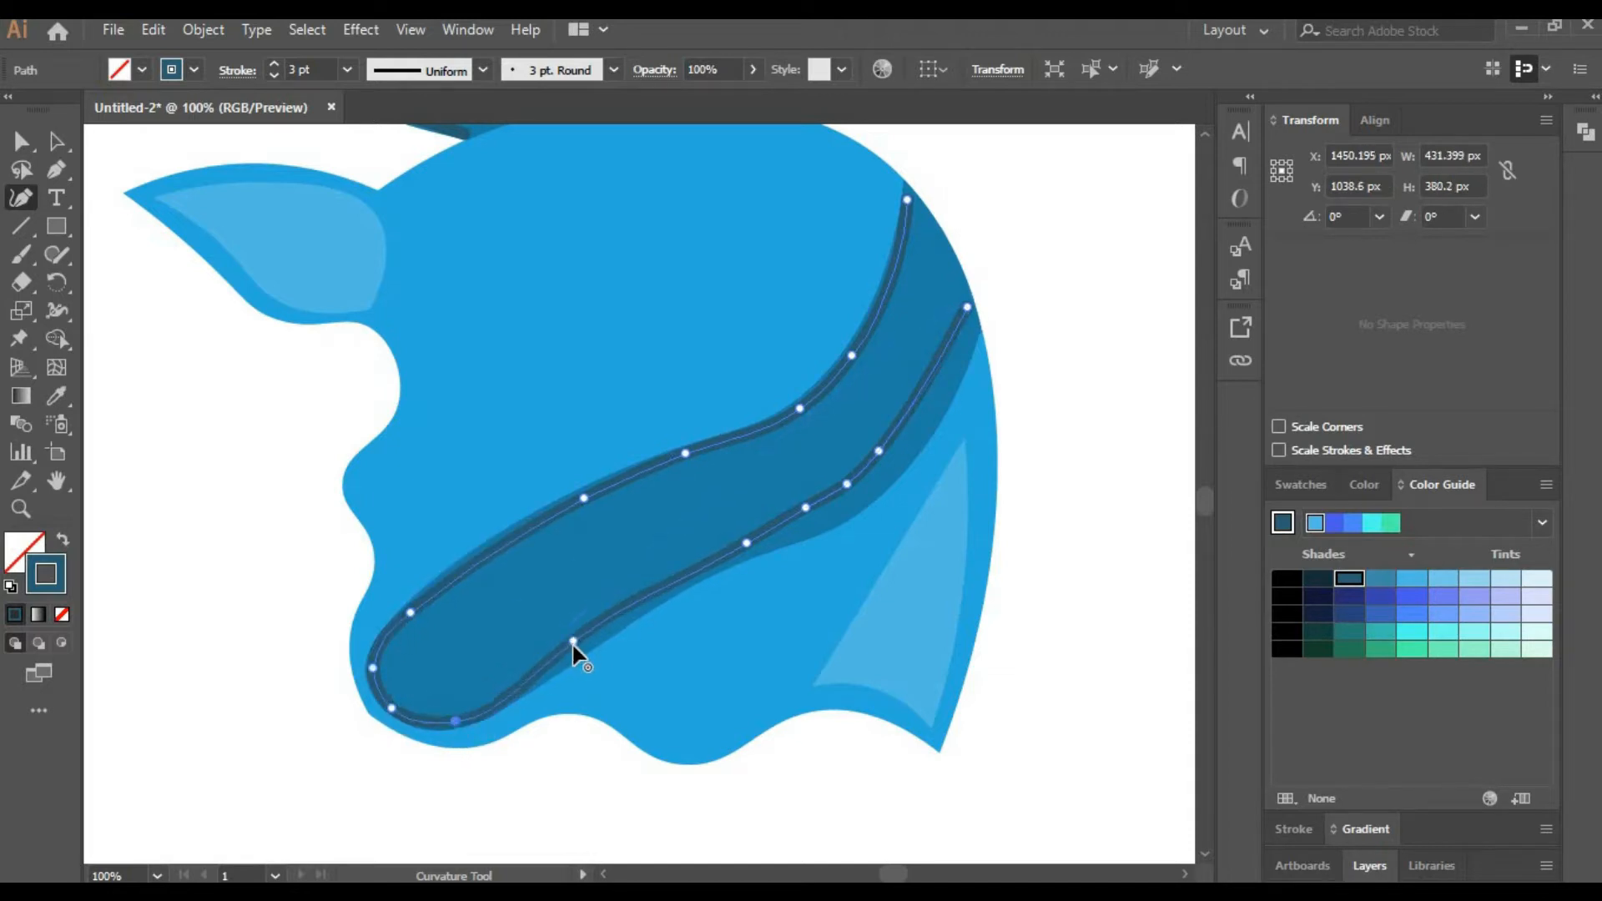
Fit the line's lower side to the band's lower edge, deleting two surplus points and extending its end to the body's front.
{"action": "left_click_drag", "start_coordinate": [573, 641], "coordinate": [578, 653]}
{"action": "left_click_drag", "start_coordinate": [746, 544], "coordinate": [755, 548]}
{"action": "left_click", "coordinate": [806, 507]}
{"action": "key", "text": "Delete"}
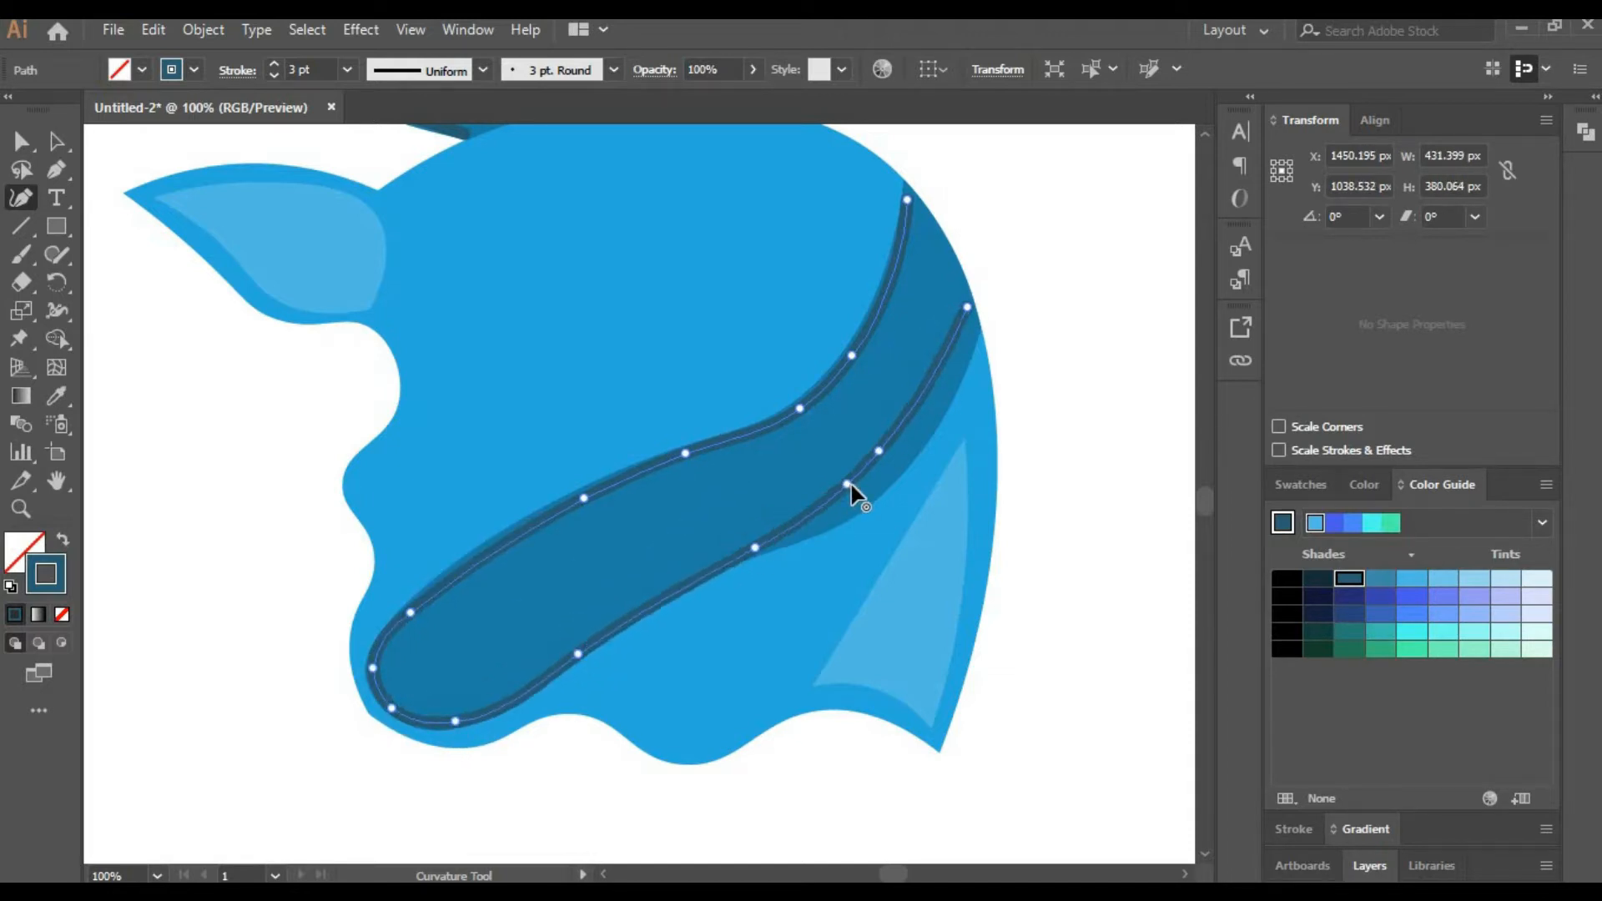
{"action": "left_click", "coordinate": [847, 484]}
{"action": "key", "text": "Delete"}
{"action": "left_click_drag", "start_coordinate": [879, 451], "coordinate": [868, 499]}
{"action": "left_click_drag", "start_coordinate": [755, 547], "coordinate": [785, 539]}
{"action": "left_click_drag", "start_coordinate": [967, 307], "coordinate": [975, 328]}
Refine the band line's upper curve near the rounded end so it hugs the band's edge, and deselect it.
{"action": "left_click", "coordinate": [25, 144]}
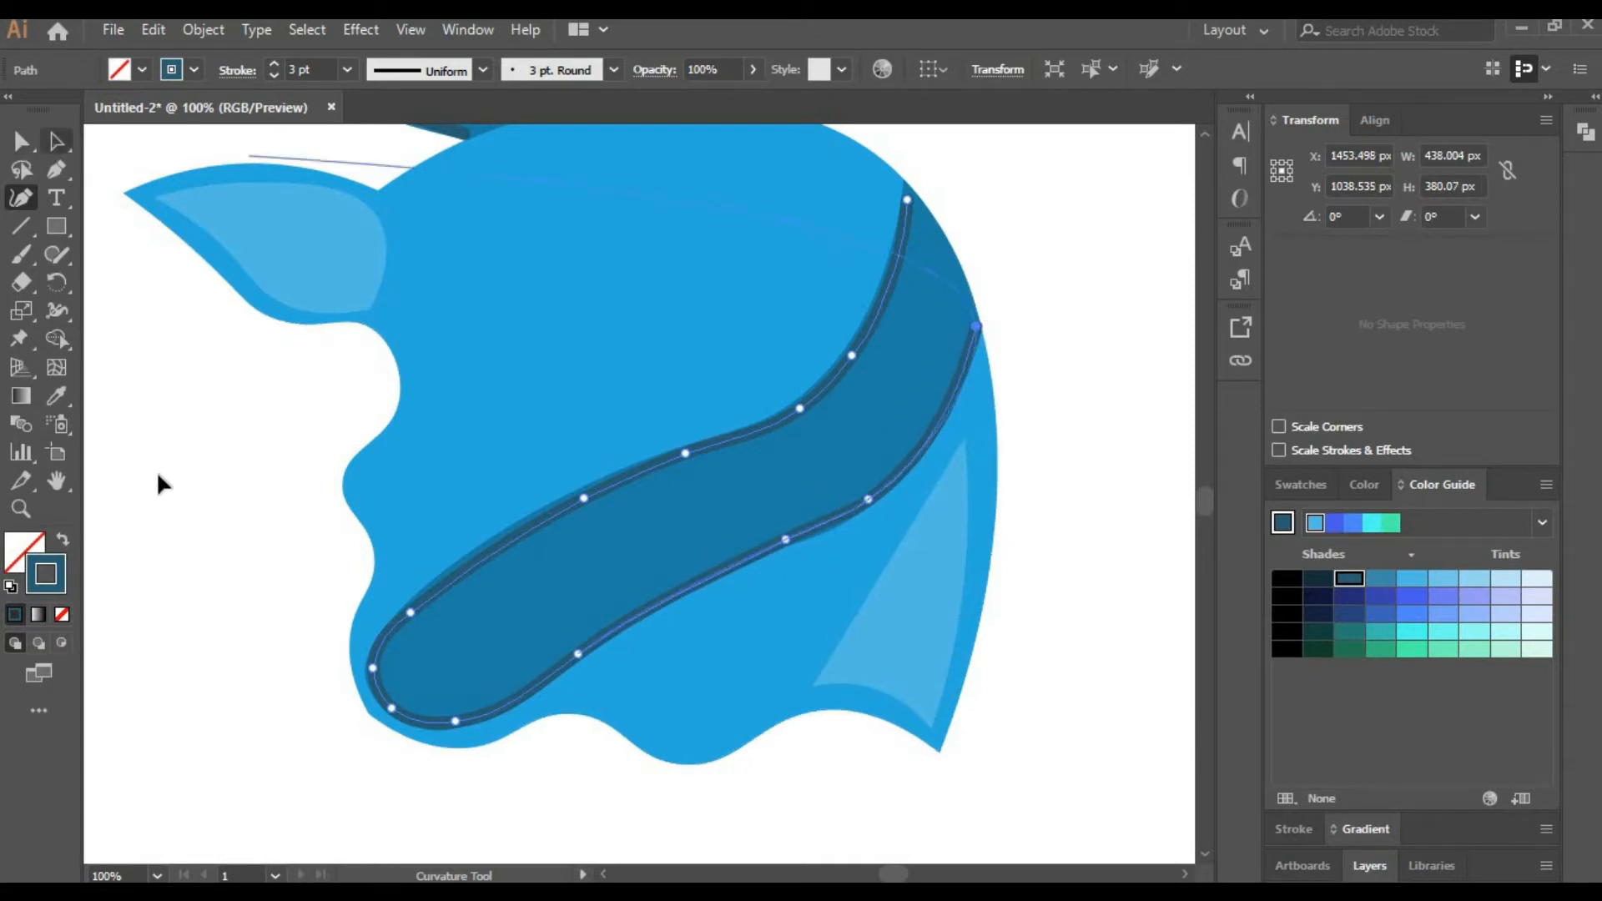
{"action": "left_click", "coordinate": [158, 472]}
{"action": "left_click", "coordinate": [544, 520]}
{"action": "left_click", "coordinate": [18, 199]}
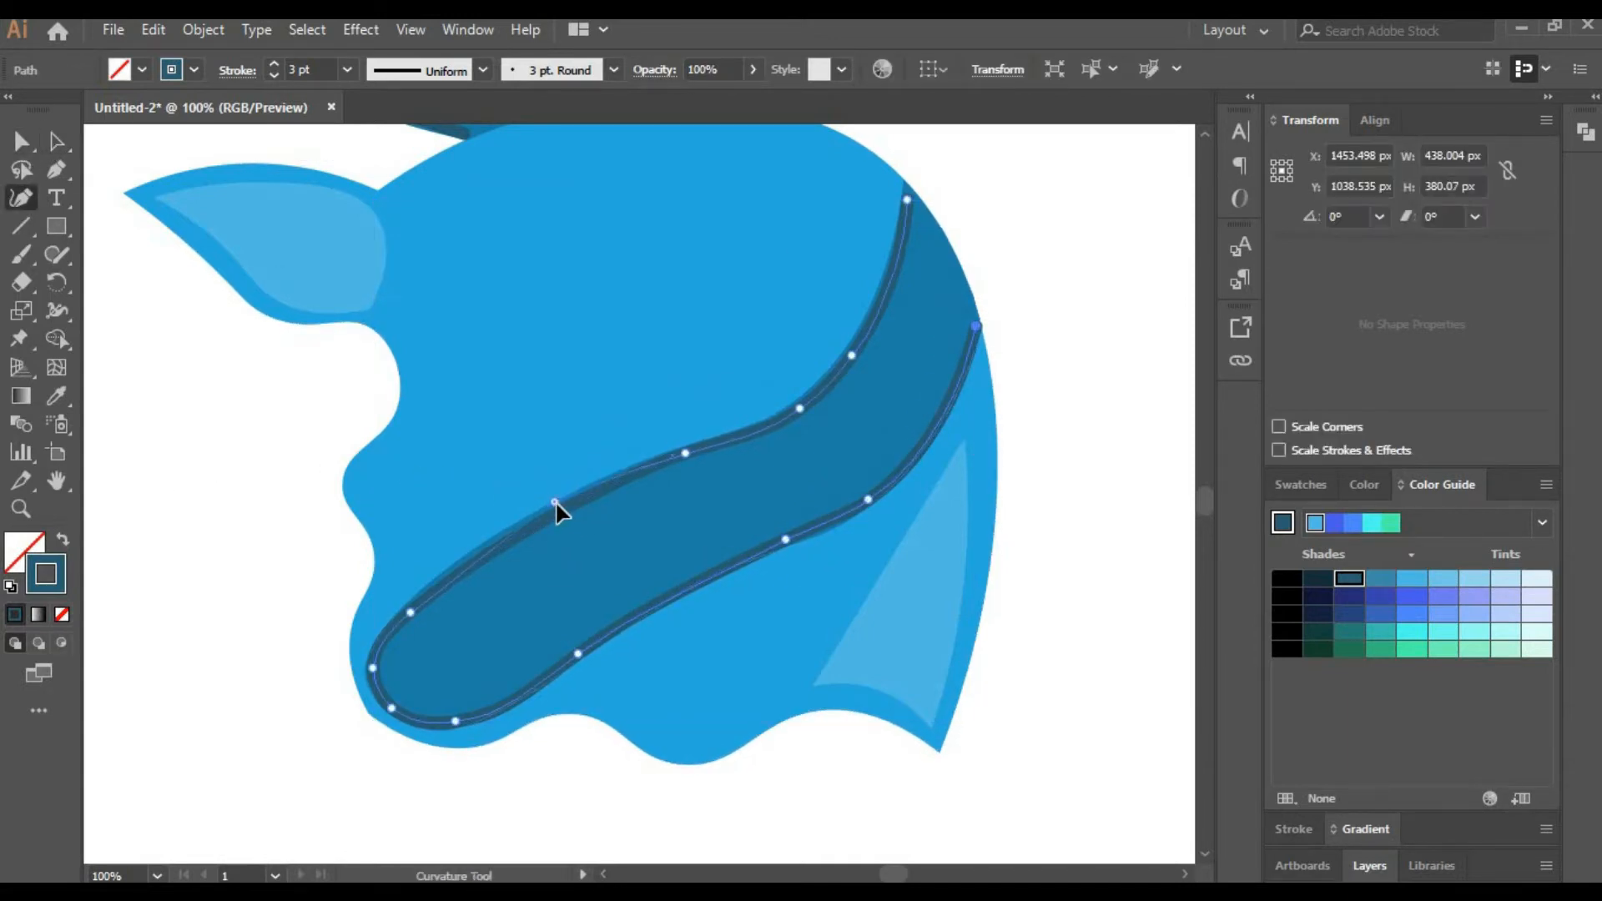
{"action": "left_click_drag", "start_coordinate": [554, 500], "coordinate": [557, 504]}
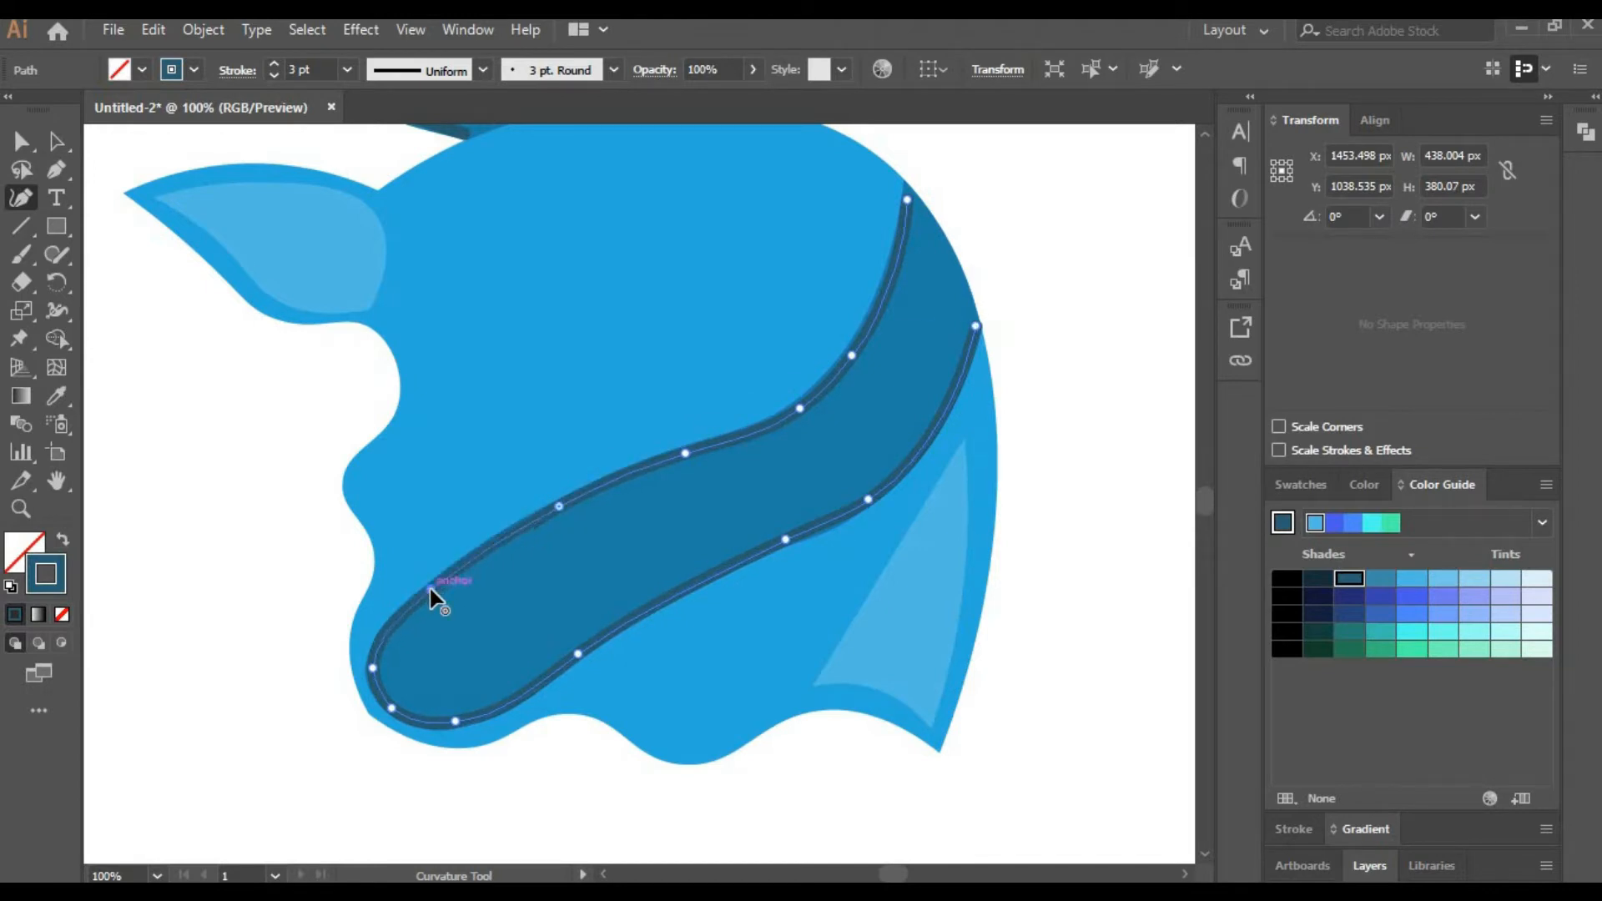
{"action": "left_click", "coordinate": [55, 143]}
{"action": "left_click", "coordinate": [221, 499]}
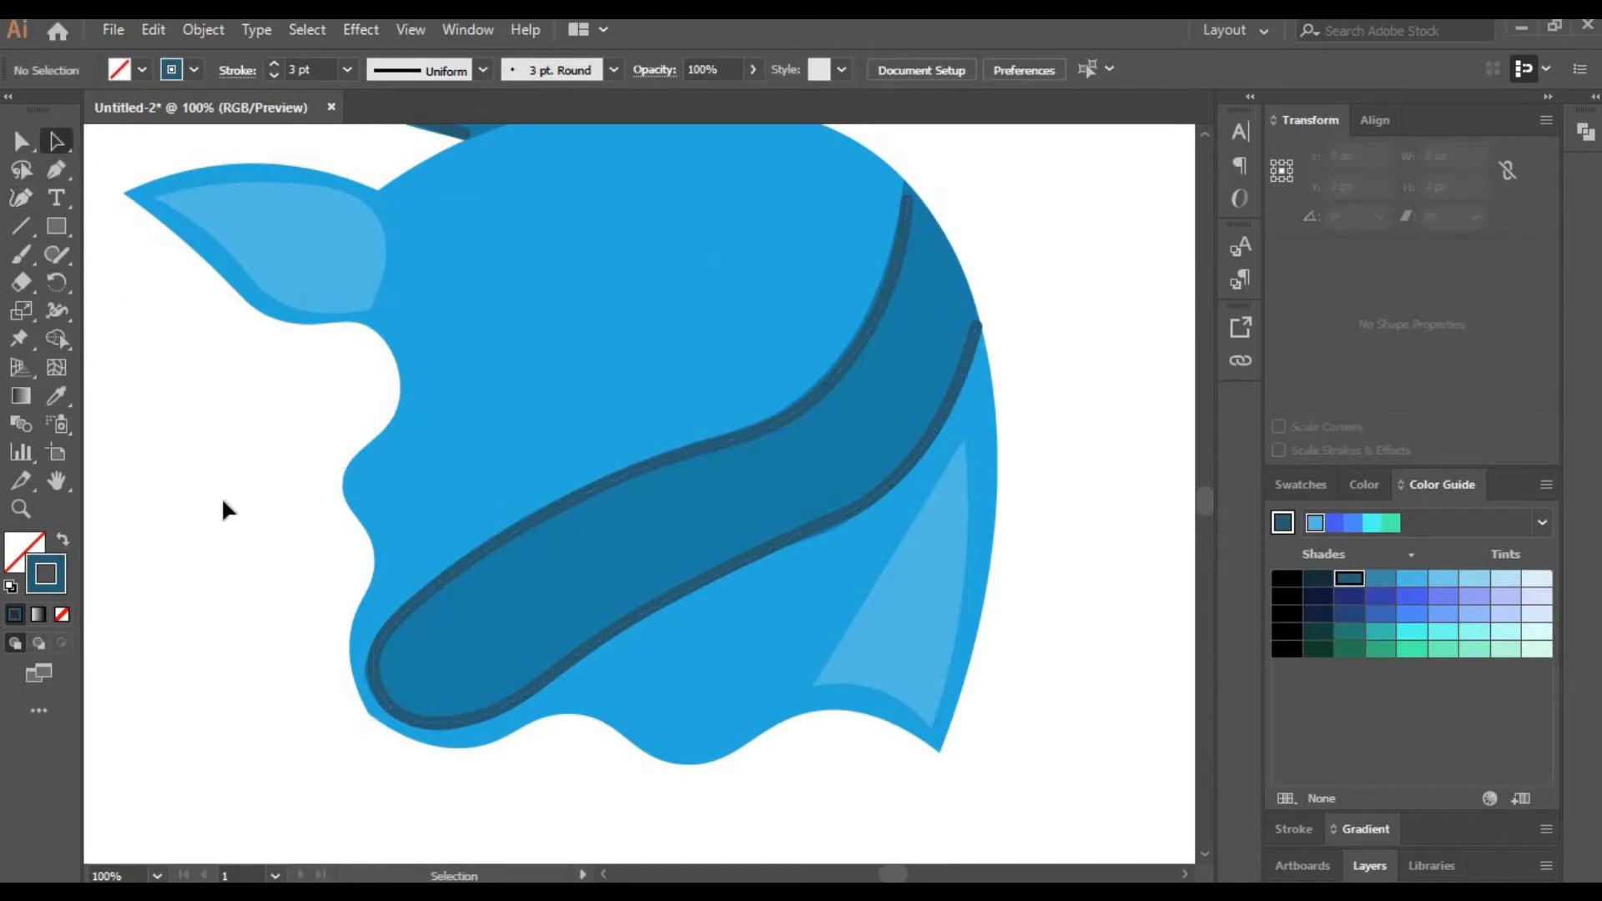
Widen the light blue highlight on the garment's pointed back flap by moving its inner corner towards the body.
{"action": "scroll", "coordinate": [615, 278], "scroll_direction": "up", "scroll_amount": 3}
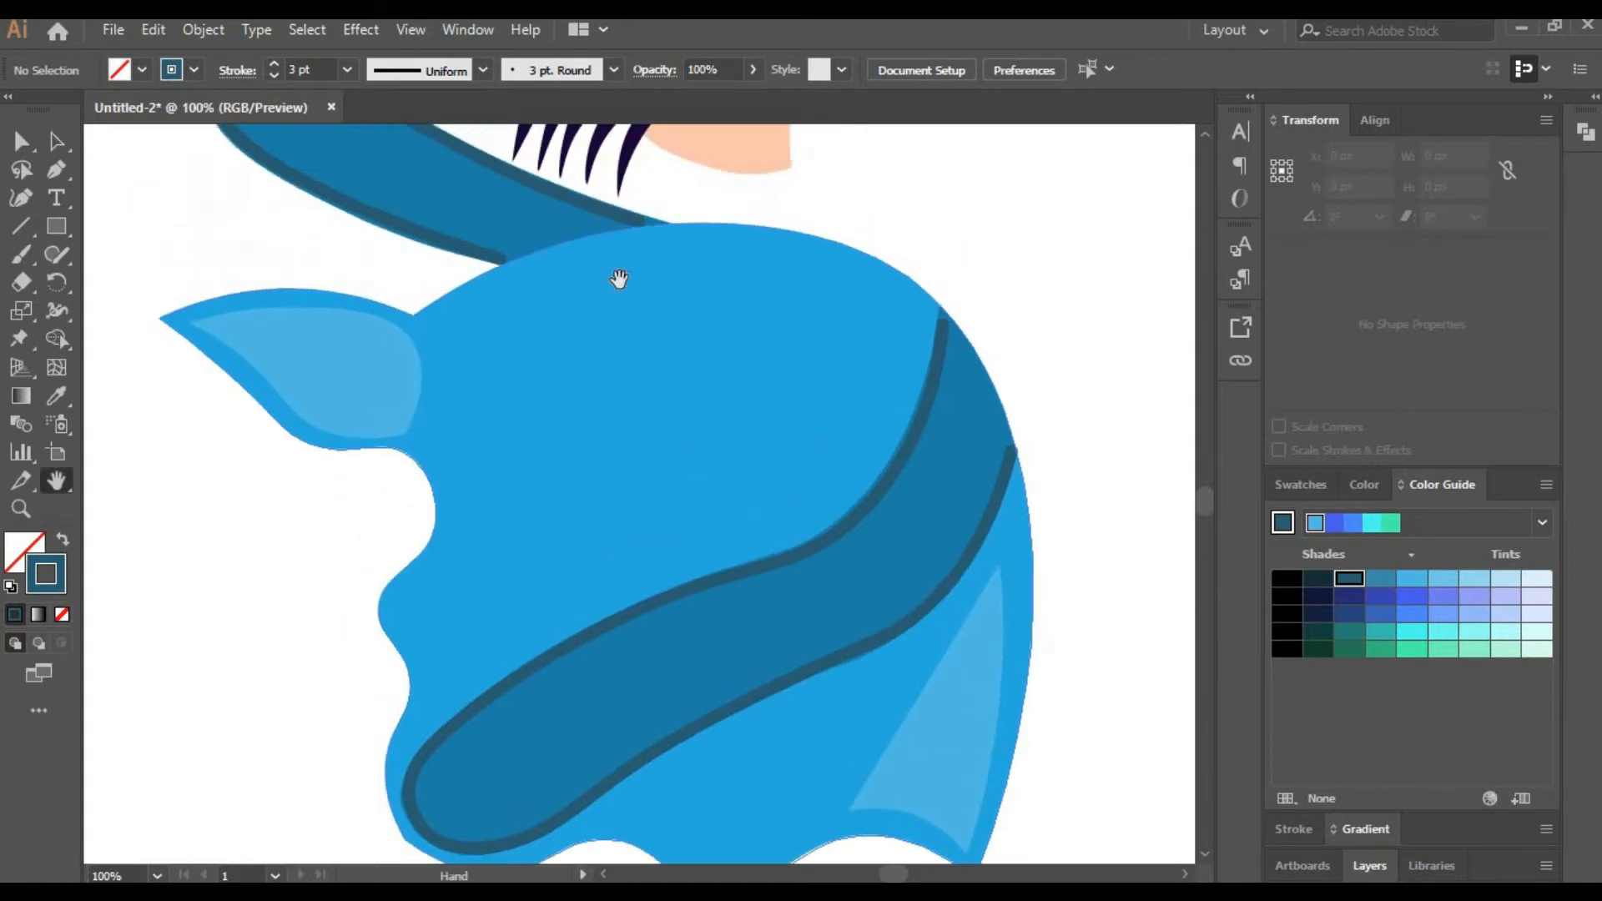
{"action": "left_click", "coordinate": [304, 358]}
{"action": "mouse_move", "coordinate": [428, 442]}
{"action": "left_mouse_down"}
{"action": "mouse_move", "coordinate": [465, 454]}
{"action": "mouse_move", "coordinate": [447, 442]}
{"action": "left_mouse_up"}
{"action": "left_click", "coordinate": [317, 190]}
{"action": "left_click", "coordinate": [188, 209]}
Draw a 41 × 51 px rectangle for the neck between the jaw and the top of the body.
{"action": "key", "text": "space"}
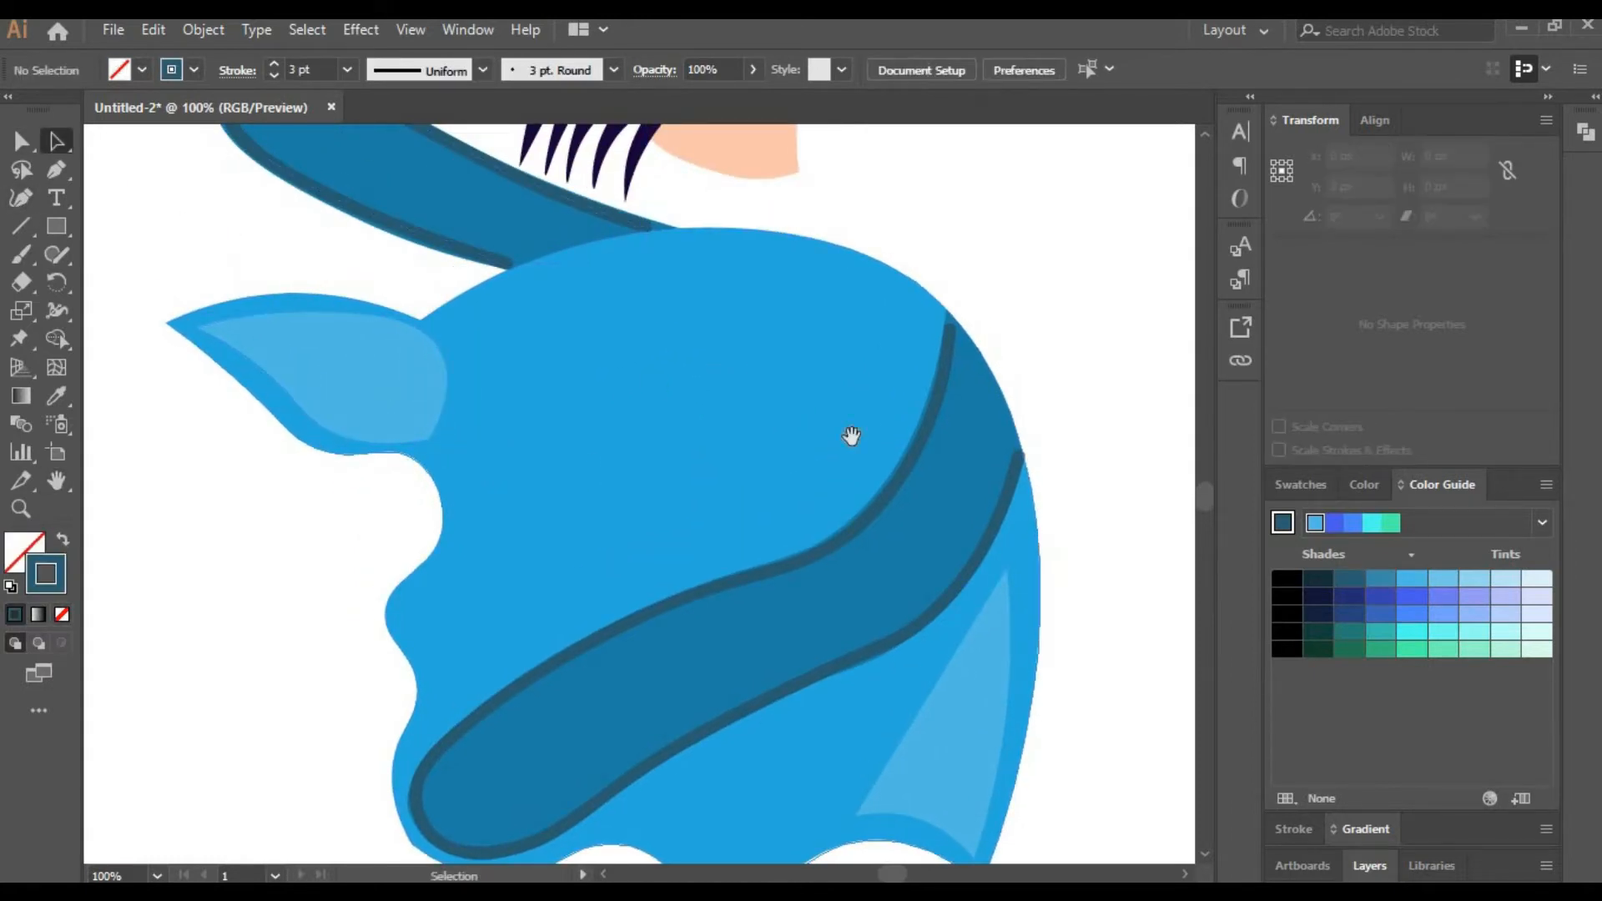
{"action": "left_click_drag", "start_coordinate": [781, 812], "coordinate": [722, 490]}
{"action": "left_click", "coordinate": [148, 874]}
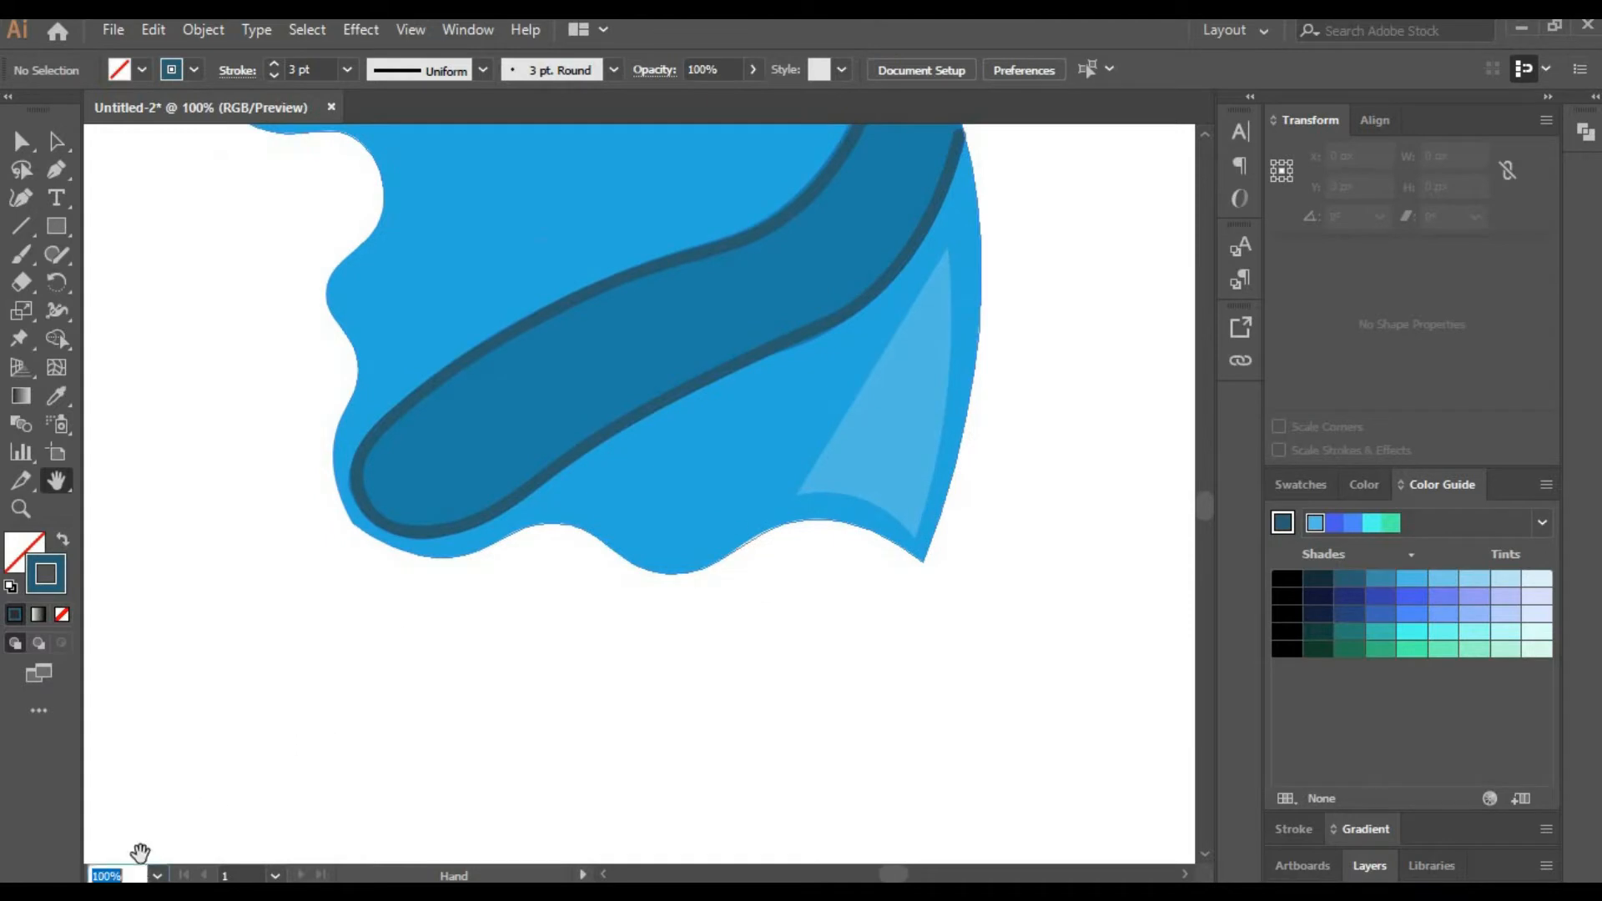
{"action": "type", "text": "50"}
{"action": "key", "text": "Return"}
{"action": "left_click_drag", "start_coordinate": [514, 562], "coordinate": [525, 699]}
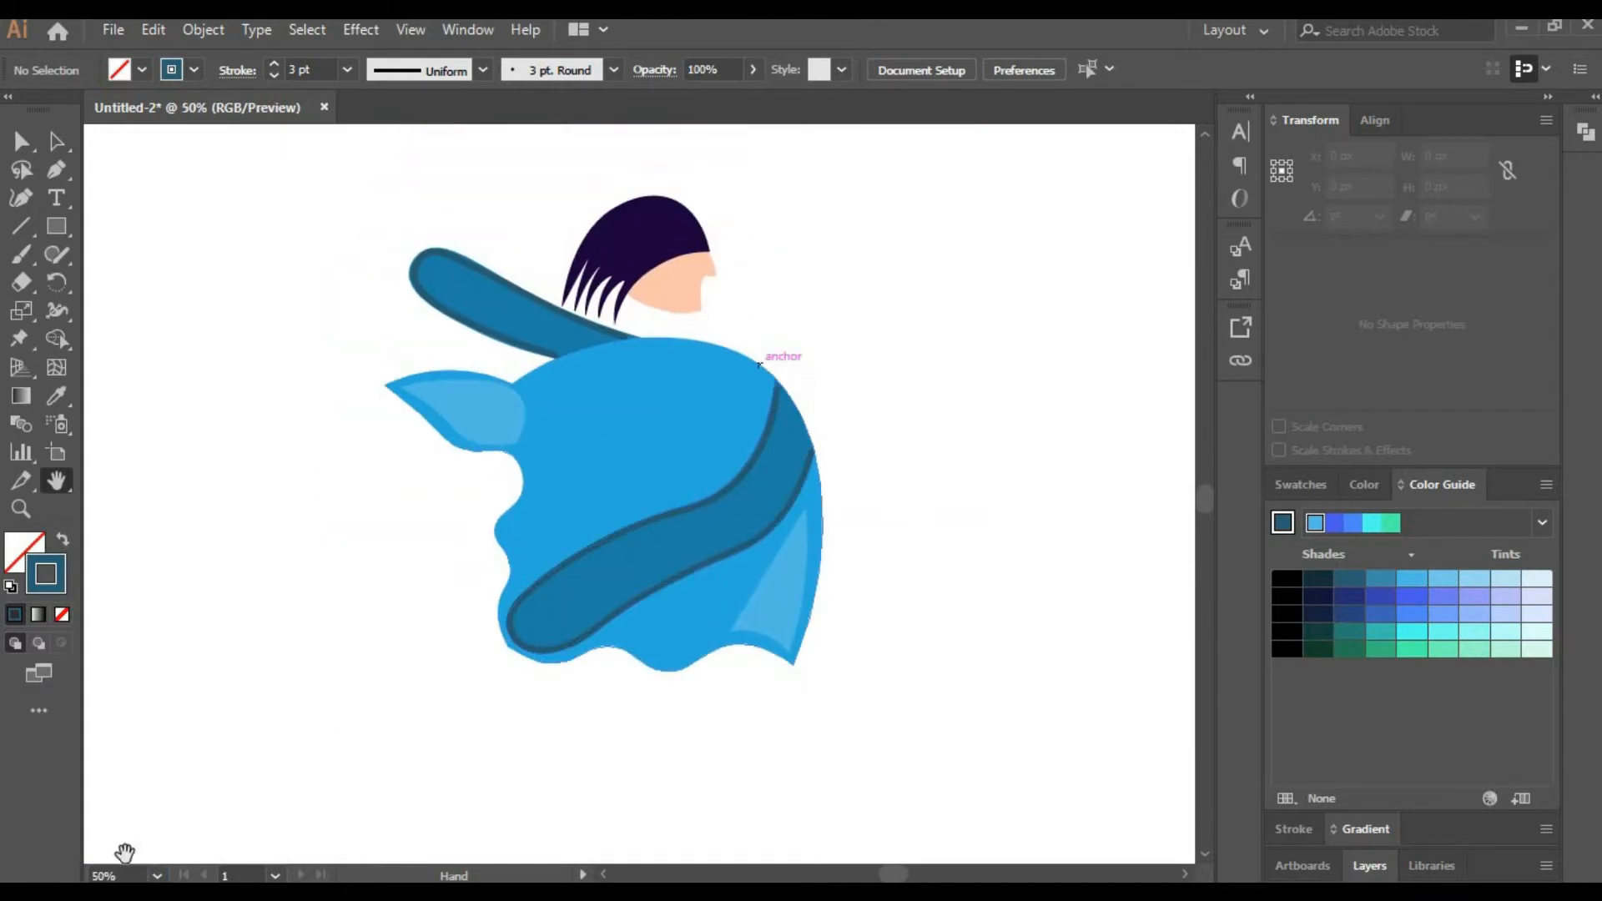
{"action": "key", "text": "Return"}
{"action": "scroll", "coordinate": [339, 673], "scroll_direction": "up", "scroll_amount": 5}
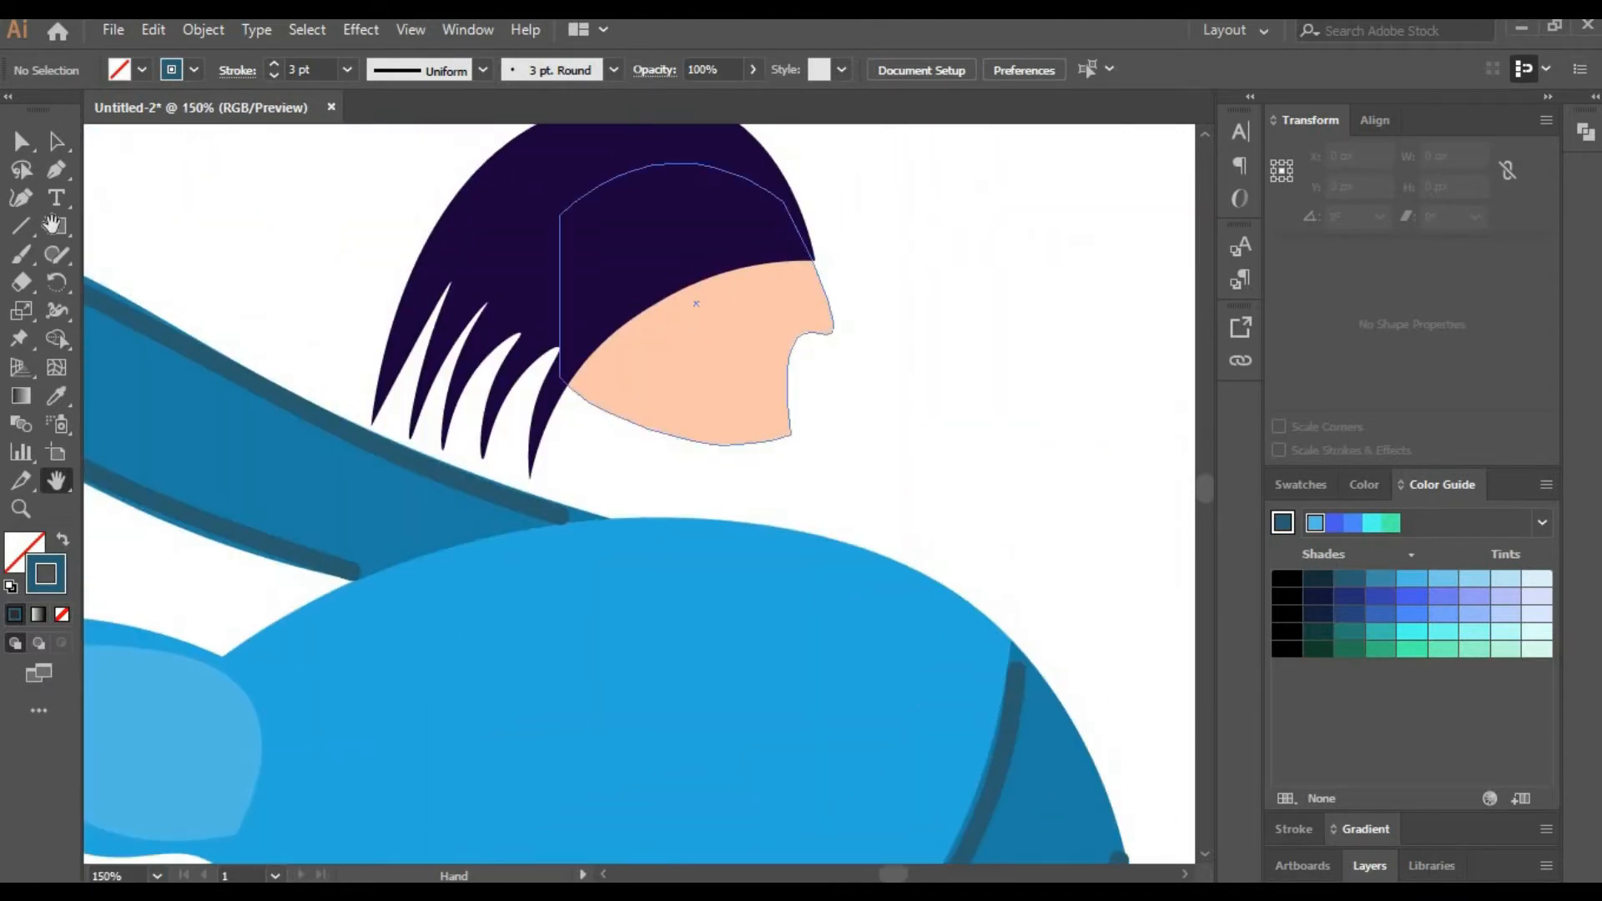
{"action": "key", "text": "m"}
{"action": "left_click_drag", "start_coordinate": [647, 430], "coordinate": [735, 542]}
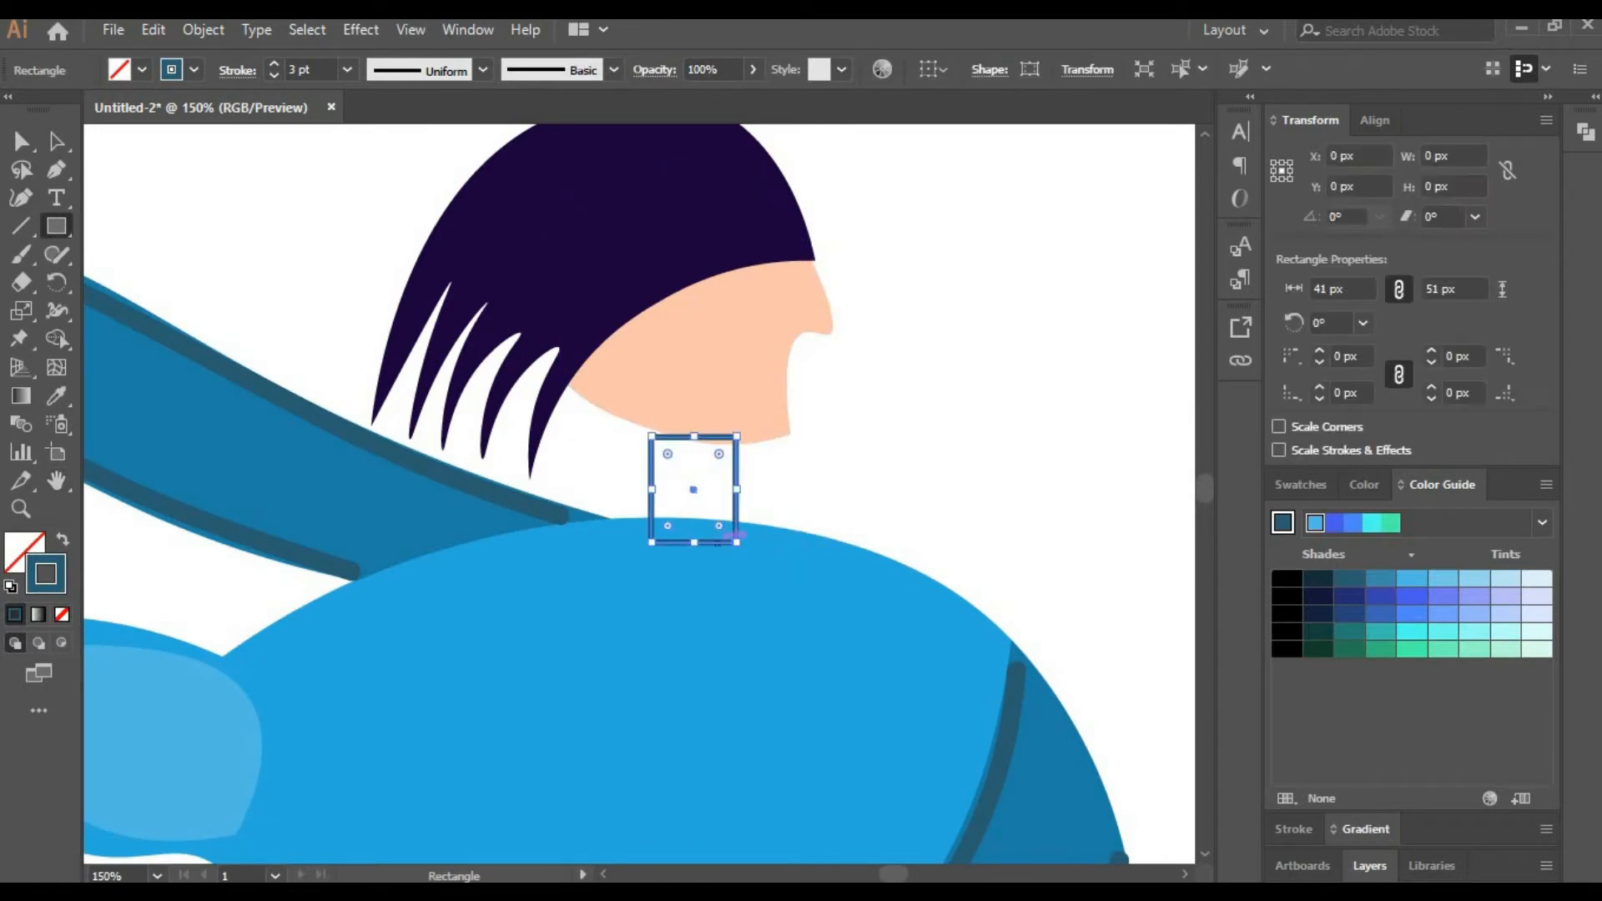
Give the neck rectangle the face's skin-tone fill with no stroke.
{"action": "key", "text": "a"}
{"action": "left_click", "coordinate": [1300, 484]}
{"action": "left_click", "coordinate": [56, 396]}
{"action": "left_click", "coordinate": [759, 334]}
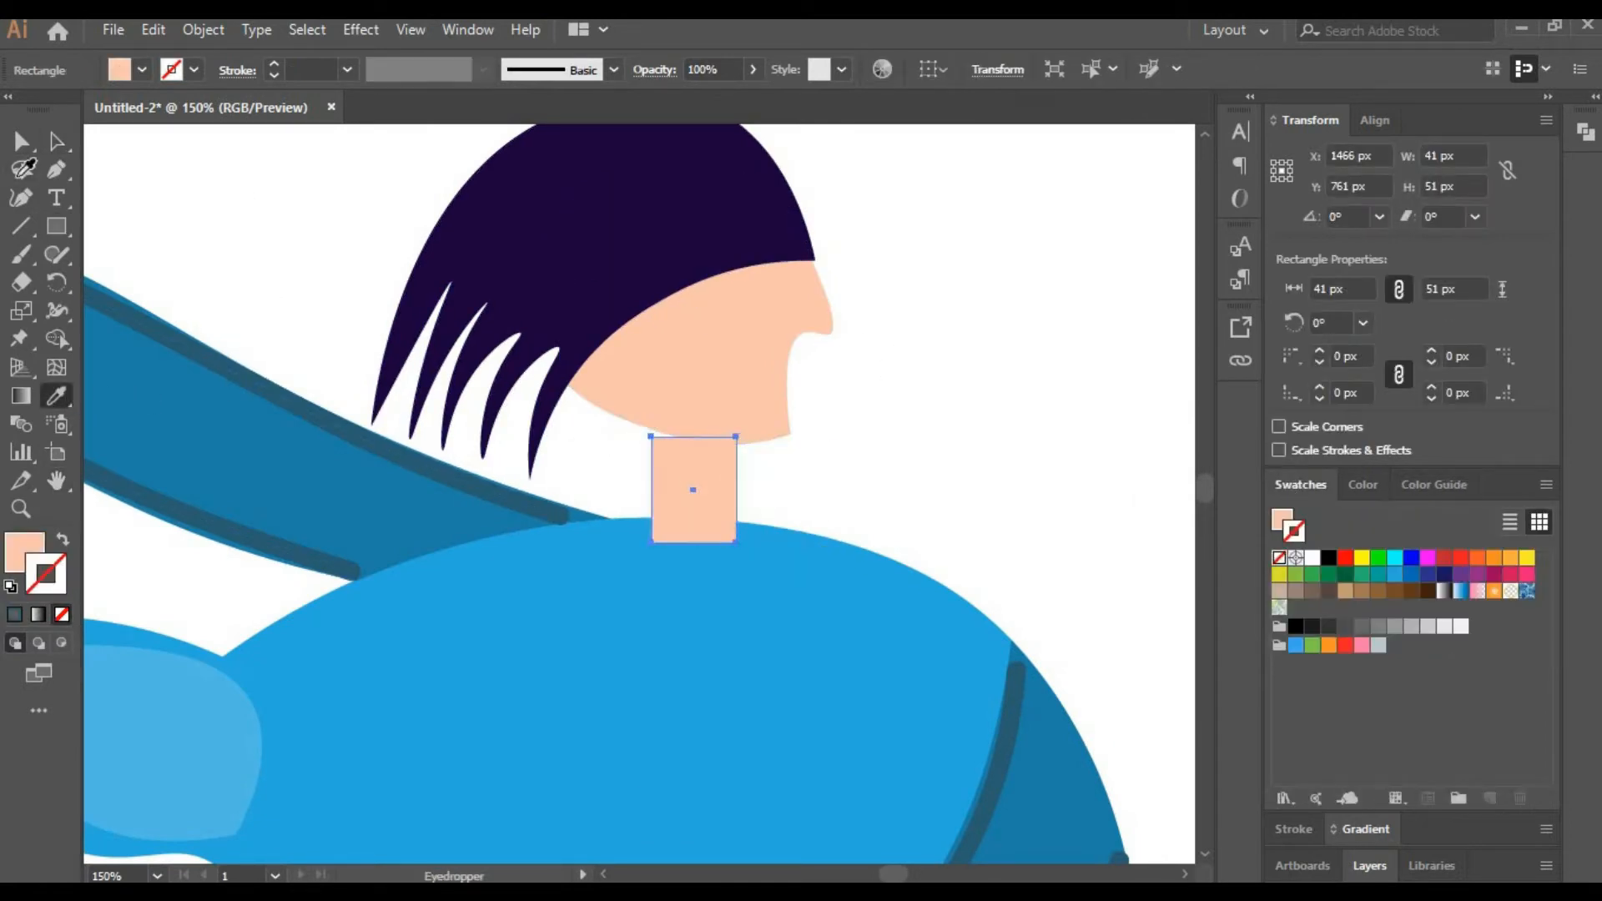
Reshape the neck with its top corners inside the jaw, curved front and back sides, and a wider base inside the body.
{"action": "left_click", "coordinate": [56, 142]}
{"action": "left_click", "coordinate": [22, 198]}
{"action": "left_click_drag", "start_coordinate": [736, 436], "coordinate": [743, 422]}
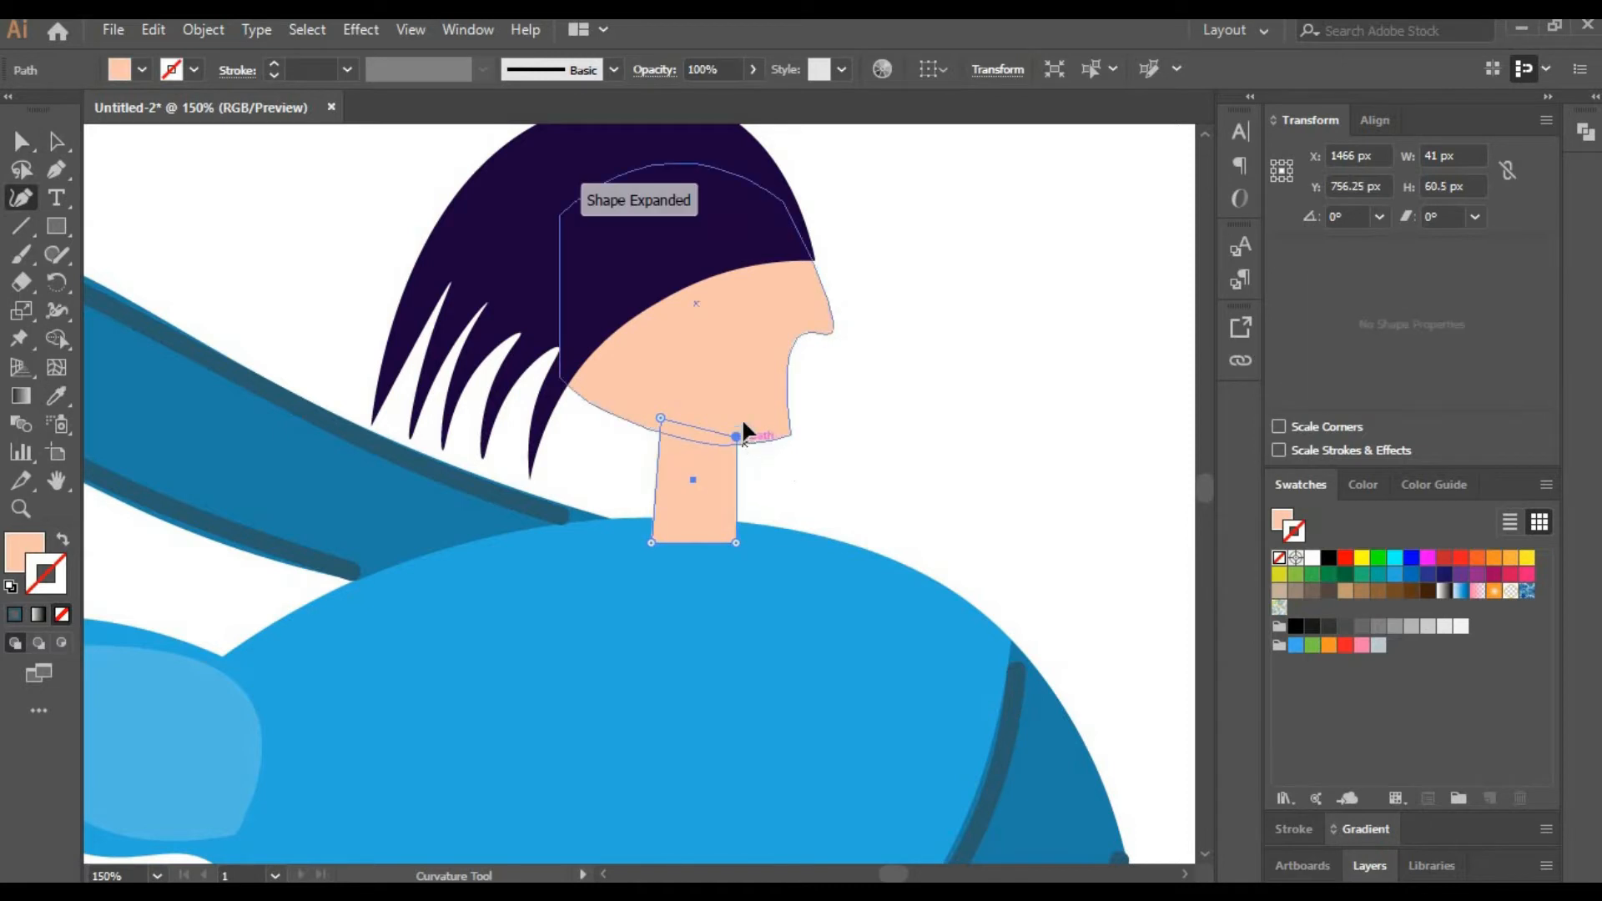
{"action": "left_click_drag", "start_coordinate": [739, 479], "coordinate": [763, 471]}
{"action": "left_click_drag", "start_coordinate": [655, 479], "coordinate": [677, 478]}
{"action": "left_click_drag", "start_coordinate": [735, 543], "coordinate": [741, 548]}
{"action": "left_click_drag", "start_coordinate": [632, 545], "coordinate": [641, 547]}
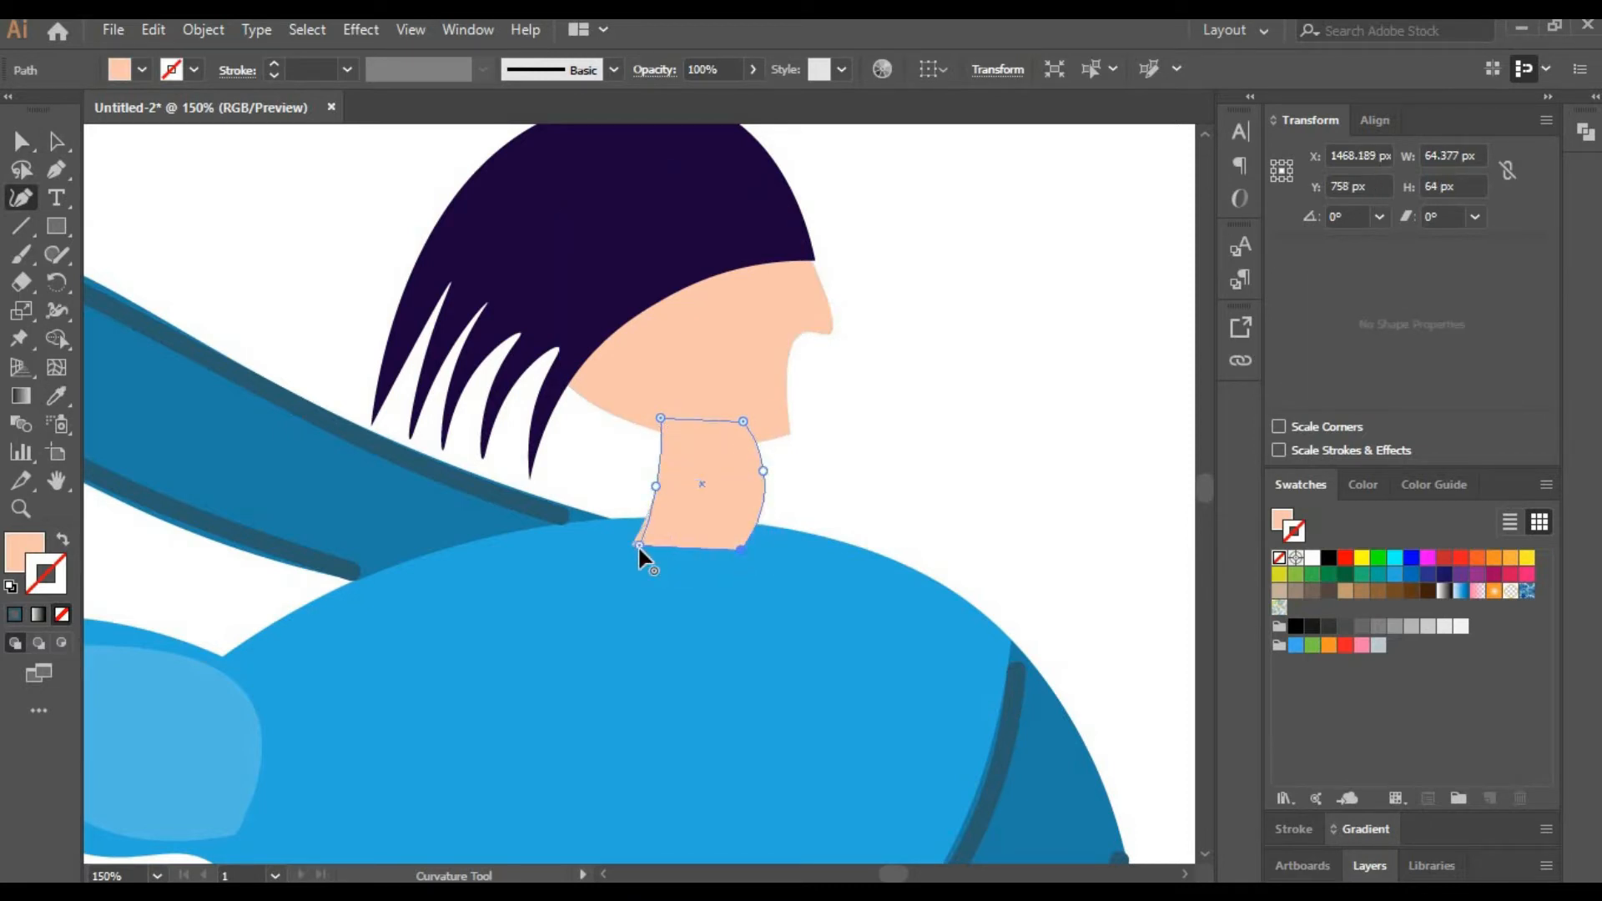
Send the neck behind the face and garment, and shift it slightly towards the back of the head.
{"action": "left_click", "coordinate": [56, 142]}
{"action": "right_click", "coordinate": [688, 468]}
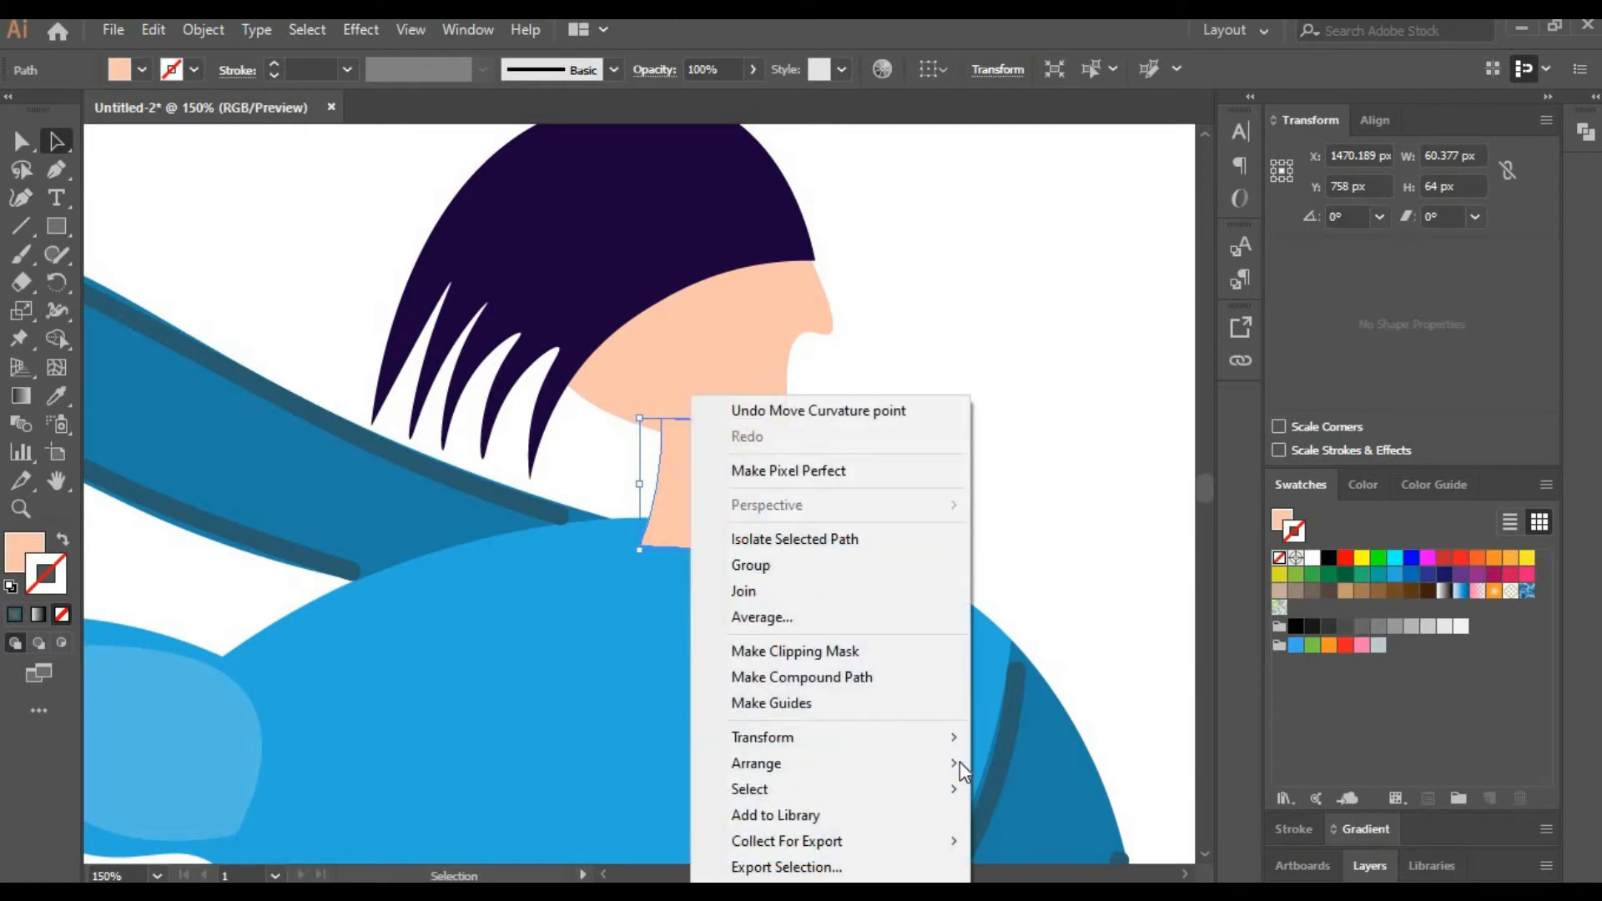
{"action": "mouse_move", "coordinate": [955, 762]}
{"action": "left_click", "coordinate": [1073, 838]}
{"action": "left_click_drag", "start_coordinate": [727, 483], "coordinate": [722, 483]}
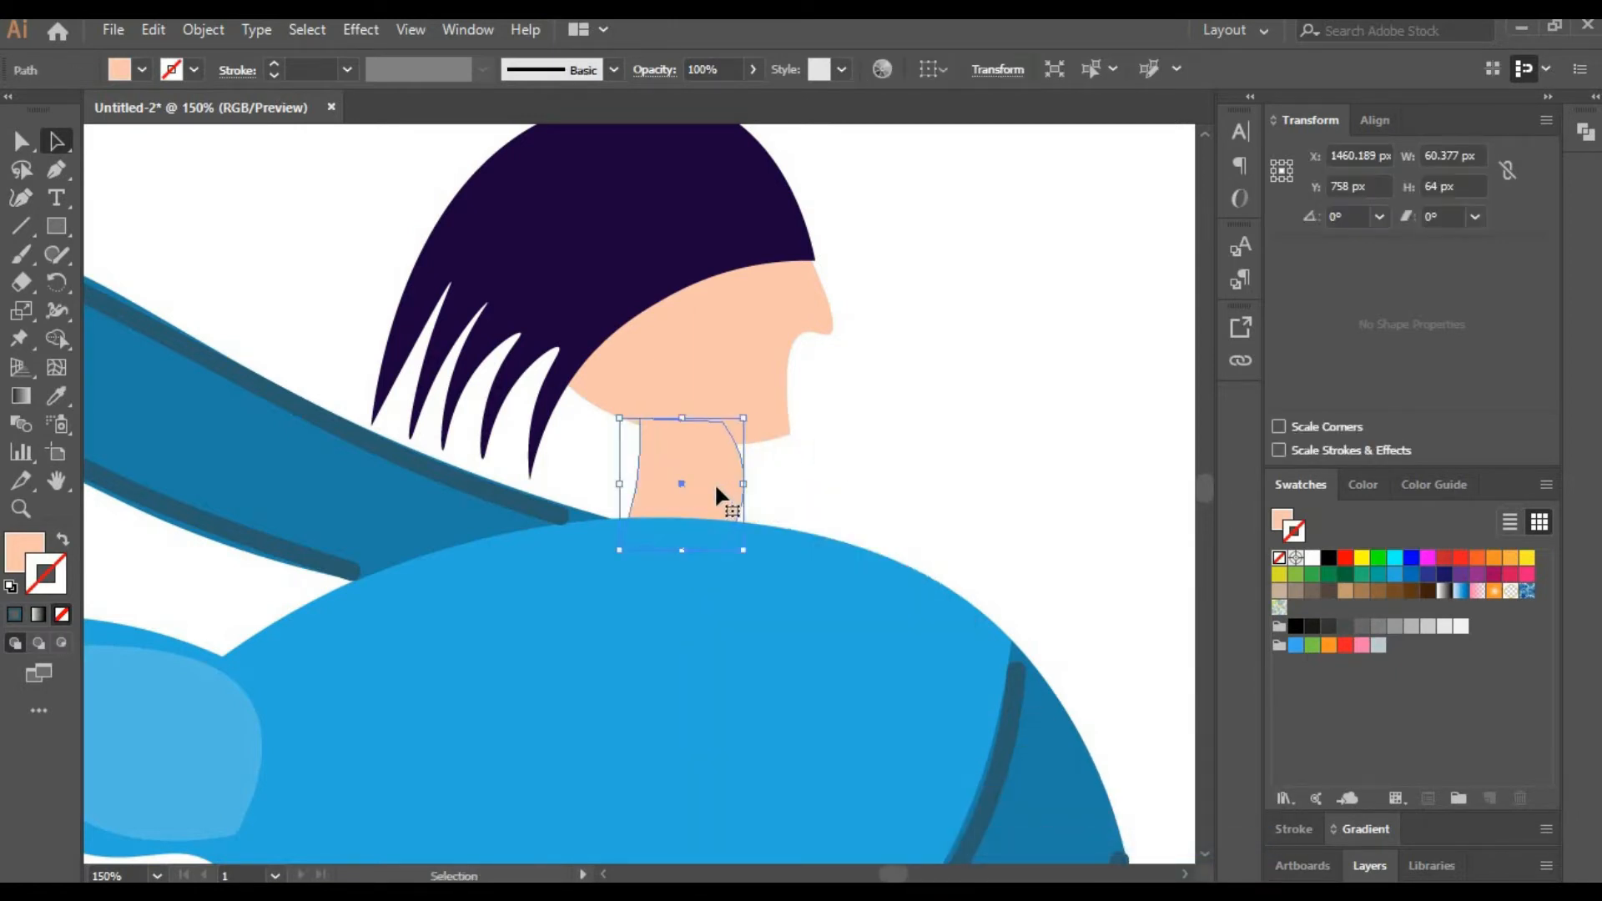
{"action": "left_click", "coordinate": [832, 506]}
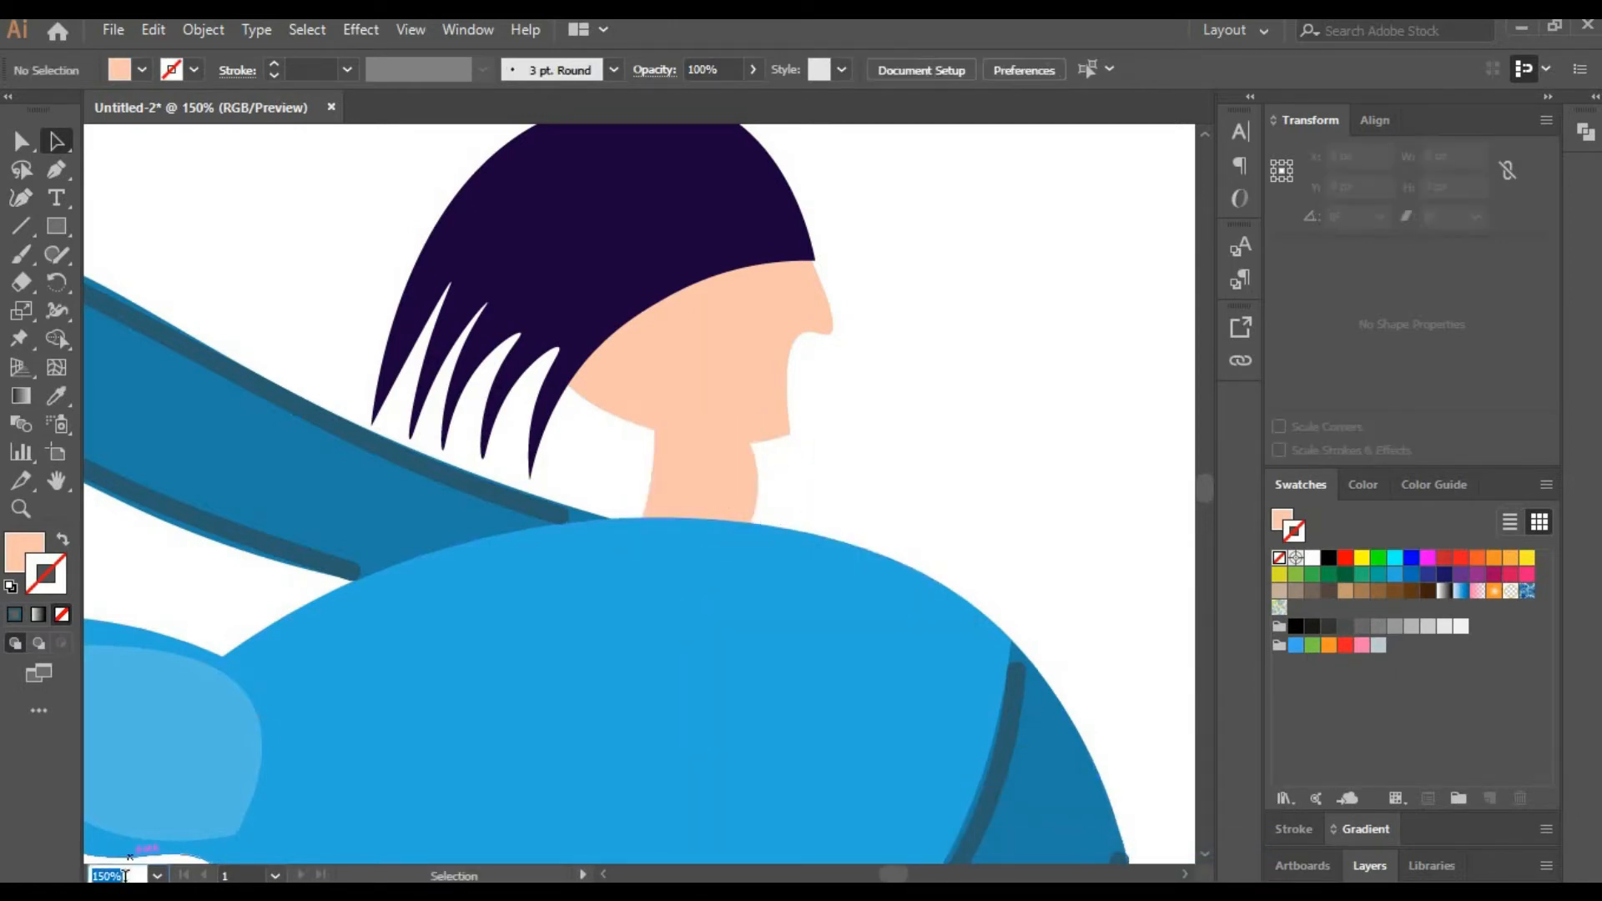
Draw a small curved shadow shape about 18 × 26 px inside the nose, from the bridge to the nostril's underside.
{"action": "left_click", "coordinate": [125, 876]}
{"action": "type", "text": "200"}
{"action": "key", "text": "Return"}
{"action": "key", "text": "space"}
{"action": "left_click_drag", "start_coordinate": [797, 486], "coordinate": [759, 655]}
{"action": "left_click", "coordinate": [22, 255]}
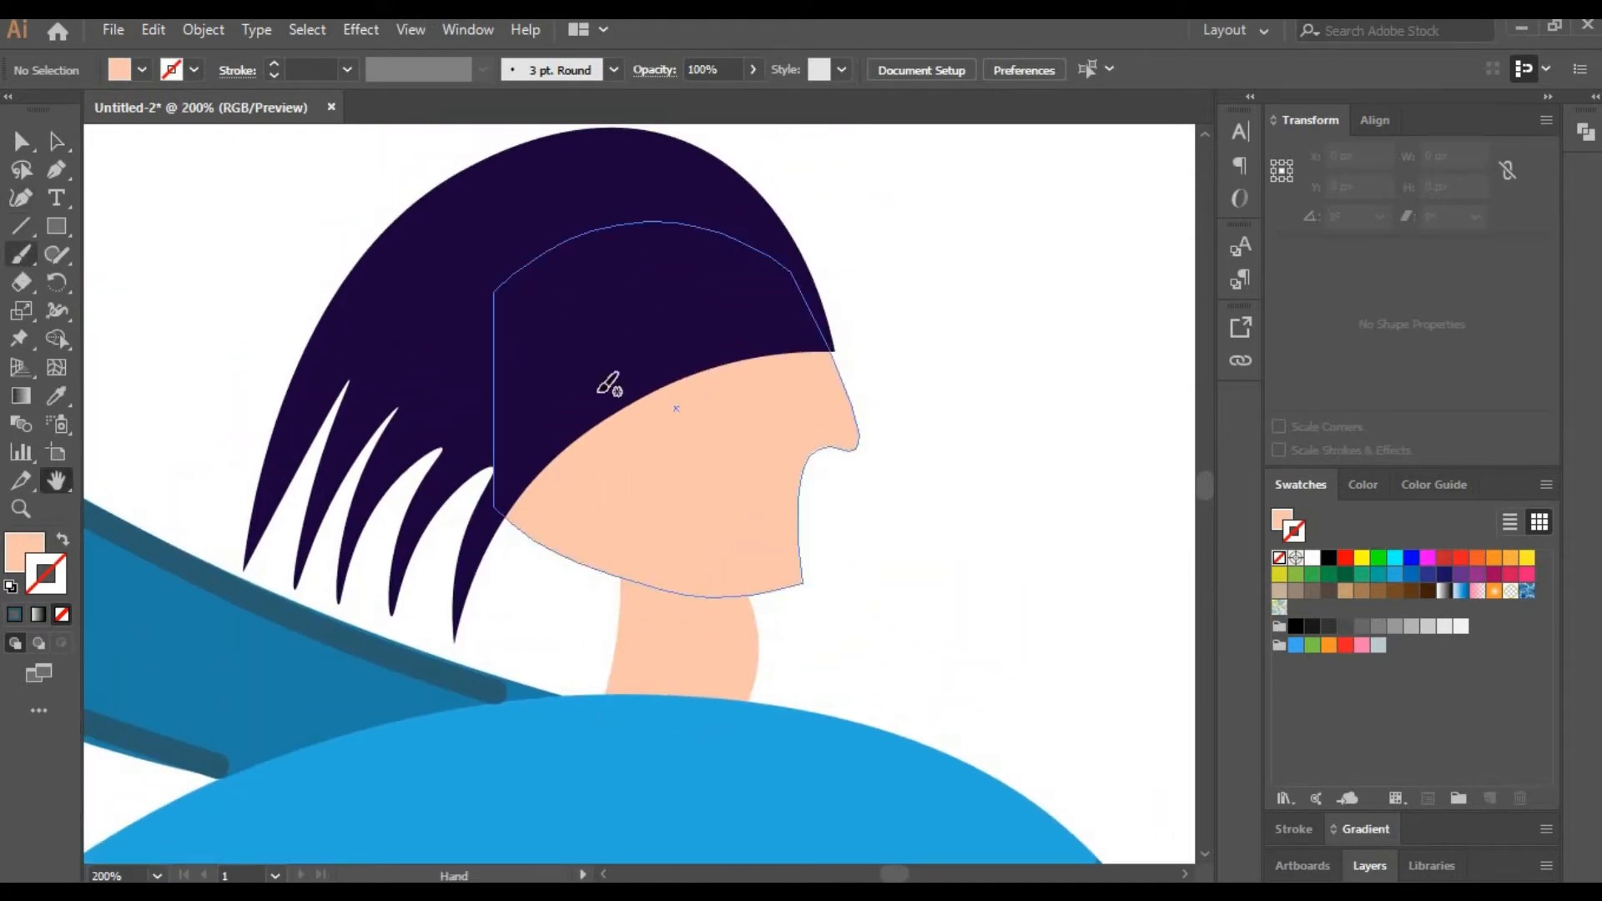
{"action": "left_click", "coordinate": [20, 199]}
{"action": "left_click", "coordinate": [831, 383]}
{"action": "left_click", "coordinate": [842, 407]}
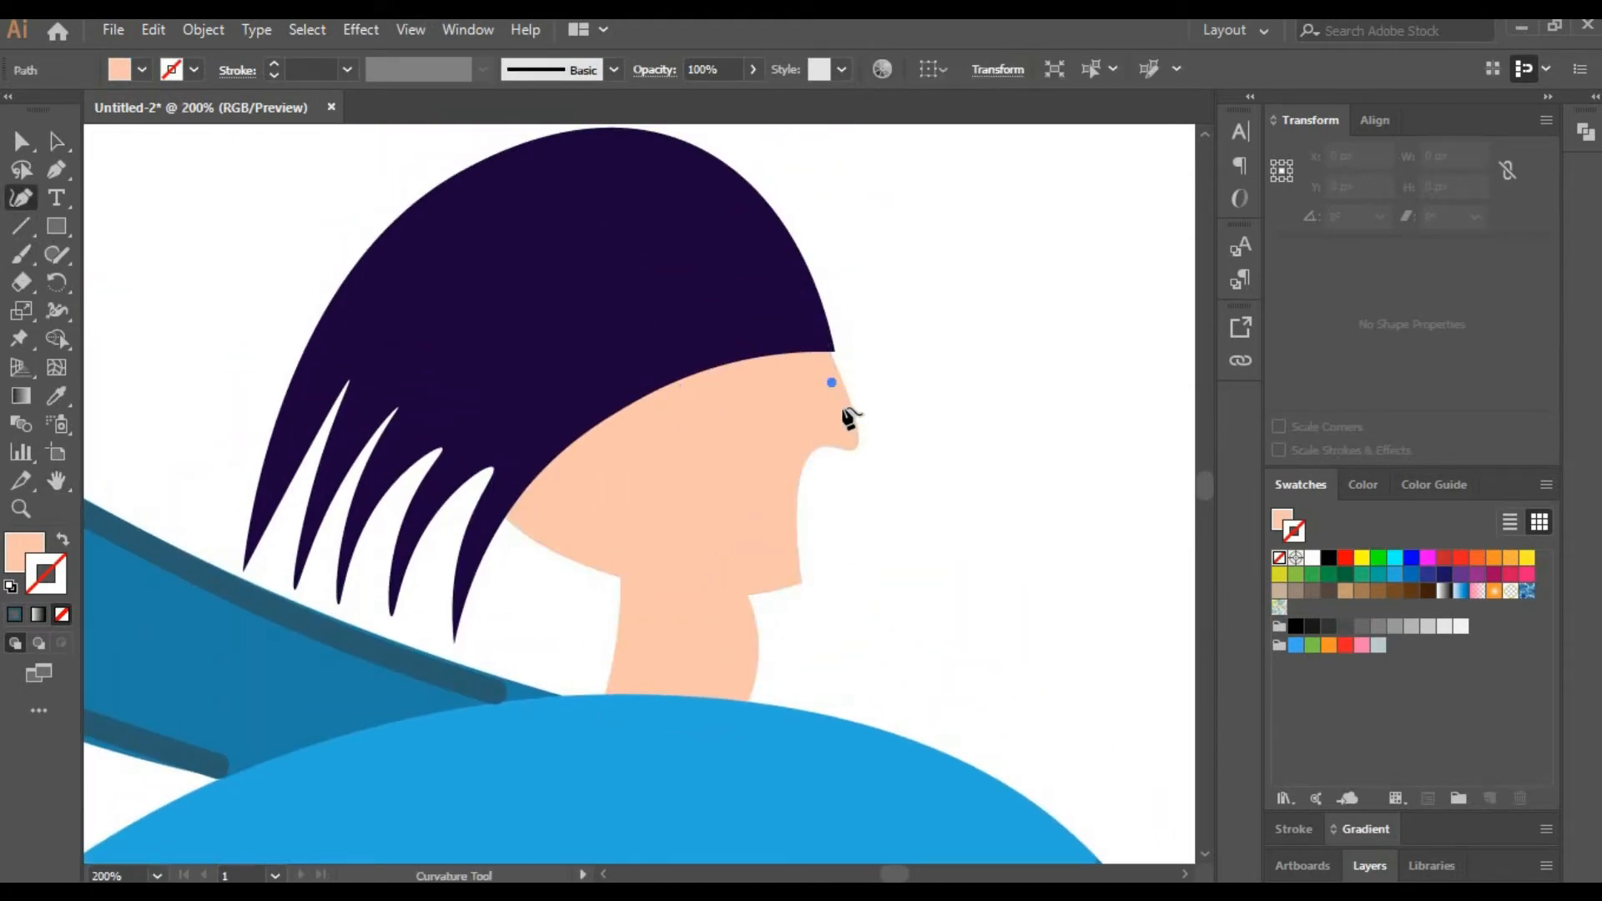
{"action": "left_click", "coordinate": [845, 429]}
{"action": "left_click", "coordinate": [828, 429]}
{"action": "left_click", "coordinate": [804, 441]}
{"action": "left_click_drag", "start_coordinate": [800, 447], "coordinate": [798, 453]}
Fill the nose shadow with a salmon-orange shade derived from the orange swatch.
{"action": "left_click", "coordinate": [57, 142]}
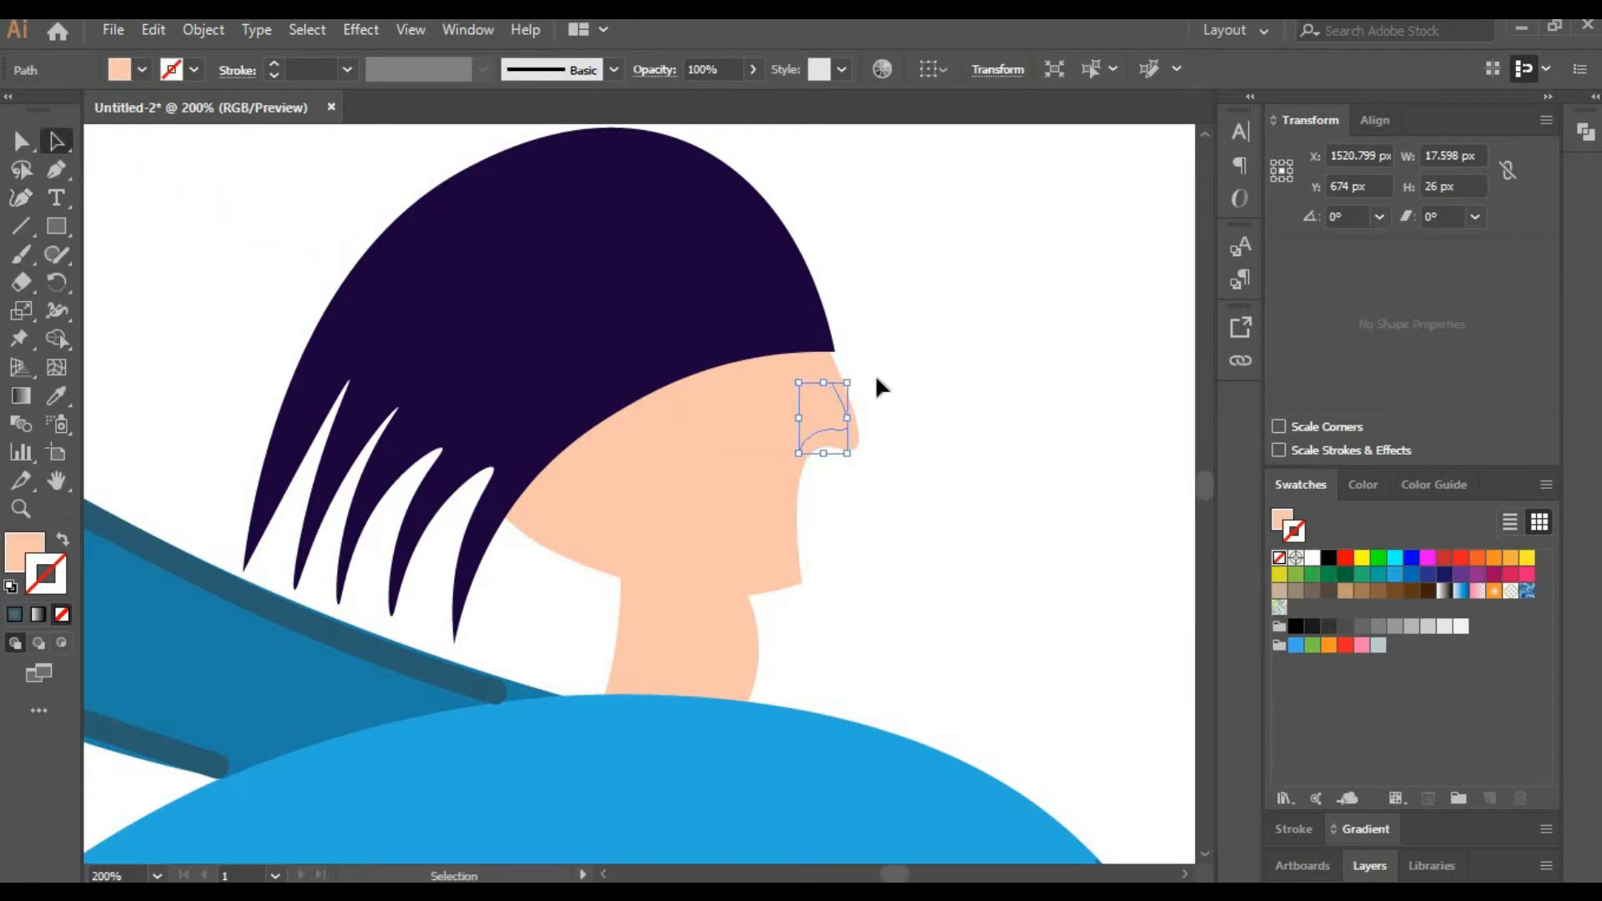
{"action": "left_click", "coordinate": [1511, 557]}
{"action": "left_click", "coordinate": [1434, 484]}
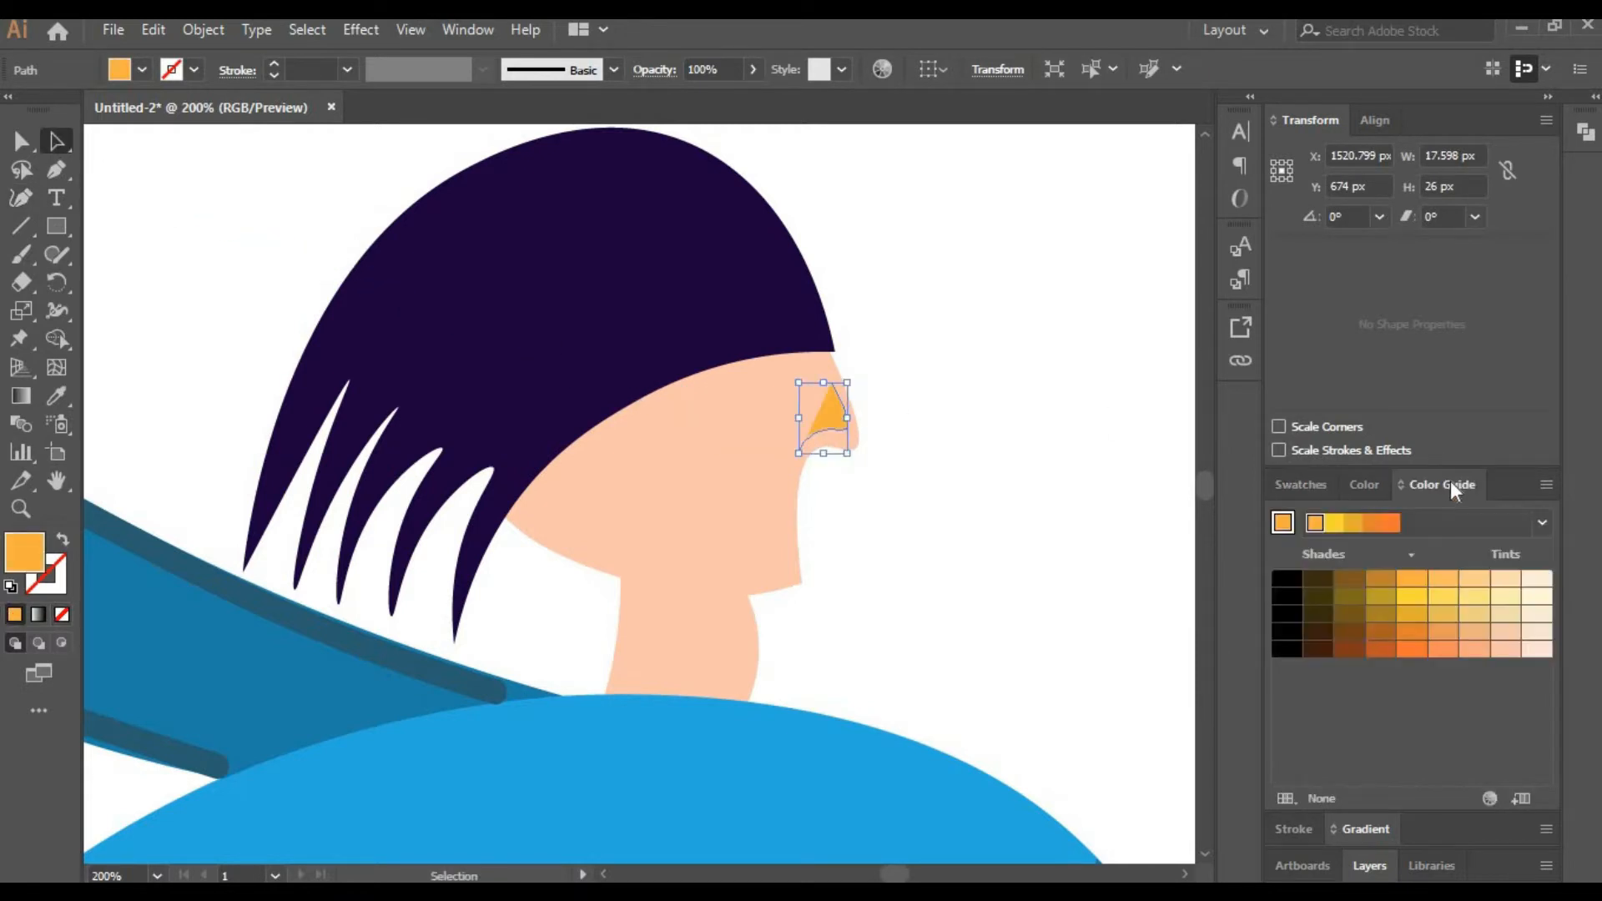
{"action": "left_click", "coordinate": [1443, 649]}
{"action": "left_click", "coordinate": [957, 450]}
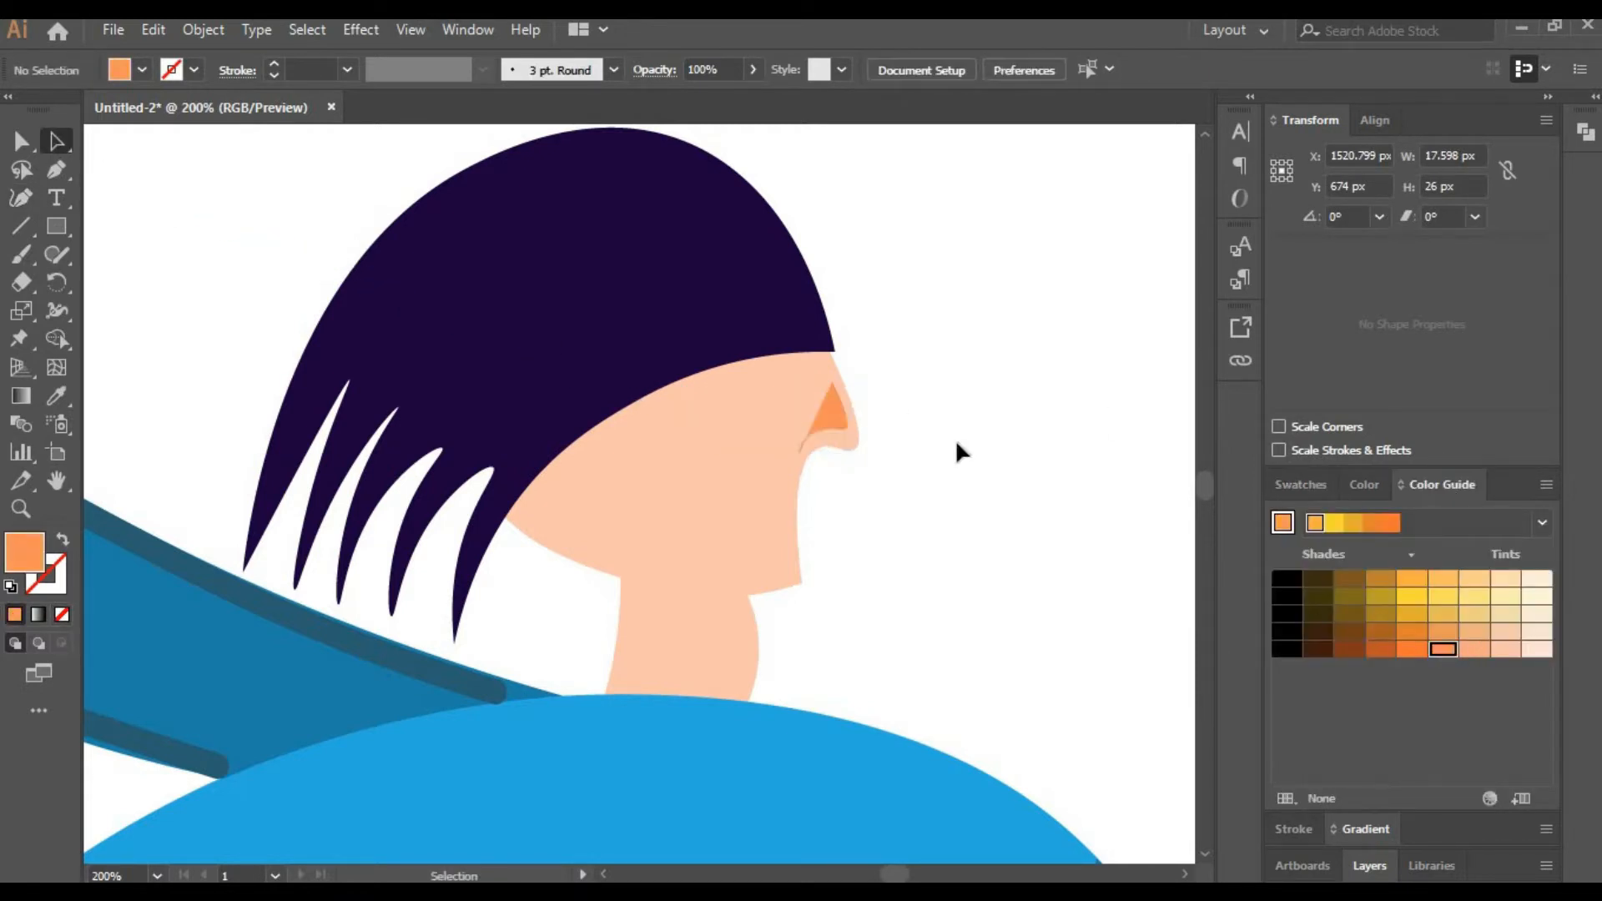
Bring the nose shadow's lower edge closer to the nose outline and lighten its fill to a softer peach-orange tint.
{"action": "left_click", "coordinate": [824, 416]}
{"action": "key", "text": "shift+grave"}
{"action": "left_click_drag", "start_coordinate": [805, 440], "coordinate": [825, 429]}
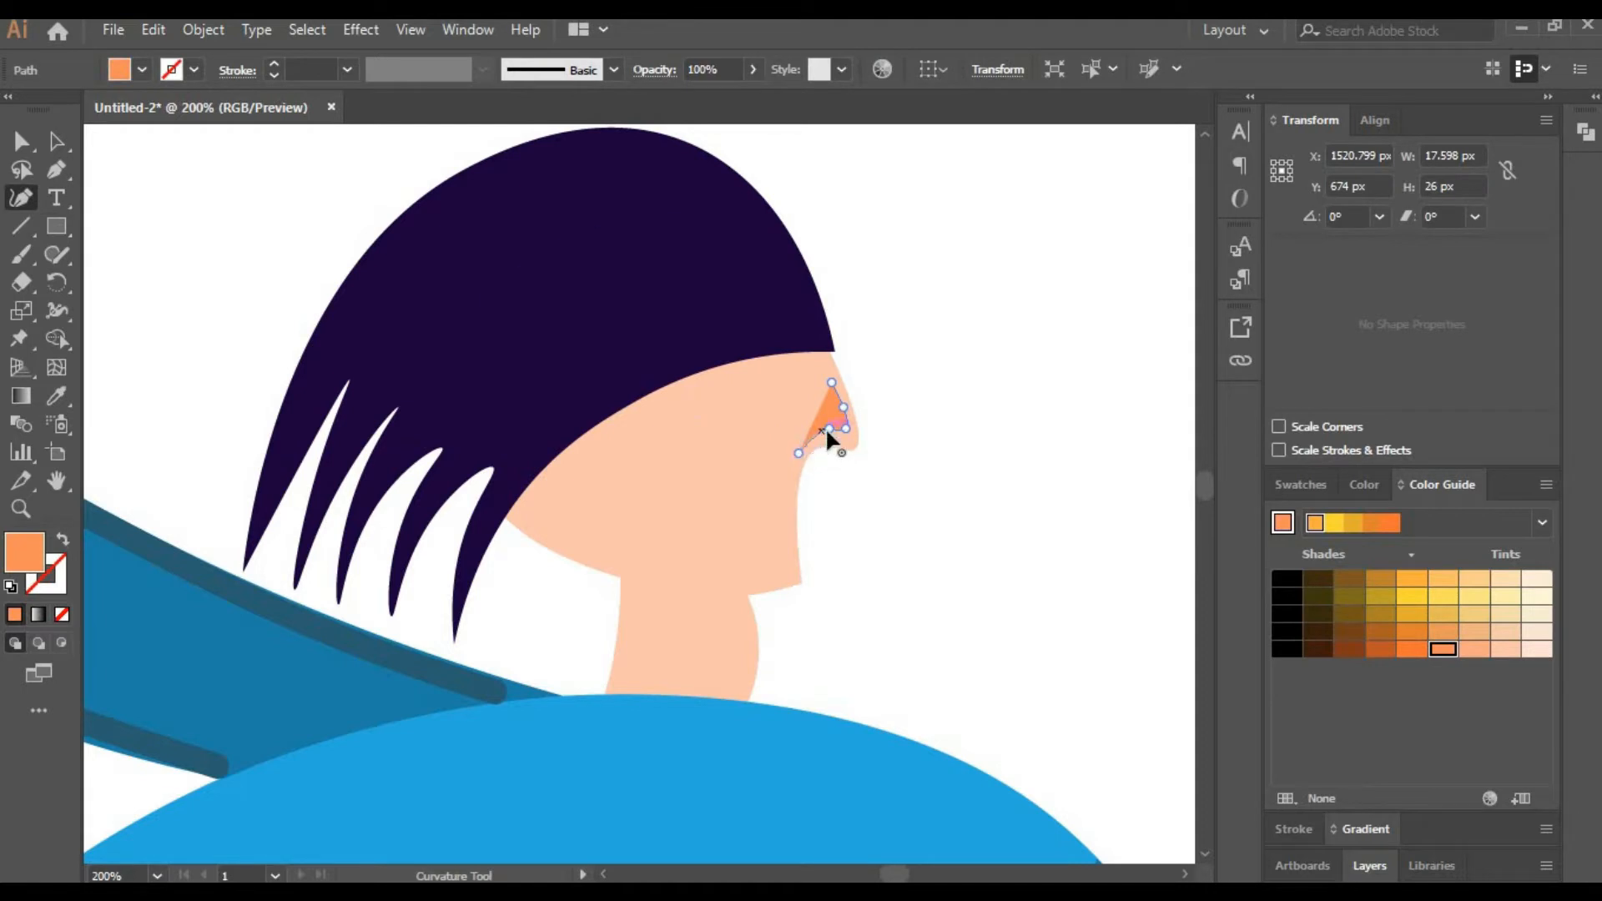
{"action": "left_click", "coordinate": [21, 140]}
{"action": "scroll", "coordinate": [898, 364], "scroll_direction": "down", "scroll_amount": 5}
{"action": "scroll", "coordinate": [898, 365], "scroll_direction": "up", "scroll_amount": 5}
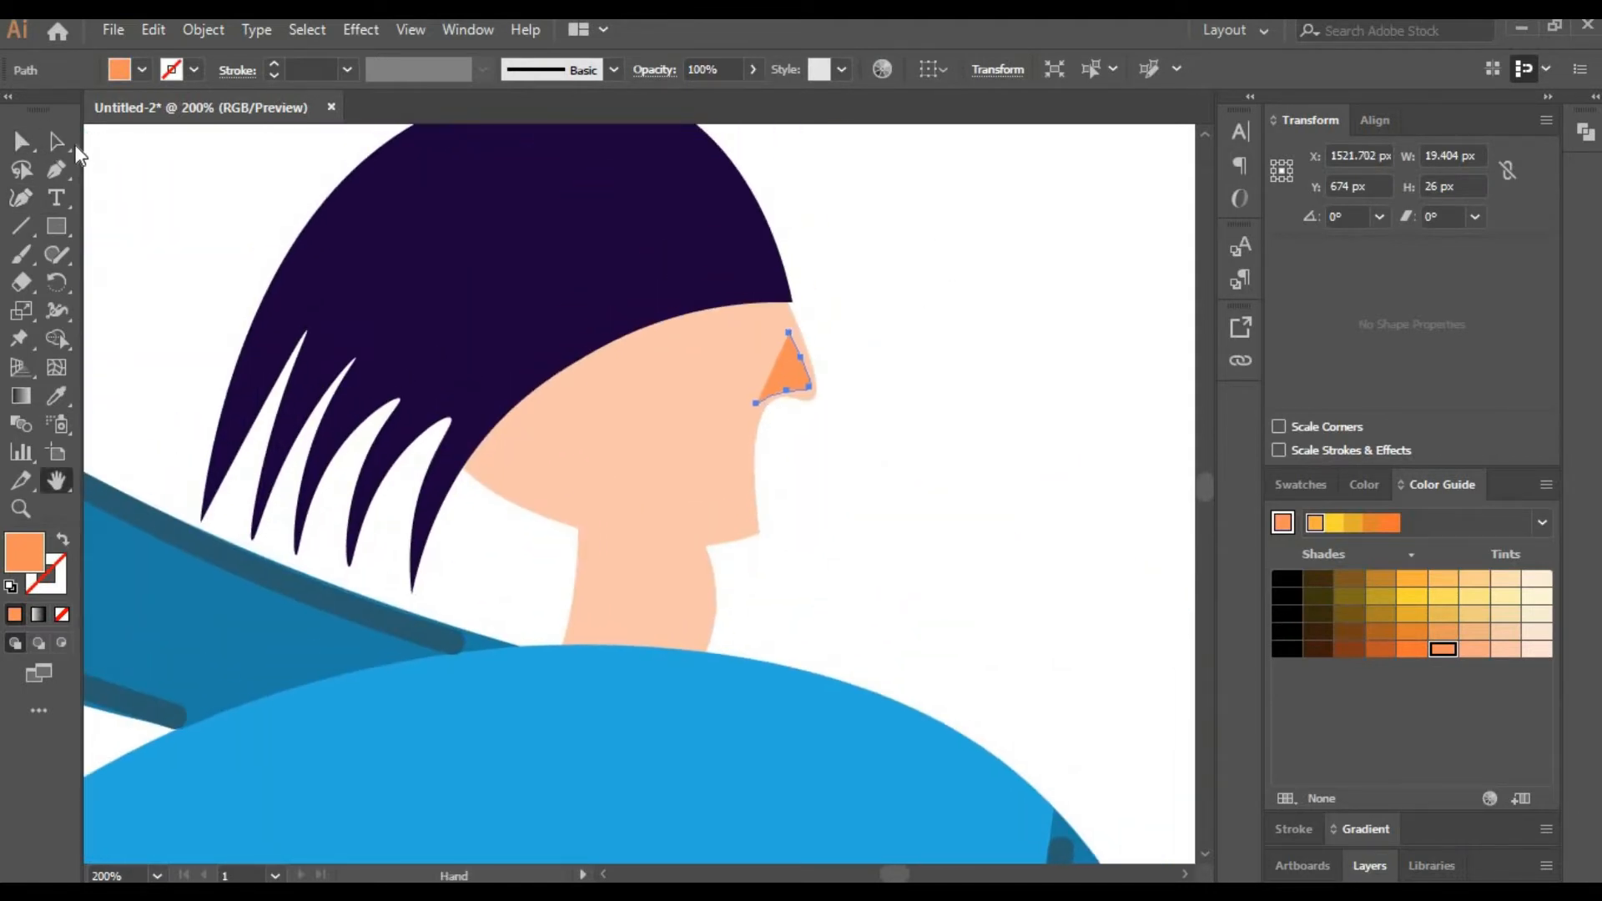
{"action": "left_click", "coordinate": [1474, 649]}
{"action": "left_click", "coordinate": [884, 458]}
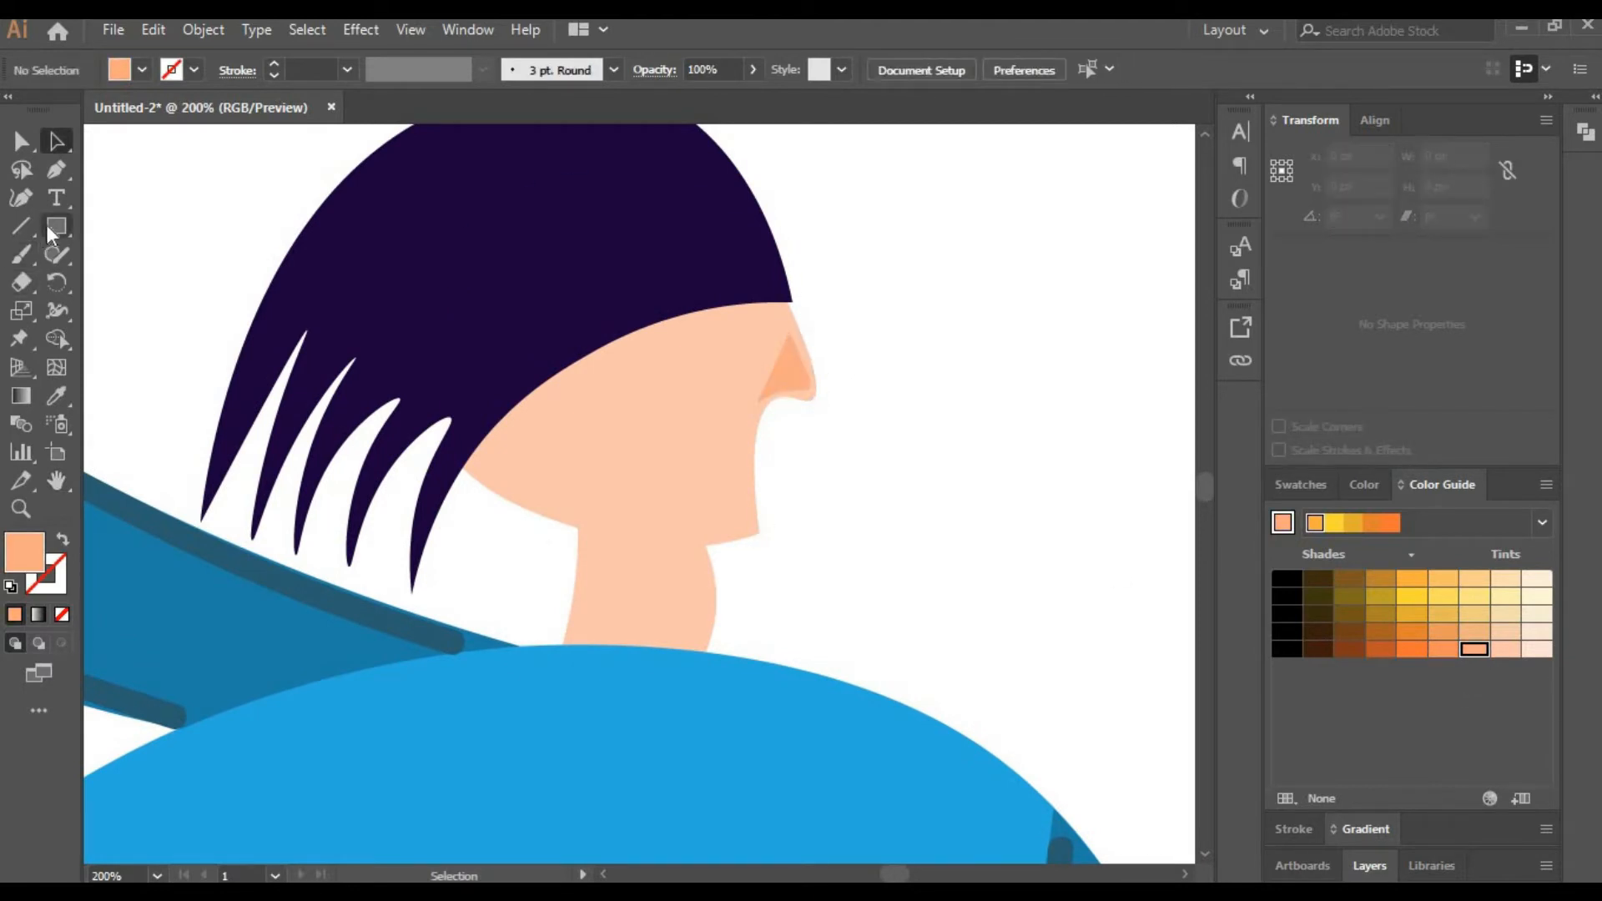
Paint a peach-orange brush stroke down the front side of the neck and set its weight to 3 pt.
{"action": "left_click", "coordinate": [21, 254]}
{"action": "left_click_drag", "start_coordinate": [701, 610], "coordinate": [697, 619]}
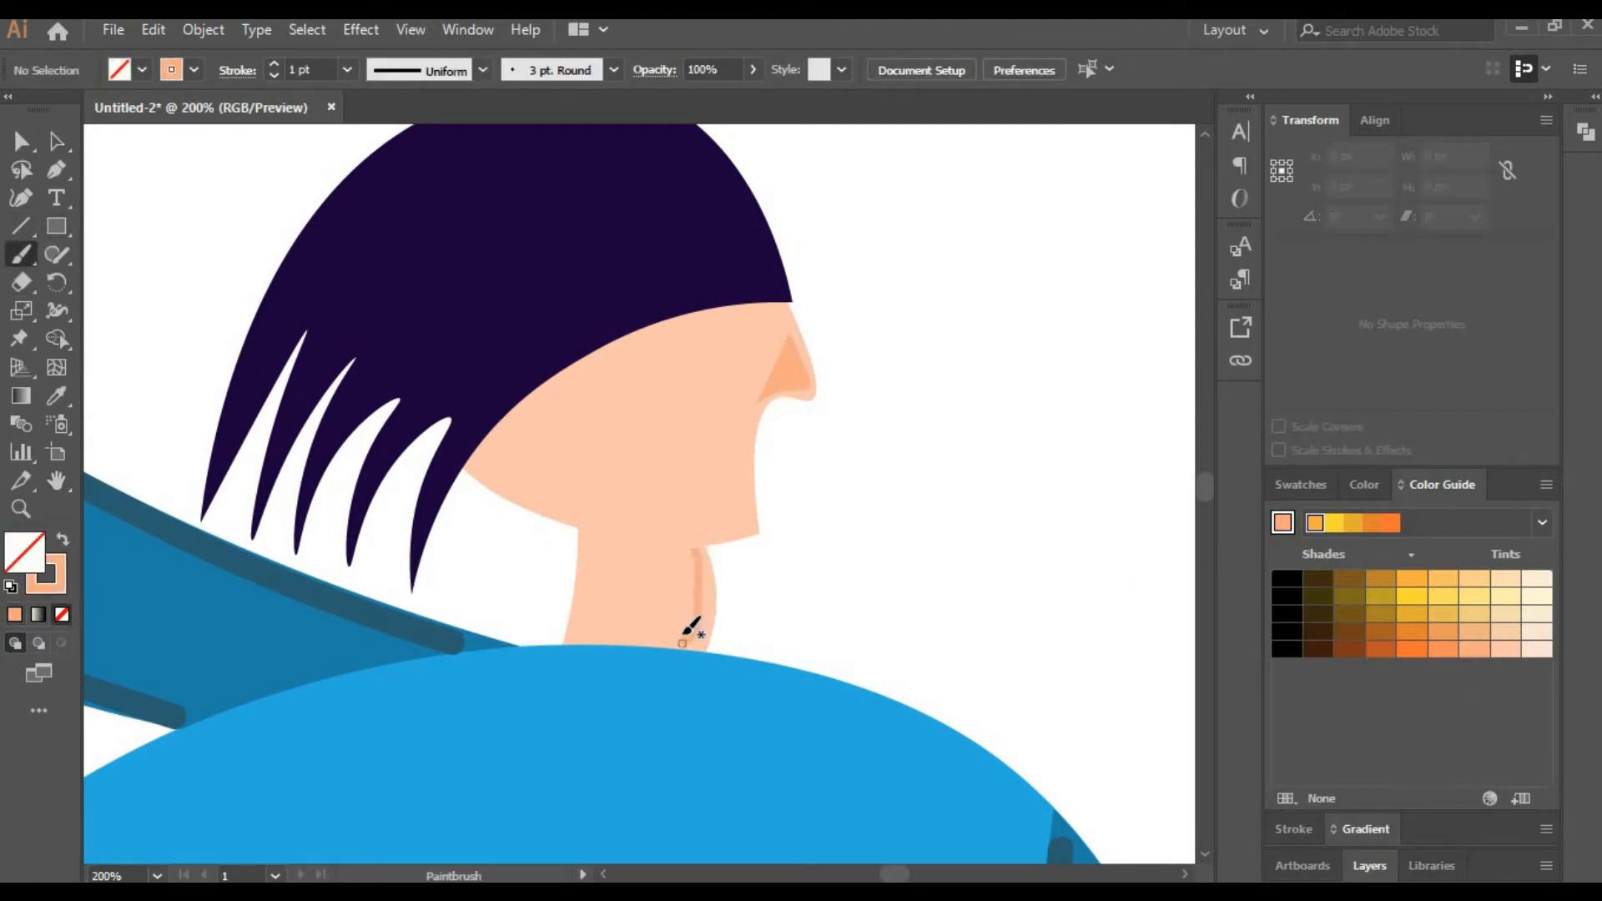
{"action": "left_click", "coordinate": [55, 147]}
{"action": "left_click", "coordinate": [691, 613]}
{"action": "left_click", "coordinate": [273, 64]}
{"action": "left_click", "coordinate": [273, 63]}
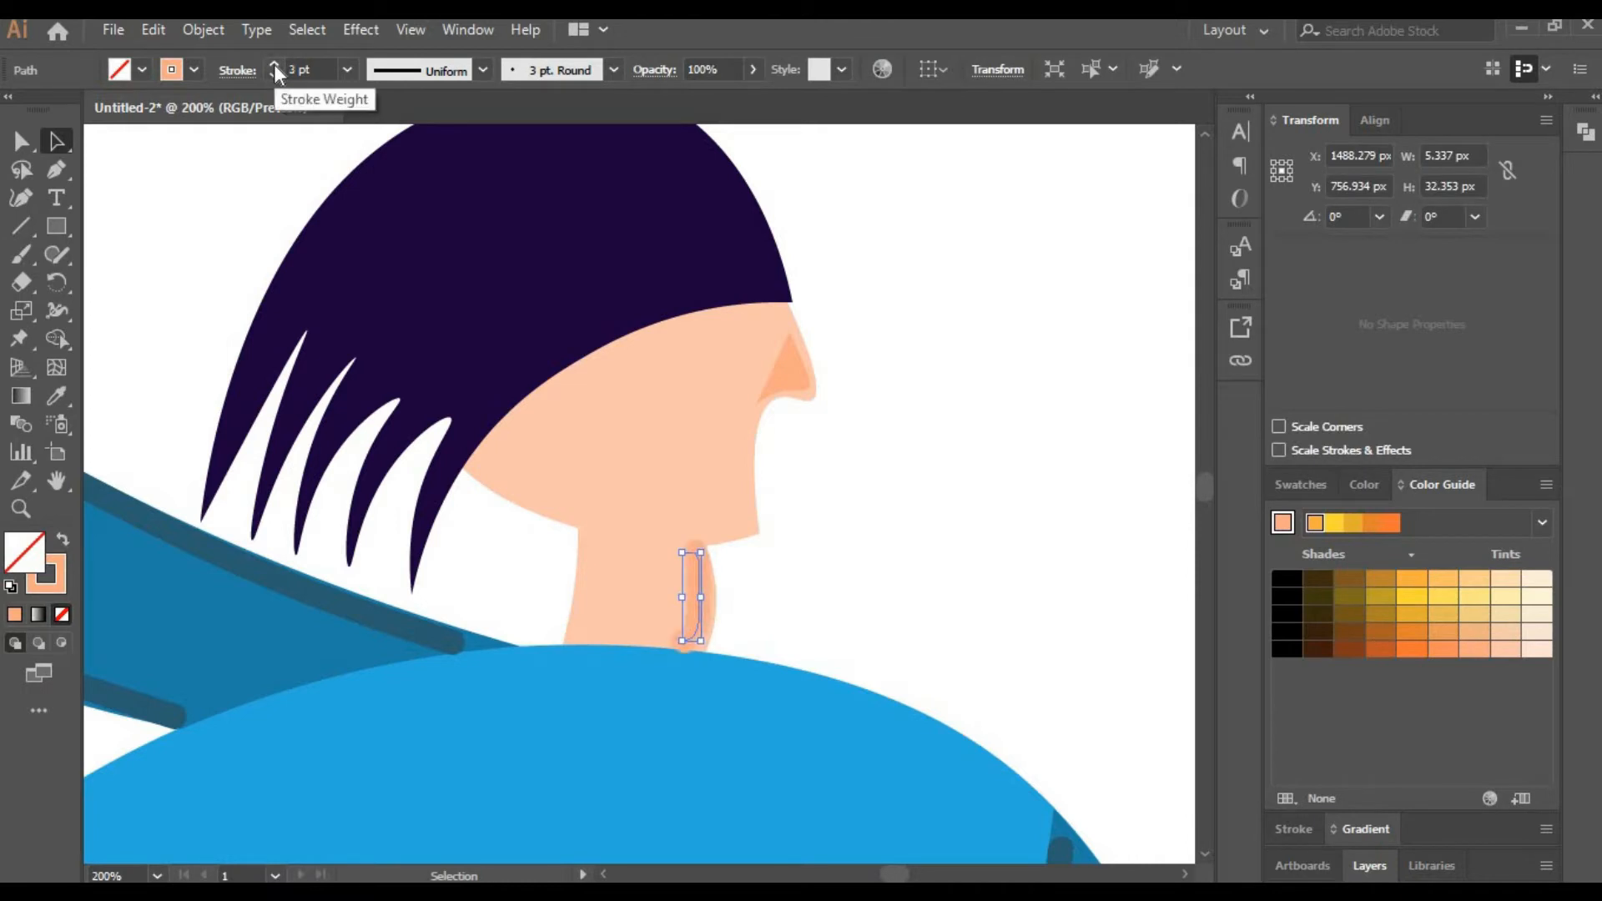
Bend the neck's shadow stroke forward by moving its end points and middle so it follows the curved throat.
{"action": "left_click", "coordinate": [21, 198]}
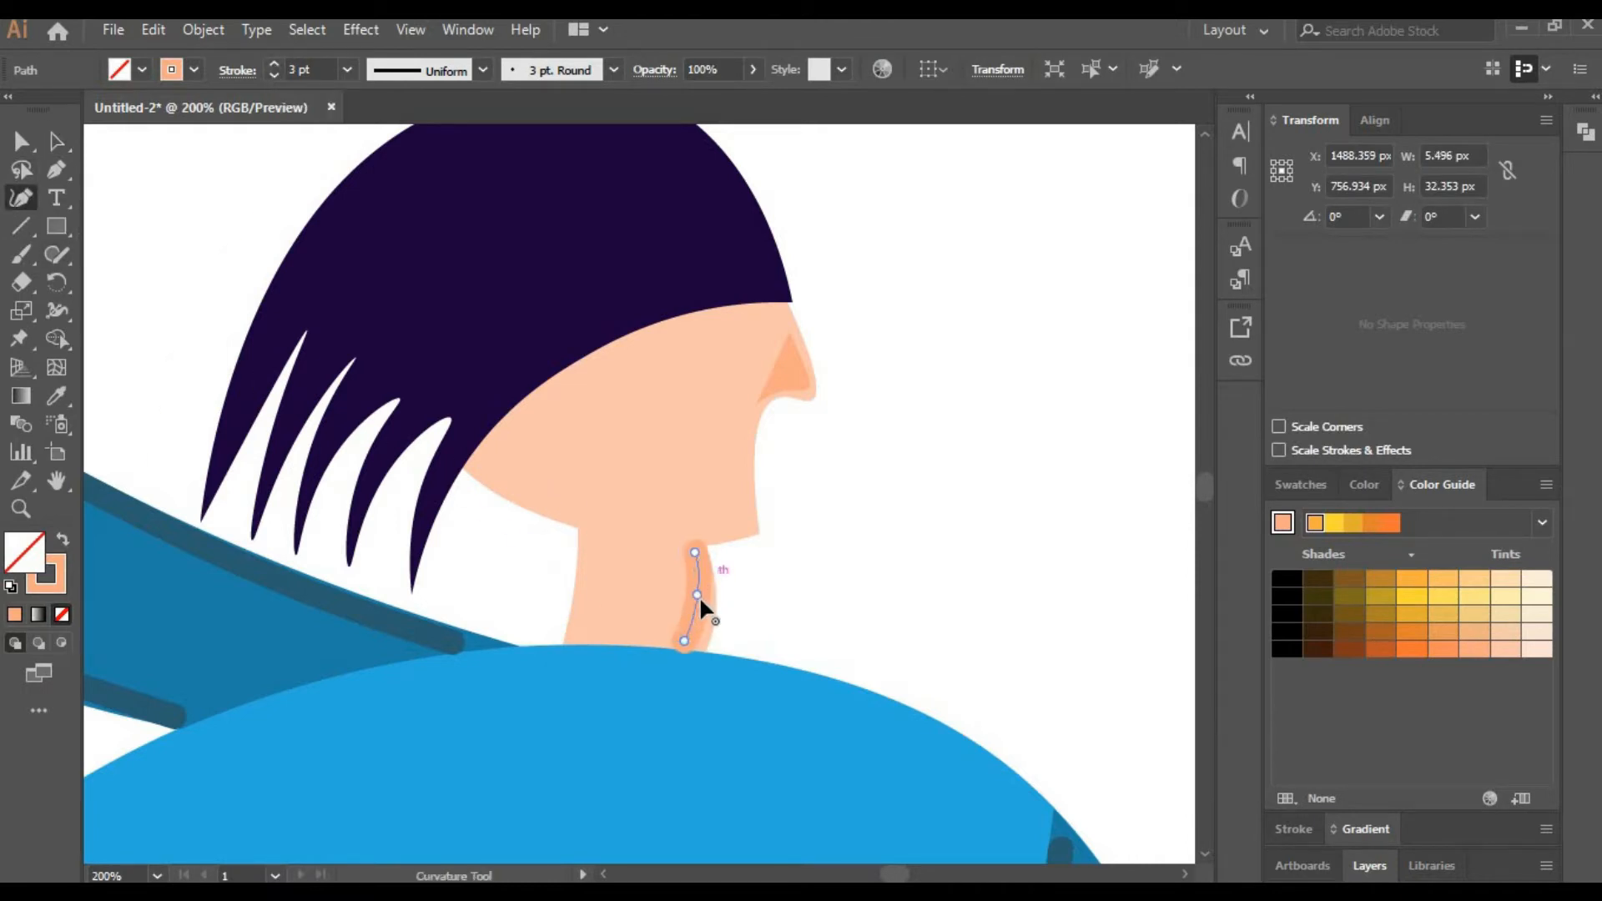
{"action": "left_click_drag", "start_coordinate": [685, 641], "coordinate": [691, 638]}
{"action": "left_click_drag", "start_coordinate": [700, 559], "coordinate": [689, 556]}
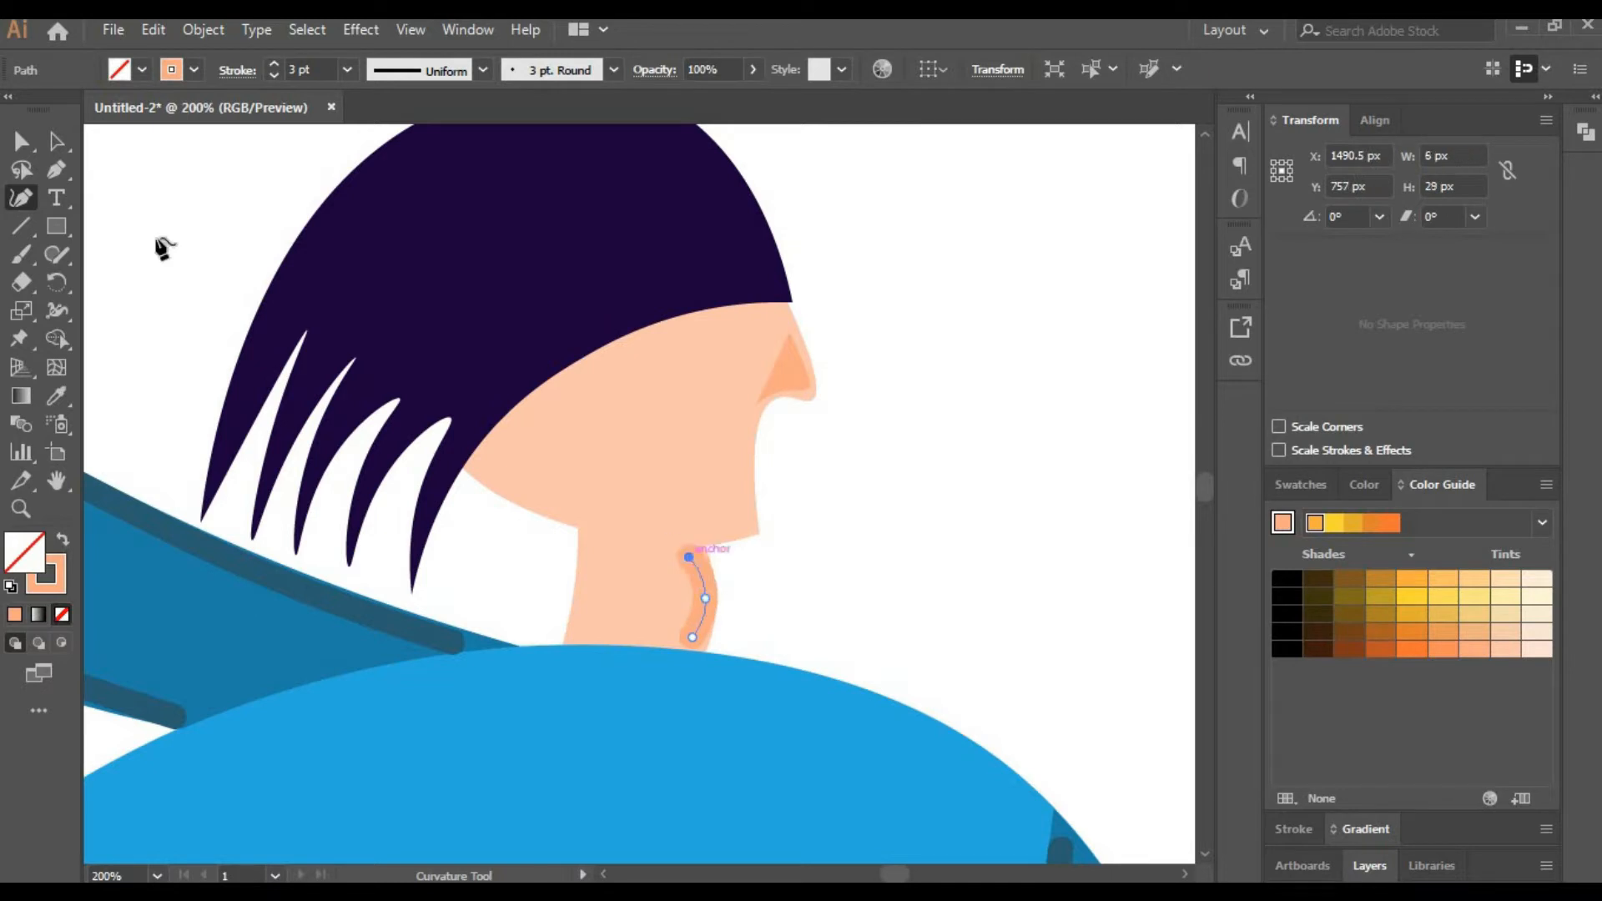
{"action": "left_click", "coordinate": [22, 144]}
Draw a shallow curved shadow shape about 37 × 11 px where the jaw meets the top of the neck.
{"action": "left_click", "coordinate": [21, 198]}
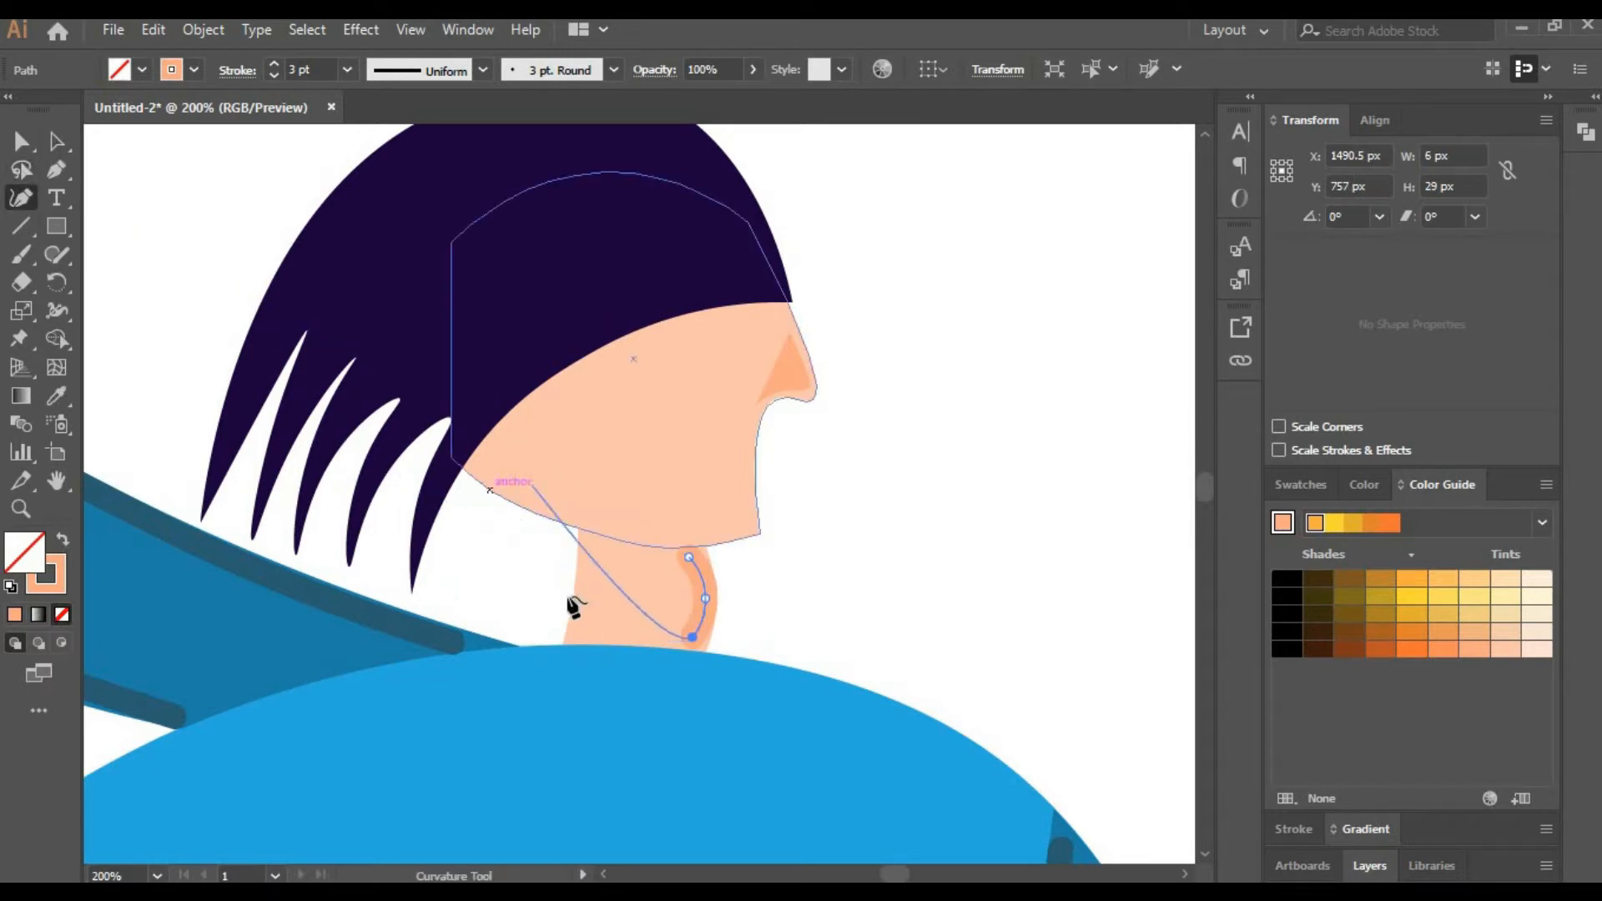
{"action": "left_click", "coordinate": [604, 521]}
{"action": "left_click", "coordinate": [635, 524]}
{"action": "left_click", "coordinate": [667, 525]}
{"action": "left_click", "coordinate": [688, 519]}
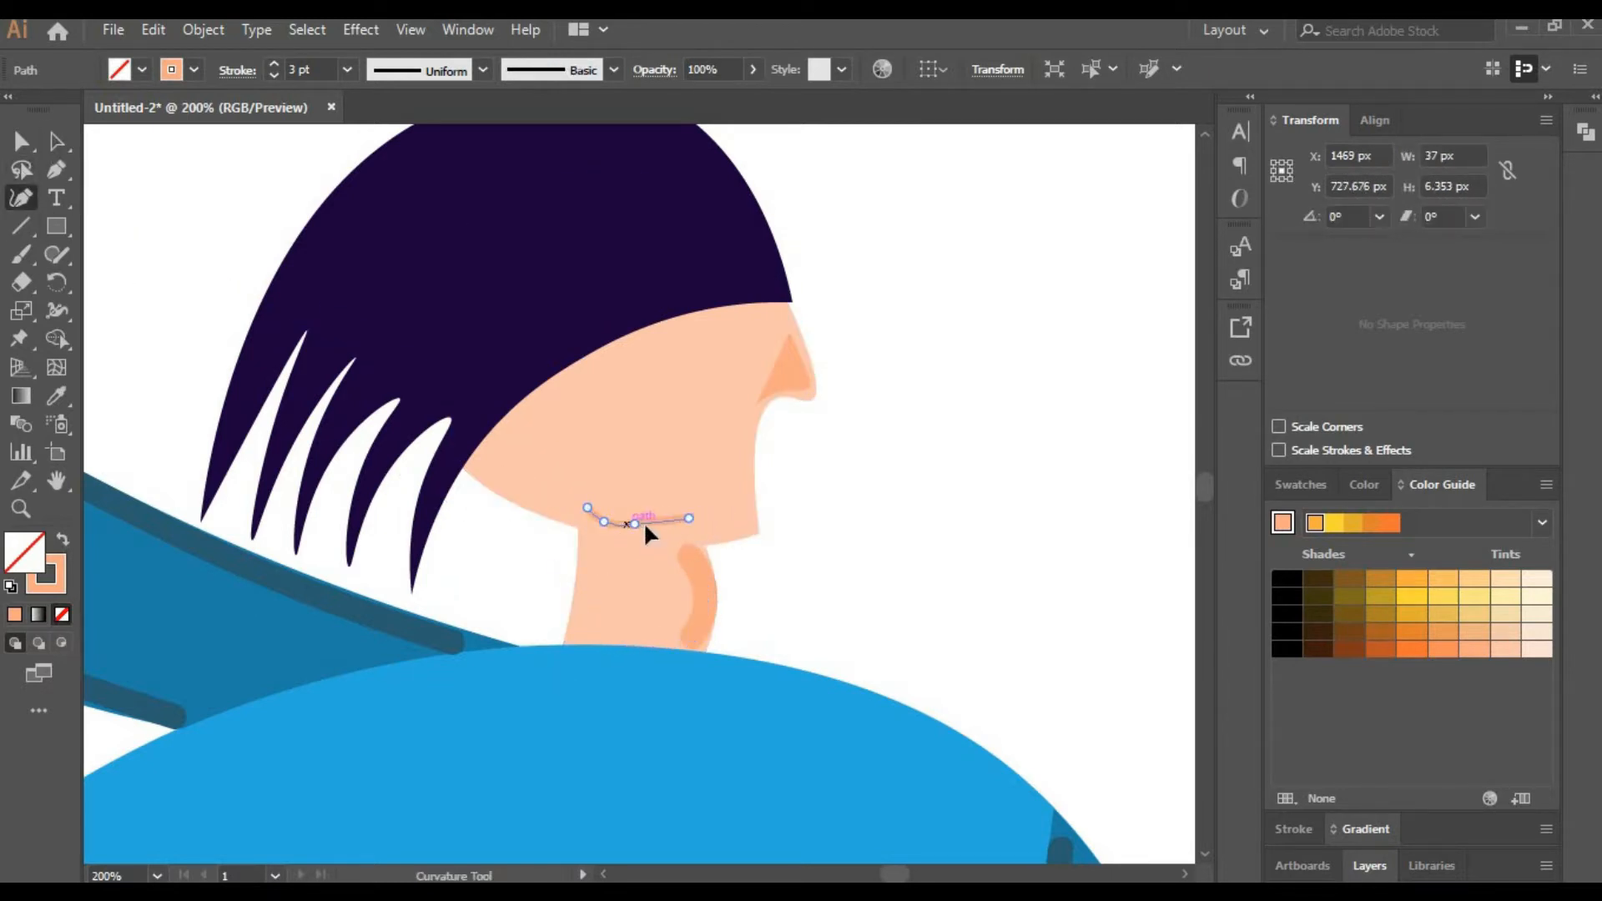
{"action": "left_click_drag", "start_coordinate": [645, 524], "coordinate": [650, 529]}
{"action": "left_click_drag", "start_coordinate": [604, 522], "coordinate": [657, 534]}
Give the jaw shadow the nose shadow's peach-orange fill with no stroke.
{"action": "left_click", "coordinate": [56, 396]}
{"action": "left_click", "coordinate": [792, 374]}
{"action": "left_click", "coordinate": [21, 141]}
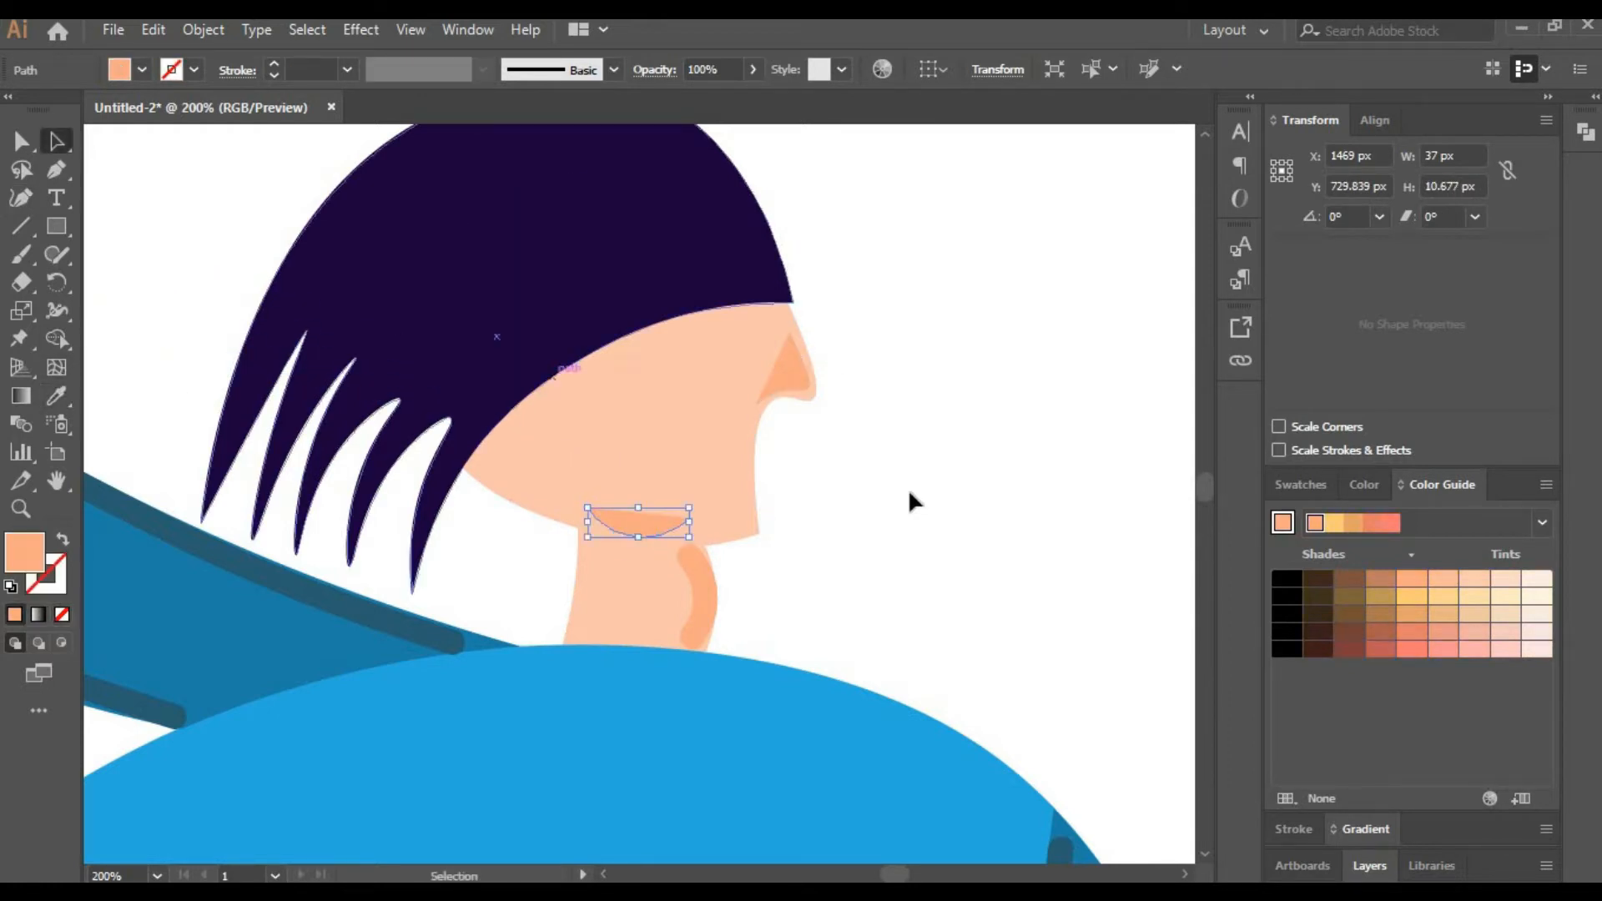
{"action": "left_click", "coordinate": [909, 500]}
Draw a 183 × 125 px rectangle on the upper garment and give it the back flap highlight's light blue fill.
{"action": "key", "text": "h"}
{"action": "scroll", "coordinate": [905, 529], "scroll_direction": "down", "scroll_amount": 10}
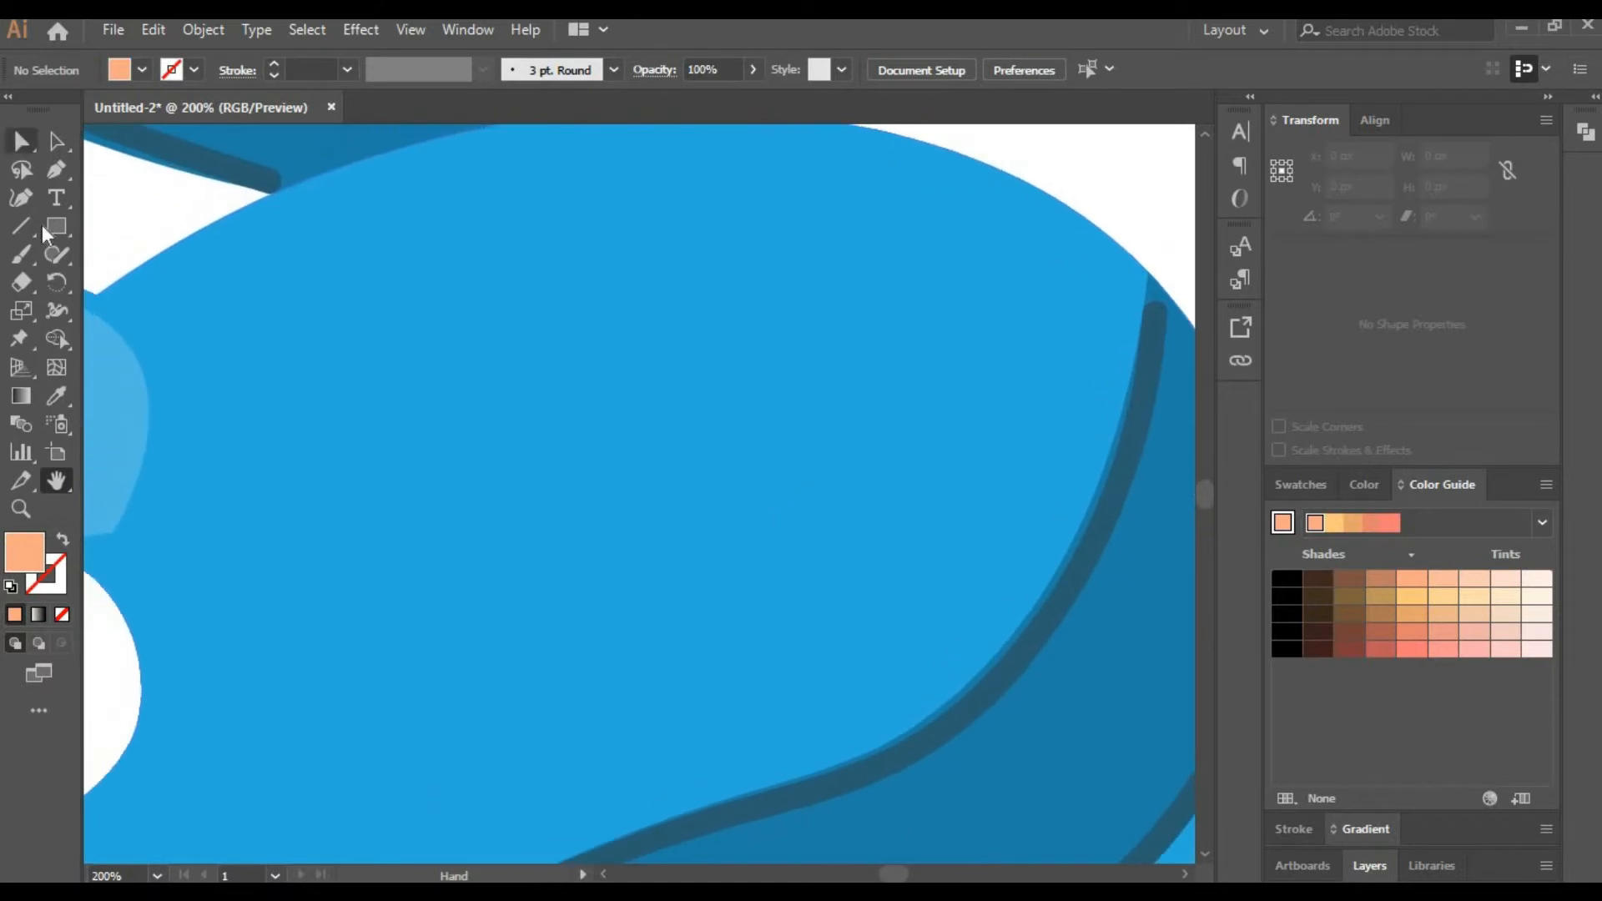
{"action": "left_click", "coordinate": [56, 226]}
{"action": "left_click_drag", "start_coordinate": [403, 306], "coordinate": [905, 647]}
{"action": "left_click", "coordinate": [56, 395]}
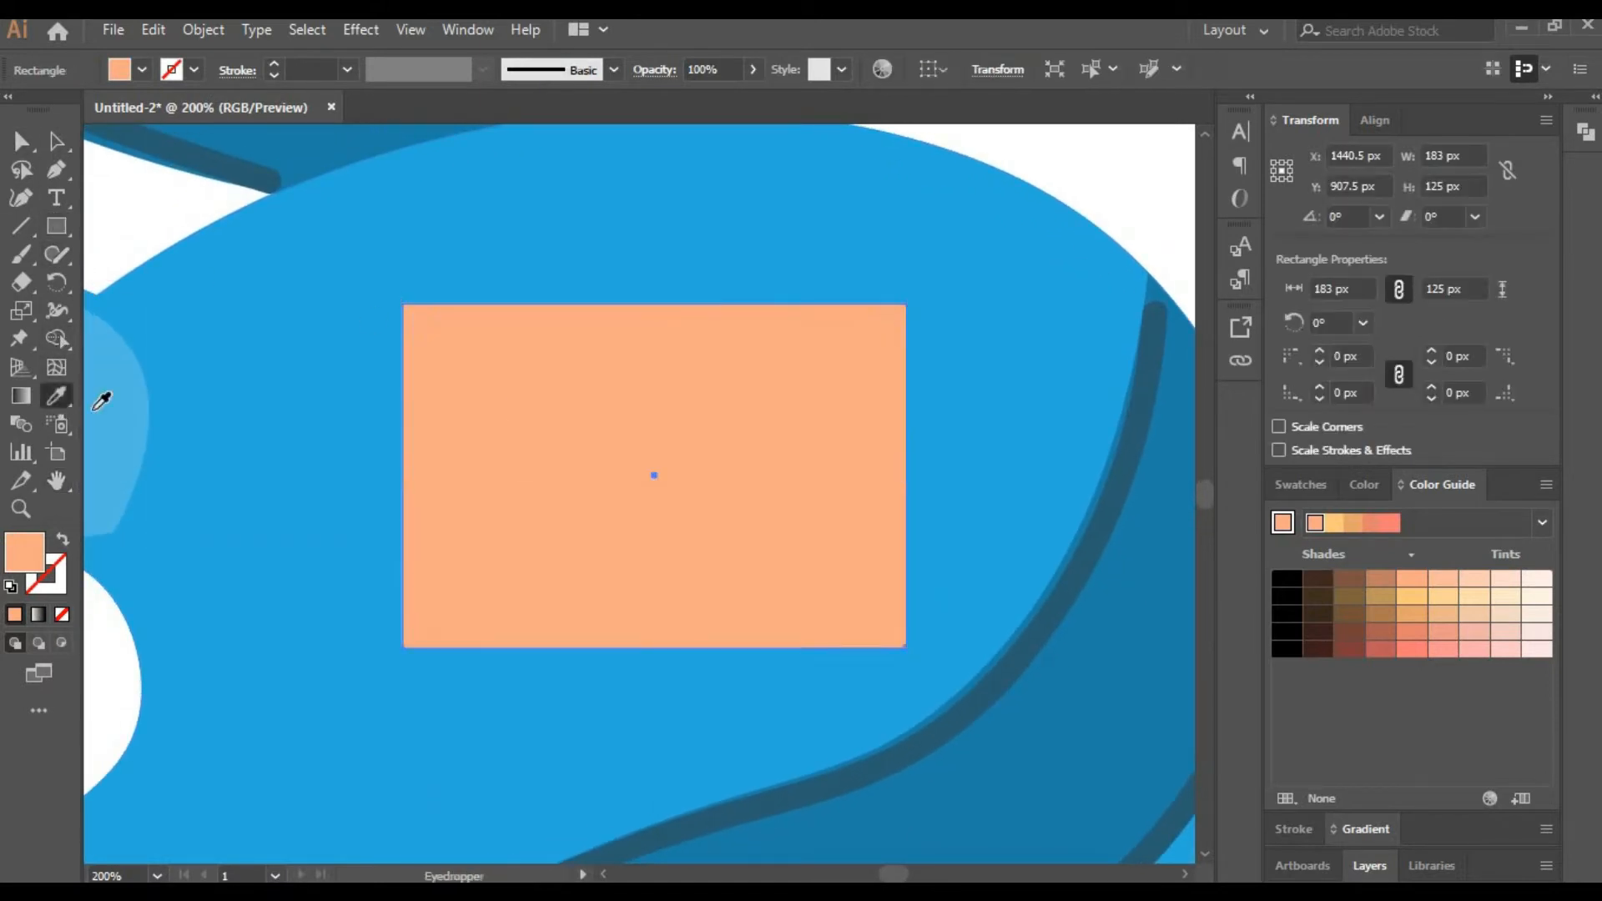
{"action": "left_click", "coordinate": [101, 400]}
Reshape the light blue rectangle into a rounded highlight with an arched top, bulging front and lower edges, and an inward-curved back side.
{"action": "key", "text": "shift+grave"}
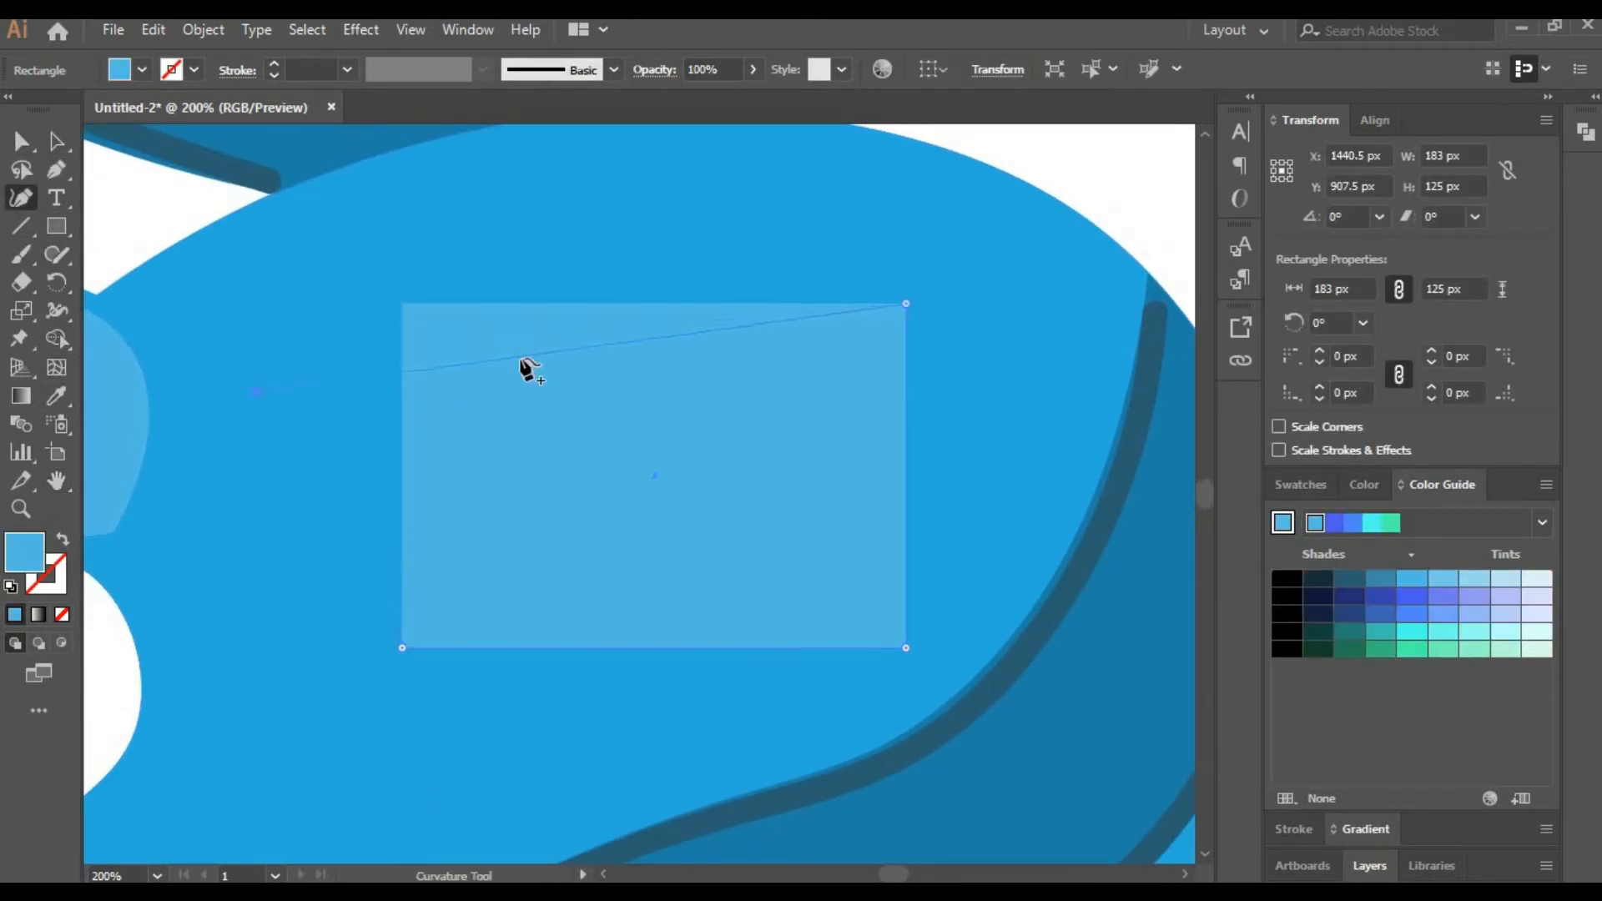
{"action": "left_click_drag", "start_coordinate": [522, 358], "coordinate": [496, 196]}
{"action": "left_click_drag", "start_coordinate": [906, 304], "coordinate": [1003, 229]}
{"action": "left_click_drag", "start_coordinate": [982, 321], "coordinate": [1035, 372]}
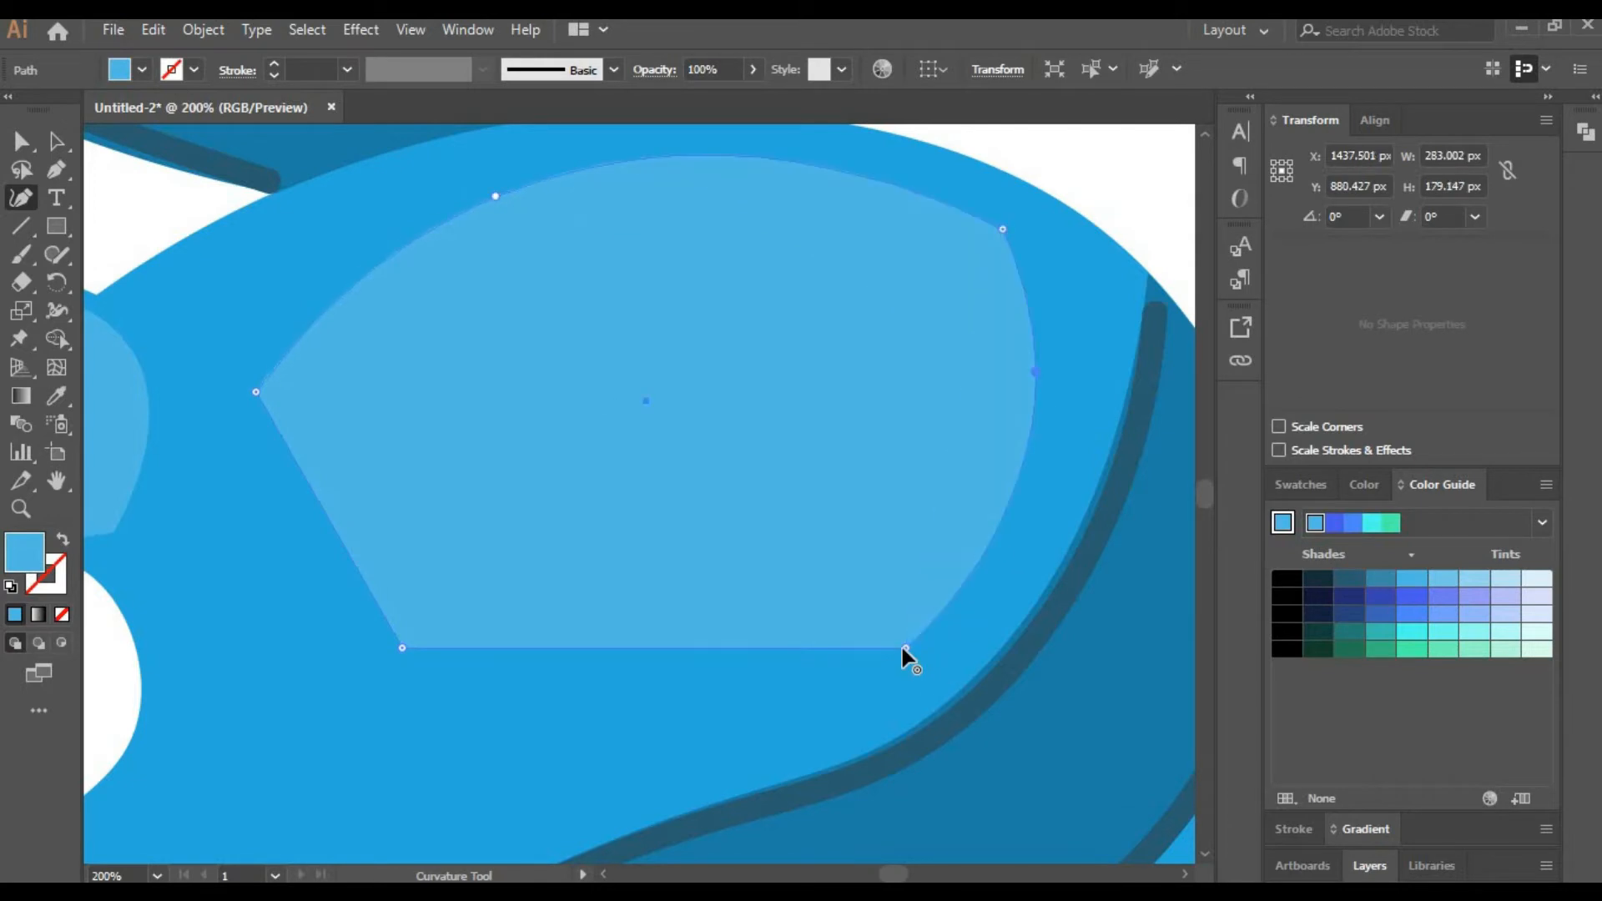
{"action": "double_click", "coordinate": [905, 647]}
{"action": "left_click_drag", "start_coordinate": [262, 541], "coordinate": [344, 526]}
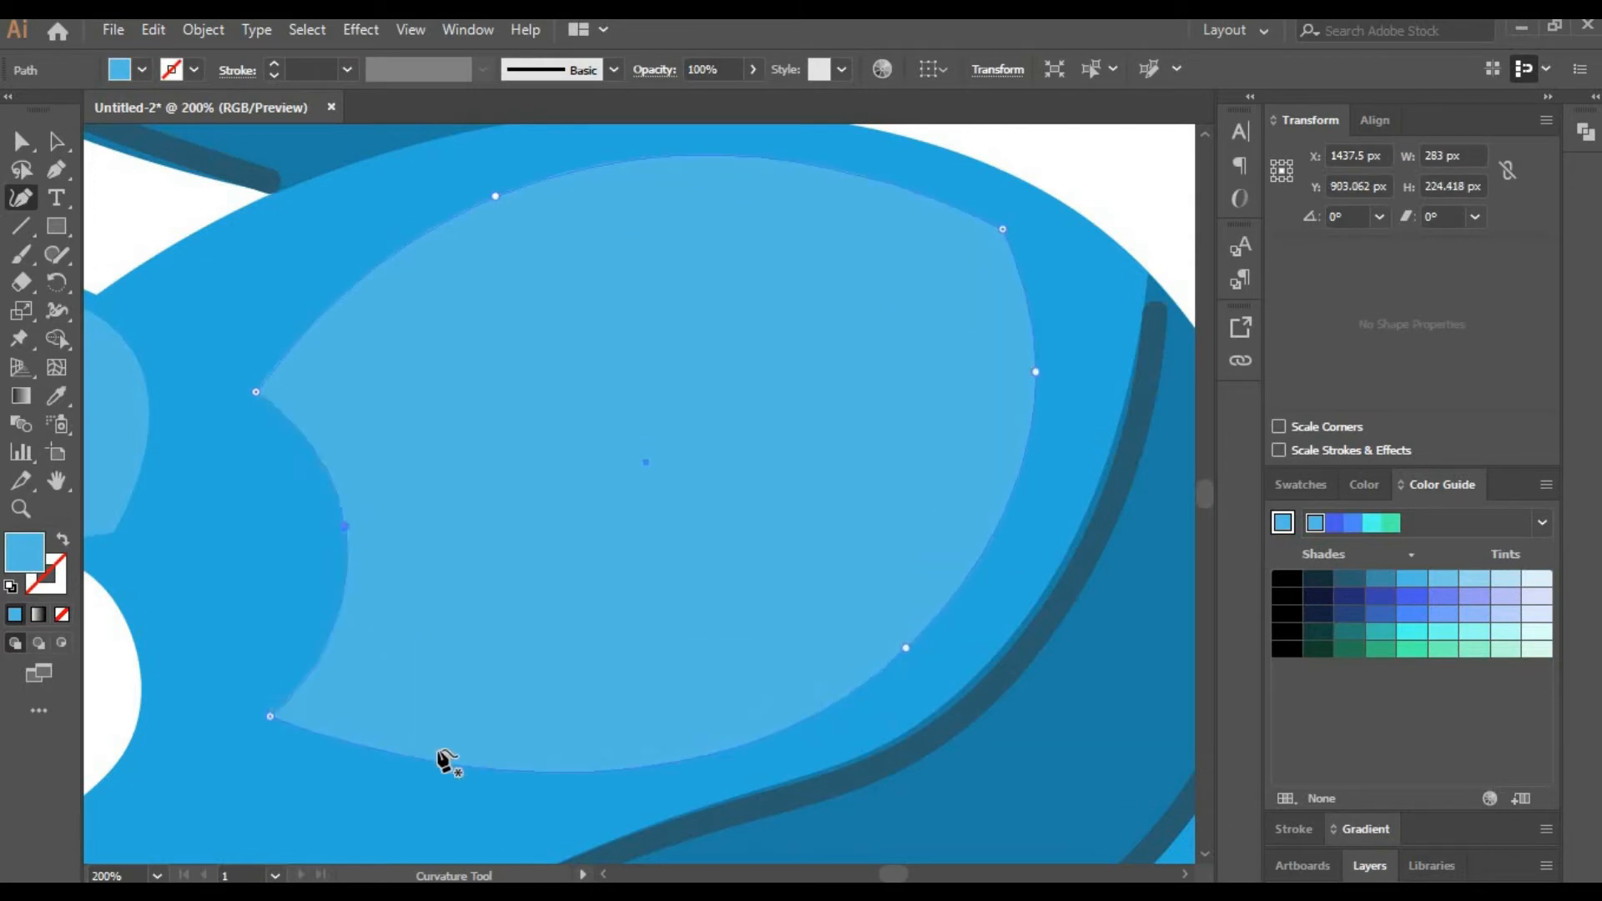
{"action": "left_click_drag", "start_coordinate": [269, 712], "coordinate": [336, 640]}
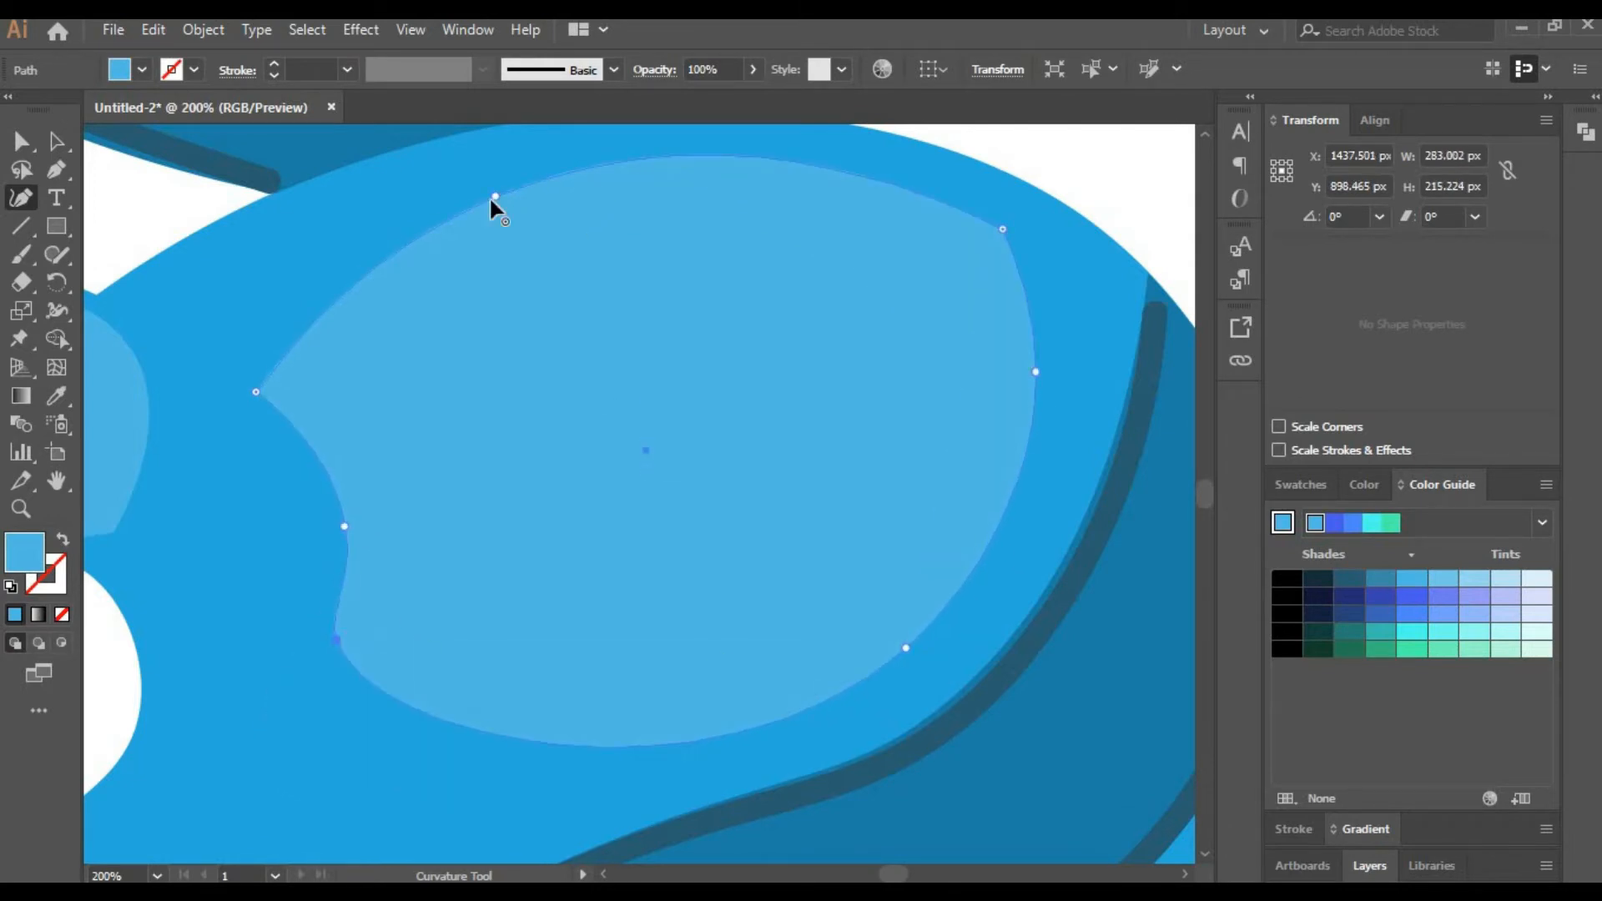
{"action": "left_click_drag", "start_coordinate": [495, 196], "coordinate": [520, 231]}
Scale down the upper garment's light blue highlight, leaving a wider blue margin around it.
{"action": "key", "text": "a"}
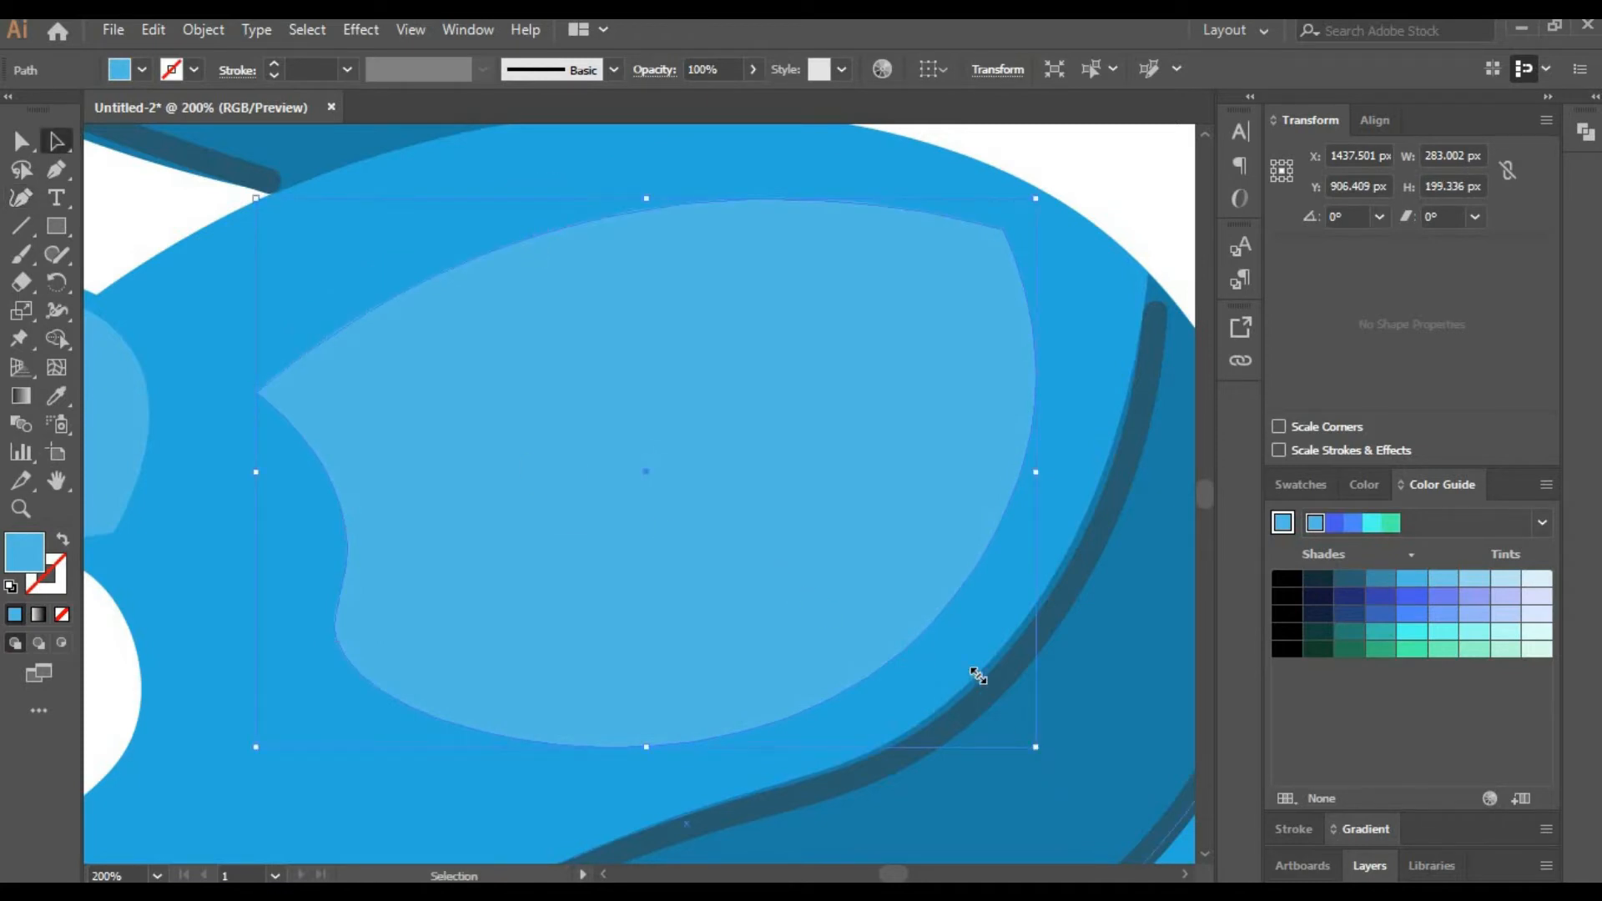
{"action": "left_click_drag", "start_coordinate": [977, 676], "coordinate": [895, 621]}
{"action": "key", "text": "ctrl+shift+a"}
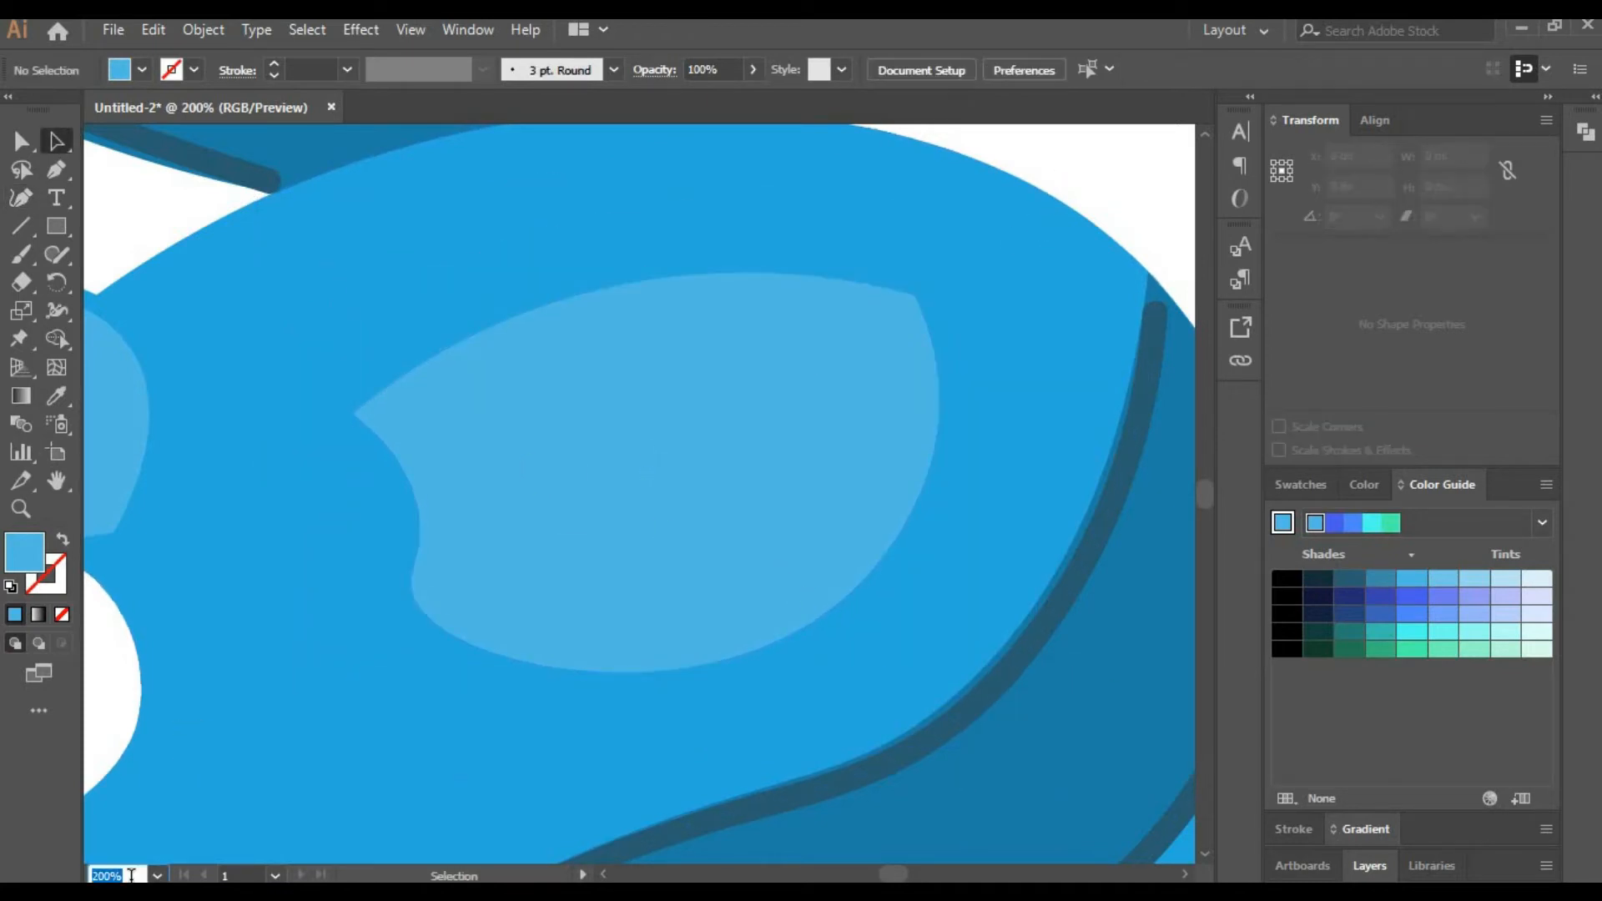
Draw a tall 92 × 449 px rectangle for a leg below the garment's wavy hem.
{"action": "type", "text": "520"}
{"action": "key", "text": "BackSpace"}
{"action": "key", "text": "BackSpace"}
{"action": "type", "text": "0"}
{"action": "key", "text": "Return"}
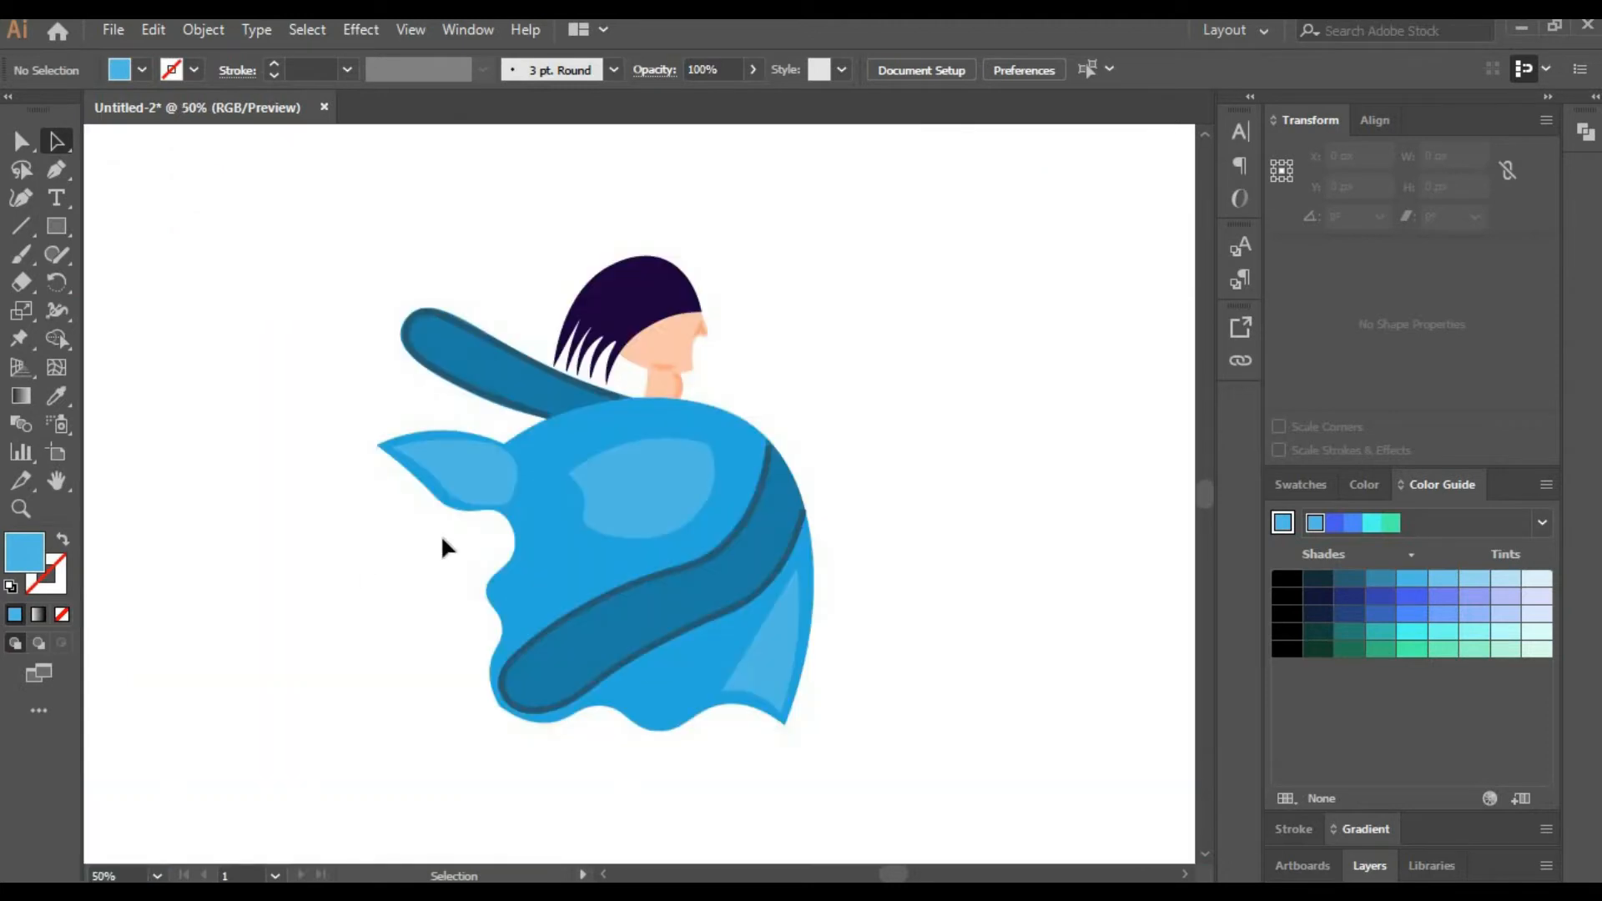
{"action": "key", "text": "space"}
{"action": "left_click_drag", "start_coordinate": [476, 586], "coordinate": [439, 363]}
{"action": "key", "text": "m"}
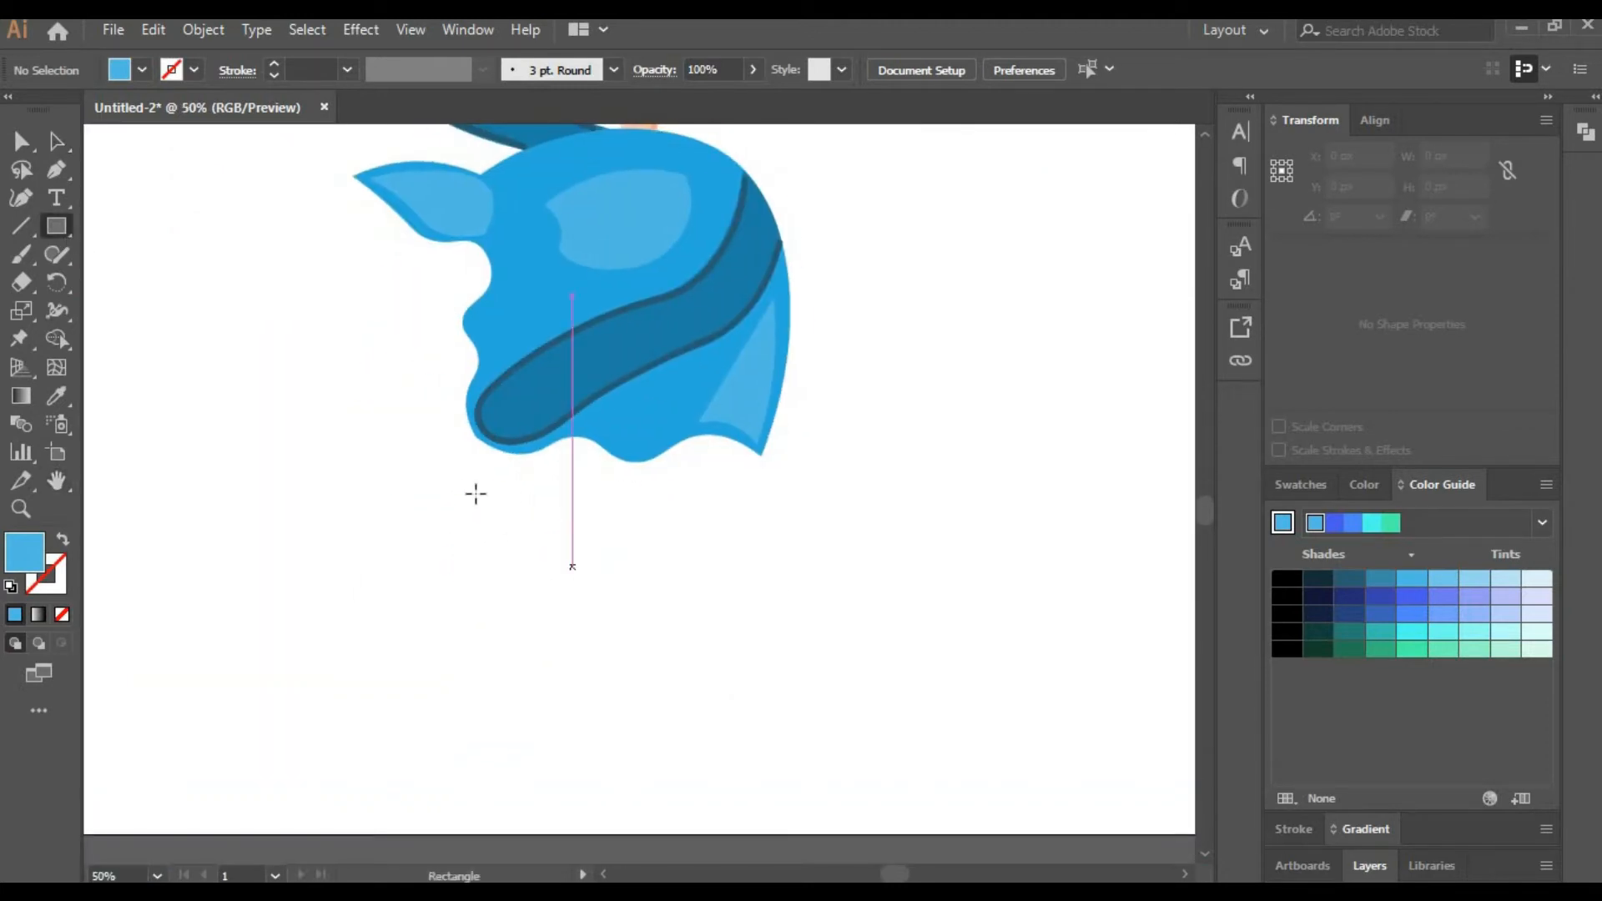
{"action": "left_click_drag", "start_coordinate": [487, 469], "coordinate": [552, 777]}
Fill the leg rectangle with a very dark purple shade derived from the dark blue swatch.
{"action": "left_click", "coordinate": [1300, 485]}
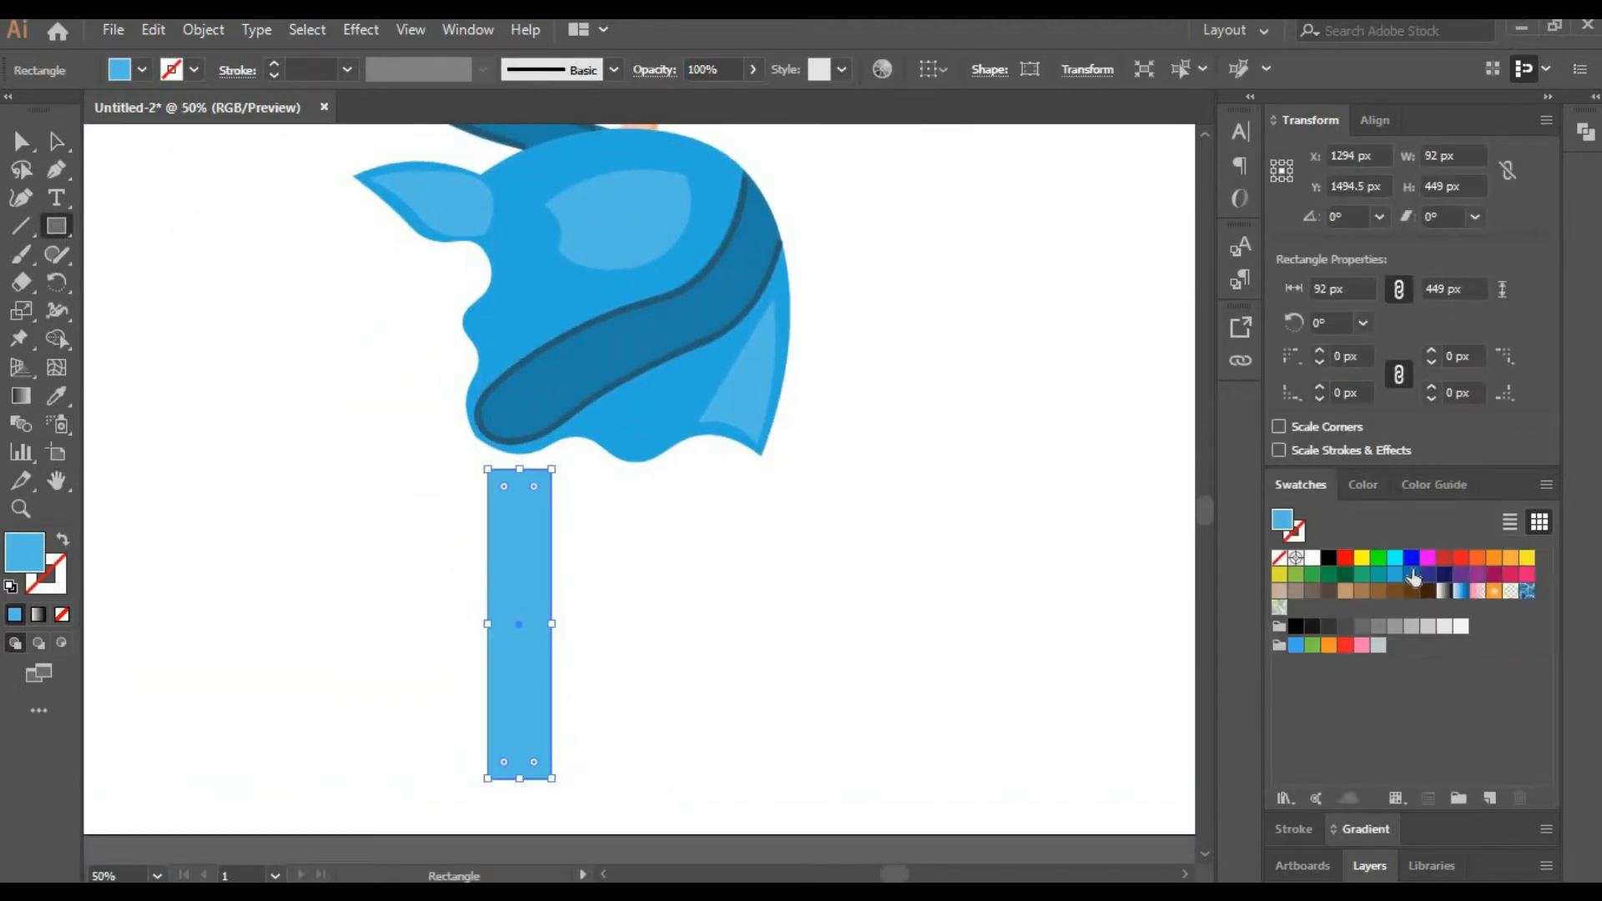
{"action": "left_click", "coordinate": [1420, 580]}
{"action": "left_click", "coordinate": [1442, 485]}
{"action": "left_click", "coordinate": [1320, 584]}
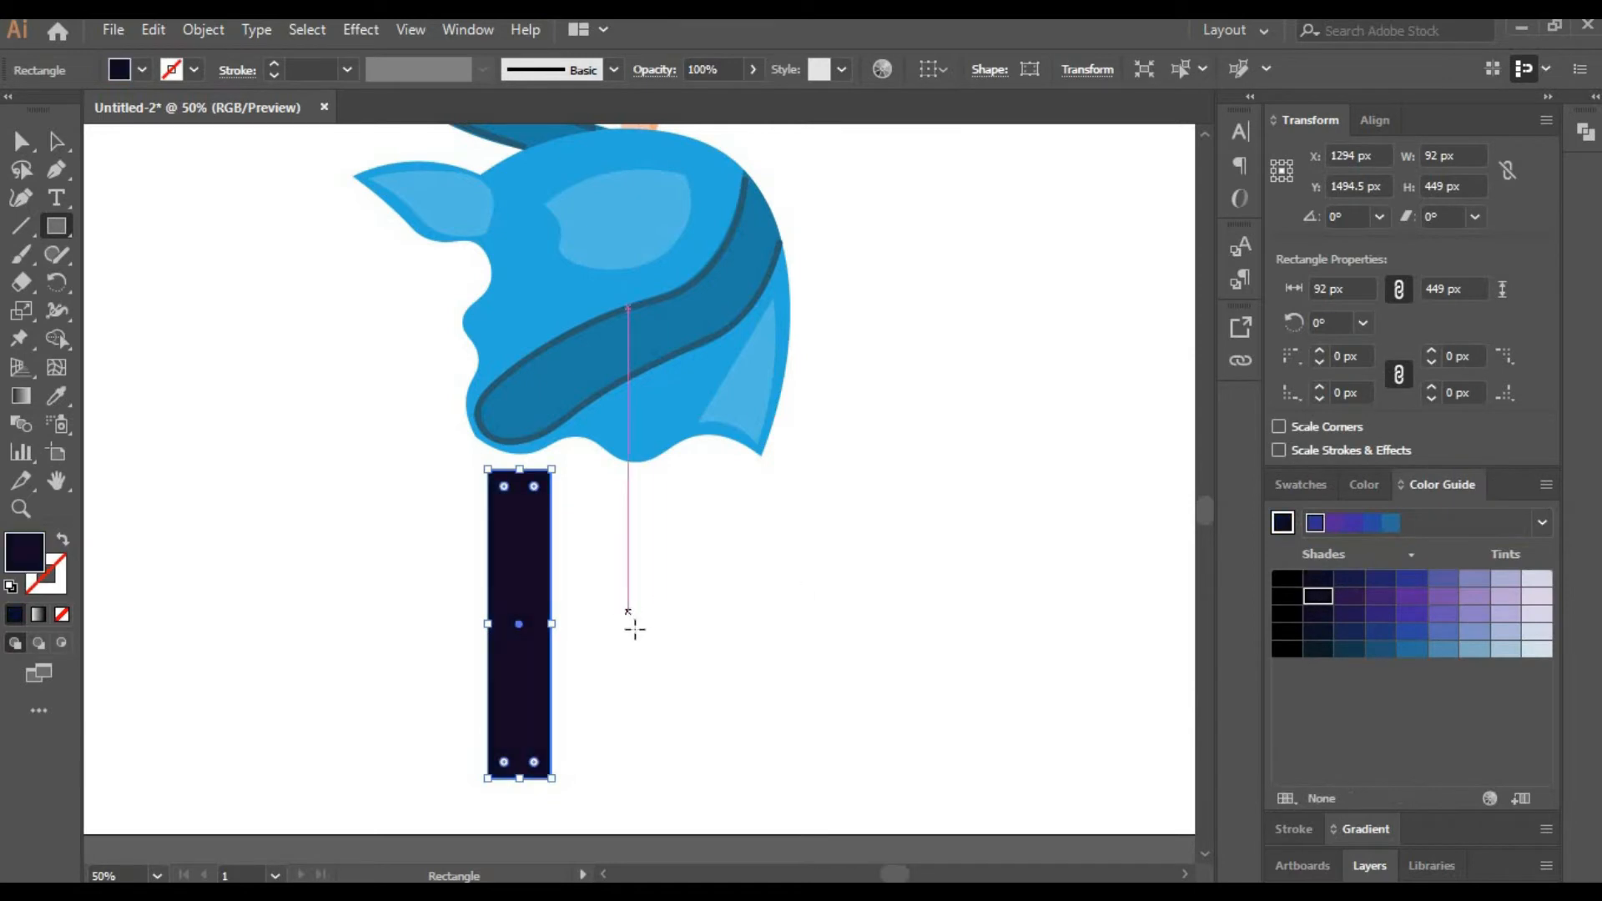
{"action": "left_click", "coordinate": [1349, 596]}
{"action": "left_click", "coordinate": [1318, 596]}
Move the leg under the middle of the garment, send it behind the garment, and raise it slightly further into the hem.
{"action": "left_click", "coordinate": [58, 149]}
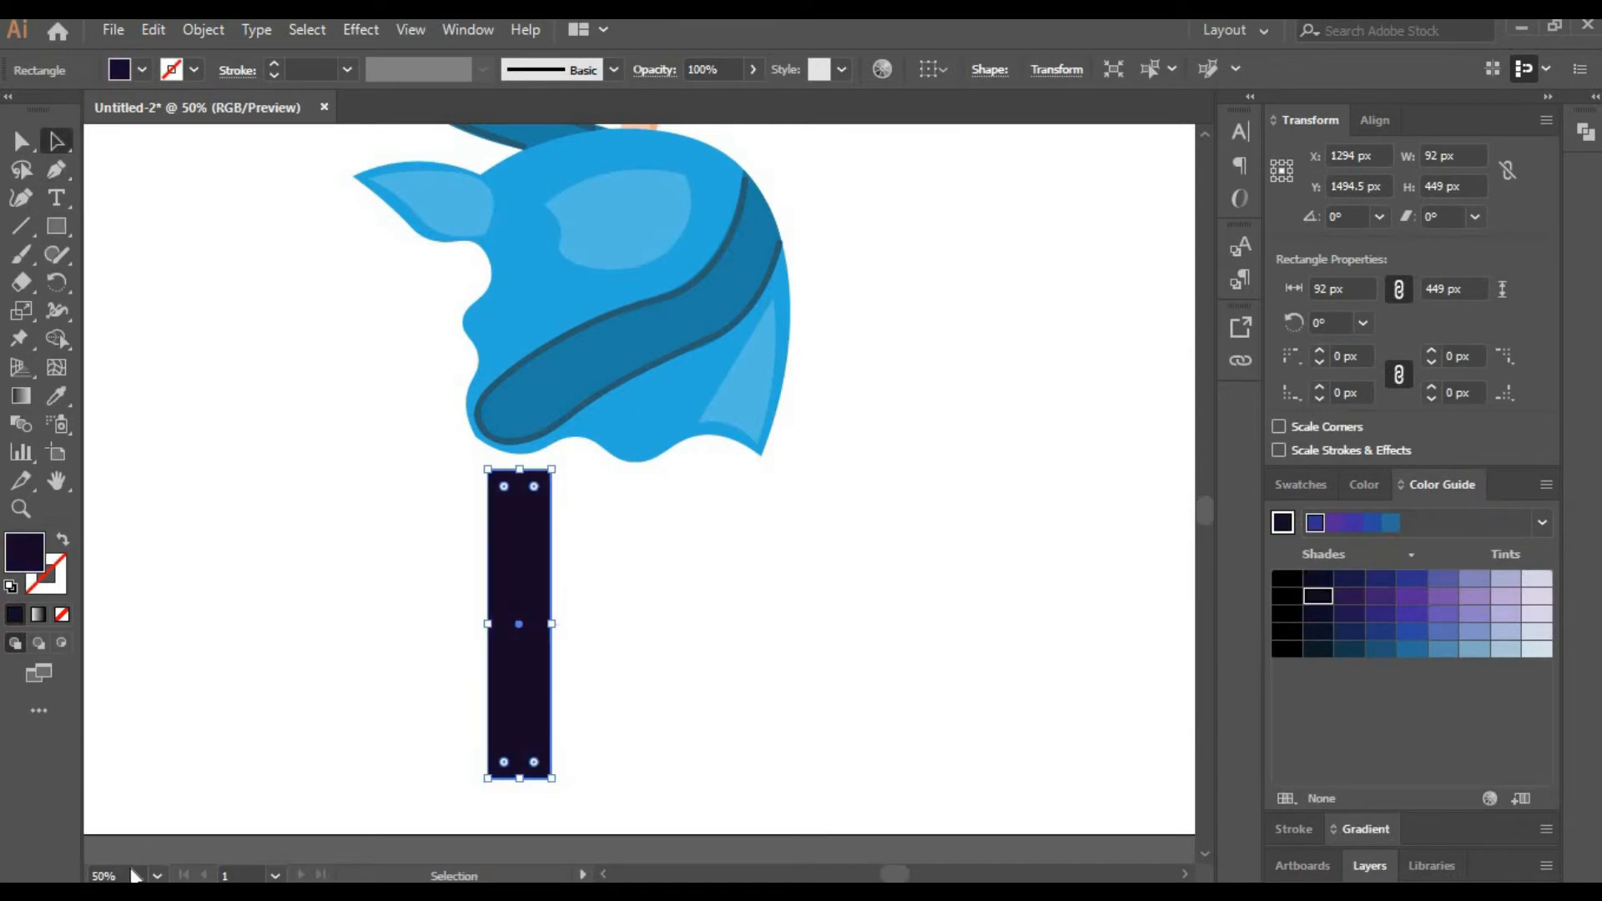
{"action": "type", "text": "80"}
{"action": "key", "text": "Return"}
{"action": "left_click_drag", "start_coordinate": [359, 536], "coordinate": [291, 660]}
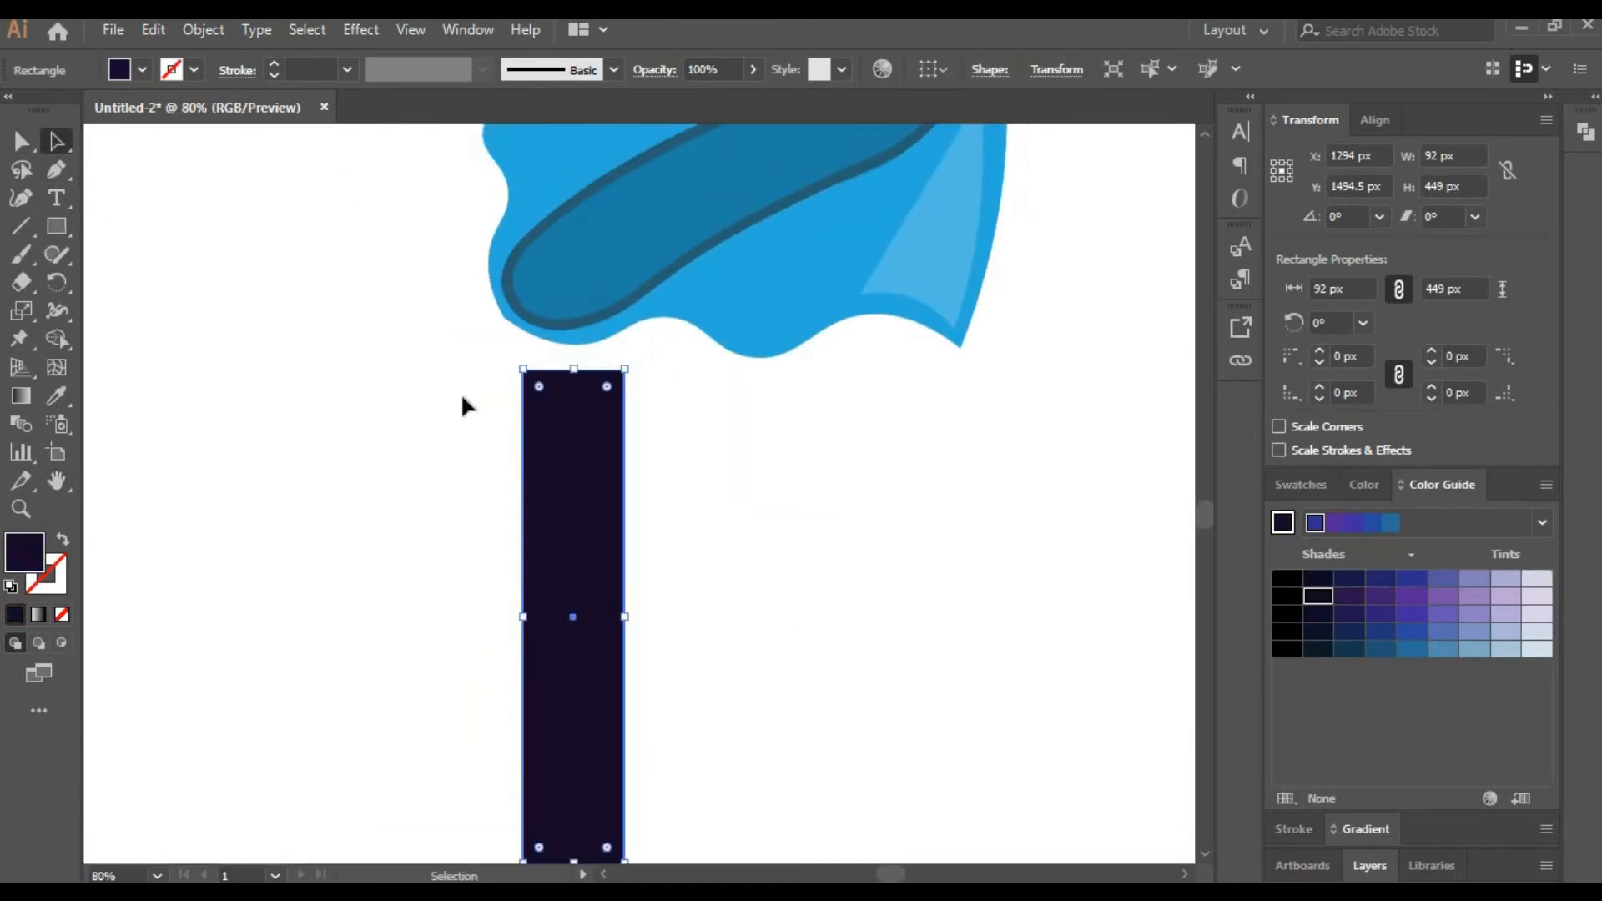
{"action": "left_click_drag", "start_coordinate": [568, 507], "coordinate": [693, 422]}
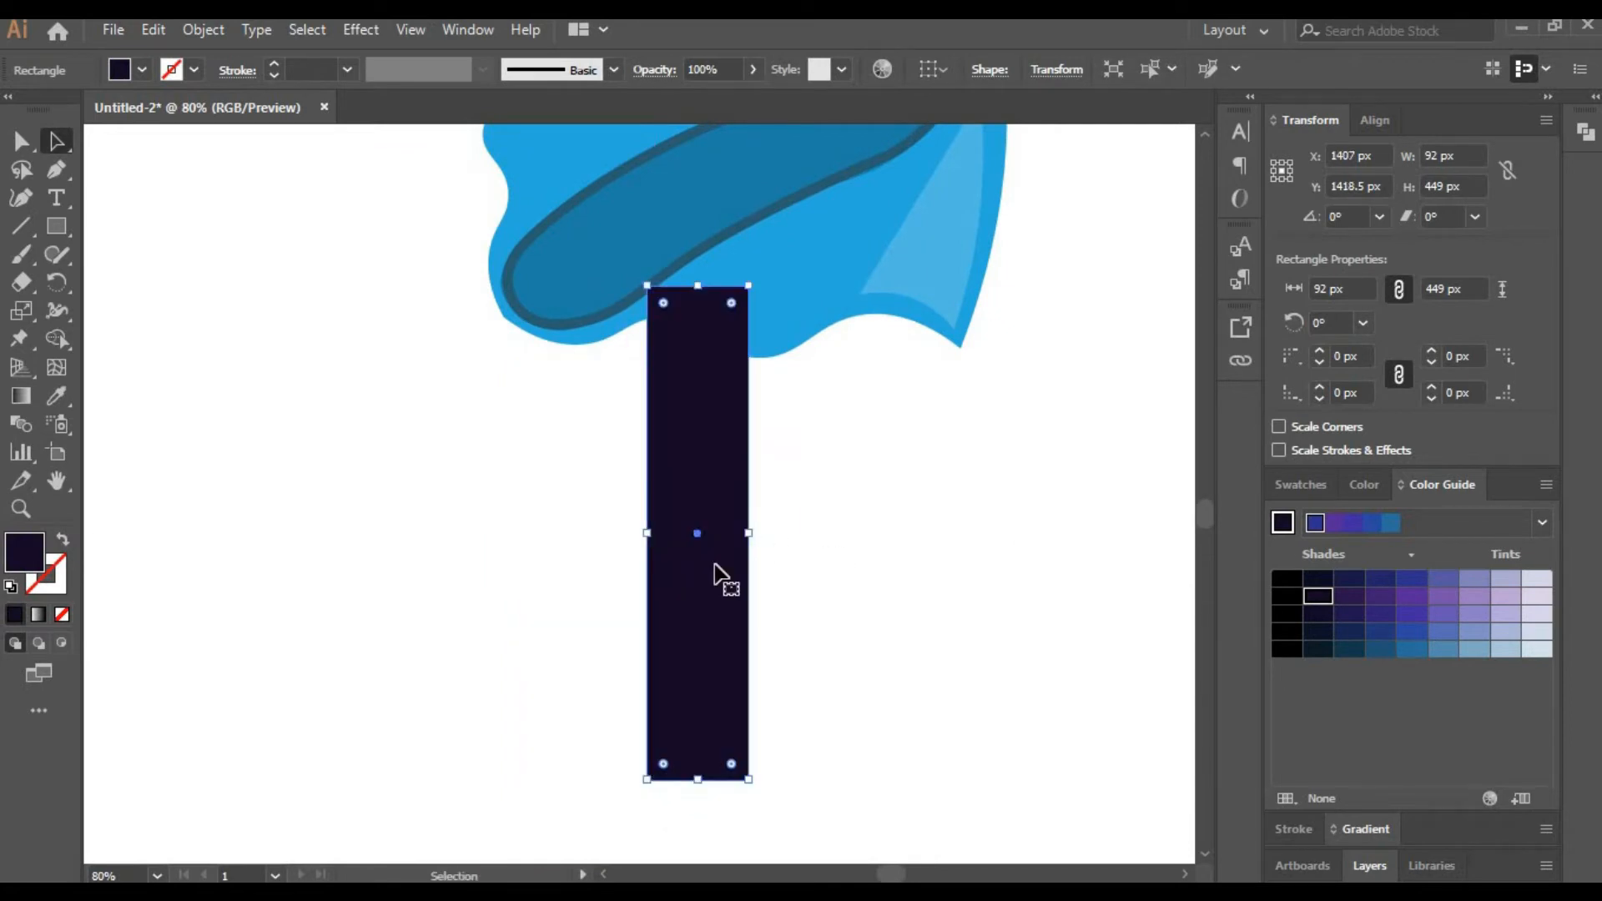
{"action": "right_click", "coordinate": [717, 576]}
{"action": "mouse_move", "coordinate": [769, 439]}
{"action": "left_click", "coordinate": [1065, 523]}
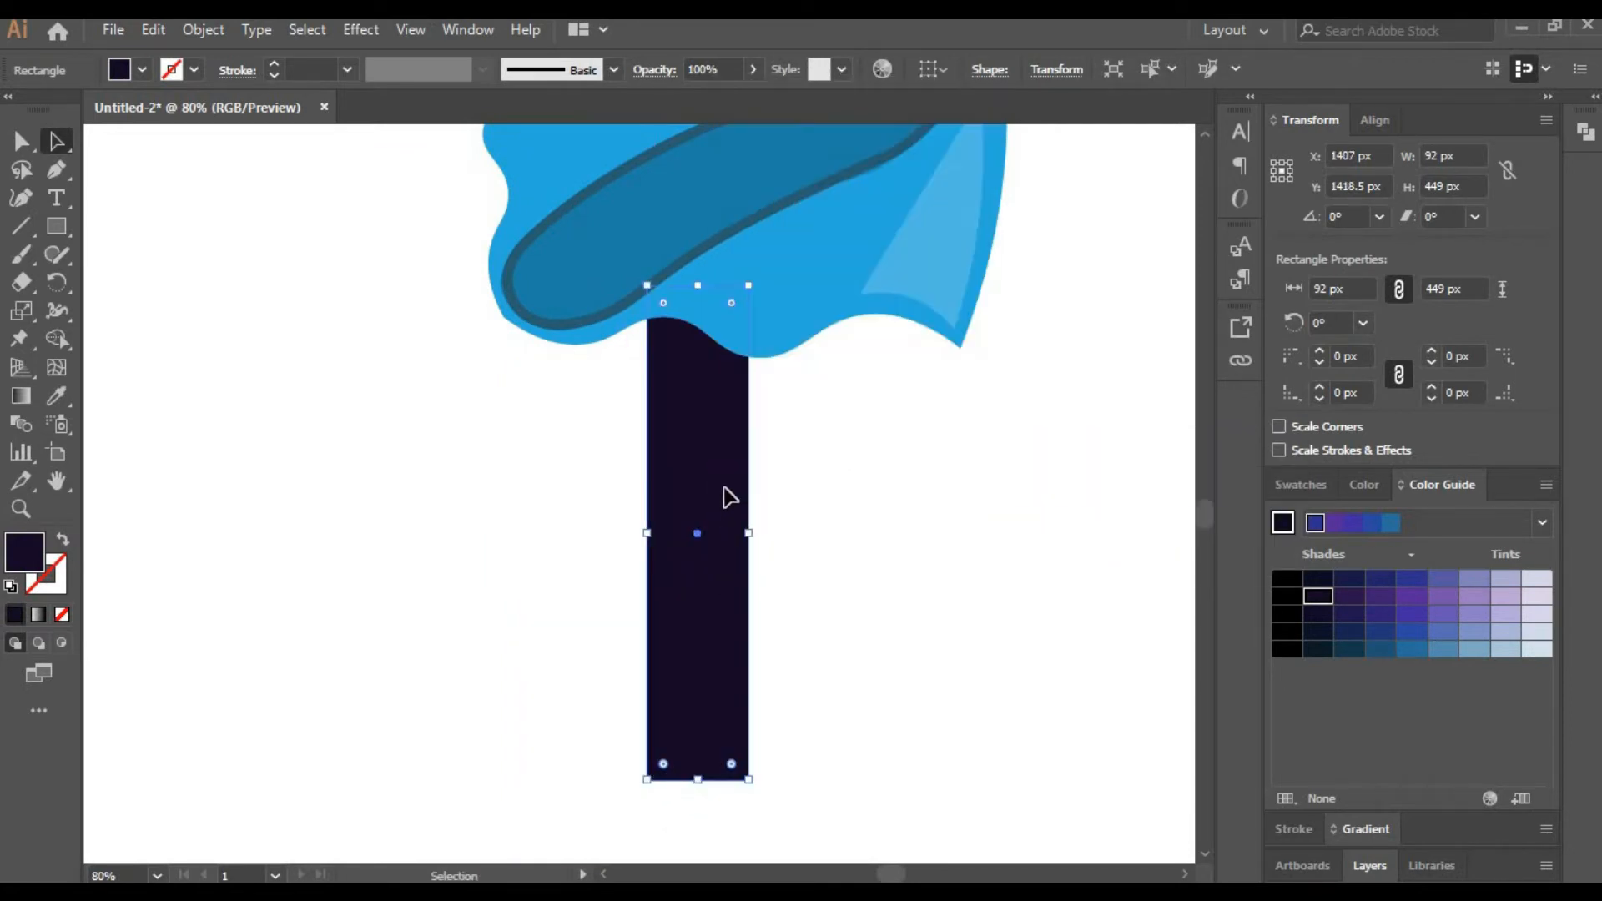
{"action": "left_click_drag", "start_coordinate": [726, 498], "coordinate": [726, 481]}
{"action": "key", "text": "p"}
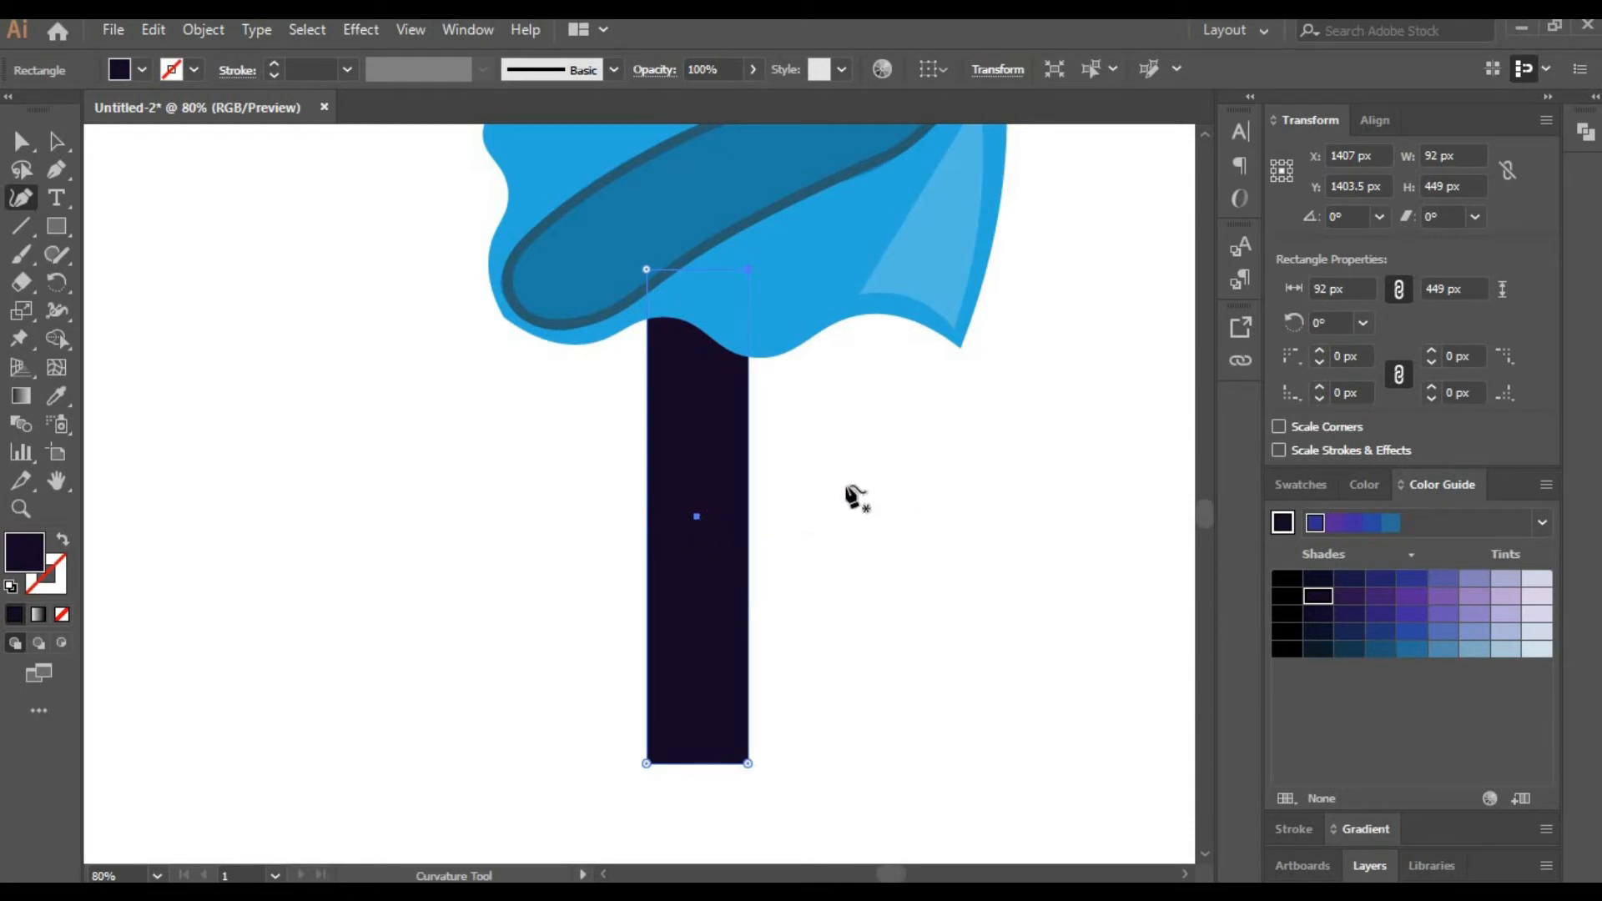
Bend the leg rectangle into a backward-bowed curve and narrow its lower end, making it about 117 px wide.
{"action": "left_click_drag", "start_coordinate": [749, 551], "coordinate": [770, 547]}
{"action": "left_click_drag", "start_coordinate": [649, 531], "coordinate": [679, 552]}
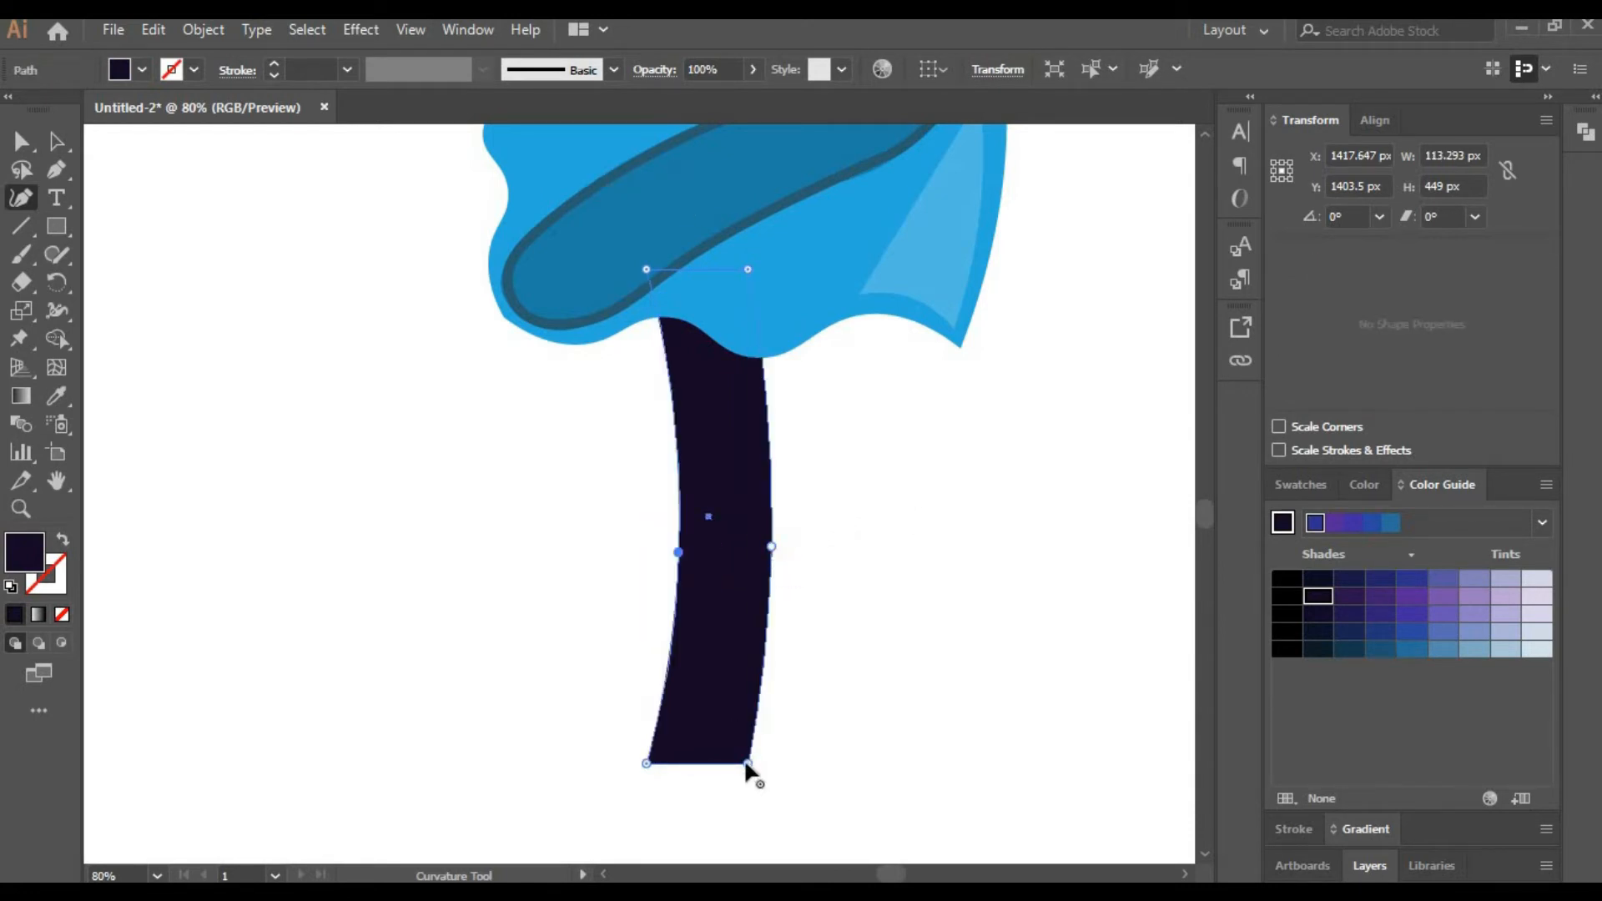
{"action": "left_click_drag", "start_coordinate": [747, 763], "coordinate": [708, 764]}
{"action": "left_click_drag", "start_coordinate": [769, 548], "coordinate": [767, 560]}
{"action": "left_click", "coordinate": [57, 142]}
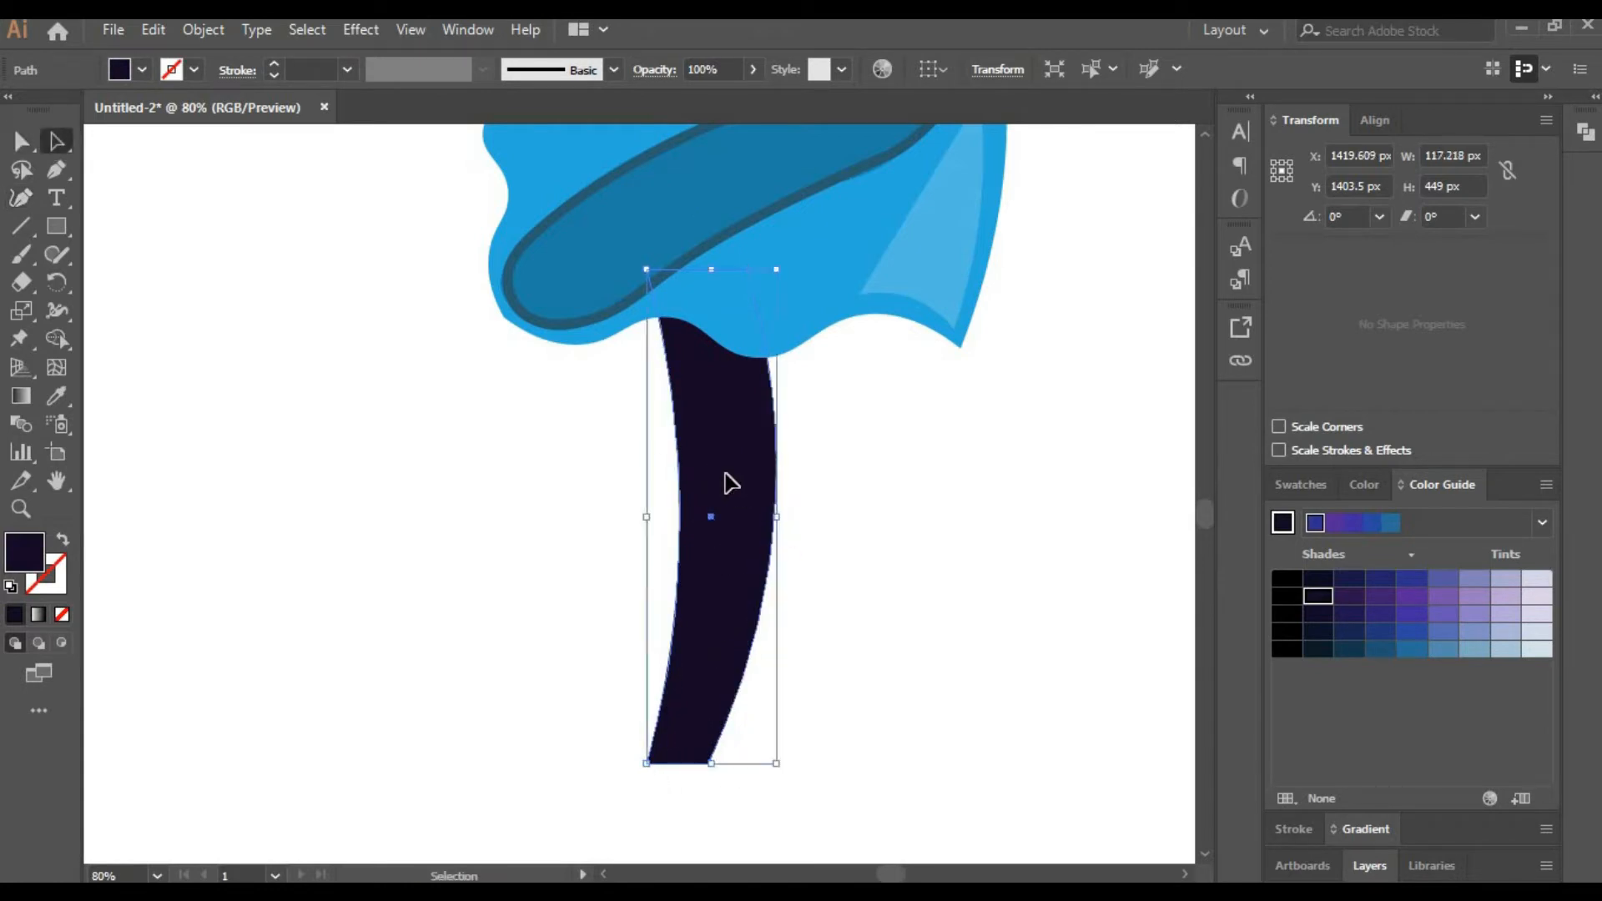
Duplicate the curved leg, shrink the copy to about 69 × 315 px, and place it inside the original leg.
{"action": "left_click", "coordinate": [726, 477]}
{"action": "key", "text": "ctrl+c"}
{"action": "key", "text": "ctrl+v"}
{"action": "left_click_drag", "start_coordinate": [700, 248], "coordinate": [673, 321]}
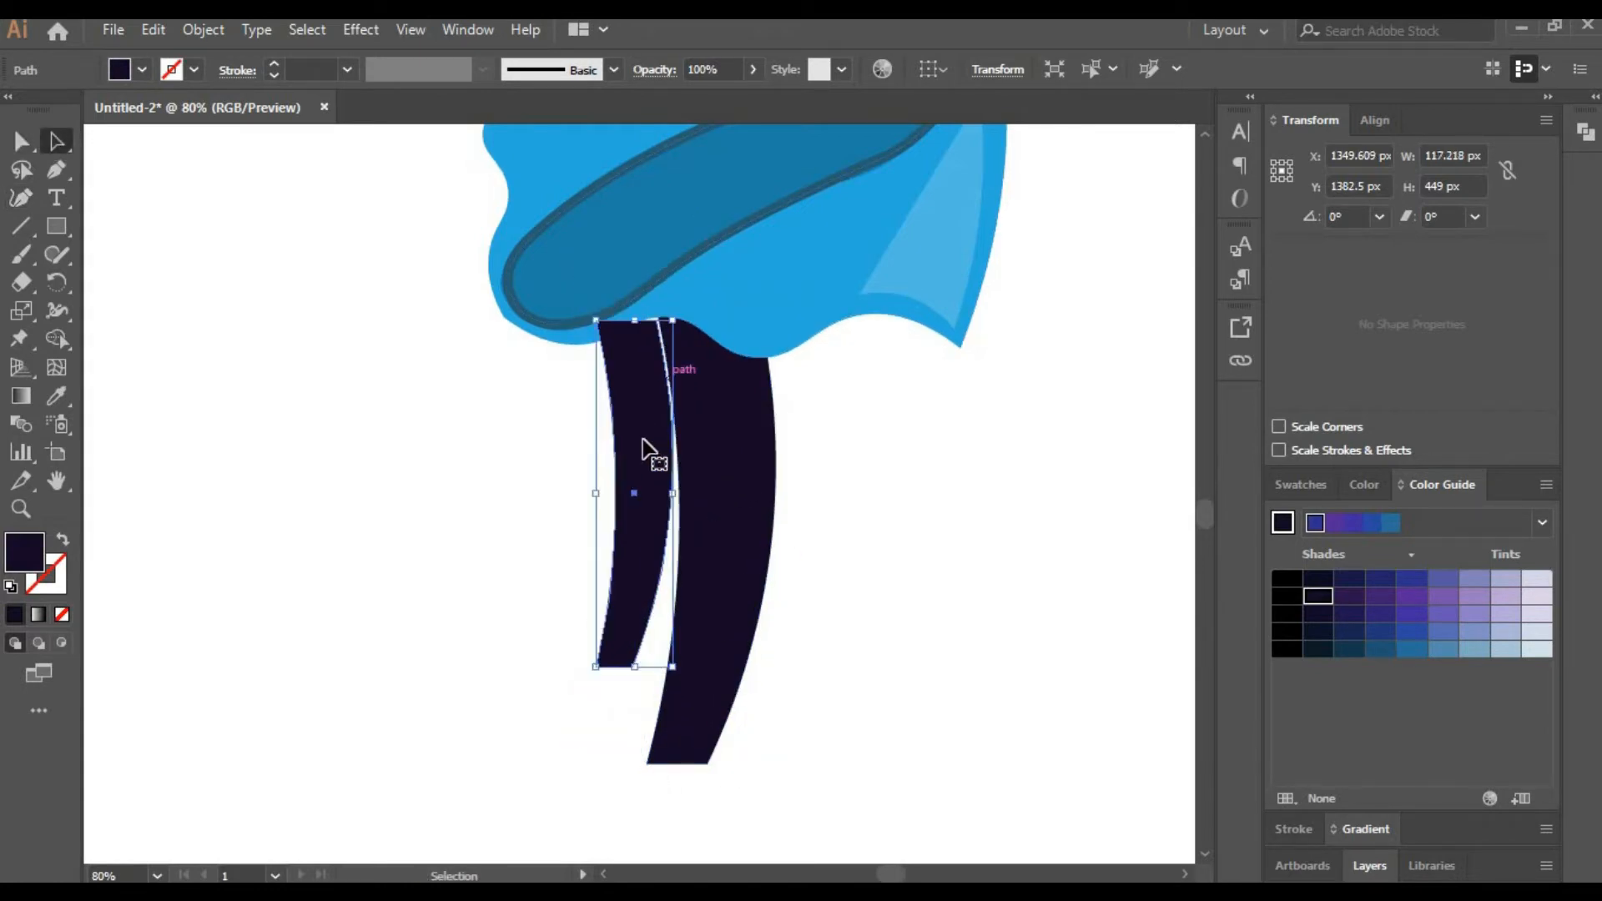
{"action": "left_click_drag", "start_coordinate": [639, 437], "coordinate": [724, 491]}
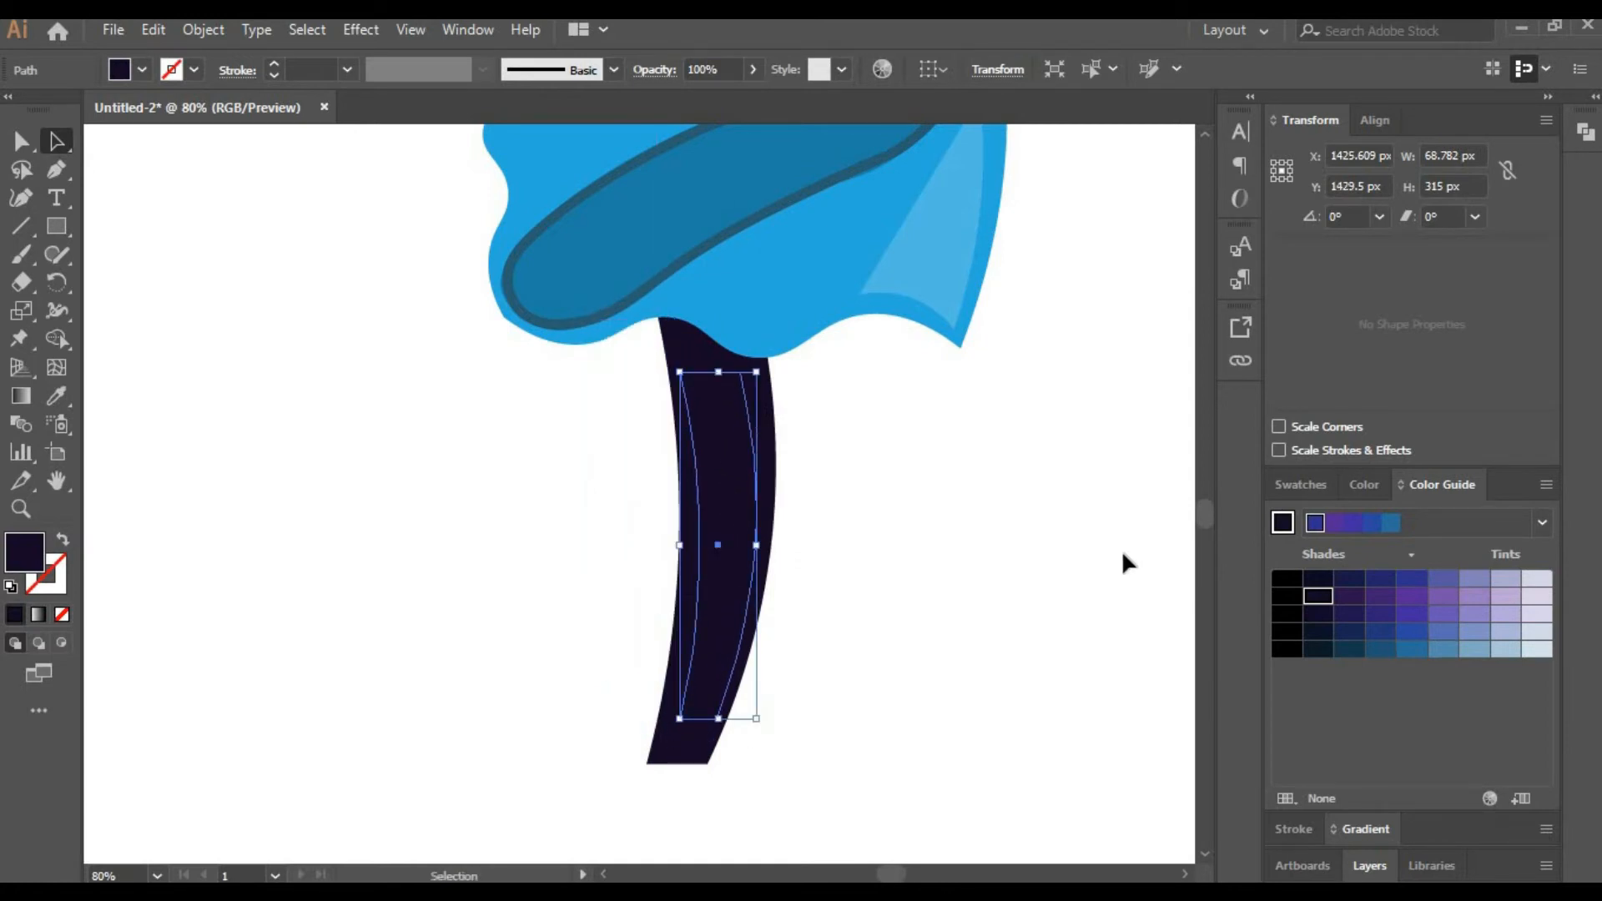
Fill the inner leg copy with a slightly lighter dark purple as a highlight, raise it a little, and taper its lower end.
{"action": "left_click", "coordinate": [1347, 599]}
{"action": "left_click", "coordinate": [1141, 597]}
{"action": "left_click_drag", "start_coordinate": [705, 653], "coordinate": [714, 643]}
{"action": "left_click", "coordinate": [22, 197]}
{"action": "left_click_drag", "start_coordinate": [716, 709], "coordinate": [705, 710]}
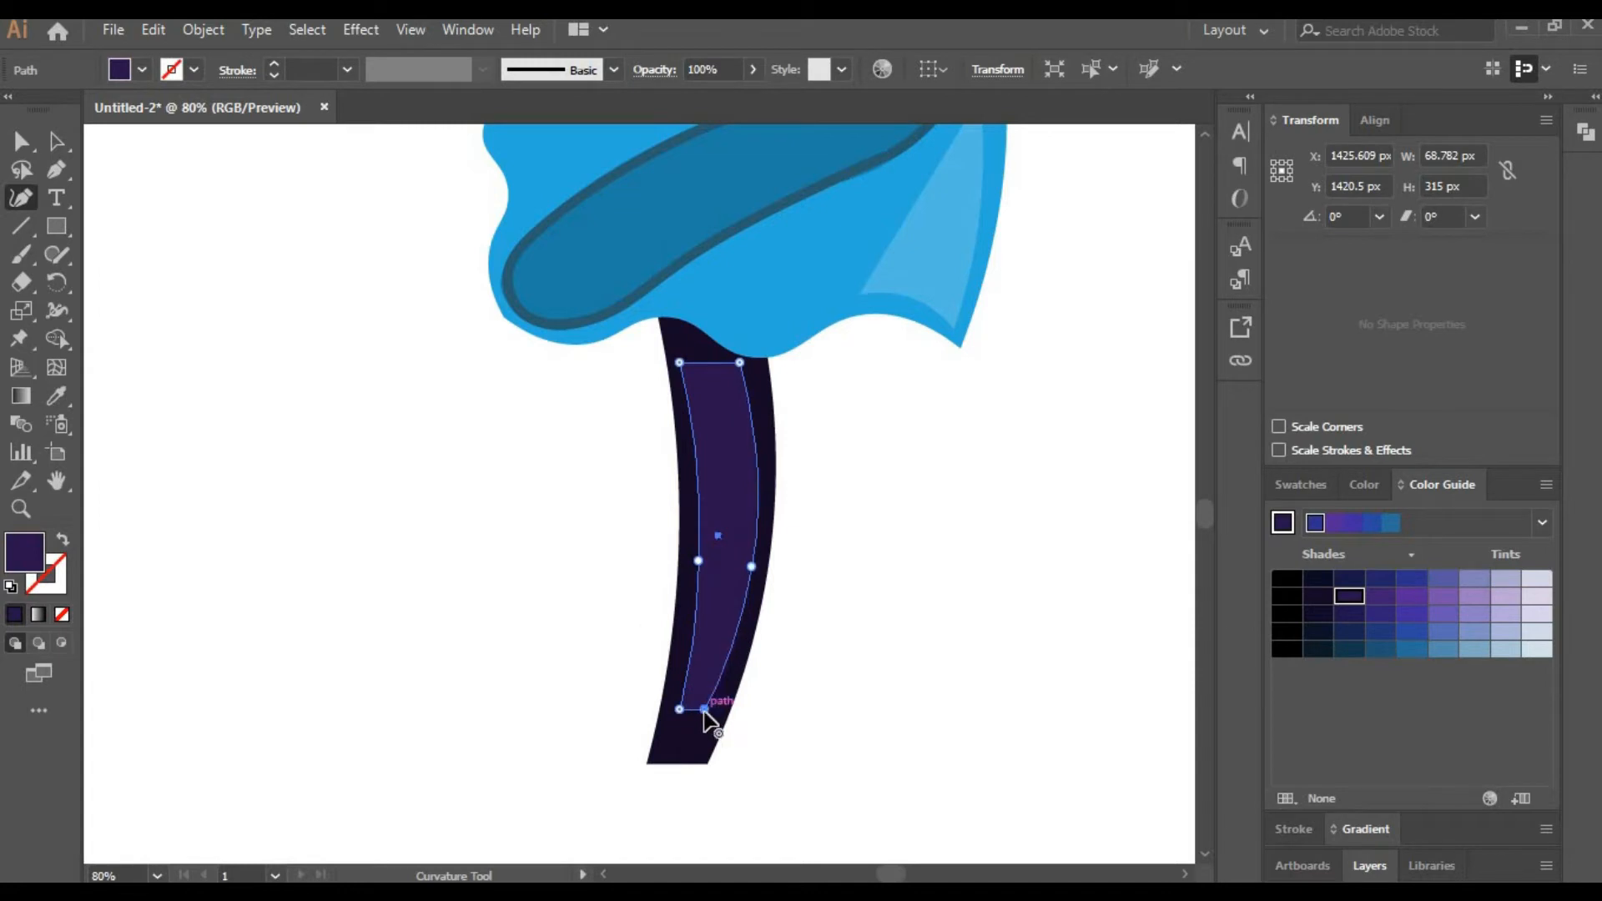
{"action": "left_click_drag", "start_coordinate": [753, 565], "coordinate": [745, 561]}
{"action": "left_click", "coordinate": [52, 145]}
{"action": "left_click", "coordinate": [408, 551]}
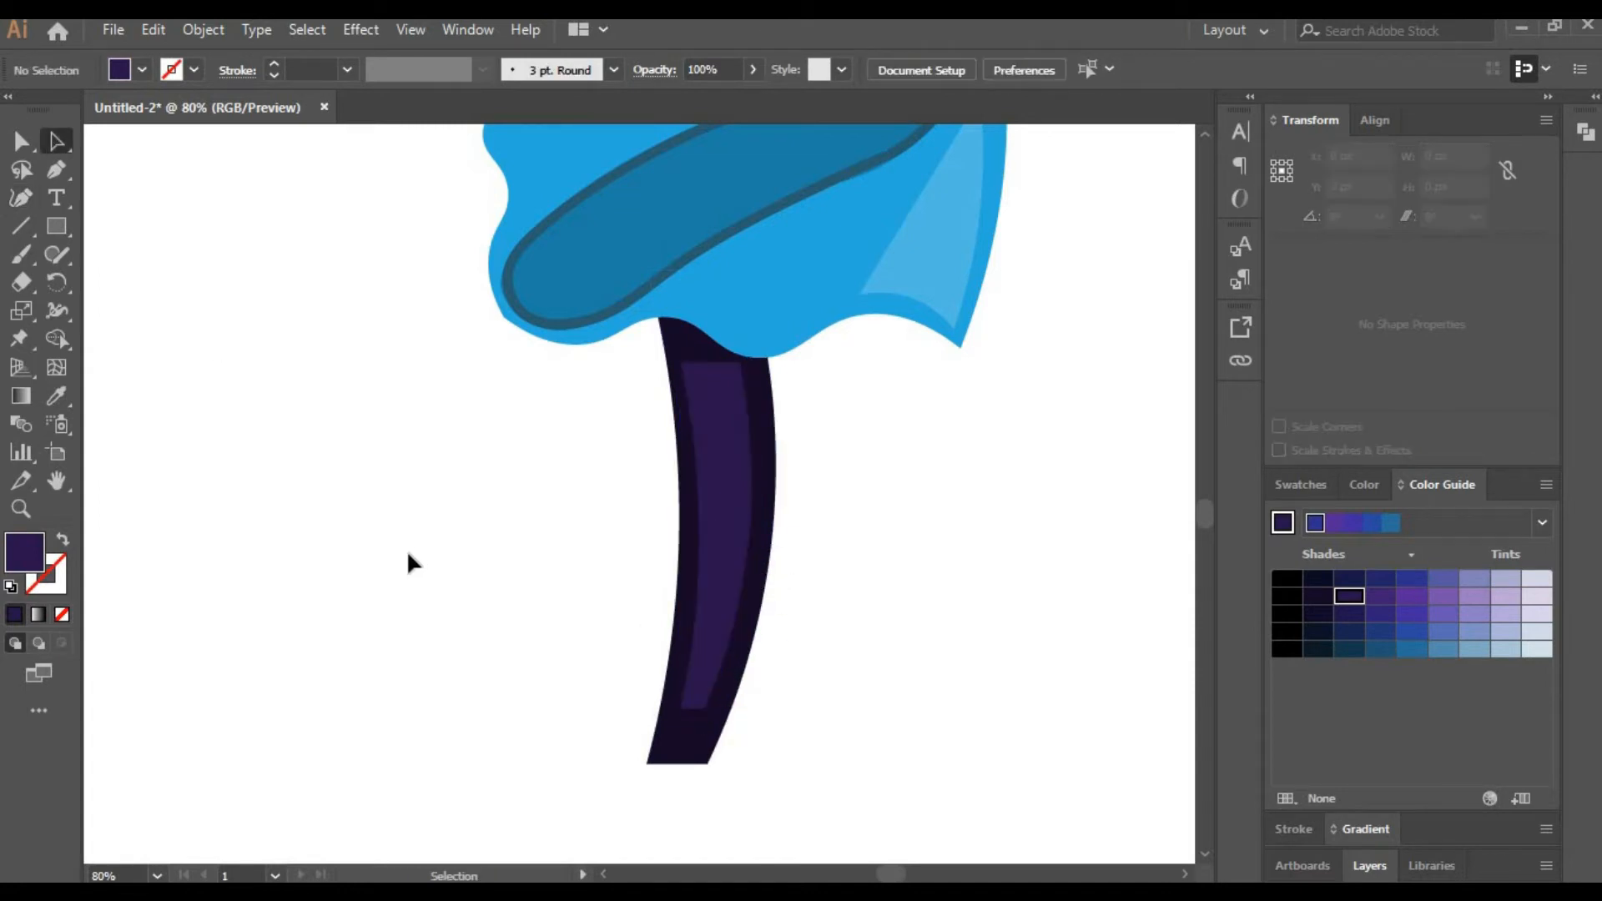
Duplicate the leg with its highlight and rotate the copy so it crosses diagonally over the first leg.
{"action": "key", "text": "space"}
{"action": "scroll", "coordinate": [551, 611], "scroll_direction": "down", "scroll_amount": 3}
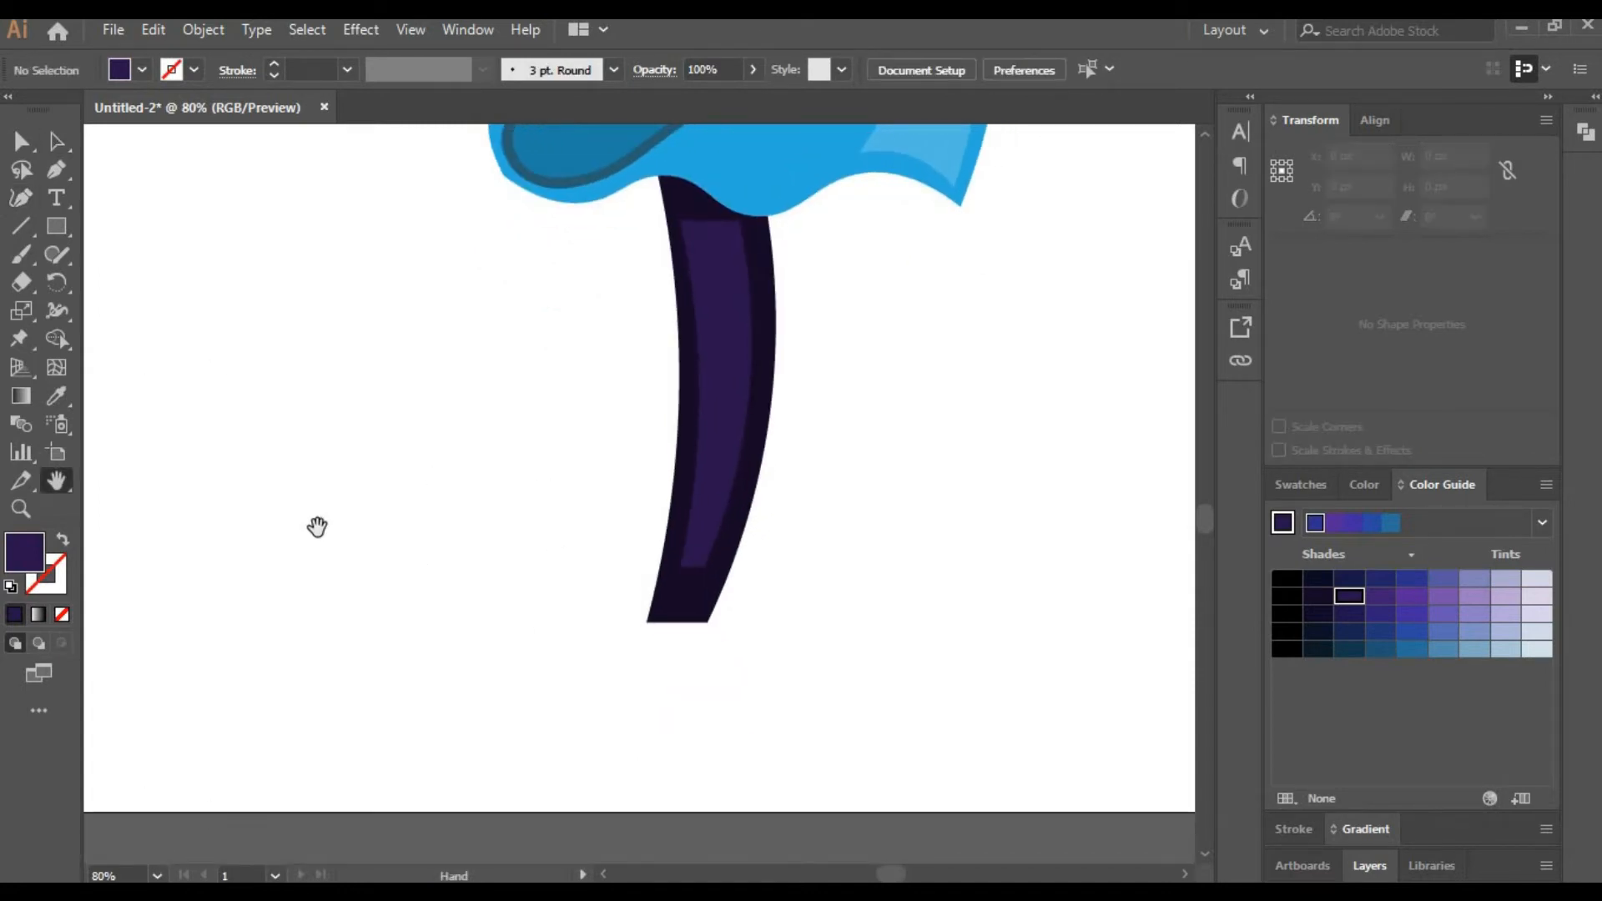
{"action": "left_click_drag", "start_coordinate": [317, 526], "coordinate": [276, 631]}
{"action": "left_click", "coordinate": [57, 142]}
{"action": "left_click", "coordinate": [708, 501]}
{"action": "left_click", "coordinate": [725, 498], "text": "shift"}
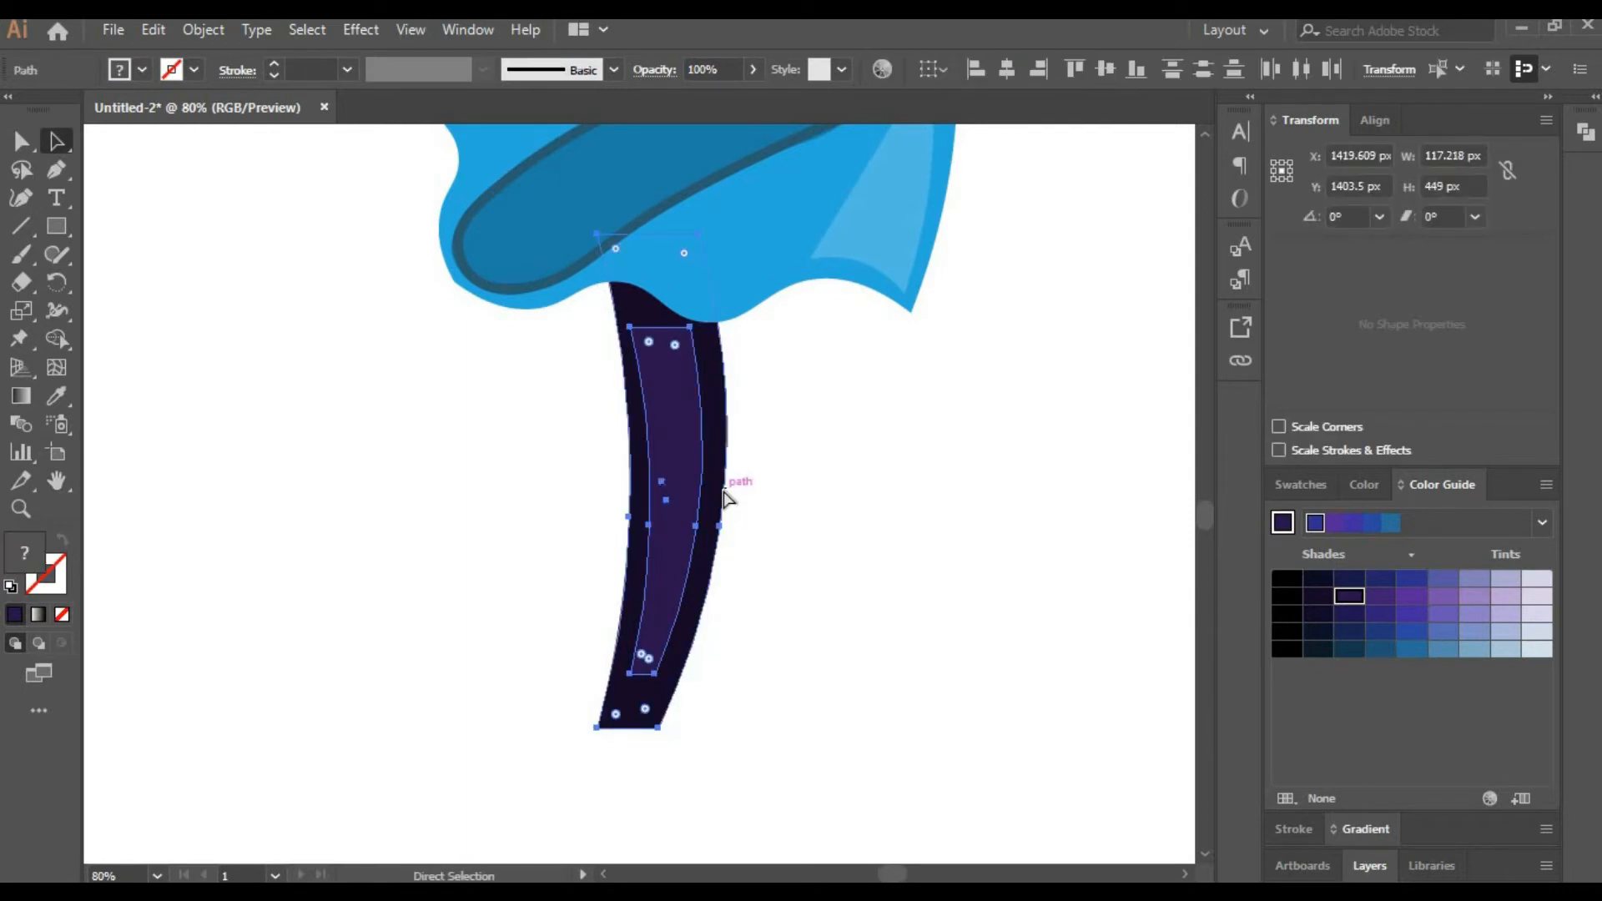
{"action": "key", "text": "ctrl+c"}
{"action": "key", "text": "ctrl+v"}
{"action": "left_click_drag", "start_coordinate": [702, 237], "coordinate": [807, 395]}
{"action": "mouse_move", "coordinate": [638, 468]}
{"action": "left_mouse_down"}
{"action": "mouse_move", "coordinate": [656, 478]}
{"action": "mouse_move", "coordinate": [643, 463]}
{"action": "left_mouse_up"}
Stretch the rotated leg's upper end up to the garment hem, curve its sides, and set its highlight aside.
{"action": "left_click", "coordinate": [21, 199]}
{"action": "left_click", "coordinate": [772, 270]}
{"action": "left_click_drag", "start_coordinate": [771, 271], "coordinate": [780, 252]}
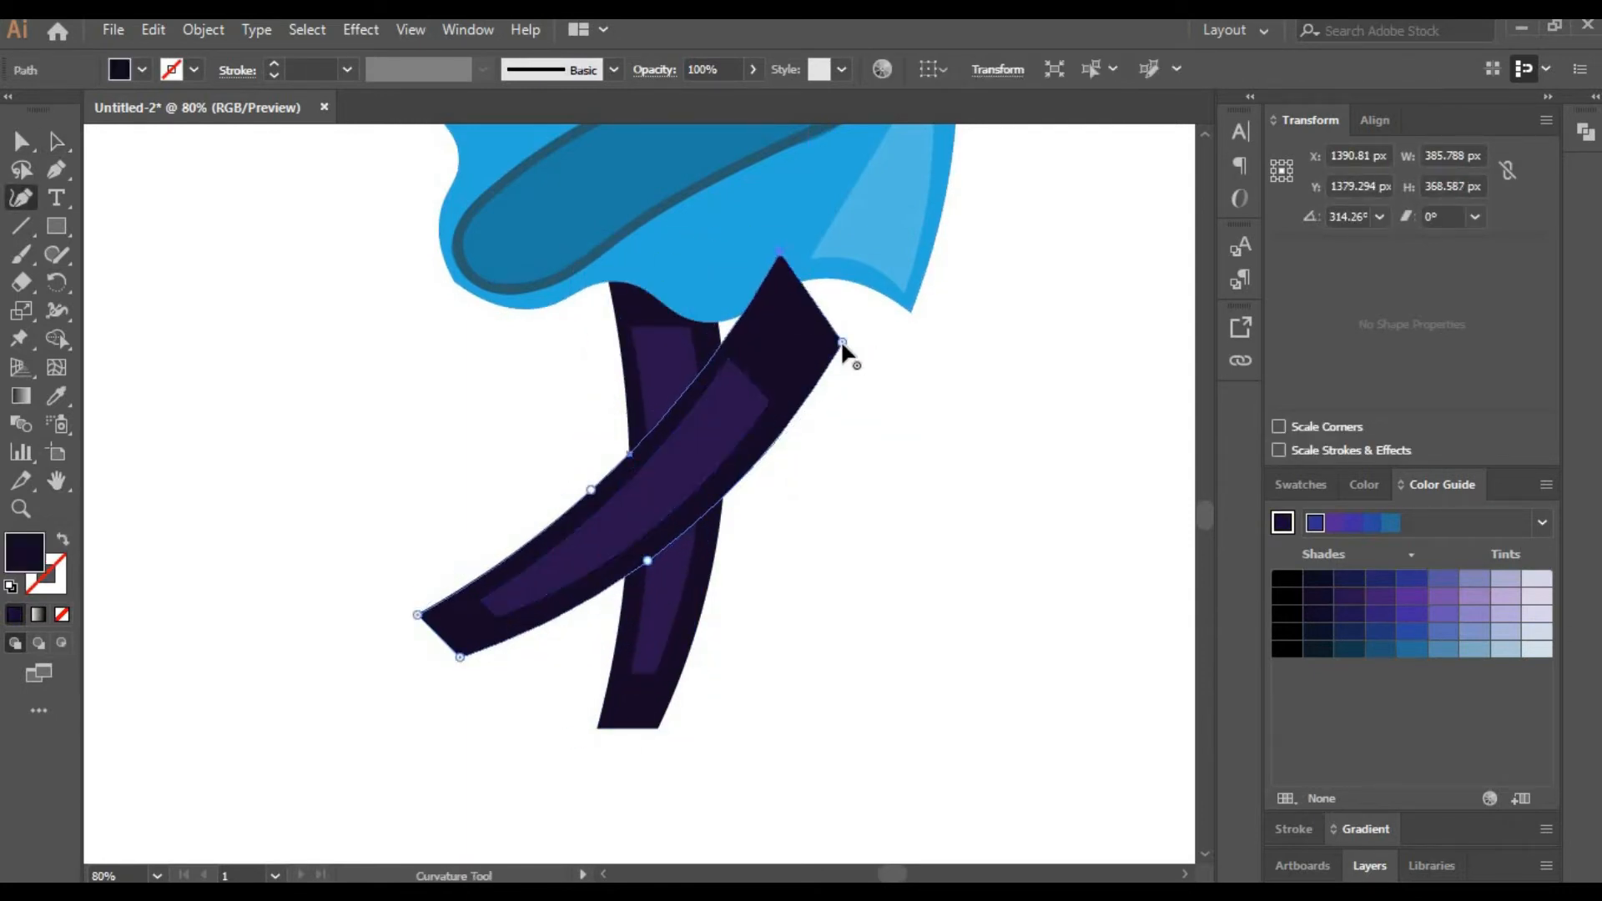
{"action": "left_click_drag", "start_coordinate": [842, 342], "coordinate": [888, 267]}
{"action": "left_click_drag", "start_coordinate": [648, 559], "coordinate": [730, 526]}
{"action": "left_click_drag", "start_coordinate": [590, 490], "coordinate": [656, 474]}
{"action": "key", "text": "ctrl+z"}
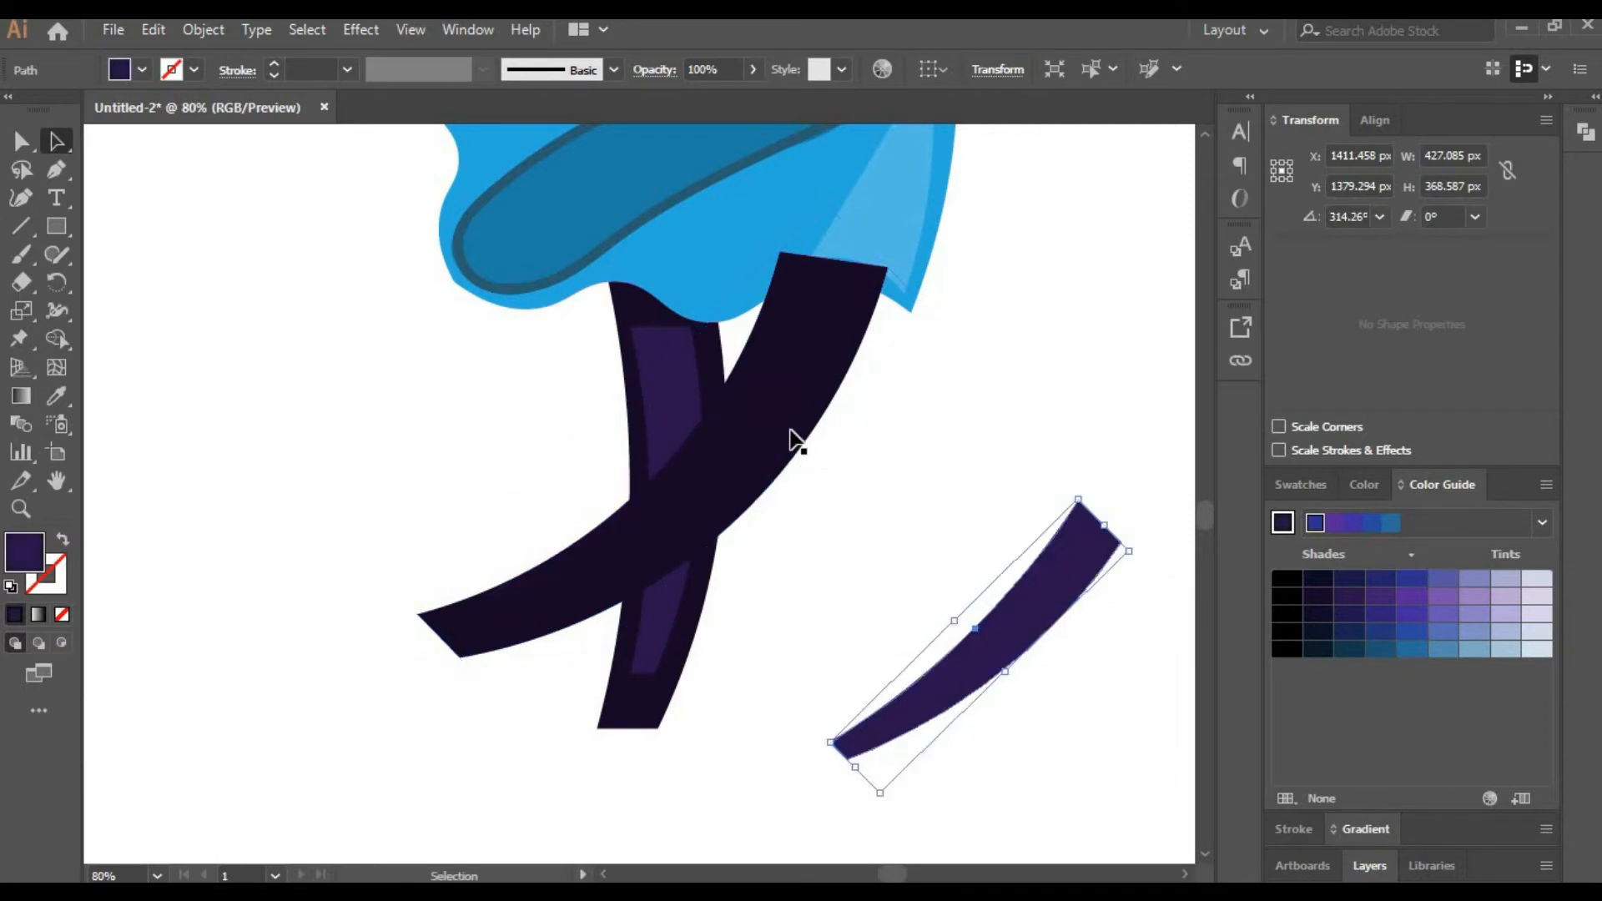
Send the second leg behind the first leg and the garment.
{"action": "left_click", "coordinate": [775, 430]}
{"action": "right_click", "coordinate": [776, 430]}
{"action": "left_click", "coordinate": [1130, 841]}
{"action": "left_click", "coordinate": [936, 560]}
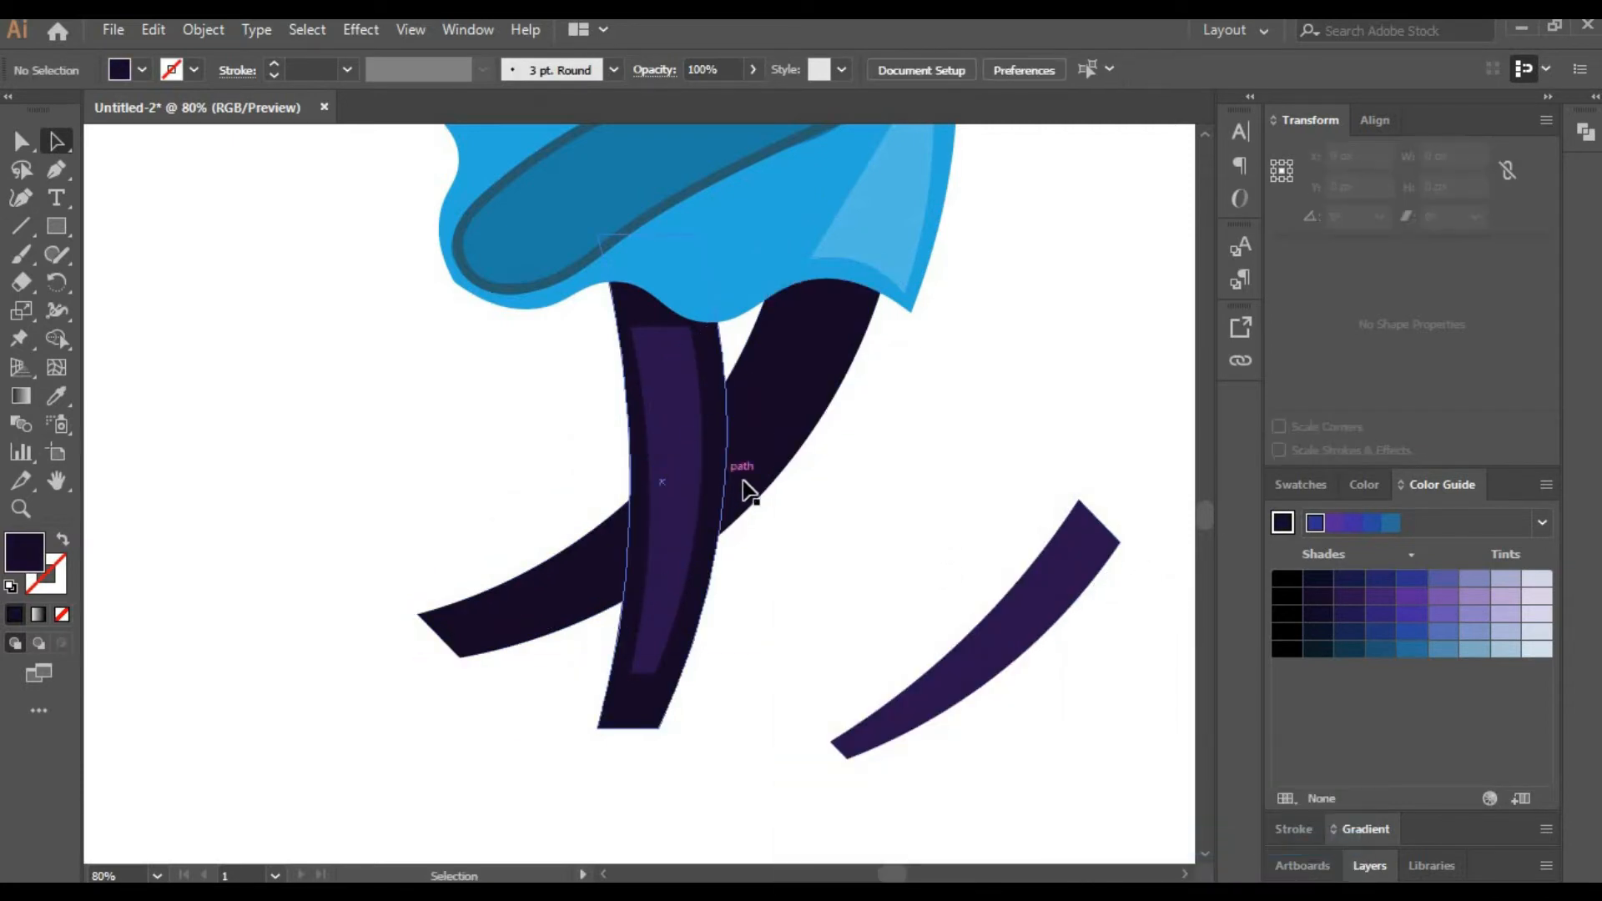
Raise the back leg's lower end and smooth its curve so it kicks up behind the front leg.
{"action": "left_click", "coordinate": [741, 478]}
{"action": "left_click", "coordinate": [25, 201]}
{"action": "left_click_drag", "start_coordinate": [419, 615], "coordinate": [388, 486]}
{"action": "left_click_drag", "start_coordinate": [460, 658], "coordinate": [410, 540]}
{"action": "left_click_drag", "start_coordinate": [730, 526], "coordinate": [680, 548]}
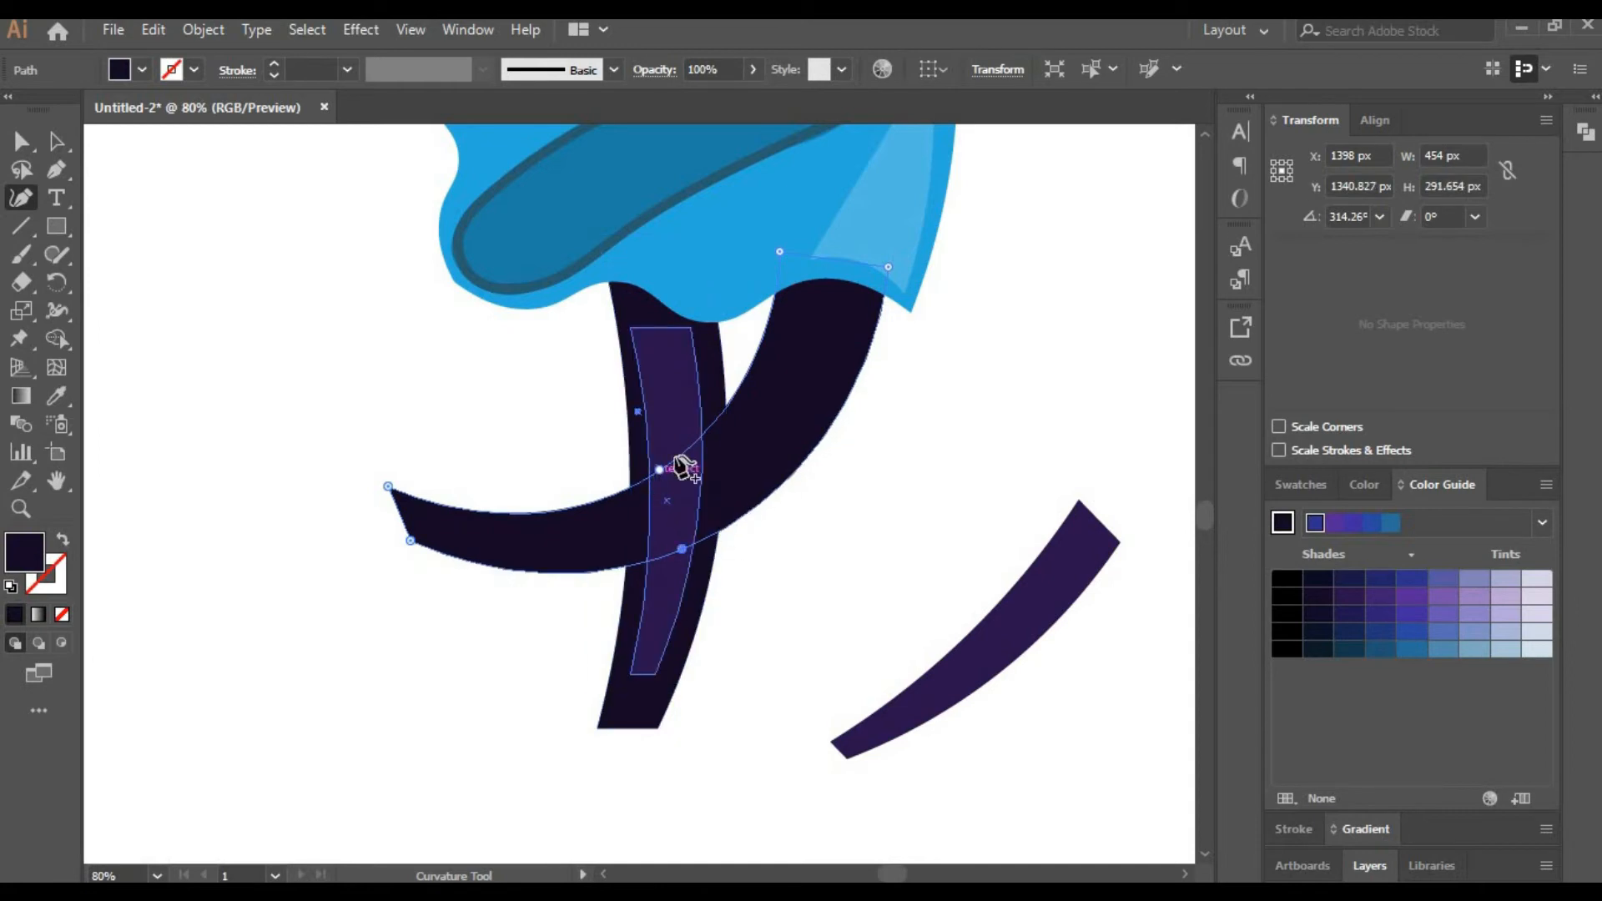
Nudge the back leg slightly toward the front leg.
{"action": "left_click", "coordinate": [23, 142]}
{"action": "key", "text": "Left"}
{"action": "key", "text": "Left"}
{"action": "key", "text": "Left"}
{"action": "key", "text": "Left"}
{"action": "key", "text": "Left"}
{"action": "key", "text": "Left"}
{"action": "key", "text": "Left"}
{"action": "key", "text": "Left"}
{"action": "key", "text": "Left"}
{"action": "key", "text": "Left"}
{"action": "key", "text": "Left"}
{"action": "key", "text": "Left"}
{"action": "key", "text": "Left"}
{"action": "key", "text": "Left"}
{"action": "key", "text": "Left"}
{"action": "left_click", "coordinate": [876, 463]}
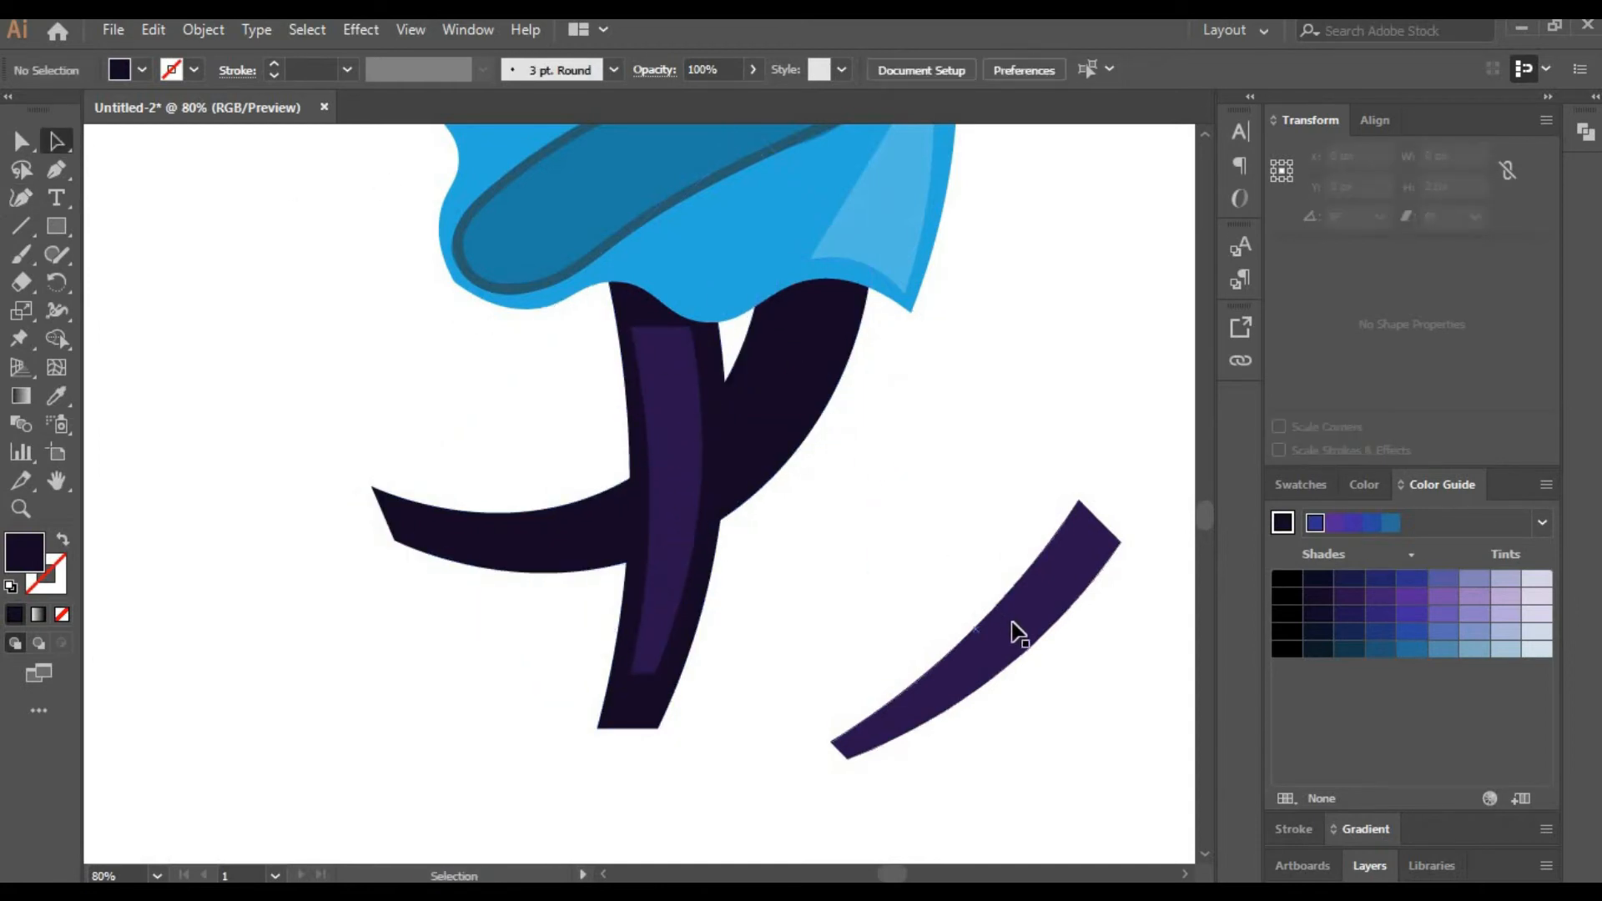
Place the loose highlight on the back leg and reshape its ends and sides to follow the leg's curve.
{"action": "left_click_drag", "start_coordinate": [1012, 629], "coordinate": [710, 426]}
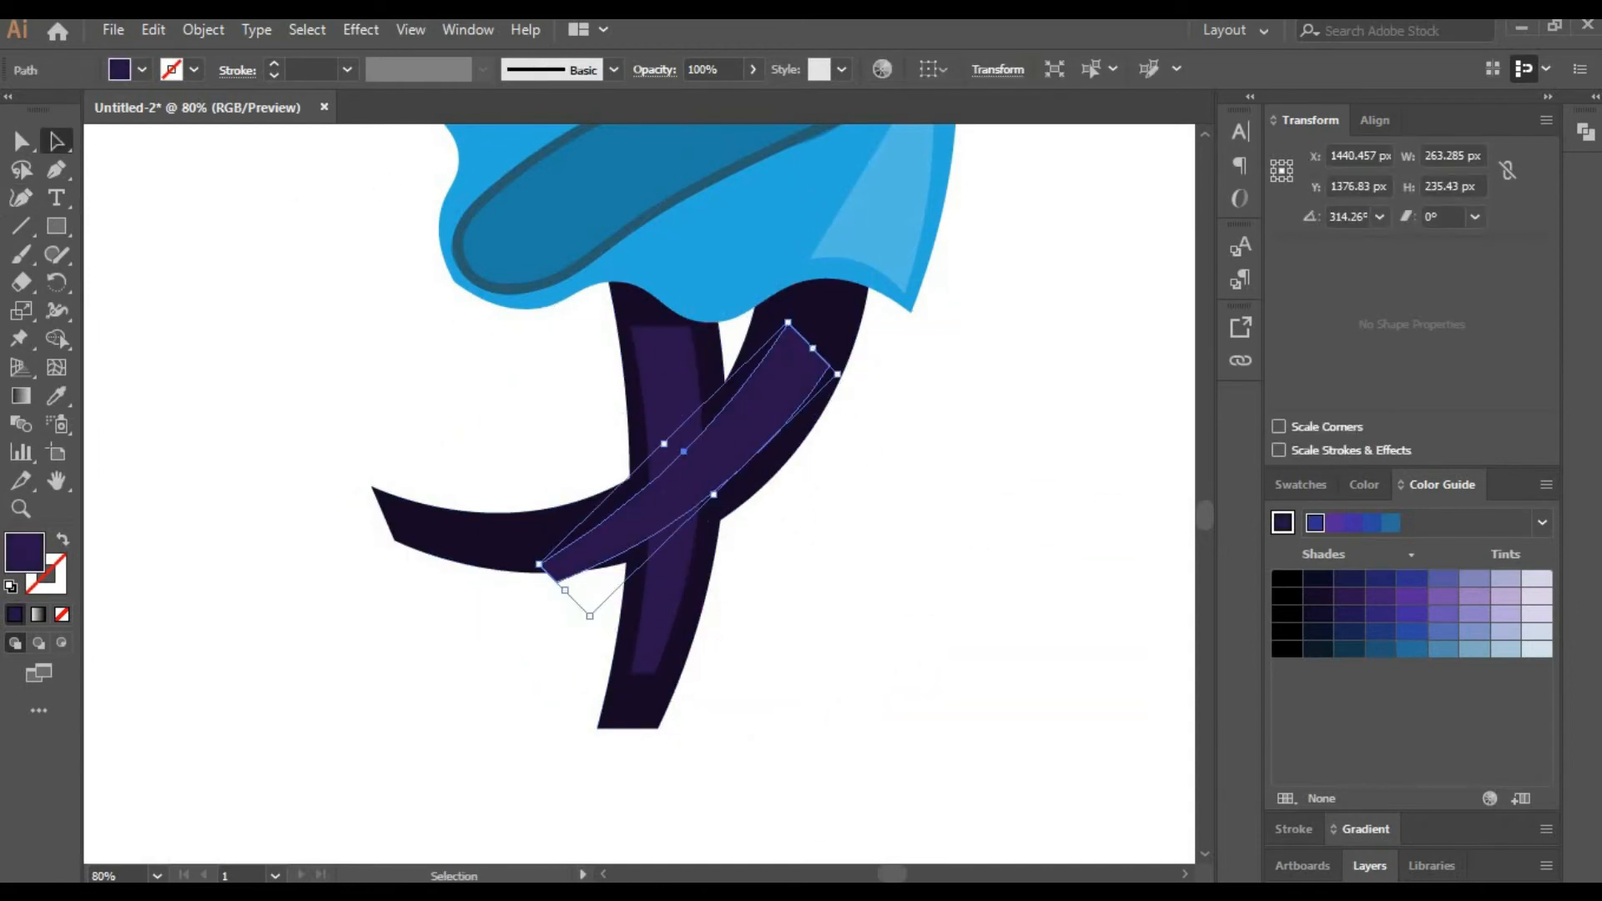
{"action": "left_click", "coordinate": [22, 199]}
{"action": "left_click_drag", "start_coordinate": [542, 563], "coordinate": [483, 529]}
{"action": "left_click_drag", "start_coordinate": [556, 581], "coordinate": [510, 562]}
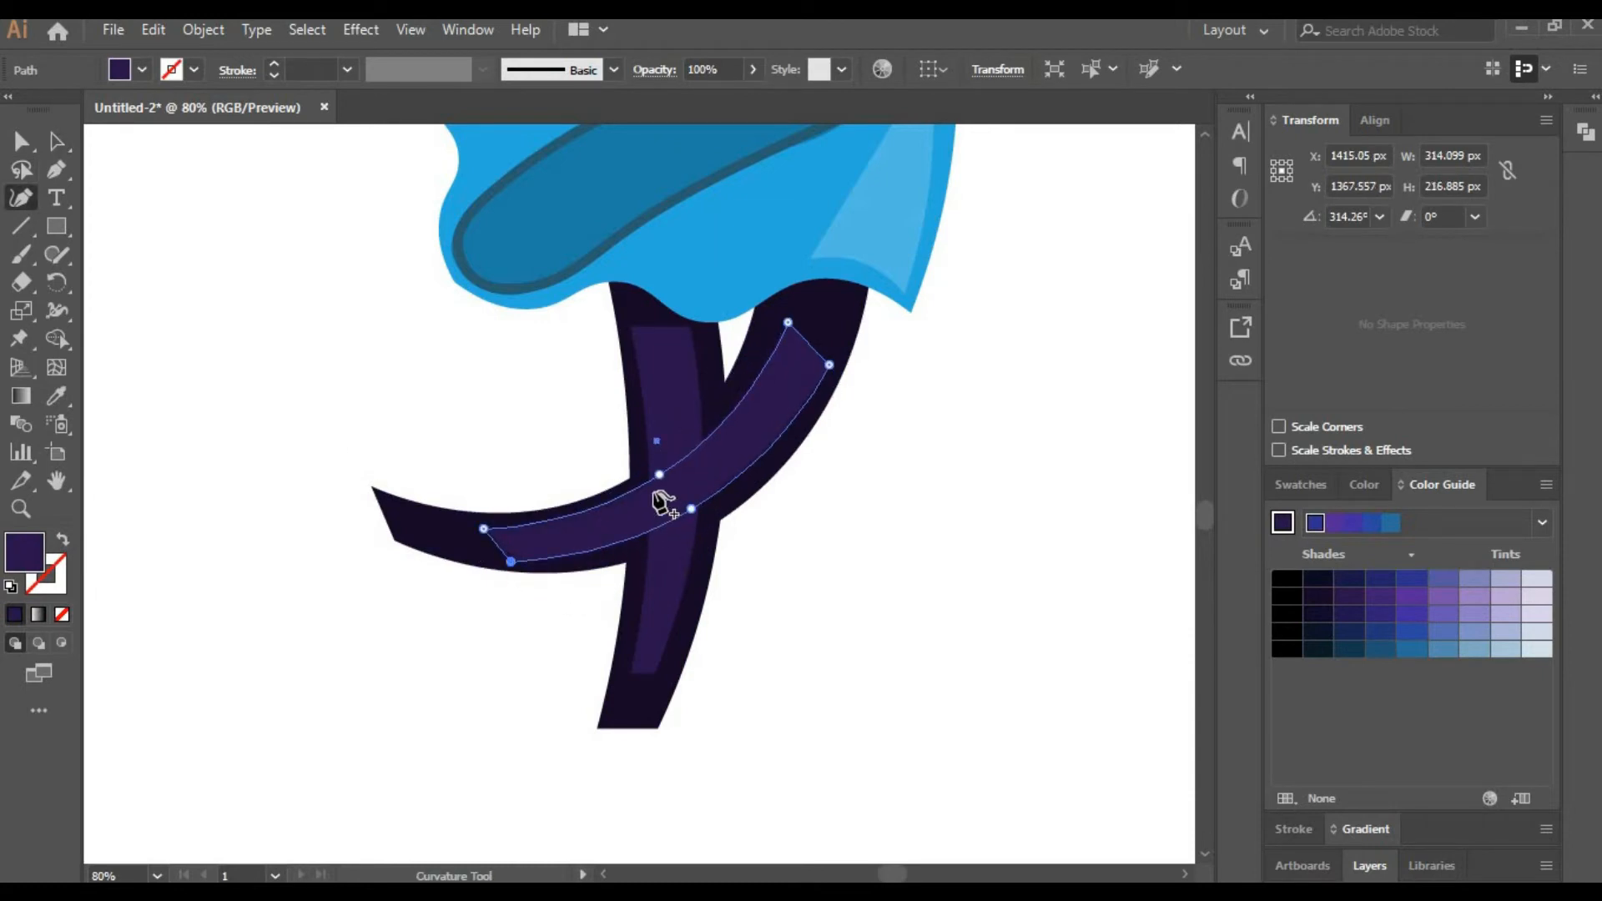
{"action": "left_click", "coordinate": [659, 474]}
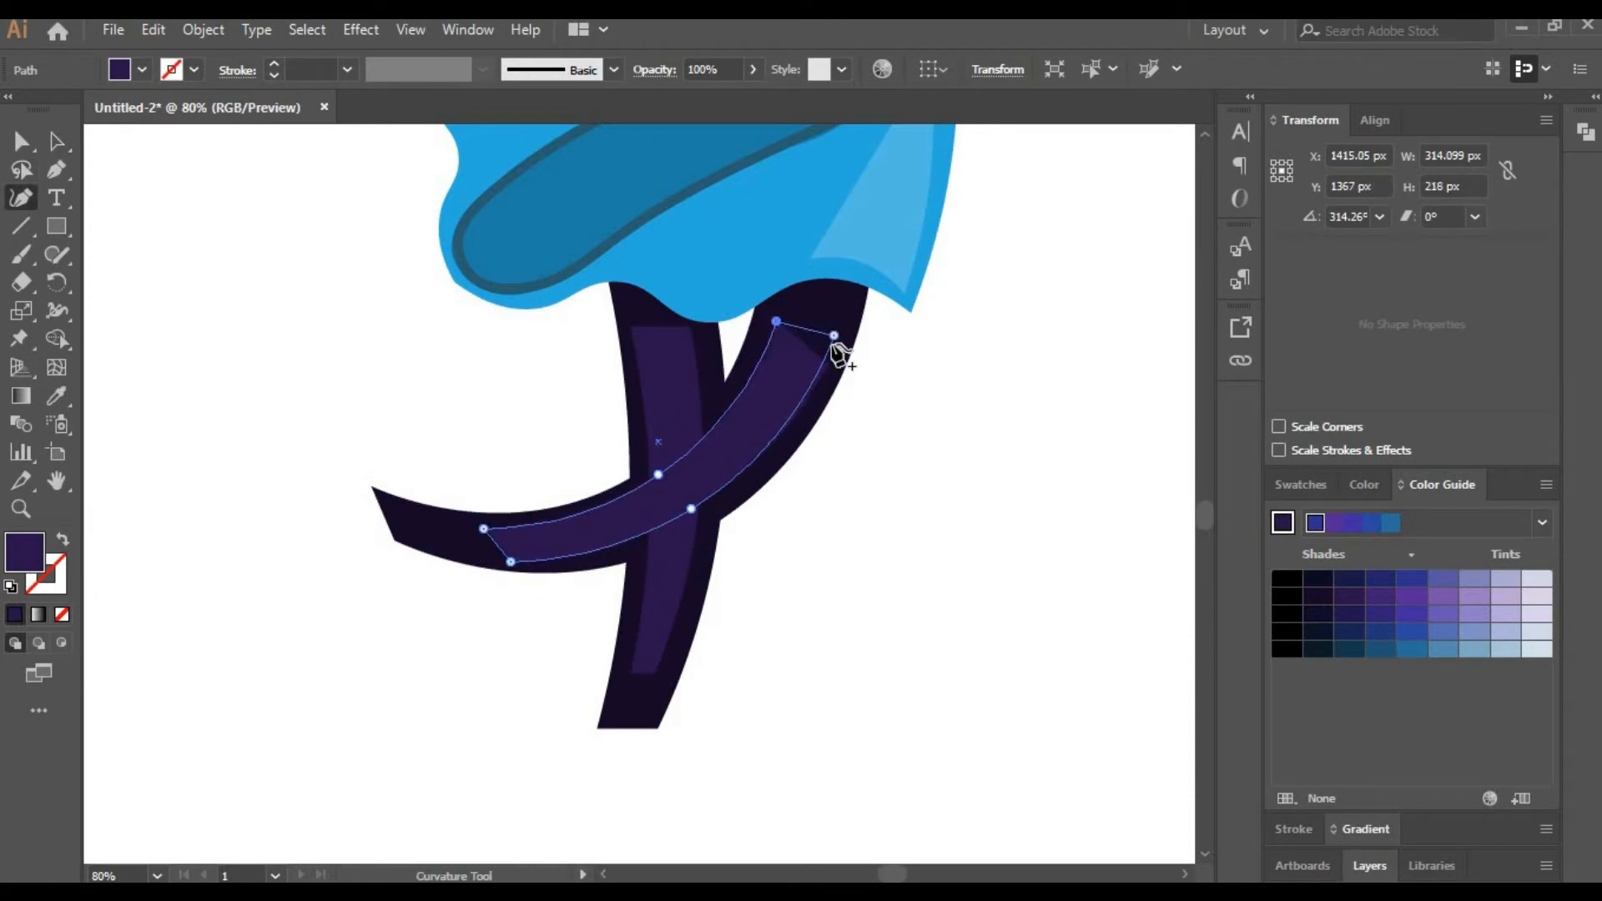
Try sending only the back leg's highlight behind all other shapes, and undo it.
{"action": "left_click", "coordinate": [56, 142]}
{"action": "right_click", "coordinate": [762, 422]}
{"action": "mouse_move", "coordinate": [868, 765]}
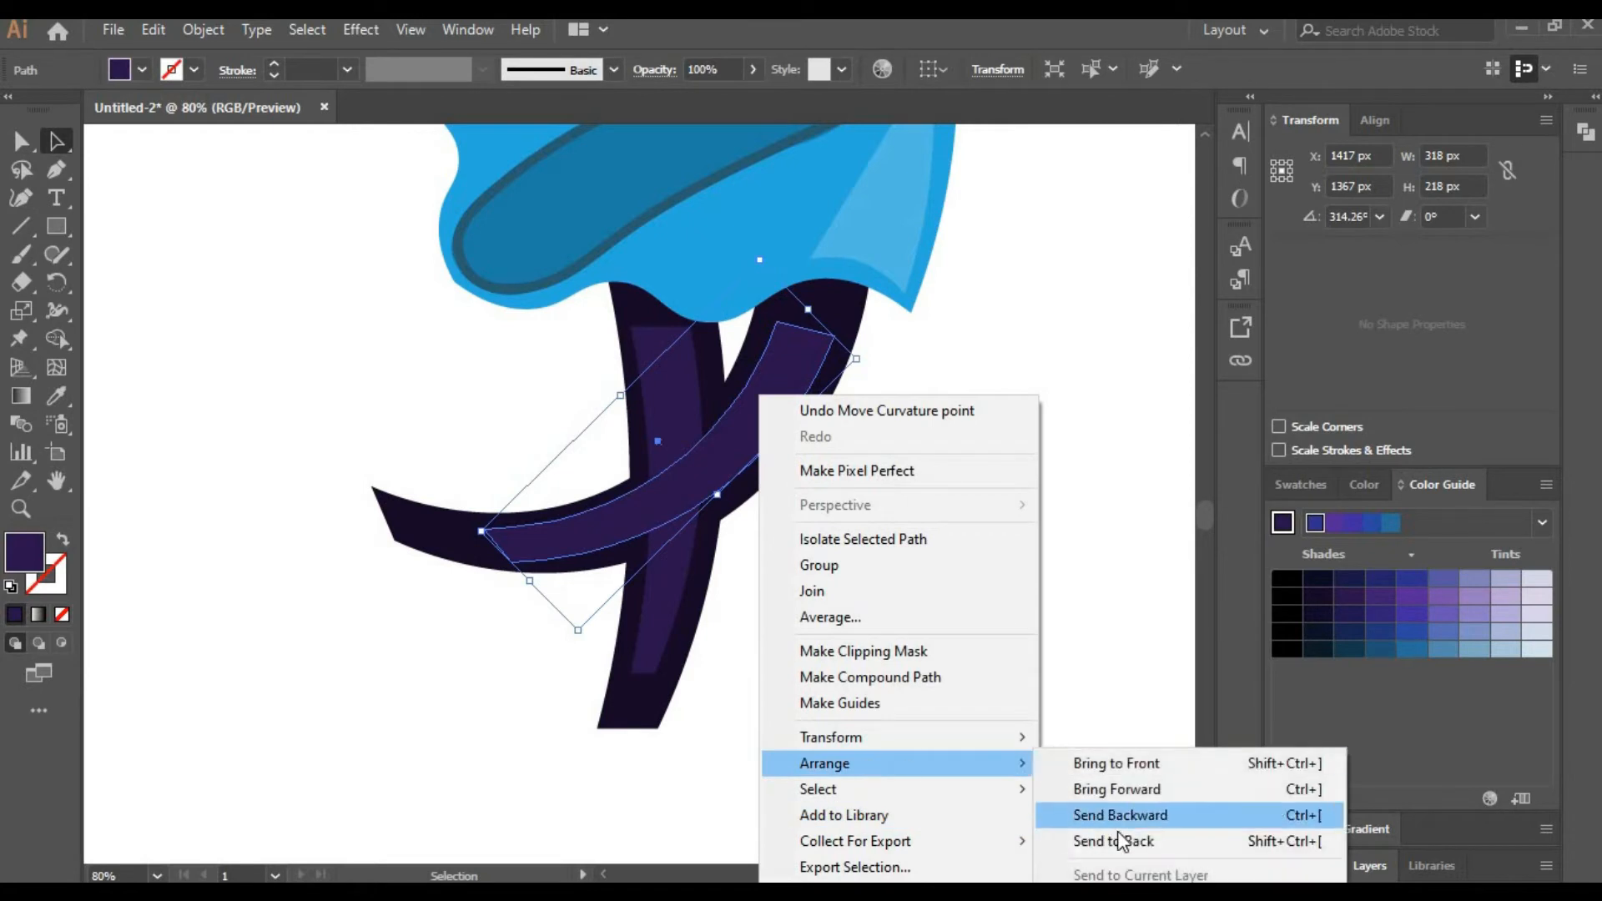
{"action": "left_click", "coordinate": [1122, 841]}
{"action": "left_click", "coordinate": [1011, 538]}
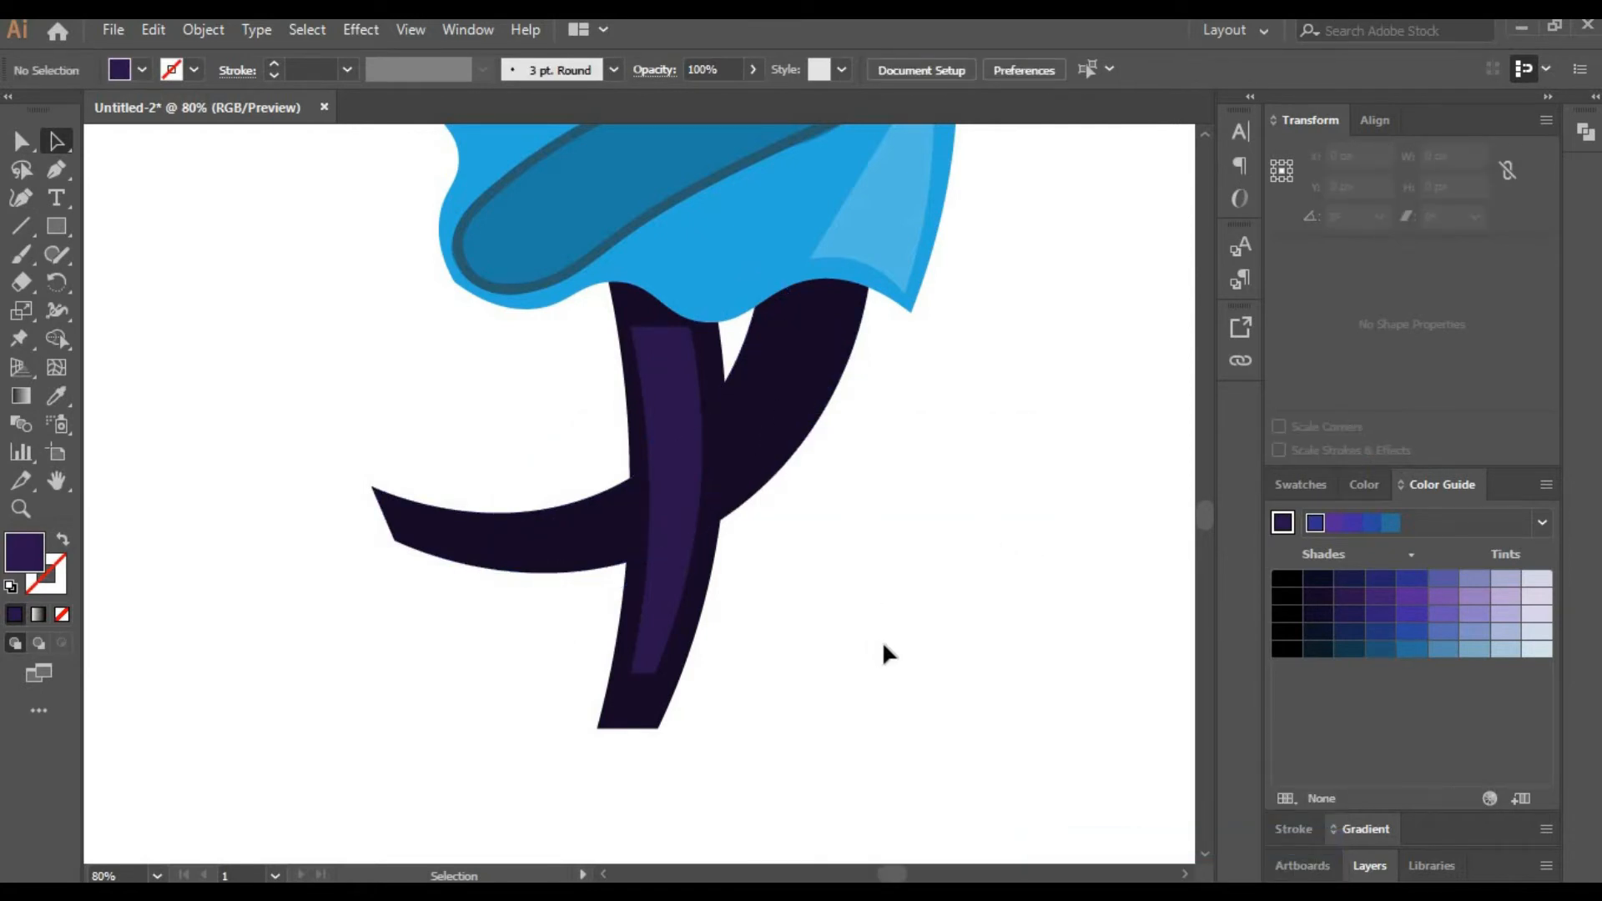
{"action": "key", "text": "ctrl+z"}
Try a lighter purple fill from the color guide on the highlight, and undo it.
{"action": "left_click", "coordinate": [785, 415]}
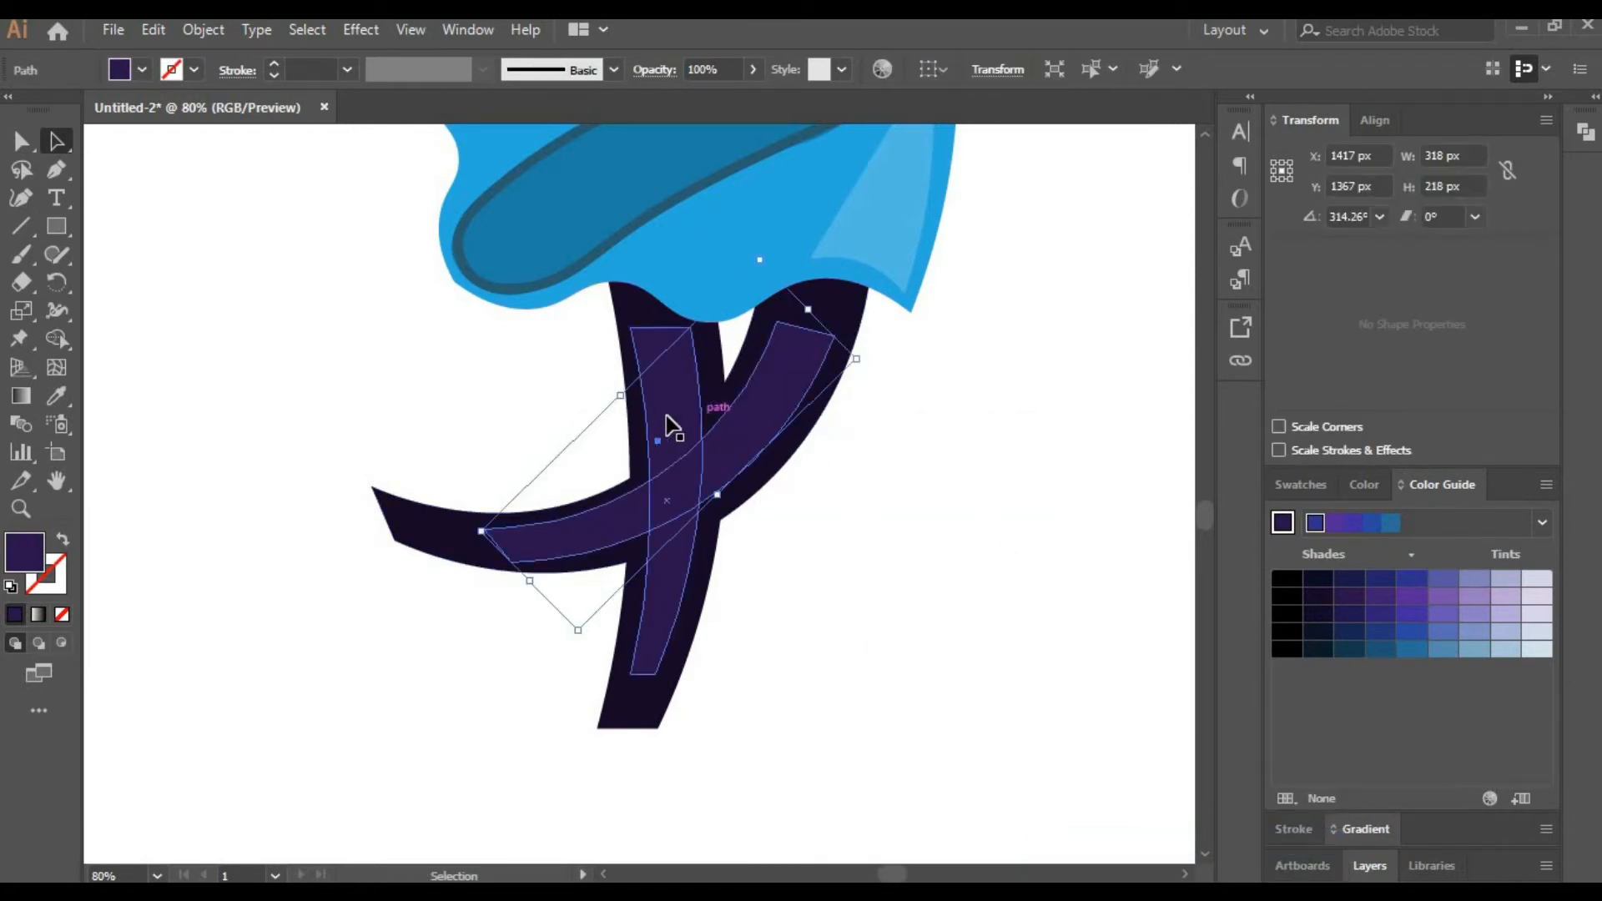
{"action": "left_click", "coordinate": [667, 417]}
{"action": "left_click", "coordinate": [734, 459]}
{"action": "left_click", "coordinate": [1380, 598]}
{"action": "key", "text": "ctrl+z"}
{"action": "left_click", "coordinate": [1000, 528]}
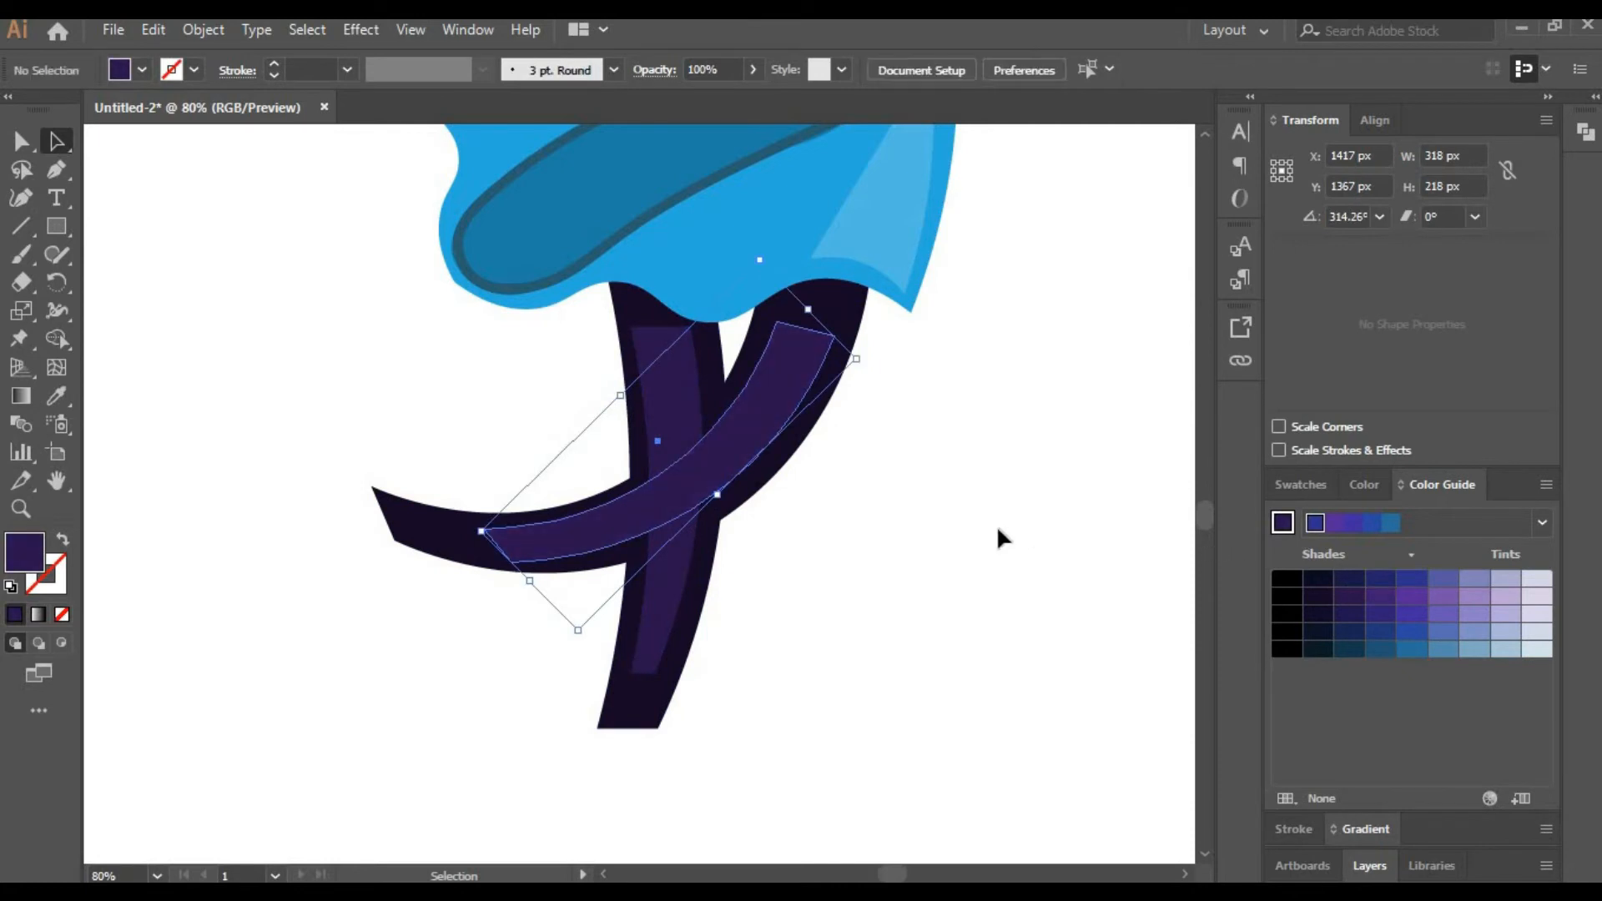
Send the back leg together with its highlight behind the front leg.
{"action": "left_click", "coordinate": [825, 367]}
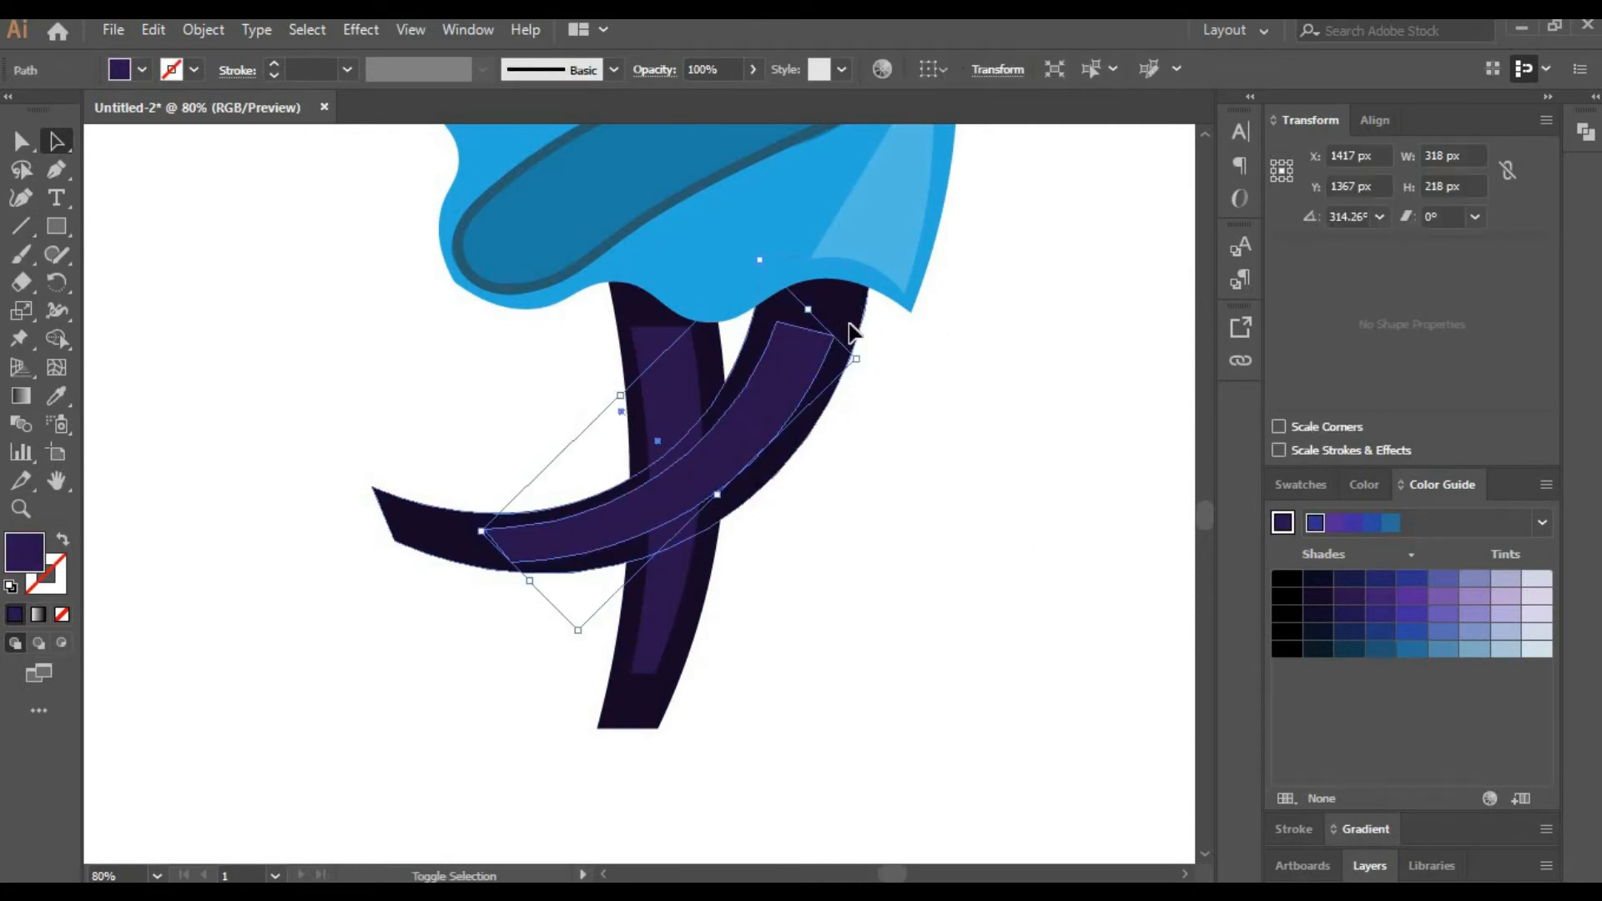
{"action": "right_click", "coordinate": [800, 402]}
{"action": "mouse_move", "coordinate": [876, 730]}
{"action": "left_click", "coordinate": [1151, 781]}
{"action": "left_click", "coordinate": [946, 571]}
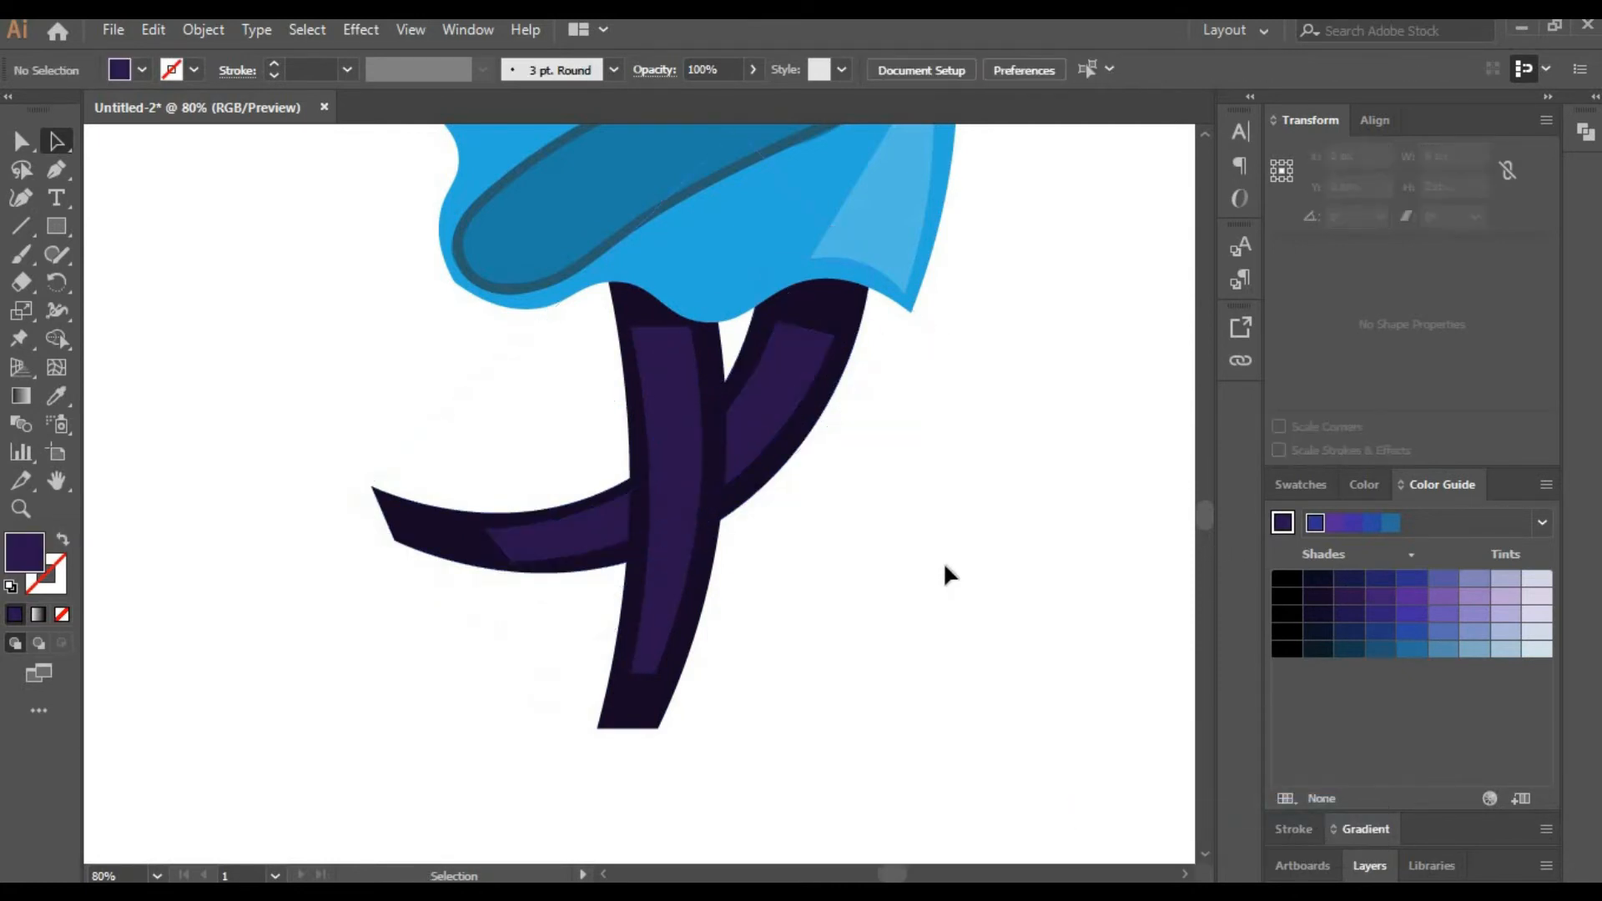
Draw a 181 × 87 px rectangle for a shoe below the front leg and fill it with a very dark green shade.
{"action": "key", "text": "space"}
{"action": "left_click_drag", "start_coordinate": [905, 566], "coordinate": [924, 363]}
{"action": "type", "text": "15"}
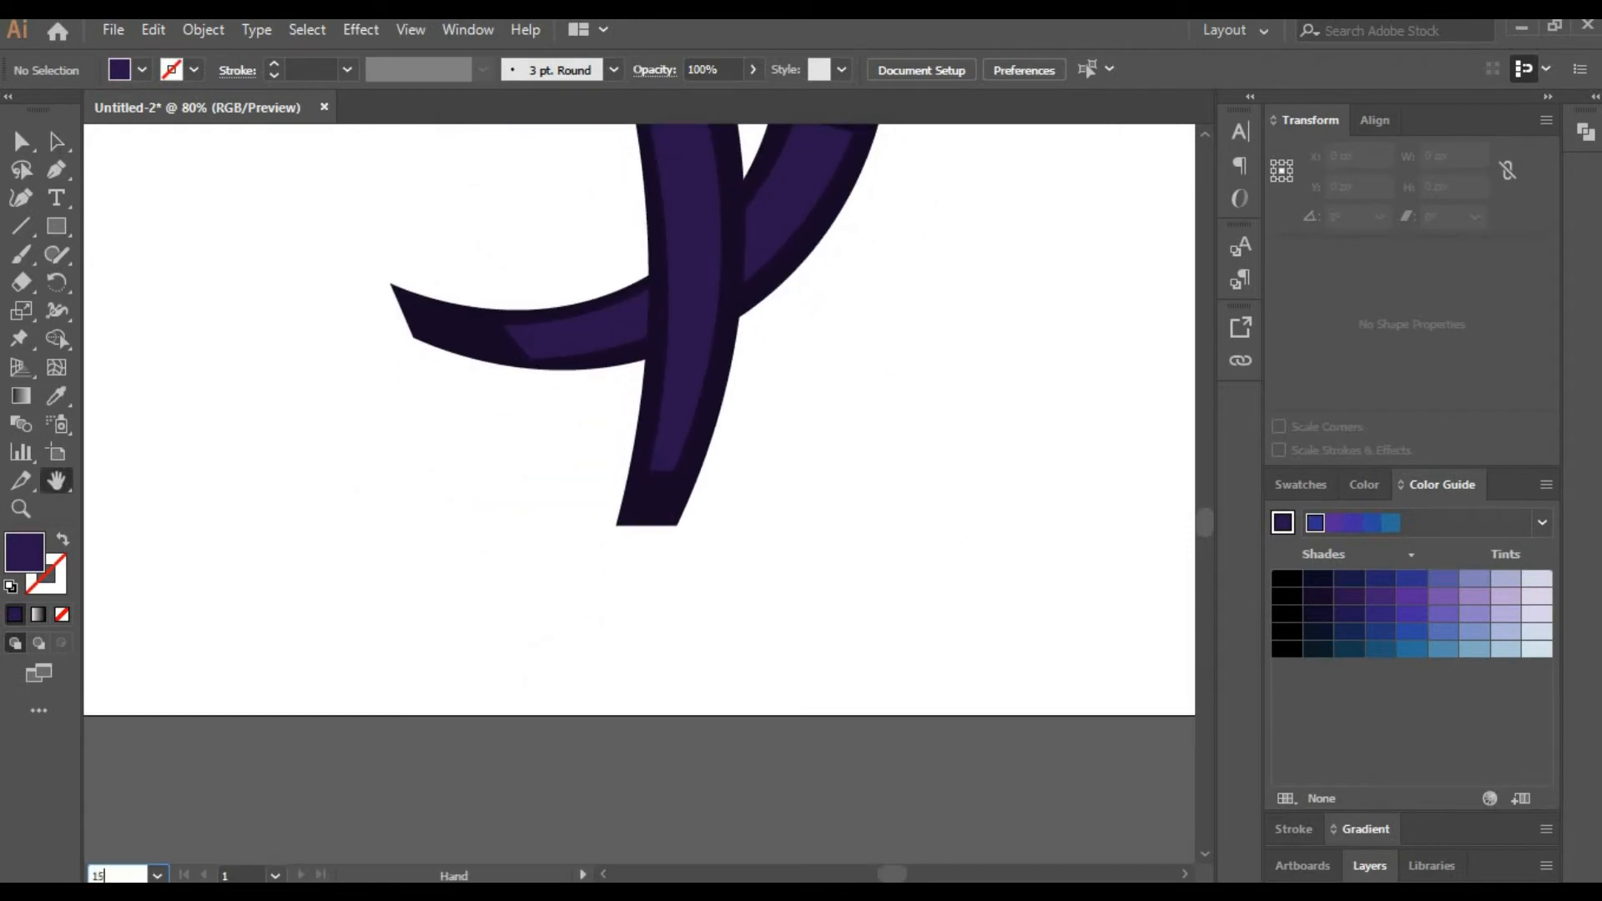
{"action": "type", "text": "0"}
{"action": "key", "text": "Return"}
{"action": "left_click_drag", "start_coordinate": [499, 534], "coordinate": [872, 712]}
{"action": "left_click", "coordinate": [1344, 579]}
{"action": "left_click", "coordinate": [1436, 485]}
{"action": "left_click", "coordinate": [1318, 578]}
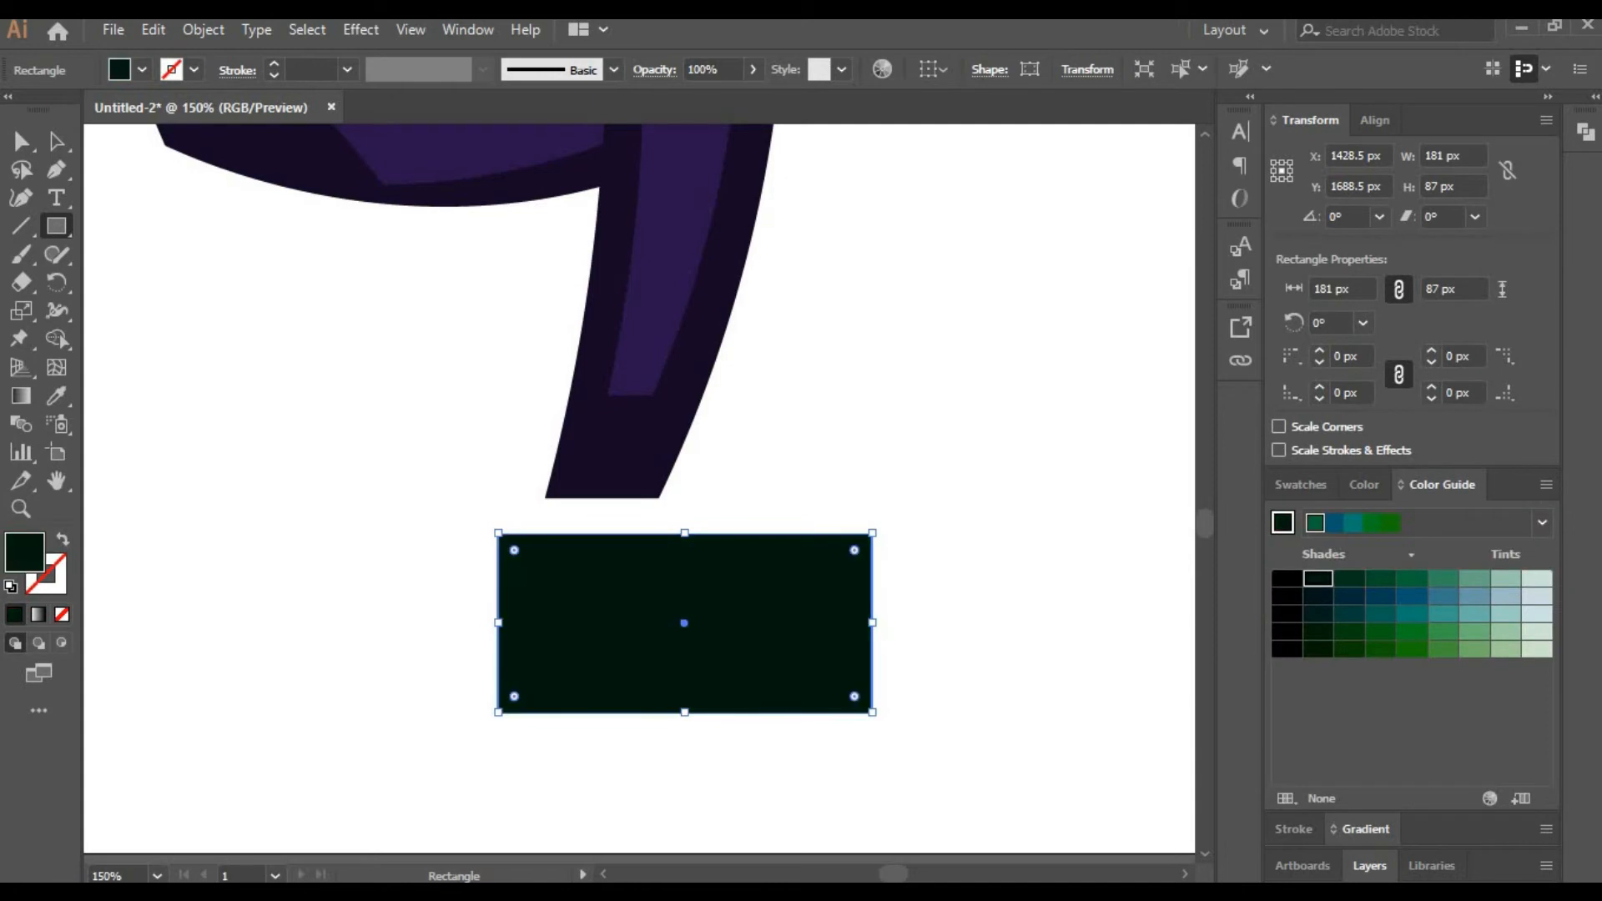
Move the rectangle closer under the leg and reshape it into a shoe with a dipped ankle opening and sloping toe, about 197 px long.
{"action": "left_click", "coordinate": [56, 144]}
{"action": "left_click_drag", "start_coordinate": [594, 582], "coordinate": [613, 562]}
{"action": "left_click", "coordinate": [21, 197]}
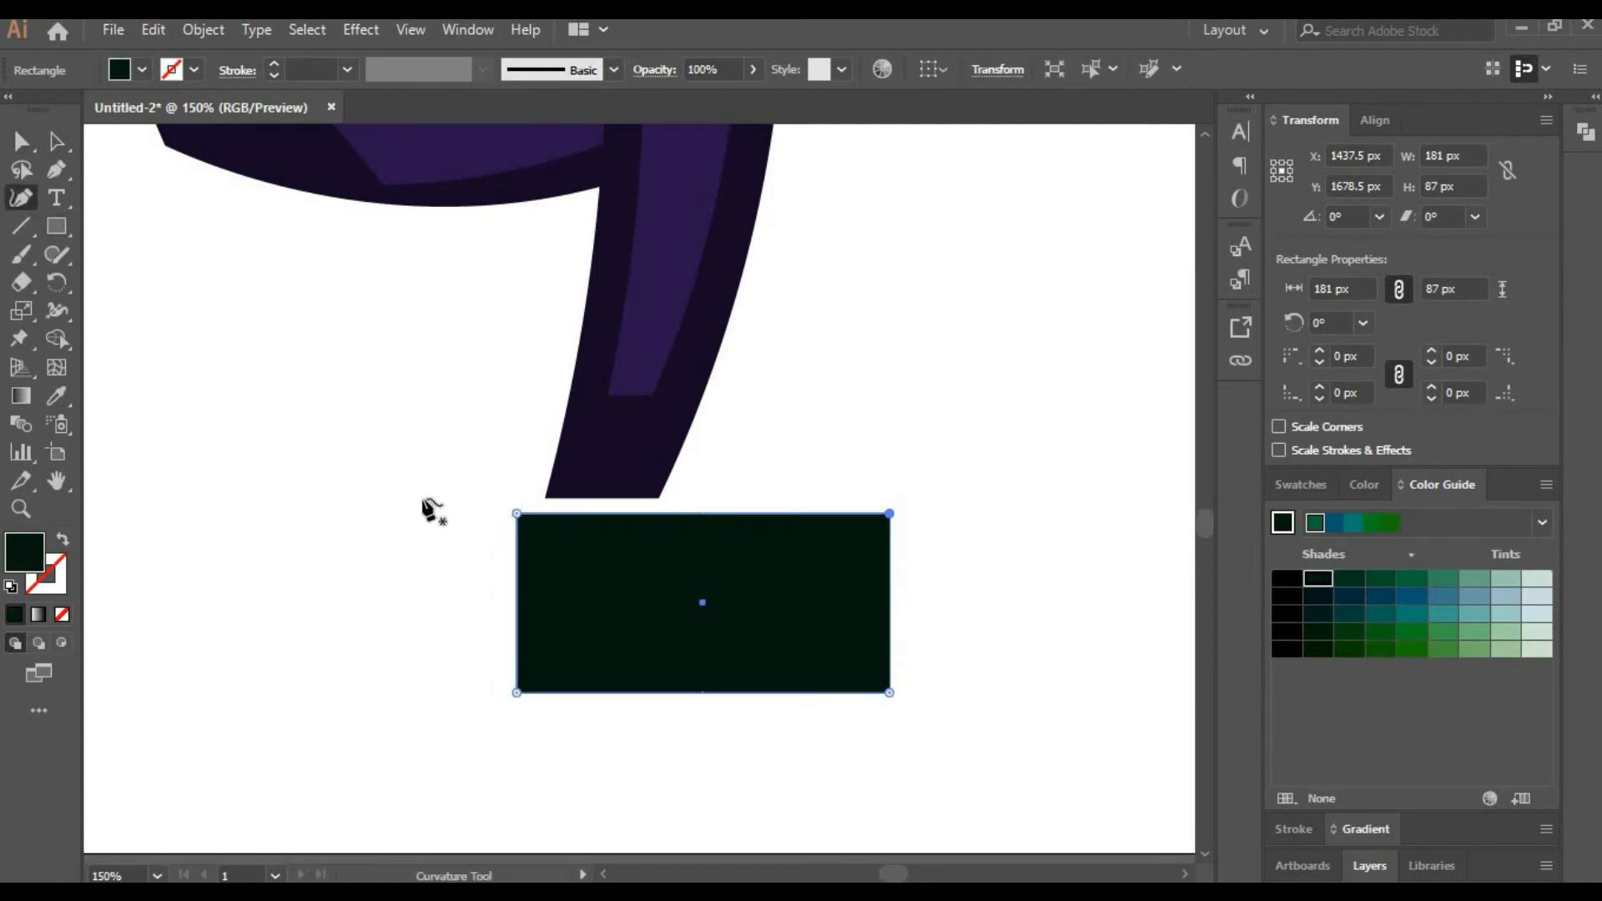
{"action": "left_click_drag", "start_coordinate": [598, 552], "coordinate": [665, 503]}
{"action": "left_click_drag", "start_coordinate": [888, 514], "coordinate": [889, 593]}
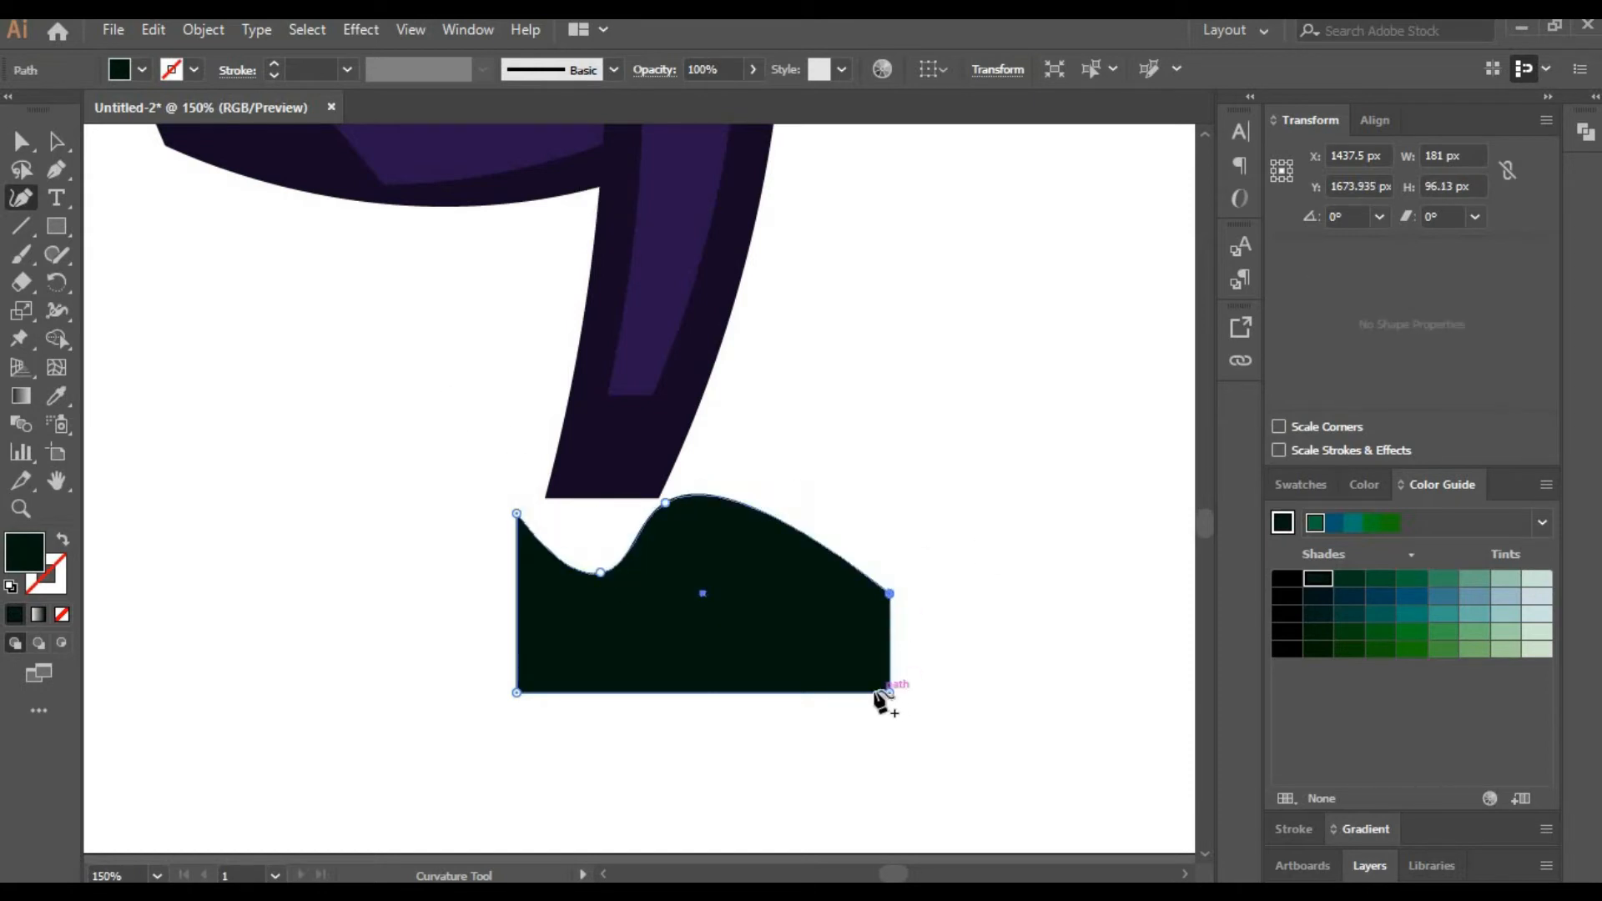
{"action": "left_click_drag", "start_coordinate": [921, 691], "coordinate": [921, 692]}
{"action": "left_click_drag", "start_coordinate": [889, 594], "coordinate": [922, 602]}
{"action": "left_click_drag", "start_coordinate": [666, 504], "coordinate": [690, 510]}
{"action": "left_click_drag", "start_coordinate": [594, 553], "coordinate": [594, 552]}
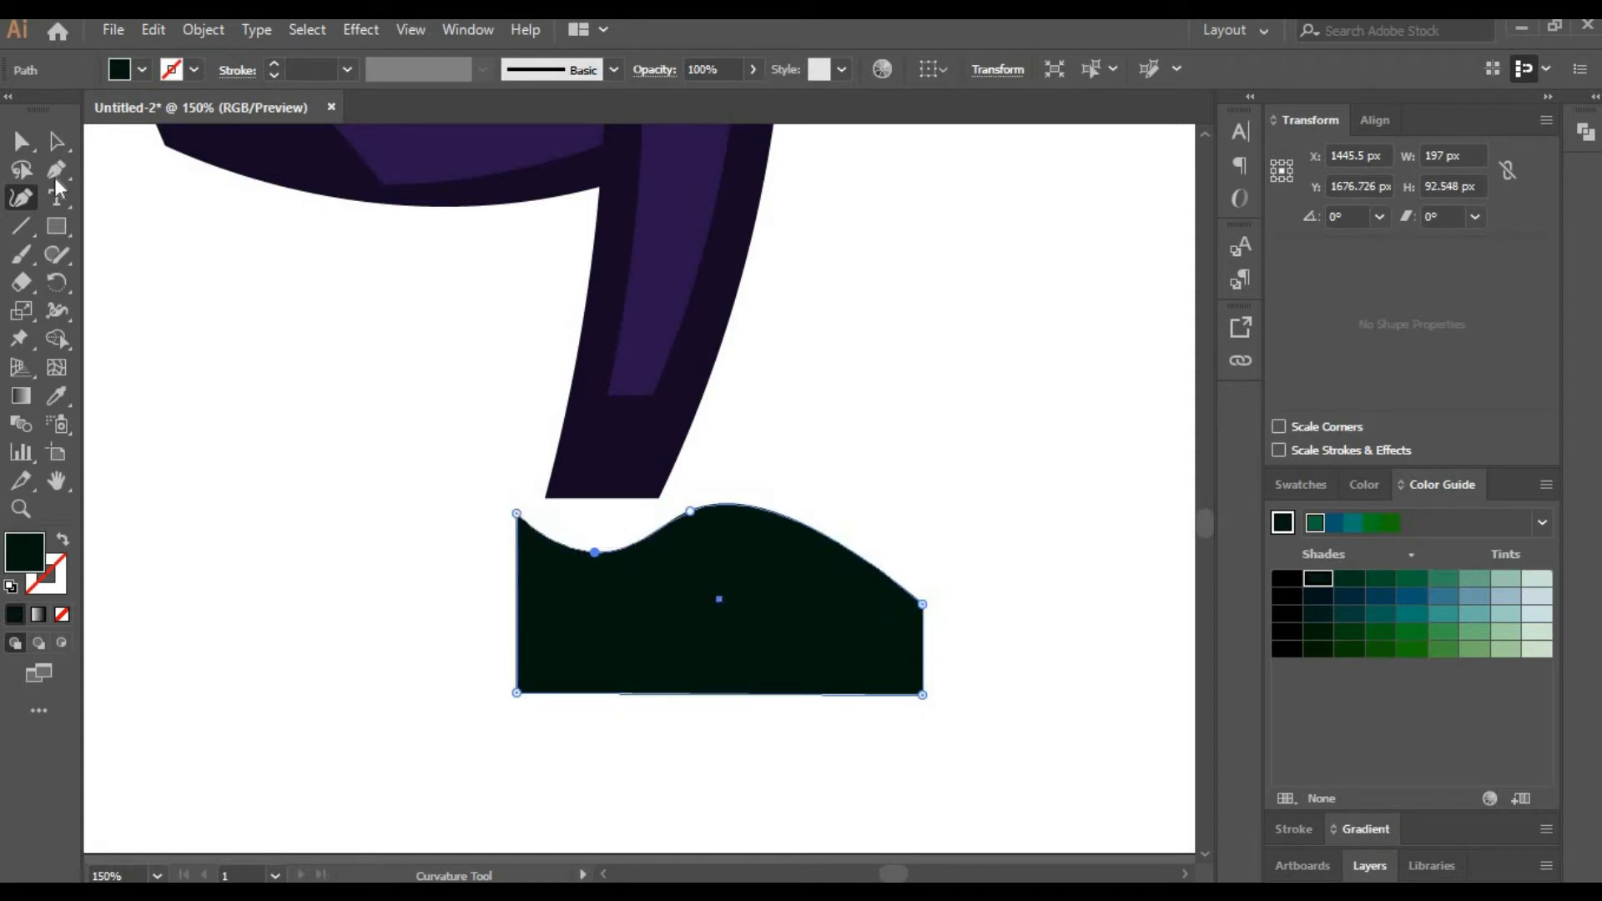
{"action": "left_click", "coordinate": [56, 141]}
Draw a 197 × 15 px rectangle for the sole along the shoe's lower edge.
{"action": "left_click", "coordinate": [131, 874]}
{"action": "type", "text": "20"}
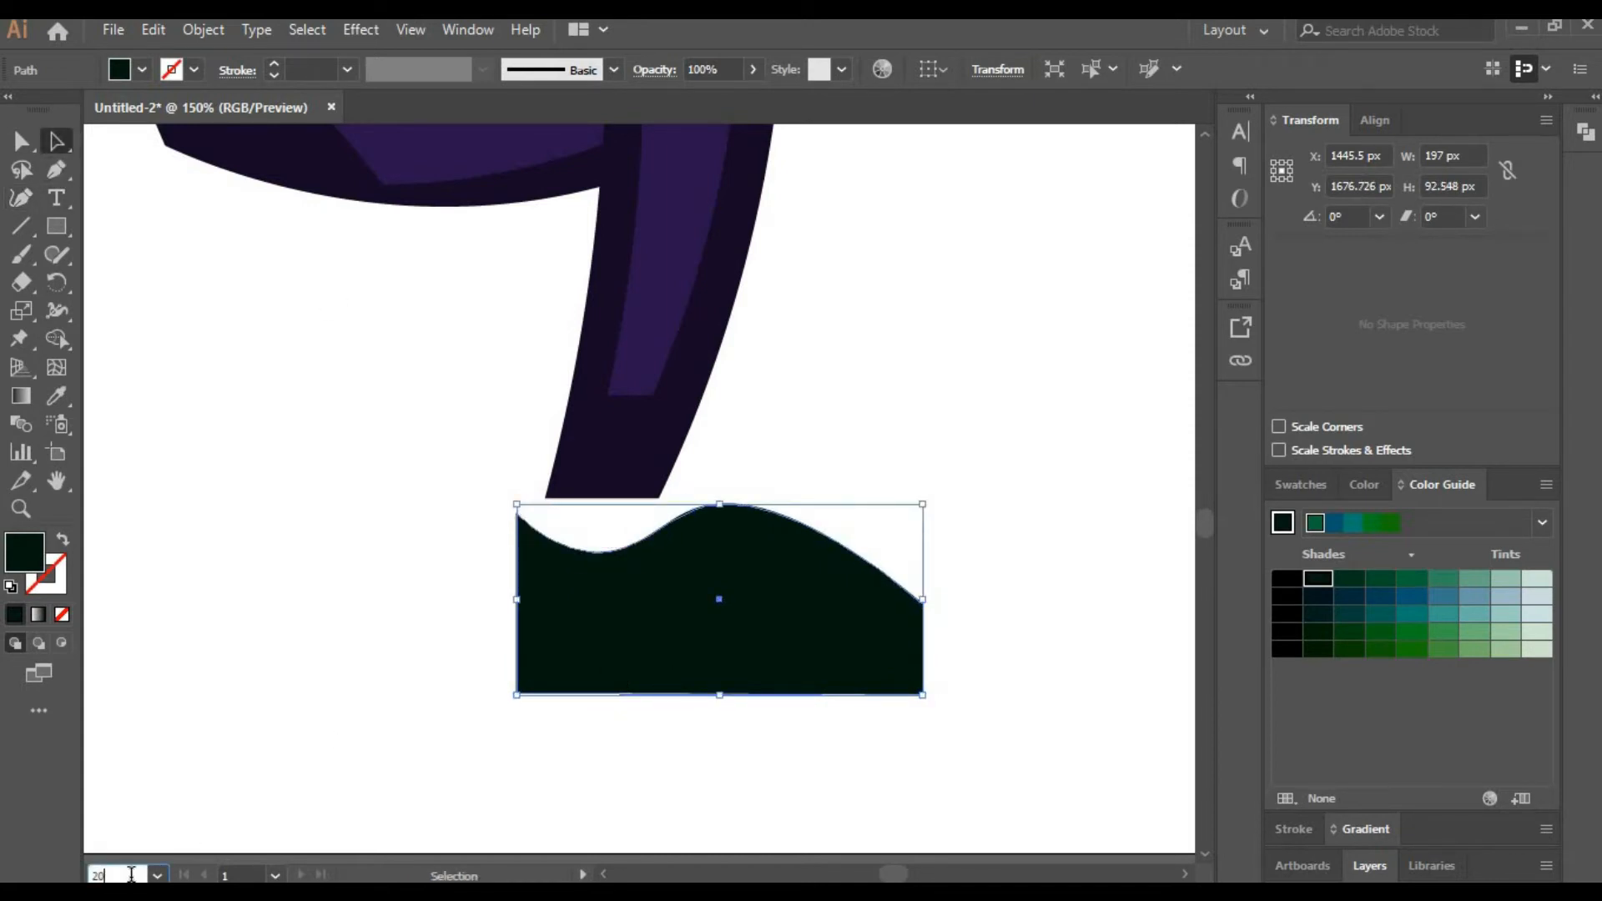
{"action": "type", "text": "0"}
{"action": "key", "text": "Return"}
{"action": "left_click", "coordinate": [254, 331]}
{"action": "key", "text": "m"}
{"action": "left_click_drag", "start_coordinate": [366, 585], "coordinate": [909, 624]}
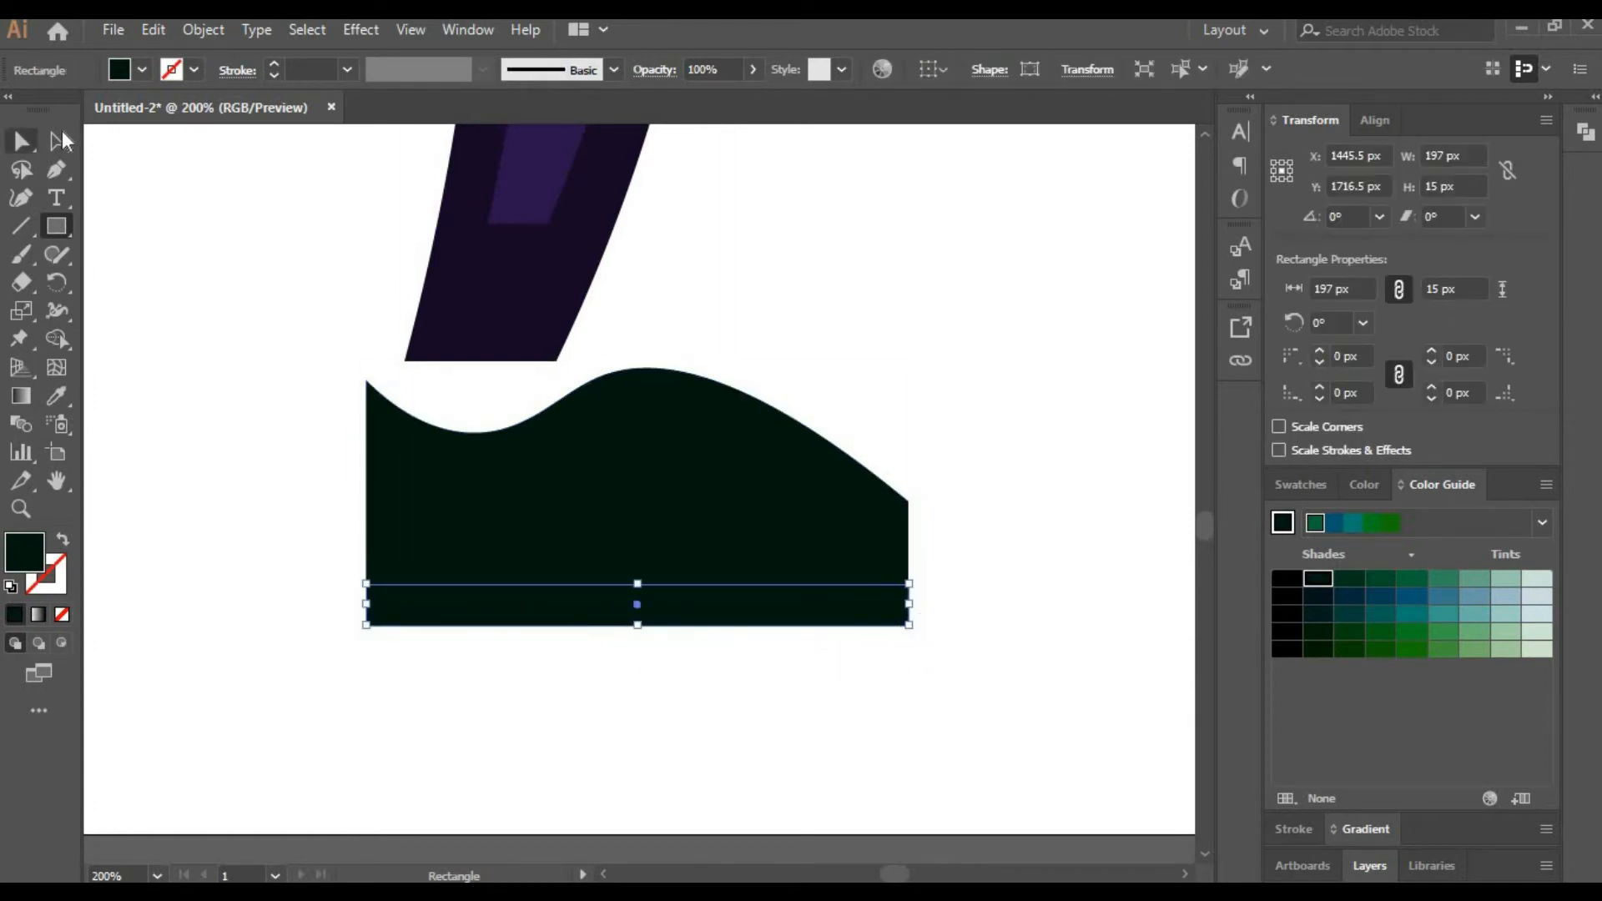
Fill the sole with a light peach tint derived from the orange swatch.
{"action": "left_click", "coordinate": [63, 140]}
{"action": "left_click", "coordinate": [1311, 487]}
{"action": "left_click", "coordinate": [1511, 561]}
{"action": "left_click", "coordinate": [1437, 484]}
{"action": "left_click", "coordinate": [1505, 579]}
{"action": "left_click", "coordinate": [964, 716]}
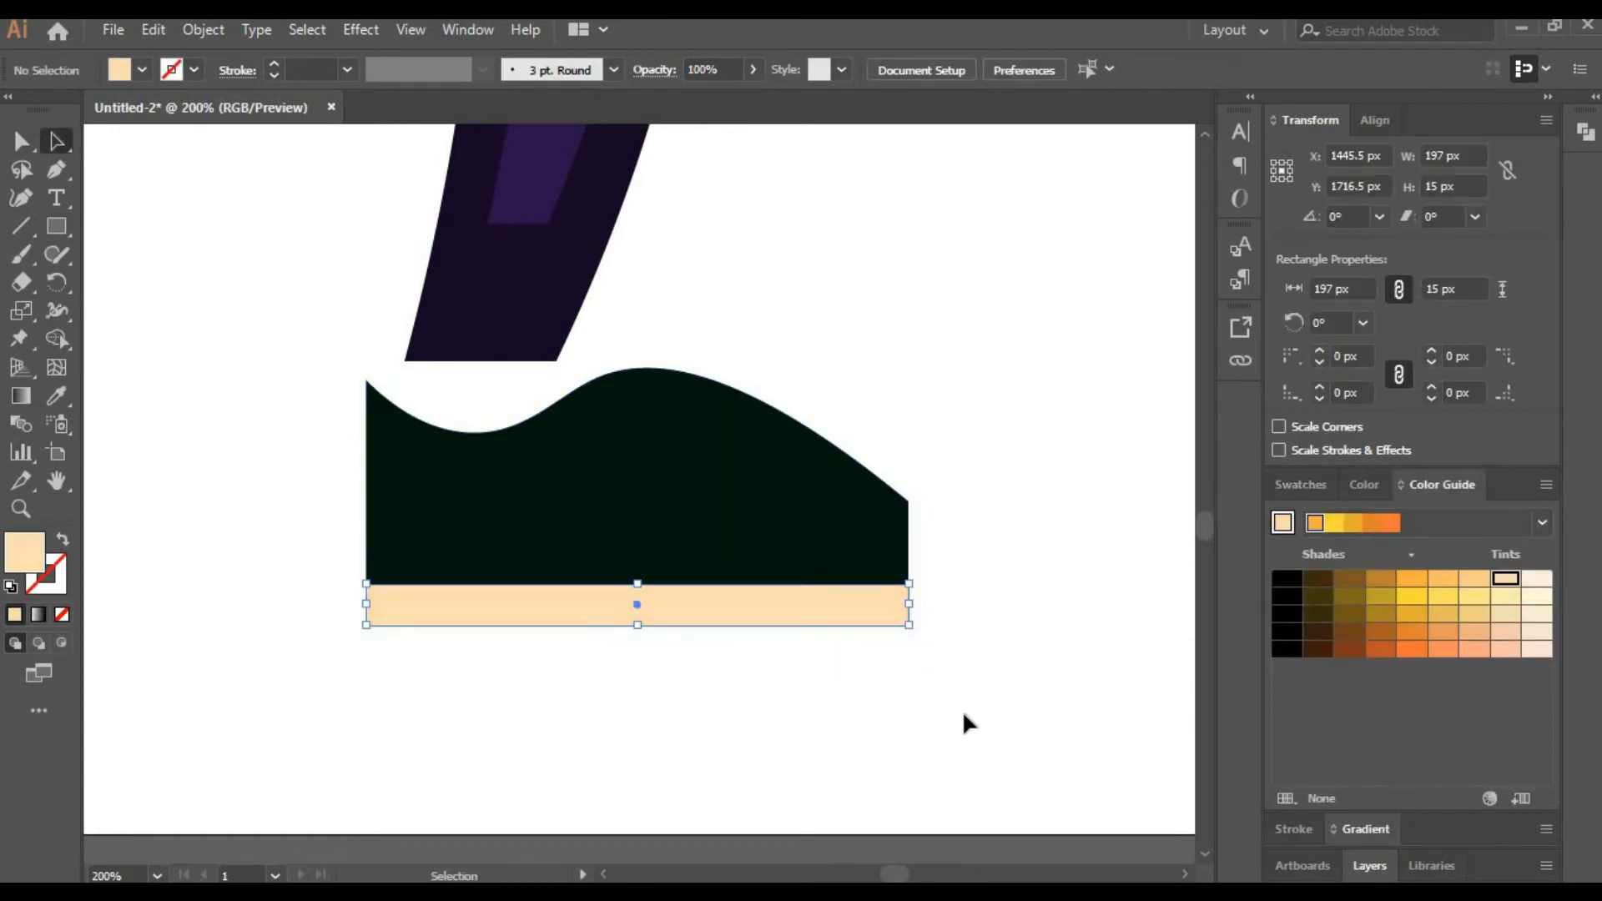
Draw a 77 × 24 px rectangle on the shoe's heel side, filled with a darker shade of the shoe's green.
{"action": "left_click", "coordinate": [56, 226]}
{"action": "left_click_drag", "start_coordinate": [405, 471], "coordinate": [618, 537]}
{"action": "key", "text": "i"}
{"action": "left_click", "coordinate": [800, 534]}
{"action": "left_click", "coordinate": [1458, 487]}
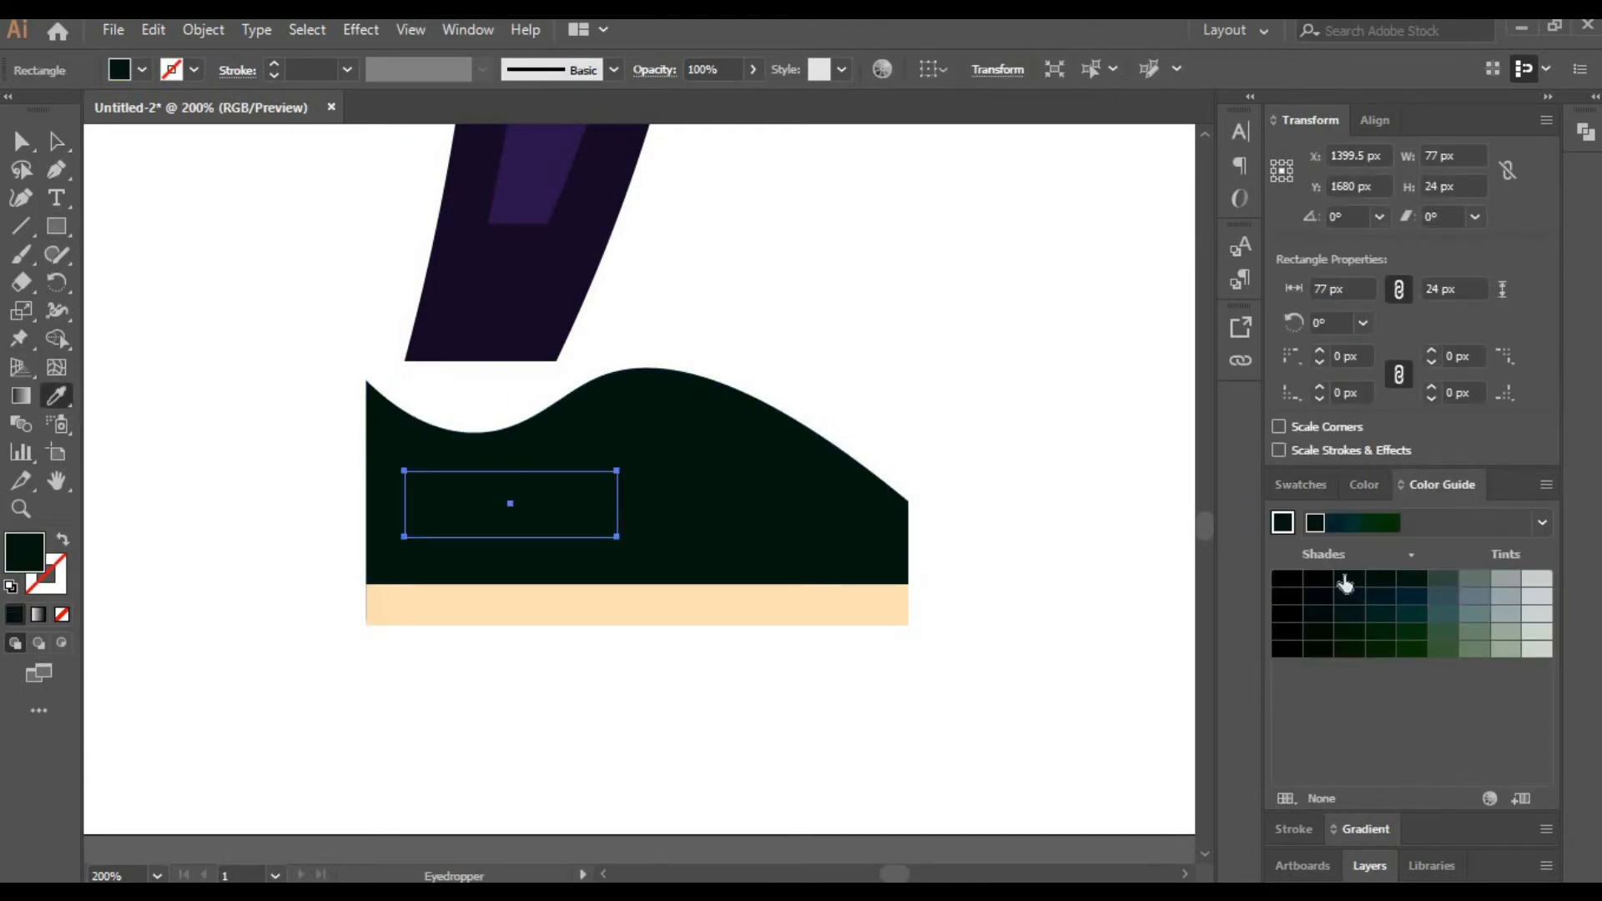
Reshape the heel rectangle into a patch of about 91 × 39 px with a dipped upper edge and a rounded front side.
{"action": "left_click", "coordinate": [21, 198]}
{"action": "left_click_drag", "start_coordinate": [404, 471], "coordinate": [388, 443]}
{"action": "left_click_drag", "start_coordinate": [405, 537], "coordinate": [390, 533]}
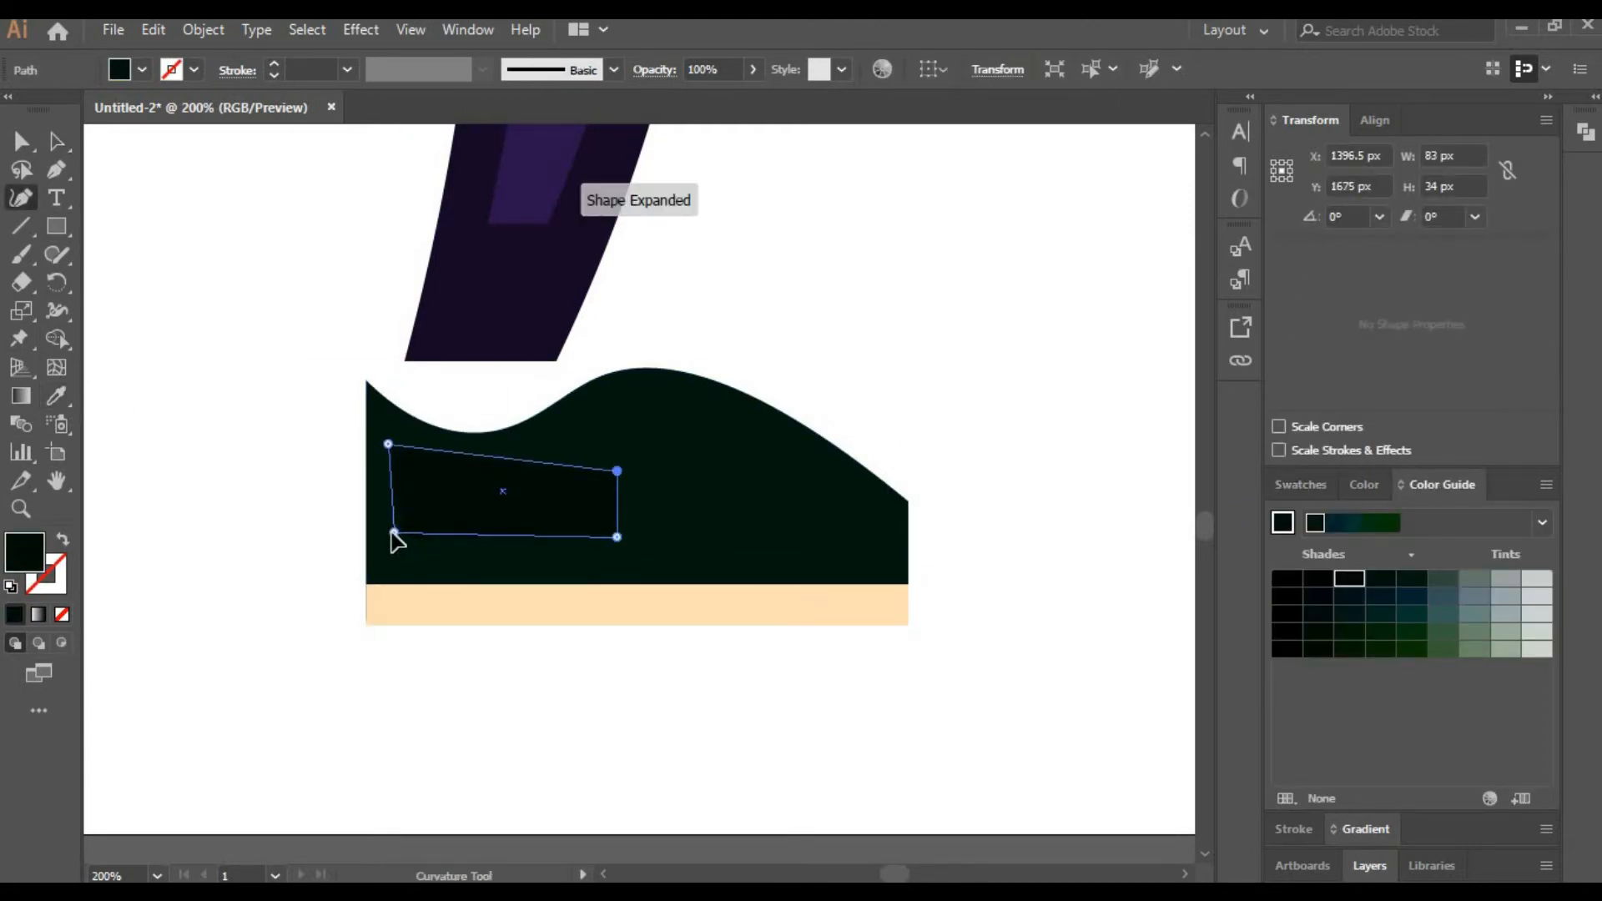
{"action": "left_click", "coordinate": [470, 465]}
{"action": "left_click_drag", "start_coordinate": [617, 471], "coordinate": [619, 430]}
{"action": "left_click_drag", "start_coordinate": [472, 465], "coordinate": [480, 462]}
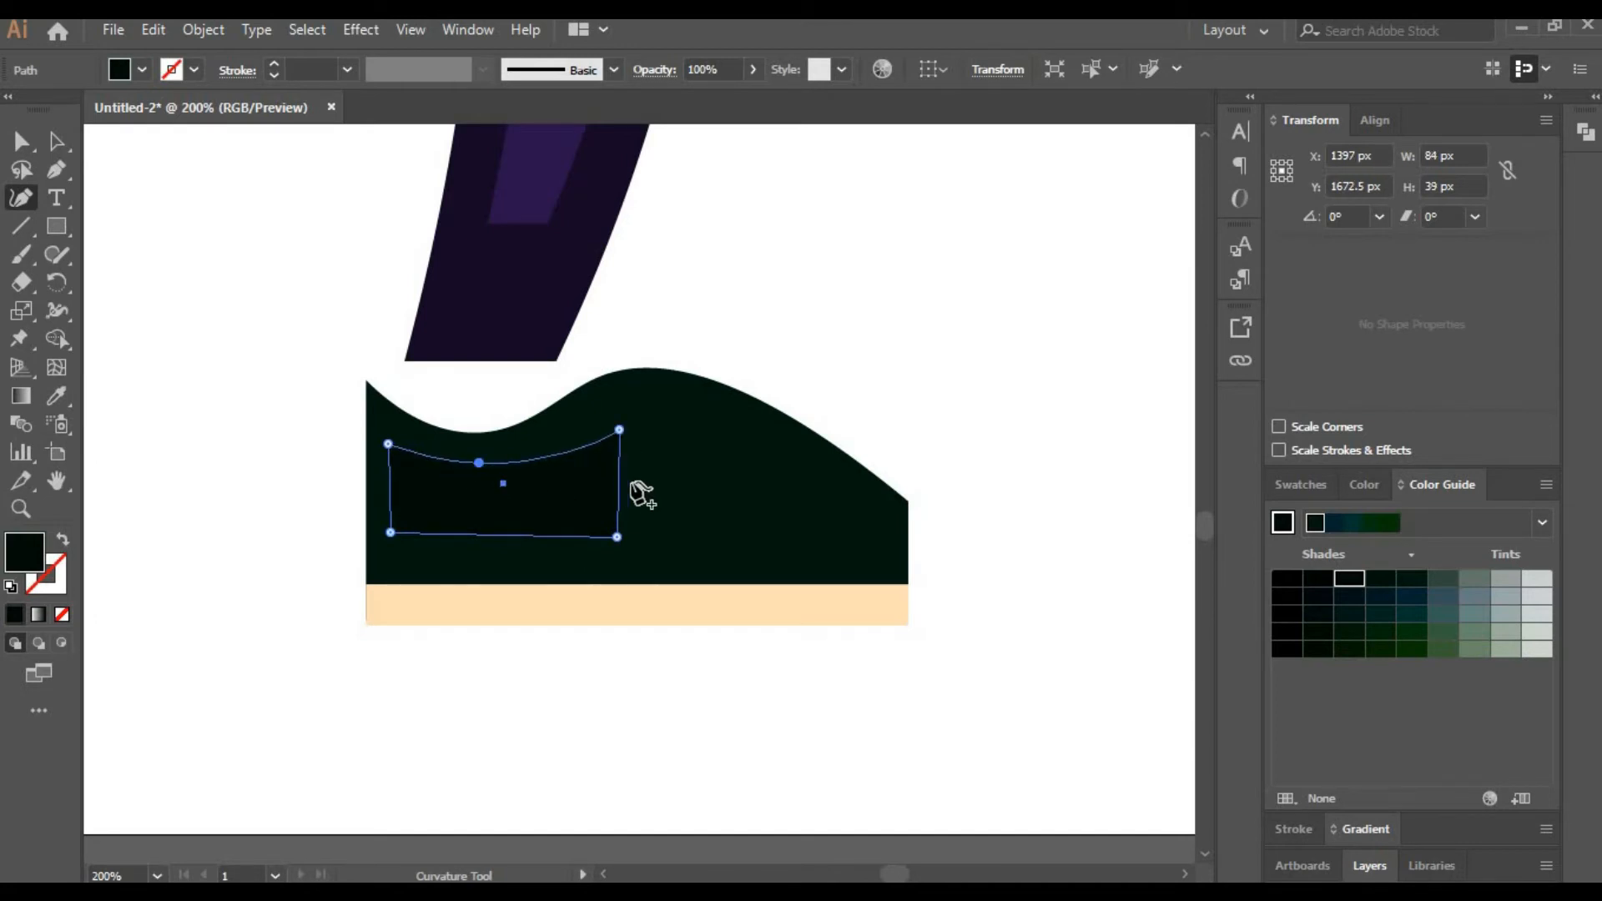
{"action": "left_click_drag", "start_coordinate": [622, 532], "coordinate": [616, 526]}
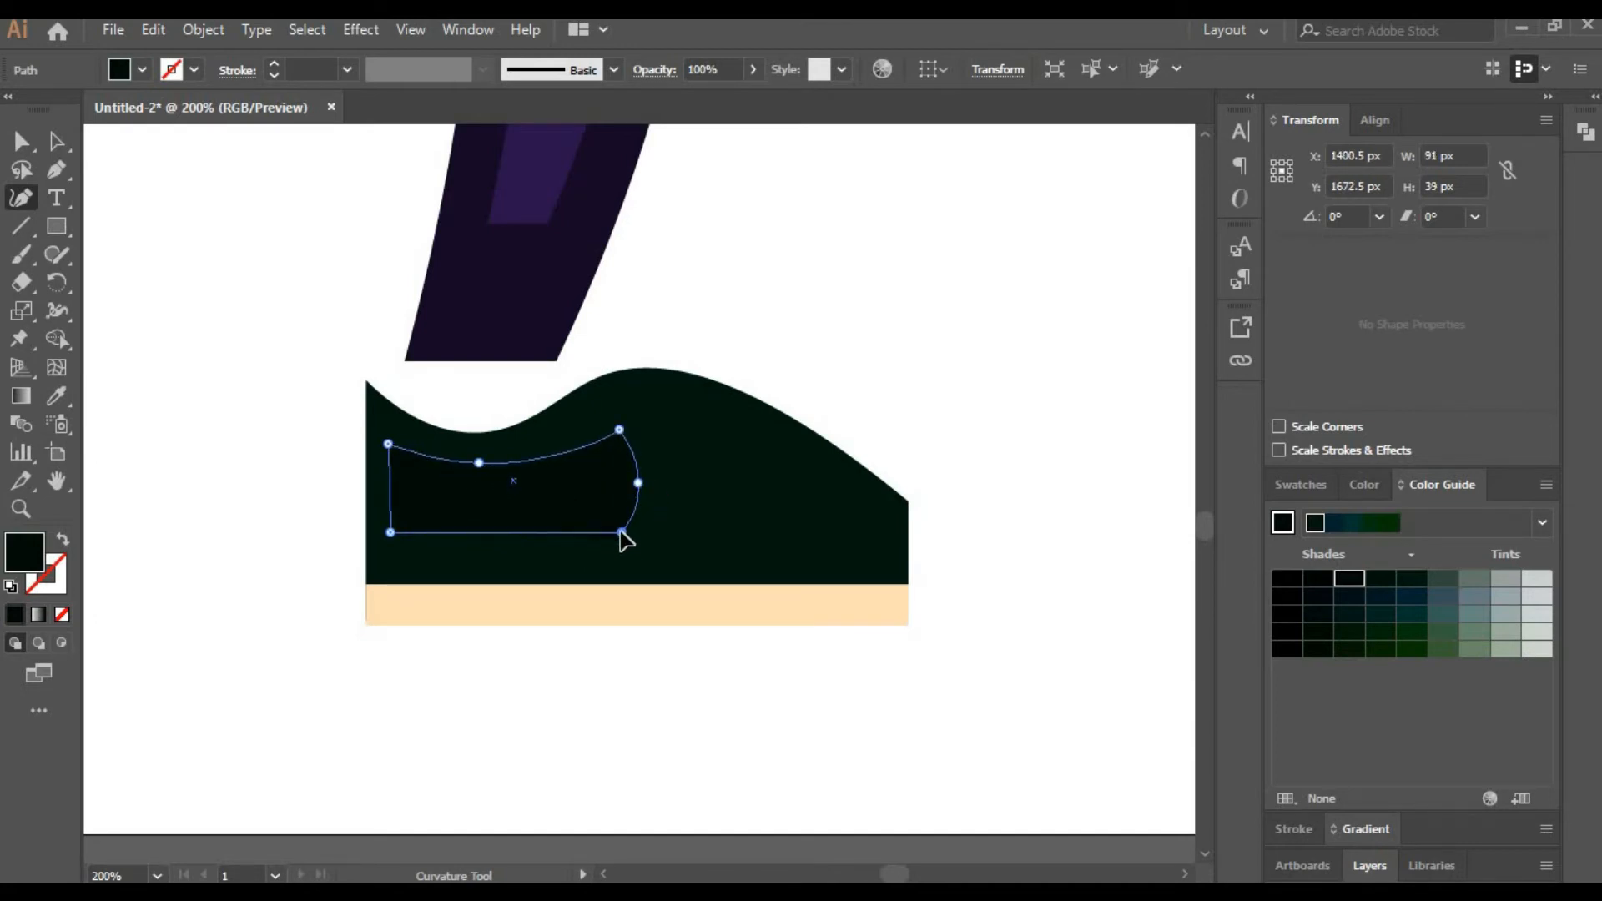
{"action": "left_click", "coordinate": [53, 144]}
{"action": "left_click", "coordinate": [137, 705]}
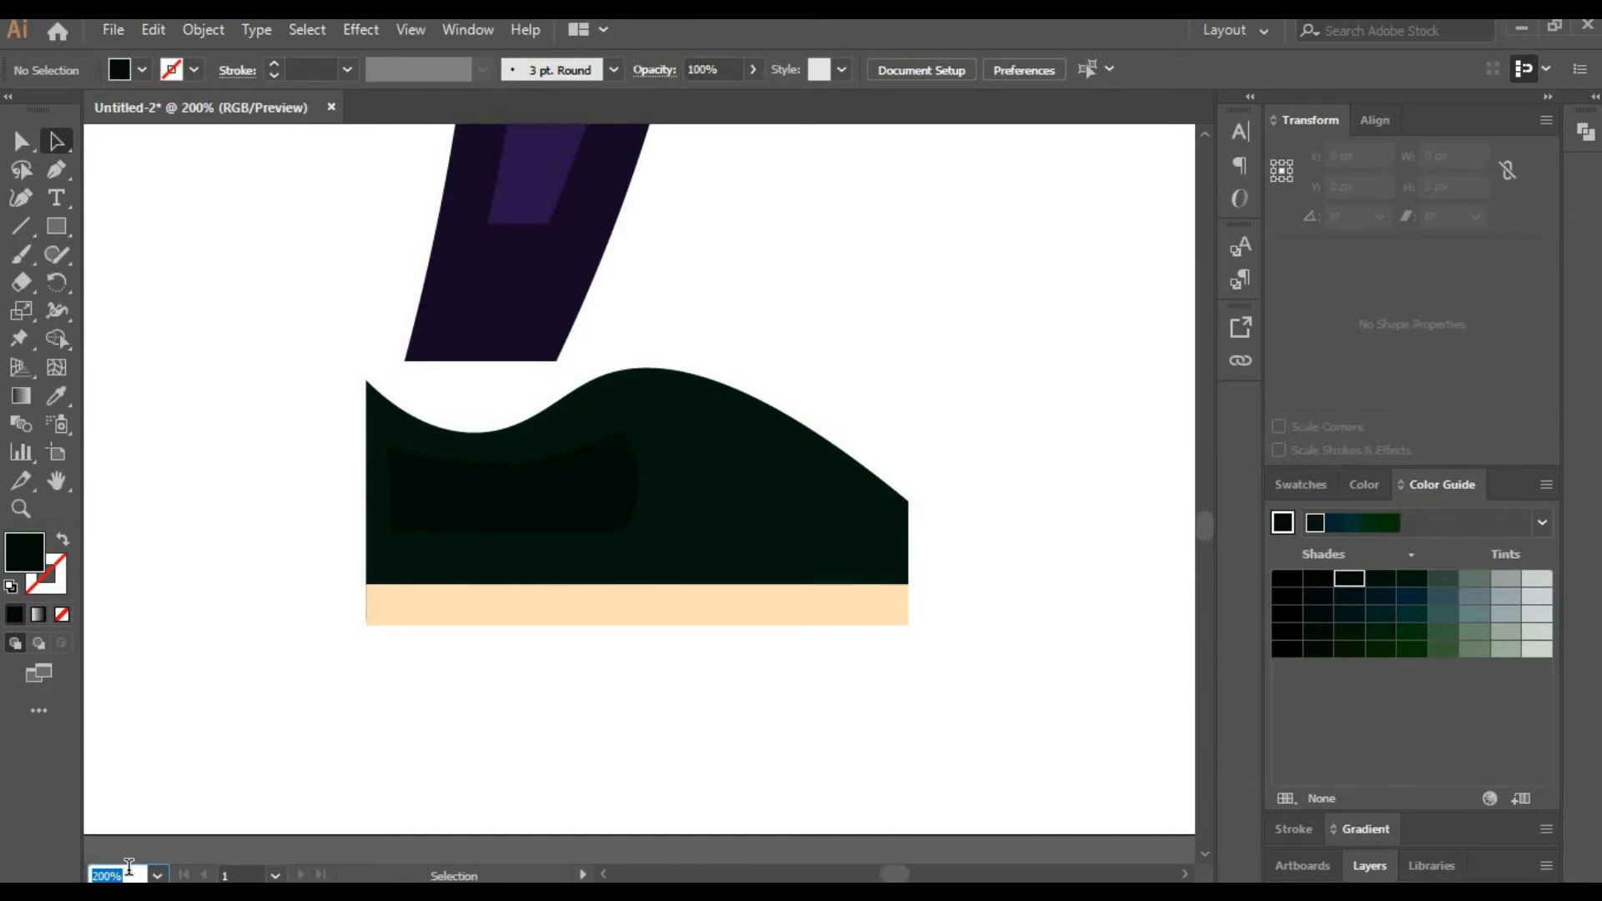
Paint short near-white 1 pt Paintbrush dashes as stitching on the shoe's heel patch, instep and toe.
{"action": "type", "text": "250"}
{"action": "key", "text": "Return"}
{"action": "key", "text": "b"}
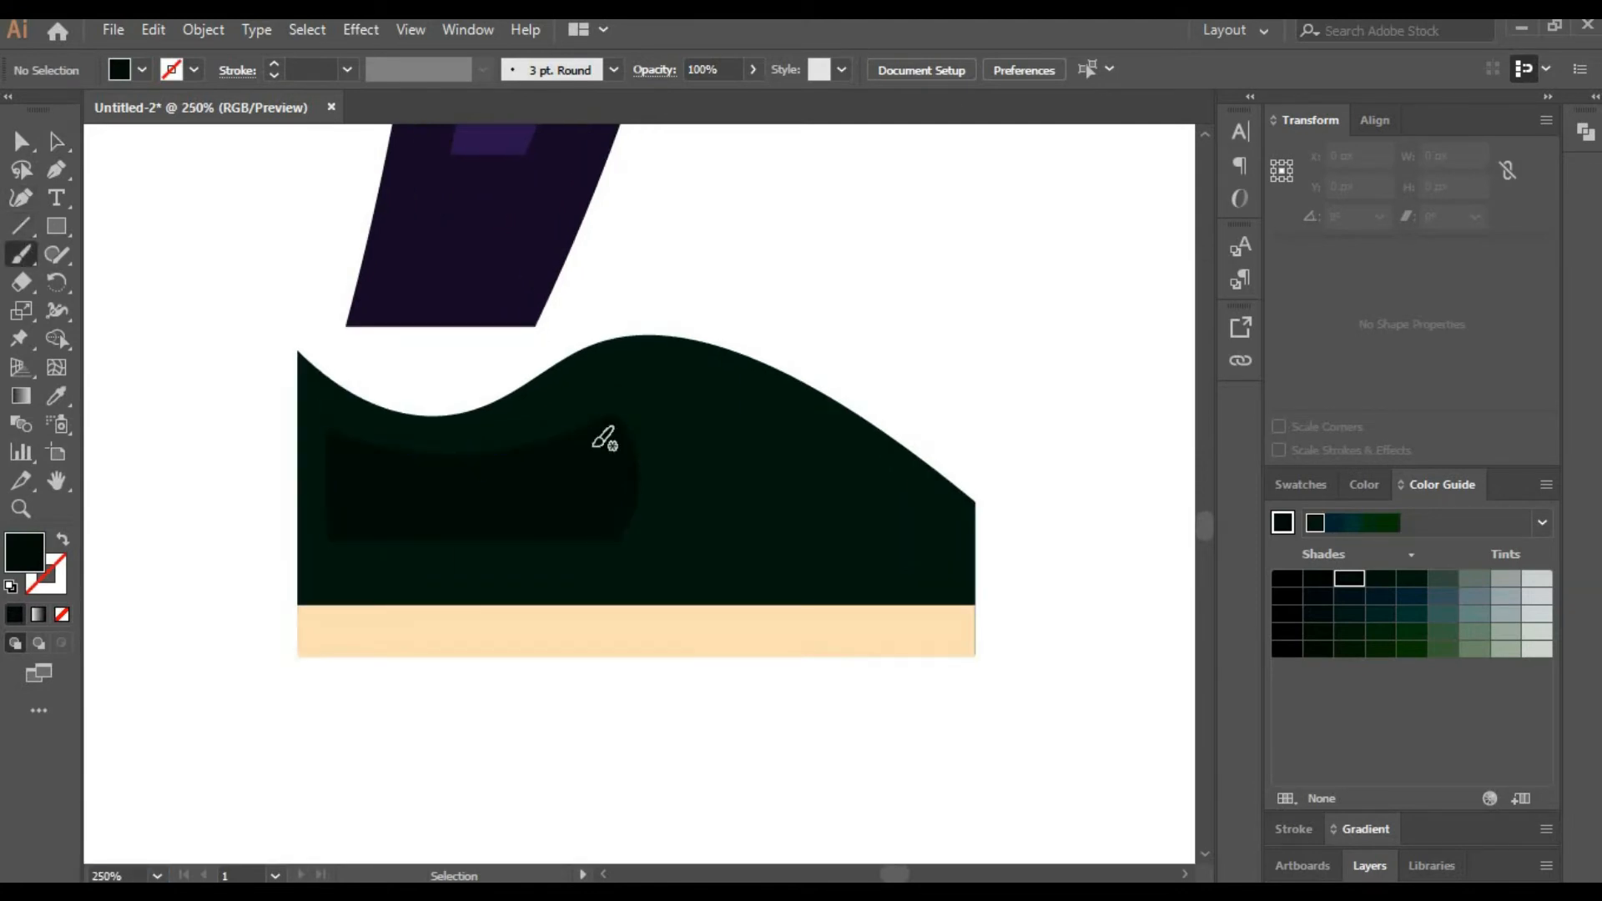
{"action": "left_click", "coordinate": [1300, 483]}
{"action": "left_click", "coordinate": [1460, 626]}
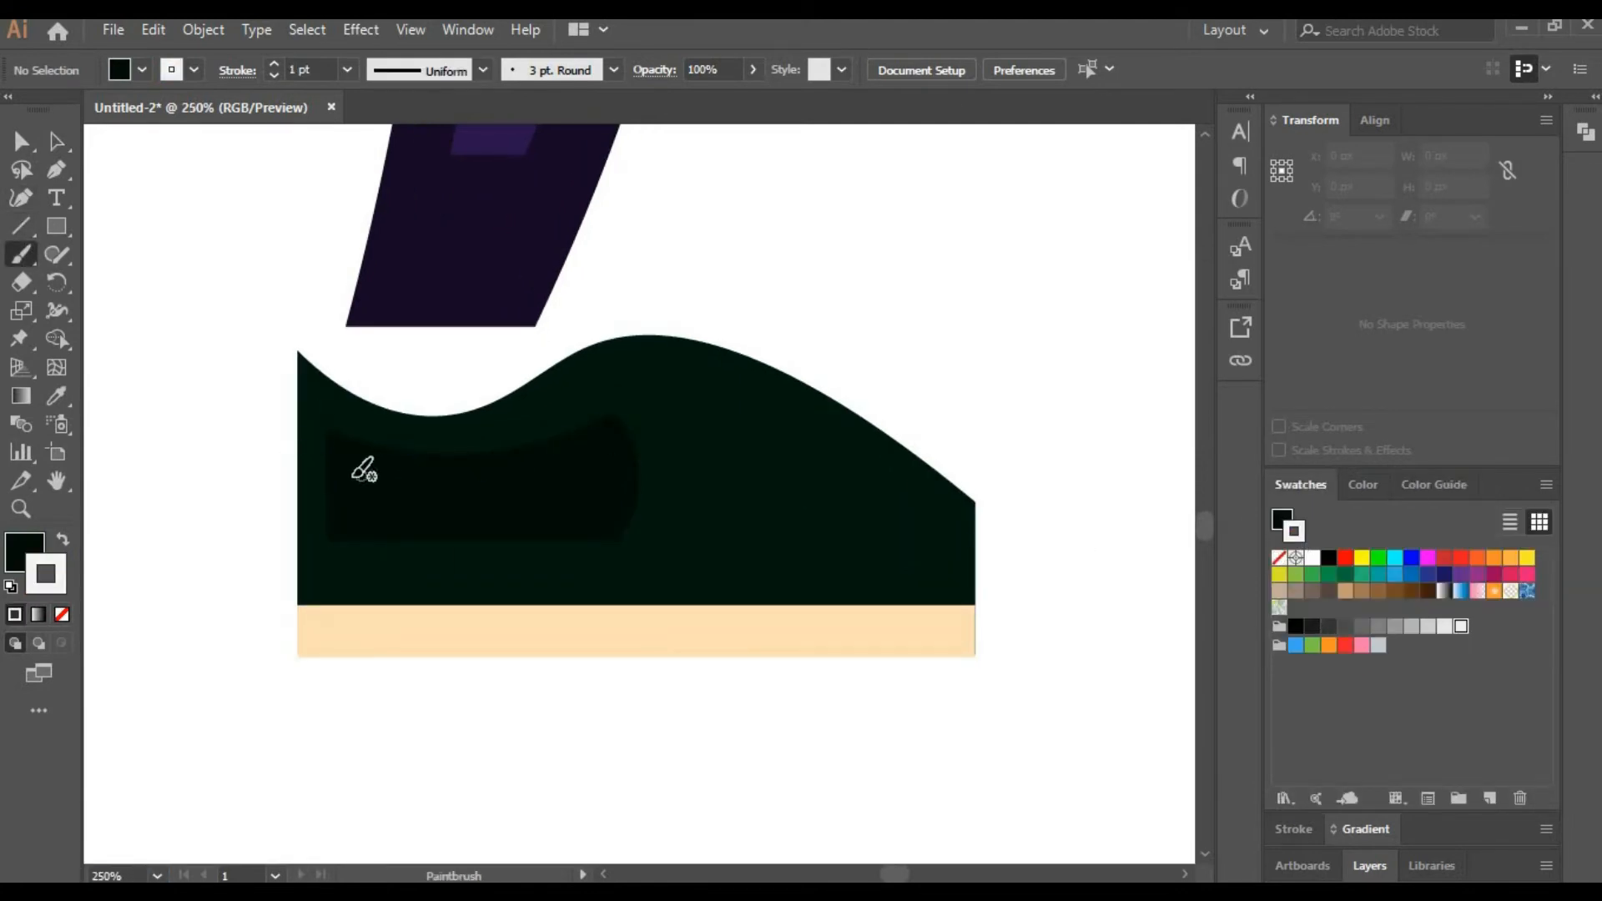
{"action": "left_click_drag", "start_coordinate": [440, 489], "coordinate": [441, 488]}
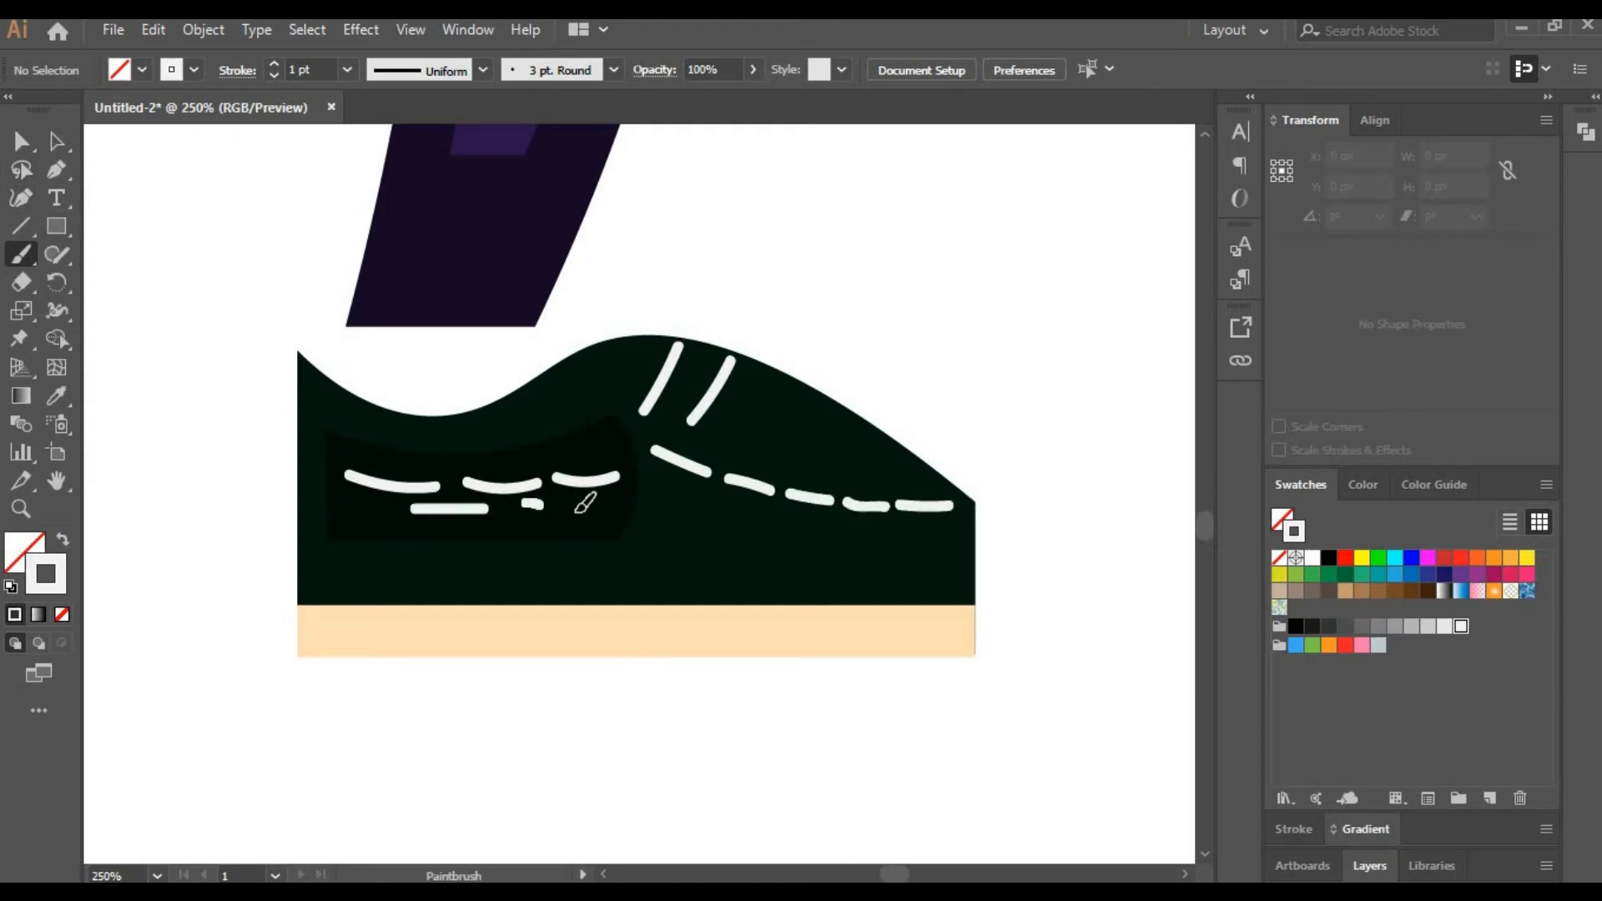
Bend the straight stitch dash in the heel patch's lower row into a shallow downward curve.
{"action": "left_click", "coordinate": [55, 143]}
{"action": "left_click", "coordinate": [417, 508]}
{"action": "left_click", "coordinate": [22, 199]}
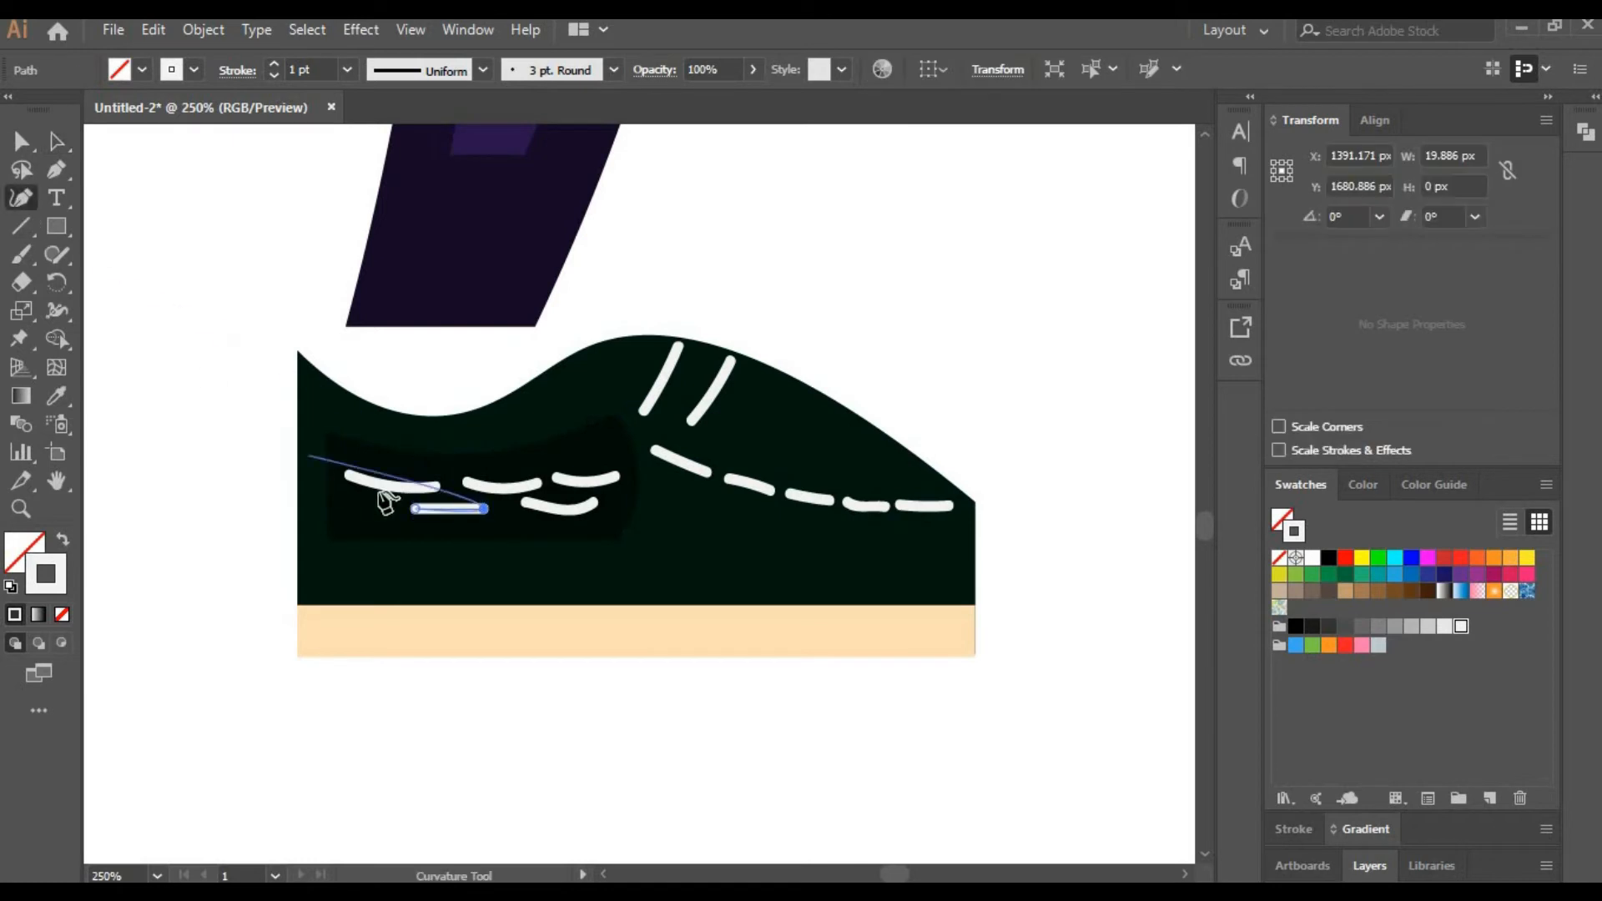
{"action": "left_click_drag", "start_coordinate": [450, 510], "coordinate": [451, 514]}
{"action": "left_click", "coordinate": [66, 307]}
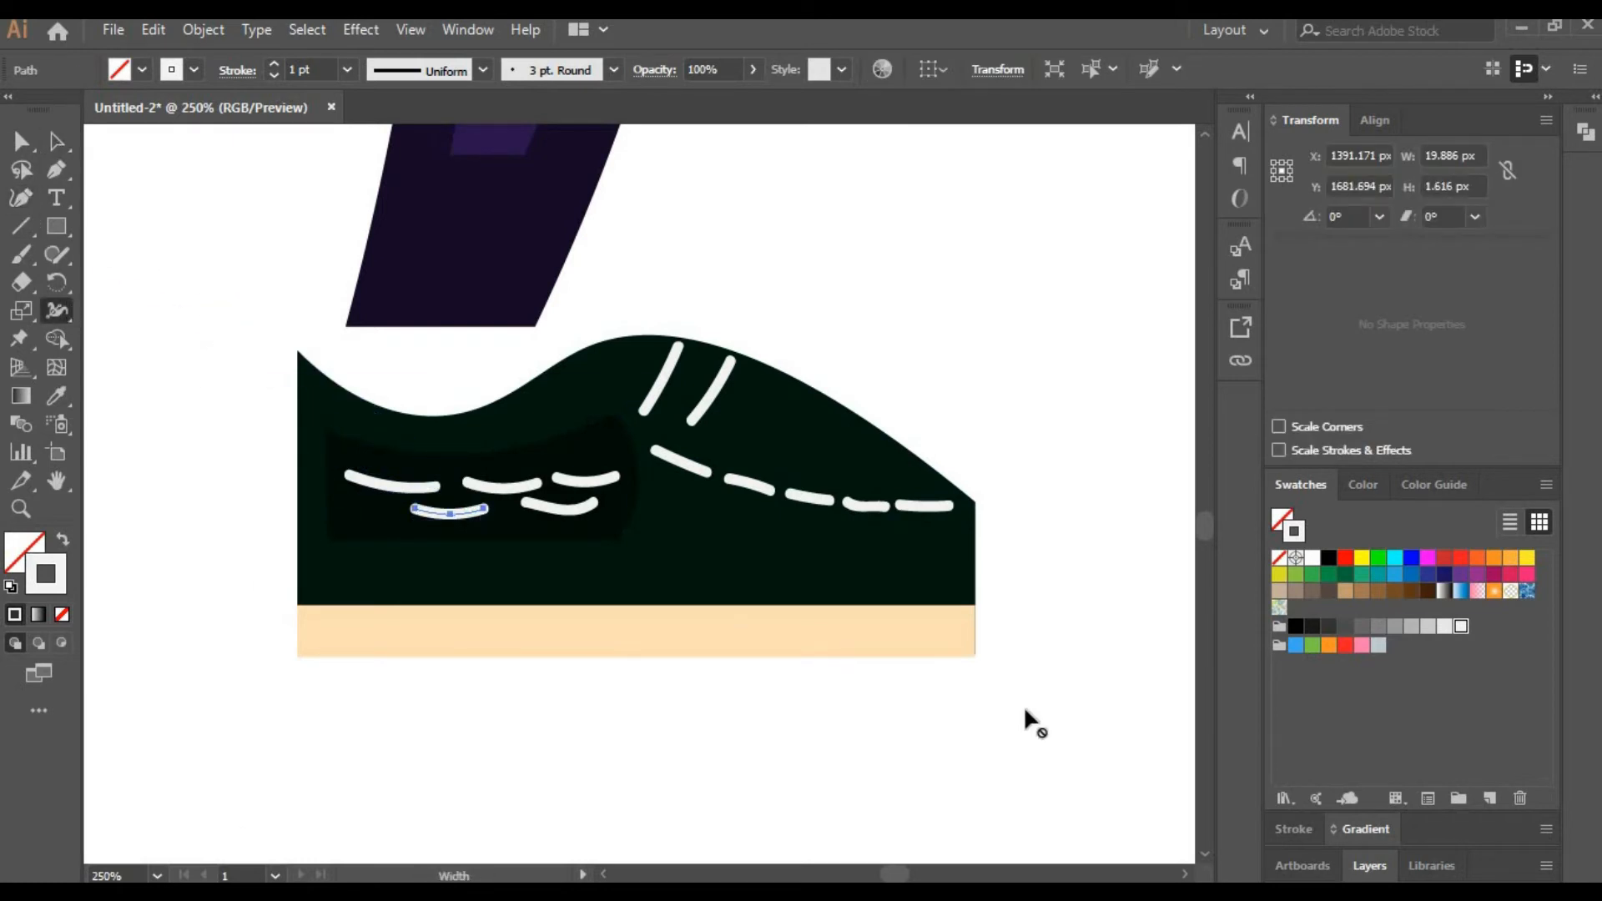
Select the whole shoe with its stitching and raise it to the lower end of the standing leg.
{"action": "key", "text": "a"}
{"action": "left_click_drag", "start_coordinate": [1005, 736], "coordinate": [172, 327]}
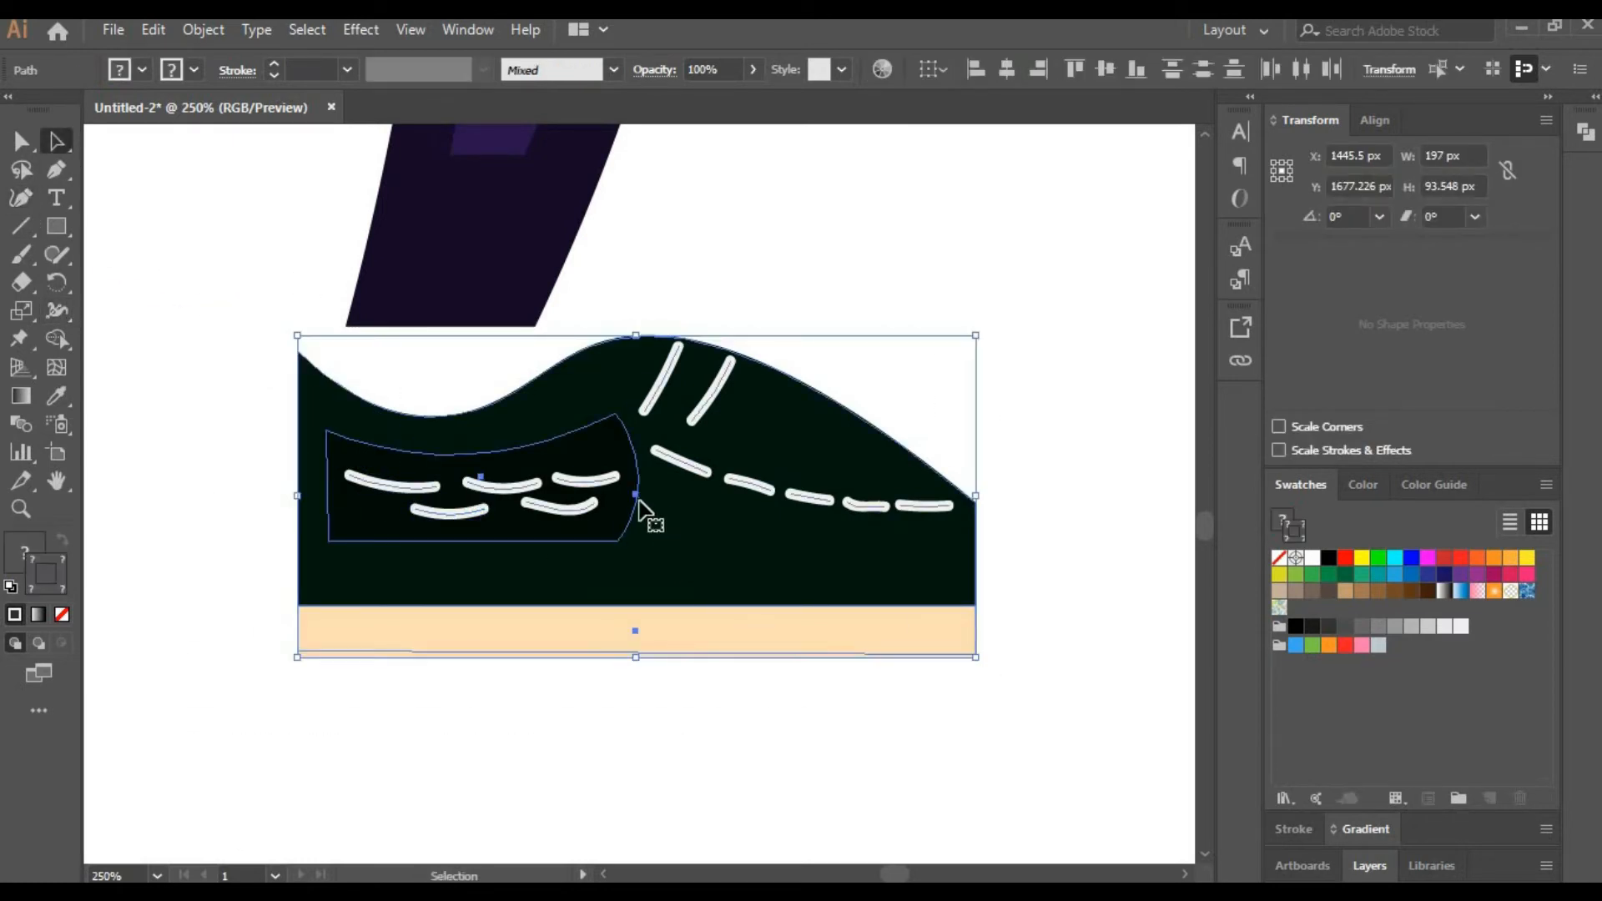
{"action": "left_click_drag", "start_coordinate": [637, 501], "coordinate": [637, 444]}
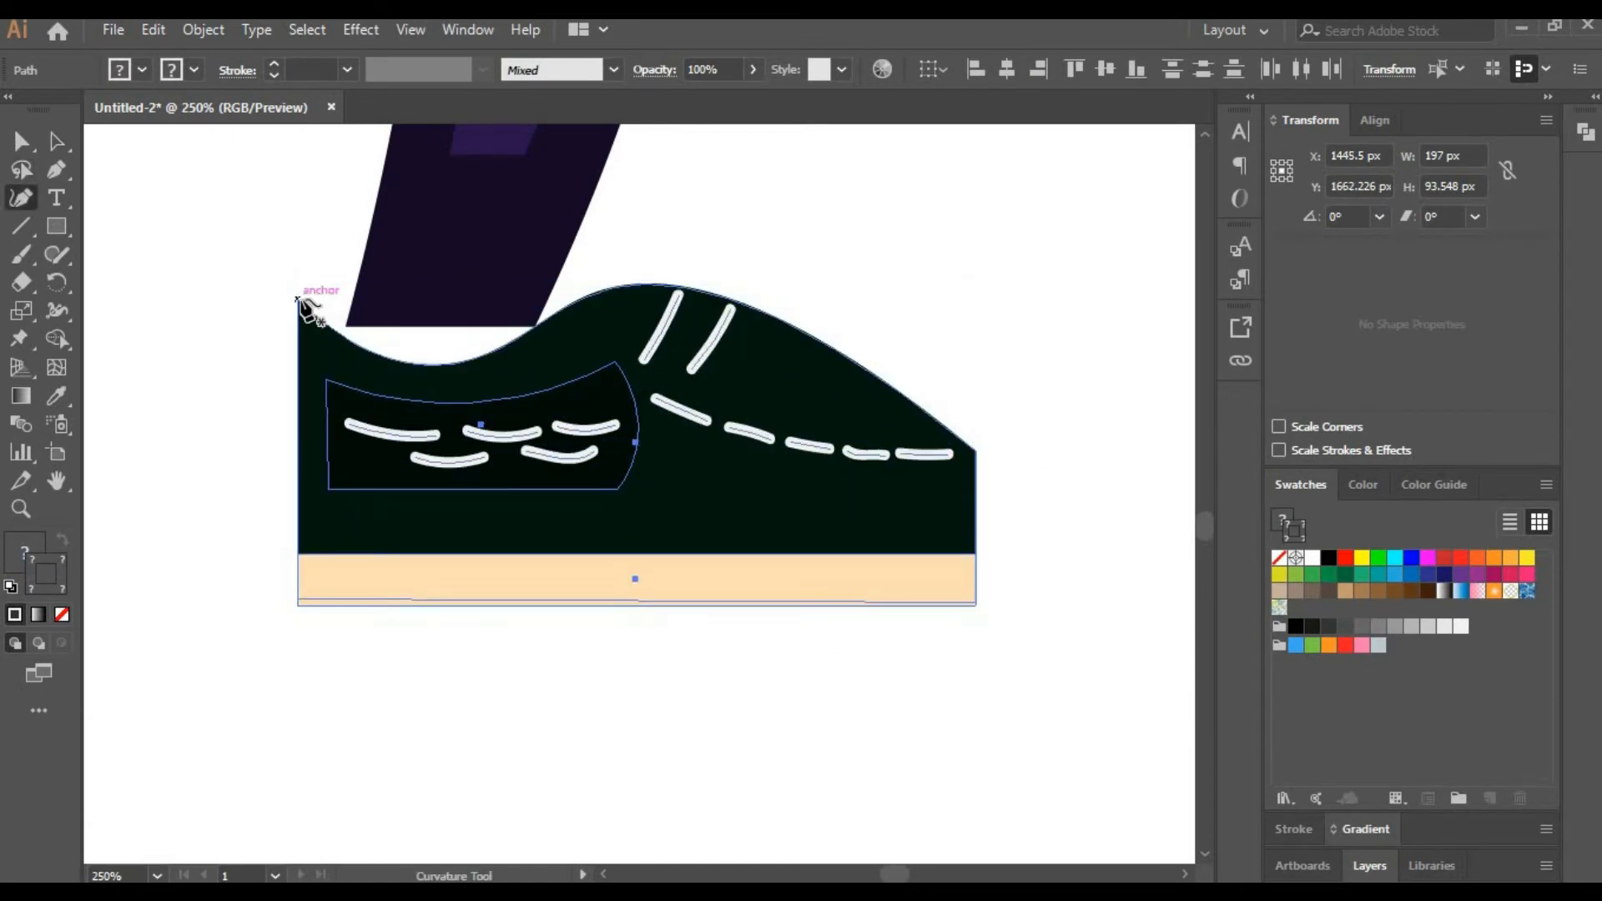
{"action": "left_click", "coordinate": [341, 321]}
{"action": "left_click_drag", "start_coordinate": [342, 324], "coordinate": [345, 326]}
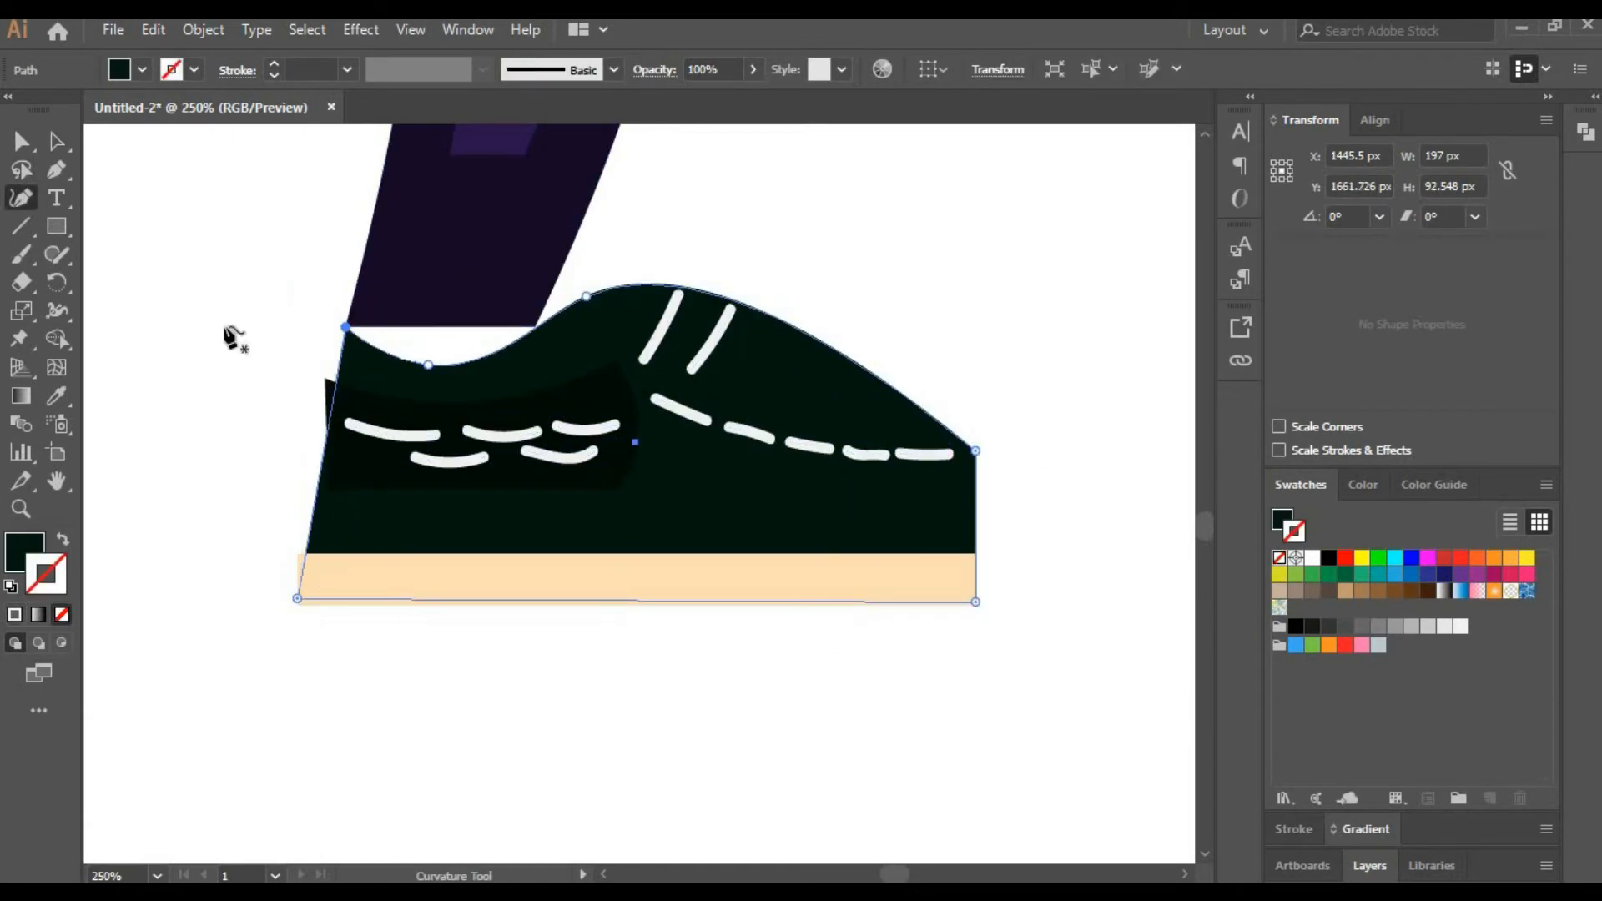
{"action": "key", "text": "ctrl+z"}
Shift the whole shoe forward and slightly down so its heel lines up with the back of the trouser leg.
{"action": "left_click", "coordinate": [56, 143]}
{"action": "left_click", "coordinate": [242, 288]}
{"action": "left_click_drag", "start_coordinate": [180, 307], "coordinate": [1008, 626]}
{"action": "left_click_drag", "start_coordinate": [647, 457], "coordinate": [677, 465]}
Reshape the shoe's opening with the Curvature tool so its dip and front edge fit the width of the trouser leg.
{"action": "left_click", "coordinate": [21, 199]}
{"action": "left_click", "coordinate": [634, 314]}
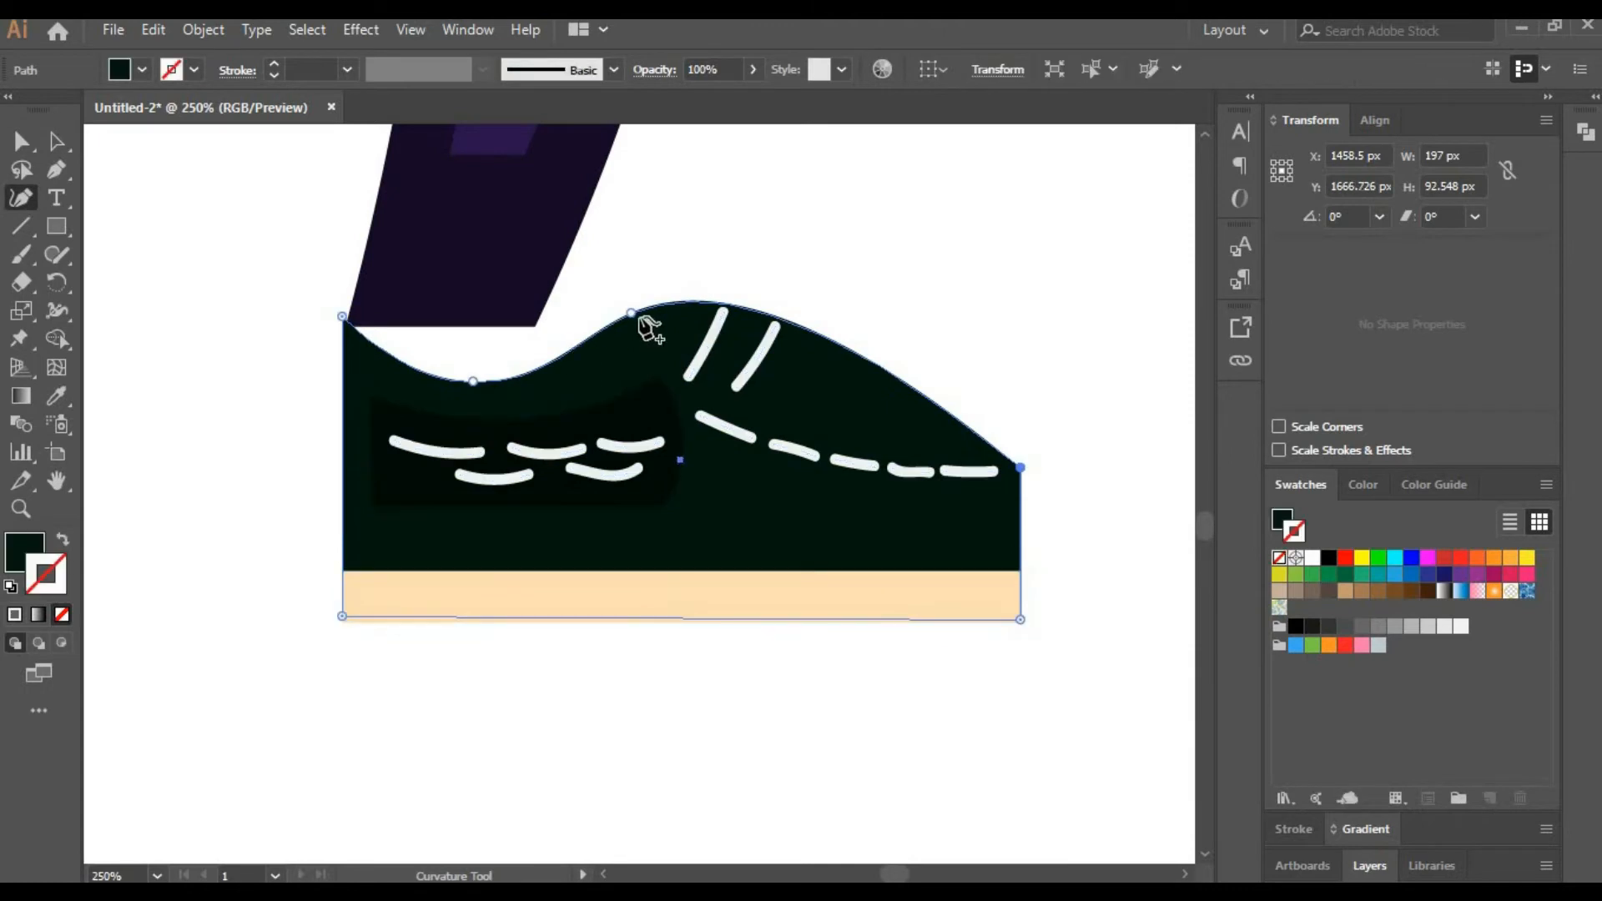
{"action": "left_click_drag", "start_coordinate": [473, 381], "coordinate": [439, 375]}
{"action": "left_click_drag", "start_coordinate": [630, 313], "coordinate": [537, 325]}
{"action": "key", "text": "v"}
{"action": "left_click", "coordinate": [144, 334]}
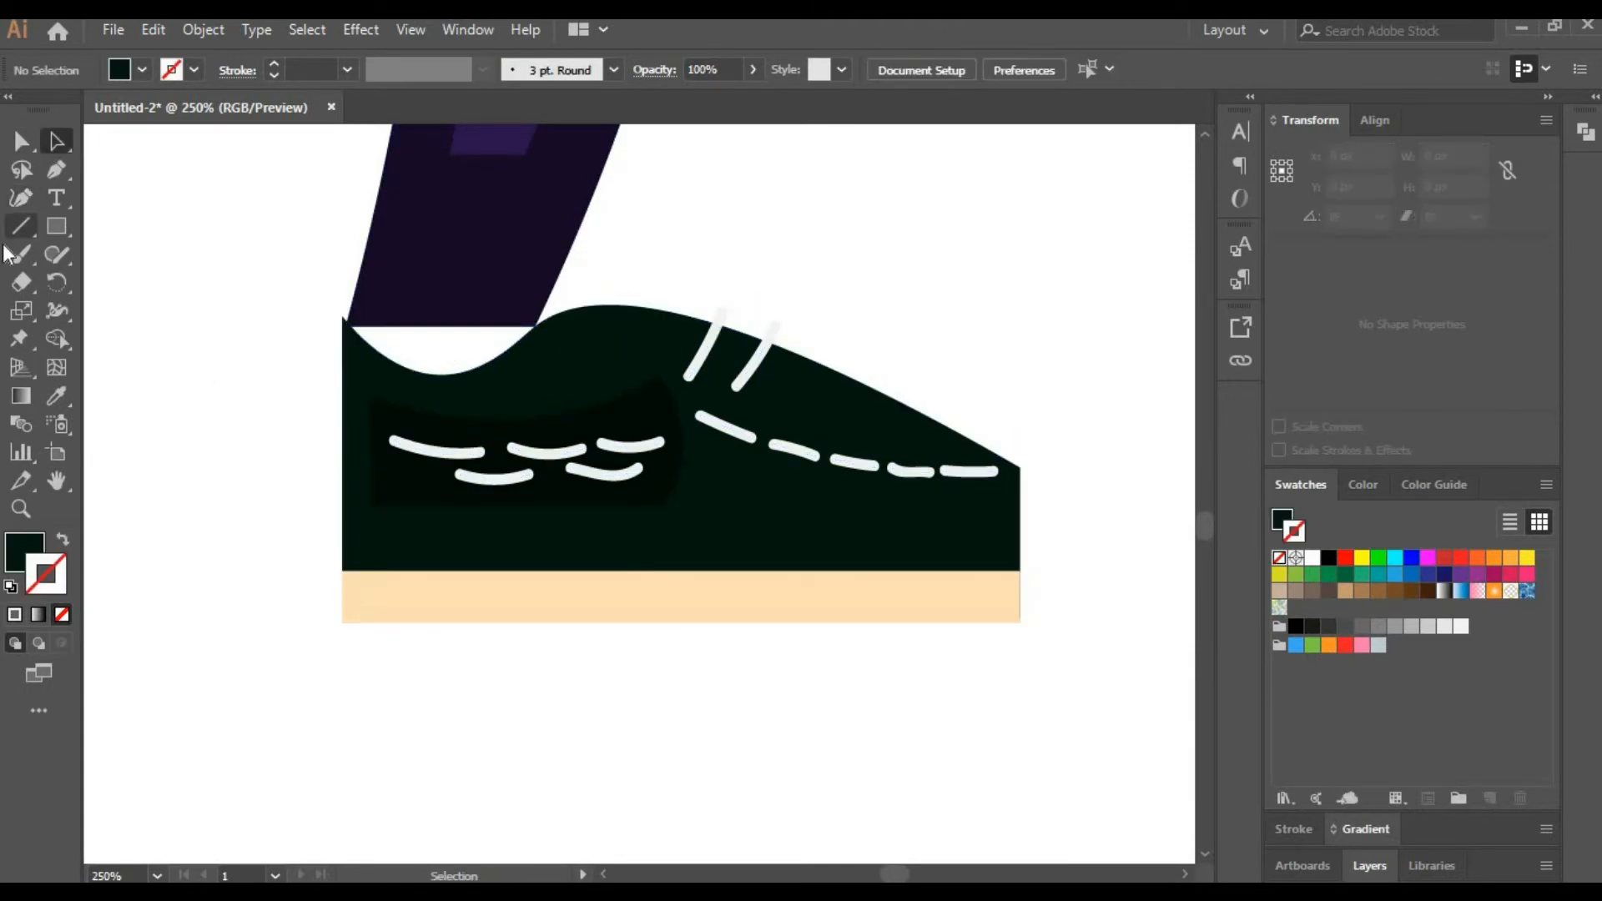
Draw a 27 × 9 px rectangle in the gap between trouser leg and shoe opening, coloured like the sole.
{"action": "left_click_drag", "start_coordinate": [380, 327], "coordinate": [473, 357]}
{"action": "key", "text": "i"}
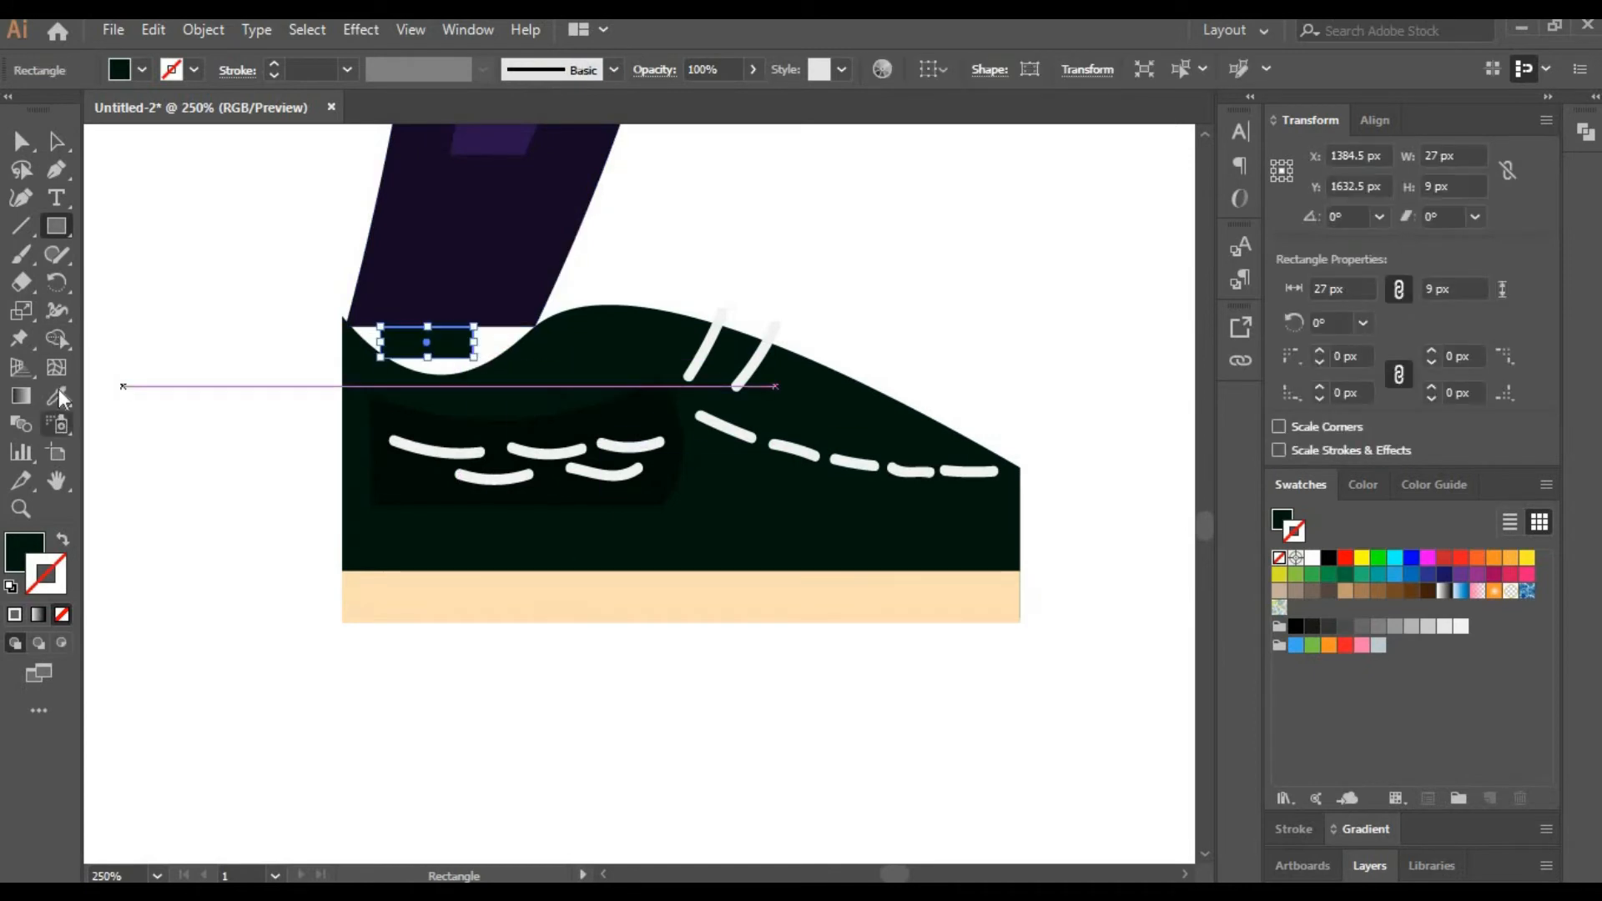
{"action": "left_click", "coordinate": [525, 593]}
Try to recolour the ankle rectangle with a peach-orange tint from the colour guide.
{"action": "left_click", "coordinate": [58, 143]}
{"action": "left_click", "coordinate": [1433, 486]}
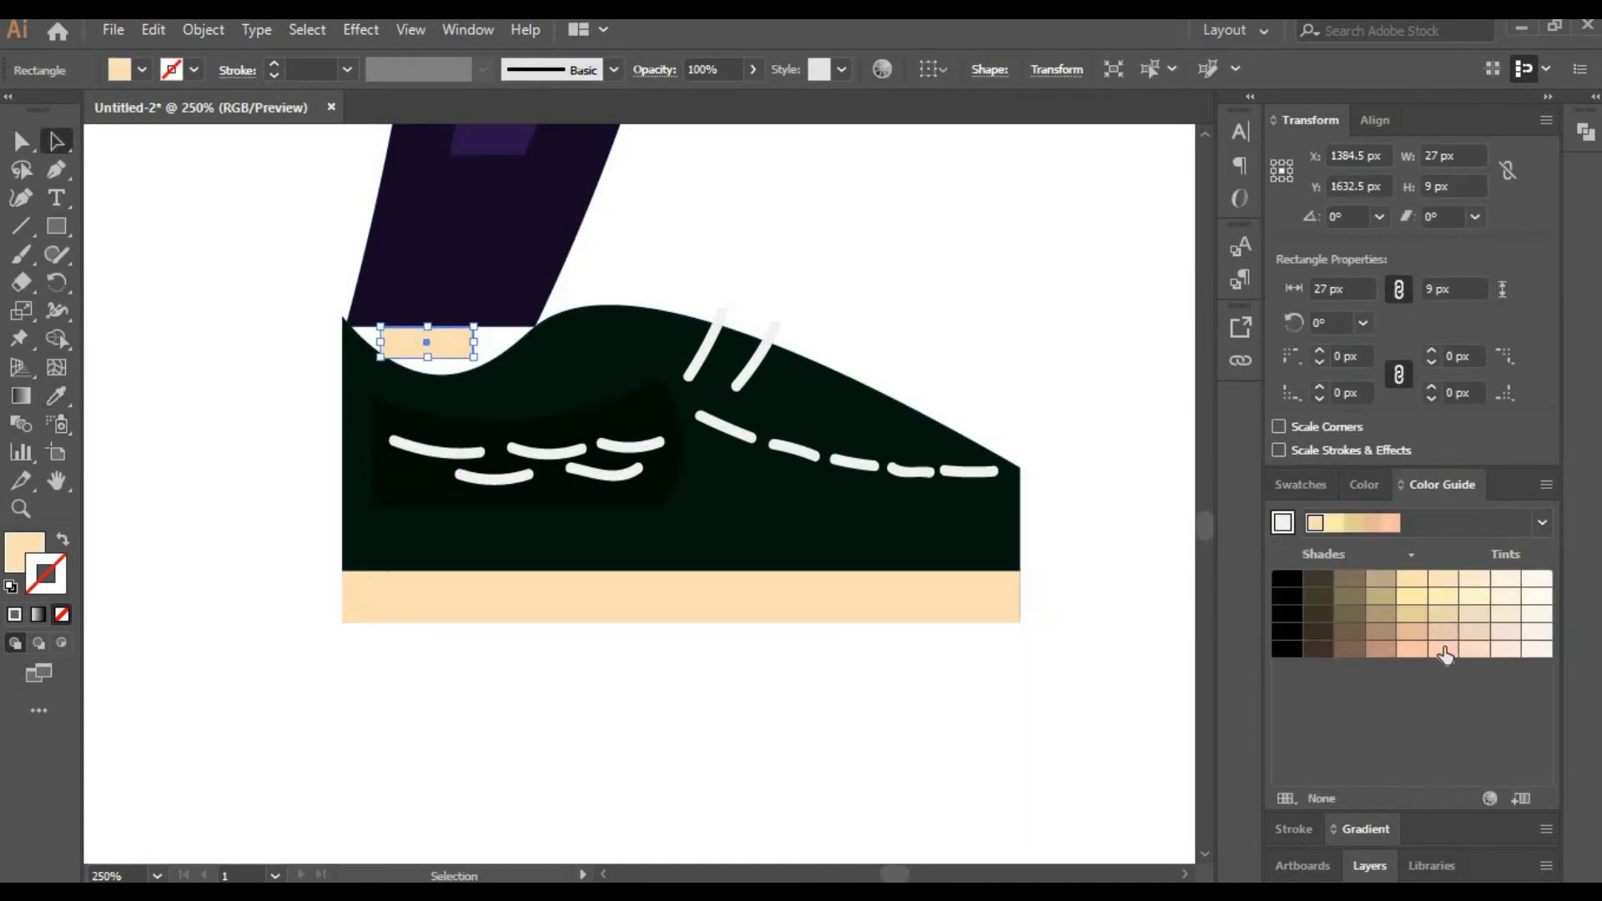
{"action": "left_click", "coordinate": [1444, 649]}
{"action": "left_click", "coordinate": [1299, 492]}
{"action": "left_click", "coordinate": [1494, 556]}
{"action": "left_click", "coordinate": [1443, 486]}
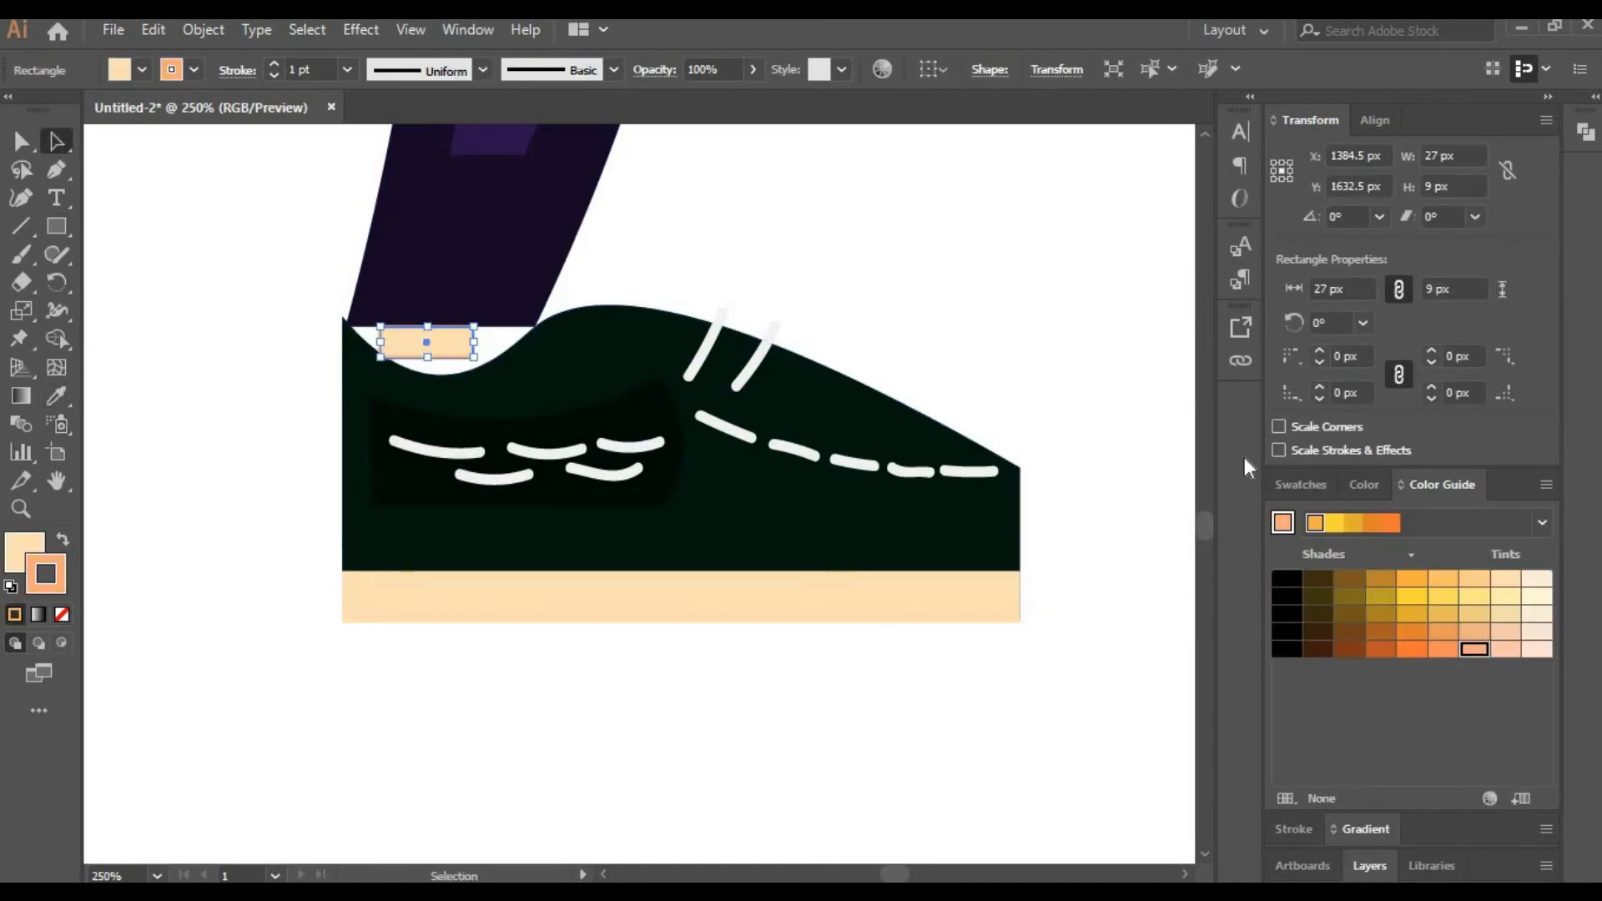
Fill the ankle rectangle with a peach-orange tint derived from the light orange swatch.
{"action": "left_click", "coordinate": [1285, 484]}
{"action": "left_click", "coordinate": [1287, 519]}
{"action": "left_click", "coordinate": [1437, 489]}
{"action": "left_click", "coordinate": [1302, 486]}
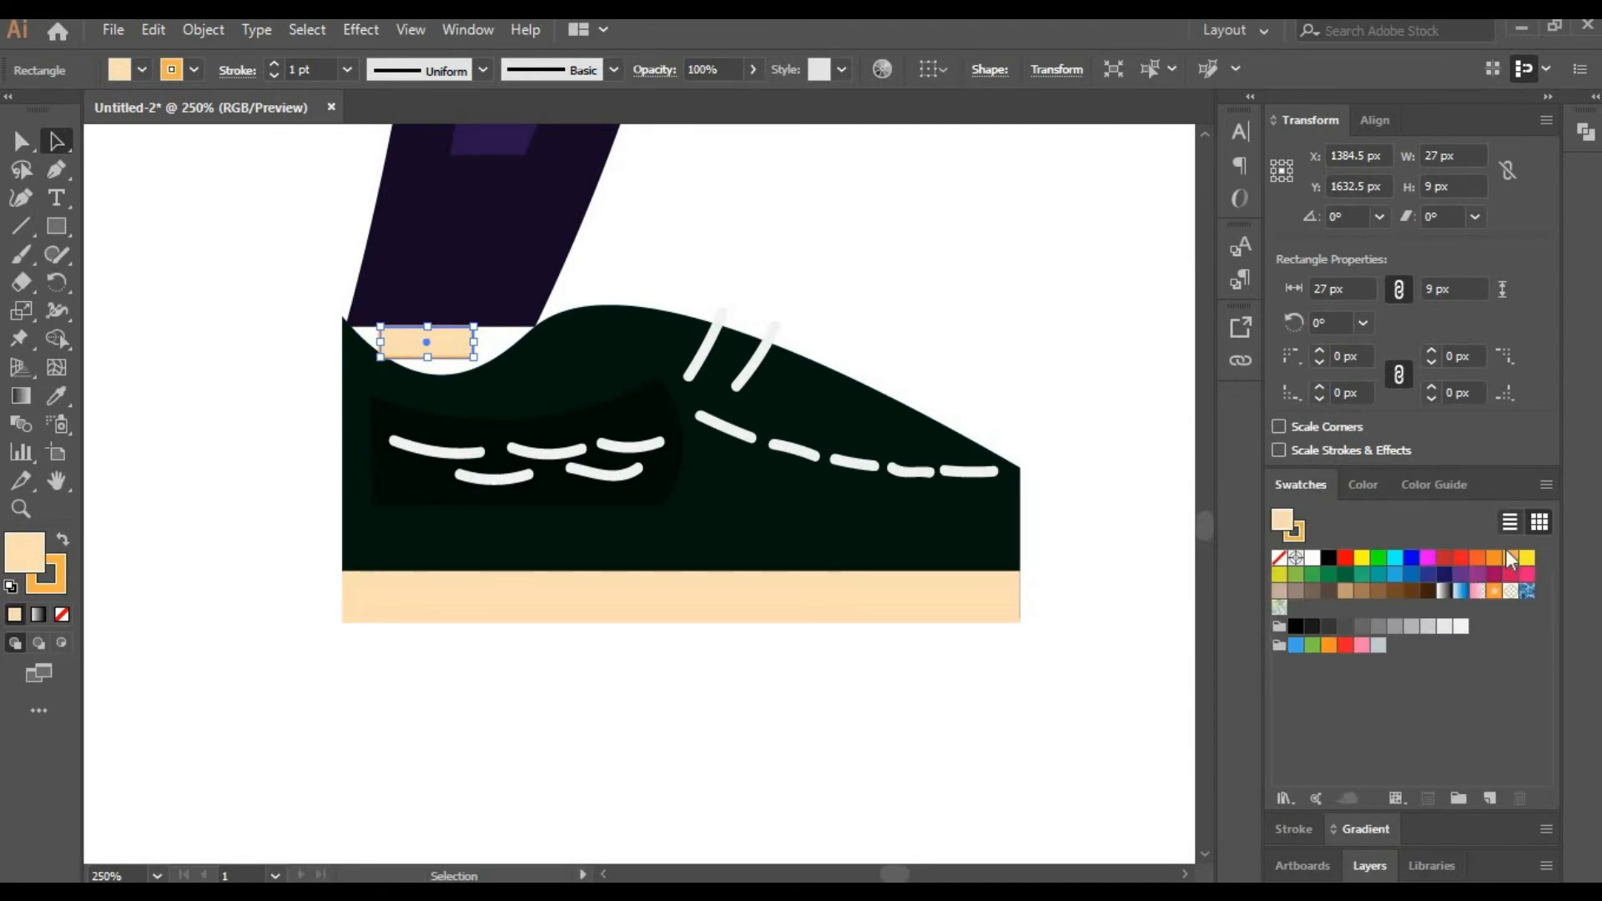
{"action": "left_click", "coordinate": [1501, 554]}
{"action": "left_click", "coordinate": [1442, 487]}
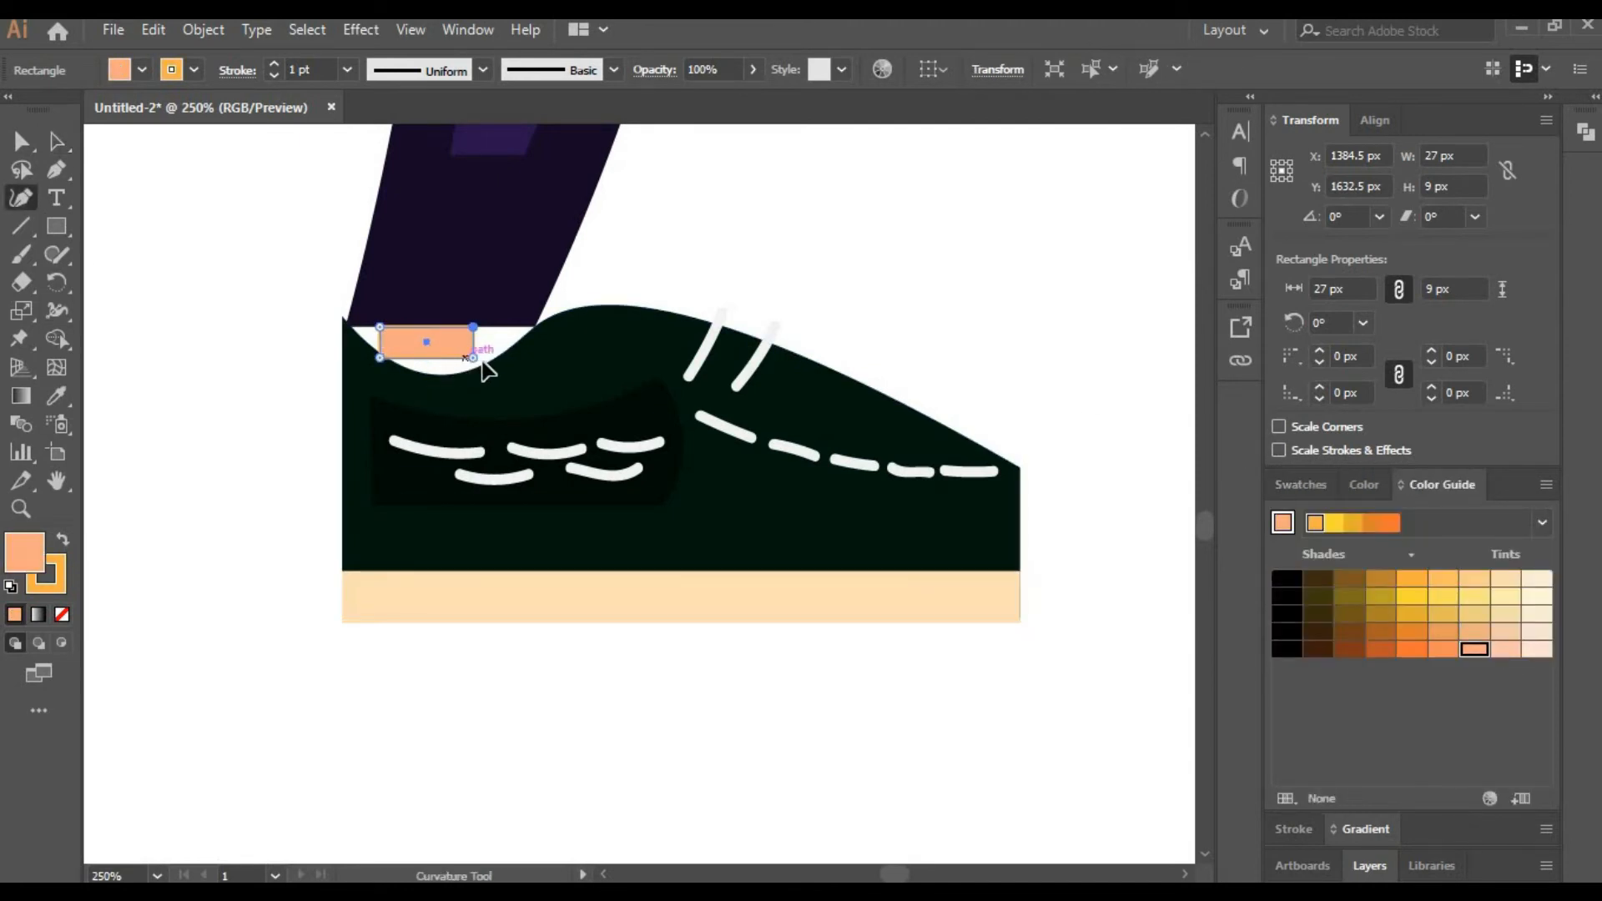
Reshape the ankle rectangle into a half-round skin area of about 52 × 14 px filling the shoe opening.
{"action": "mouse_move", "coordinate": [473, 358]}
{"action": "left_mouse_down"}
{"action": "mouse_move", "coordinate": [533, 325]}
{"action": "mouse_move", "coordinate": [477, 366]}
{"action": "left_mouse_up"}
{"action": "left_click_drag", "start_coordinate": [380, 359], "coordinate": [354, 327]}
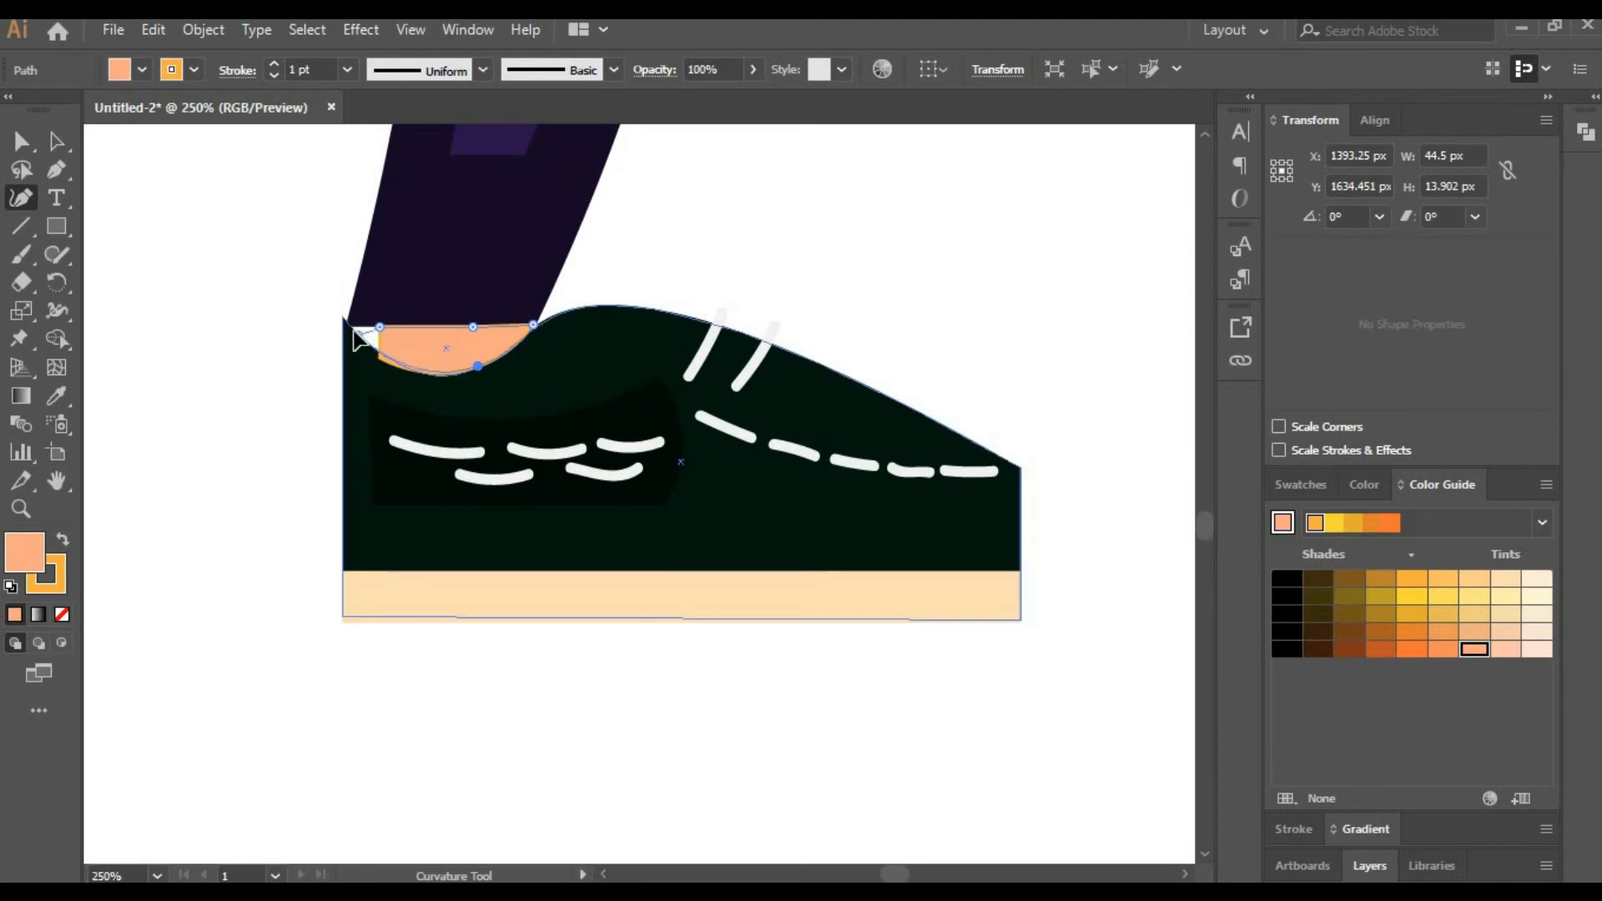
{"action": "left_click_drag", "start_coordinate": [460, 373], "coordinate": [443, 373]}
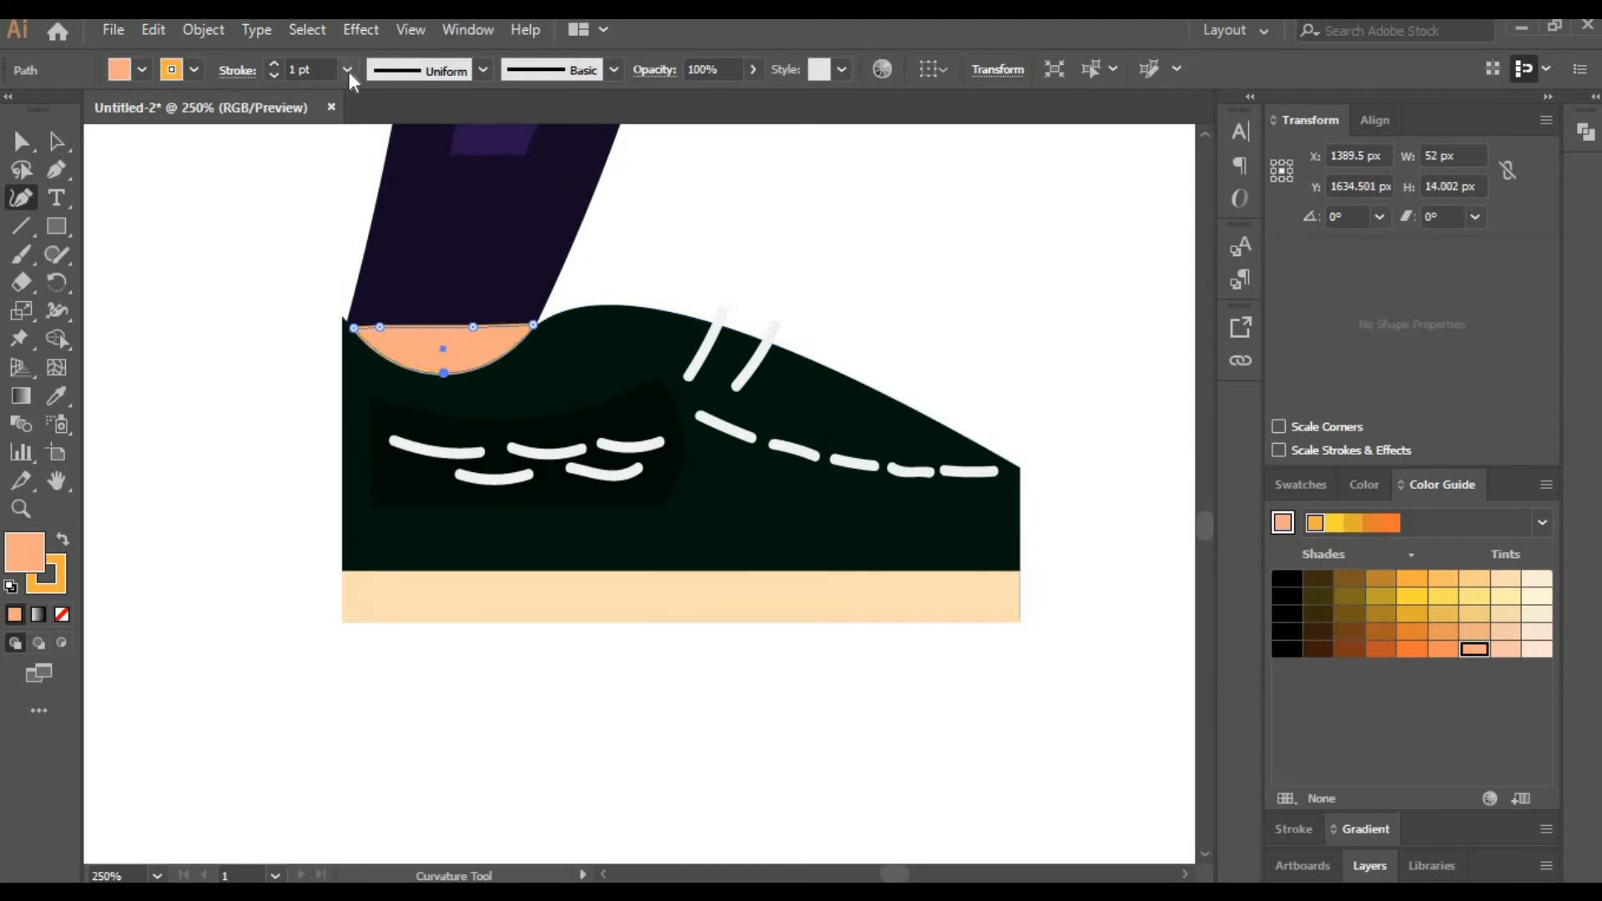
Remove the orange outline from the ankle shape and deselect everything.
{"action": "left_click", "coordinate": [348, 71]}
{"action": "left_click", "coordinate": [360, 98]}
{"action": "left_click", "coordinate": [274, 76]}
{"action": "left_click", "coordinate": [249, 154]}
{"action": "left_click", "coordinate": [59, 139]}
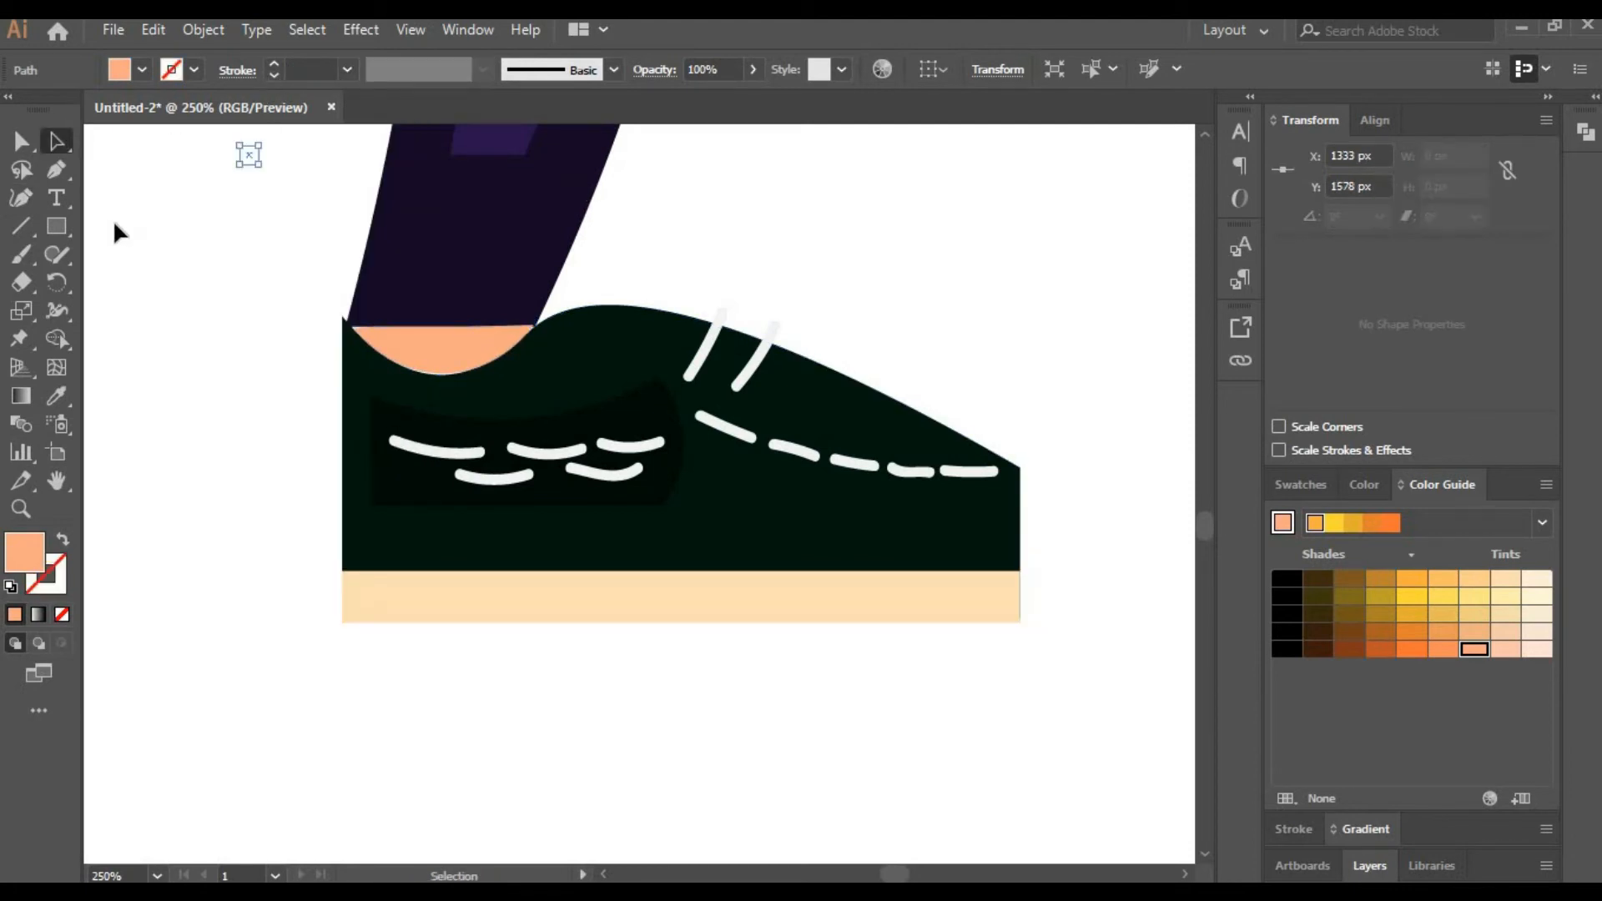
{"action": "left_click", "coordinate": [114, 220]}
Duplicate the complete shoe with its ankle and place the copy near the raised rear foot.
{"action": "type", "text": "50"}
{"action": "key", "text": "Return"}
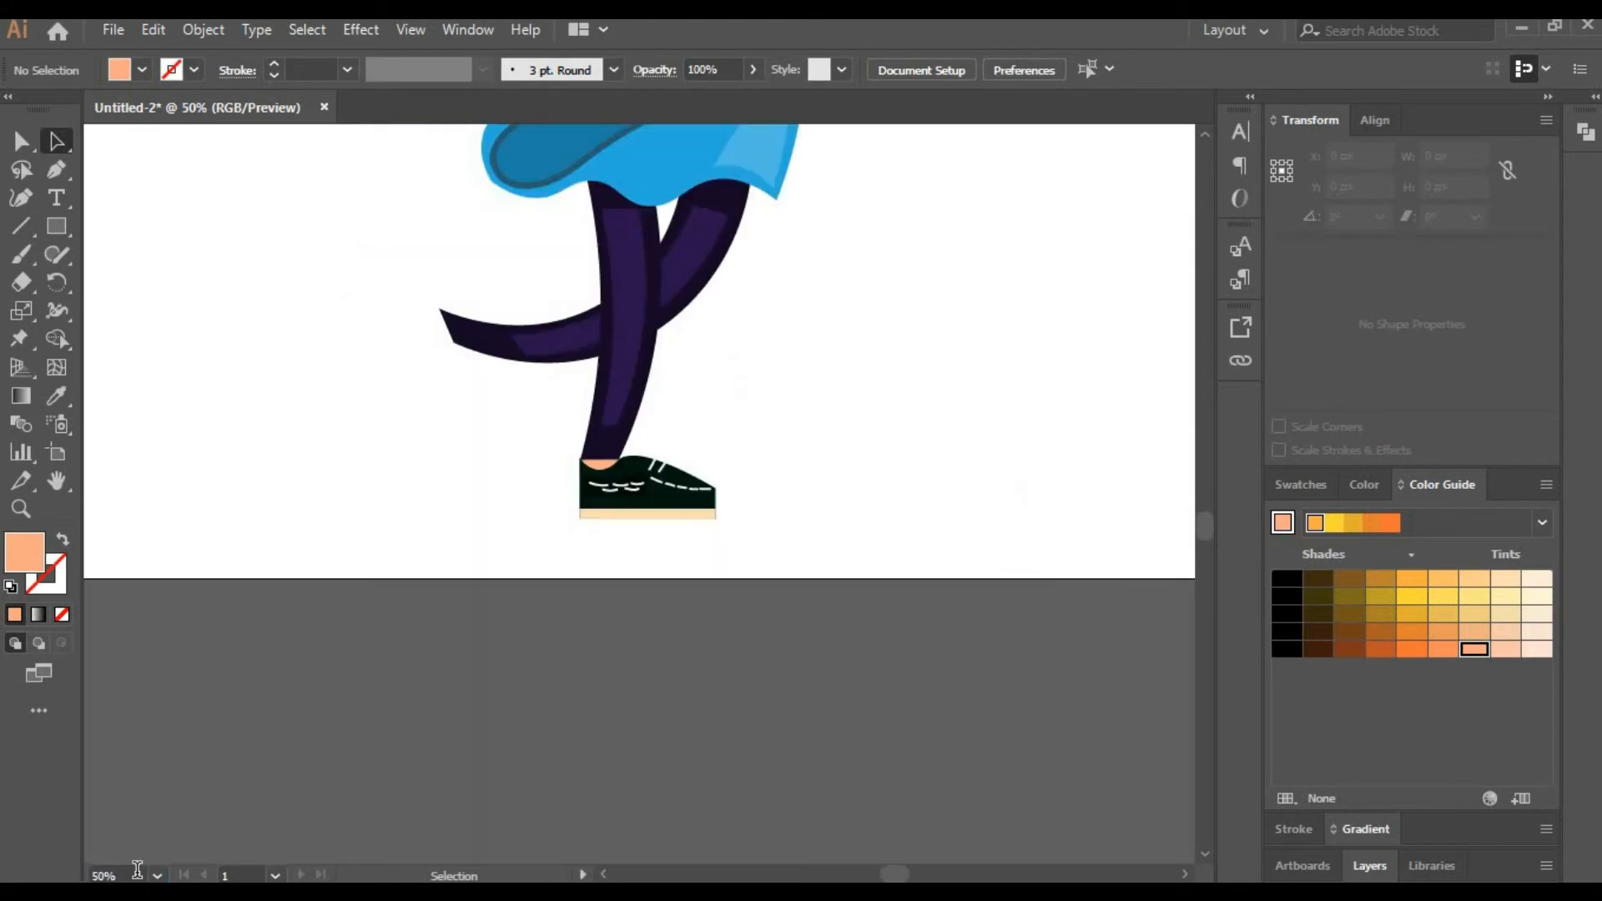
{"action": "left_click_drag", "start_coordinate": [621, 499], "coordinate": [725, 532]}
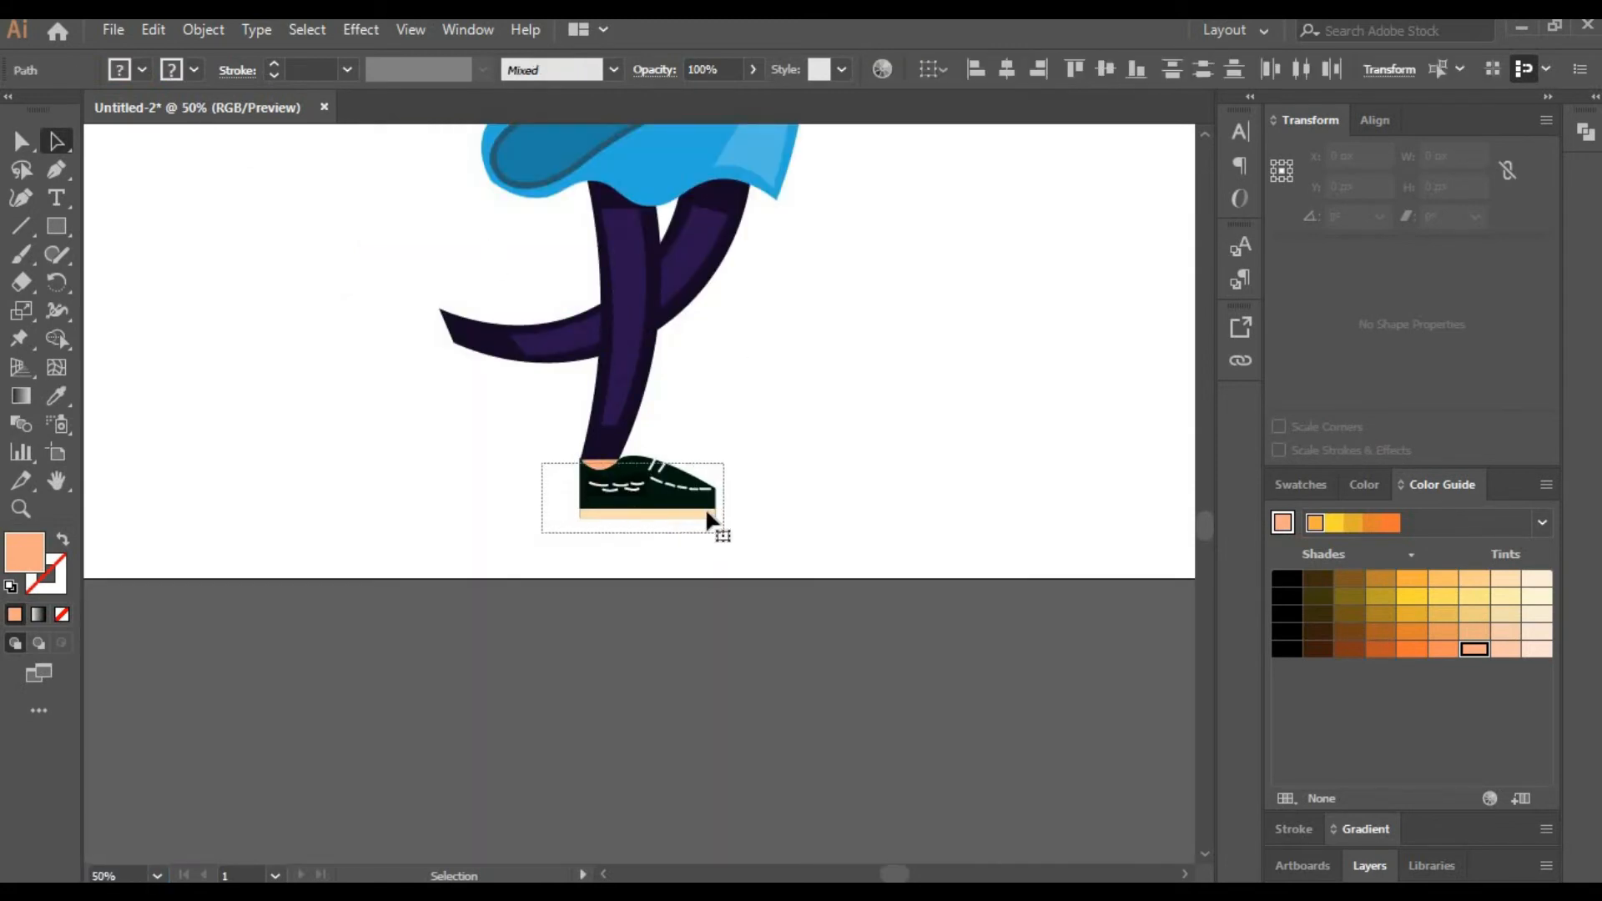
{"action": "left_click_drag", "start_coordinate": [644, 493], "coordinate": [635, 502]}
{"action": "left_click_drag", "start_coordinate": [403, 444], "coordinate": [365, 410]}
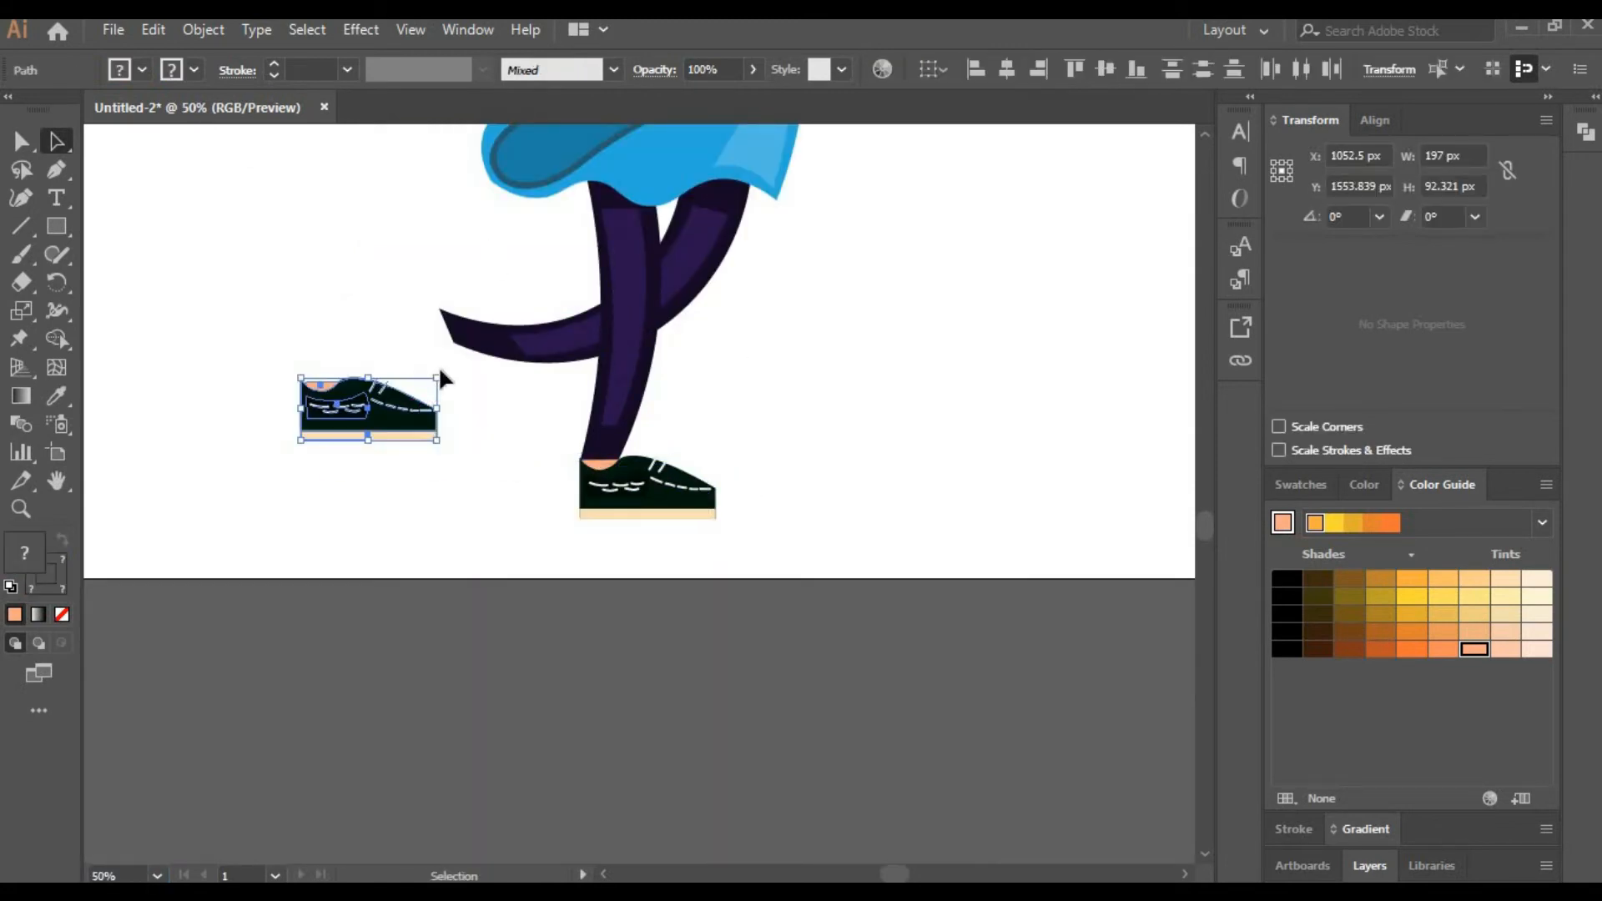
Rotate the shoe copy toe-down and attach it to the end of the raised rear leg.
{"action": "left_click_drag", "start_coordinate": [442, 372], "coordinate": [413, 445]}
{"action": "left_click_drag", "start_coordinate": [363, 400], "coordinate": [433, 377]}
{"action": "left_click", "coordinate": [259, 399]}
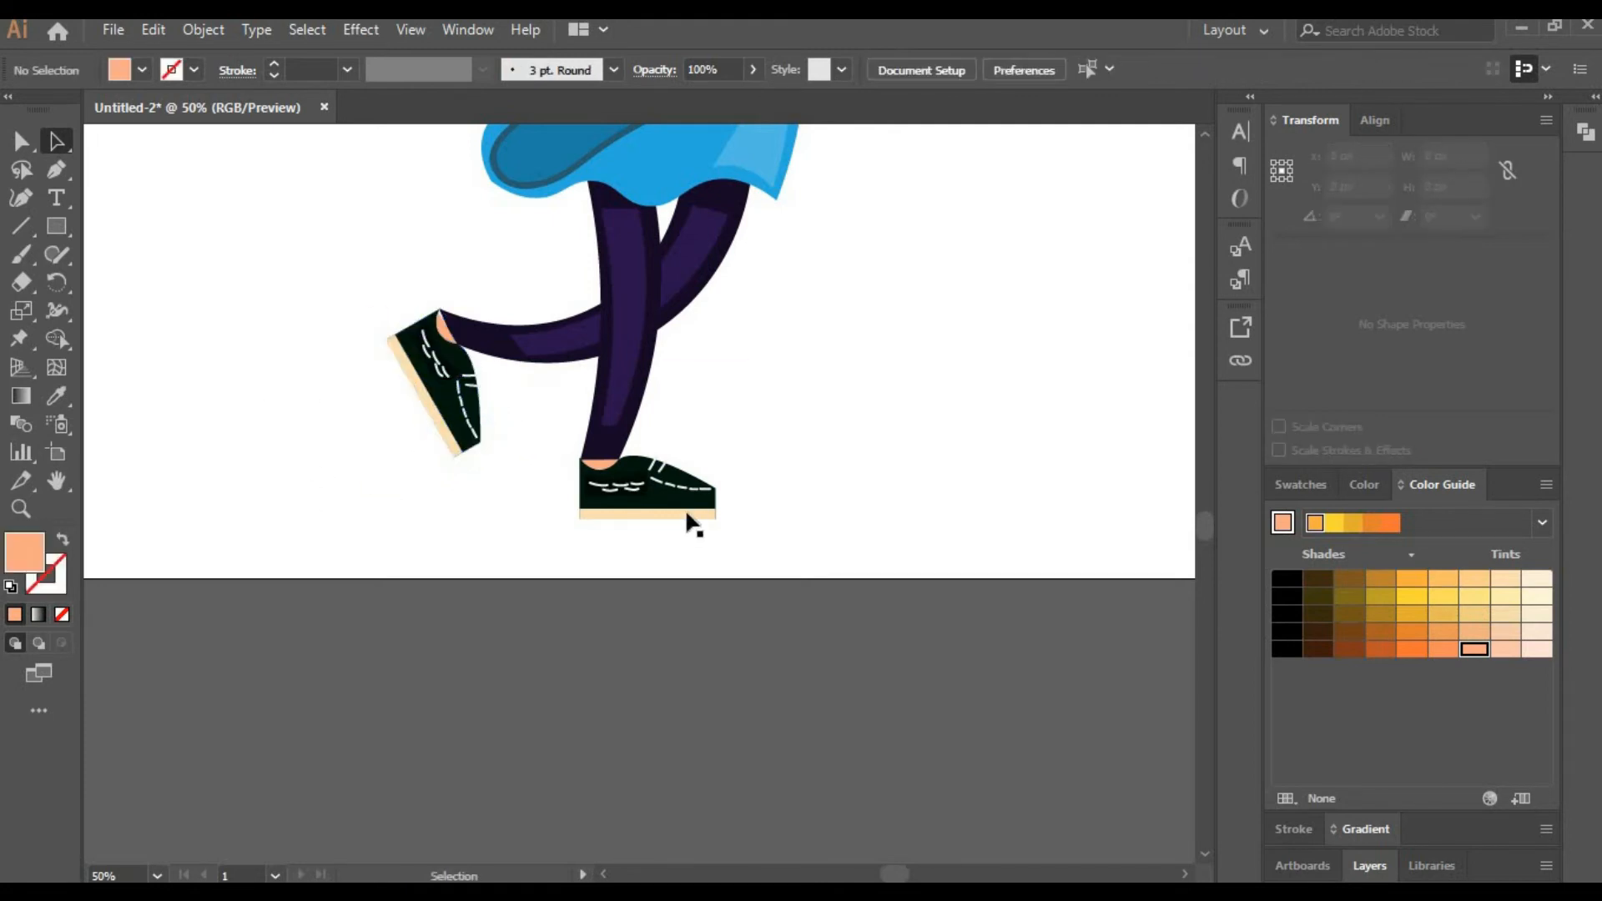
Move the whole character up on the artboard, leaving free space beneath the standing shoe.
{"action": "type", "text": "25"}
{"action": "key", "text": "Return"}
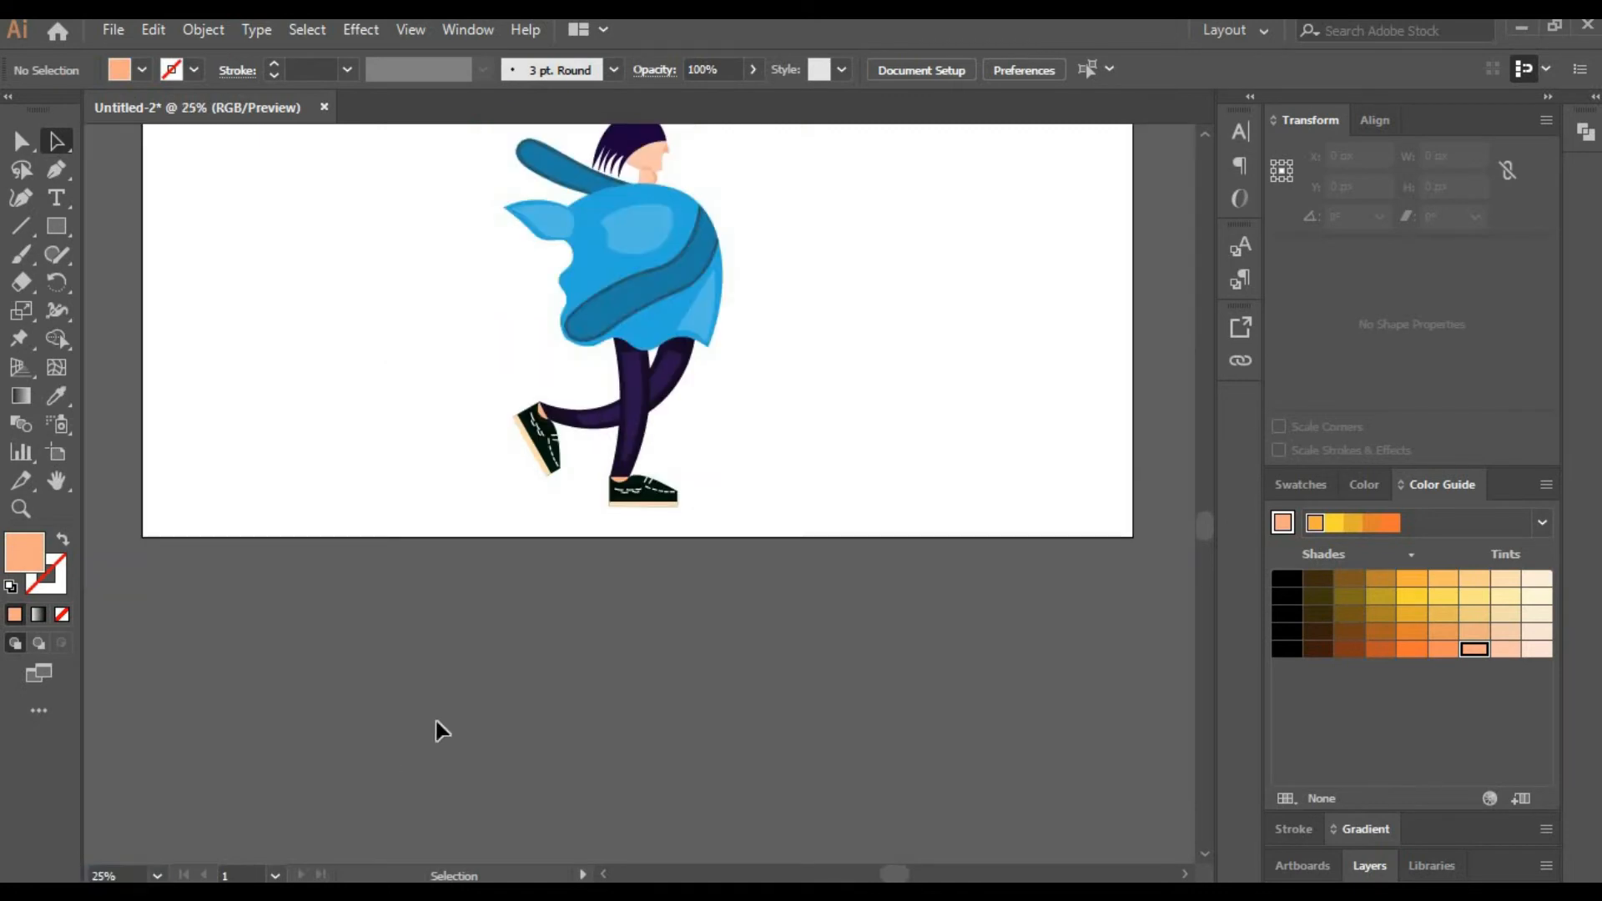
{"action": "left_click_drag", "start_coordinate": [496, 599], "coordinate": [486, 768]}
{"action": "left_click_drag", "start_coordinate": [465, 258], "coordinate": [747, 687]}
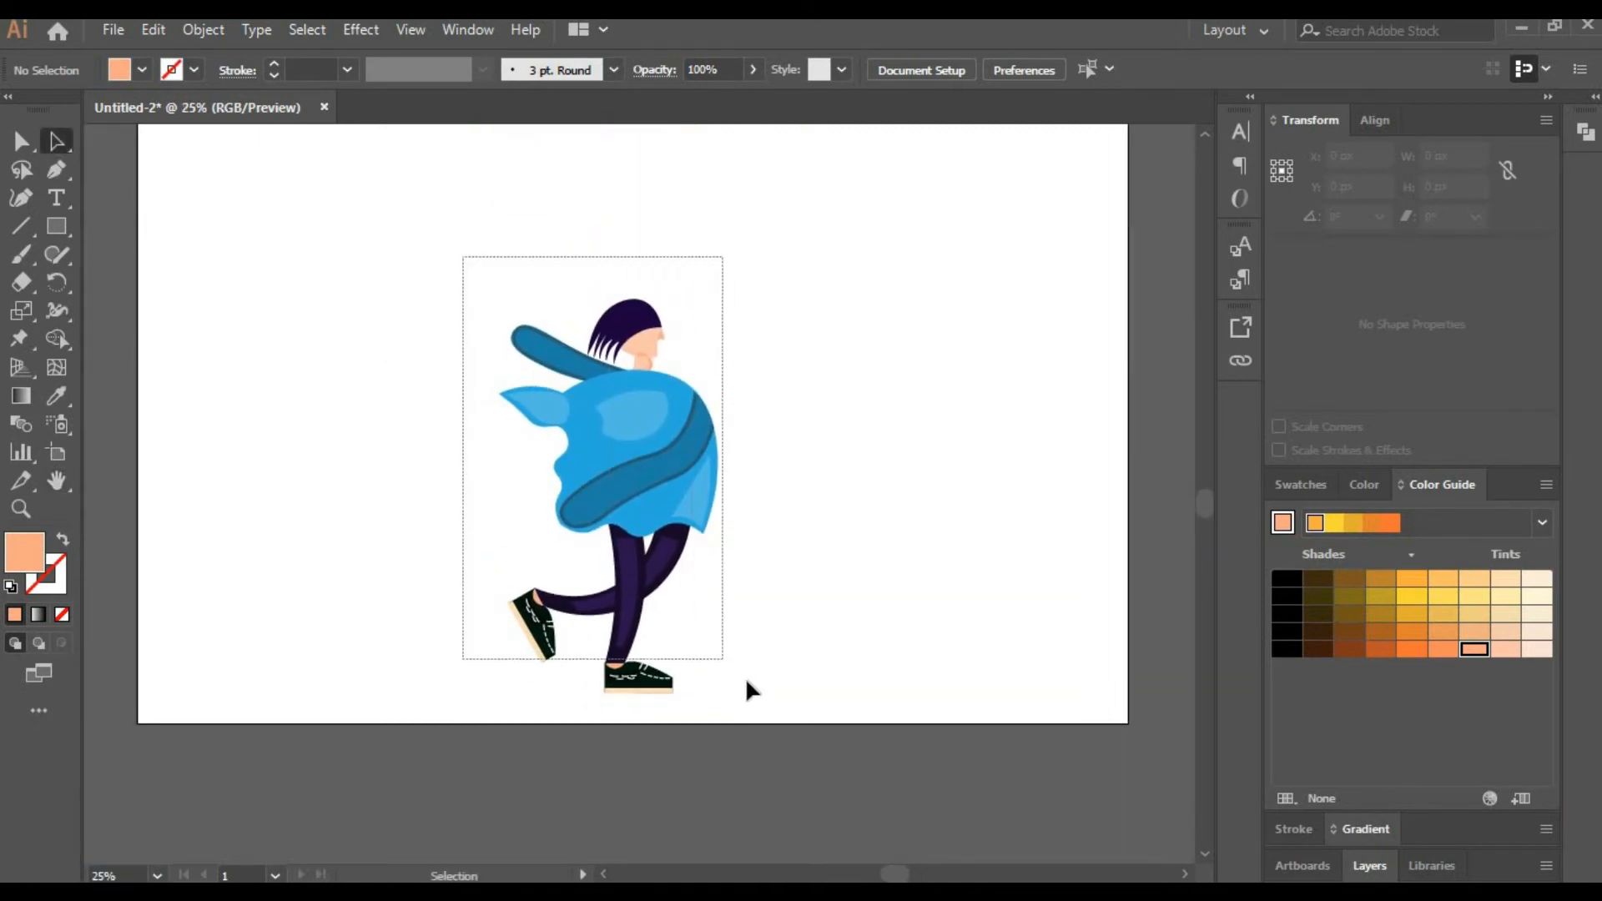
{"action": "left_click_drag", "start_coordinate": [623, 352], "coordinate": [609, 211]}
{"action": "left_click_drag", "start_coordinate": [815, 372], "coordinate": [818, 408]}
{"action": "left_click_drag", "start_coordinate": [615, 368], "coordinate": [617, 421]}
{"action": "left_click", "coordinate": [464, 793]}
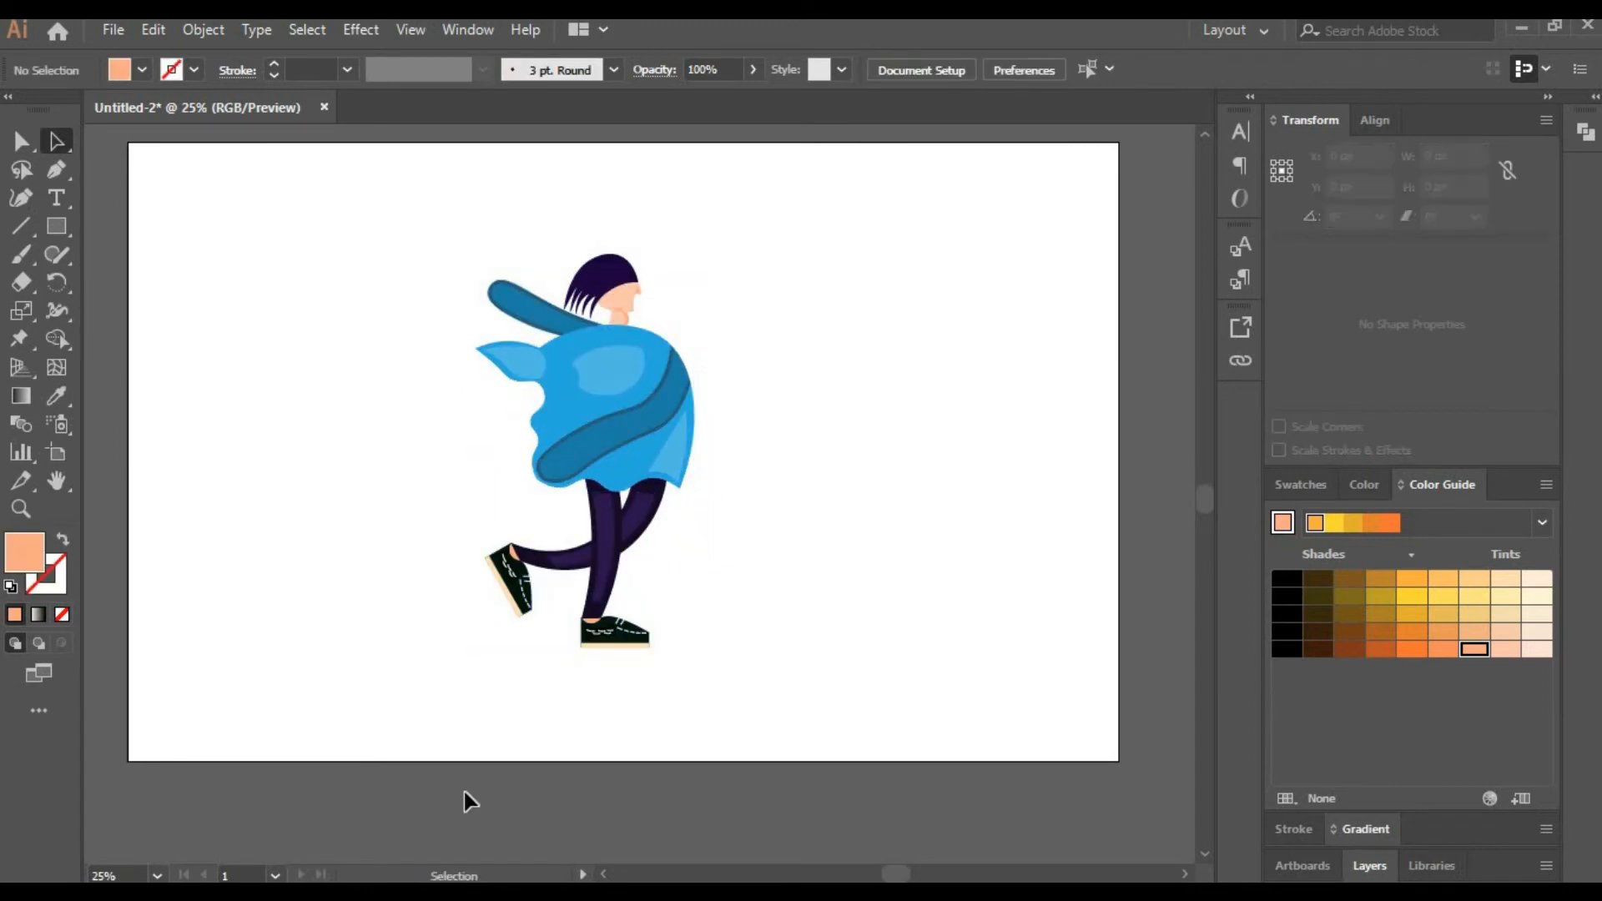
Draw an 801 × 69 px rectangle beneath the standing shoe as a base.
{"action": "type", "text": "100"}
{"action": "key", "text": "Return"}
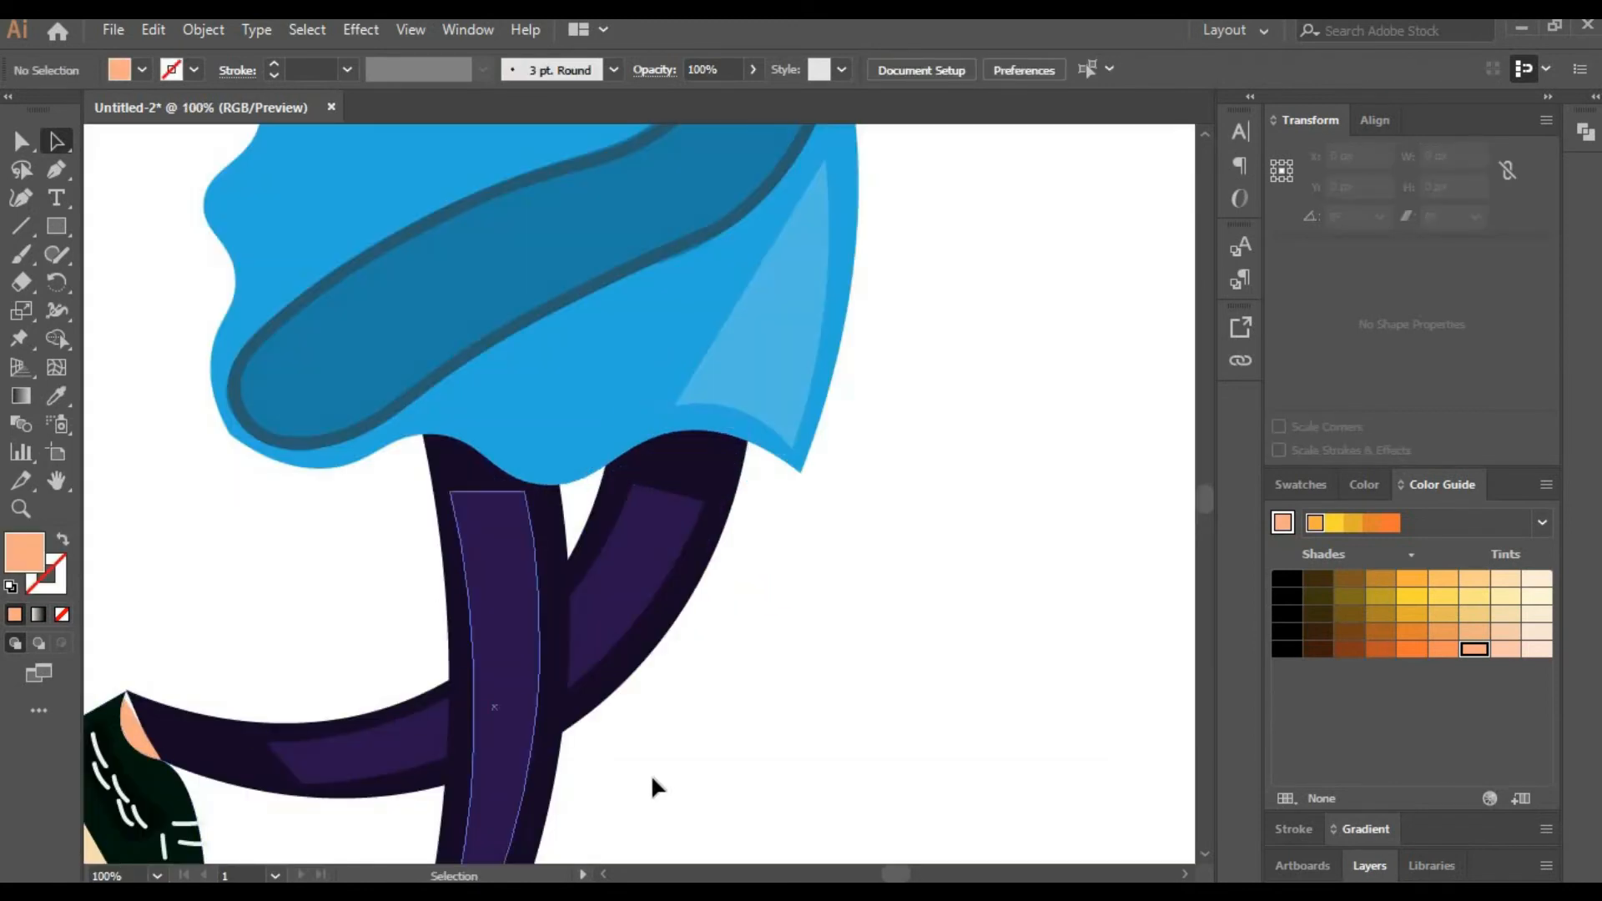
{"action": "left_click_drag", "start_coordinate": [654, 782], "coordinate": [813, 289]}
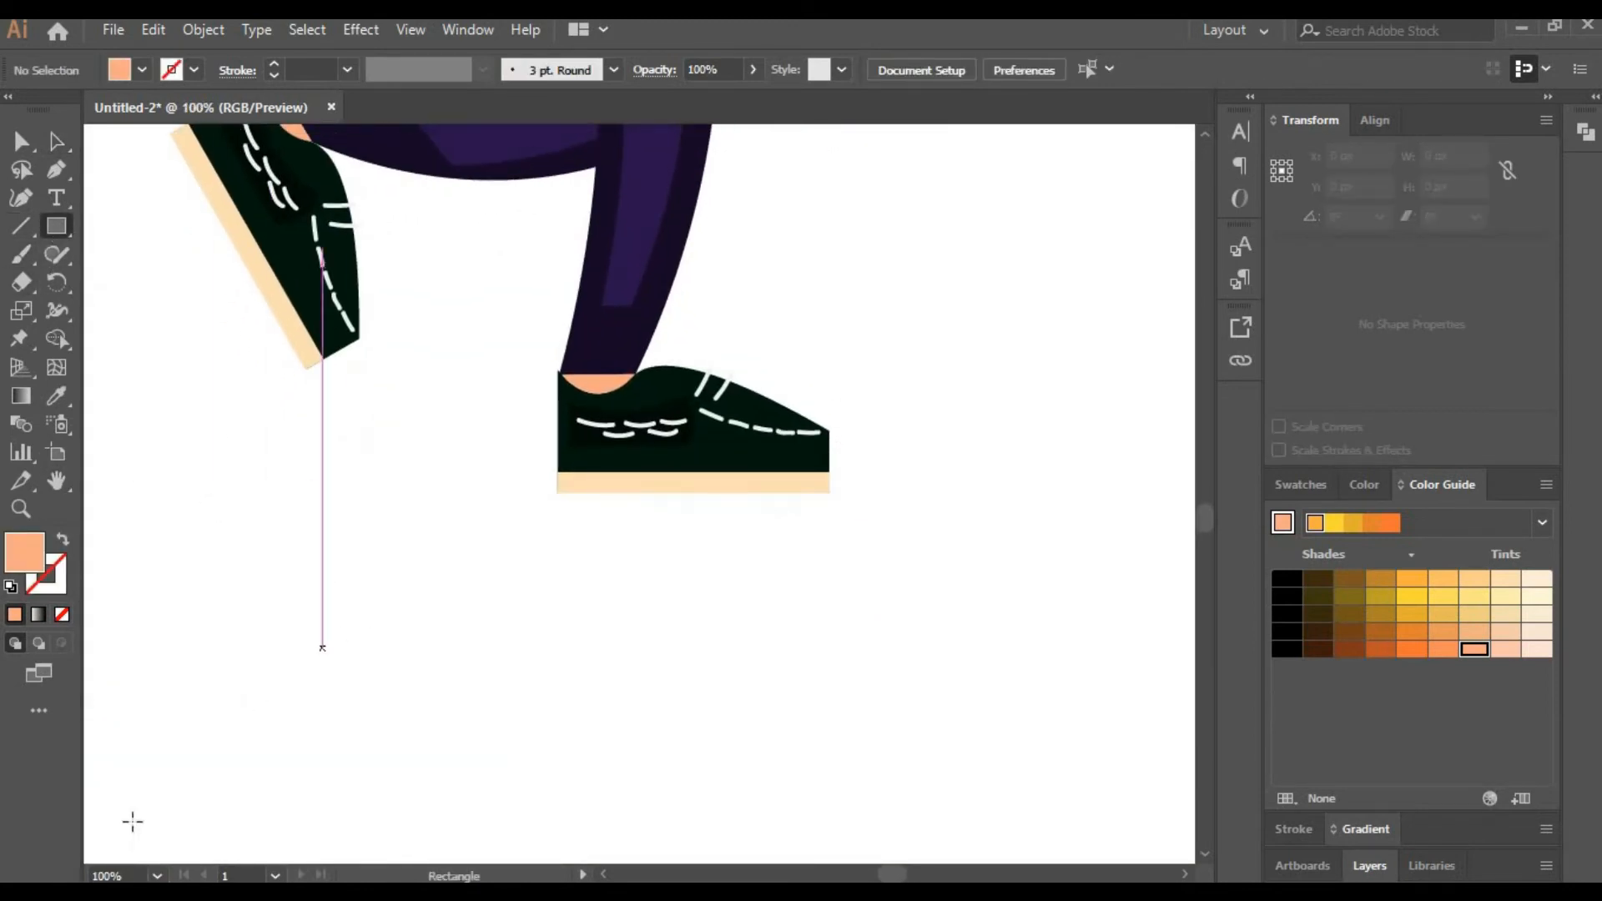
{"action": "left_click", "coordinate": [106, 875]}
{"action": "type", "text": "75"}
{"action": "key", "text": "Return"}
{"action": "left_click_drag", "start_coordinate": [505, 637], "coordinate": [444, 598]}
{"action": "key", "text": "m"}
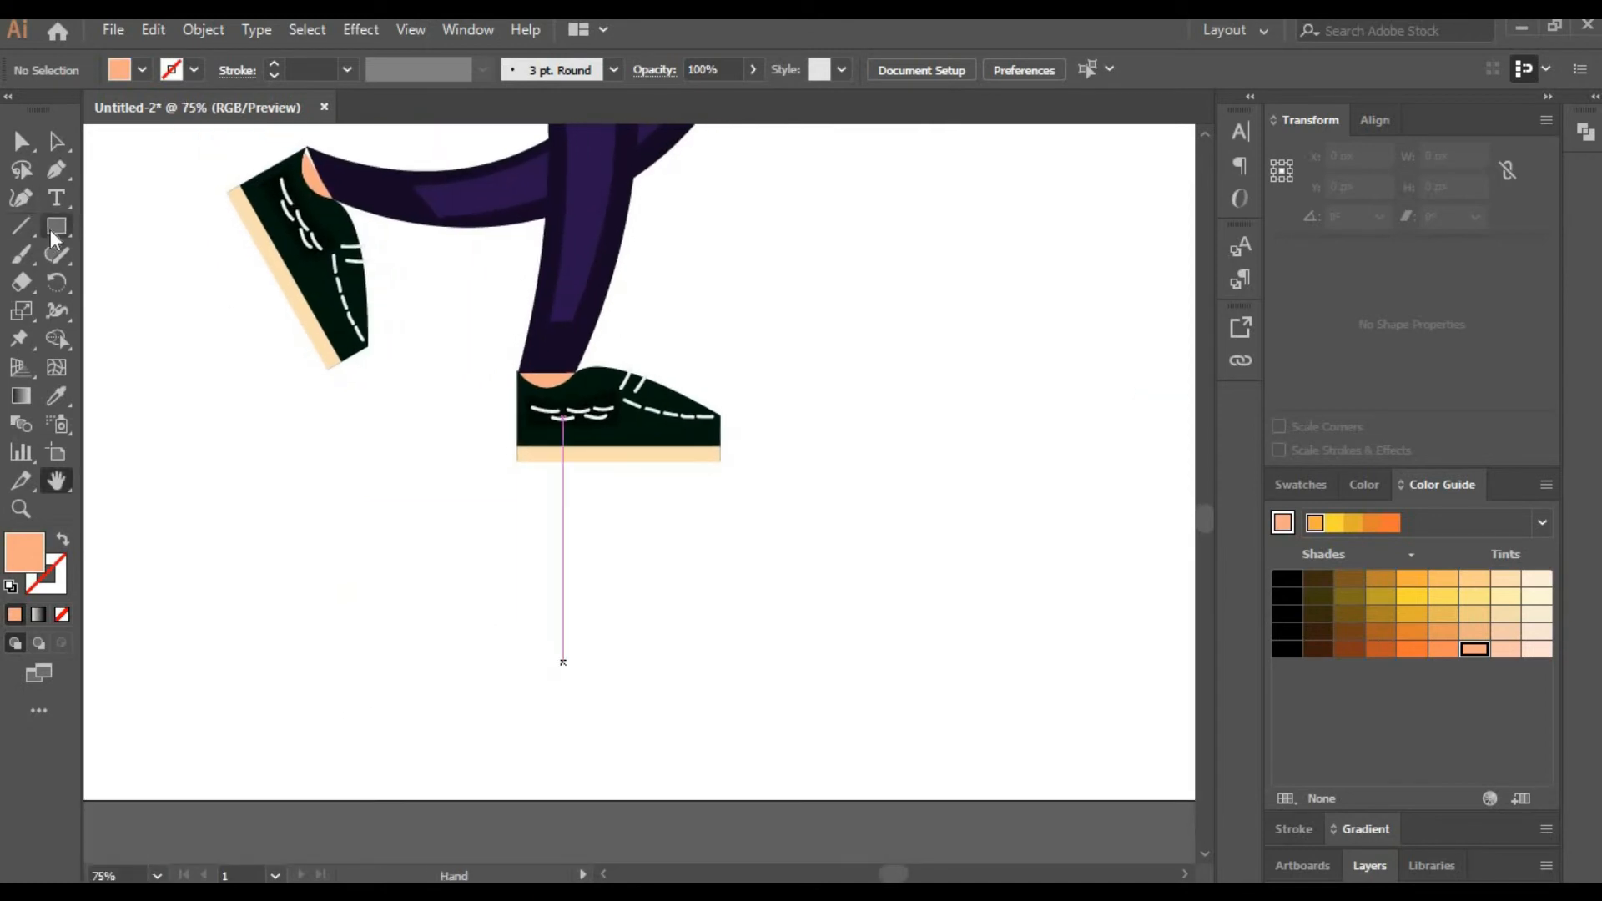
{"action": "left_click_drag", "start_coordinate": [215, 455], "coordinate": [1042, 525]}
Fill the base rectangle with the dark magenta swatch.
{"action": "left_click", "coordinate": [1300, 485]}
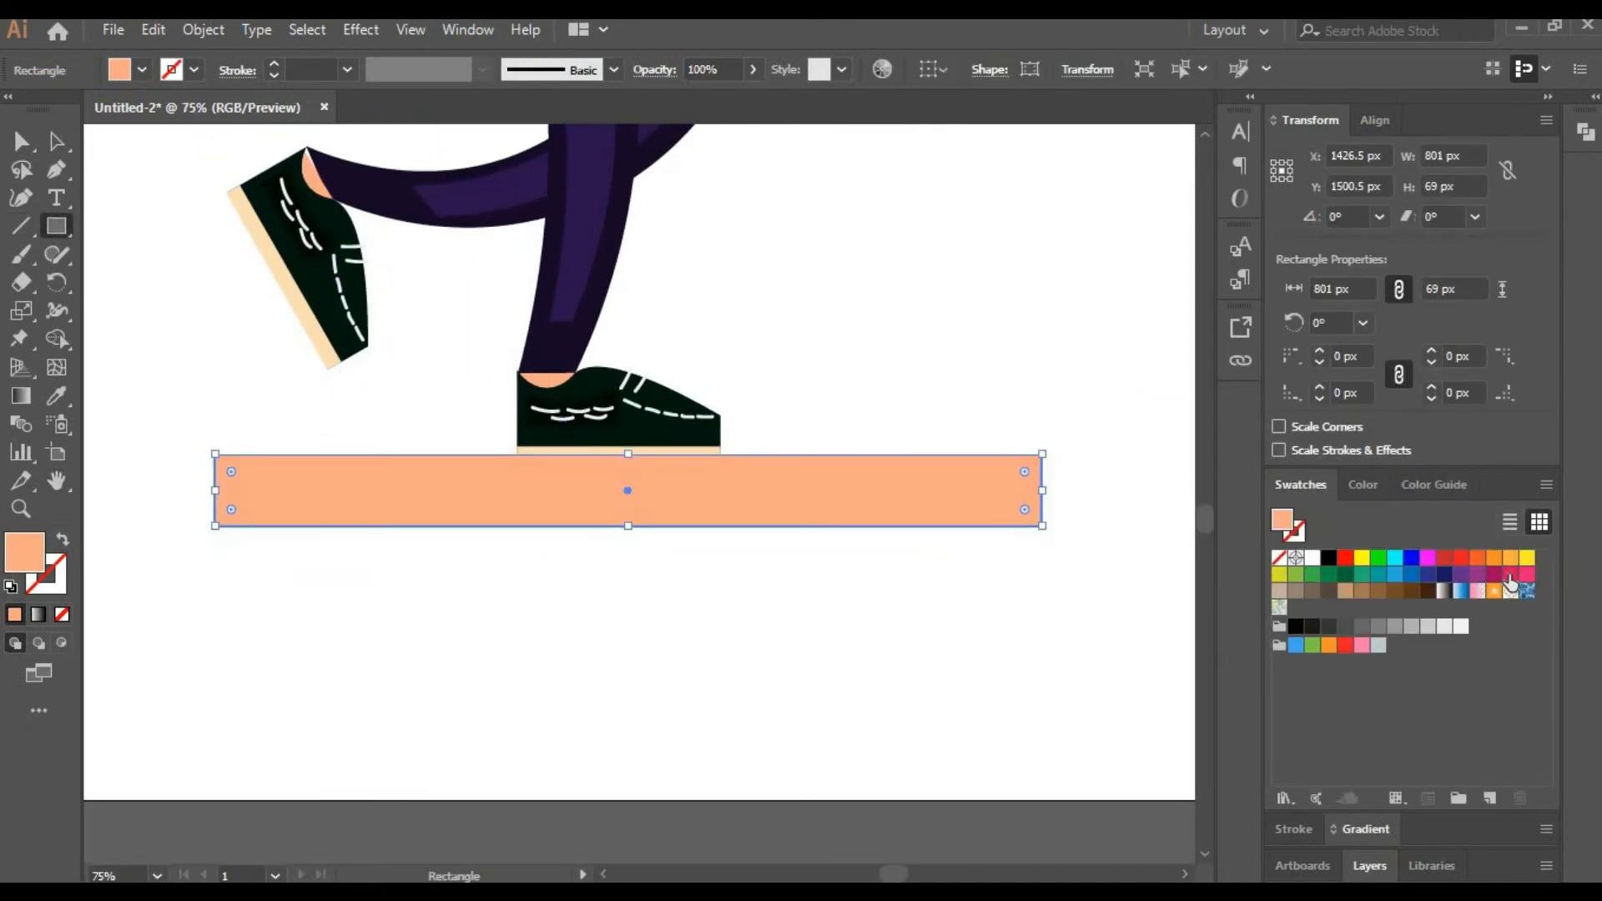
{"action": "left_click", "coordinate": [1504, 580]}
{"action": "left_click", "coordinate": [1493, 580]}
{"action": "left_click", "coordinate": [1443, 485]}
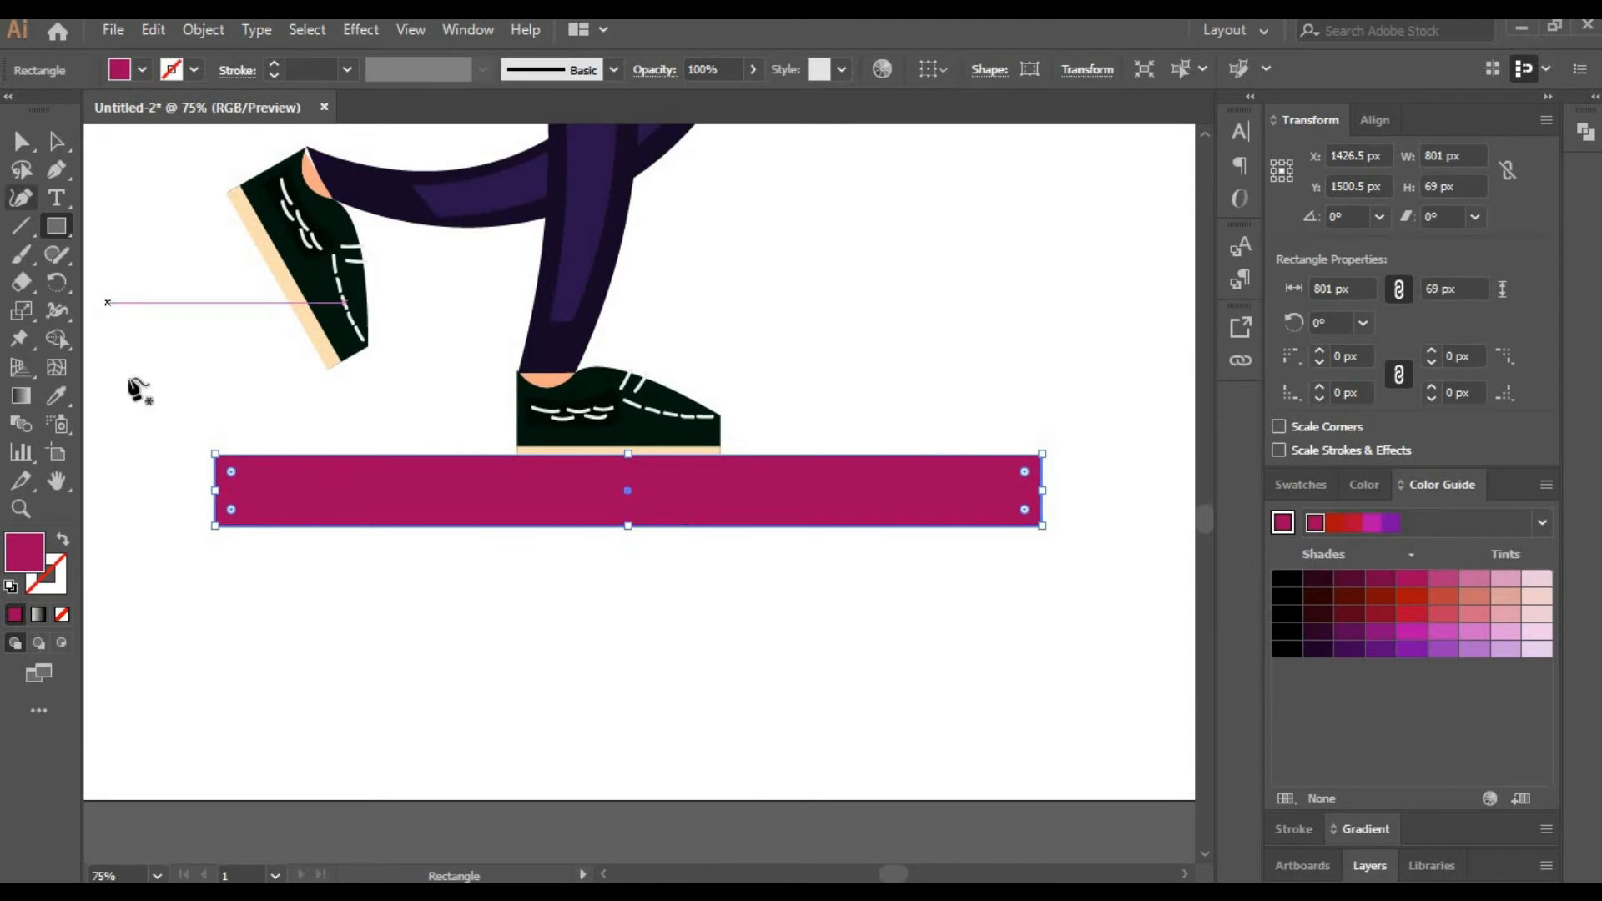
Reshape the base into a boat-like form of about 866 × 136 px with raised upper corners, a dipped upper edge and bulging ends.
{"action": "left_click_drag", "start_coordinate": [216, 455], "coordinate": [183, 386]}
{"action": "left_click_drag", "start_coordinate": [593, 421], "coordinate": [594, 457]}
{"action": "left_click_drag", "start_coordinate": [1042, 455], "coordinate": [1064, 400]}
{"action": "left_click_drag", "start_coordinate": [595, 459], "coordinate": [609, 465]}
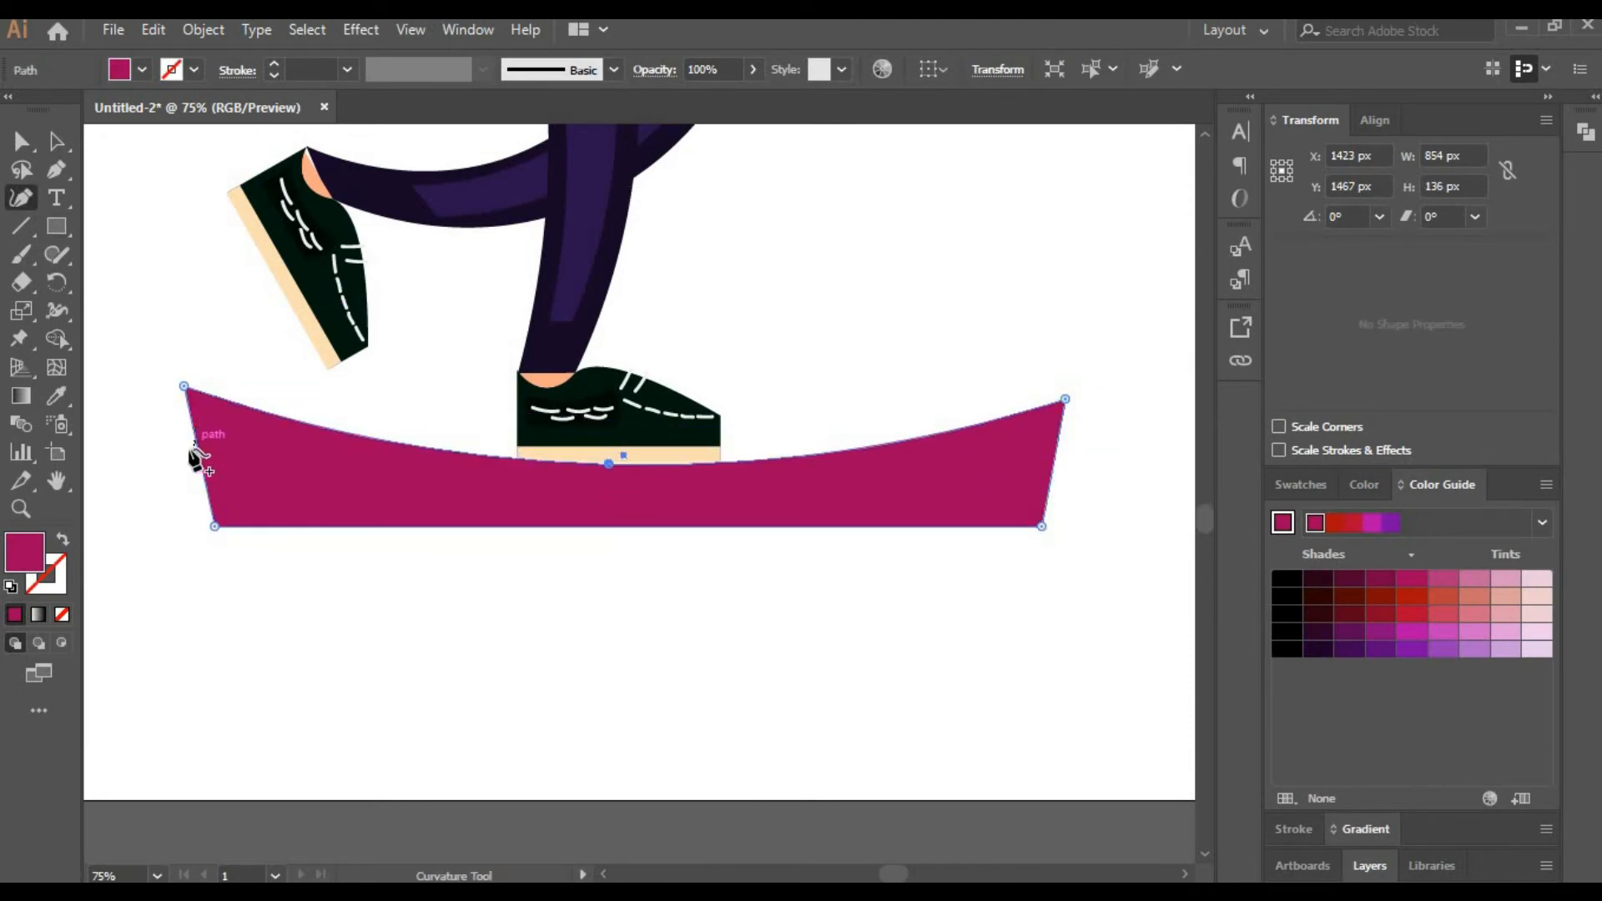
{"action": "left_click_drag", "start_coordinate": [196, 455], "coordinate": [180, 450]}
{"action": "left_click_drag", "start_coordinate": [1052, 459], "coordinate": [1069, 464]}
{"action": "left_click", "coordinate": [57, 141]}
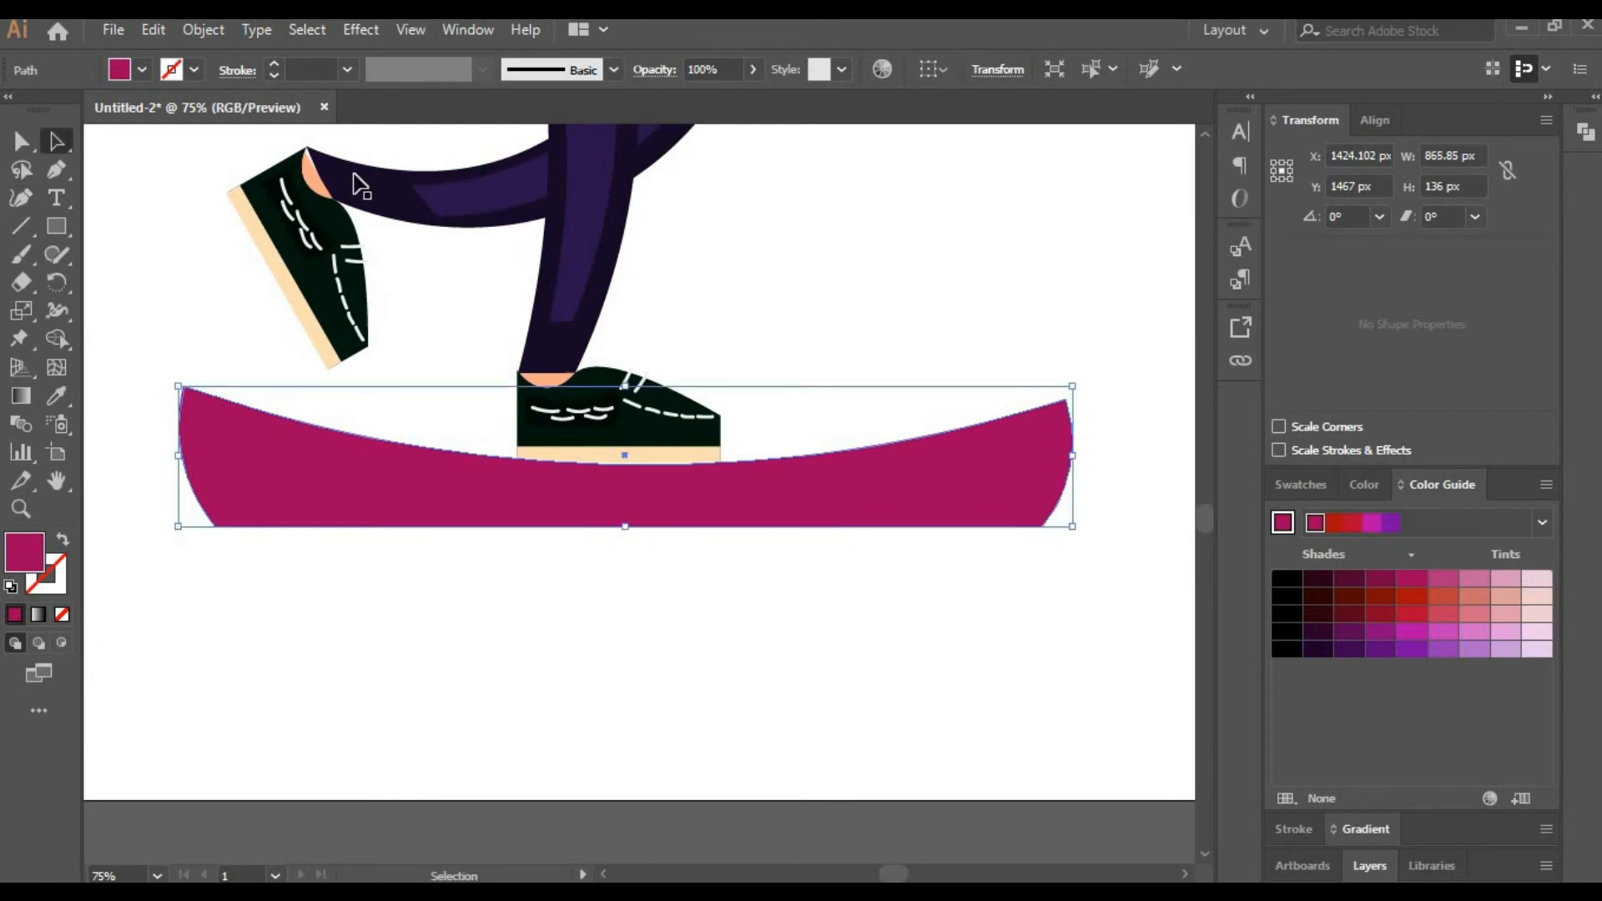
Outline the base with a 15 pt stroke in a dark shade of its magenta.
{"action": "left_click", "coordinate": [278, 67]}
{"action": "left_click", "coordinate": [278, 67]}
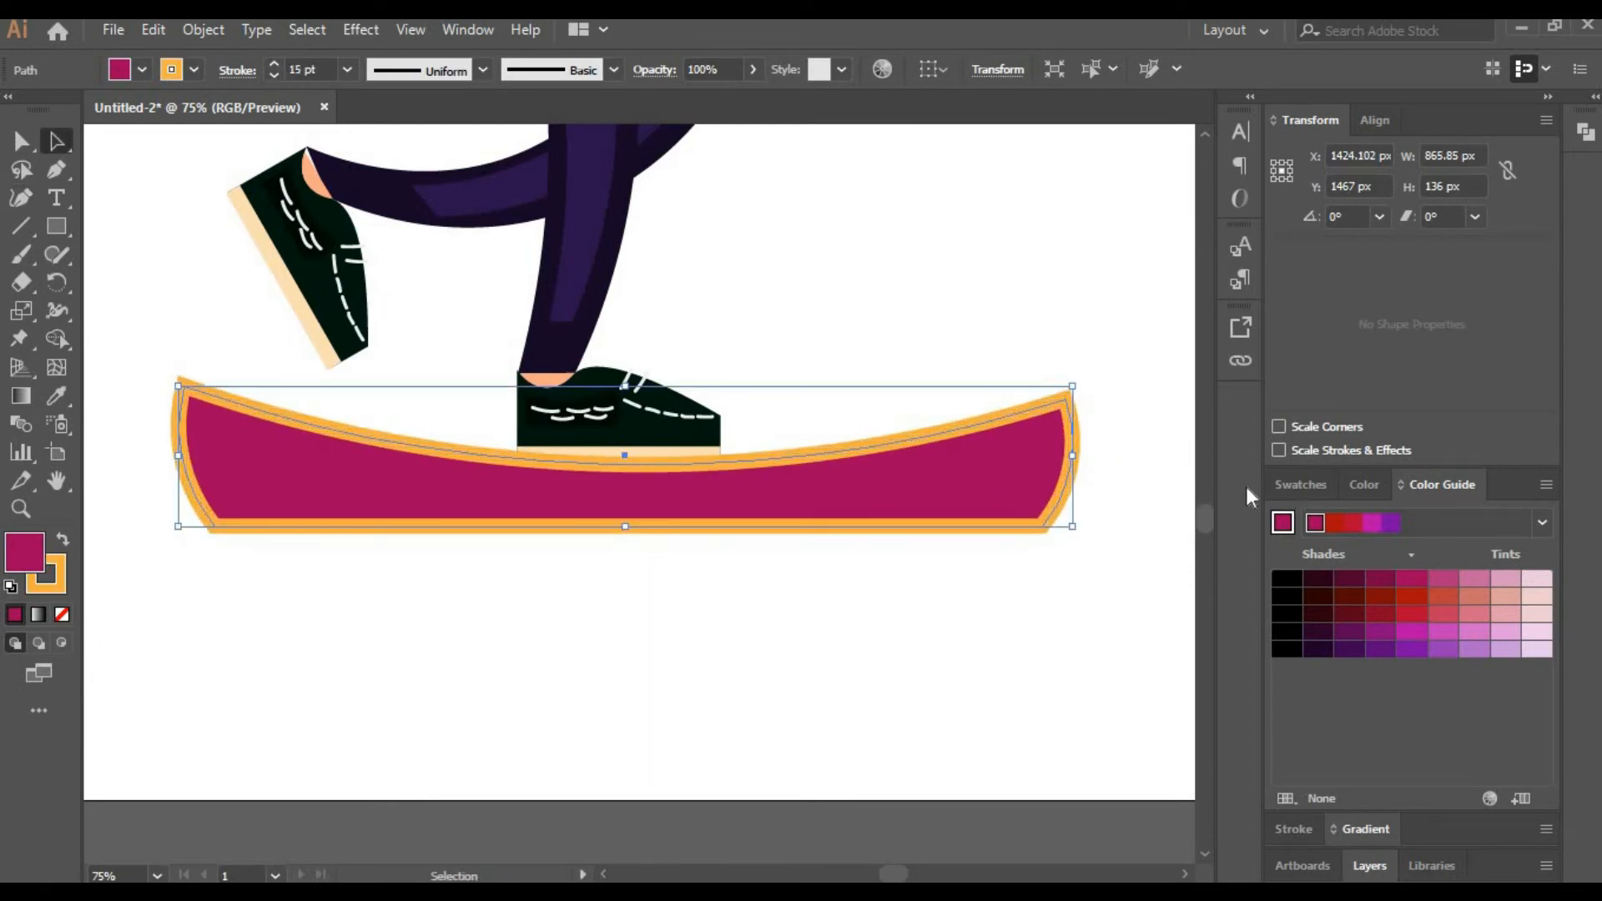
{"action": "left_click", "coordinate": [1300, 485]}
{"action": "left_click", "coordinate": [1300, 535]}
{"action": "left_click", "coordinate": [1440, 485]}
{"action": "left_click", "coordinate": [1300, 485]}
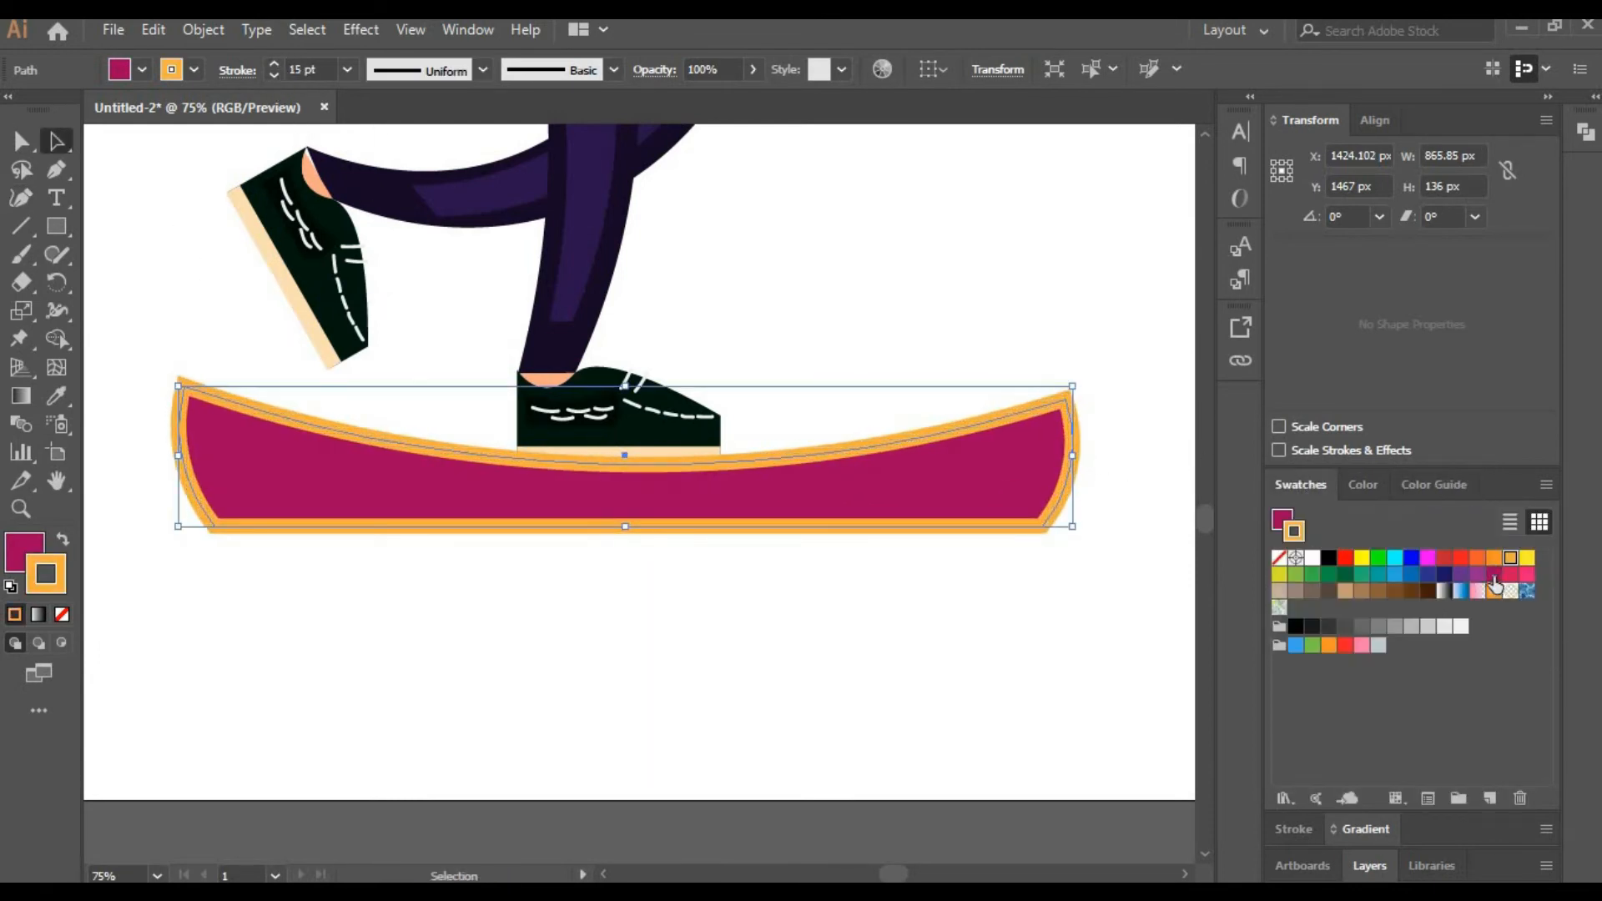
{"action": "left_click", "coordinate": [1497, 574]}
{"action": "left_click", "coordinate": [1441, 485]}
{"action": "left_click", "coordinate": [1335, 575]}
{"action": "left_click", "coordinate": [885, 649]}
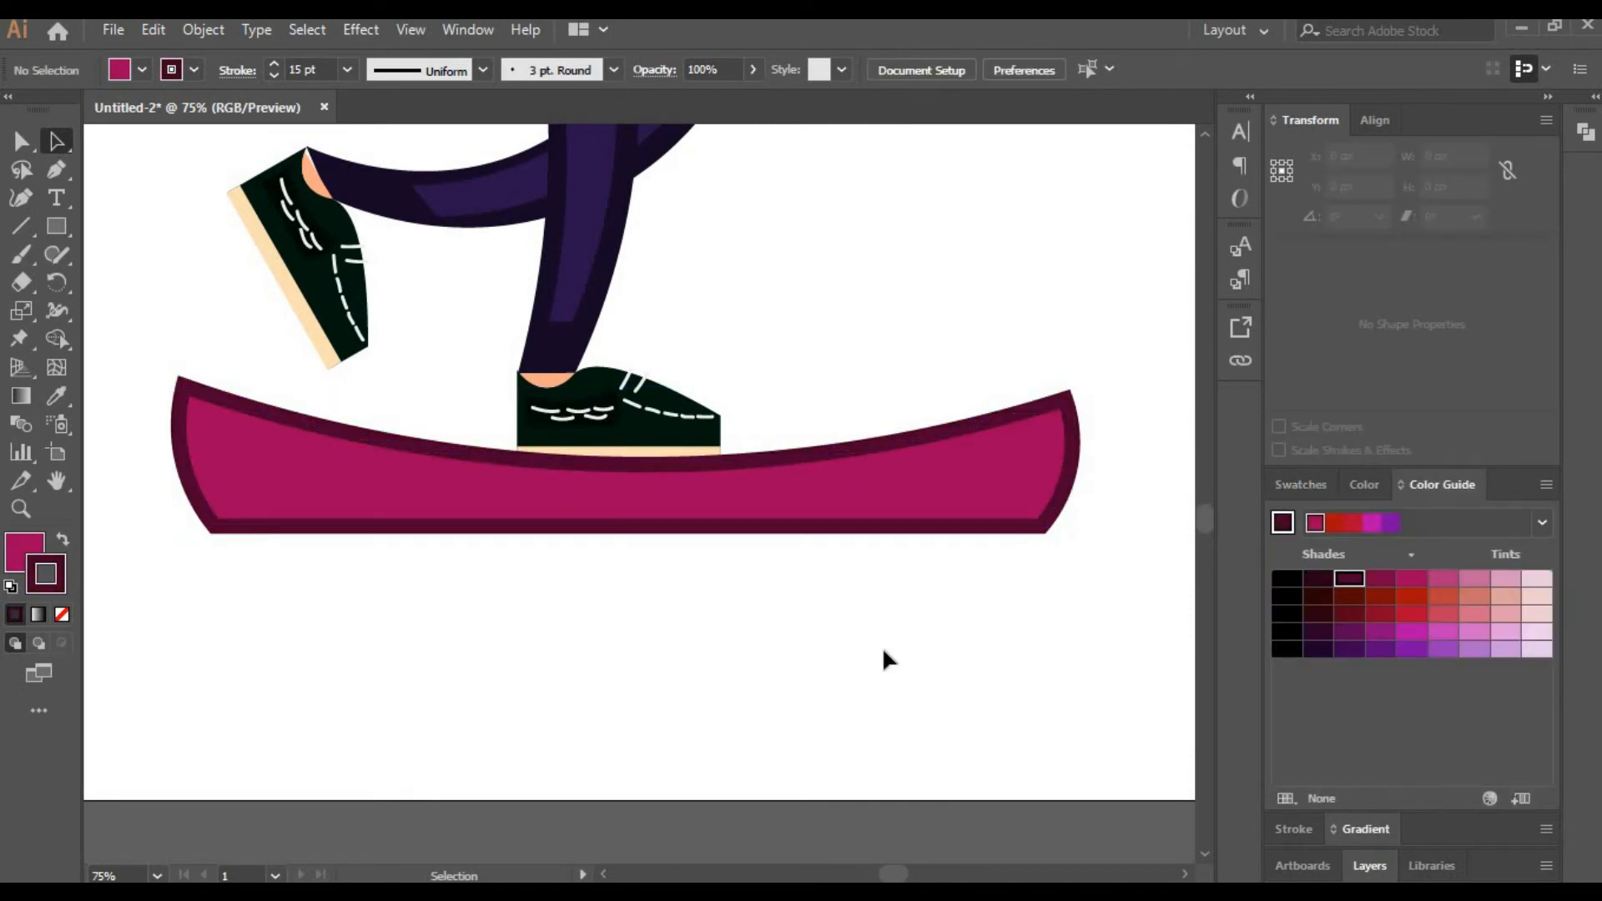
Reshape the base with the Curvature tool into a slimmer form, about 878 × 117 px, with raised ends and one smooth dip along its upper edge.
{"action": "left_click", "coordinate": [902, 489]}
{"action": "mouse_move", "coordinate": [624, 527]}
{"action": "left_mouse_down"}
{"action": "mouse_move", "coordinate": [648, 464]}
{"action": "mouse_move", "coordinate": [633, 522]}
{"action": "mouse_move", "coordinate": [636, 474]}
{"action": "mouse_move", "coordinate": [627, 495]}
{"action": "left_mouse_up"}
{"action": "left_click_drag", "start_coordinate": [1068, 416], "coordinate": [1065, 393]}
{"action": "left_click_drag", "start_coordinate": [179, 415], "coordinate": [170, 373]}
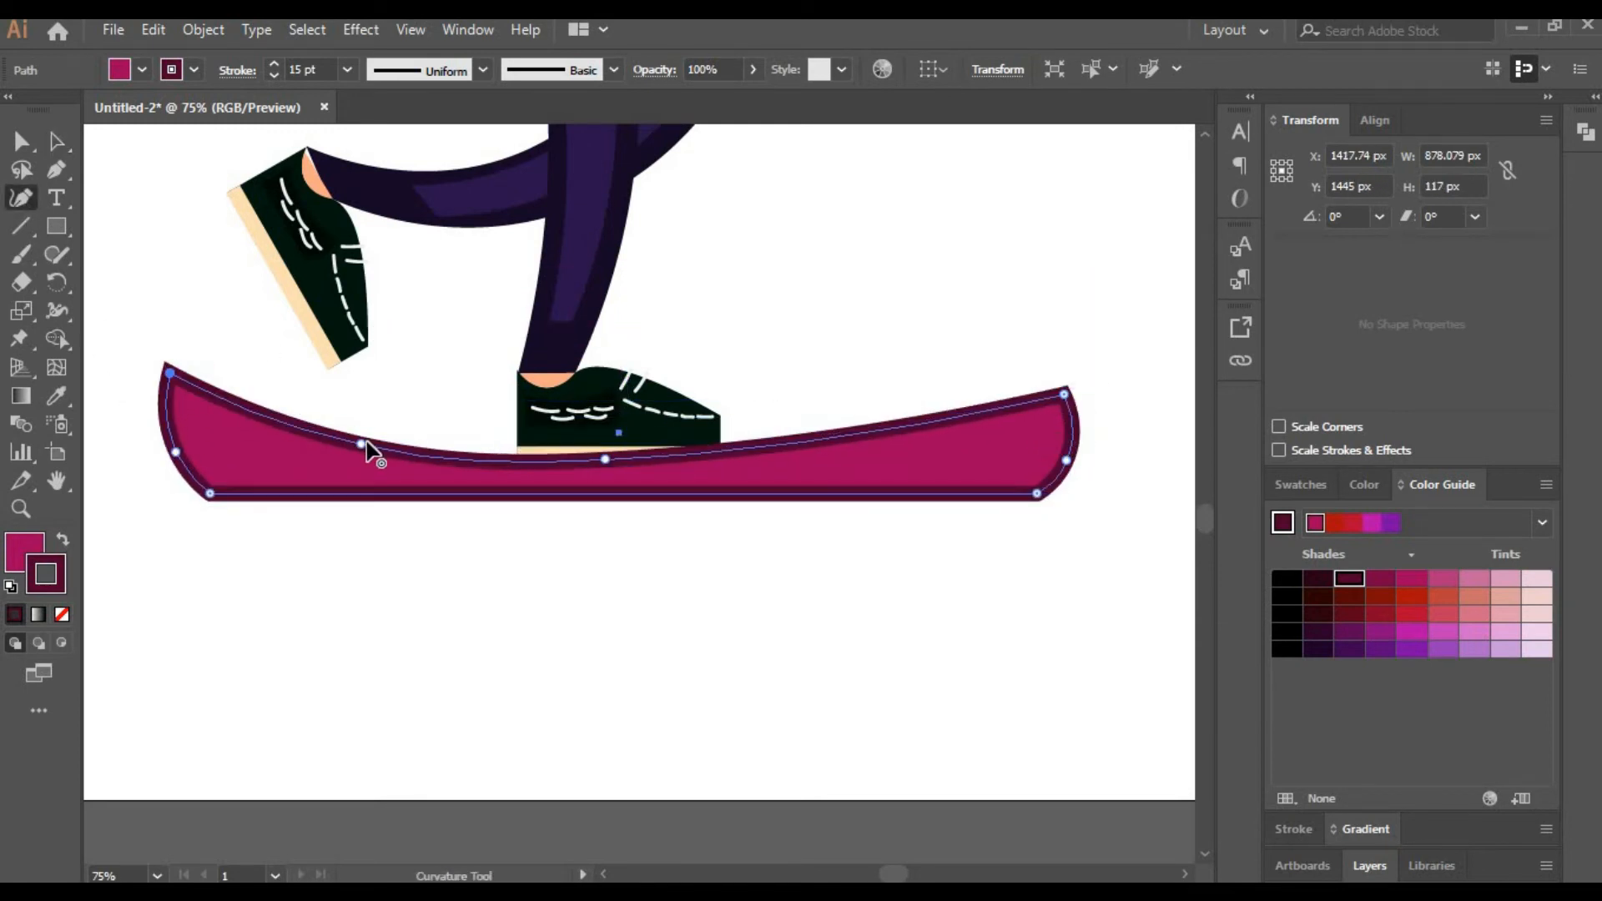
{"action": "left_click", "coordinate": [361, 443]}
{"action": "key", "text": "Delete"}
{"action": "left_click_drag", "start_coordinate": [605, 460], "coordinate": [565, 477]}
{"action": "key", "text": "a"}
{"action": "left_click", "coordinate": [565, 590]}
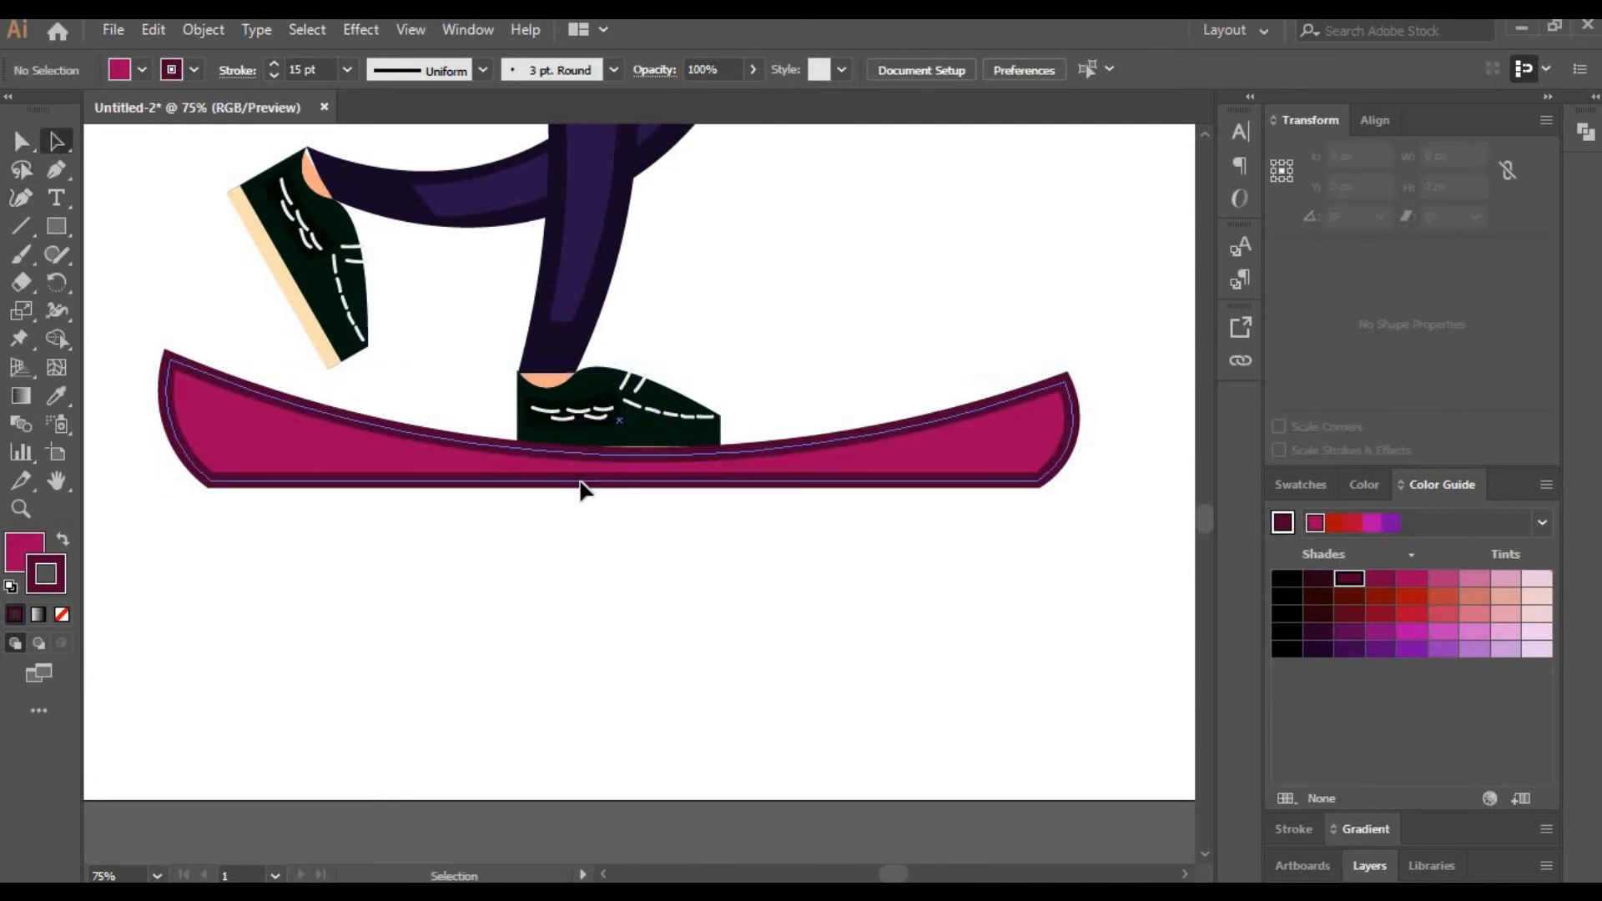
Send the base behind the shoe and move it up until the shoe's sole overlaps its dark upper outline.
{"action": "left_click", "coordinate": [589, 488]}
{"action": "right_click", "coordinate": [592, 492]}
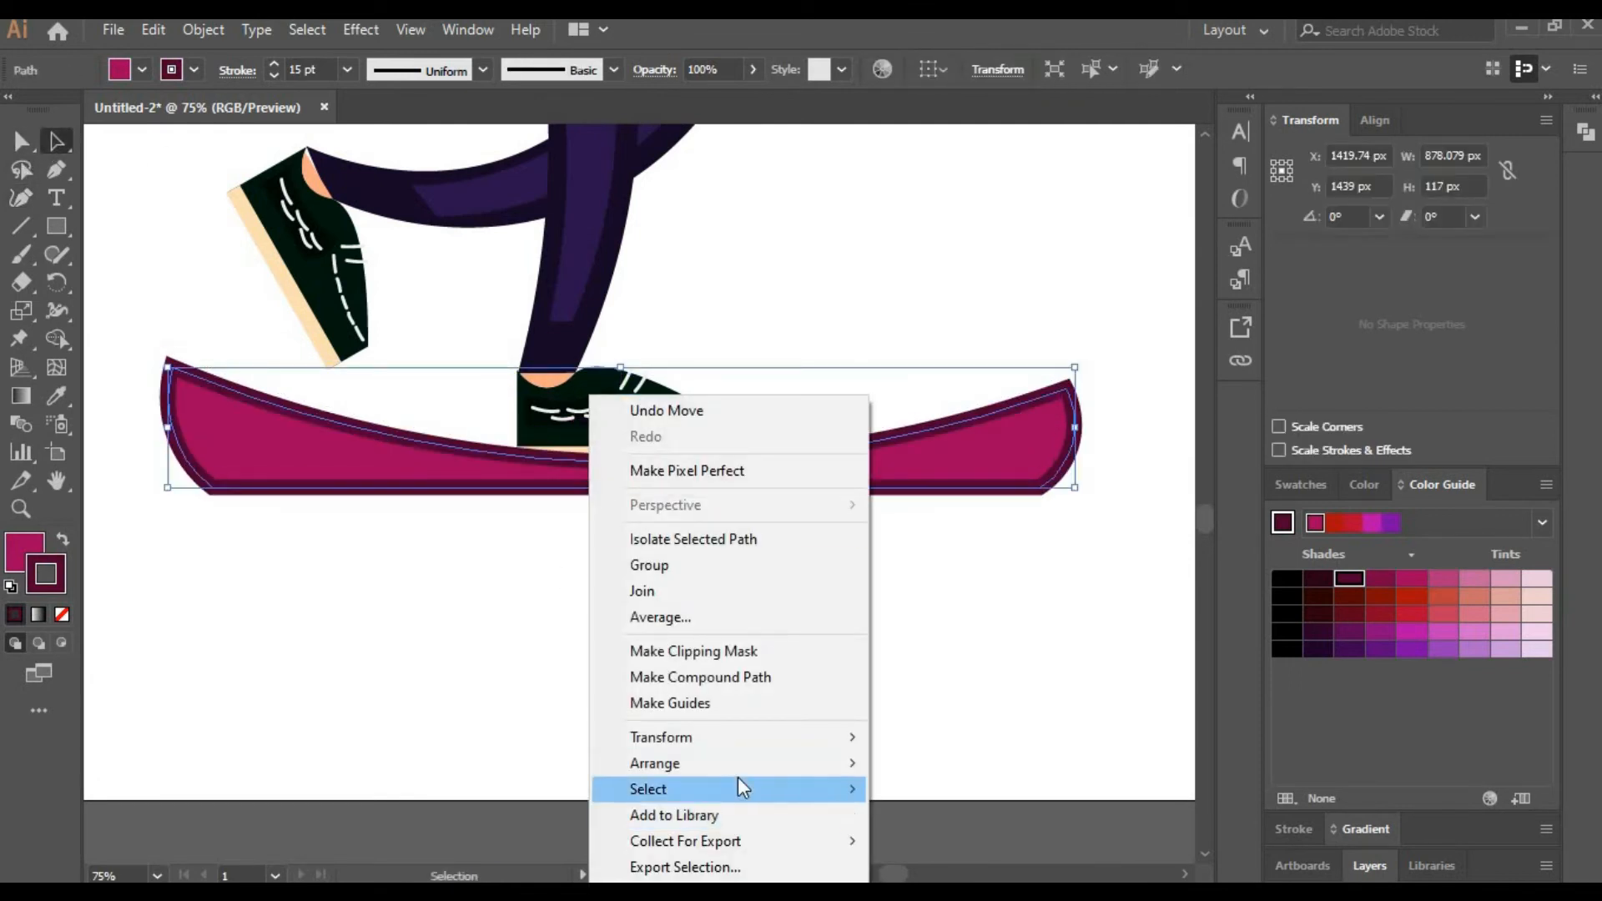
{"action": "left_click", "coordinate": [943, 820]}
{"action": "left_click", "coordinate": [741, 502]}
{"action": "left_click_drag", "start_coordinate": [801, 479], "coordinate": [801, 470]}
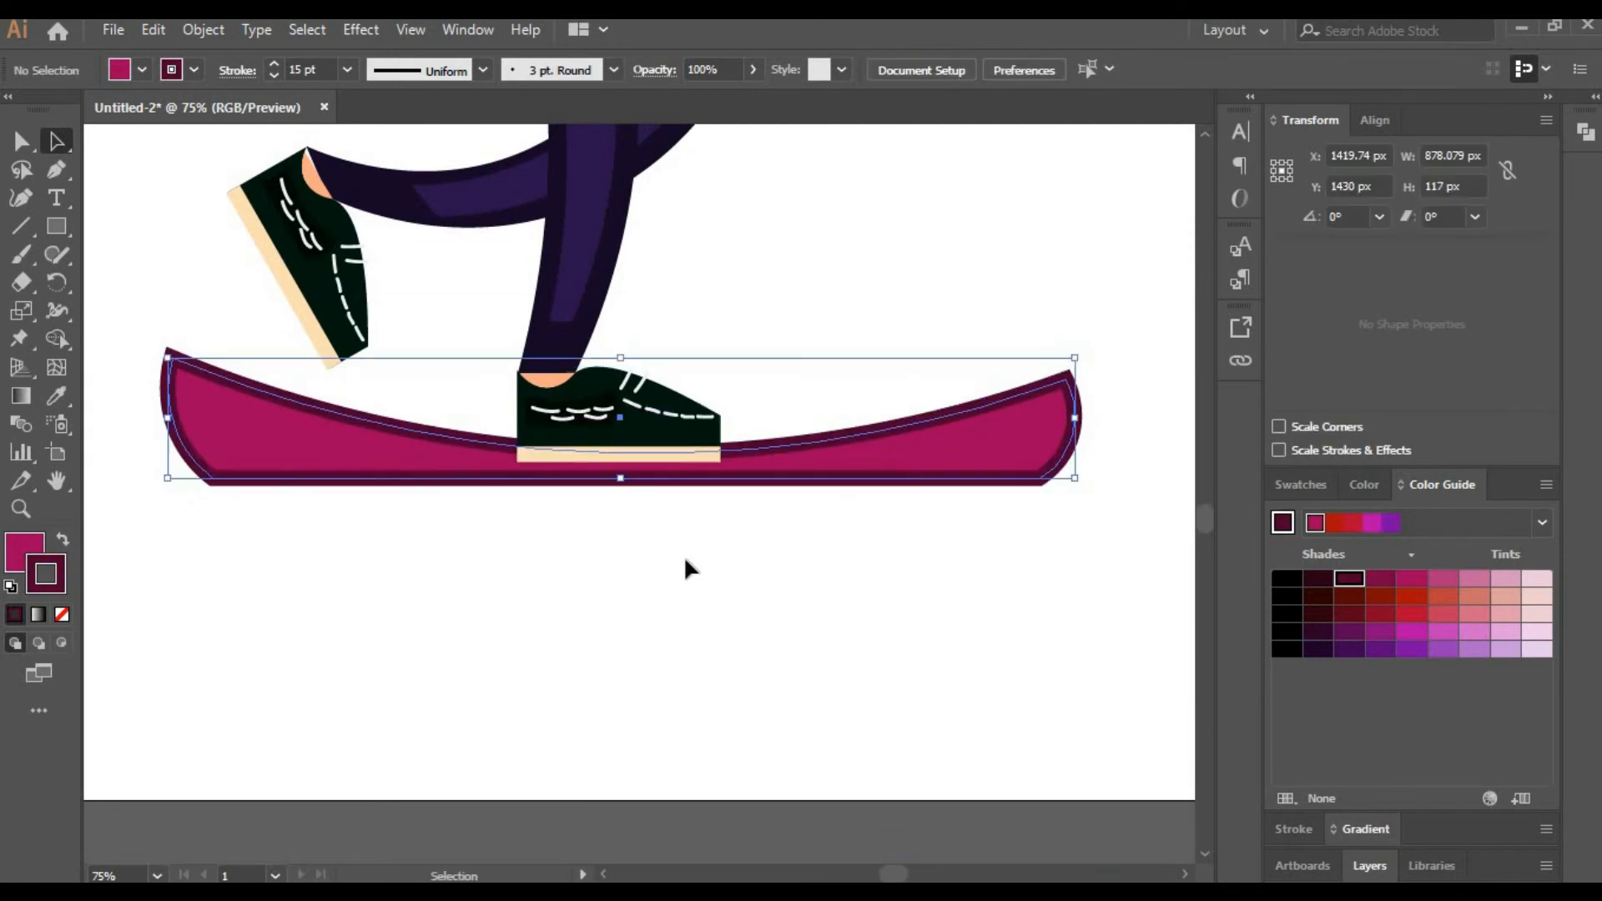
{"action": "left_click", "coordinate": [611, 619]}
Draw a 138 × 51 px rectangle inside the left end of the base.
{"action": "left_click", "coordinate": [122, 871]}
{"action": "type", "text": "15"}
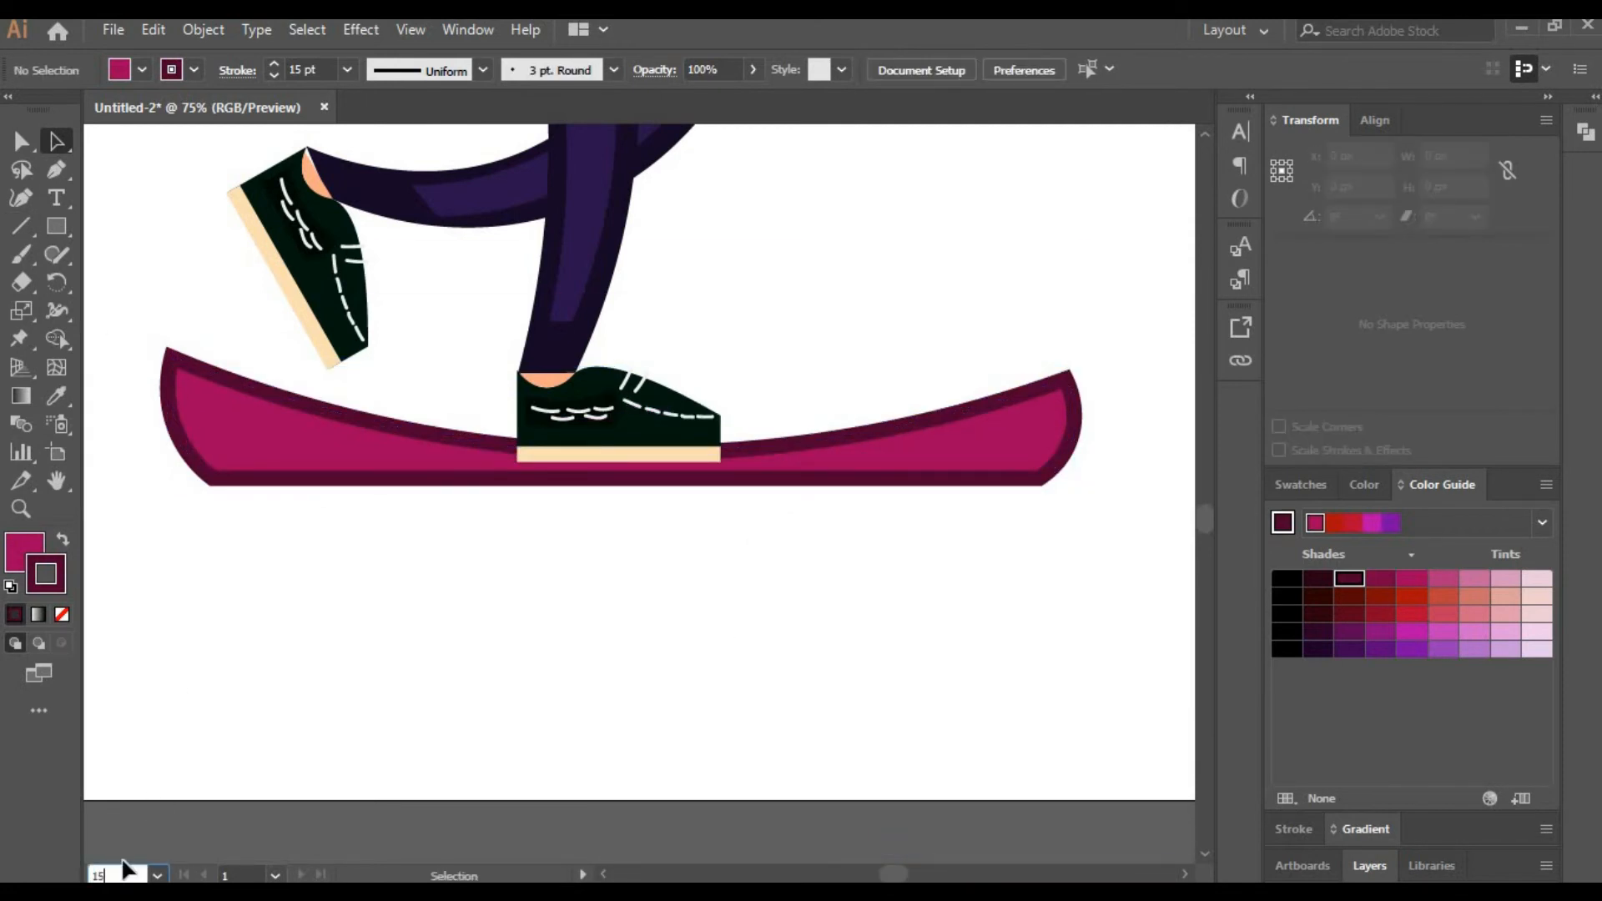
{"action": "type", "text": "0"}
{"action": "key", "text": "Return"}
{"action": "key", "text": "h"}
{"action": "left_click_drag", "start_coordinate": [283, 575], "coordinate": [877, 703]}
{"action": "key", "text": "m"}
{"action": "left_click_drag", "start_coordinate": [392, 449], "coordinate": [677, 552]}
Fill the small rectangle on the base with a very dark shade of its magenta.
{"action": "left_click", "coordinate": [1300, 484]}
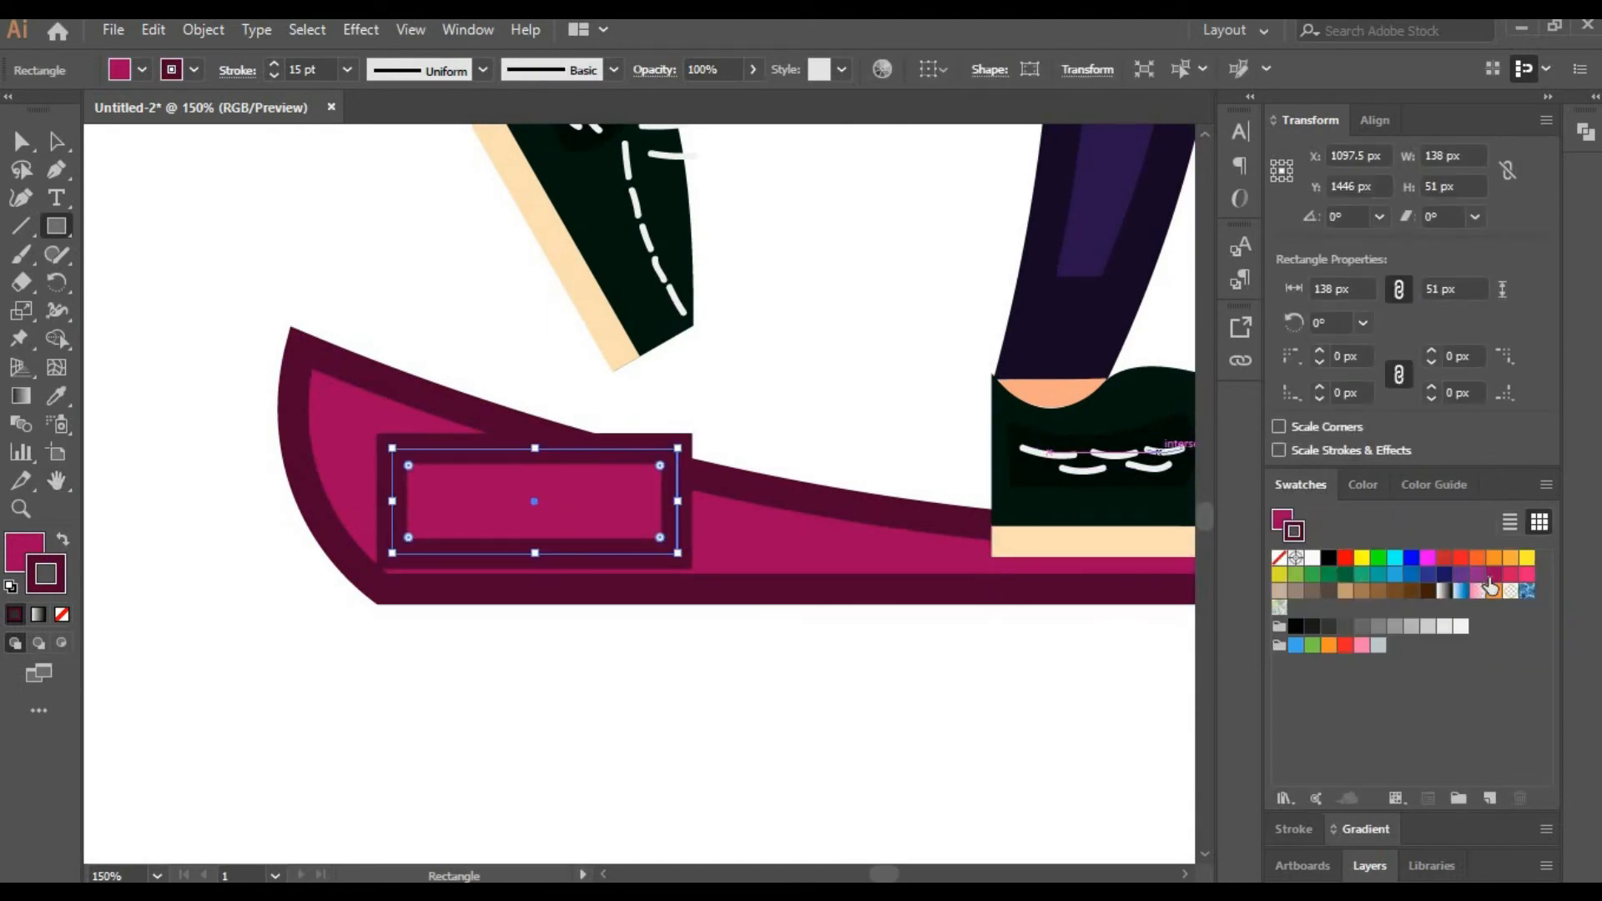
{"action": "left_click", "coordinate": [1490, 580]}
{"action": "left_click", "coordinate": [1458, 487]}
{"action": "left_click", "coordinate": [1318, 580]}
{"action": "key", "text": "ctrl+z"}
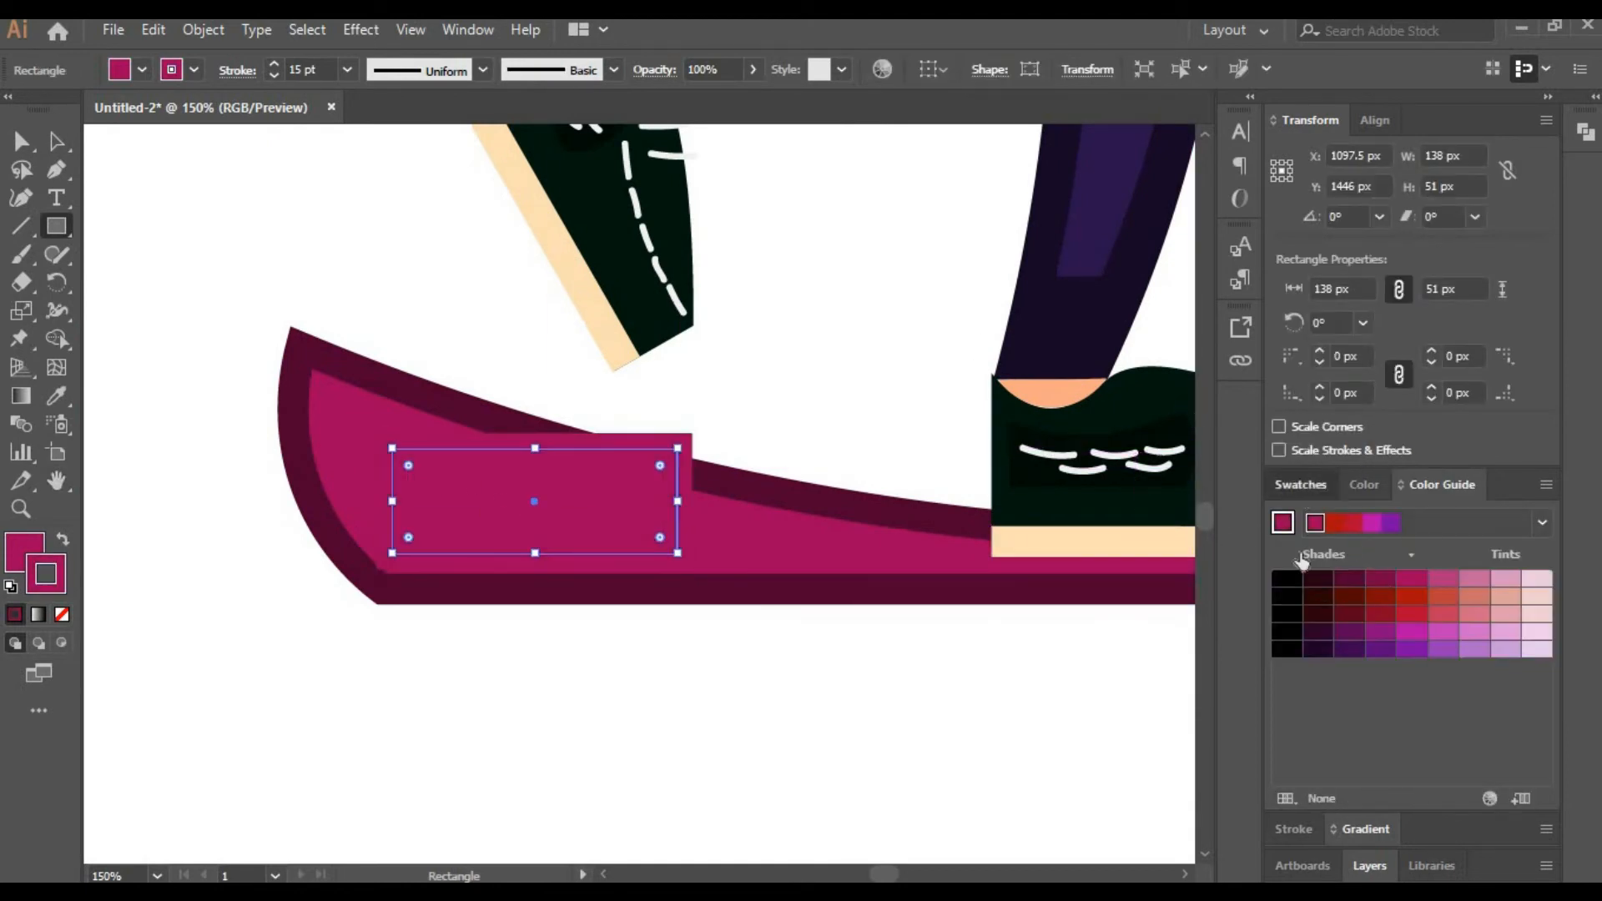
{"action": "left_click", "coordinate": [1301, 486]}
{"action": "left_click", "coordinate": [1289, 521]}
{"action": "left_click", "coordinate": [1447, 486]}
{"action": "left_click", "coordinate": [1318, 579]}
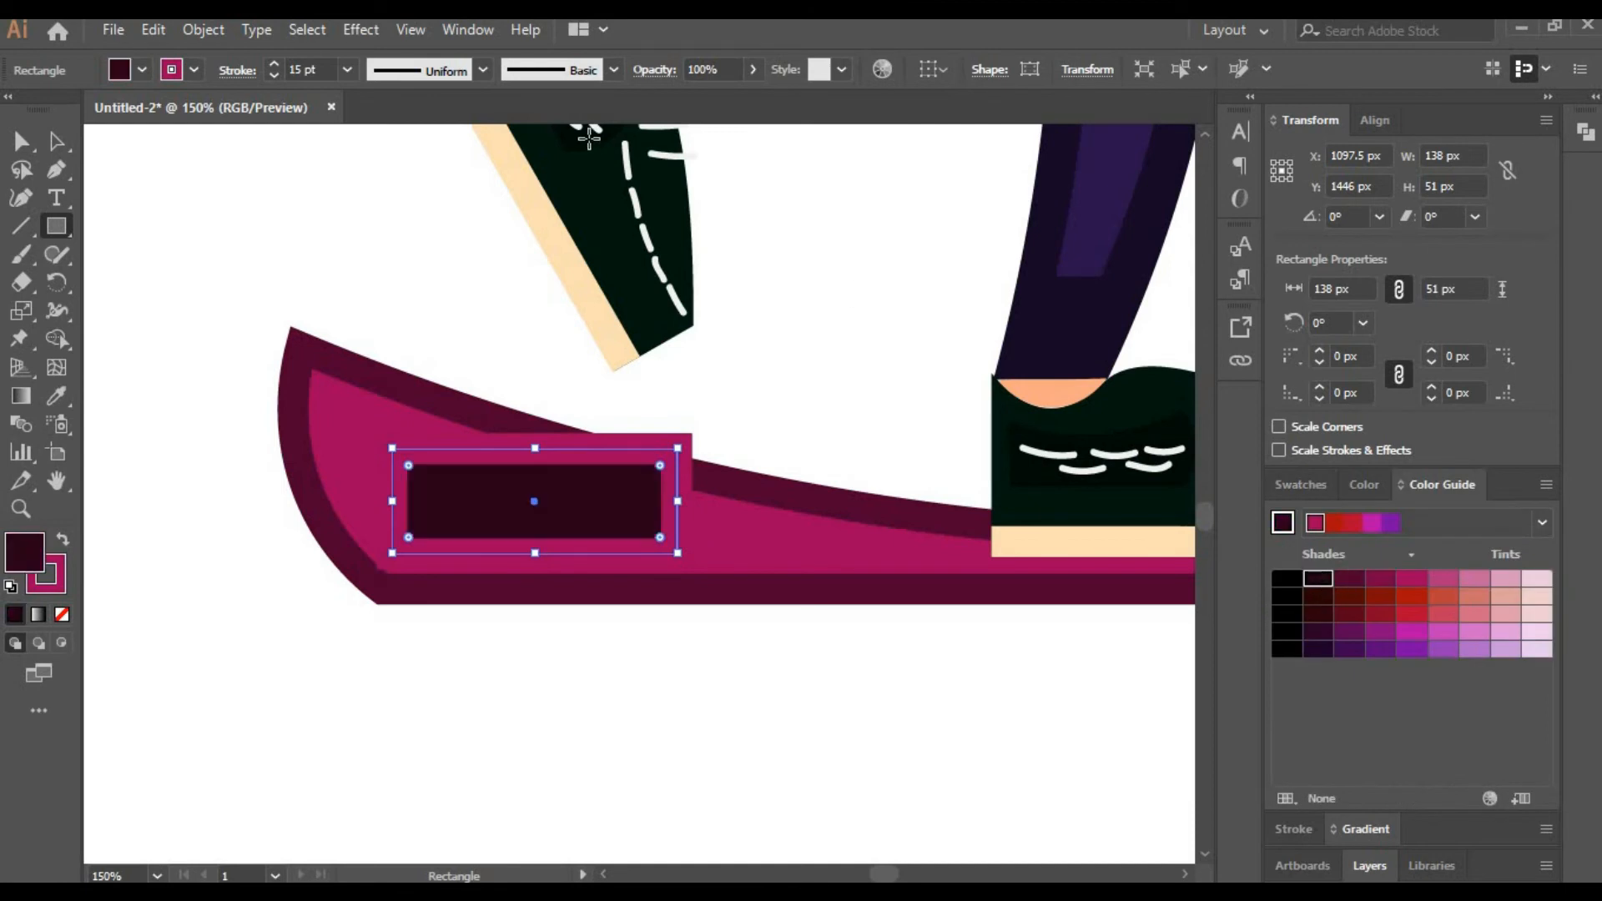
Remove the small rectangle's outline by setting its stroke weight to 0.
{"action": "left_click", "coordinate": [347, 70]}
{"action": "left_click", "coordinate": [347, 71]}
{"action": "left_click", "coordinate": [347, 70]}
{"action": "double_click", "coordinate": [299, 66]}
{"action": "type", "text": "0"}
{"action": "key", "text": "Return"}
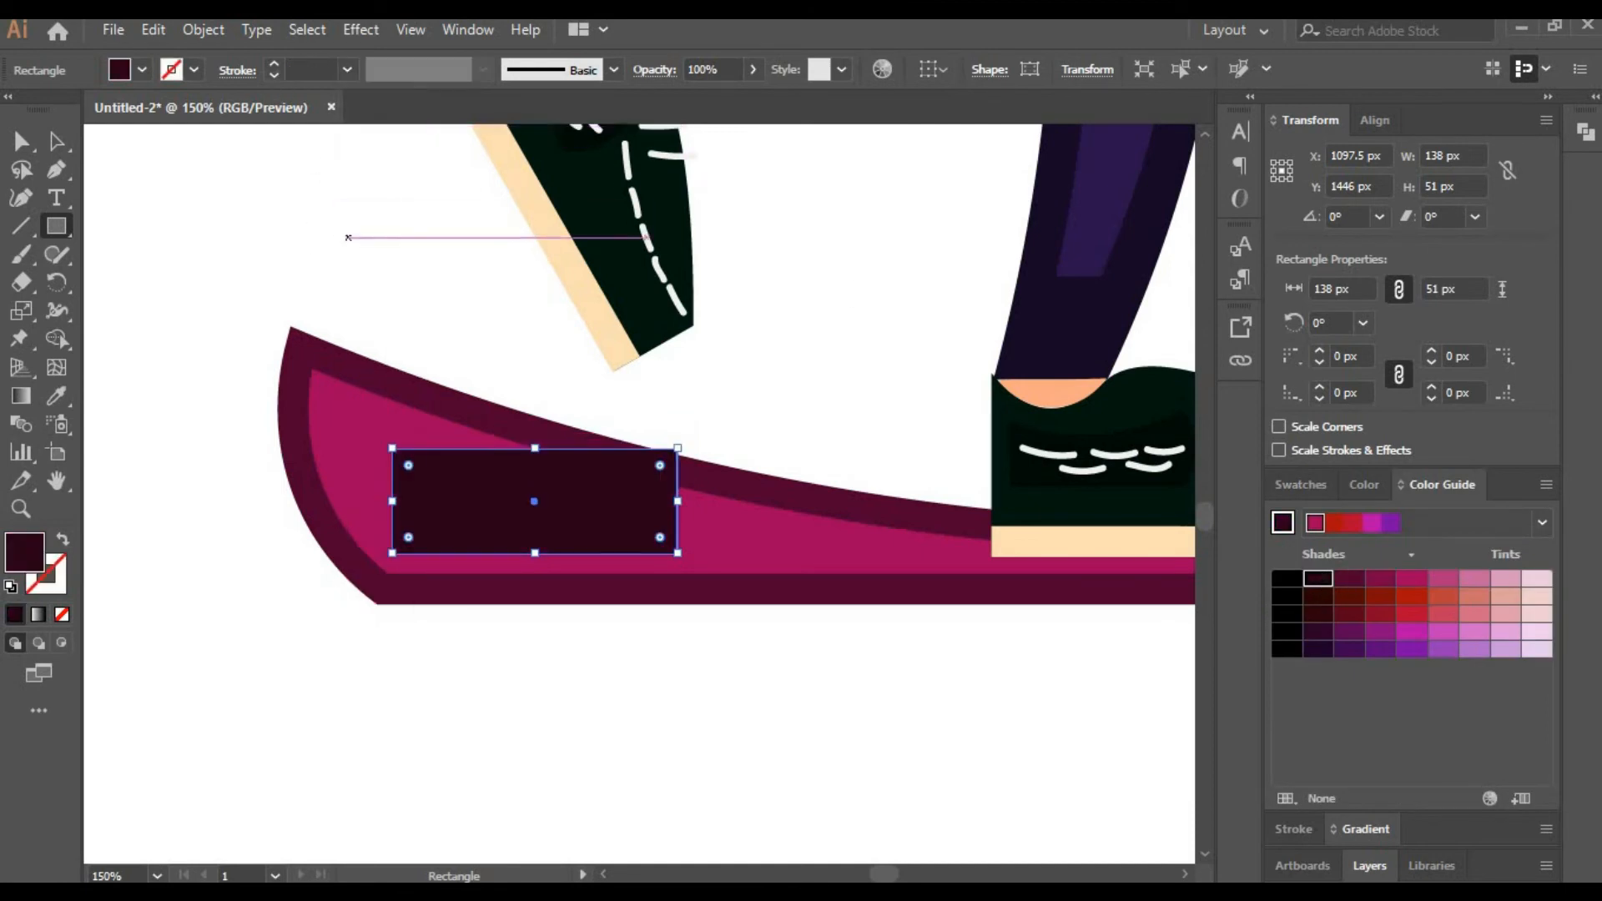
Reshape the dark rectangle into a wedge of about 238 × 70 px that follows the board's left end and tapers toward the shoe.
{"action": "left_click", "coordinate": [21, 198]}
{"action": "left_click_drag", "start_coordinate": [391, 449], "coordinate": [352, 411]}
{"action": "left_click_drag", "start_coordinate": [382, 506], "coordinate": [354, 503]}
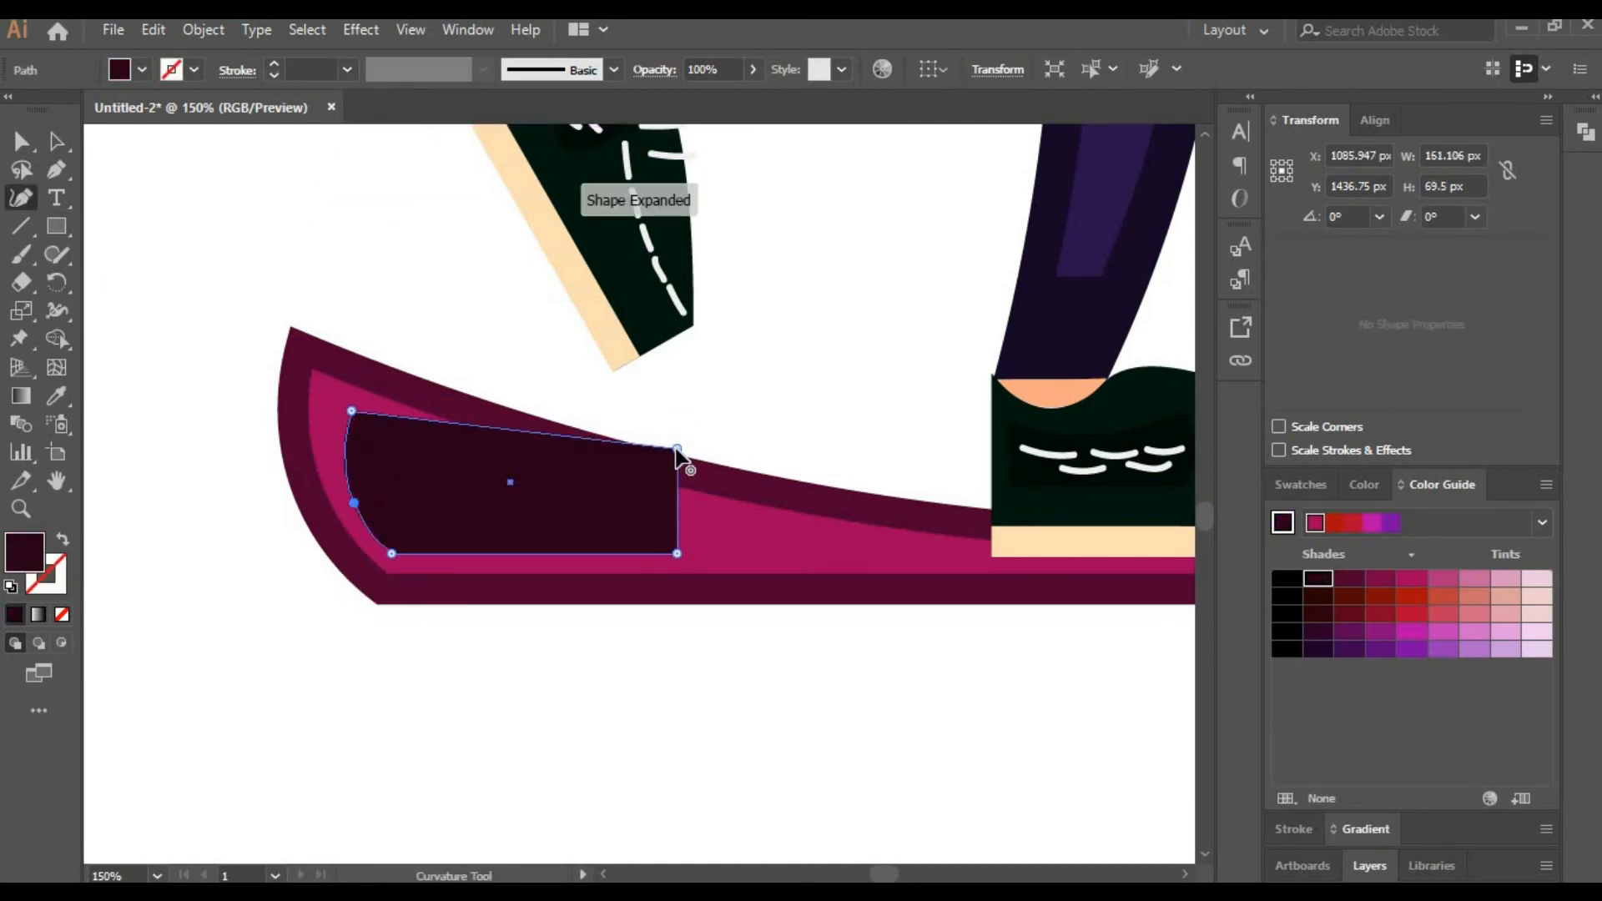
{"action": "left_click_drag", "start_coordinate": [677, 449], "coordinate": [835, 549]}
{"action": "left_click", "coordinate": [677, 553]}
{"action": "key", "text": "Delete"}
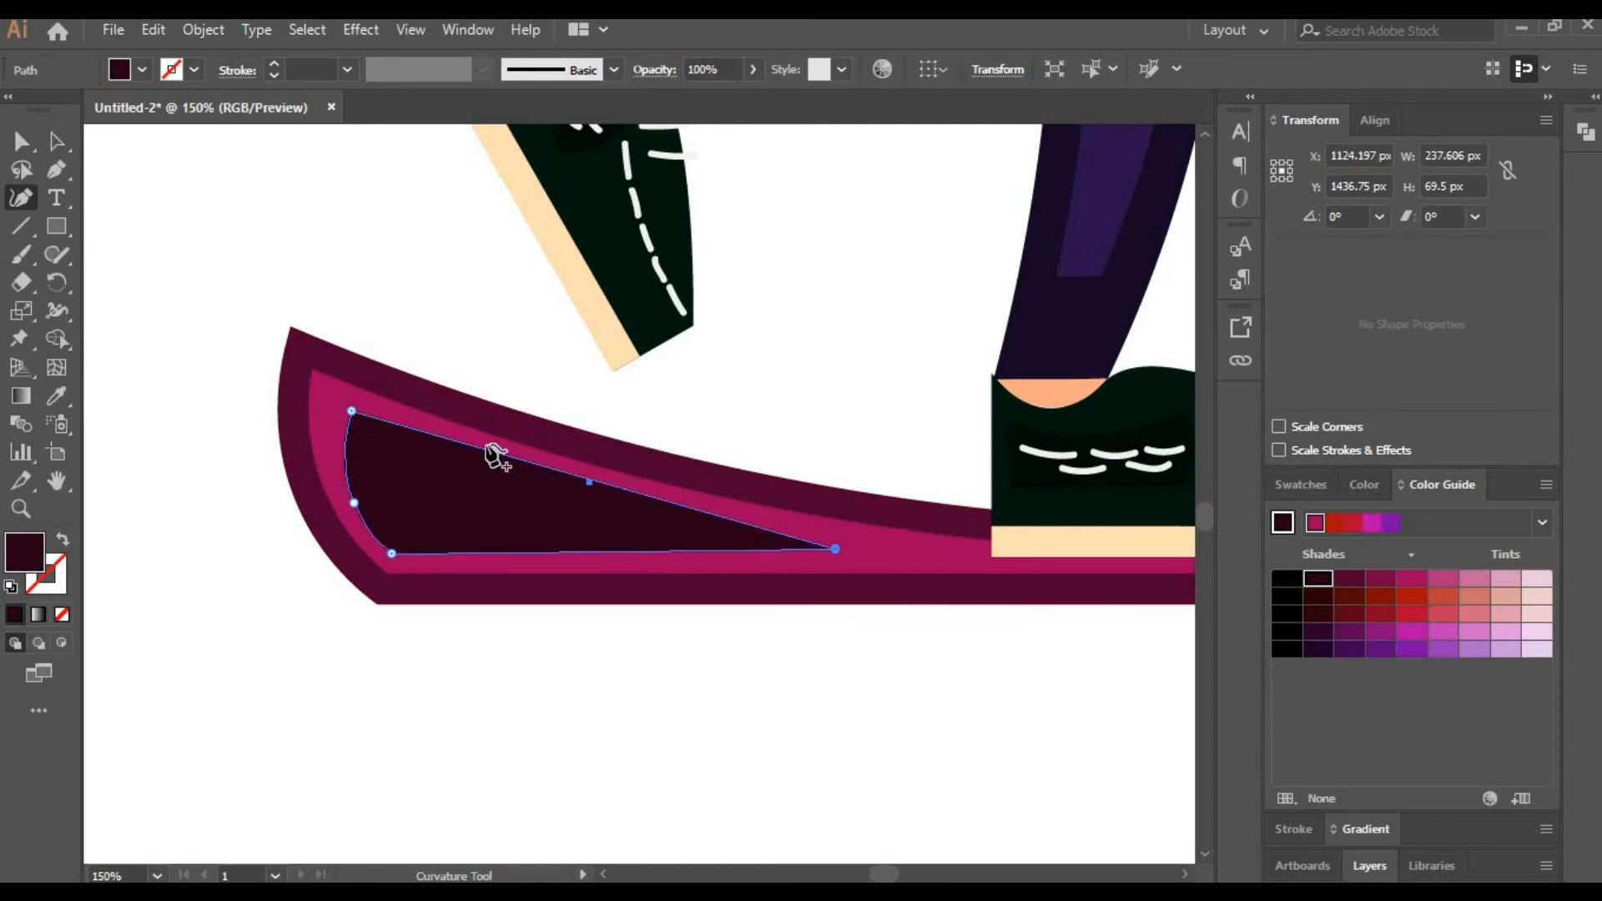
{"action": "left_click", "coordinate": [515, 469]}
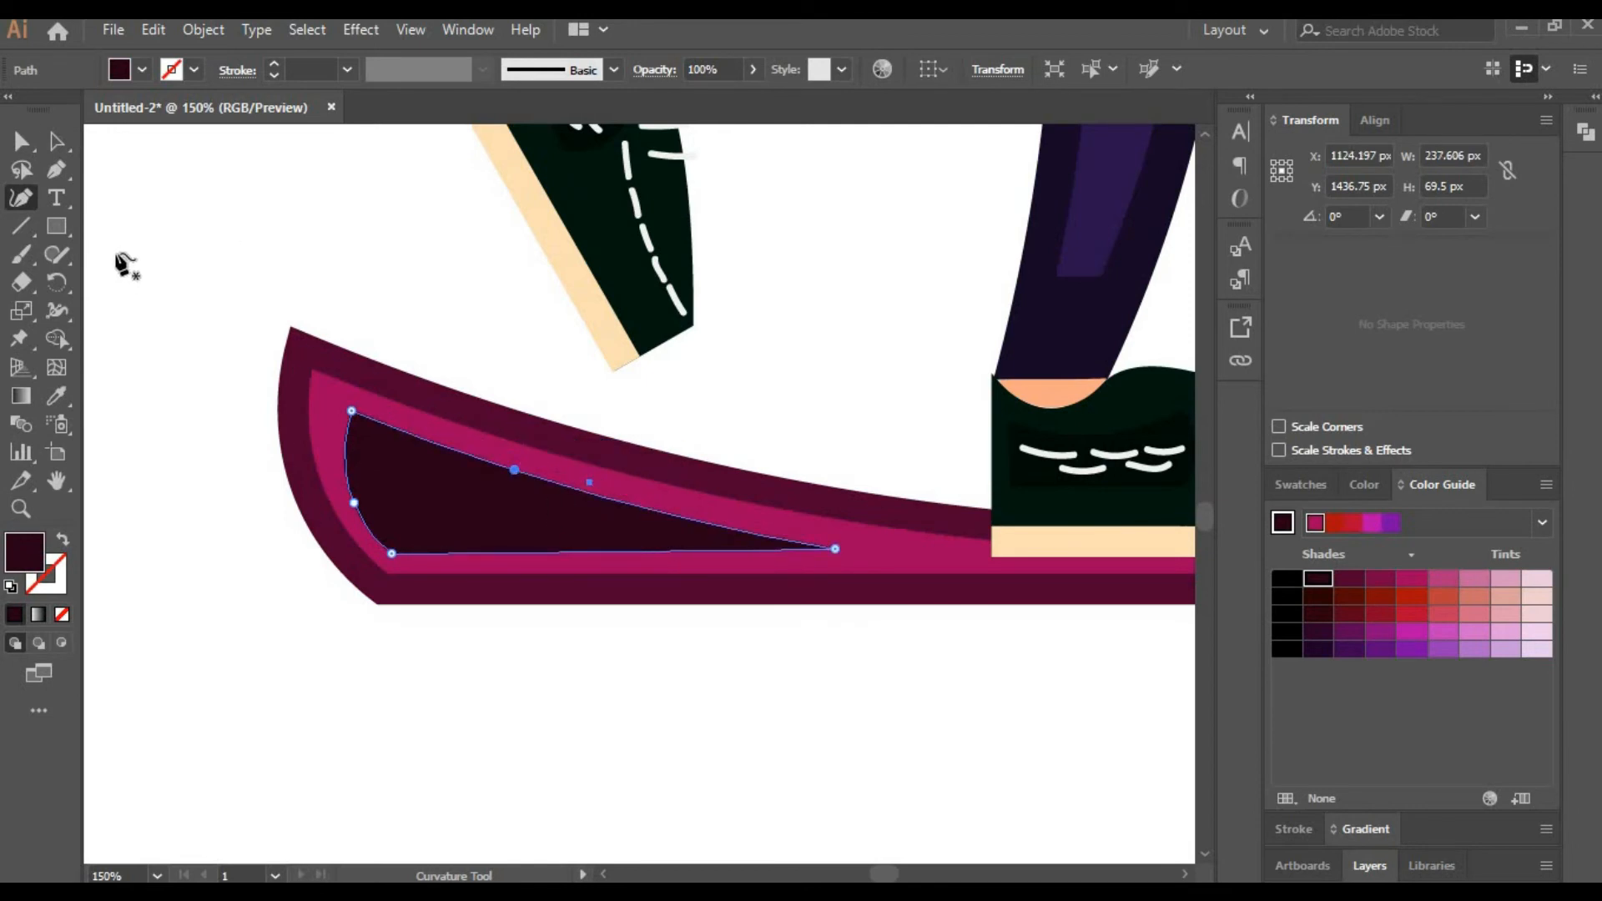
{"action": "left_click", "coordinate": [540, 281]}
Set the dark wedge's opacity to 50%.
{"action": "left_click", "coordinate": [576, 491]}
{"action": "double_click", "coordinate": [721, 71]}
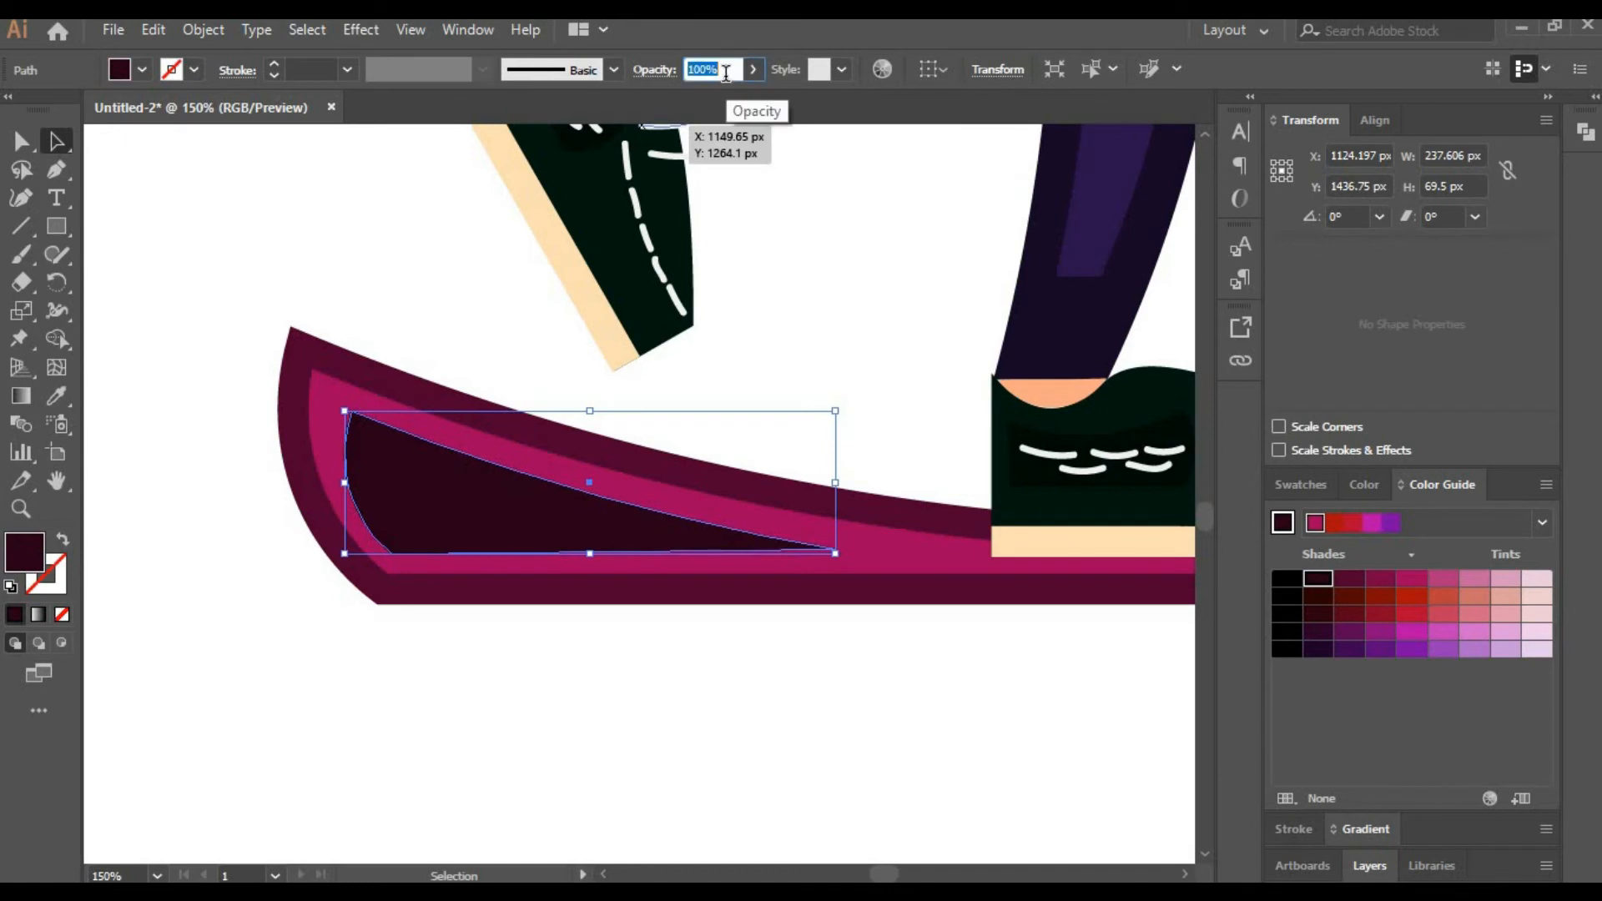
{"action": "type", "text": "50"}
{"action": "key", "text": "Return"}
{"action": "left_click", "coordinate": [555, 729]}
Create a horizontally mirrored copy of the semi-transparent wedge.
{"action": "left_click", "coordinate": [551, 526]}
{"action": "right_click", "coordinate": [549, 522]}
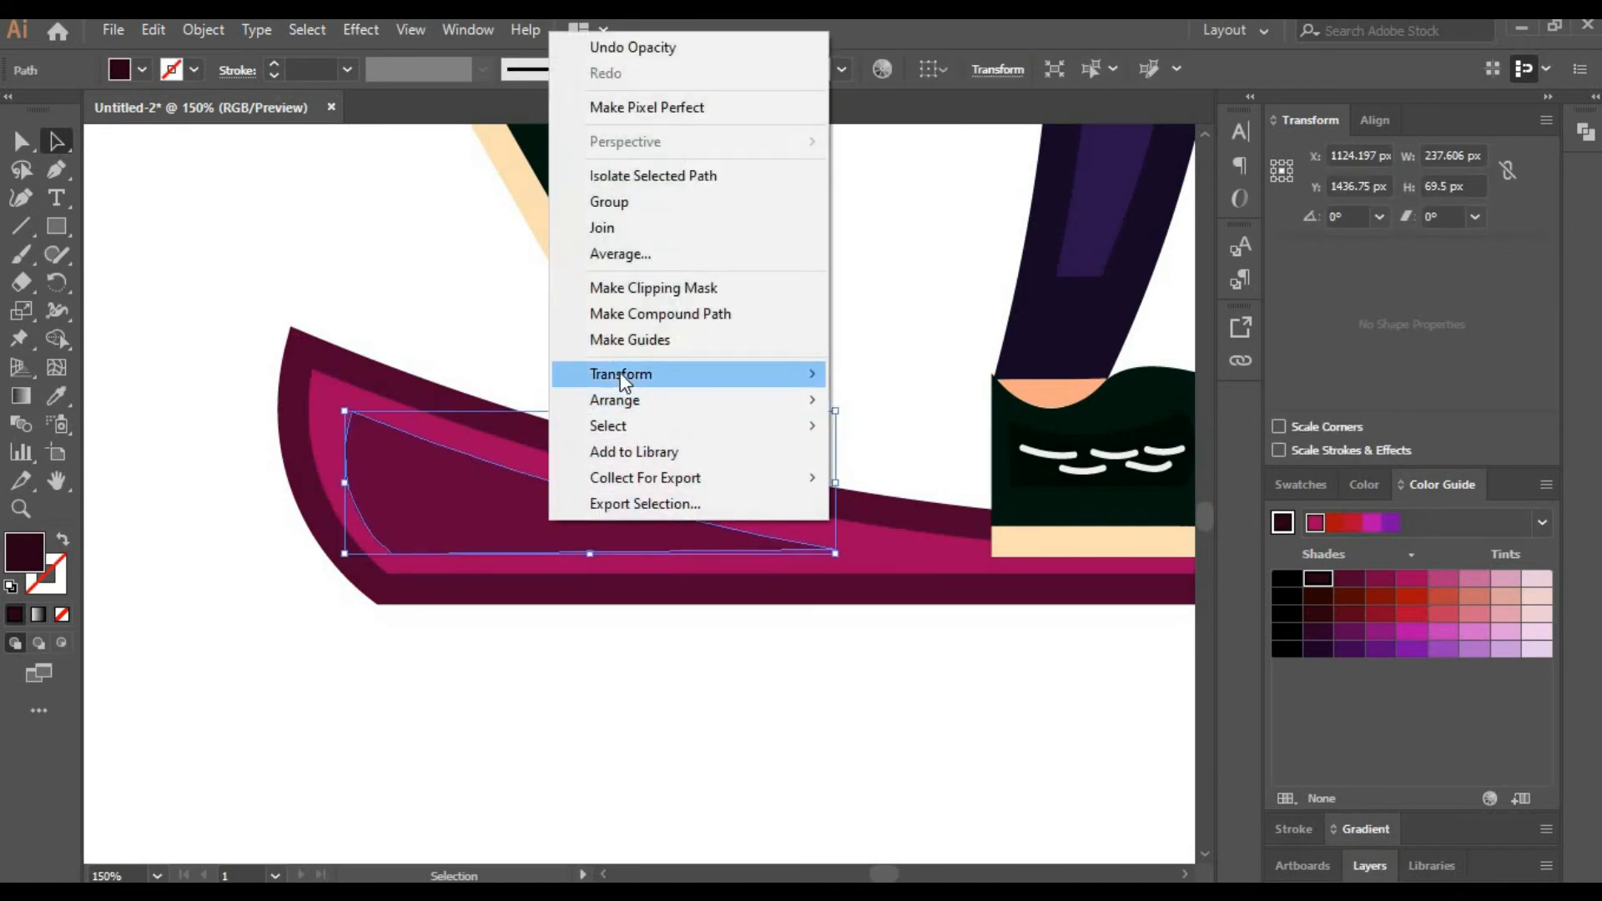
{"action": "mouse_move", "coordinate": [630, 375]}
{"action": "left_click", "coordinate": [920, 467]}
{"action": "left_click", "coordinate": [845, 593]}
Move the mirrored wedge into the right end of the board, aligned with the inner edge of its outline.
{"action": "key", "text": "h"}
{"action": "left_click_drag", "start_coordinate": [915, 566], "coordinate": [338, 559]}
{"action": "left_click", "coordinate": [59, 144]}
{"action": "left_click_drag", "start_coordinate": [247, 490], "coordinate": [1020, 582]}
{"action": "key", "text": "h"}
{"action": "left_click_drag", "start_coordinate": [973, 750], "coordinate": [451, 733]}
{"action": "left_click", "coordinate": [60, 146]}
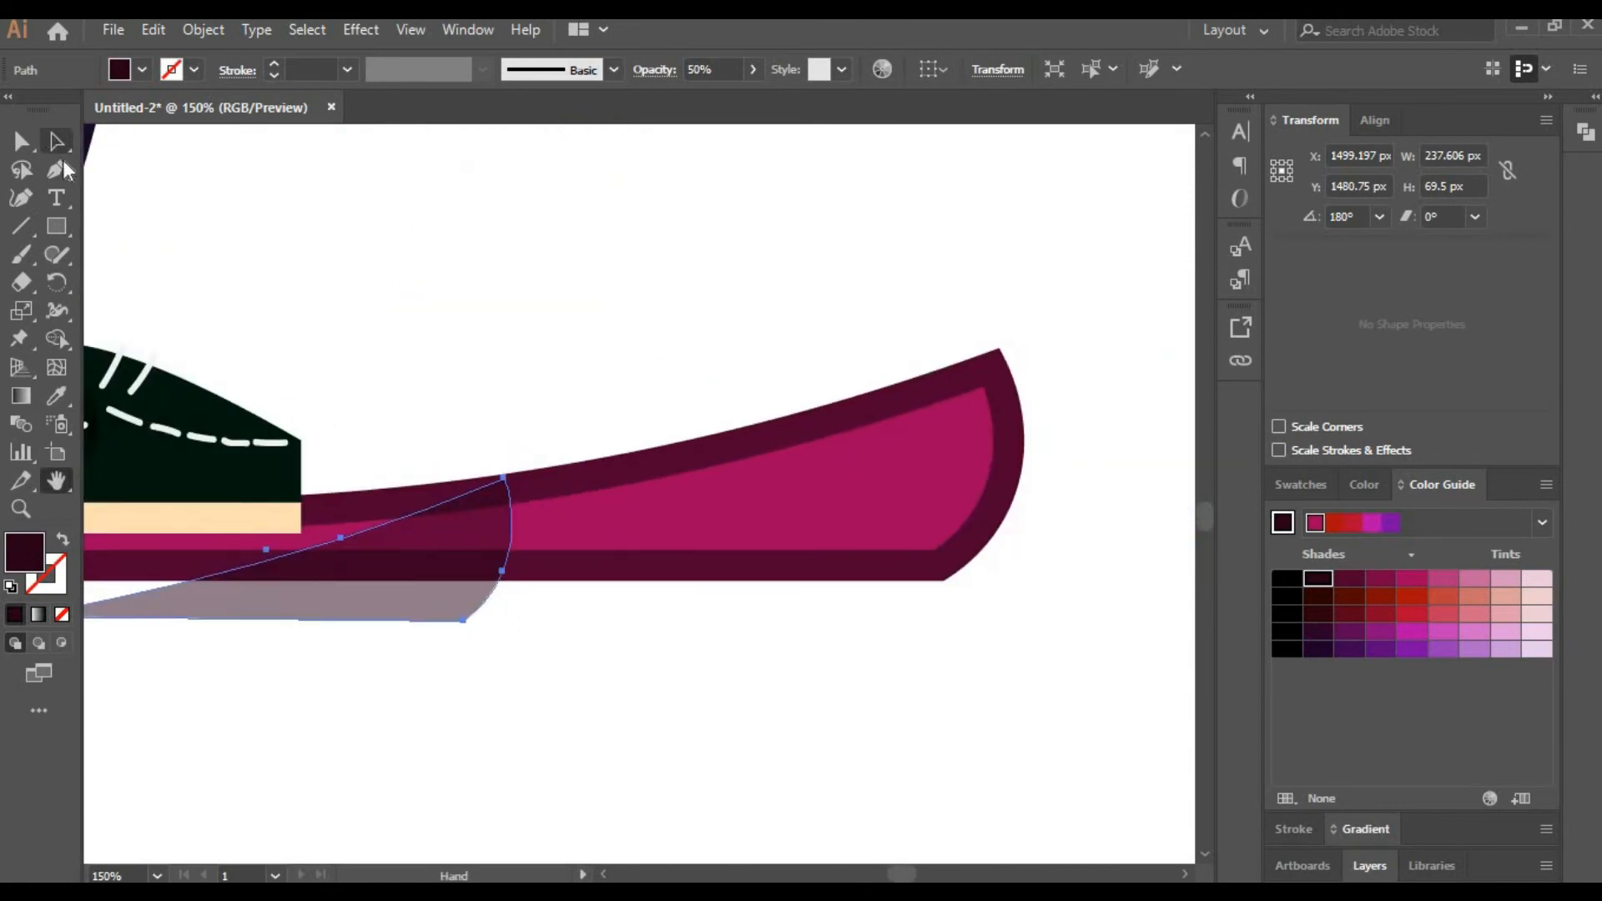
{"action": "left_click_drag", "start_coordinate": [460, 561], "coordinate": [884, 506]}
{"action": "left_click_drag", "start_coordinate": [883, 510], "coordinate": [883, 511]}
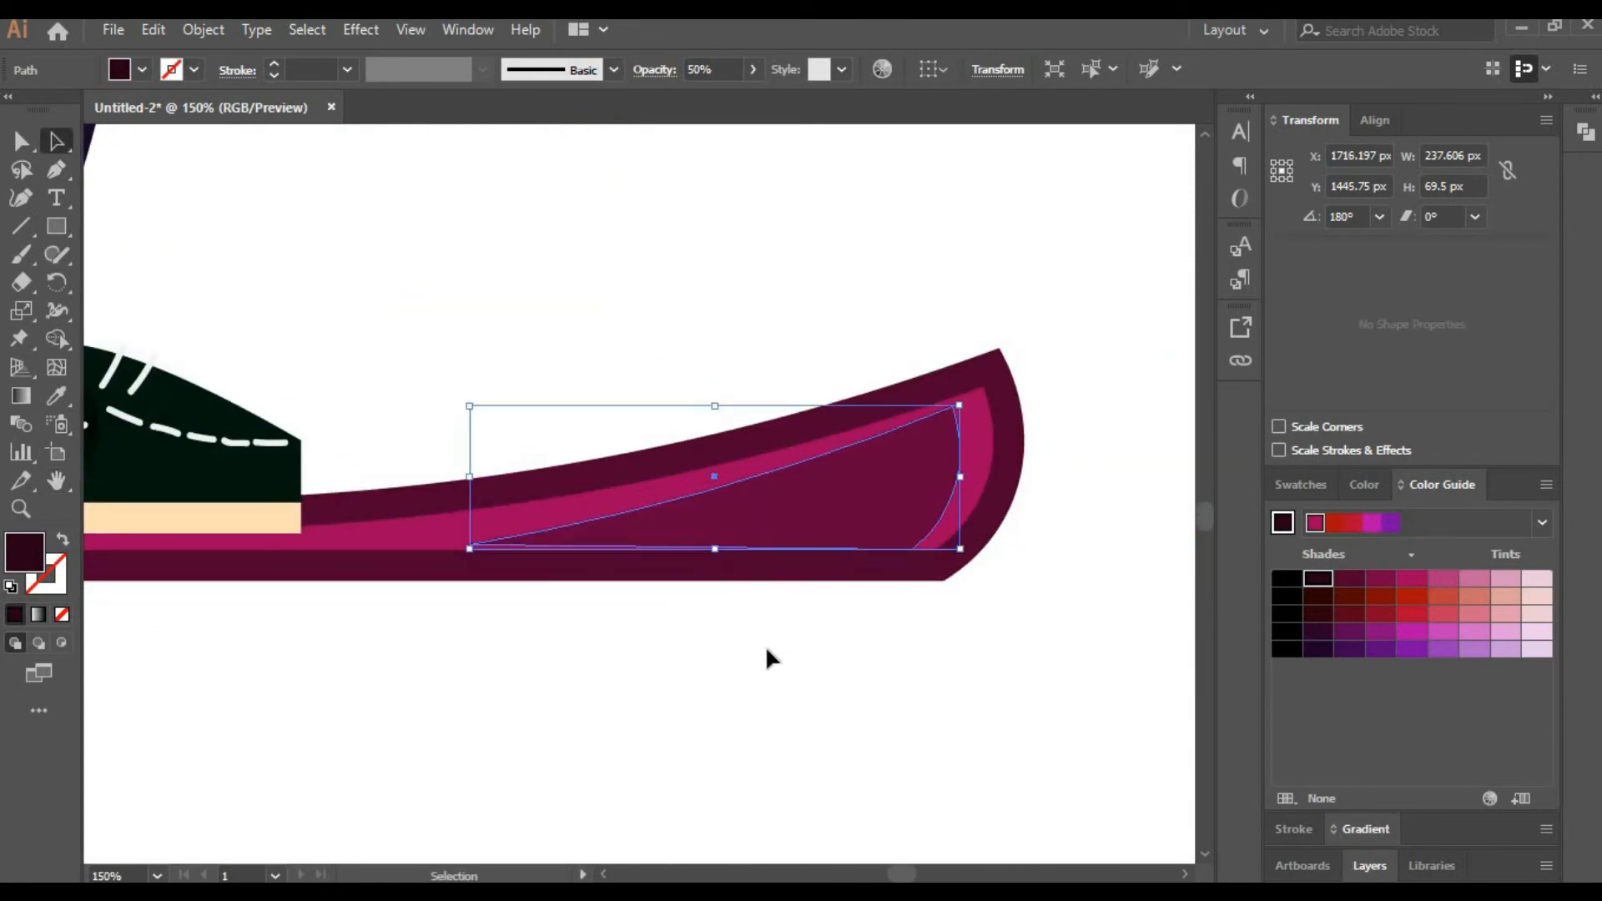
{"action": "left_click", "coordinate": [323, 735]}
Draw a 66 × 66 px dark wheel circle under the board near the heel and place a copy ahead of the toe.
{"action": "key", "text": "h"}
{"action": "left_click_drag", "start_coordinate": [642, 674], "coordinate": [1185, 556]}
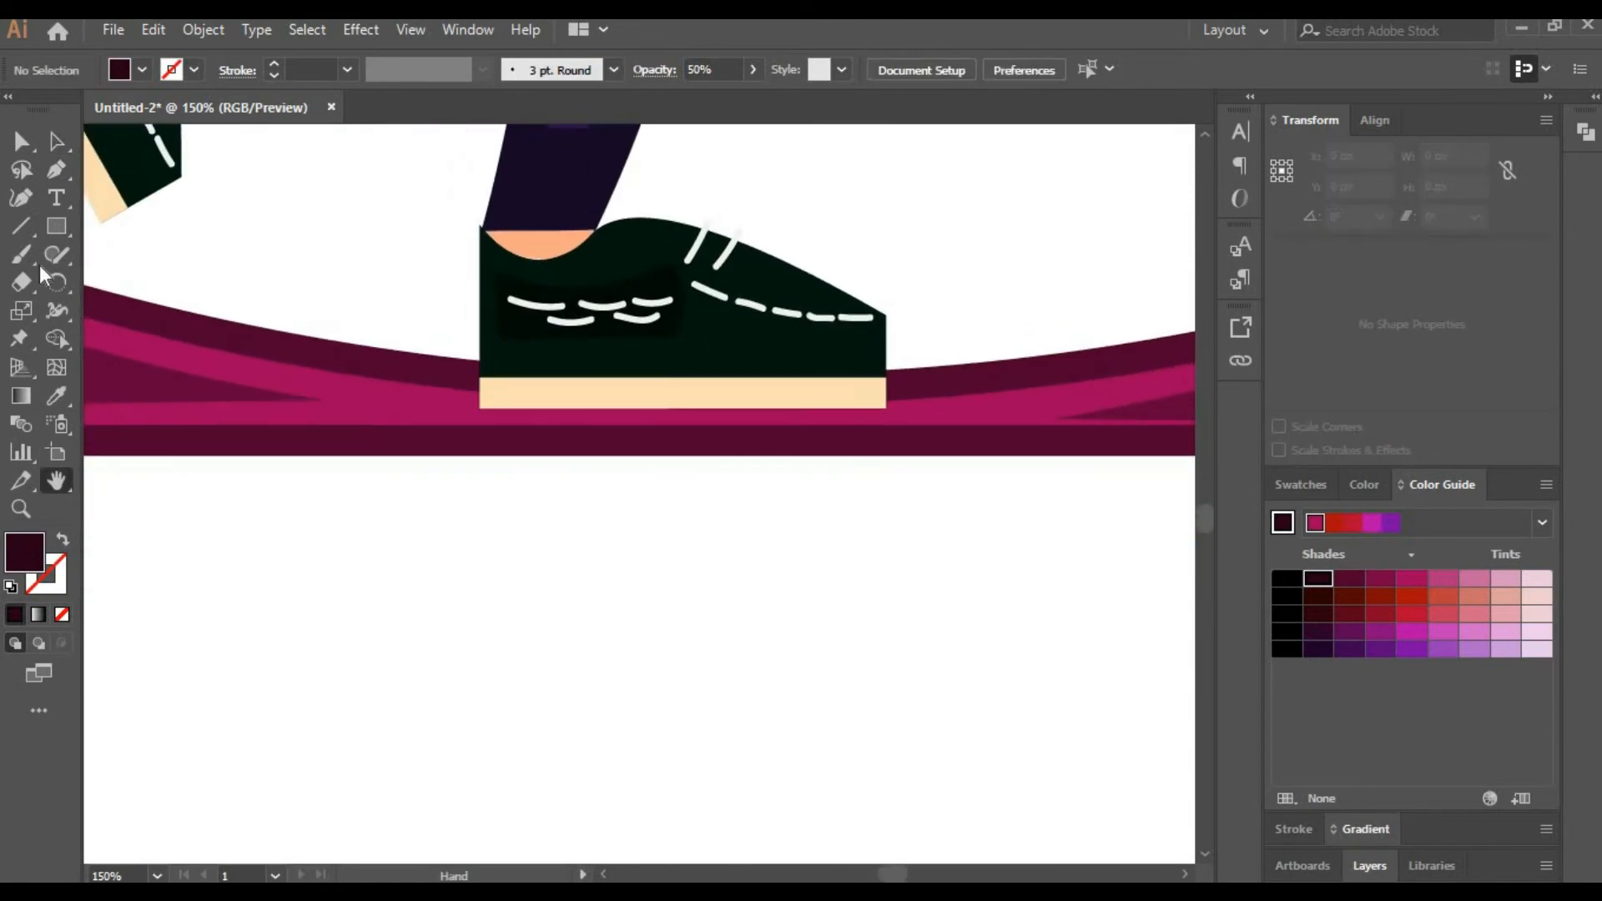
{"action": "left_click_drag", "start_coordinate": [385, 455], "coordinate": [520, 591]}
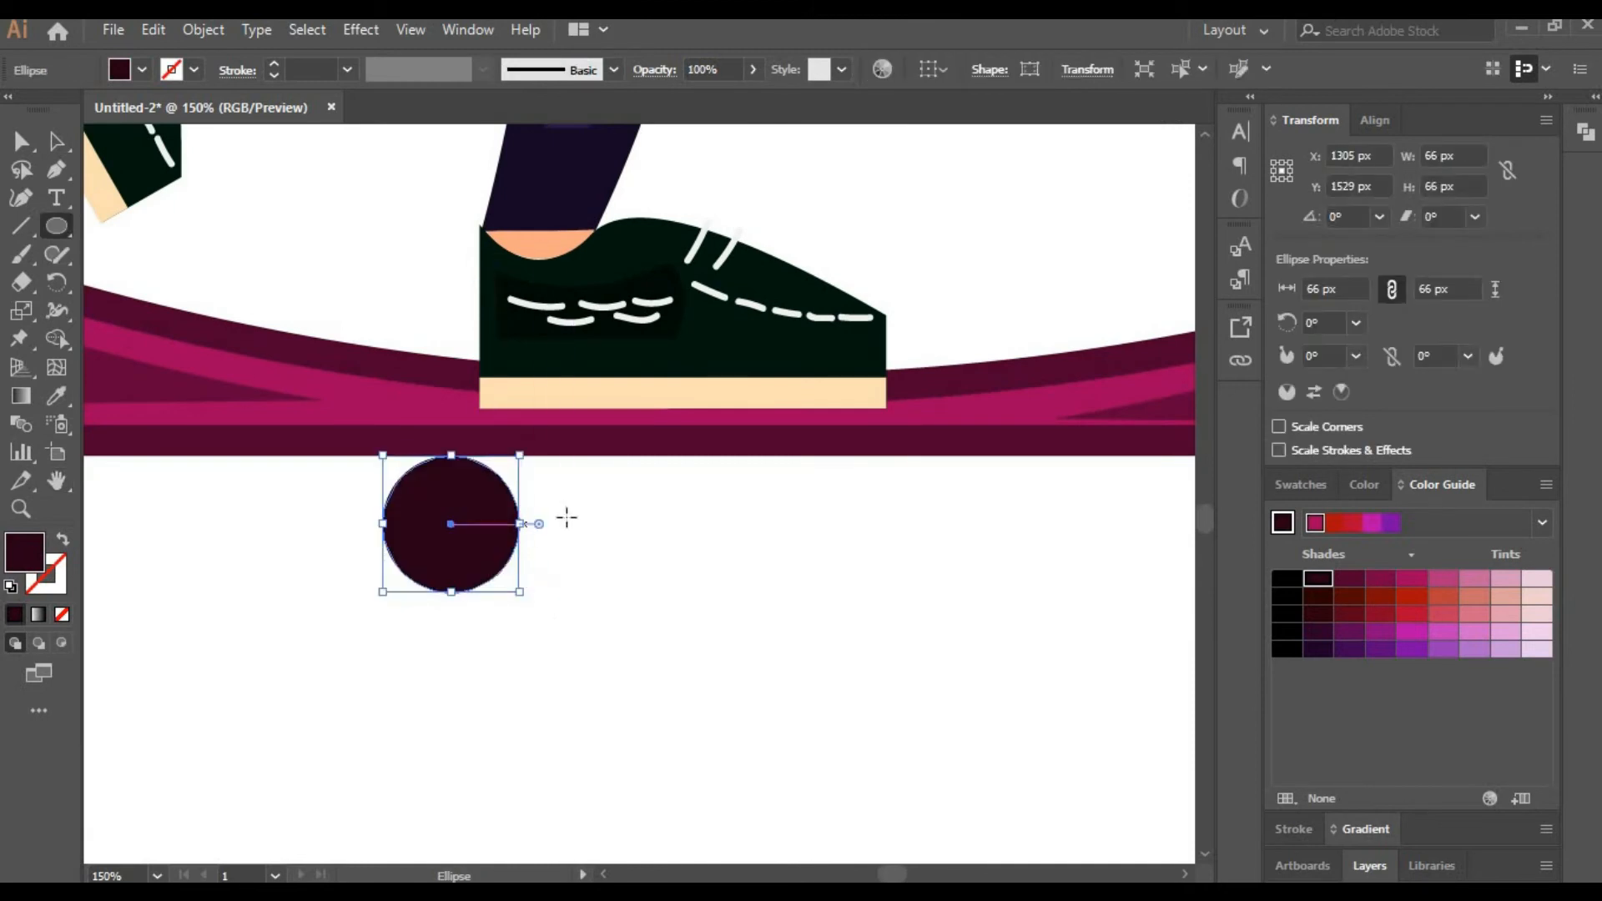
{"action": "key", "text": "a"}
{"action": "left_click_drag", "start_coordinate": [443, 543], "coordinate": [1081, 527]}
Paste a copy of the left wheel, overlap it slightly to the wheel's right and set its opacity to 50%.
{"action": "key", "text": "ctrl+v"}
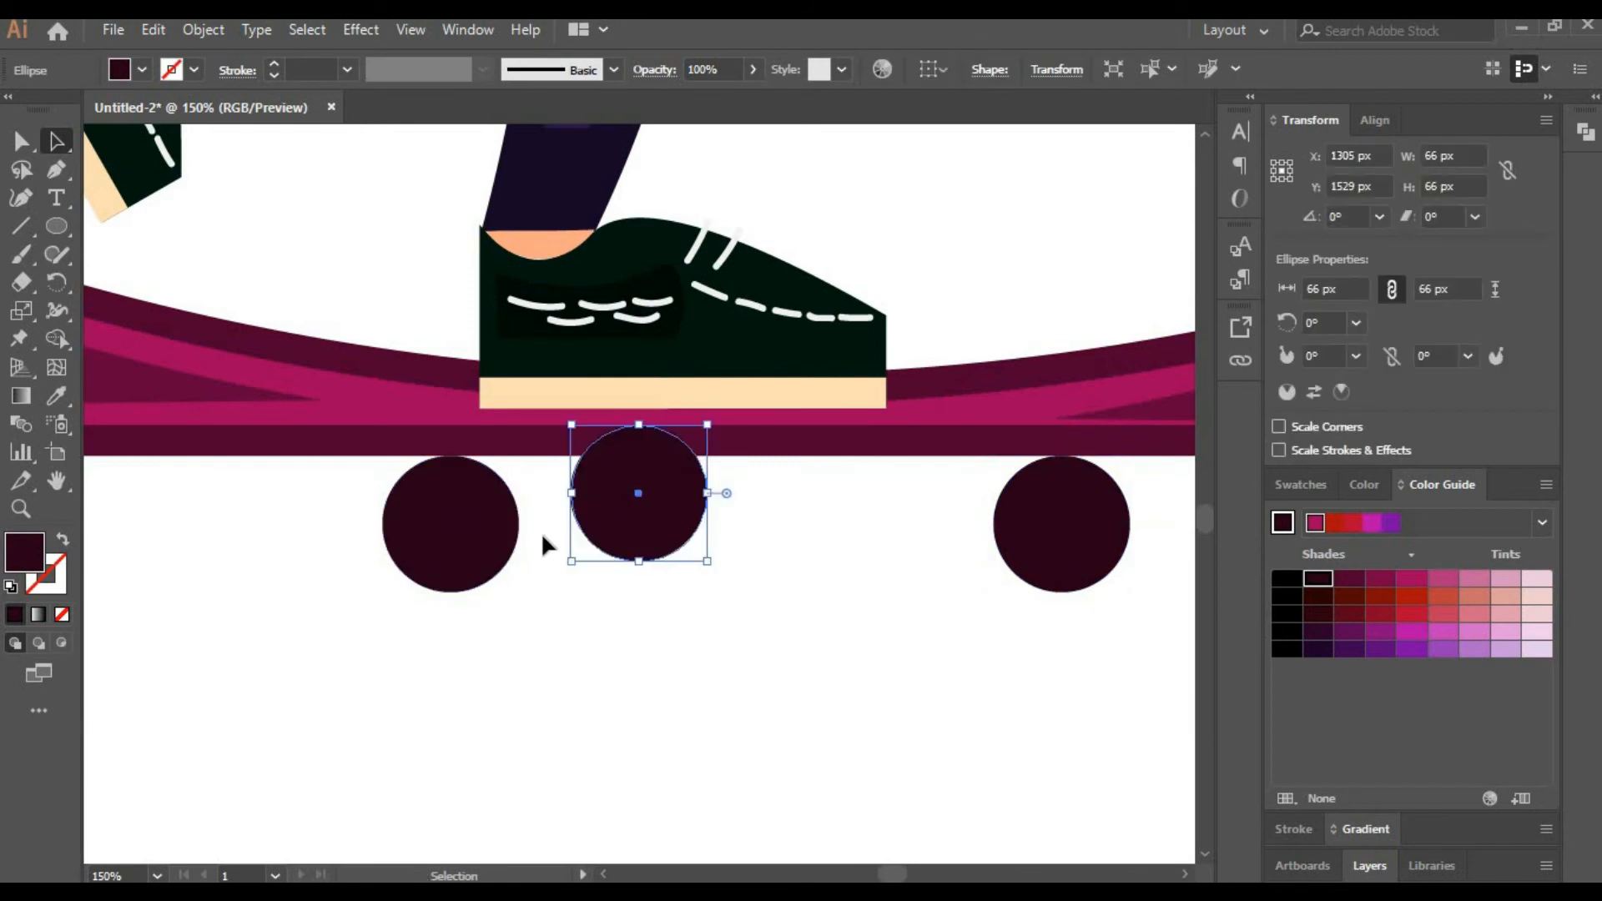
{"action": "left_click_drag", "start_coordinate": [604, 510], "coordinate": [477, 542]}
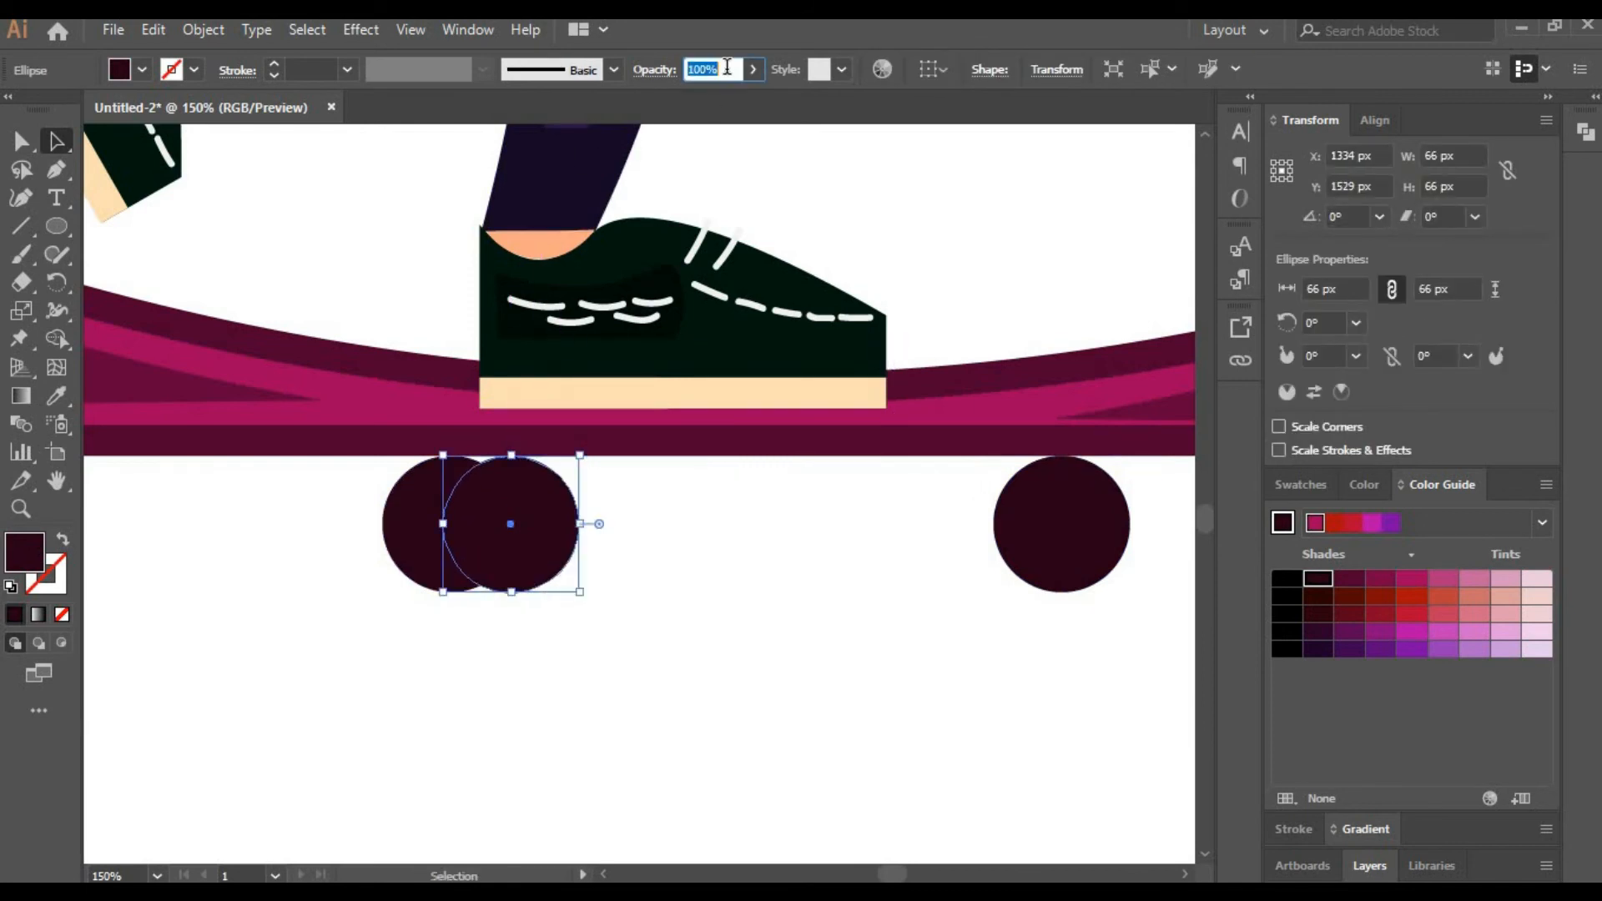
{"action": "type", "text": "50"}
{"action": "key", "text": "Return"}
{"action": "left_click", "coordinate": [762, 615]}
Duplicate the right wheel slightly to its right and set the duplicate's opacity to 50%.
{"action": "left_click_drag", "start_coordinate": [619, 189], "coordinate": [164, 167]}
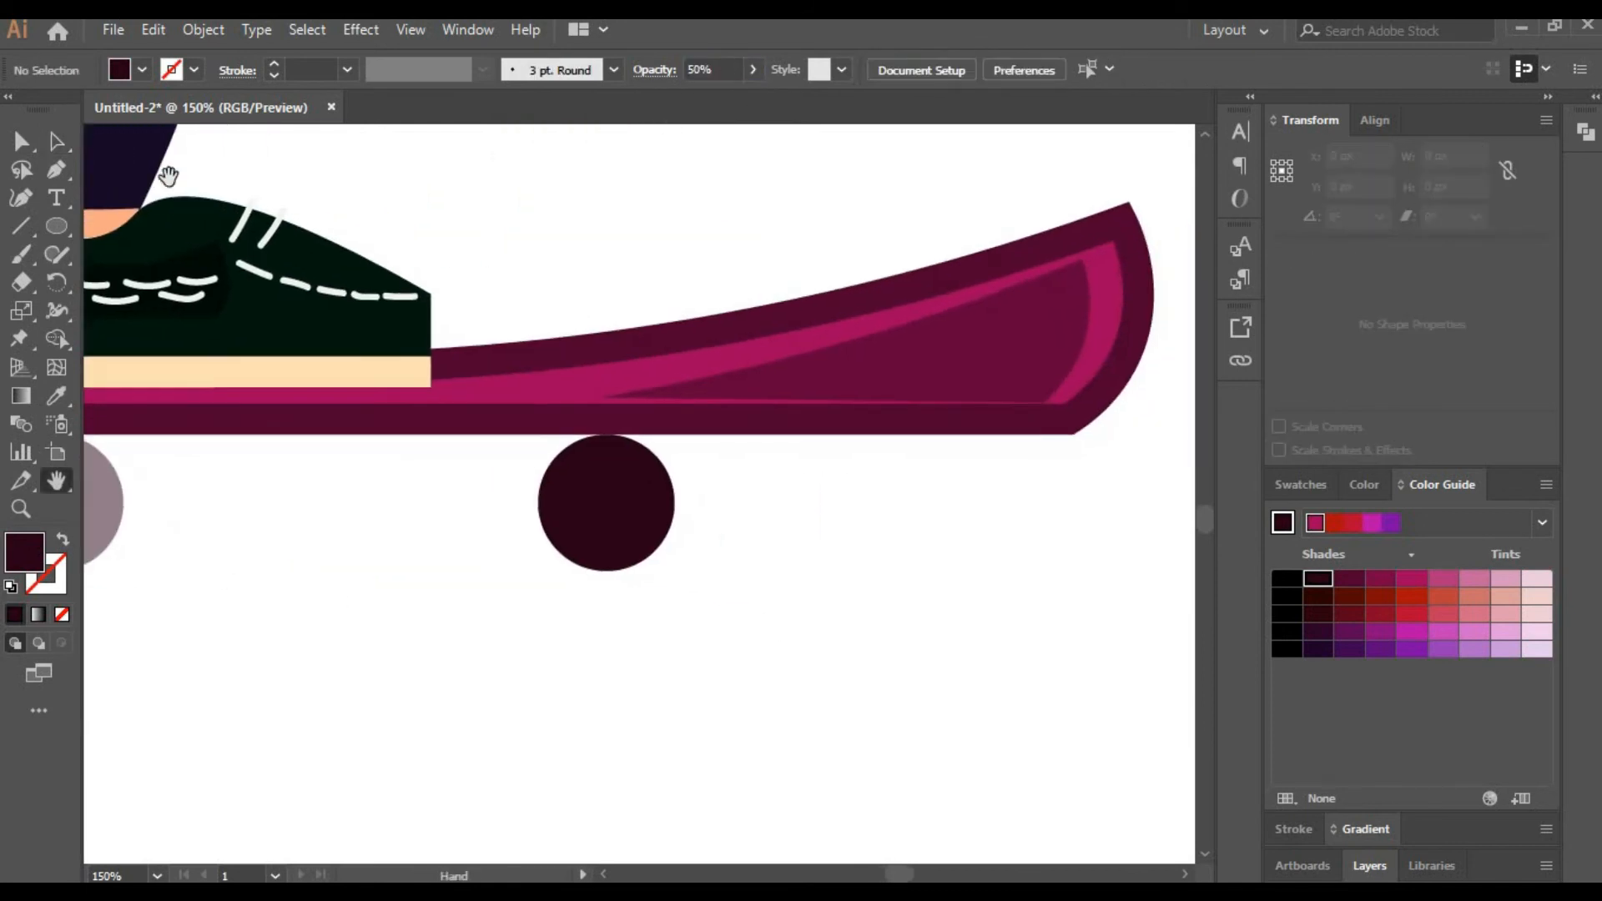
{"action": "left_click", "coordinate": [634, 518]}
{"action": "left_click_drag", "start_coordinate": [628, 519], "coordinate": [697, 522]}
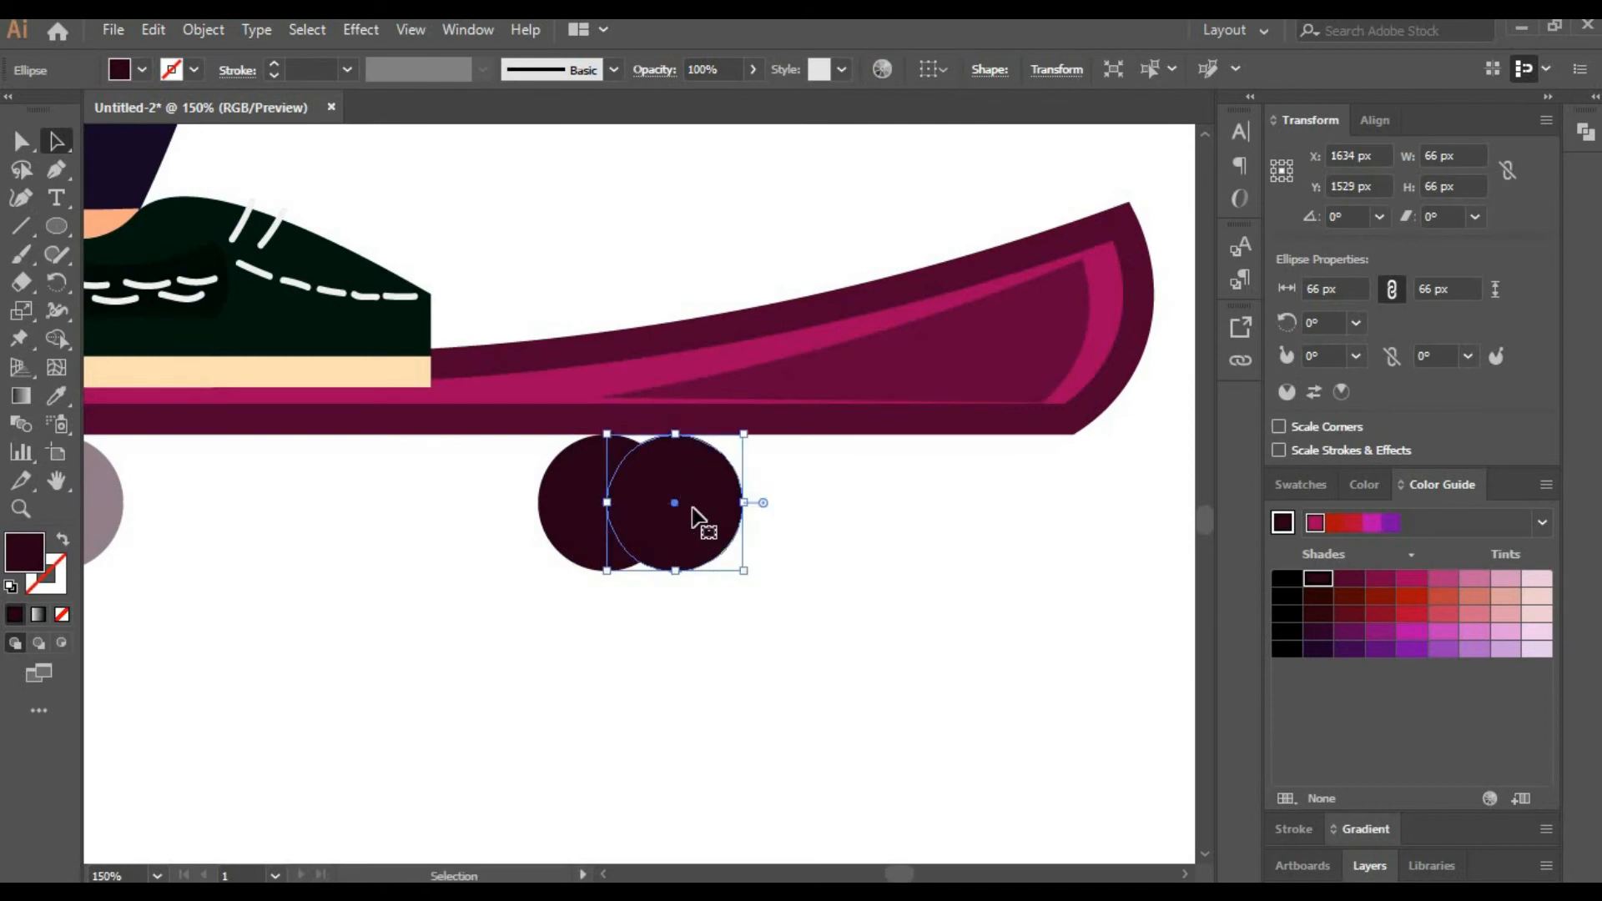
{"action": "left_click", "coordinate": [735, 70]}
{"action": "type", "text": "50"}
{"action": "key", "text": "Return"}
{"action": "left_click", "coordinate": [572, 686]}
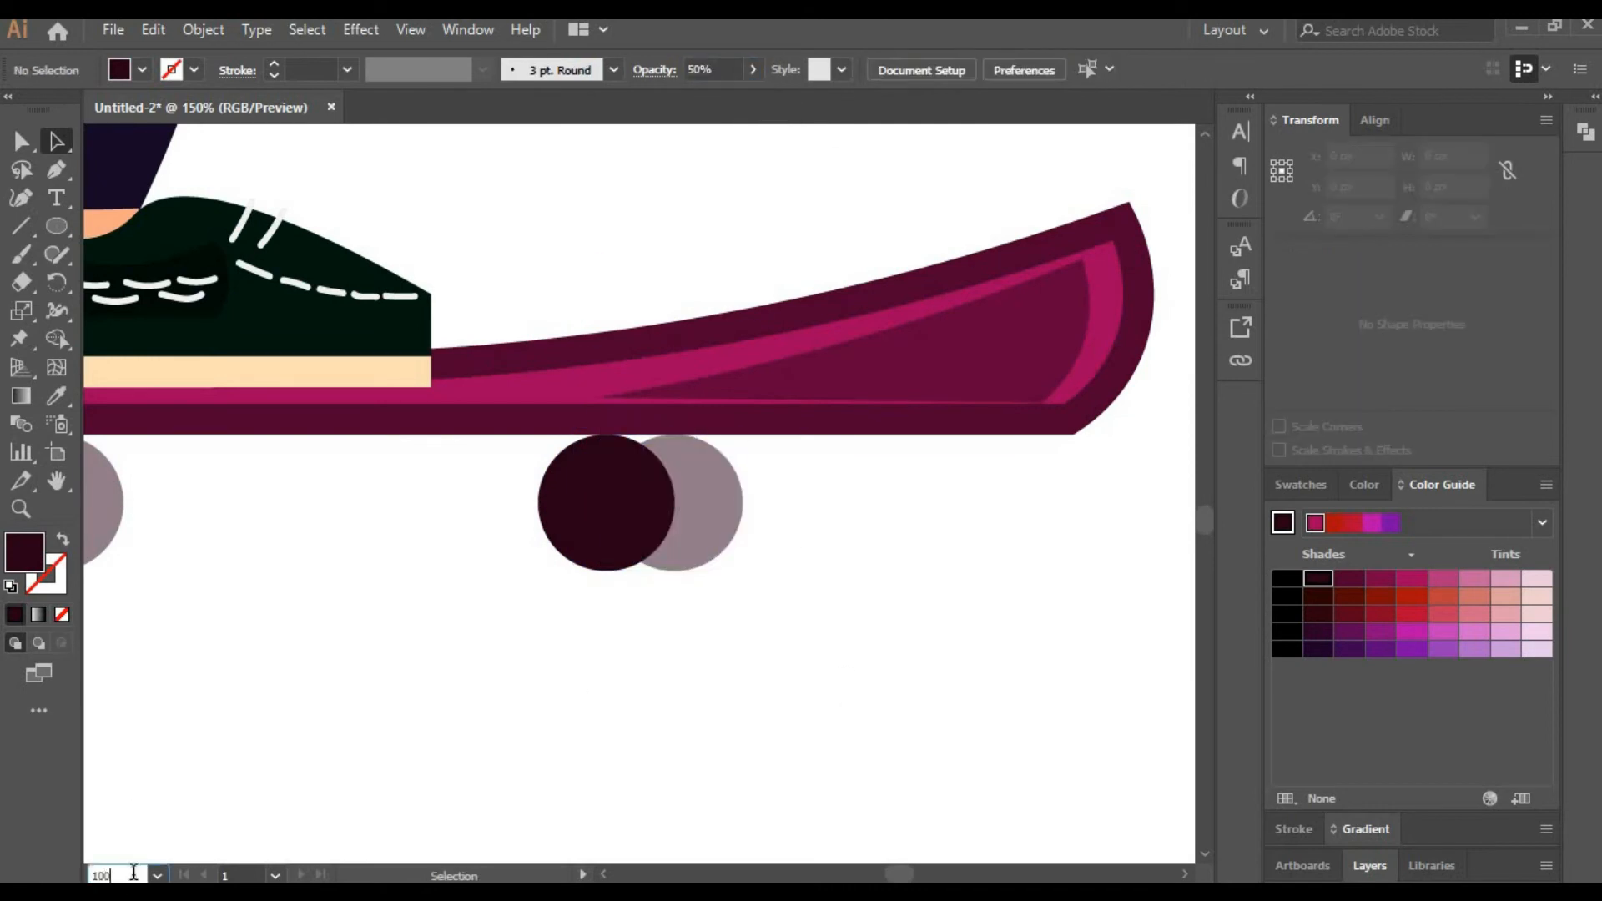
Review the whole skateboarder on the artboard at 25% zoom.
{"action": "left_click", "coordinate": [134, 871]}
{"action": "type", "text": "100"}
{"action": "key", "text": "Return"}
{"action": "left_click_drag", "start_coordinate": [268, 690], "coordinate": [358, 832]}
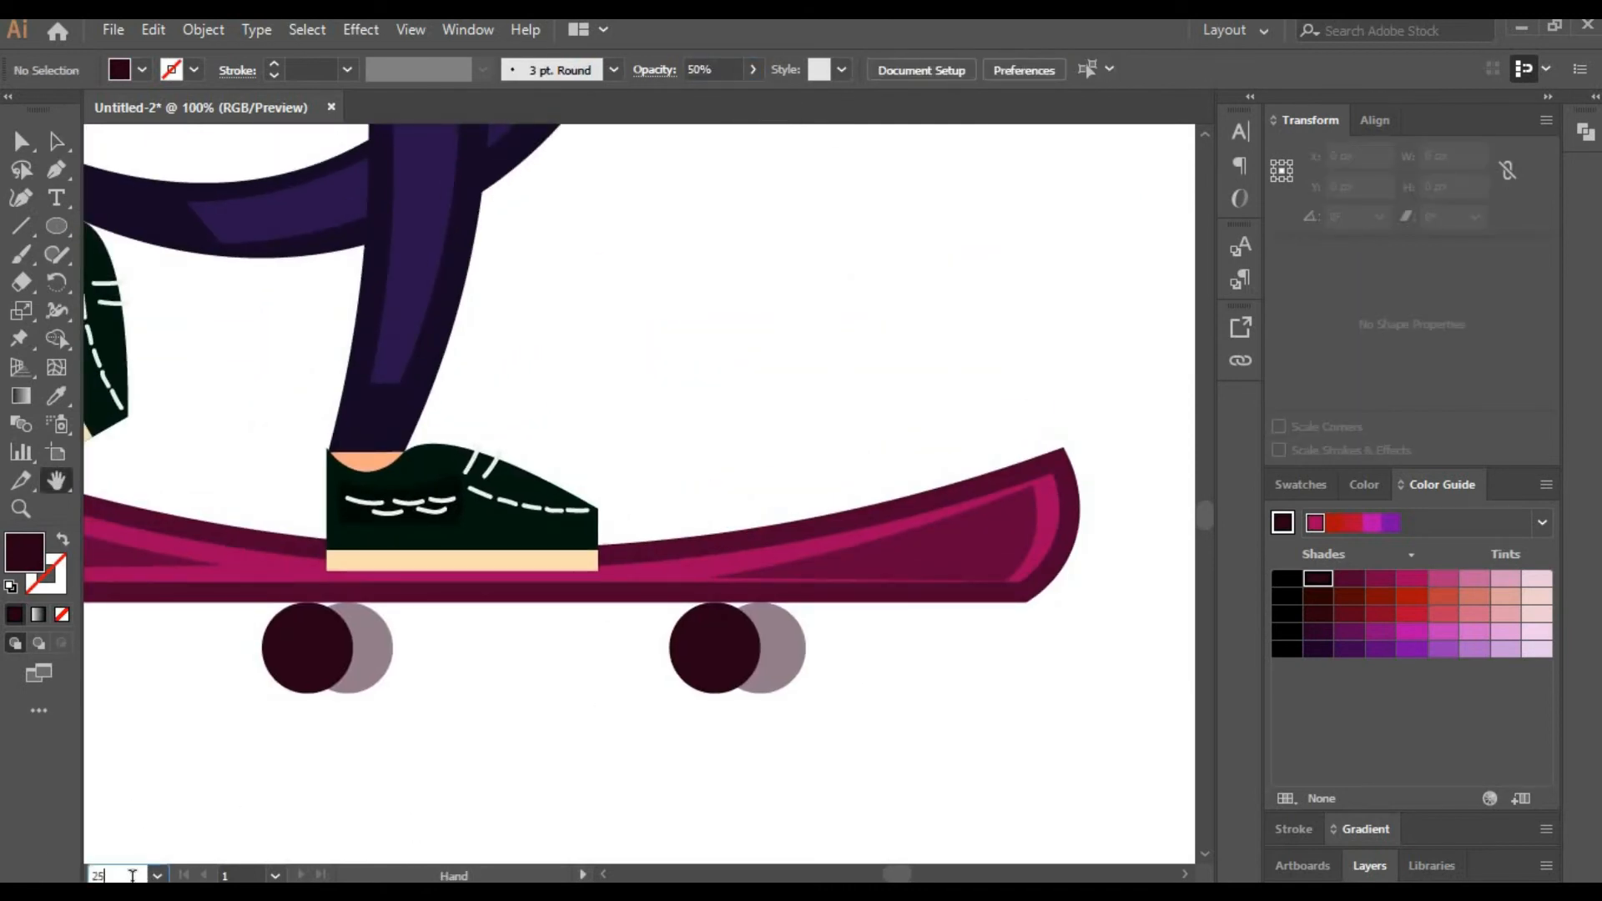
{"action": "key", "text": "Return"}
{"action": "key", "text": "v"}
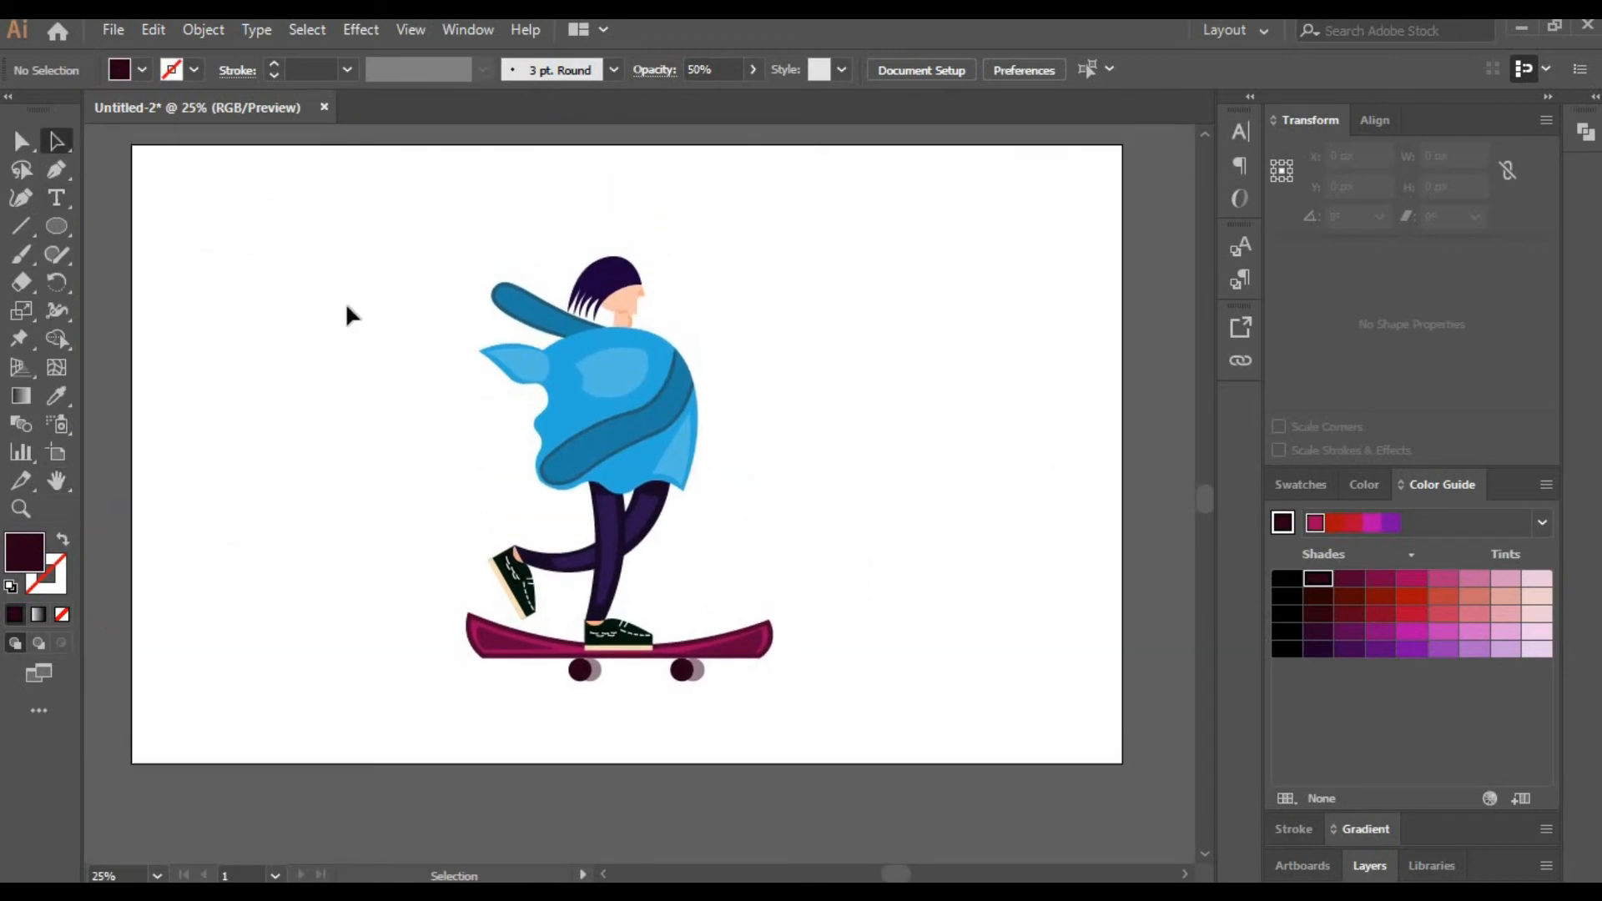
{"action": "left_click_drag", "start_coordinate": [371, 228], "coordinate": [809, 705]}
{"action": "left_click", "coordinate": [1003, 639]}
Create a new layer beneath Layer 1 and name it Background.
{"action": "left_click", "coordinate": [1369, 865]}
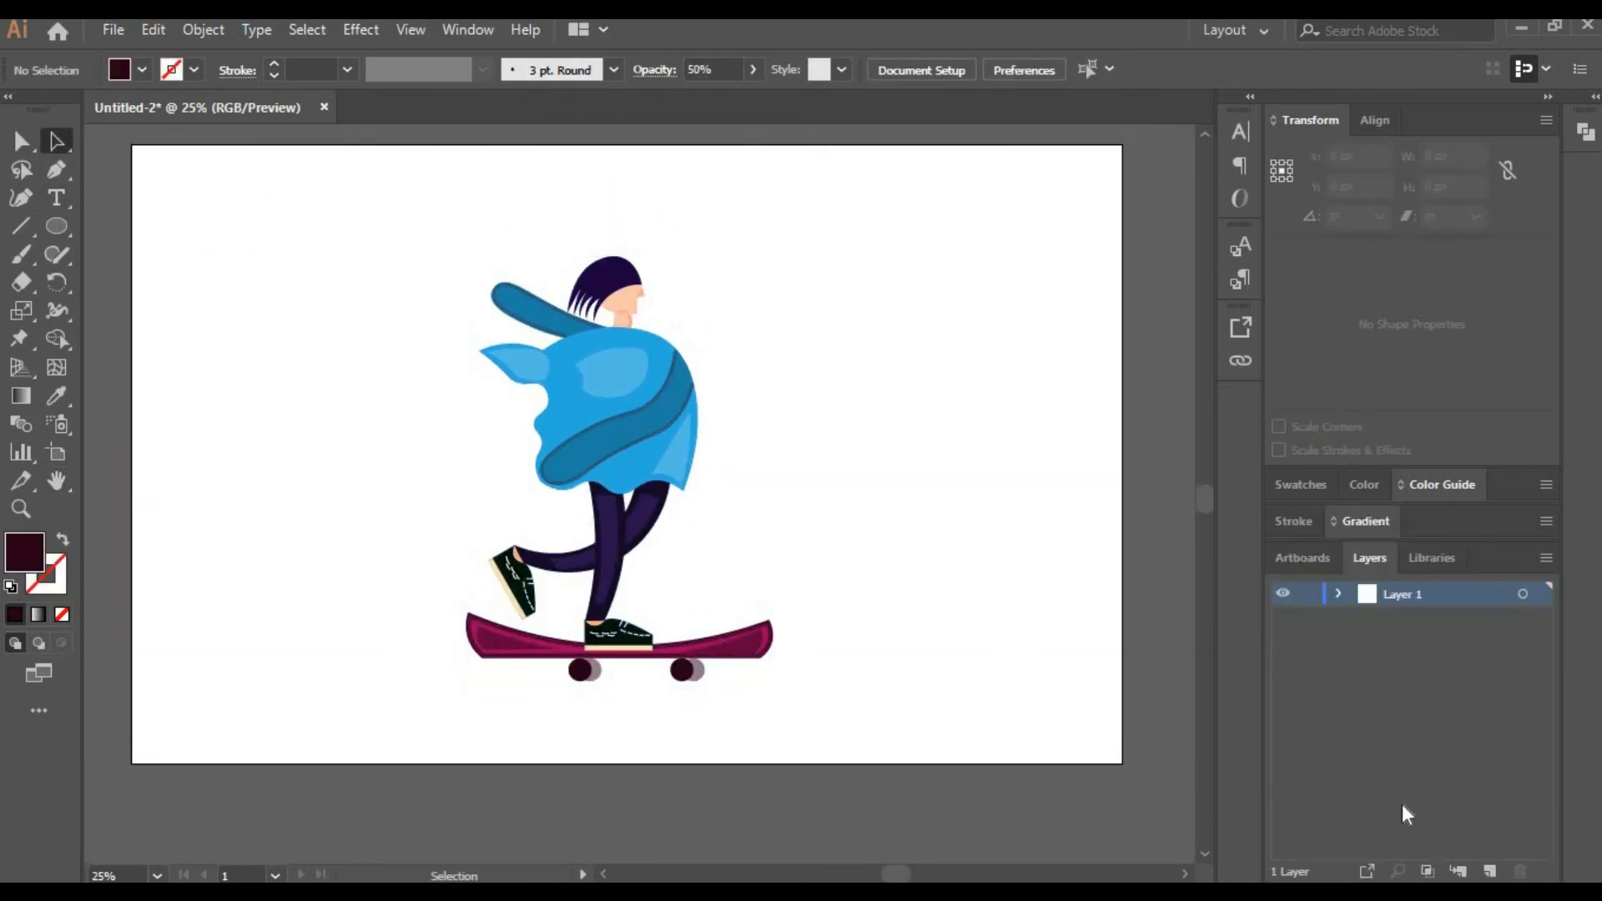
{"action": "left_click", "coordinate": [1489, 872]}
{"action": "double_click", "coordinate": [1420, 622]}
{"action": "type", "text": "B"}
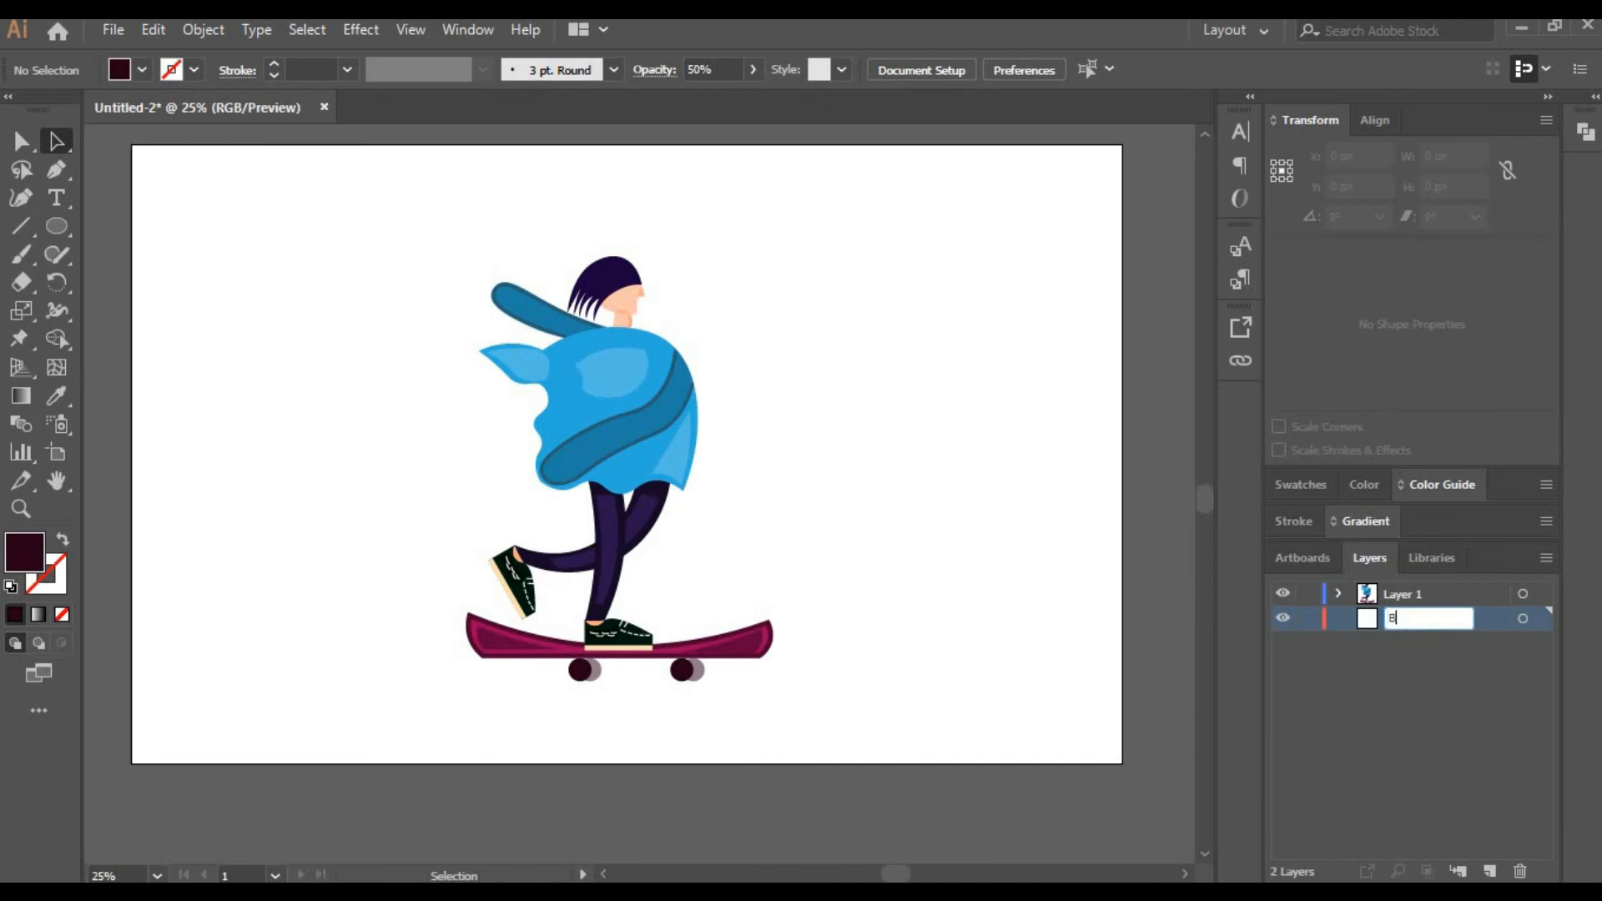
{"action": "type", "text": "ackground"}
{"action": "key", "text": "Return"}
Cover the artboard with a 2880 × 1800 px rectangle on the Background layer and fill it with a light peach tint.
{"action": "key", "text": "m"}
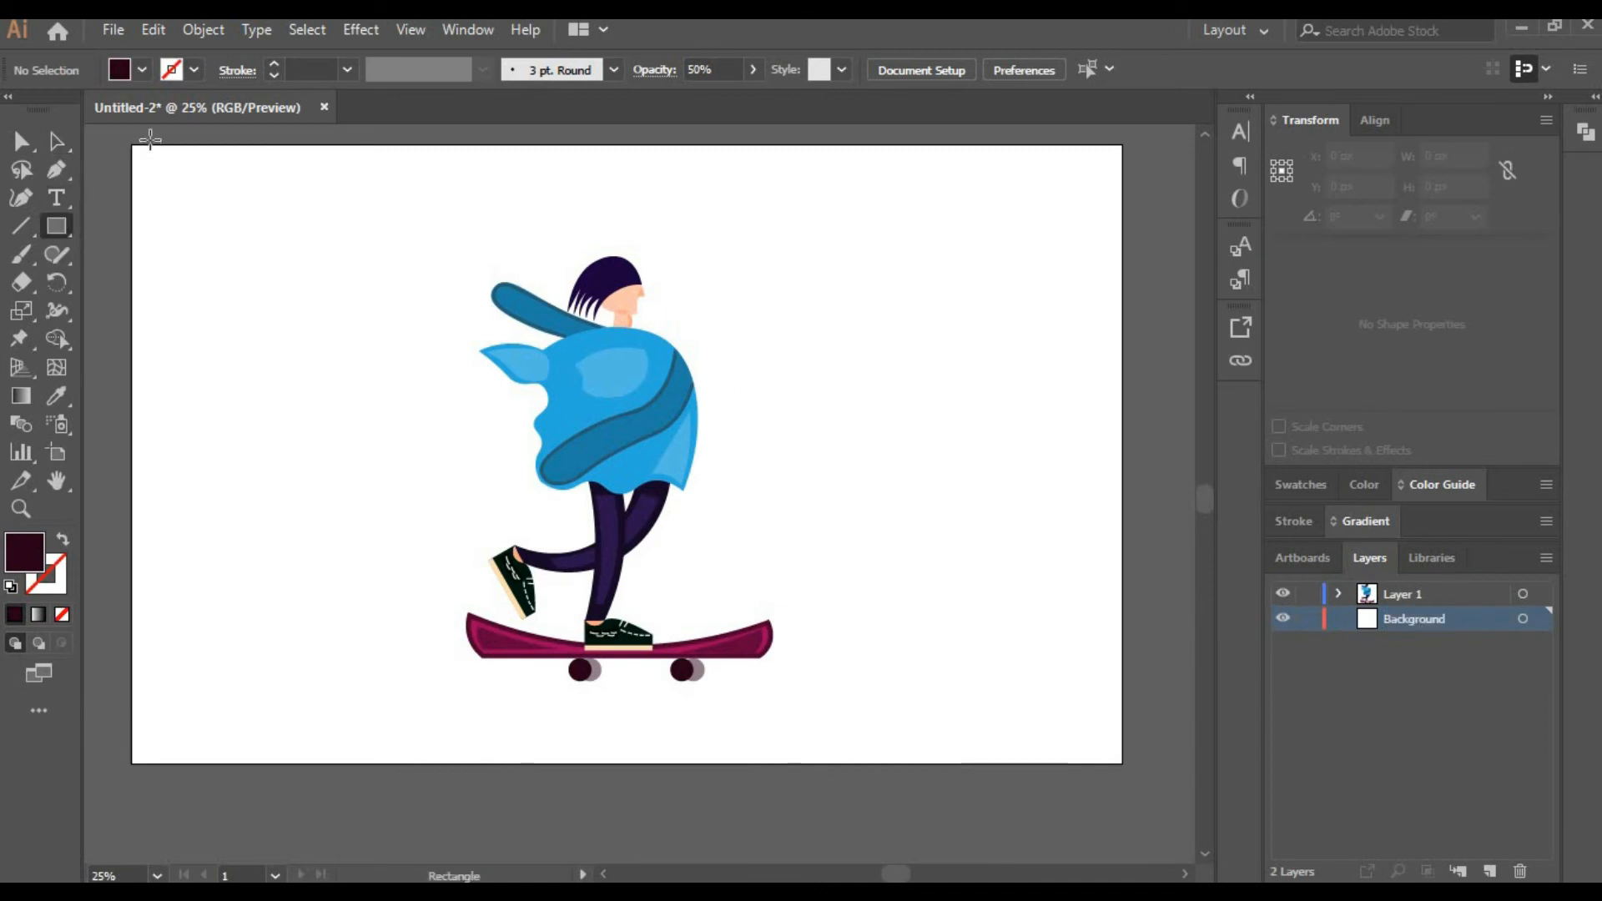
{"action": "left_click_drag", "start_coordinate": [131, 146], "coordinate": [1122, 764]}
{"action": "left_click", "coordinate": [1447, 485]}
{"action": "left_click", "coordinate": [1300, 484]}
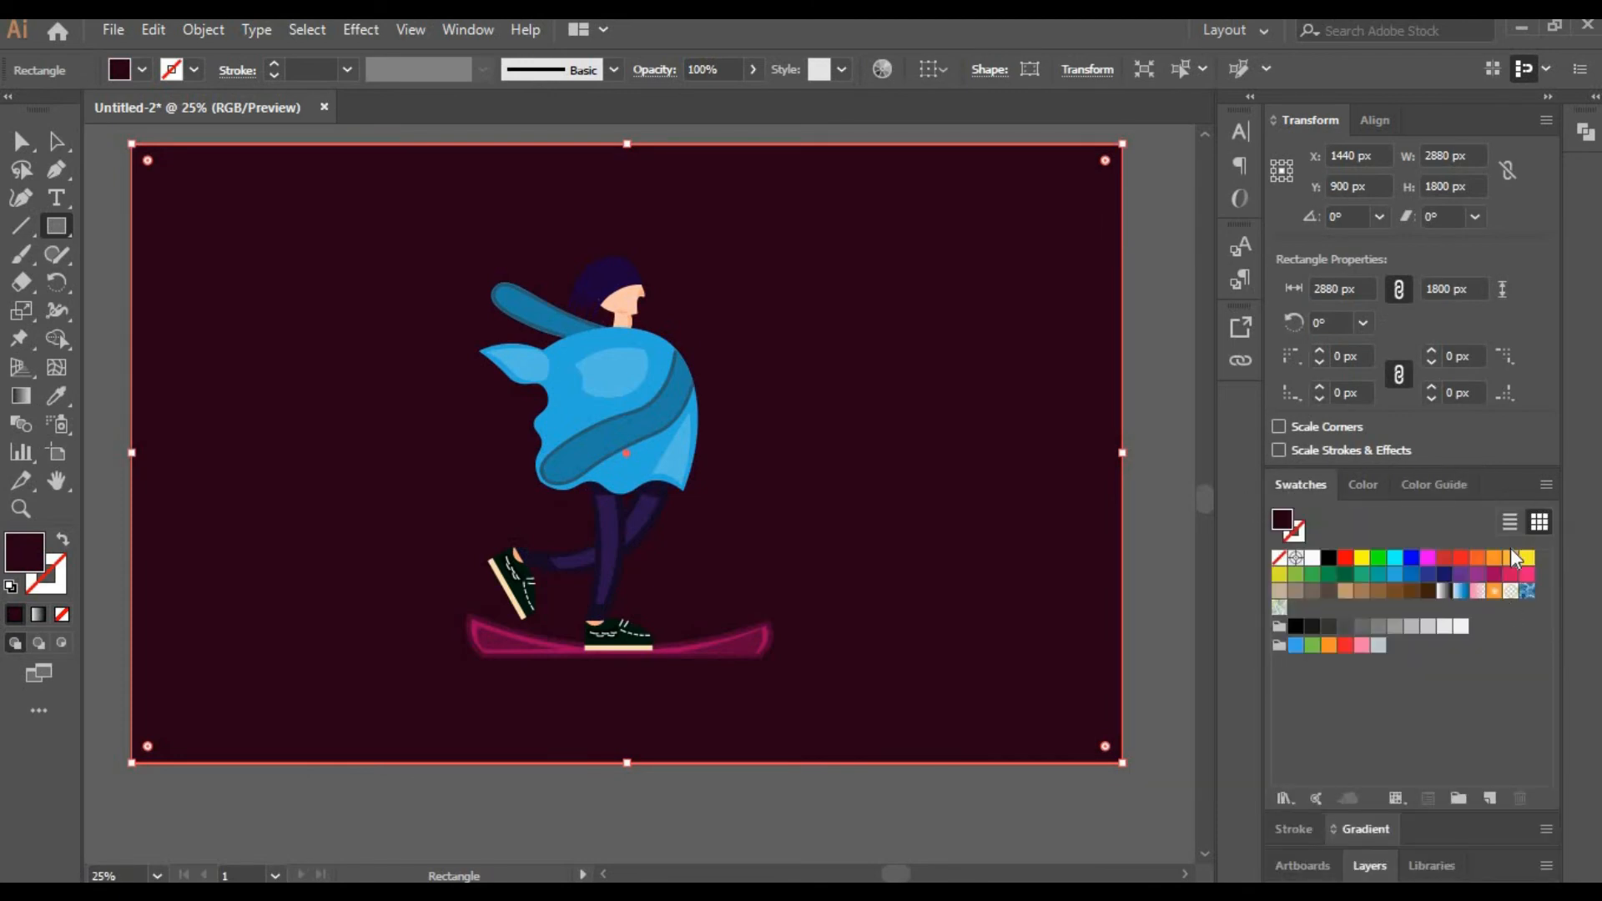
{"action": "left_click", "coordinate": [1510, 548]}
{"action": "left_click", "coordinate": [1463, 488]}
{"action": "left_click", "coordinate": [1506, 654]}
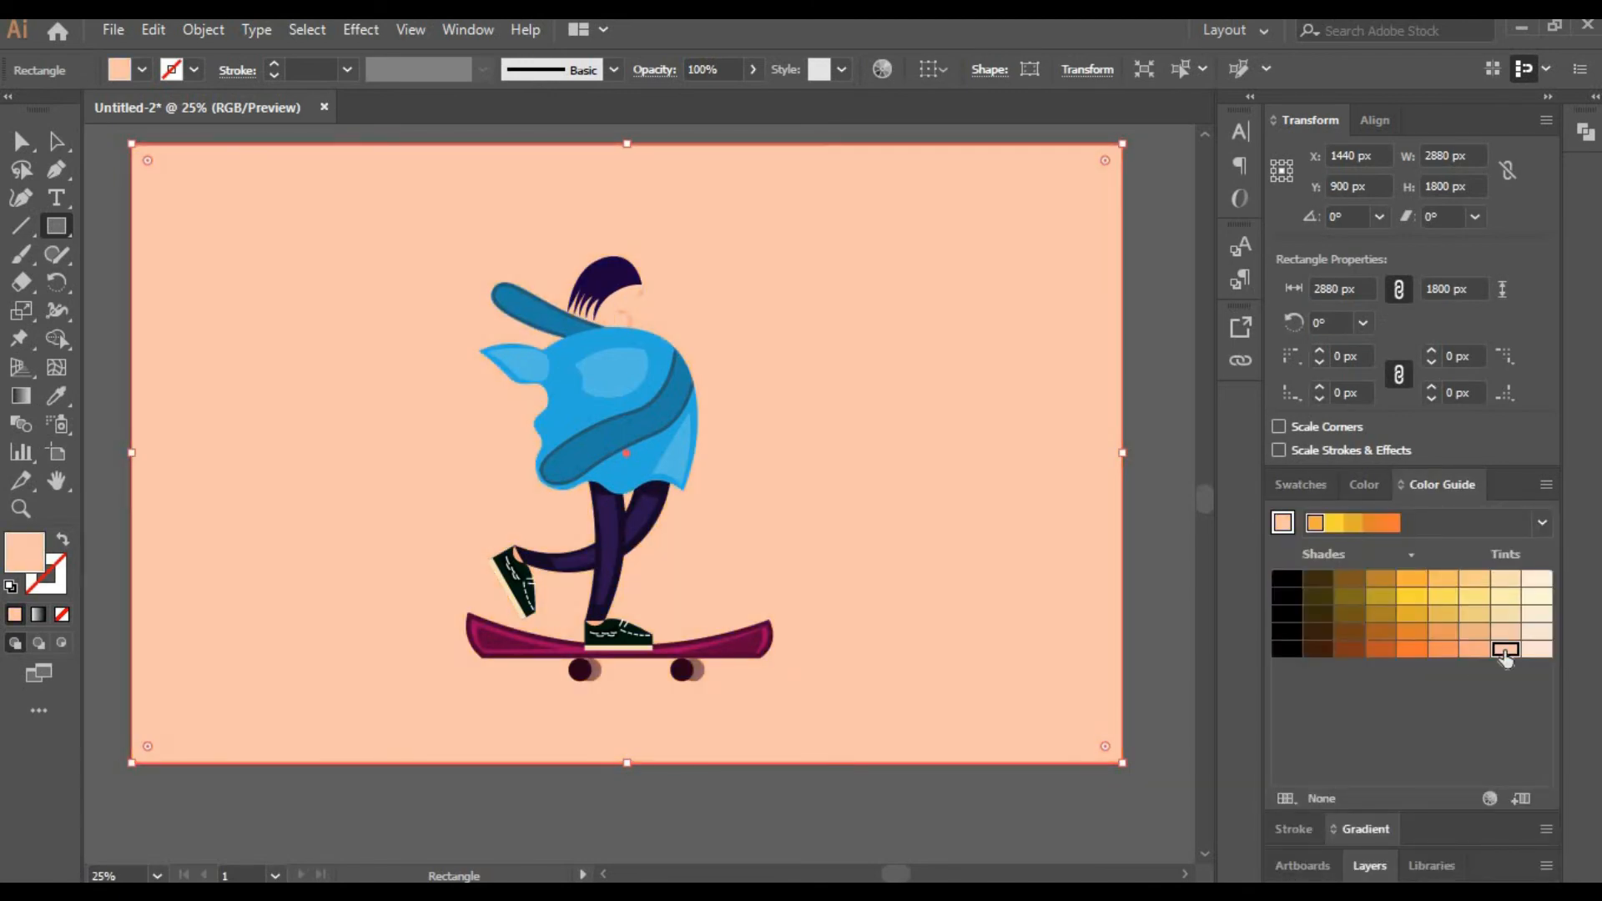
{"action": "left_click", "coordinate": [1483, 651]}
{"action": "left_click", "coordinate": [1508, 652]}
{"action": "key", "text": "a"}
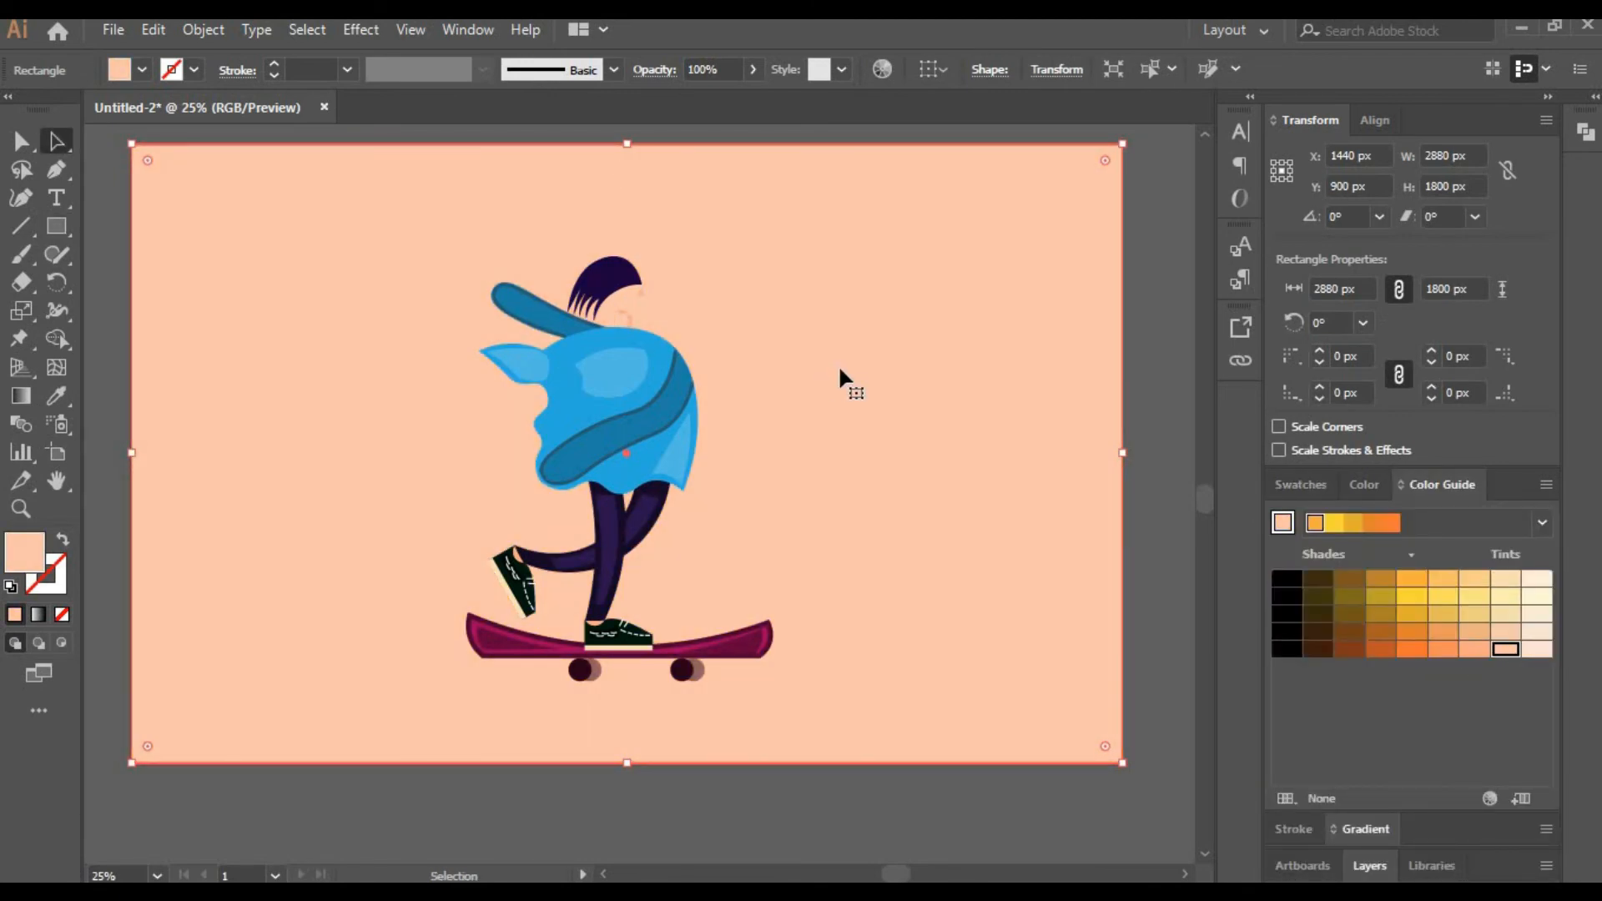
Draw a 1930 × 535 px rectangle behind the character's upper body and stretch its lower right corner outward.
{"action": "left_click", "coordinate": [1369, 865]}
{"action": "key", "text": "m"}
{"action": "left_click_drag", "start_coordinate": [216, 220], "coordinate": [881, 404]}
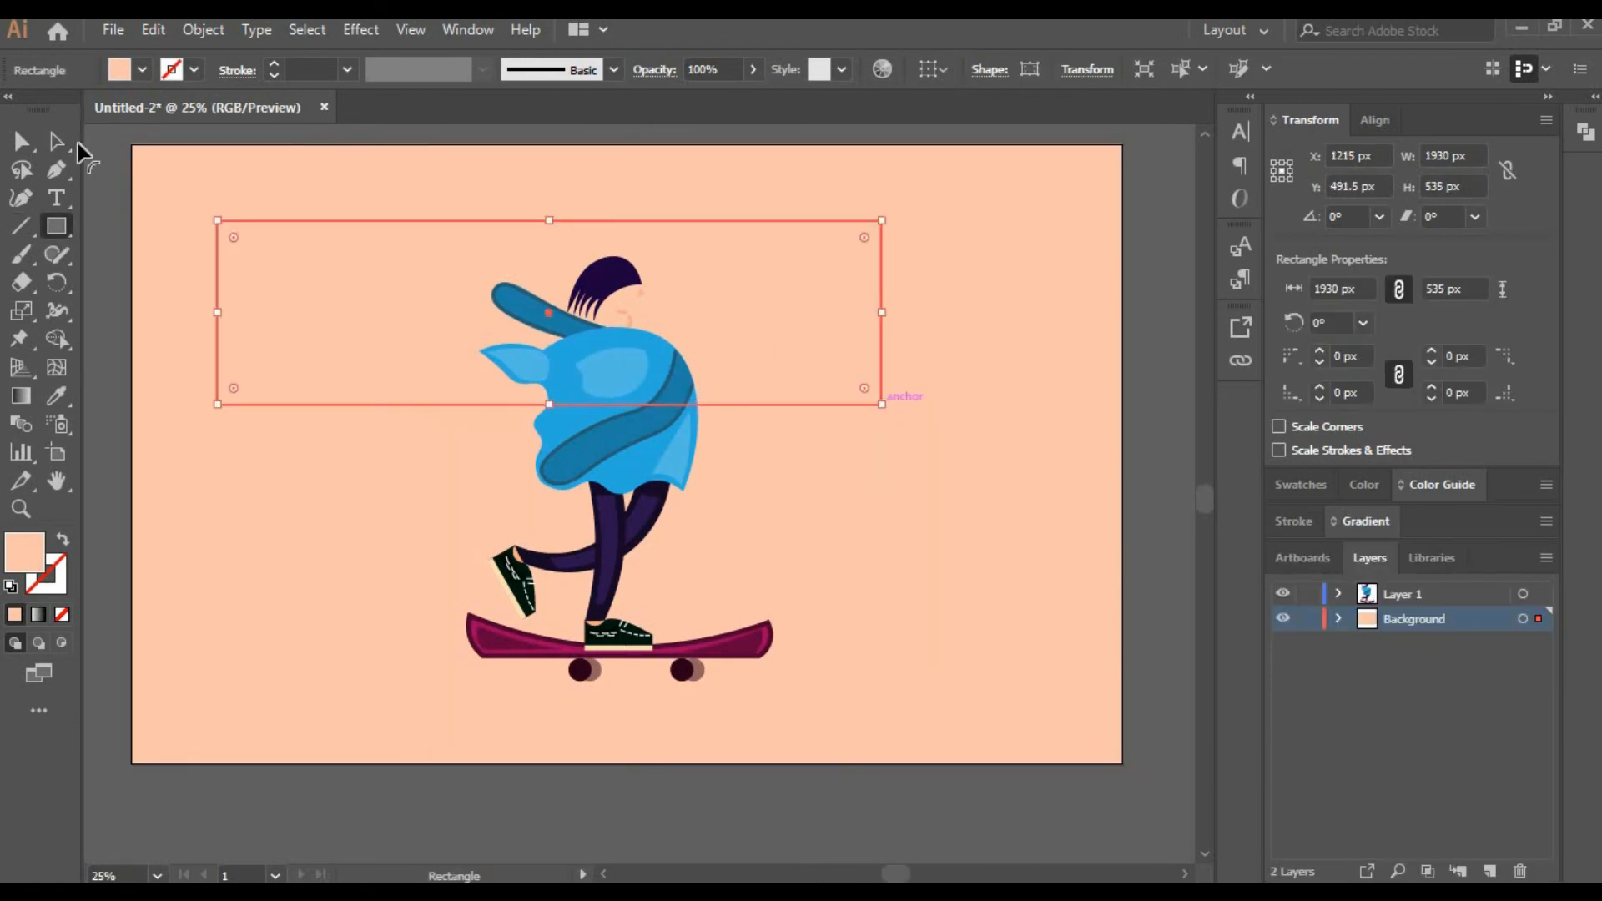
{"action": "left_click", "coordinate": [56, 142]}
{"action": "left_click_drag", "start_coordinate": [882, 405], "coordinate": [990, 430]}
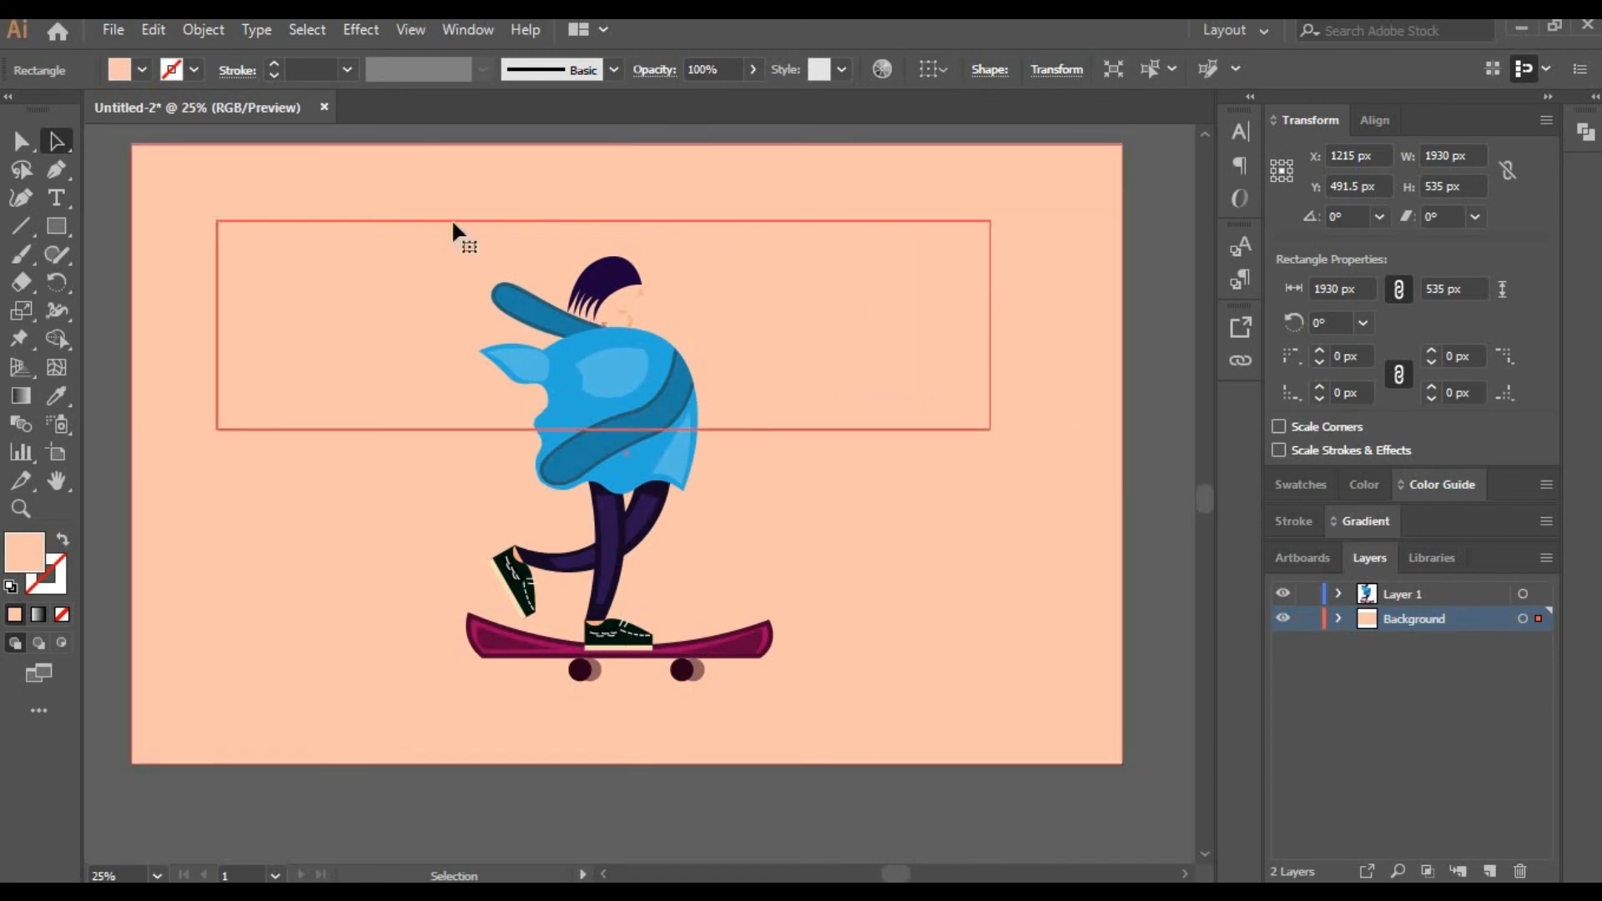
Reshape the rectangle's left side and upper edge with Curvature into a wavy outline with rounded outer ends and a dip near the head.
{"action": "left_click", "coordinate": [21, 200]}
{"action": "left_click_drag", "start_coordinate": [217, 313], "coordinate": [184, 315]}
{"action": "left_click_drag", "start_coordinate": [217, 221], "coordinate": [229, 194]}
{"action": "double_click", "coordinate": [229, 194]}
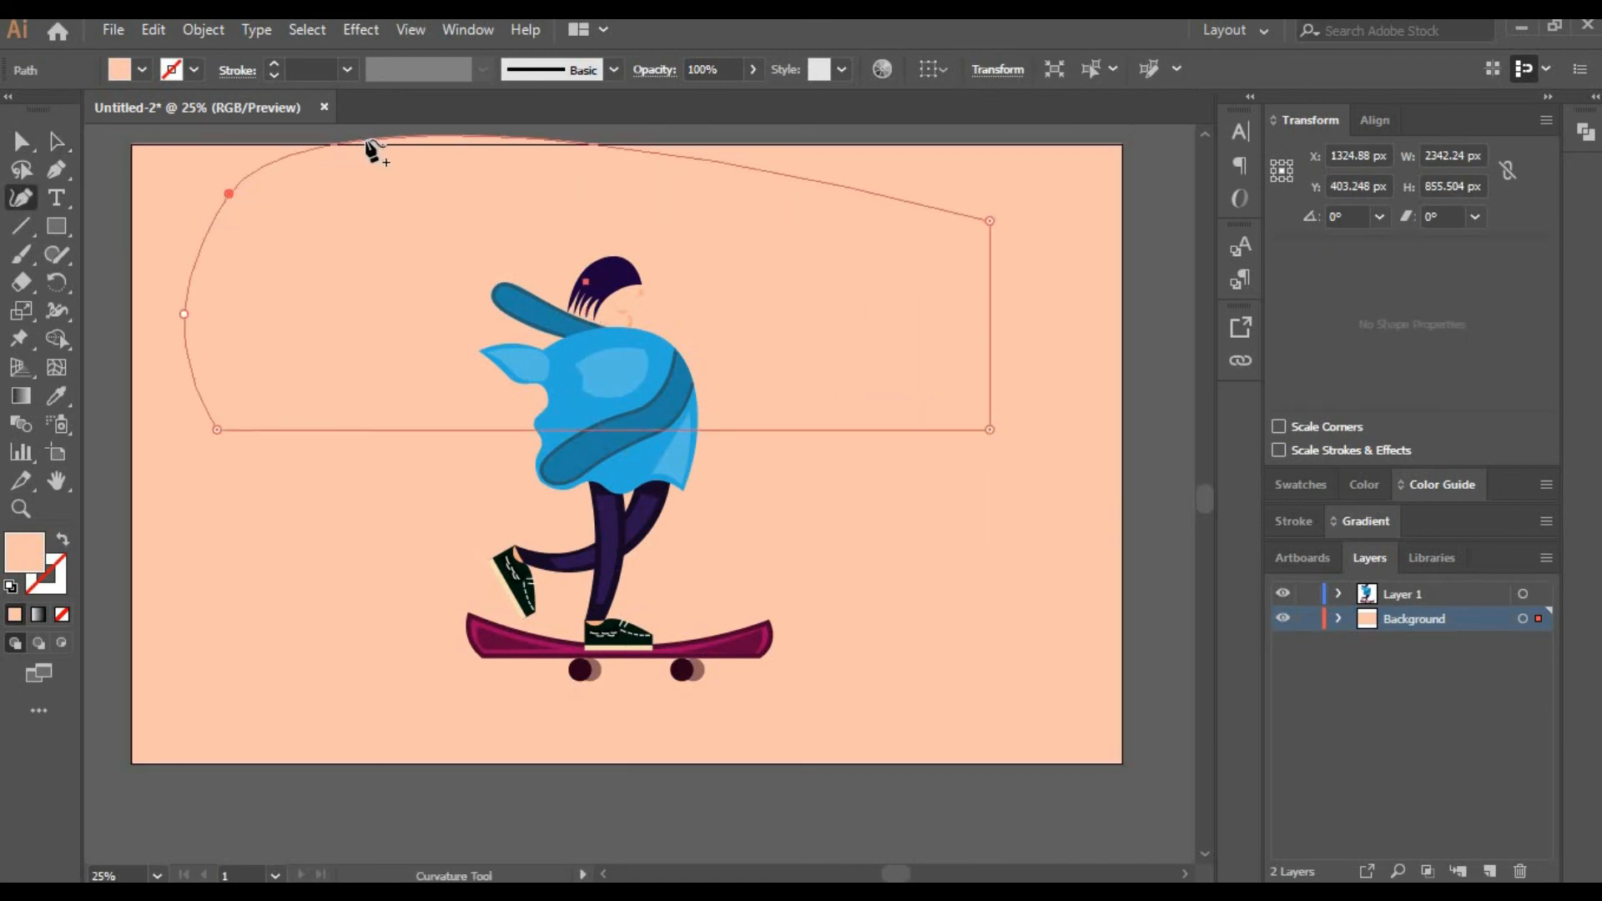
{"action": "left_click_drag", "start_coordinate": [367, 140], "coordinate": [400, 168]}
{"action": "left_click_drag", "start_coordinate": [667, 201], "coordinate": [716, 317]}
{"action": "left_click_drag", "start_coordinate": [884, 285], "coordinate": [849, 204]}
{"action": "left_click_drag", "start_coordinate": [989, 221], "coordinate": [1031, 234]}
{"action": "double_click", "coordinate": [1032, 233]}
Round the shape's lower corners and curve its lower edge so it rises at the torso and bulges downward on the left.
{"action": "left_click_drag", "start_coordinate": [989, 430], "coordinate": [1018, 418]}
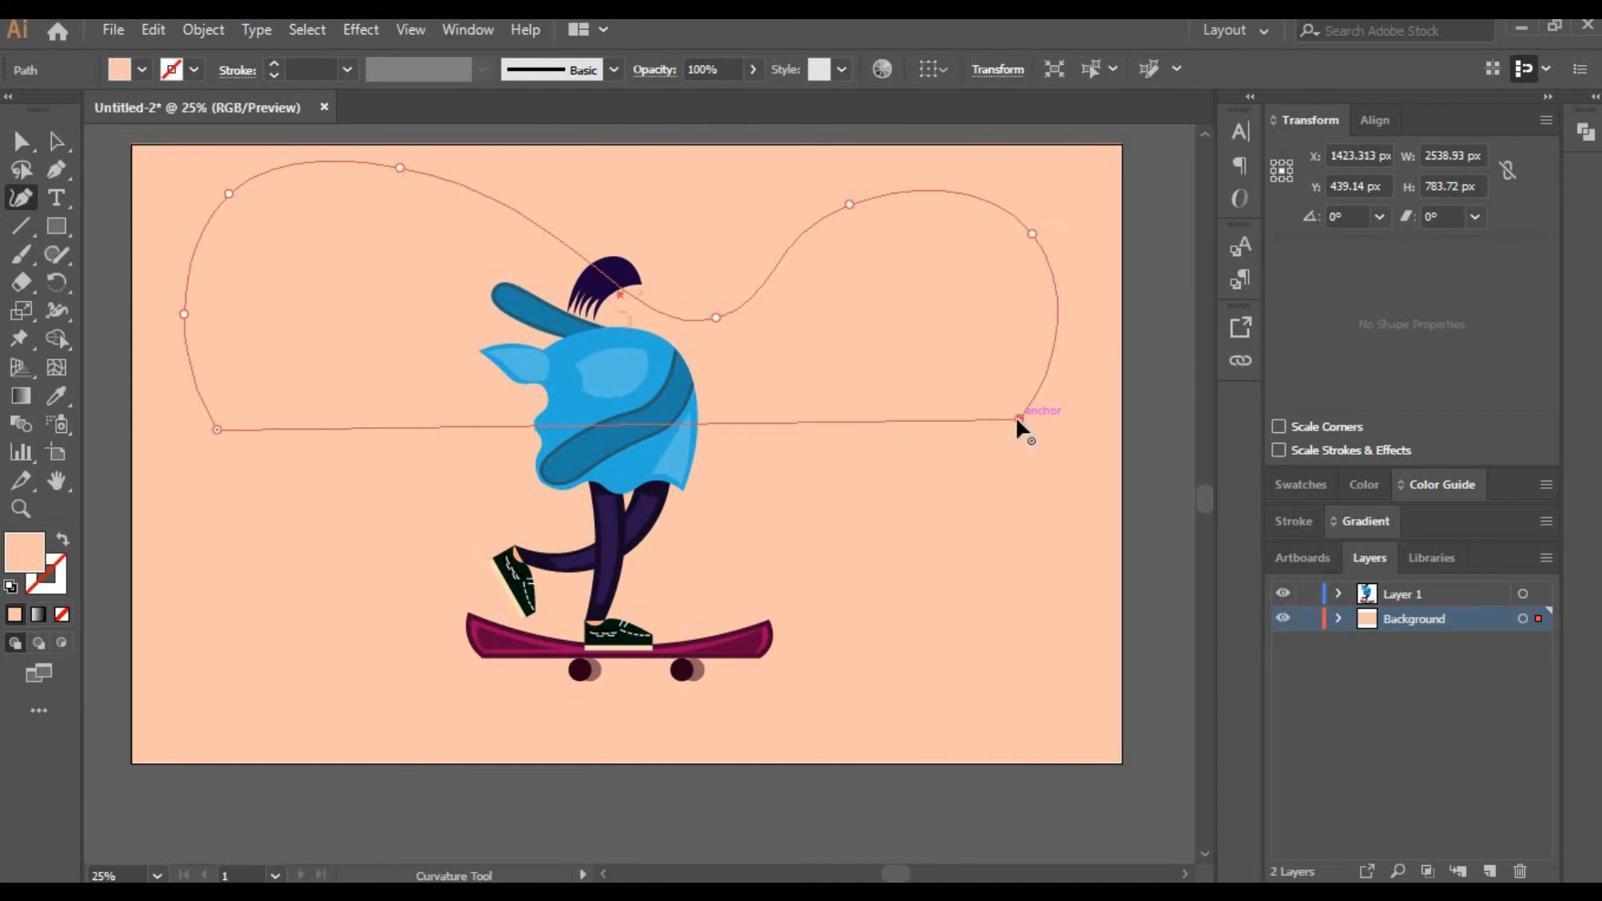
{"action": "double_click", "coordinate": [1019, 419]}
{"action": "left_click_drag", "start_coordinate": [822, 511], "coordinate": [758, 375]}
{"action": "left_click_drag", "start_coordinate": [459, 368], "coordinate": [462, 447]}
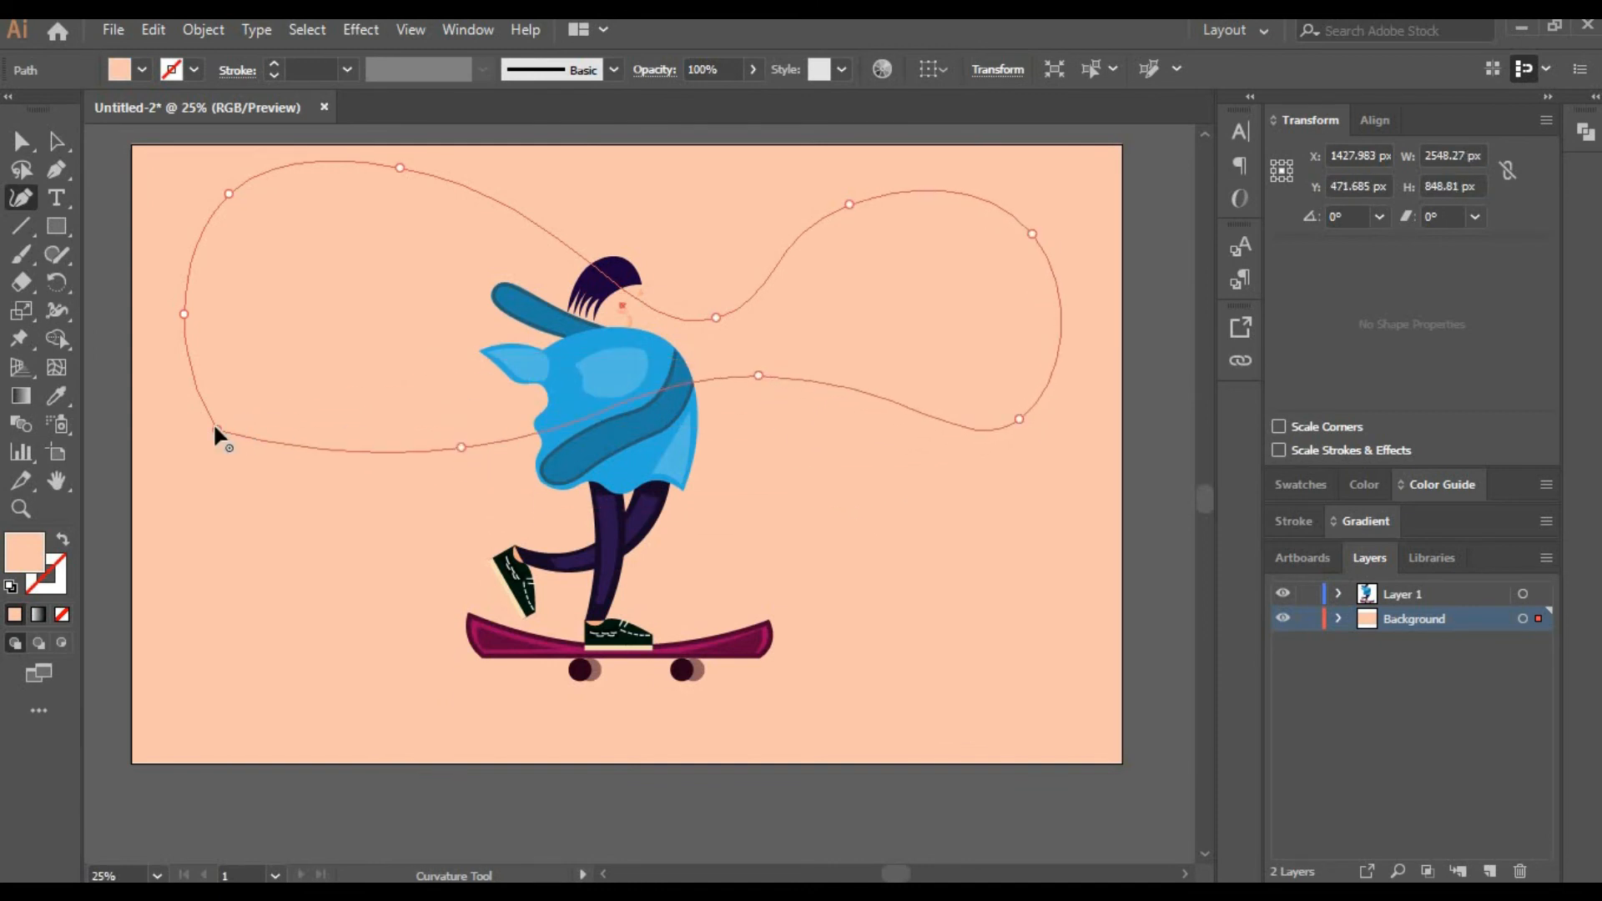
{"action": "left_click_drag", "start_coordinate": [216, 430], "coordinate": [199, 400]}
{"action": "double_click", "coordinate": [199, 400]}
Fill the organic shape with a darker peach tint and set its opacity to 80%.
{"action": "left_click", "coordinate": [24, 141]}
{"action": "left_click", "coordinate": [1442, 485]}
{"action": "left_click", "coordinate": [1477, 652]}
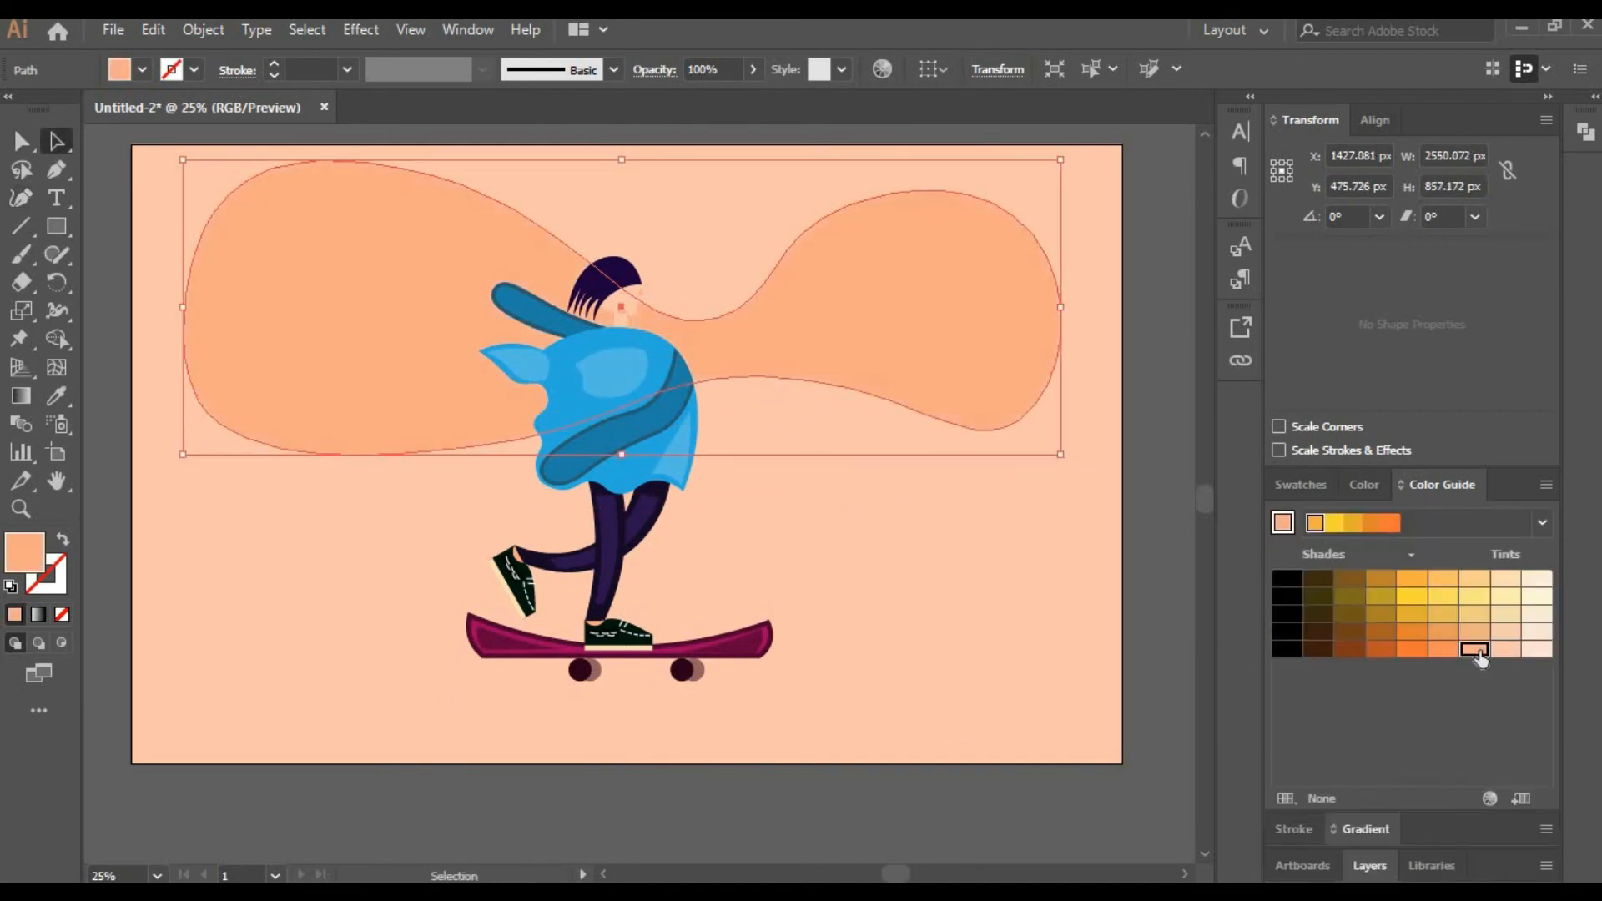
{"action": "left_click", "coordinate": [716, 67]}
{"action": "type", "text": "80"}
{"action": "key", "text": "Return"}
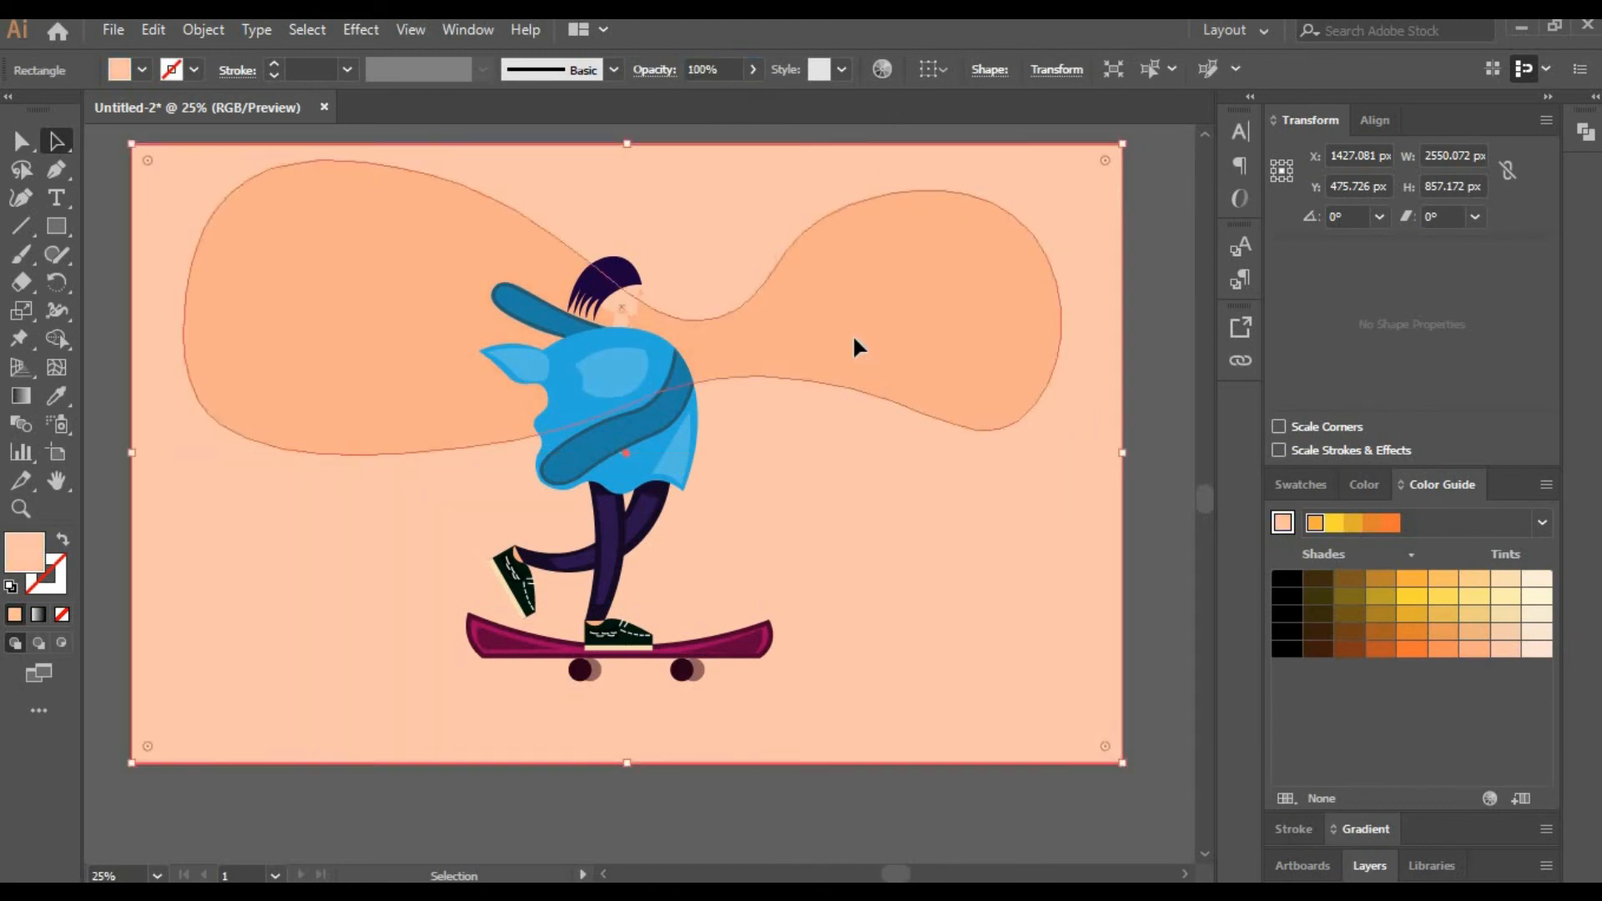
Shift the organic shape slightly down and refine the curves of its left lobe, lower edge and lower right end.
{"action": "mouse_move", "coordinate": [826, 328]}
{"action": "left_mouse_down"}
{"action": "mouse_move", "coordinate": [868, 350]}
{"action": "mouse_move", "coordinate": [826, 347]}
{"action": "left_mouse_up"}
{"action": "left_click", "coordinate": [21, 198]}
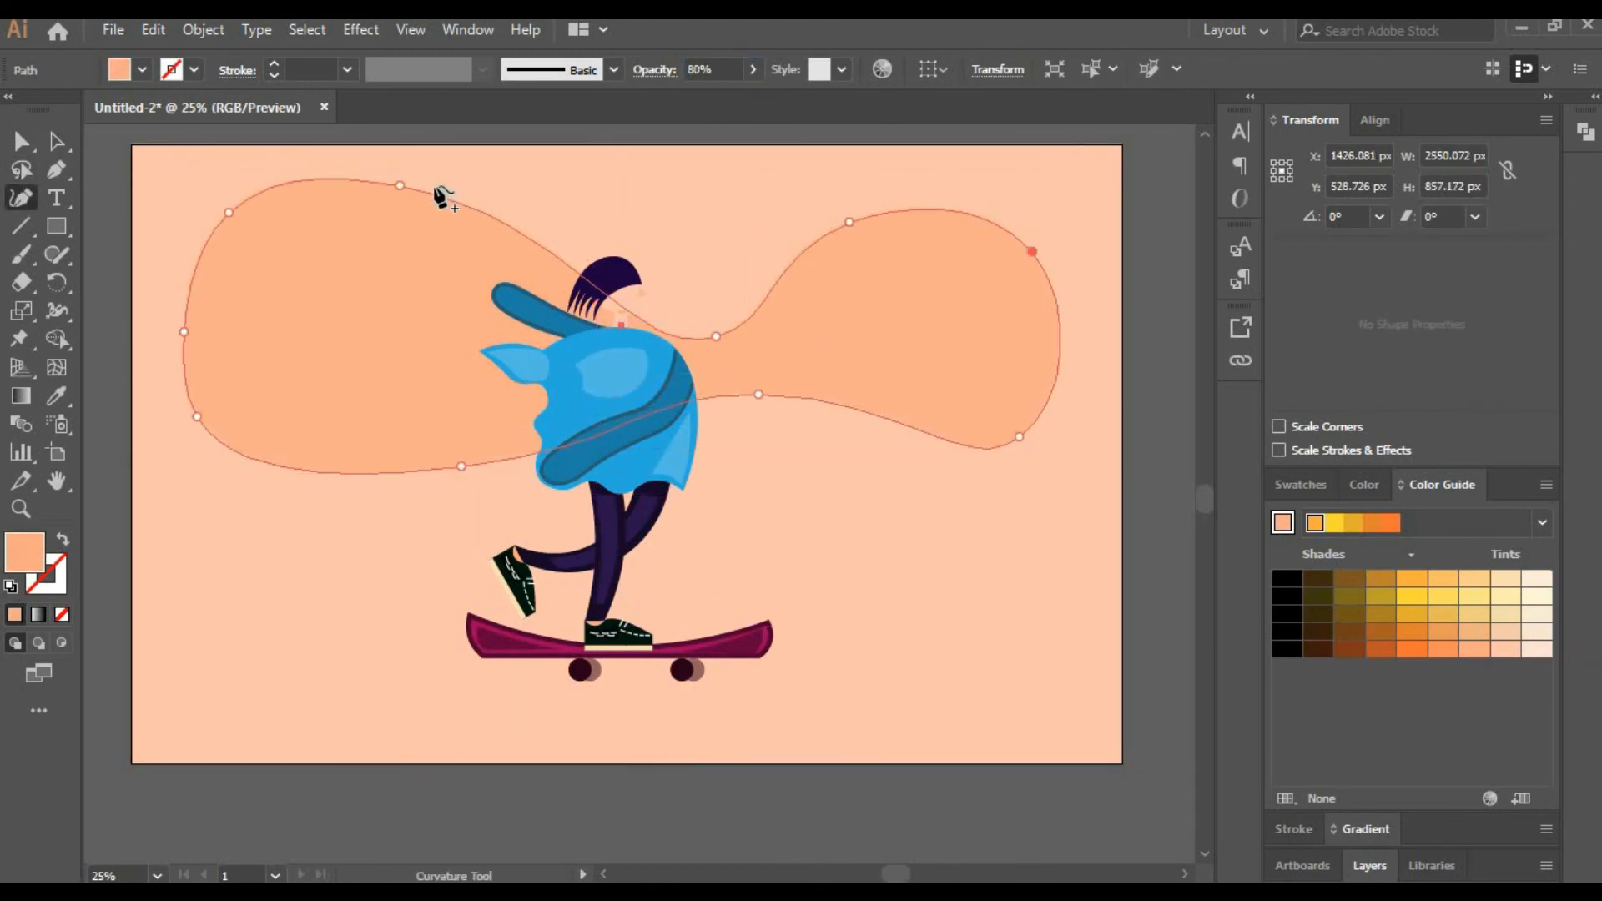
{"action": "left_click_drag", "start_coordinate": [434, 194], "coordinate": [408, 211]}
{"action": "left_click_drag", "start_coordinate": [230, 203], "coordinate": [237, 195]}
{"action": "left_click_drag", "start_coordinate": [184, 332], "coordinate": [175, 297]}
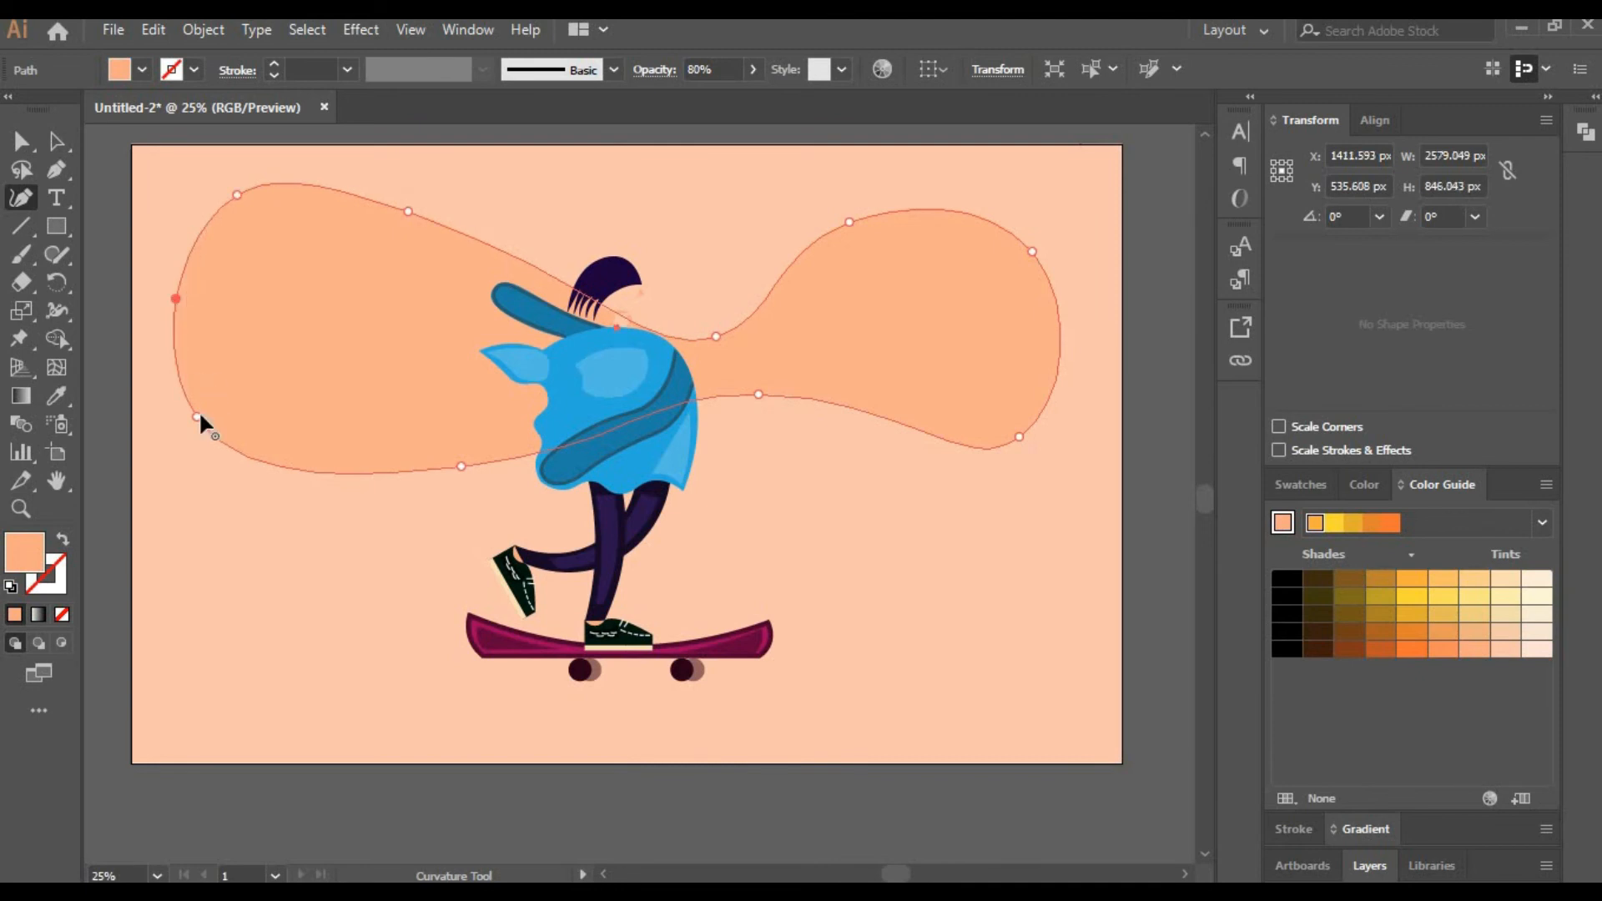
{"action": "left_click_drag", "start_coordinate": [197, 416], "coordinate": [184, 371]}
{"action": "left_click_drag", "start_coordinate": [461, 466], "coordinate": [434, 453]}
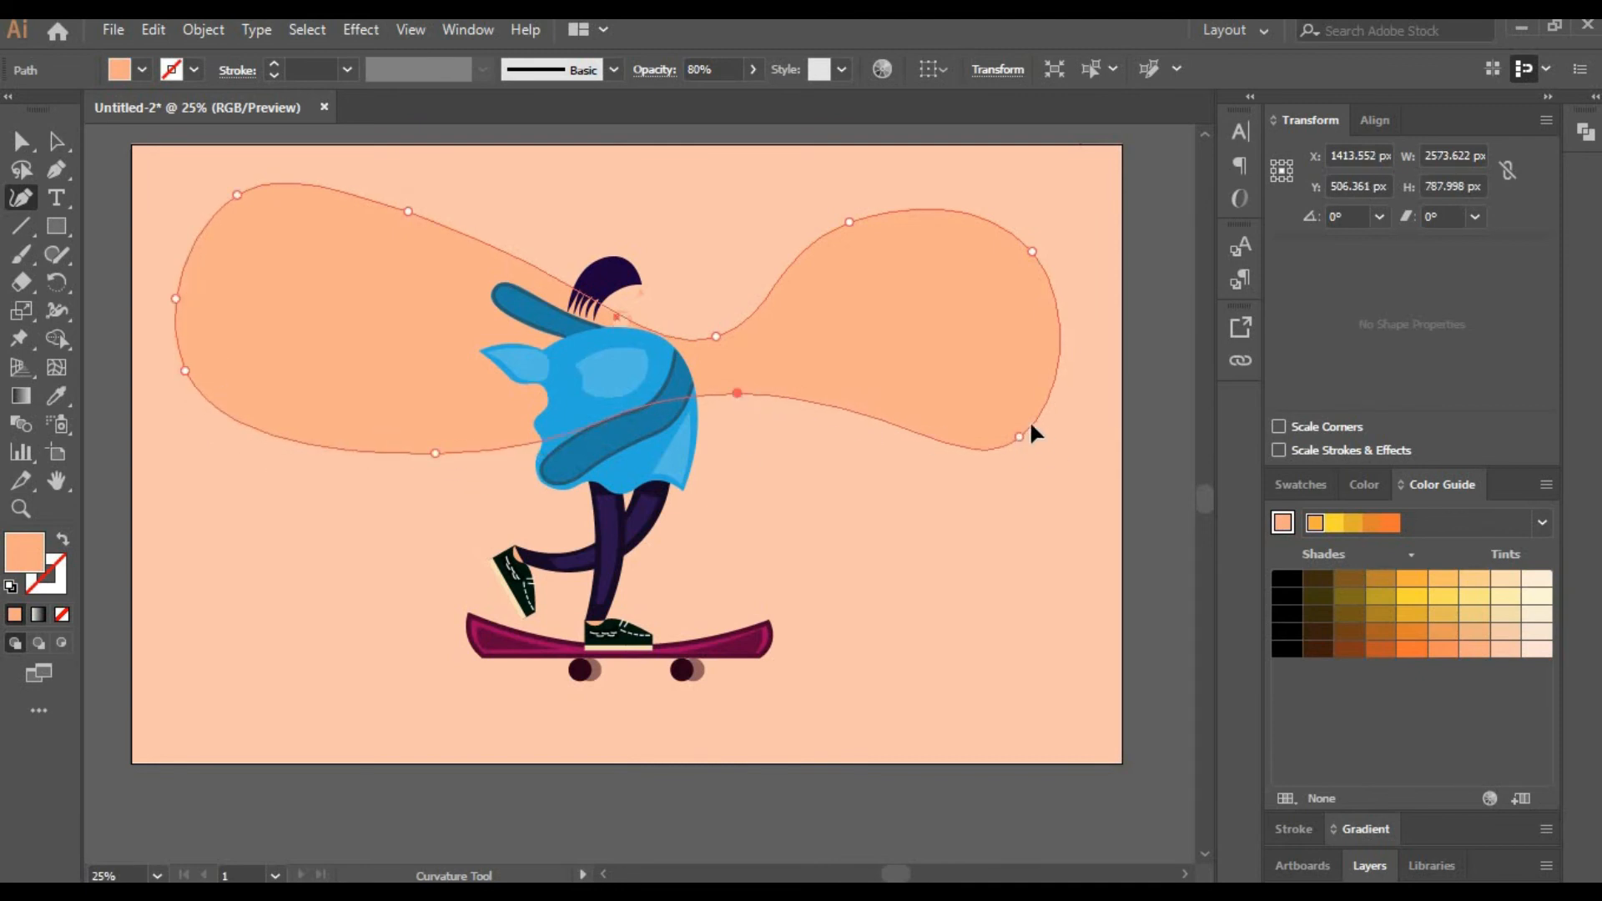
{"action": "left_click_drag", "start_coordinate": [1018, 436], "coordinate": [1037, 422]}
Nudge the organic shape up and to the left, and lock the Background layer.
{"action": "left_click", "coordinate": [57, 142]}
{"action": "left_click", "coordinate": [247, 498]}
{"action": "left_click_drag", "start_coordinate": [349, 395], "coordinate": [337, 389]}
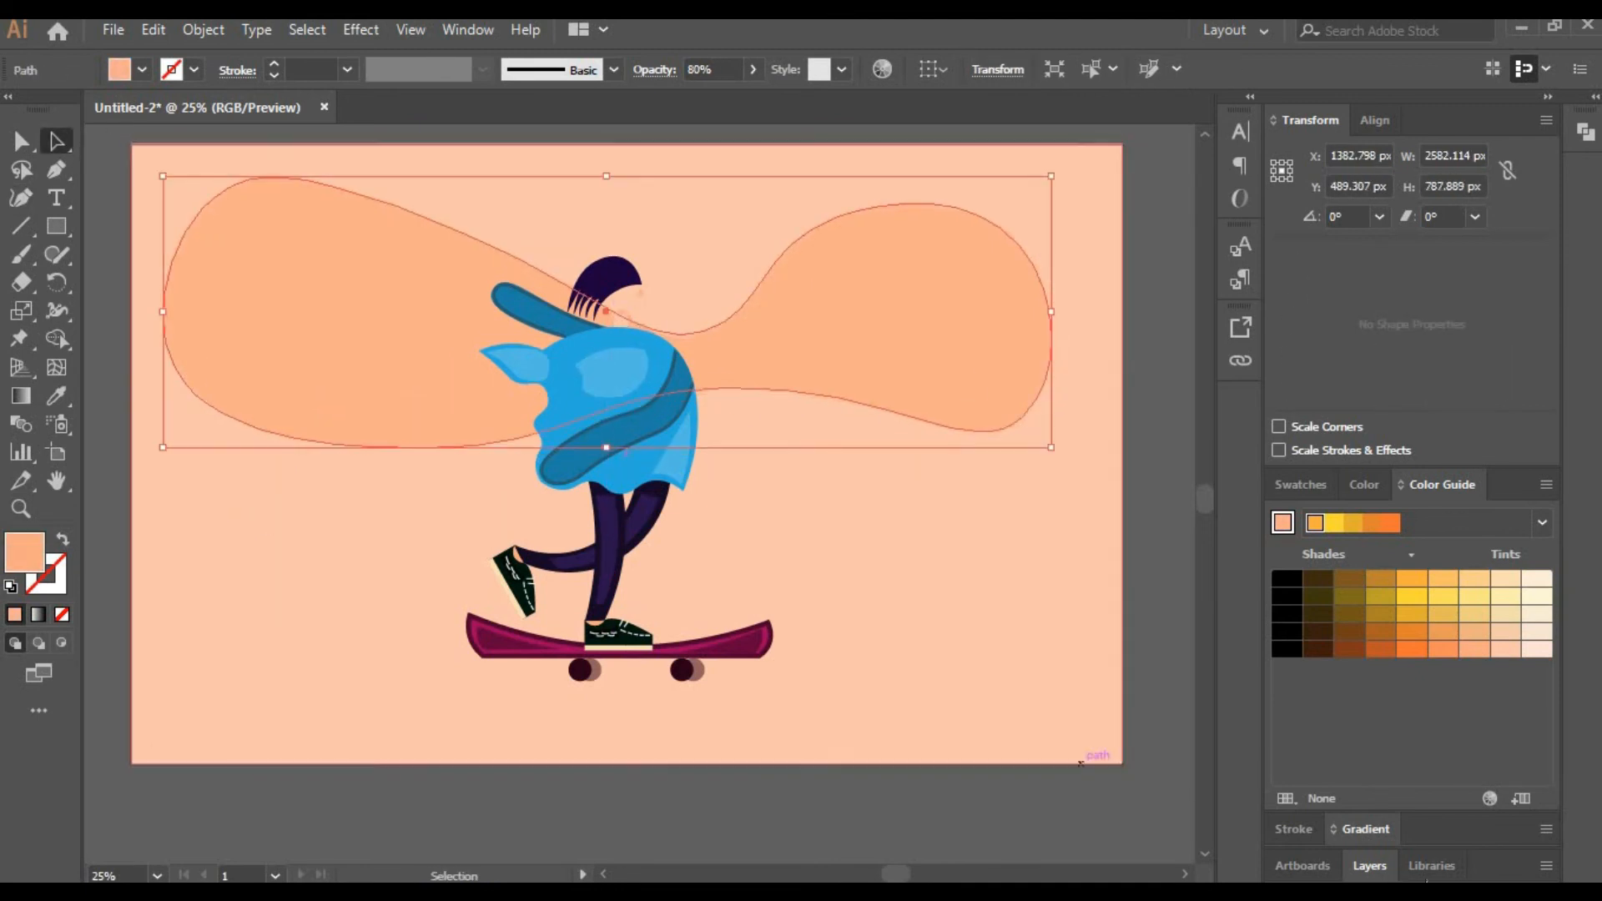
{"action": "left_click", "coordinate": [1369, 865]}
{"action": "left_click", "coordinate": [940, 604]}
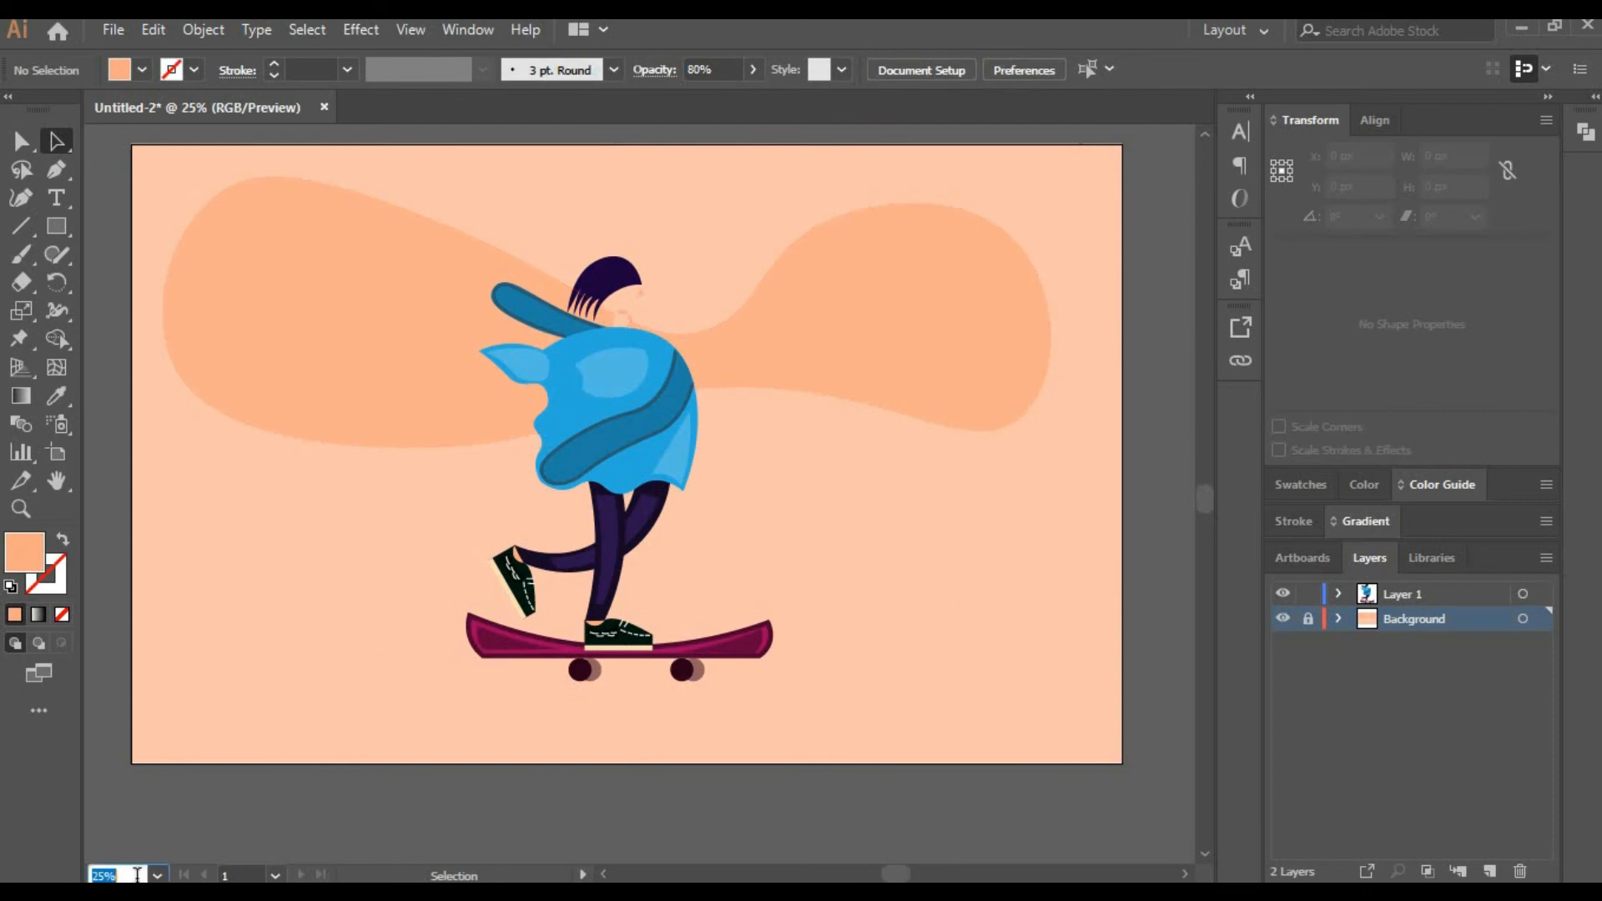
Draw a thin horizontal ellipse about 595 × 17 px left of the character on Layer 1 and fill it with near-white.
{"action": "type", "text": "100"}
{"action": "key", "text": "Return"}
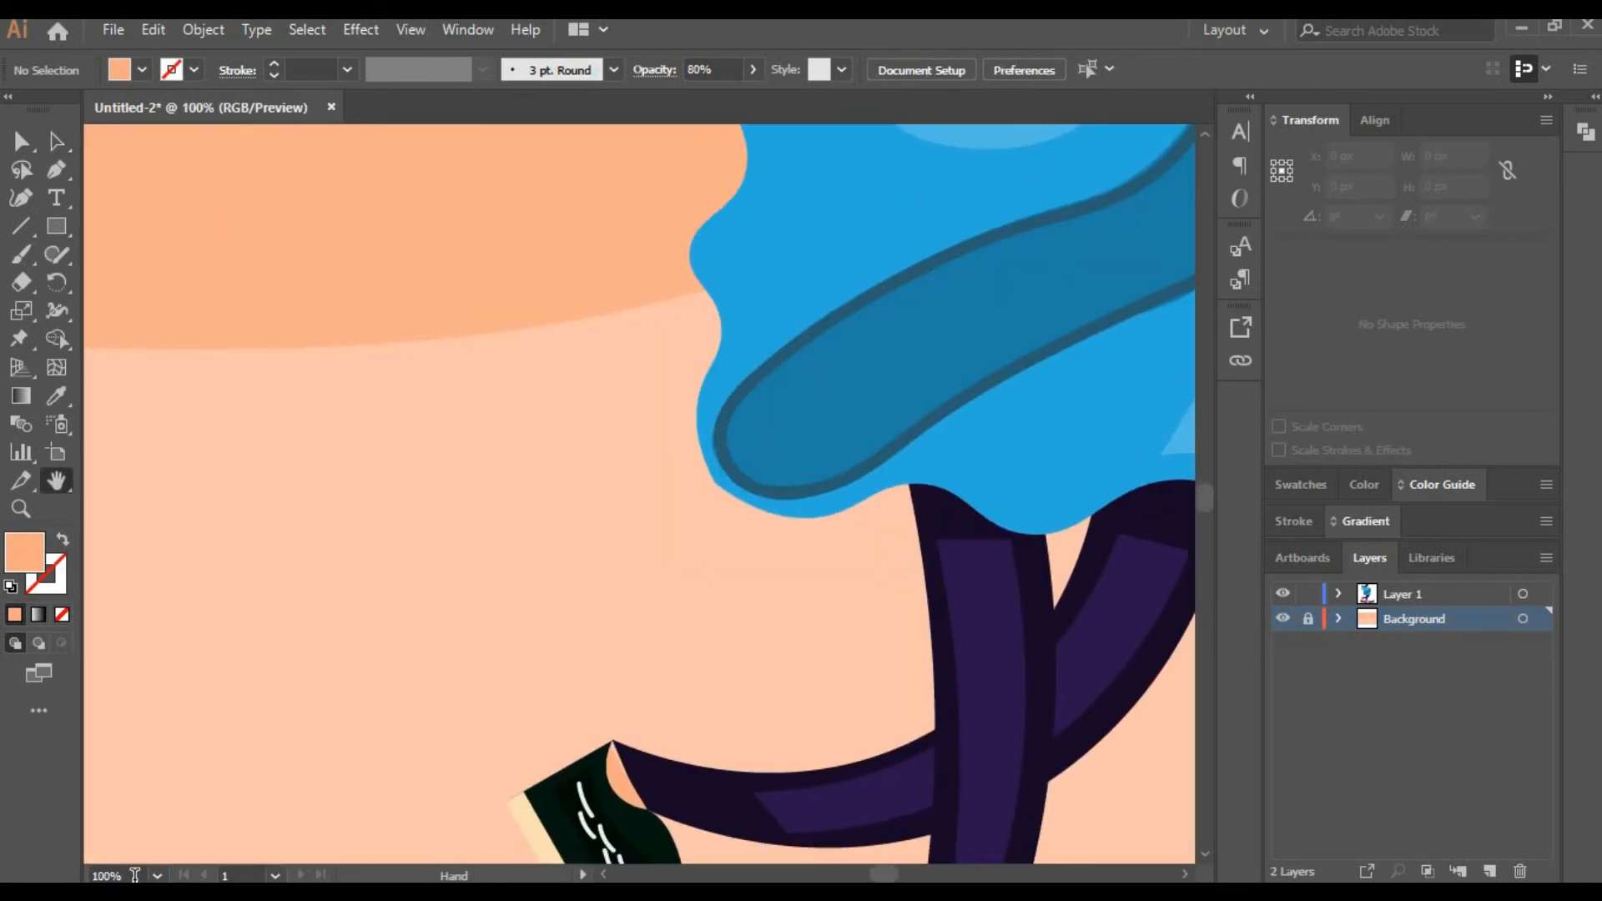
{"action": "type", "text": "50"}
{"action": "key", "text": "Return"}
{"action": "key", "text": "l"}
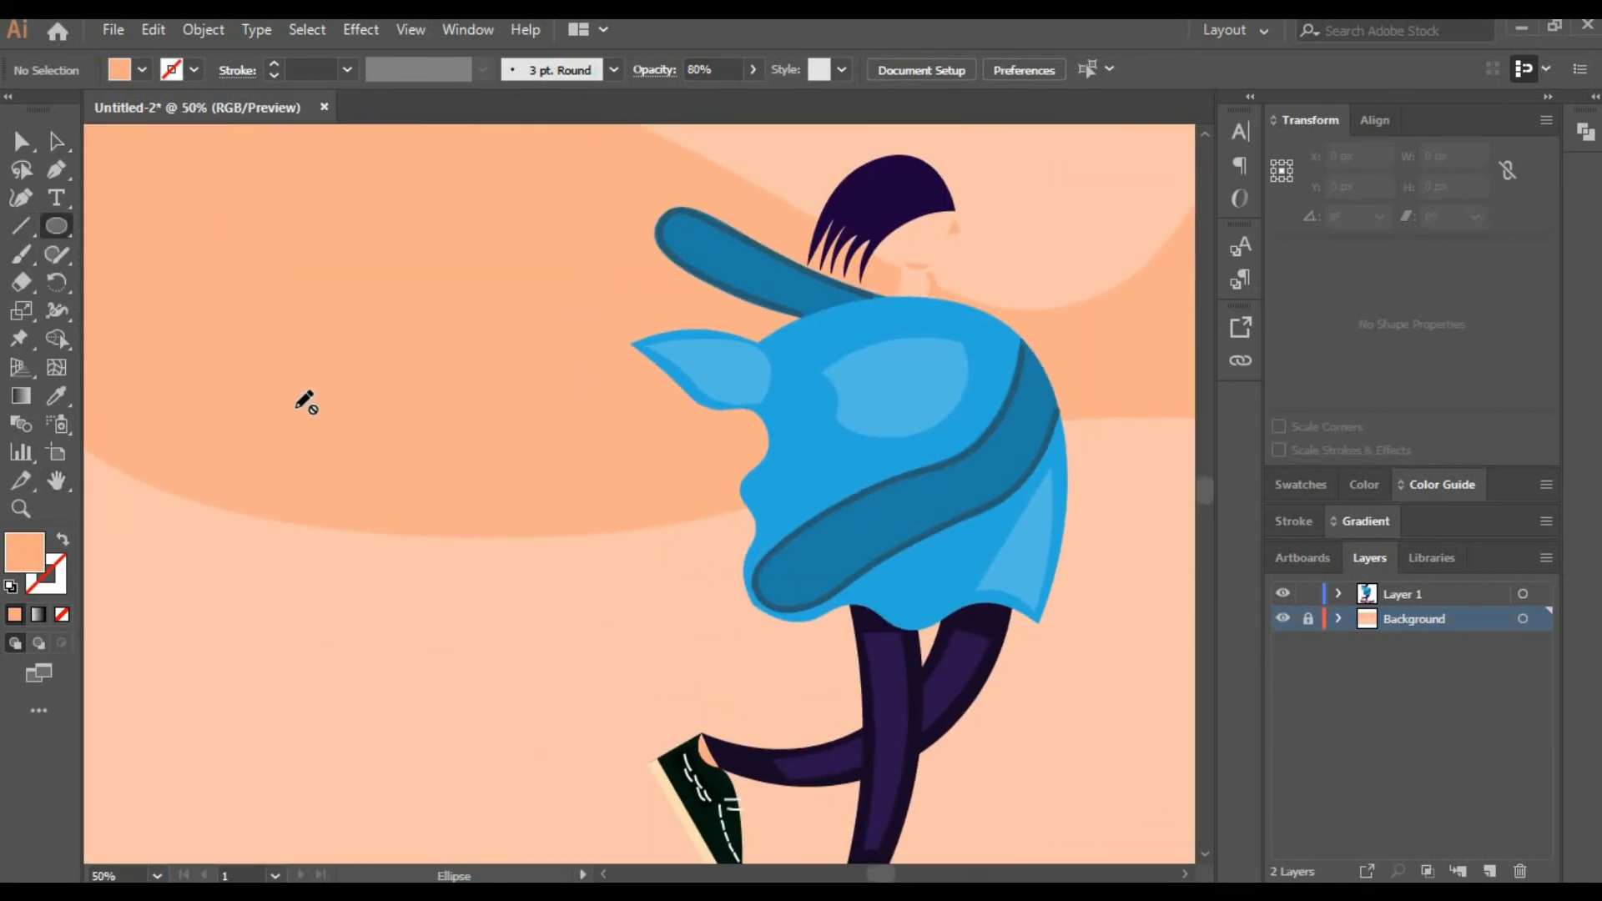
{"action": "left_click", "coordinate": [1401, 593]}
{"action": "left_click_drag", "start_coordinate": [250, 398], "coordinate": [661, 408]}
{"action": "left_click", "coordinate": [1423, 489]}
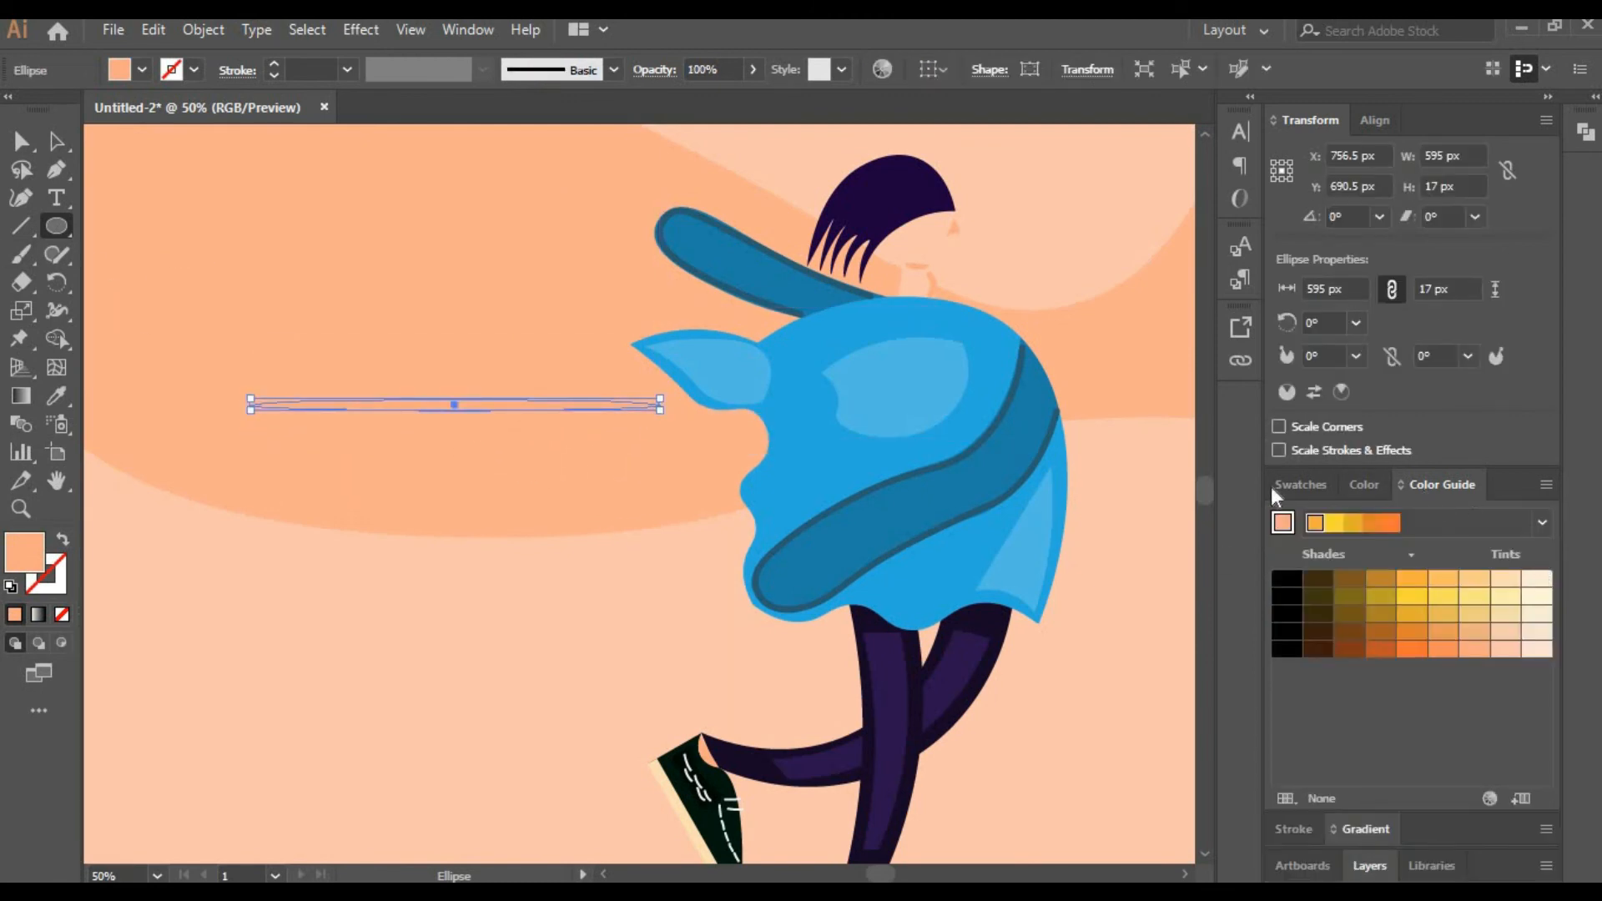
{"action": "left_click", "coordinate": [1297, 485]}
{"action": "left_click", "coordinate": [1460, 625]}
{"action": "key", "text": "a"}
{"action": "left_click", "coordinate": [432, 417]}
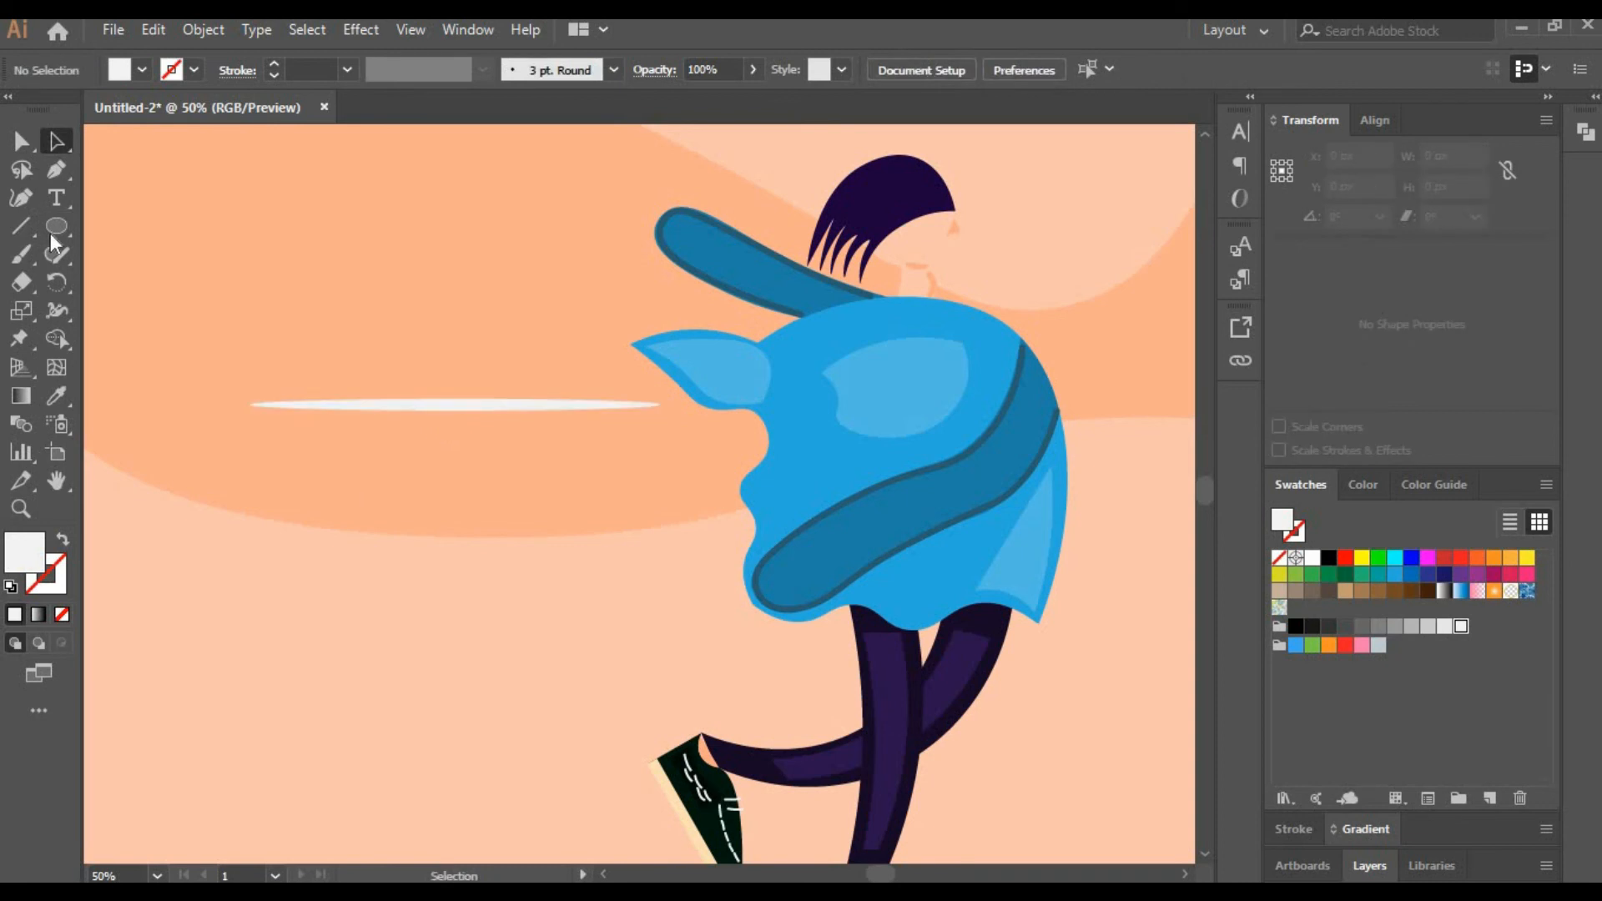
Draw a shorter thin streak and one about 576 × 17 px below the first, and lower the last by 17 px.
{"action": "left_click_drag", "start_coordinate": [418, 474], "coordinate": [672, 485]}
{"action": "left_click_drag", "start_coordinate": [215, 513], "coordinate": [613, 524]}
{"action": "key", "text": "a"}
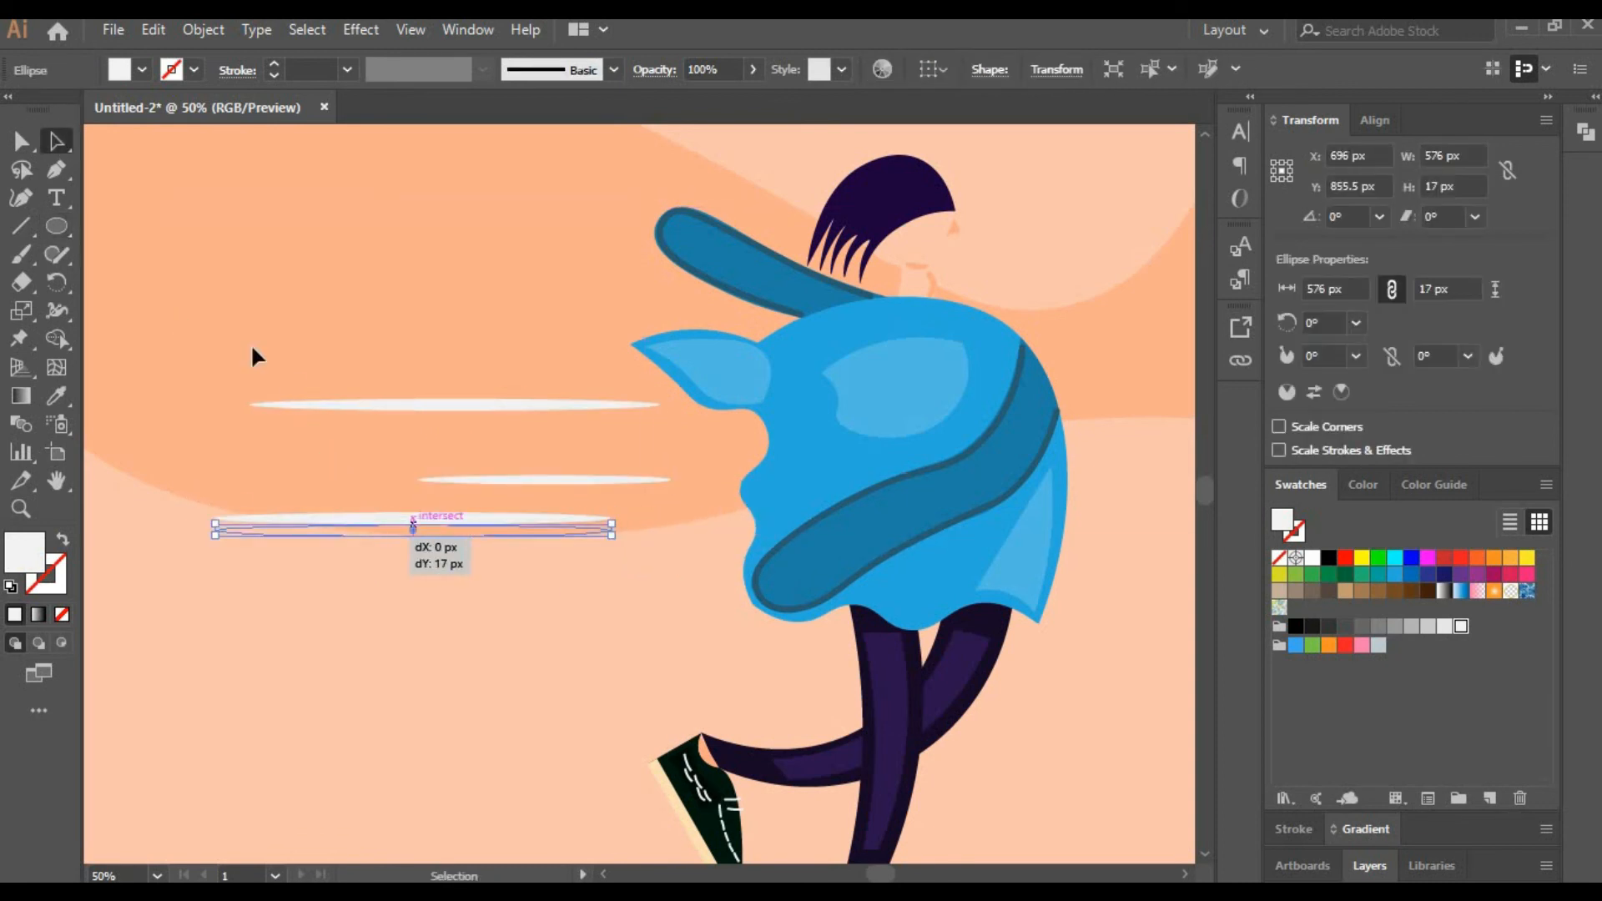
Duplicate the three white streaks and place the copies on the right side of the character.
{"action": "left_click_drag", "start_coordinate": [231, 328], "coordinate": [423, 604]}
{"action": "left_click", "coordinate": [488, 481], "text": "ctrl+shift"}
{"action": "key", "text": "ctrl+c"}
{"action": "key", "text": "ctrl+v"}
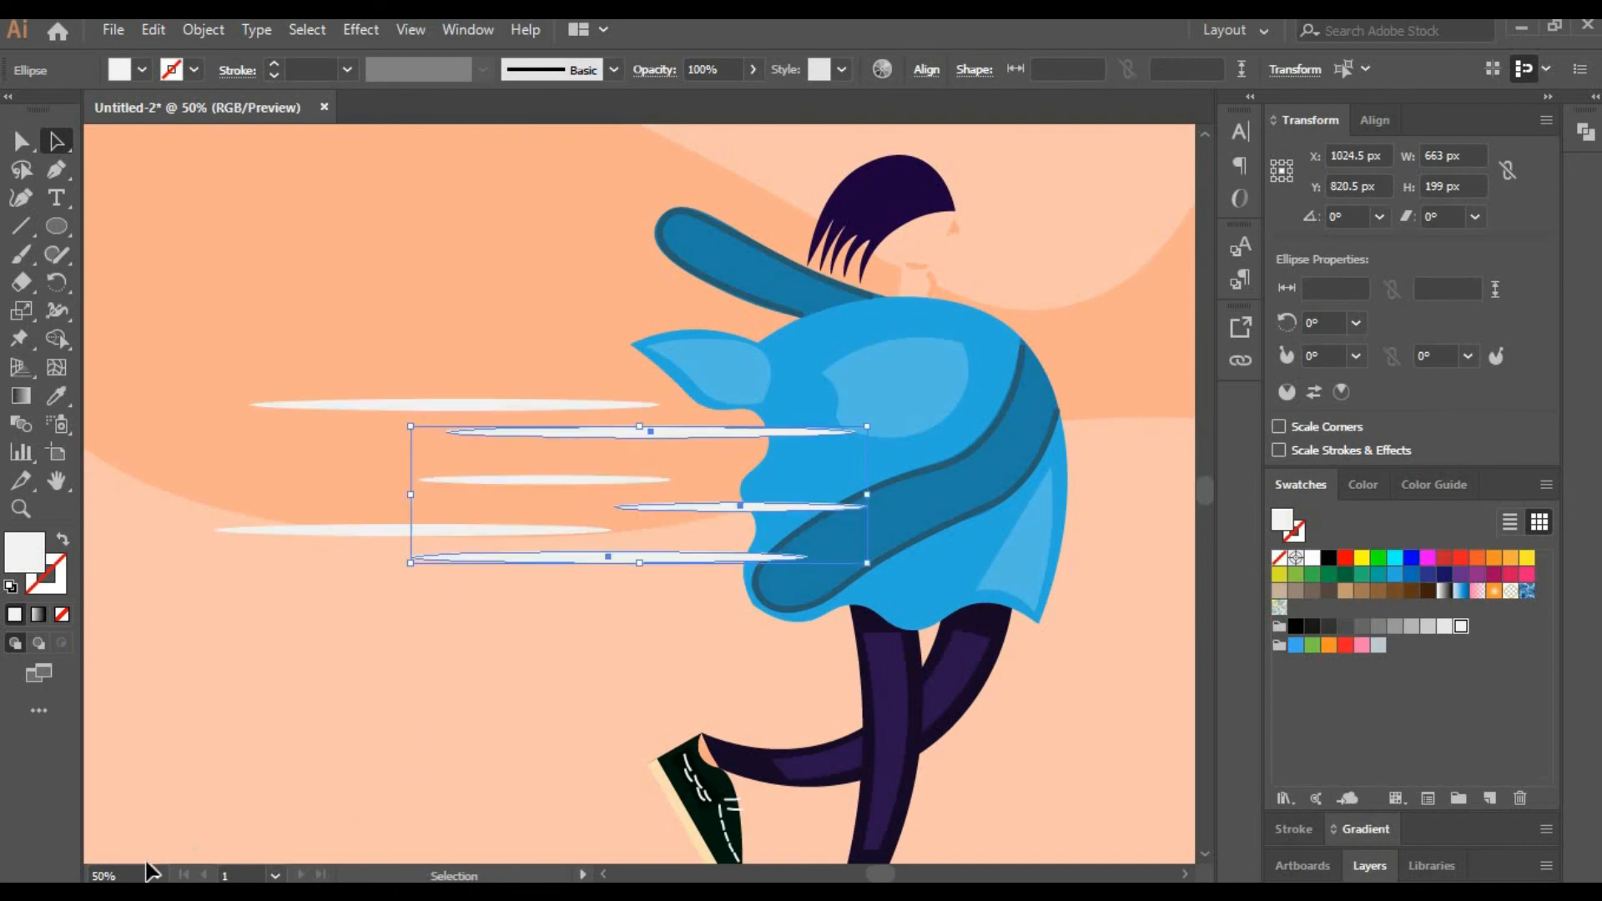
{"action": "type", "text": "25"}
{"action": "key", "text": "Return"}
{"action": "left_click_drag", "start_coordinate": [677, 497], "coordinate": [1041, 482]}
{"action": "left_click", "coordinate": [943, 568]}
{"action": "key", "text": "h"}
{"action": "left_click_drag", "start_coordinate": [939, 568], "coordinate": [759, 538]}
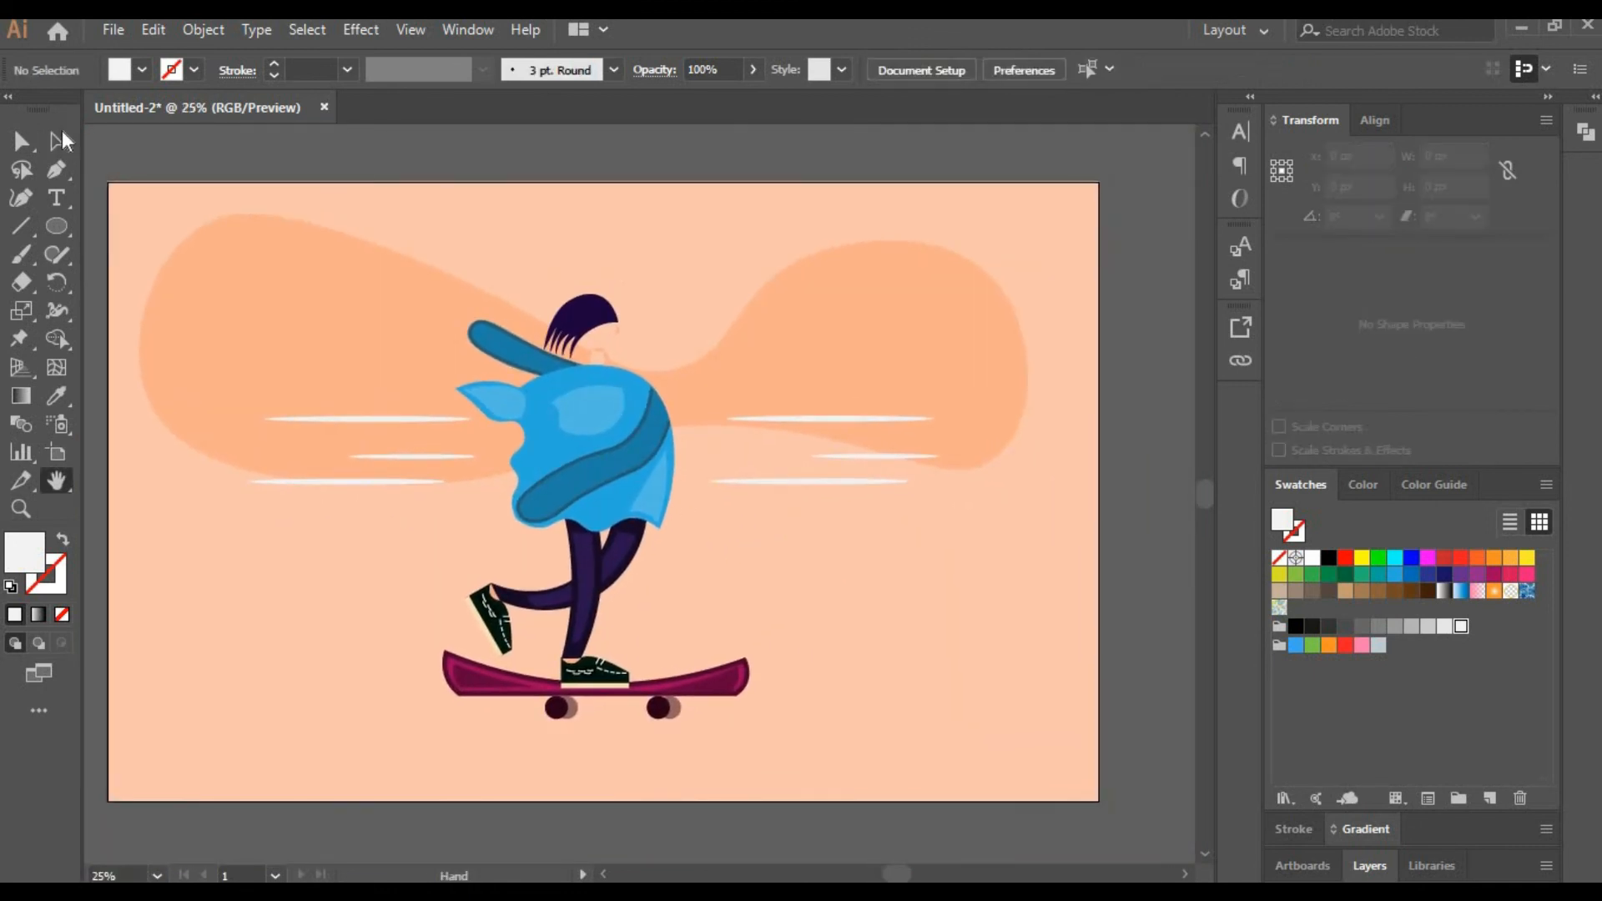
Draw an upright ellipse about 11 × 46 px between the skateboard wheels and apply the rear wheel's translucent dark fill to it.
{"action": "type", "text": "150"}
{"action": "key", "text": "Return"}
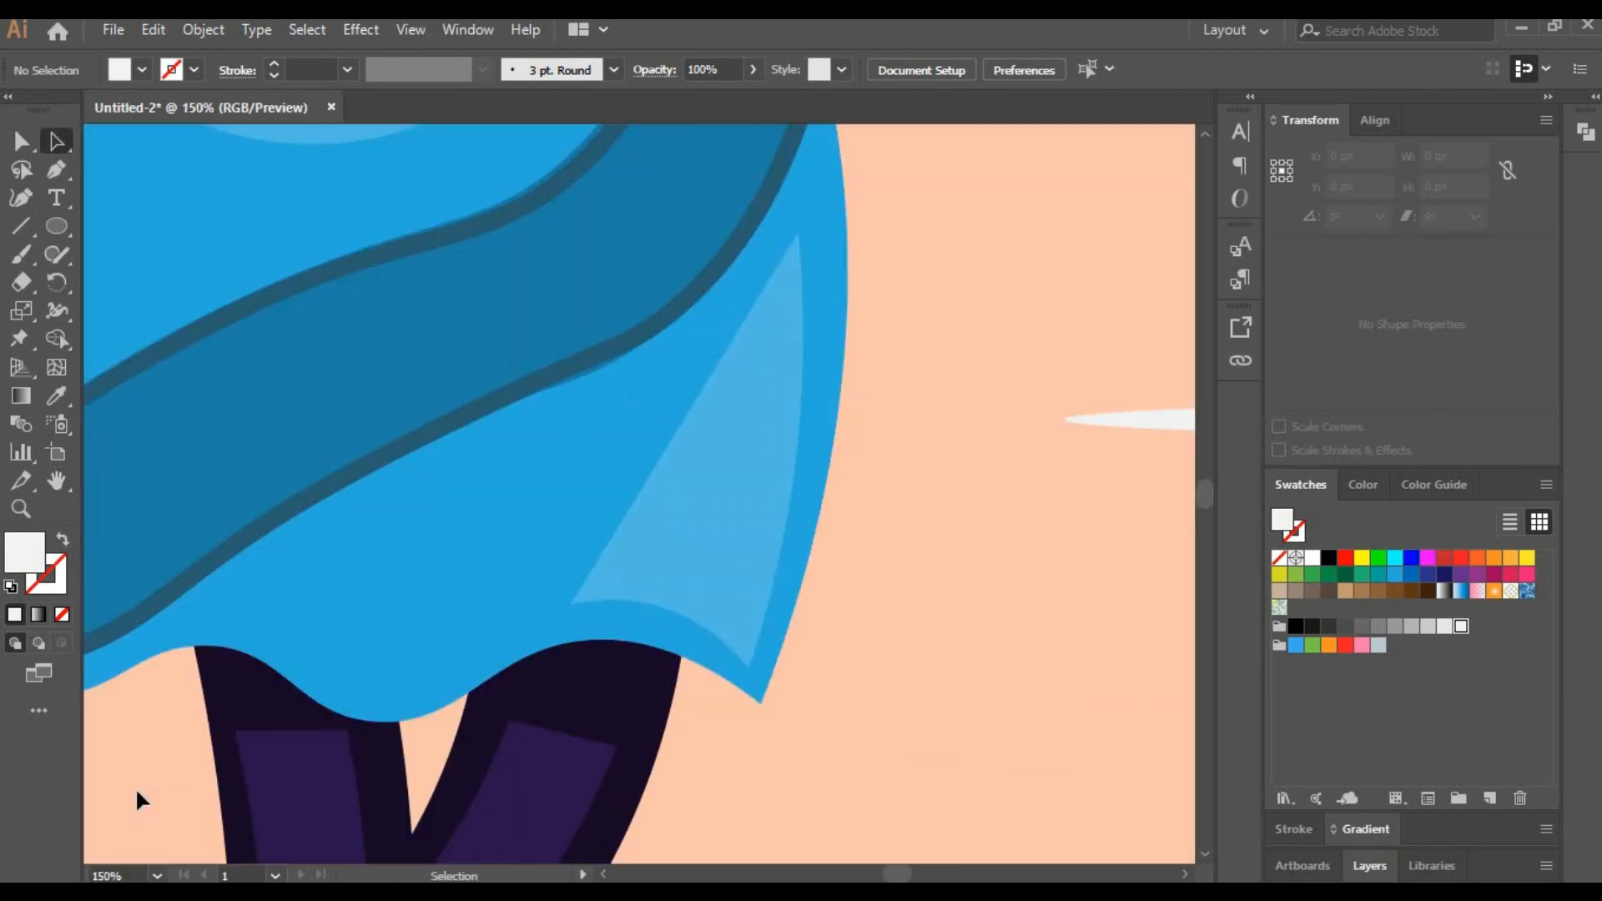
{"action": "key", "text": "space"}
{"action": "left_click_drag", "start_coordinate": [354, 784], "coordinate": [654, 165]}
{"action": "left_click_drag", "start_coordinate": [434, 667], "coordinate": [583, 309]}
{"action": "left_click_drag", "start_coordinate": [526, 719], "coordinate": [637, 422]}
{"action": "left_click_drag", "start_coordinate": [479, 576], "coordinate": [182, 543]}
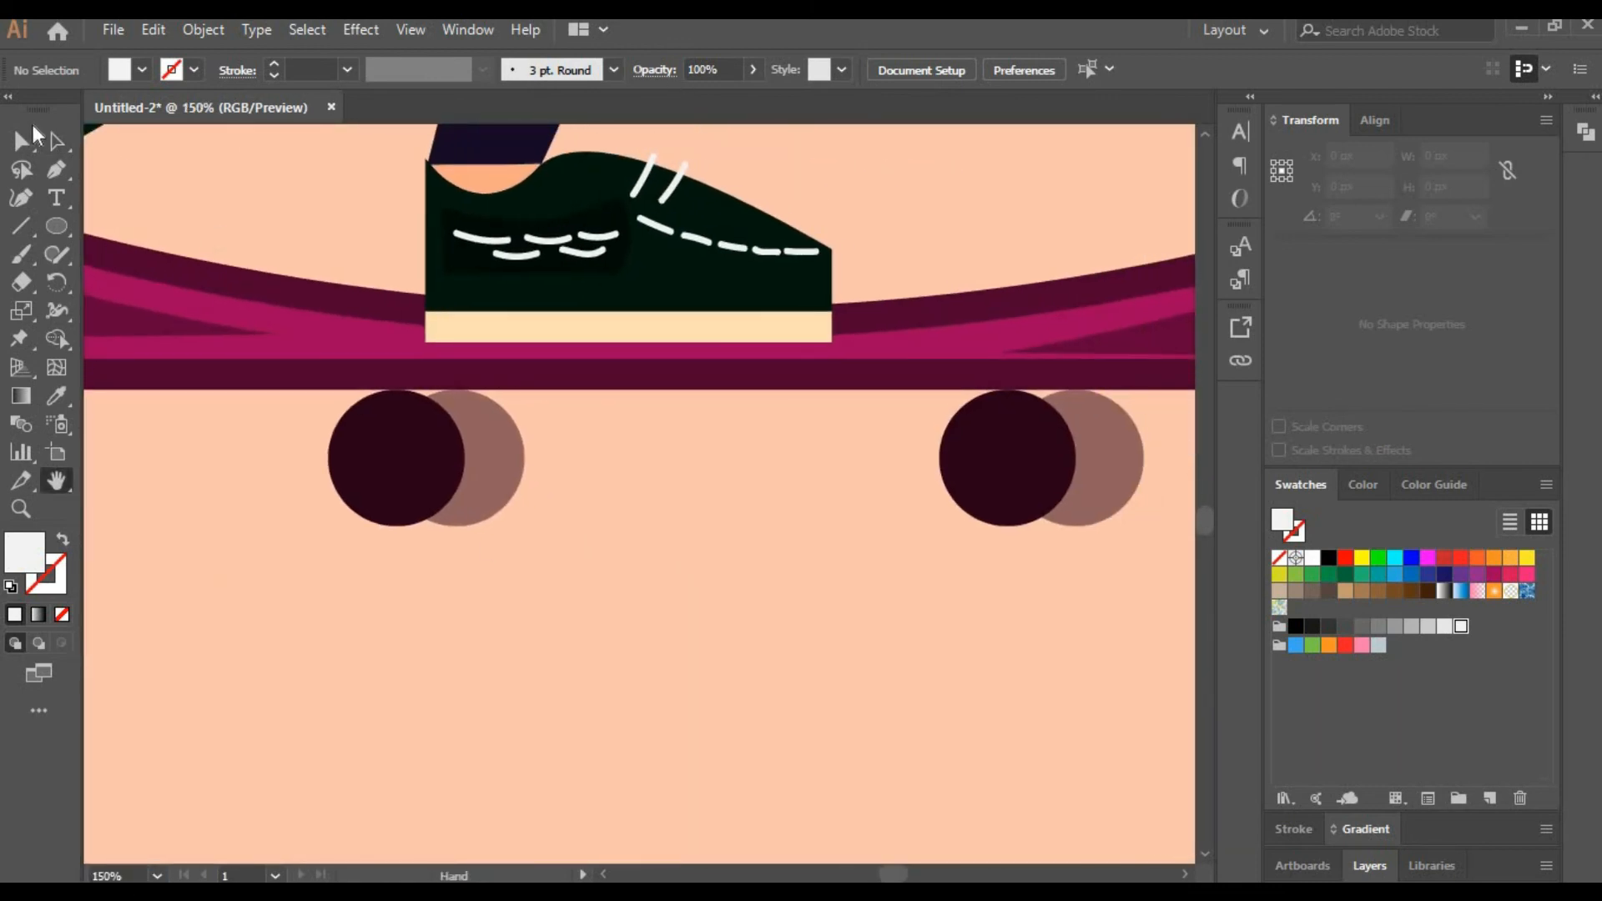
{"action": "left_click", "coordinate": [57, 226]}
{"action": "left_click_drag", "start_coordinate": [580, 423], "coordinate": [607, 519]}
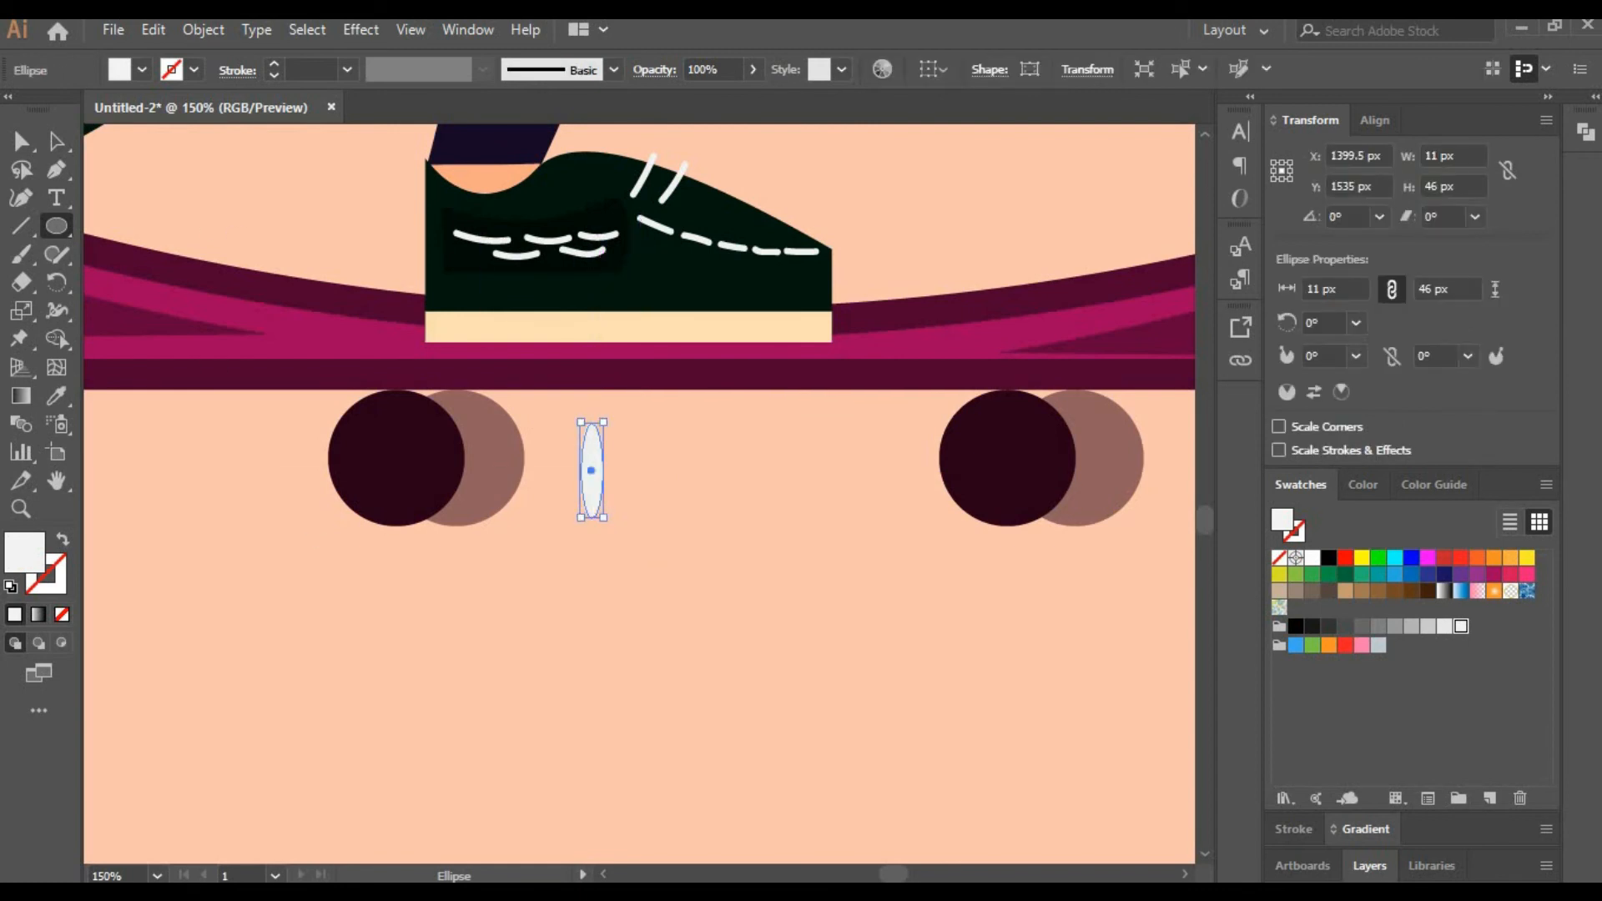
{"action": "key", "text": "i"}
{"action": "left_click", "coordinate": [504, 475]}
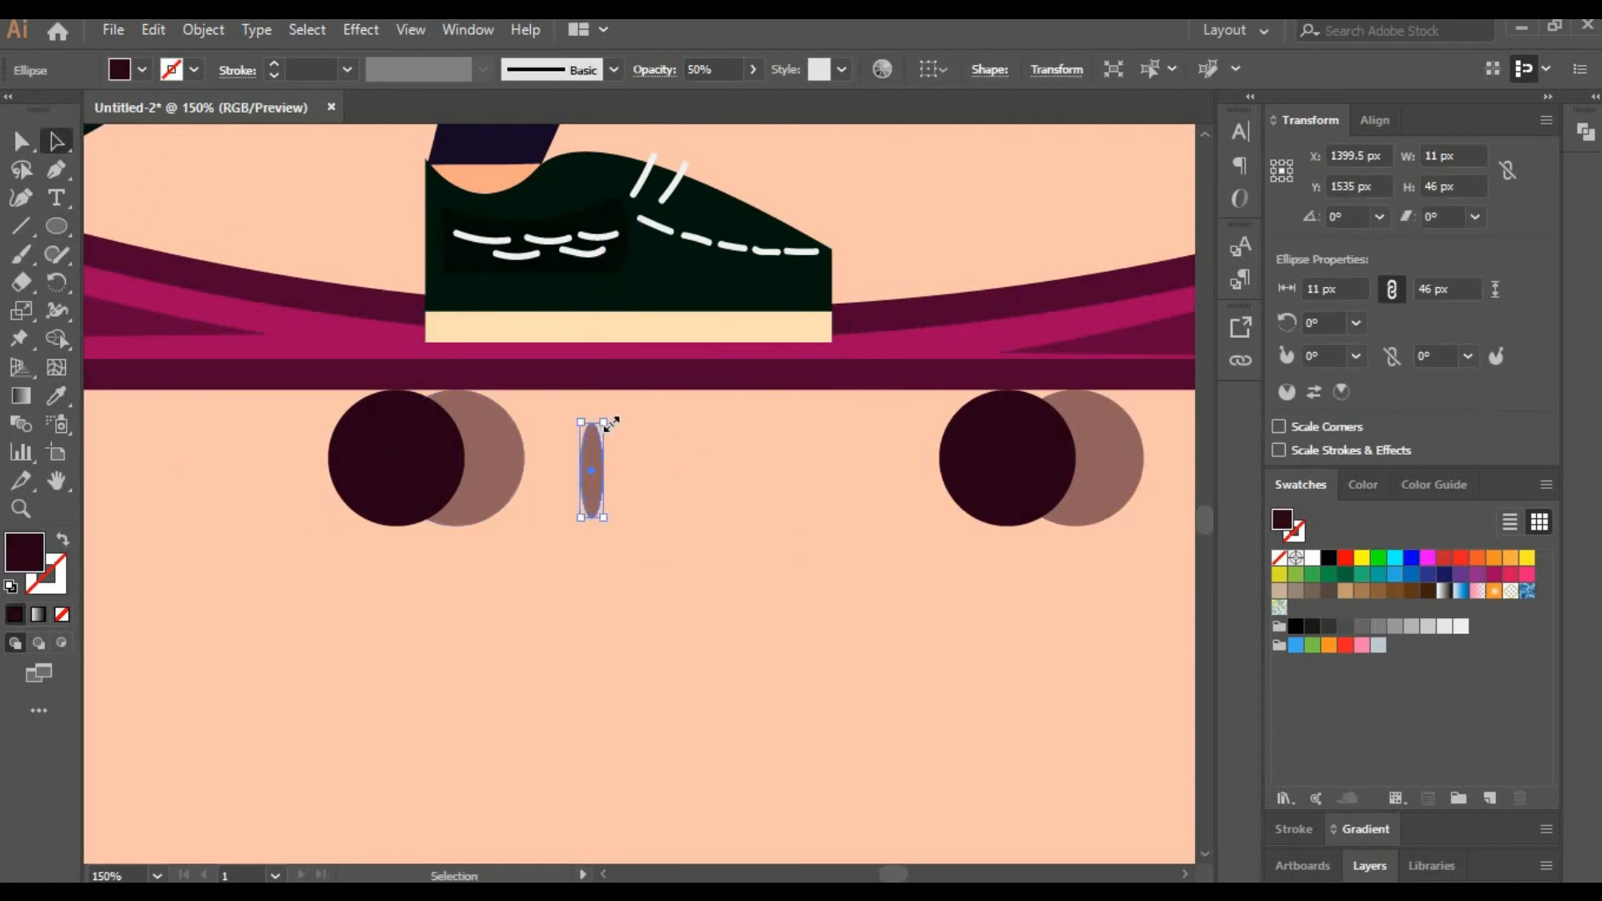
Shrink the small ellipse to about 7 × 34 px and rotate it to about 41°.
{"action": "type", "text": "200"}
{"action": "key", "text": "Return"}
{"action": "left_click_drag", "start_coordinate": [673, 429], "coordinate": [615, 415]}
{"action": "left_click_drag", "start_coordinate": [686, 532], "coordinate": [671, 486]}
{"action": "left_click", "coordinate": [613, 502]}
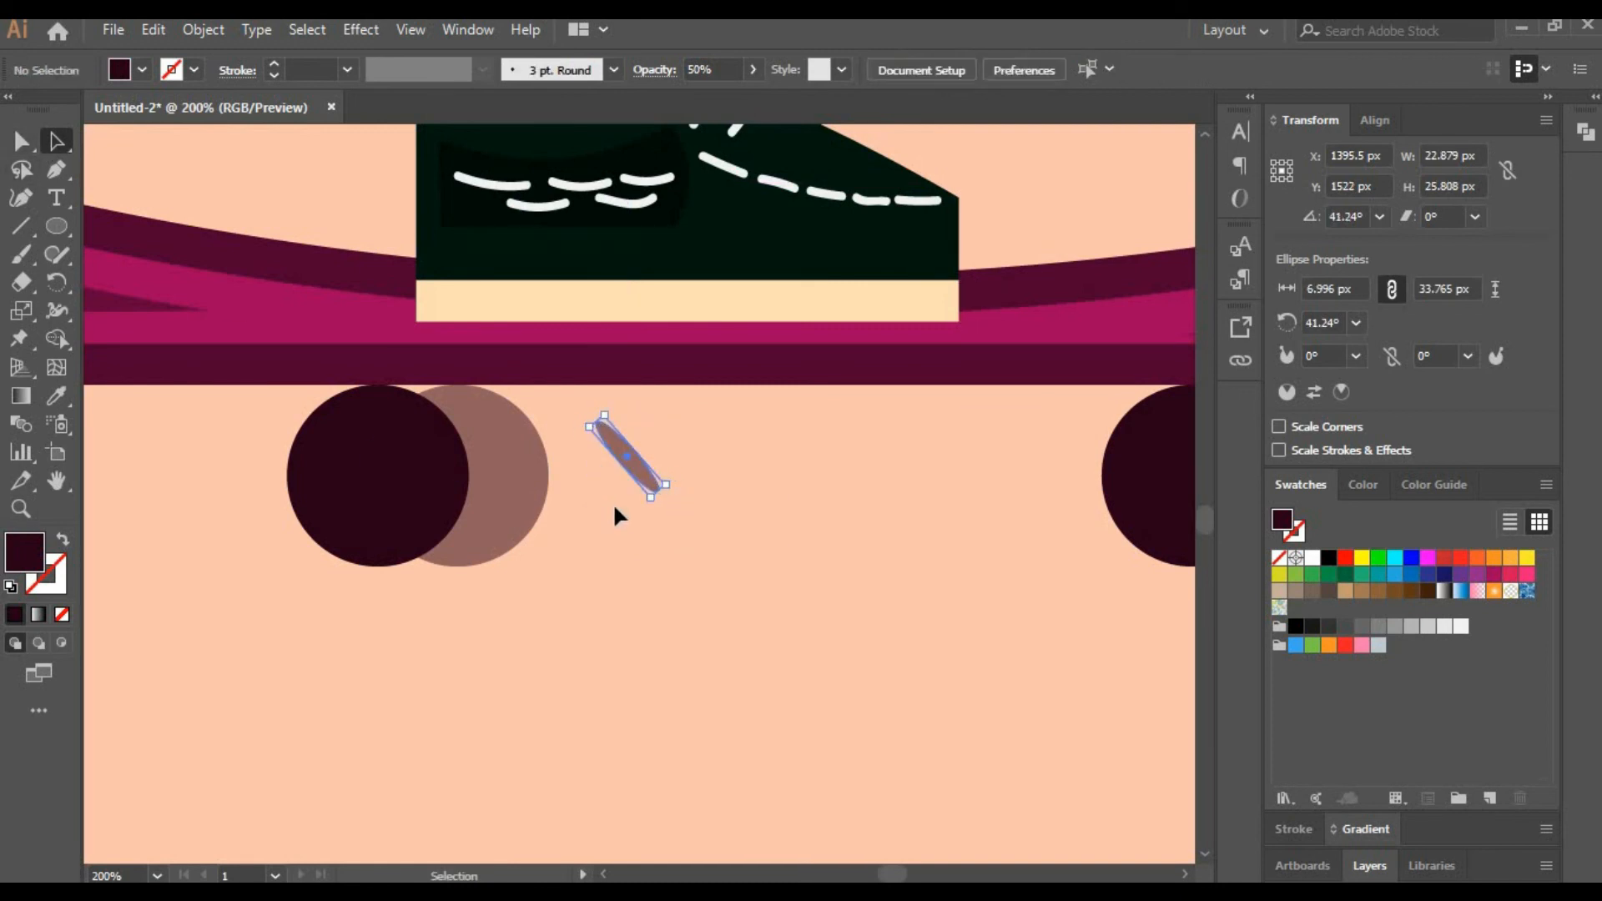
Duplicate the tilted ellipse, rotate the copy to about 56° and place it just right of the original.
{"action": "type", "text": "250"}
{"action": "key", "text": "Return"}
{"action": "left_click", "coordinate": [594, 410]}
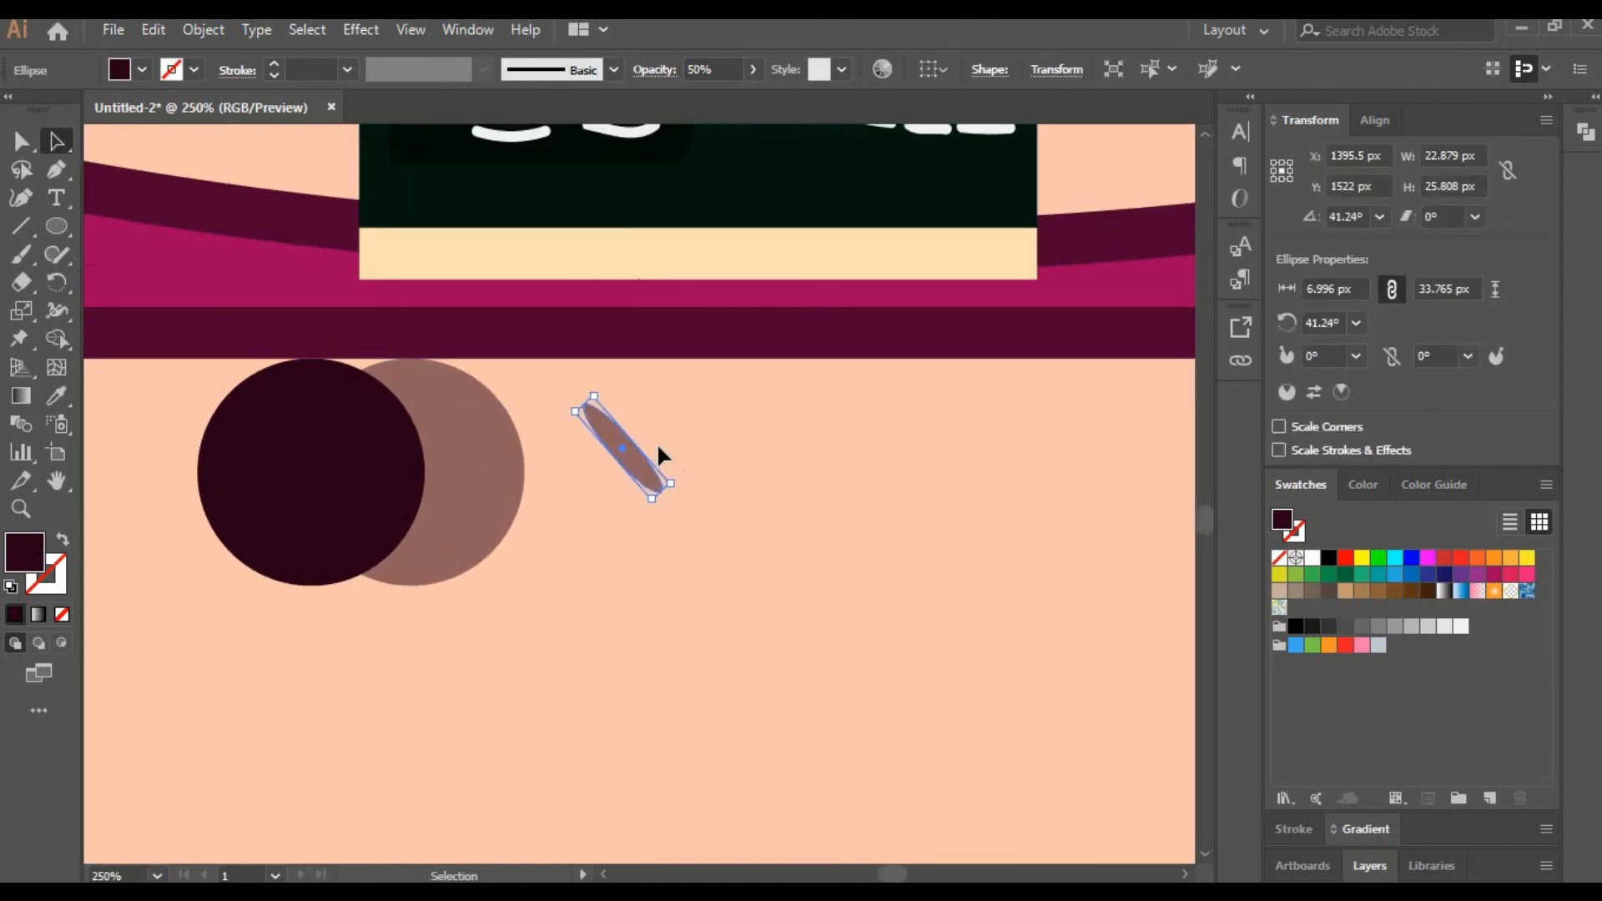
{"action": "left_click", "coordinate": [752, 526]}
{"action": "left_click_drag", "start_coordinate": [753, 526], "coordinate": [520, 524]}
{"action": "left_click", "coordinate": [398, 486]}
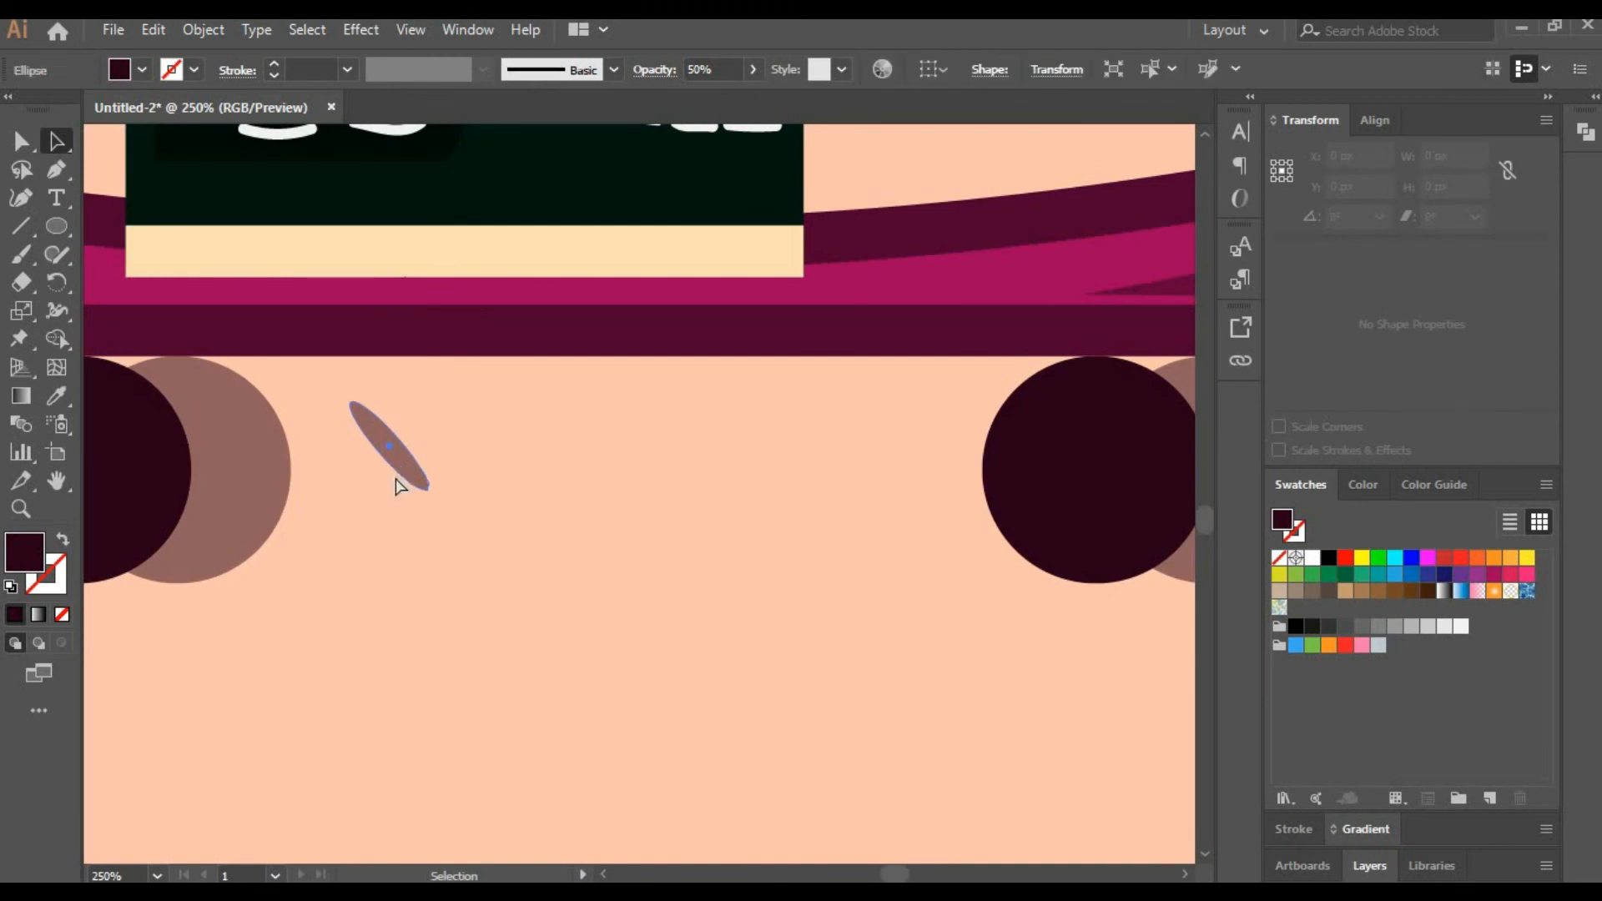
{"action": "key", "text": "ctrl+c"}
{"action": "key", "text": "ctrl+v"}
{"action": "type", "text": "30"}
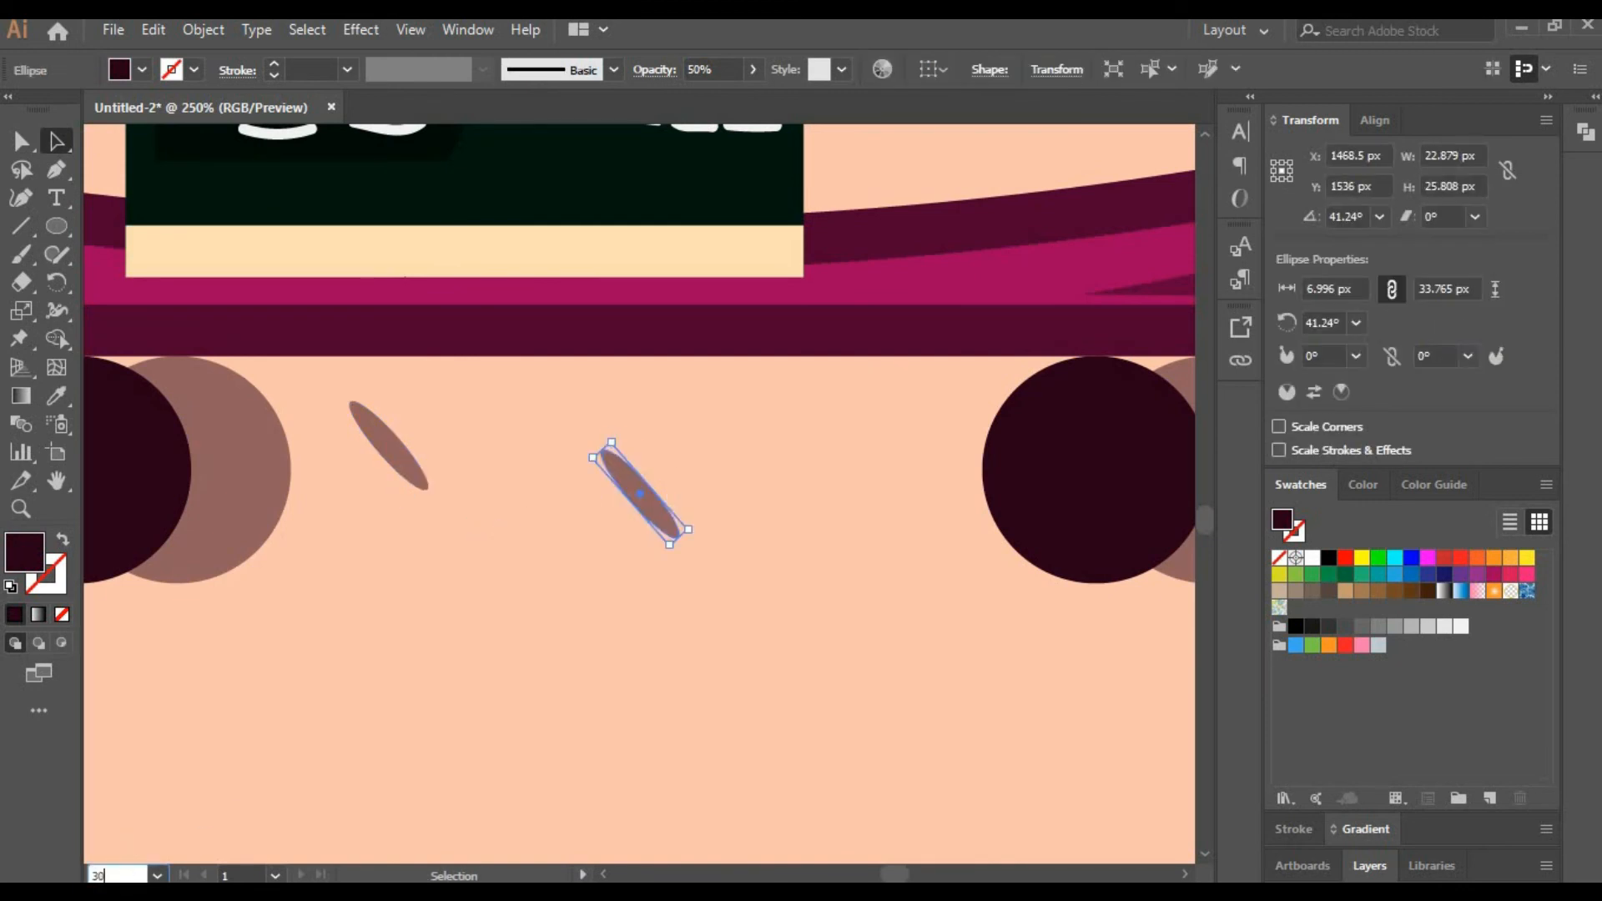
{"action": "type", "text": "0"}
{"action": "key", "text": "Return"}
{"action": "left_click_drag", "start_coordinate": [608, 428], "coordinate": [592, 437]}
{"action": "left_click_drag", "start_coordinate": [629, 493], "coordinate": [455, 480]}
Duplicate the second ellipse, place the copy beneath it and resize it to about 8 × 24 px.
{"action": "key", "text": "ctrl+c"}
{"action": "key", "text": "ctrl+v"}
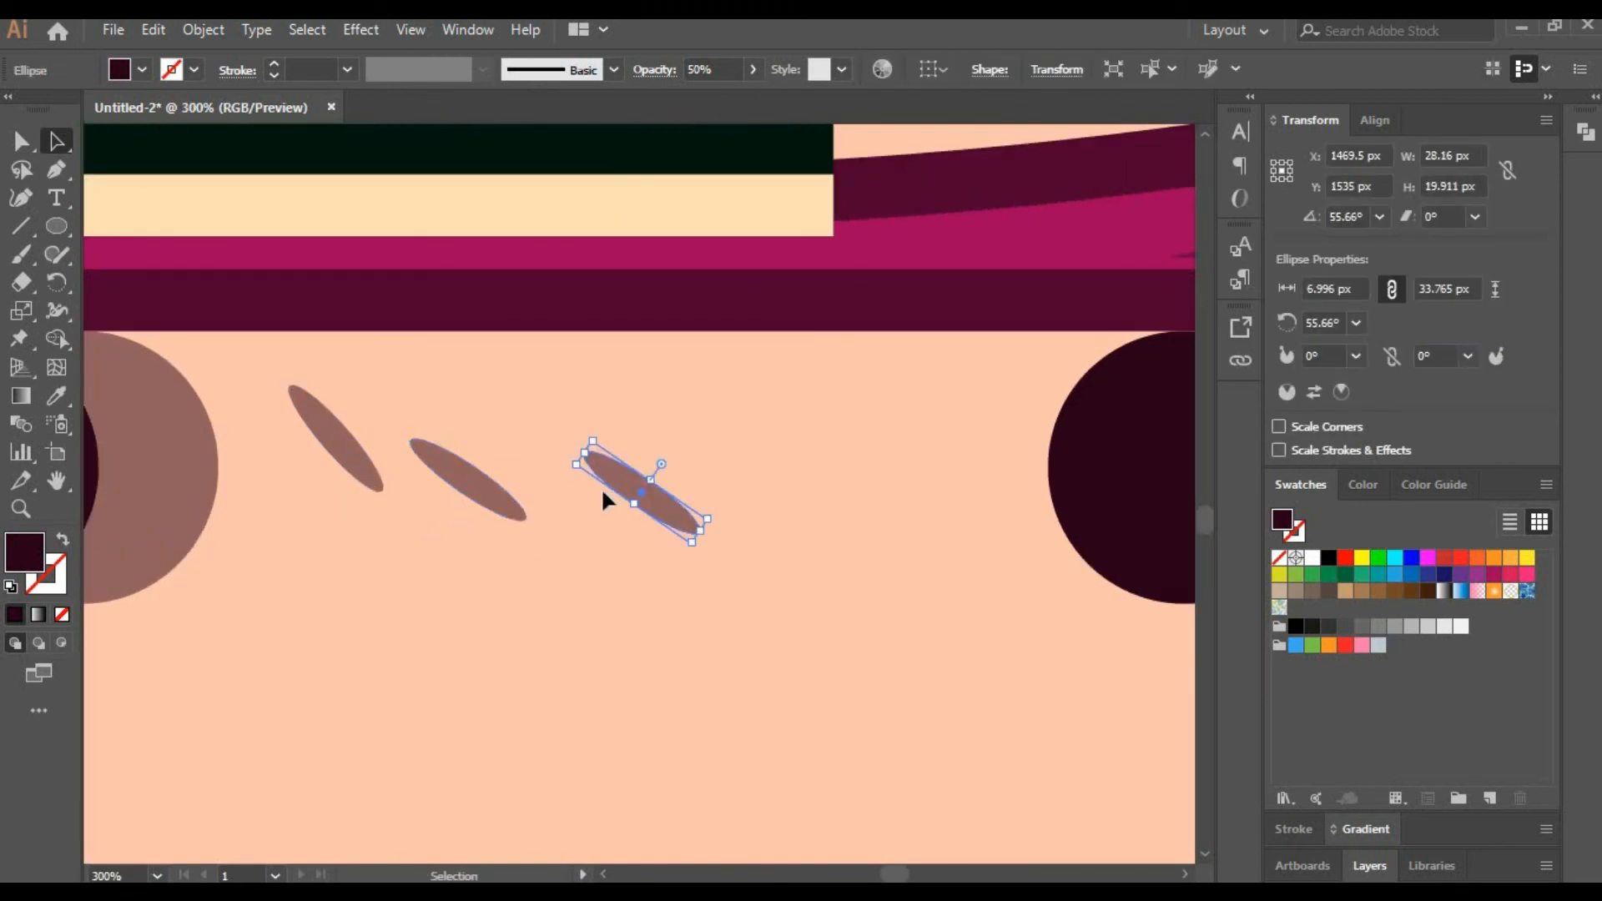
{"action": "left_click_drag", "start_coordinate": [662, 500], "coordinate": [451, 560]}
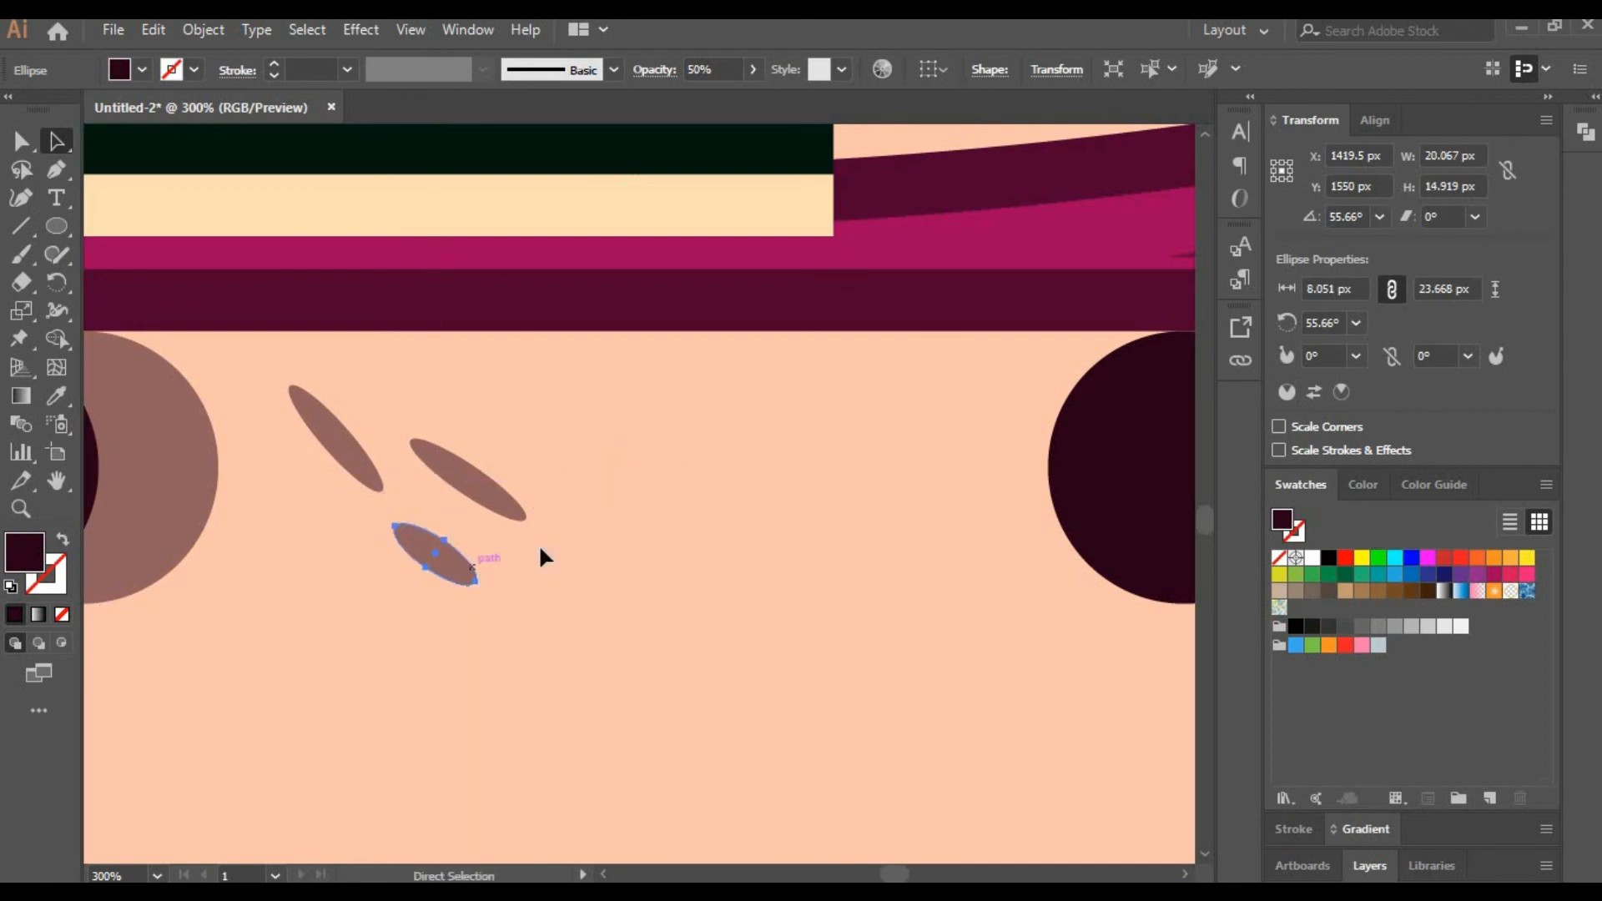
Add two more ellipse copies farther right between the wheels, rotating the first one steeper.
{"action": "left_click_drag", "start_coordinate": [580, 436], "coordinate": [601, 421]}
{"action": "left_click_drag", "start_coordinate": [629, 476], "coordinate": [580, 455]}
{"action": "key", "text": "ctrl+v"}
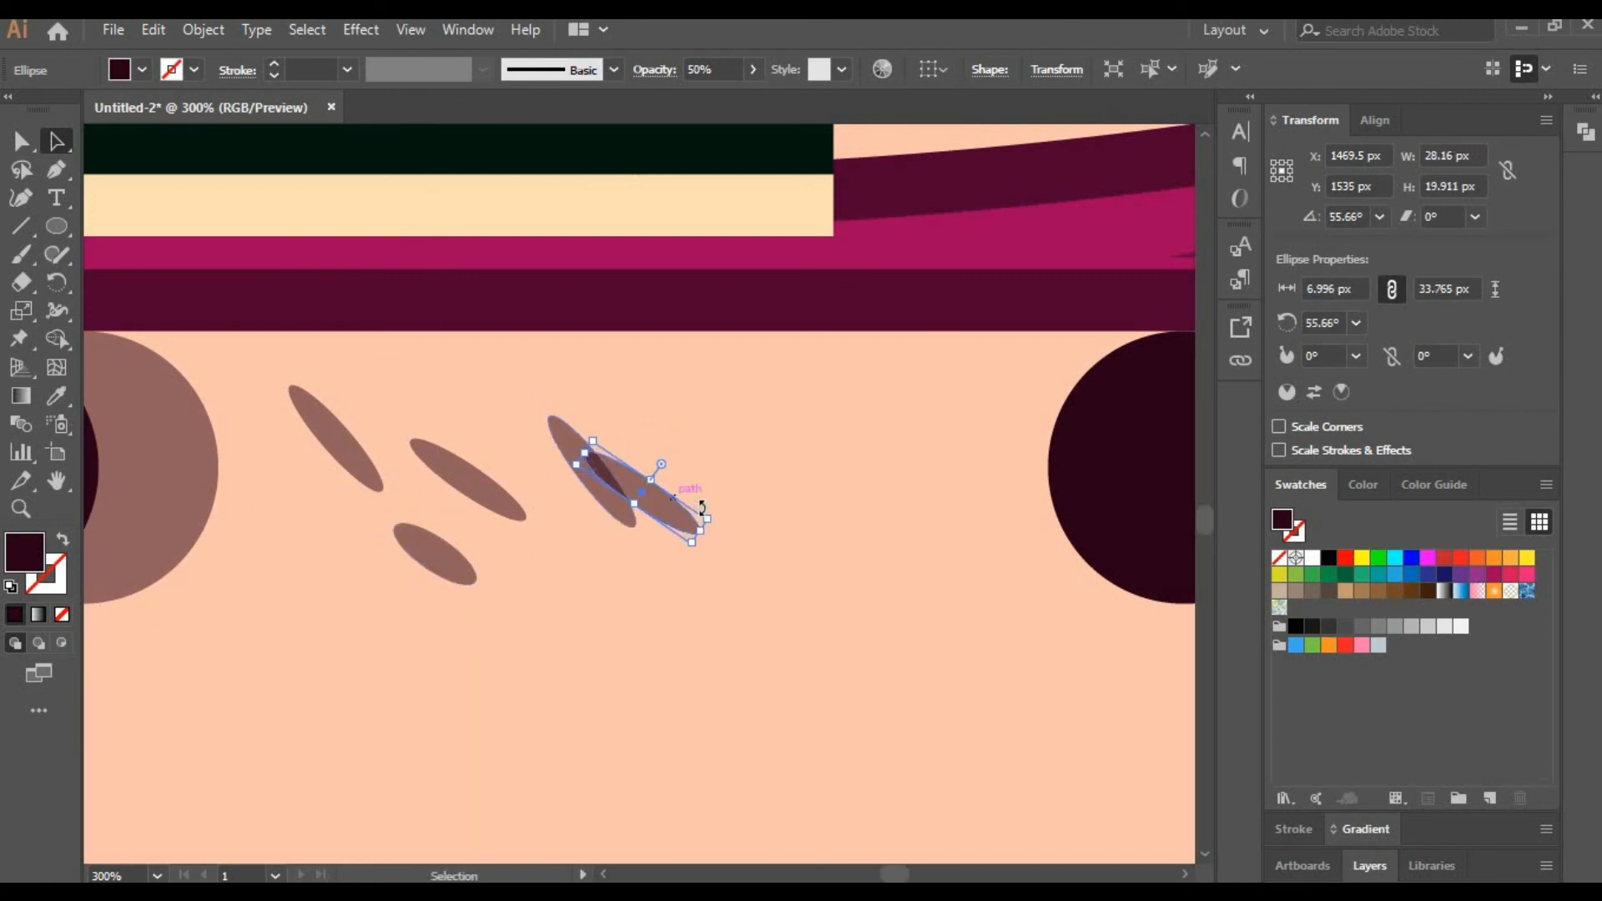
{"action": "left_click_drag", "start_coordinate": [668, 506], "coordinate": [759, 465]}
Draw an upright ellipse about 7 × 26 px below the rightmost tilted ellipse.
{"action": "key", "text": "l"}
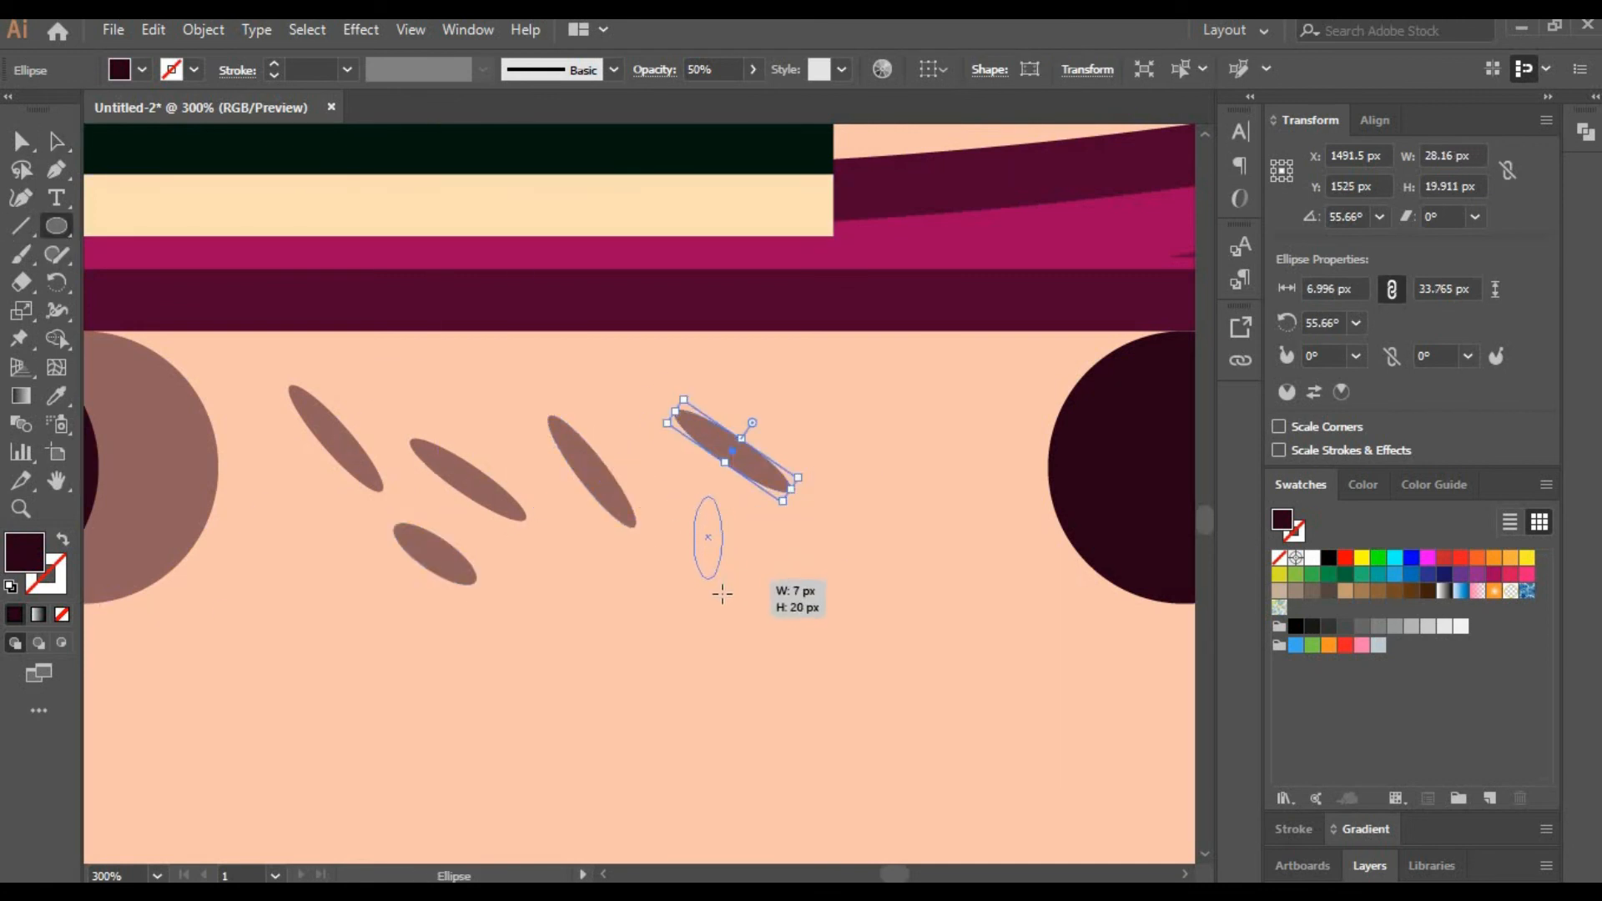
{"action": "left_click_drag", "start_coordinate": [722, 594], "coordinate": [722, 602]}
{"action": "key", "text": "a"}
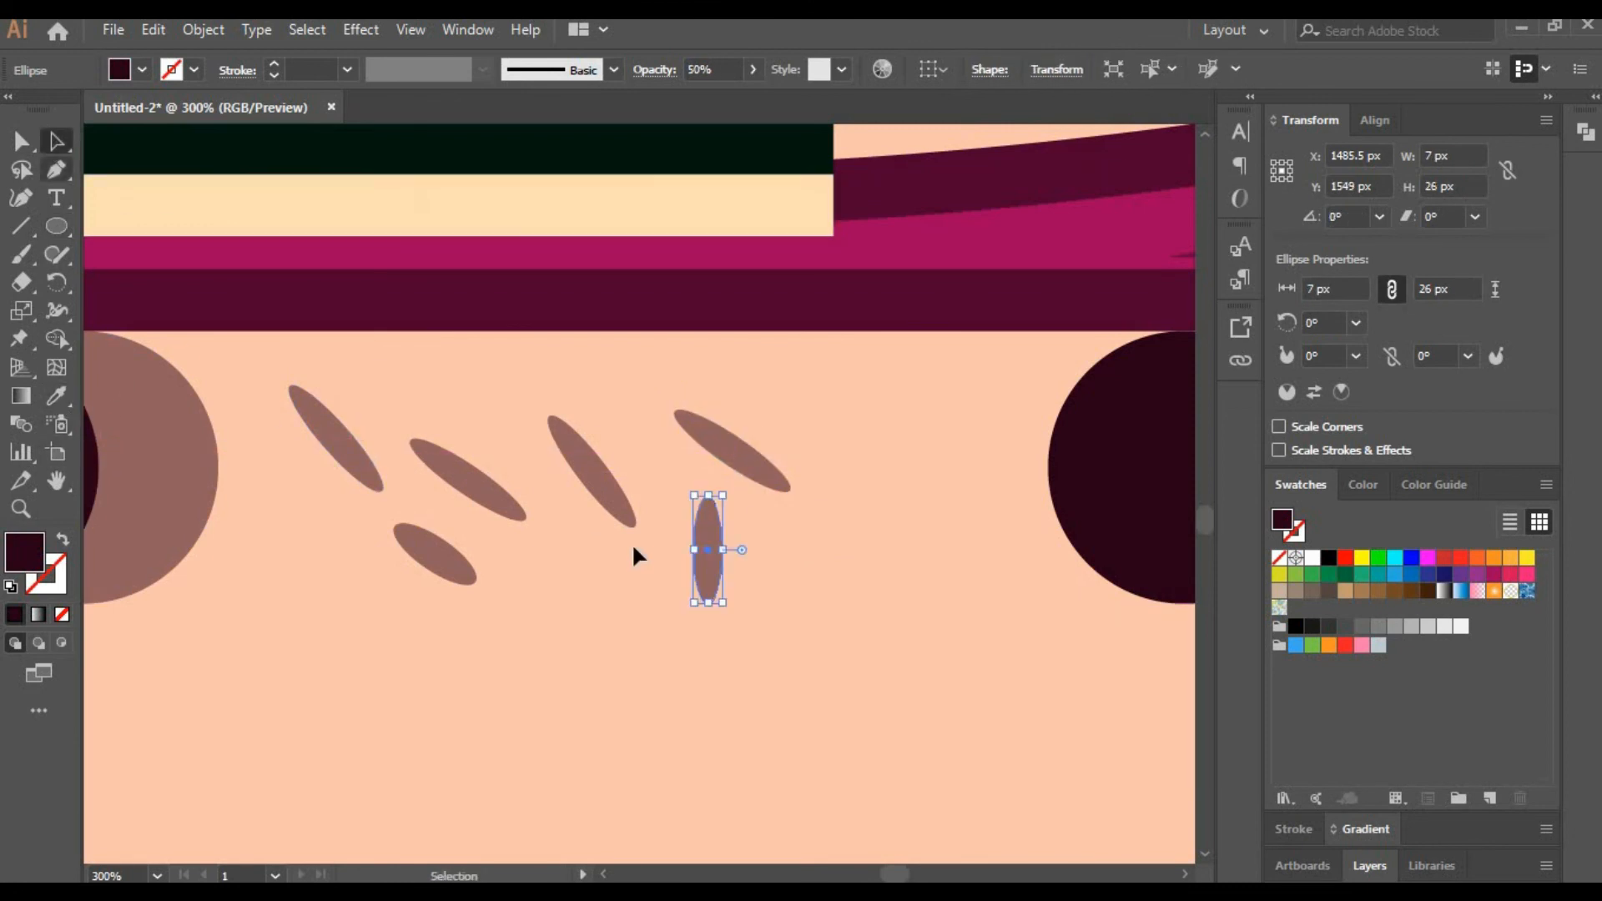
Paste two more tilted ellipses, placing one lower right of the upright ellipse and the other near the right wheel.
{"action": "key", "text": "ctrl+v"}
{"action": "left_click_drag", "start_coordinate": [676, 513], "coordinate": [892, 583]}
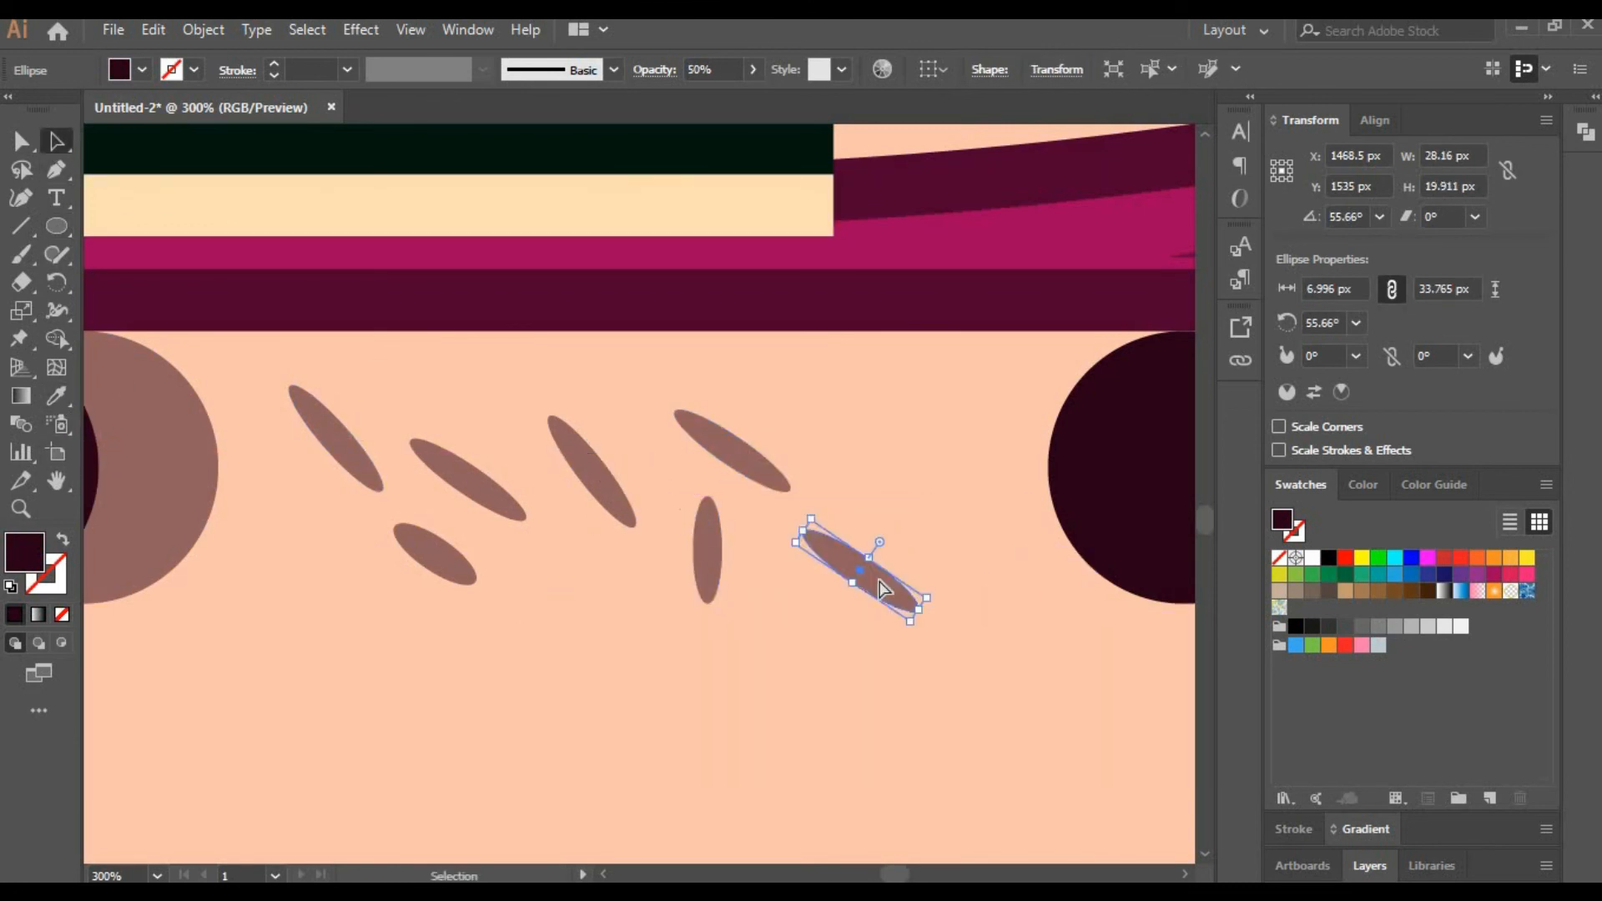
{"action": "key", "text": "ctrl+v"}
{"action": "left_click_drag", "start_coordinate": [652, 497], "coordinate": [953, 493]}
Rotate the upright ellipse so that it leans like the neighbouring marks.
{"action": "left_click", "coordinate": [706, 547]}
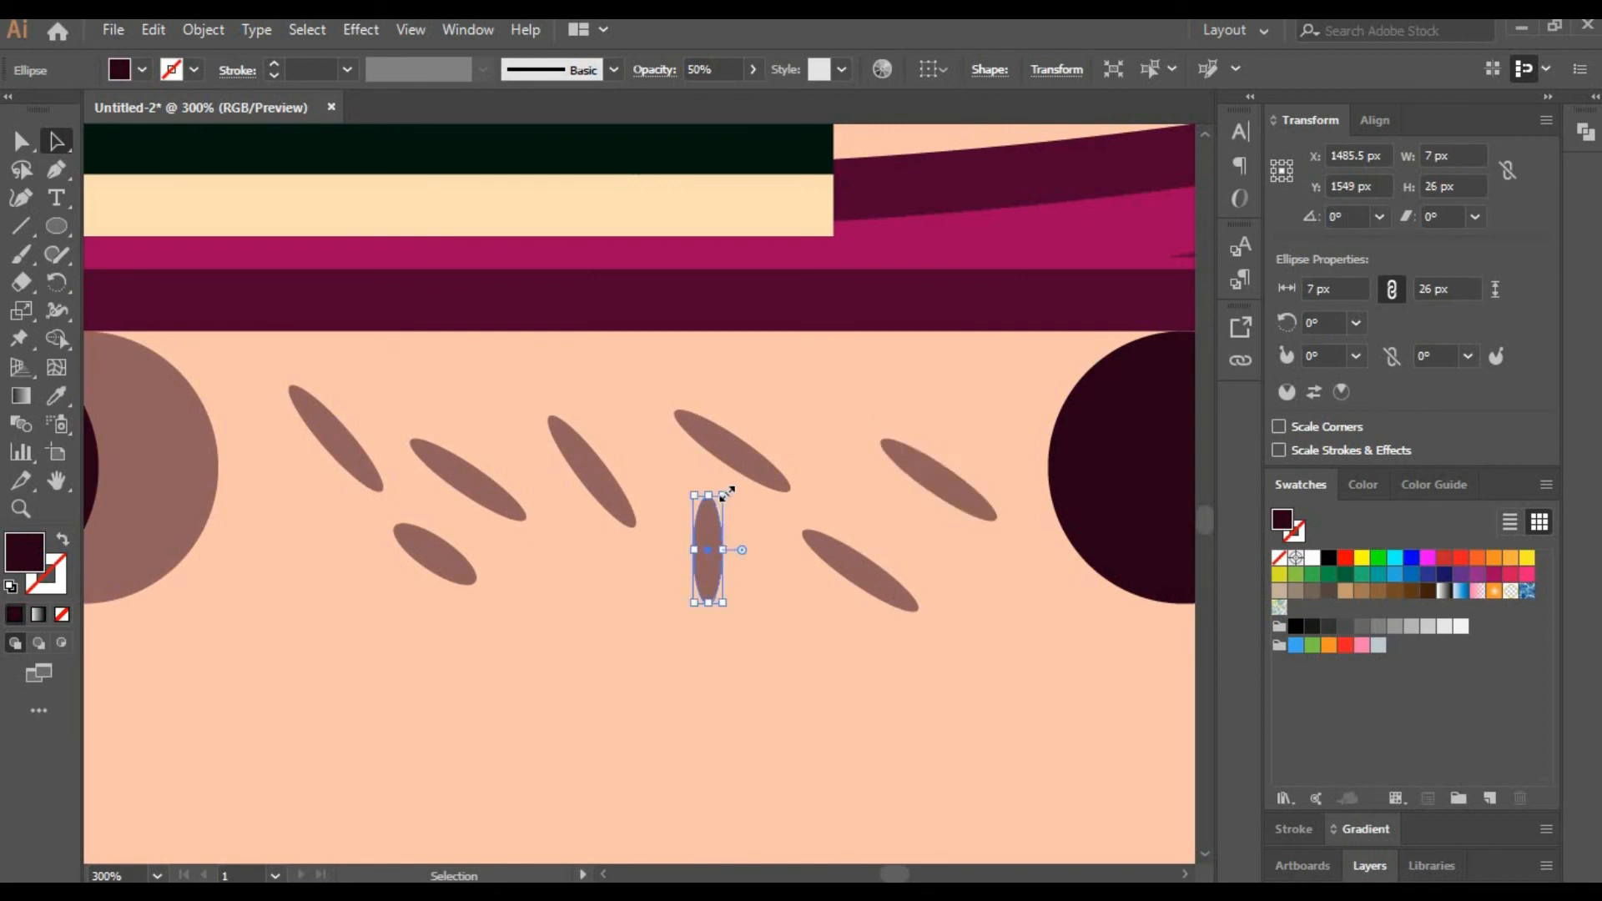
{"action": "left_click_drag", "start_coordinate": [726, 493], "coordinate": [677, 487]}
{"action": "left_click", "coordinate": [659, 669]}
Draw a 224 × 134 px dark rectangle to the lower left of the skateboard.
{"action": "key", "text": "h"}
{"action": "left_click_drag", "start_coordinate": [962, 666], "coordinate": [1168, 709]}
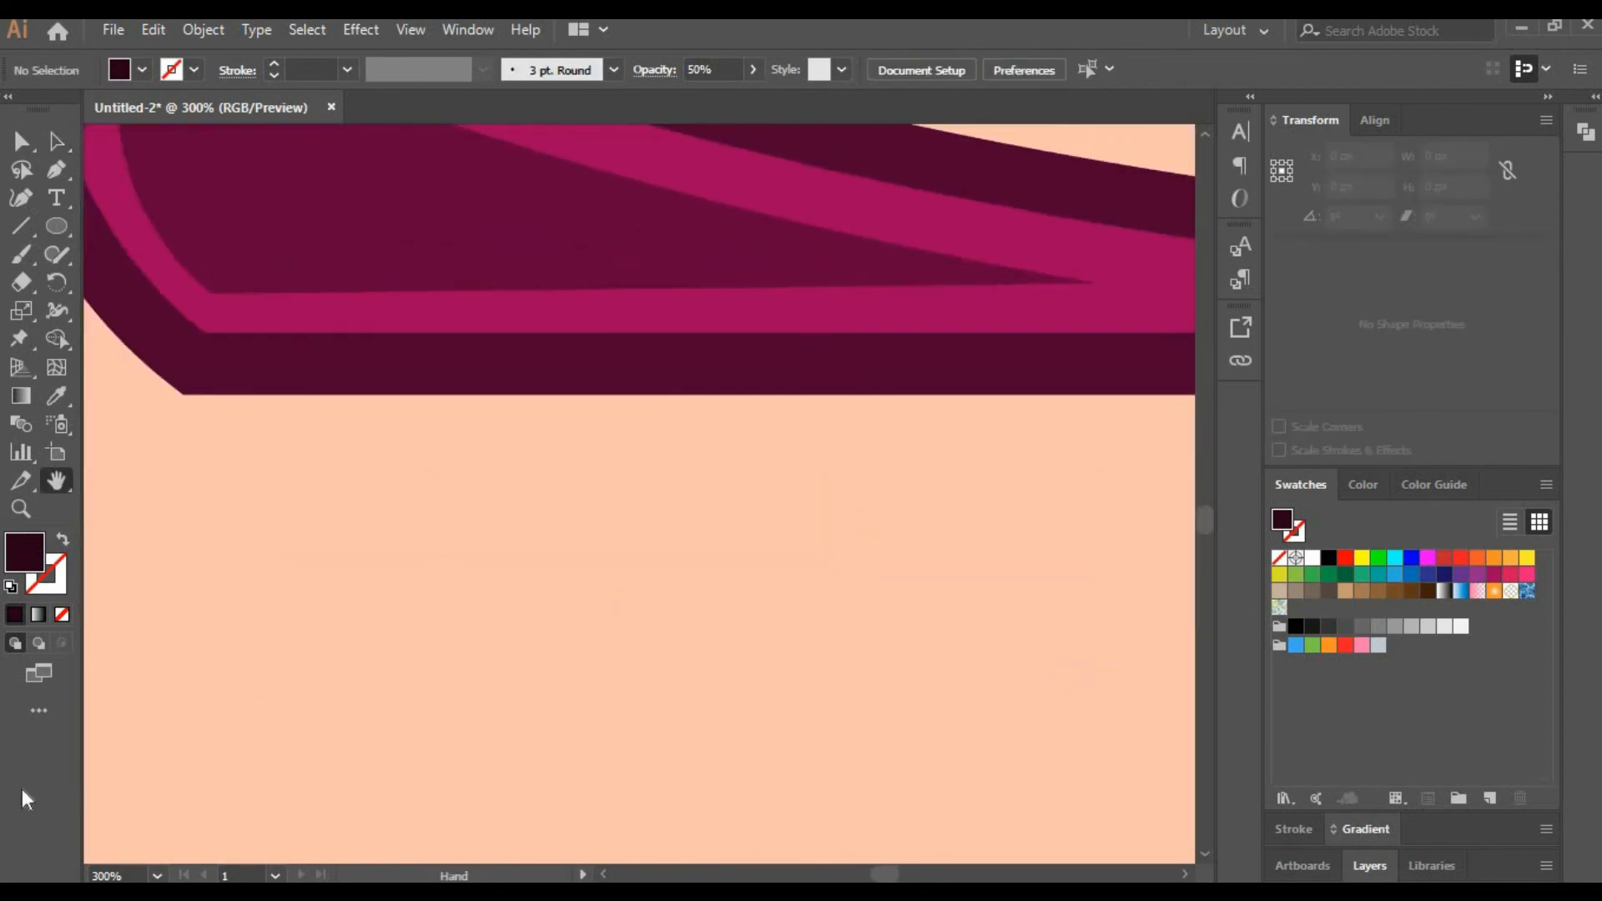
{"action": "left_click", "coordinate": [135, 874]}
{"action": "type", "text": "200"}
{"action": "key", "text": "Return"}
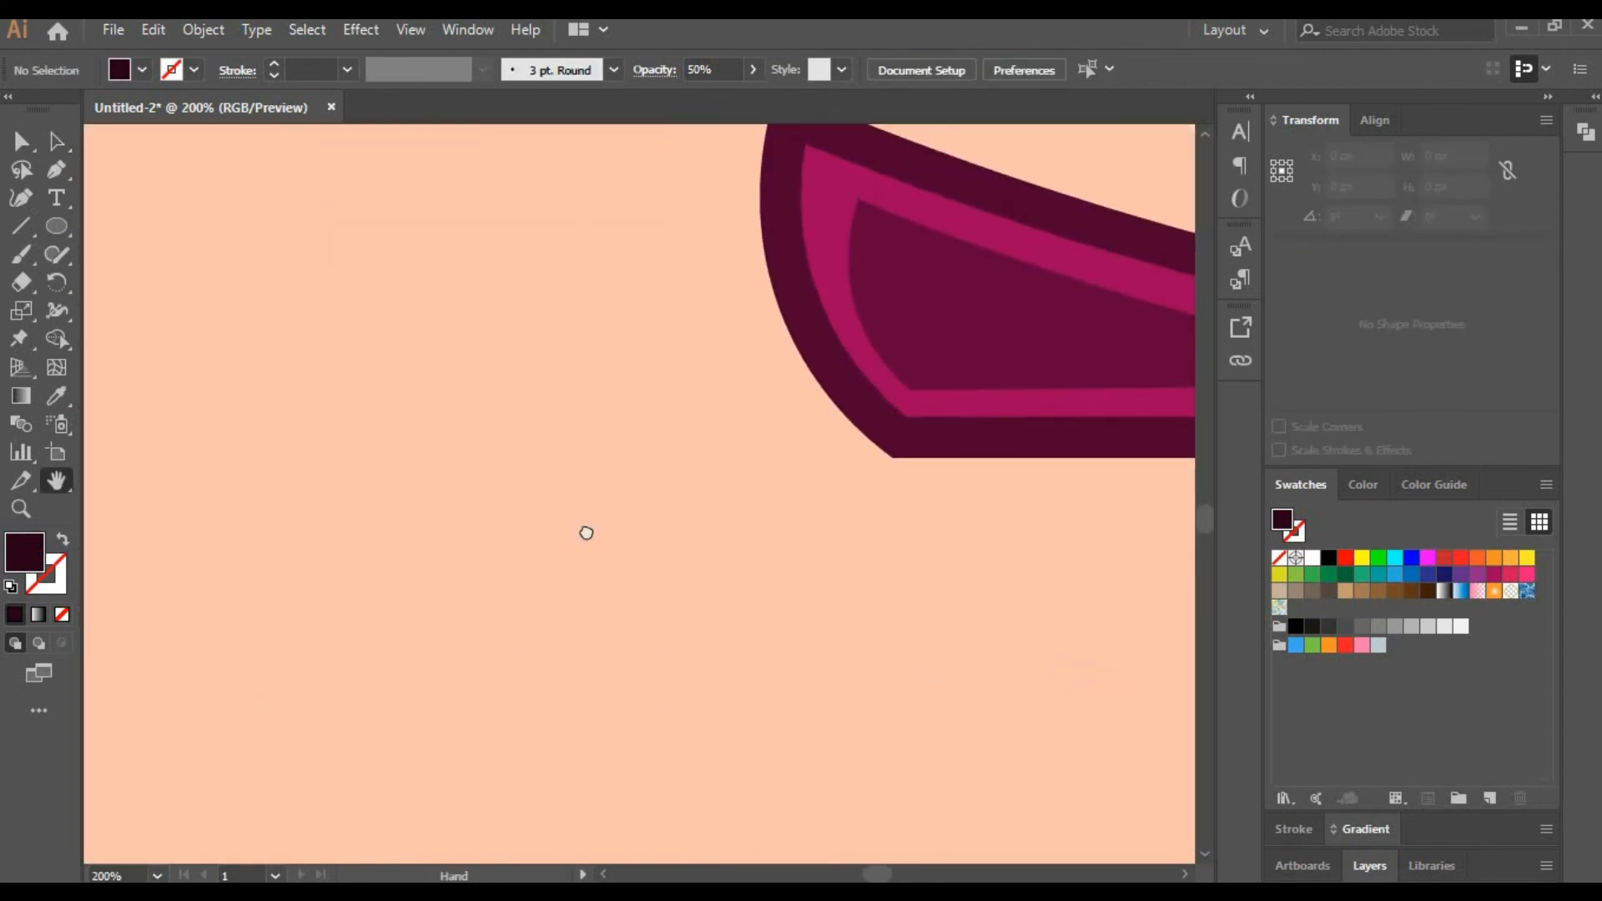
{"action": "type", "text": "100"}
{"action": "key", "text": "Return"}
{"action": "left_click_drag", "start_coordinate": [648, 461], "coordinate": [619, 514]}
{"action": "left_click_drag", "start_coordinate": [50, 231], "coordinate": [116, 230]}
{"action": "left_click_drag", "start_coordinate": [265, 455], "coordinate": [573, 639]}
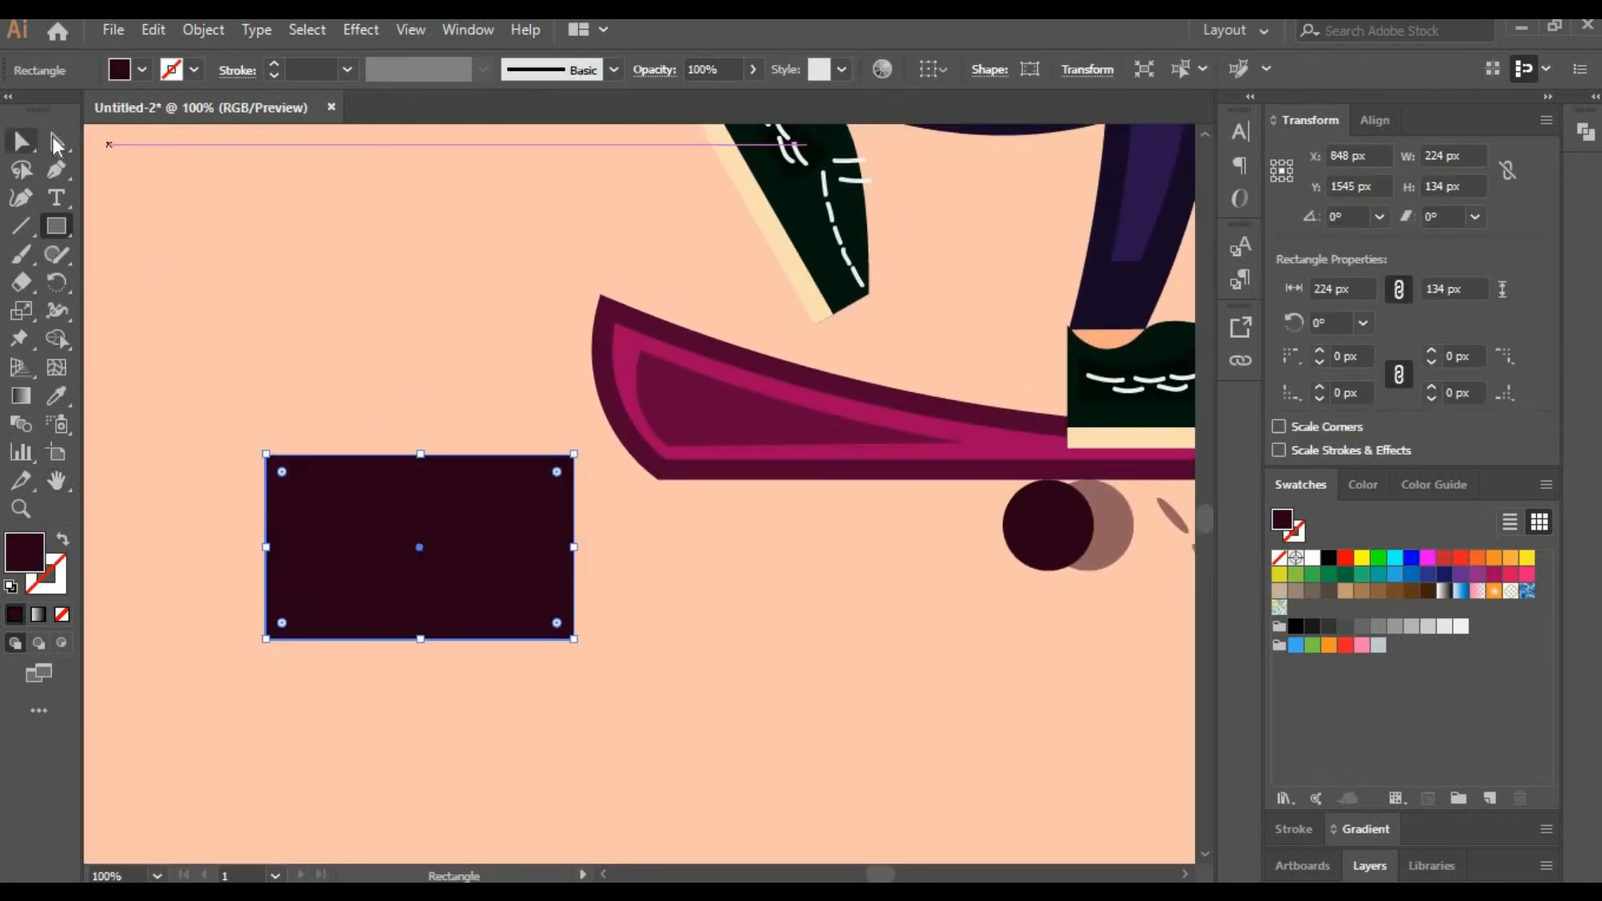
Move the dark rectangle slightly upward and recolour it with a light orange tint a shade deeper than the background.
{"action": "left_click", "coordinate": [56, 140]}
{"action": "left_click_drag", "start_coordinate": [398, 568], "coordinate": [392, 515]}
{"action": "left_click", "coordinate": [1433, 484]}
{"action": "left_click", "coordinate": [1300, 484]}
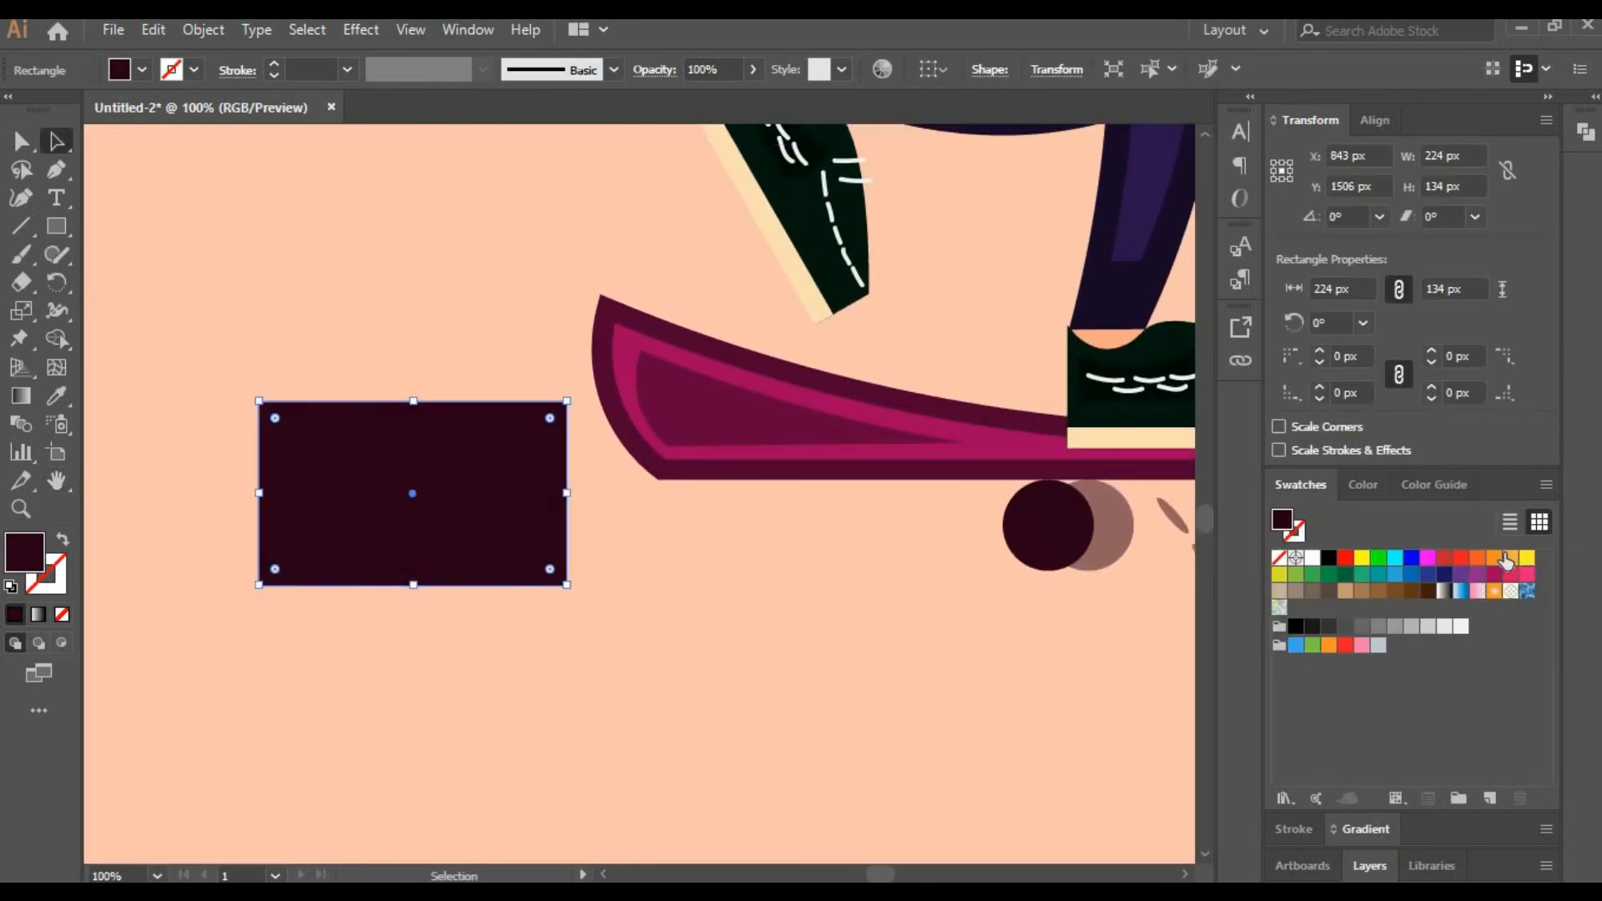
{"action": "left_click", "coordinate": [1510, 558]}
{"action": "left_click", "coordinate": [1434, 484]}
{"action": "left_click", "coordinate": [1503, 650]}
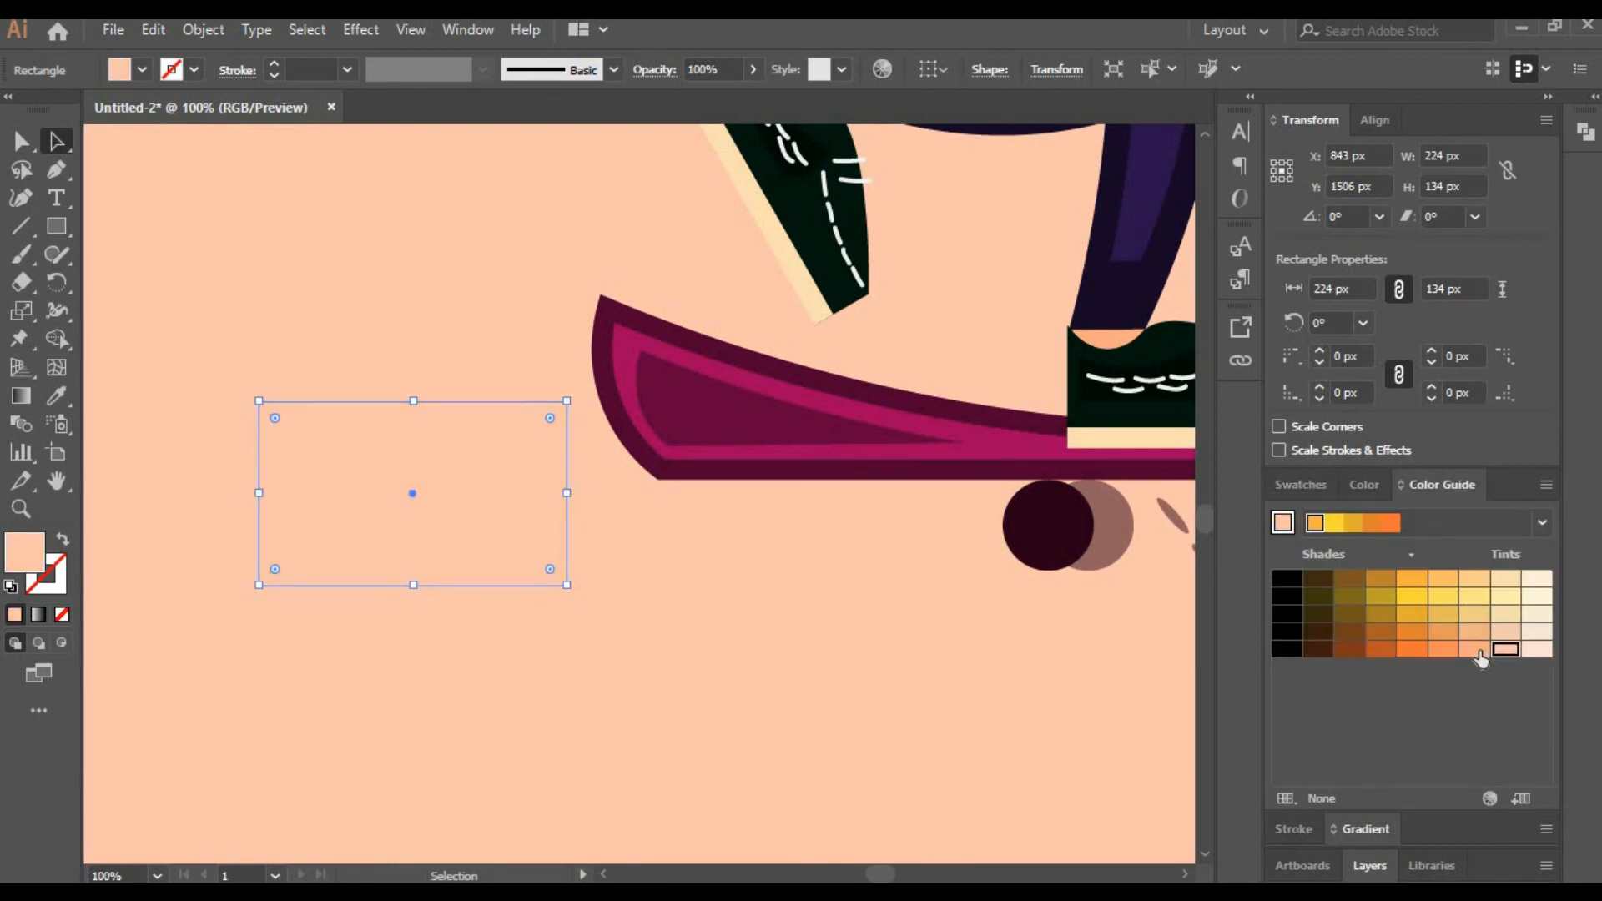
{"action": "left_click", "coordinate": [1478, 651]}
Set the orange rectangle's opacity to 50%.
{"action": "double_click", "coordinate": [719, 70]}
{"action": "type", "text": "50"}
{"action": "key", "text": "Return"}
Reshape the rectangle's upper and left edges with the Curvature tool into four flame-like peaks separated by valleys.
{"action": "left_click", "coordinate": [21, 198]}
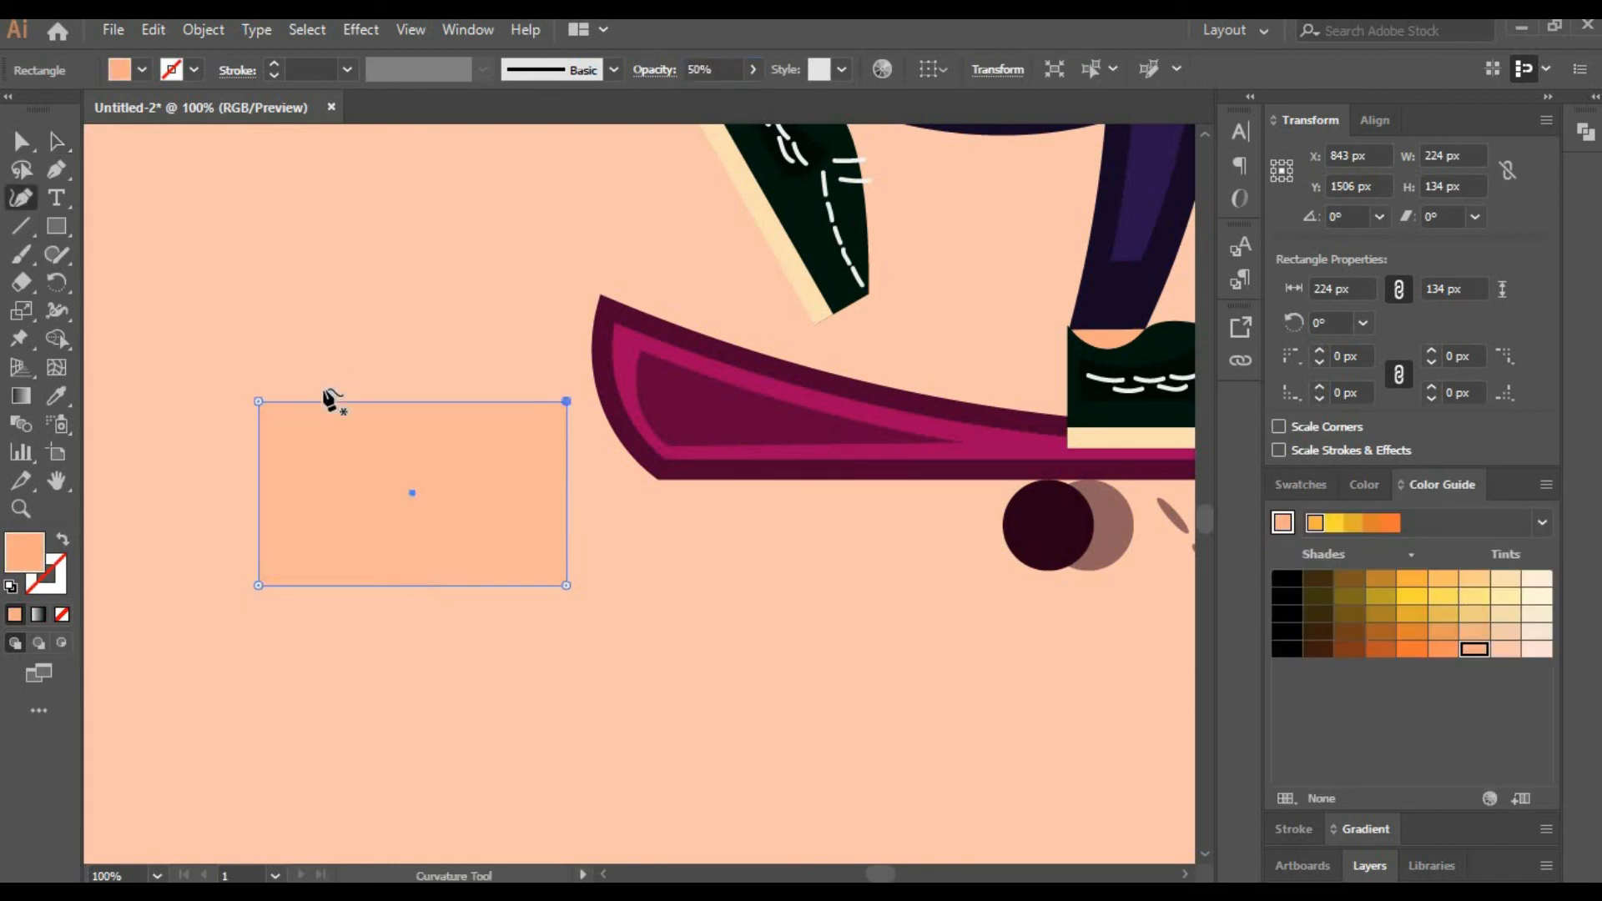
{"action": "left_click_drag", "start_coordinate": [322, 401], "coordinate": [300, 355]}
{"action": "mouse_move", "coordinate": [390, 335]}
{"action": "left_mouse_down"}
{"action": "mouse_move", "coordinate": [422, 450]}
{"action": "mouse_move", "coordinate": [448, 351]}
{"action": "left_mouse_up"}
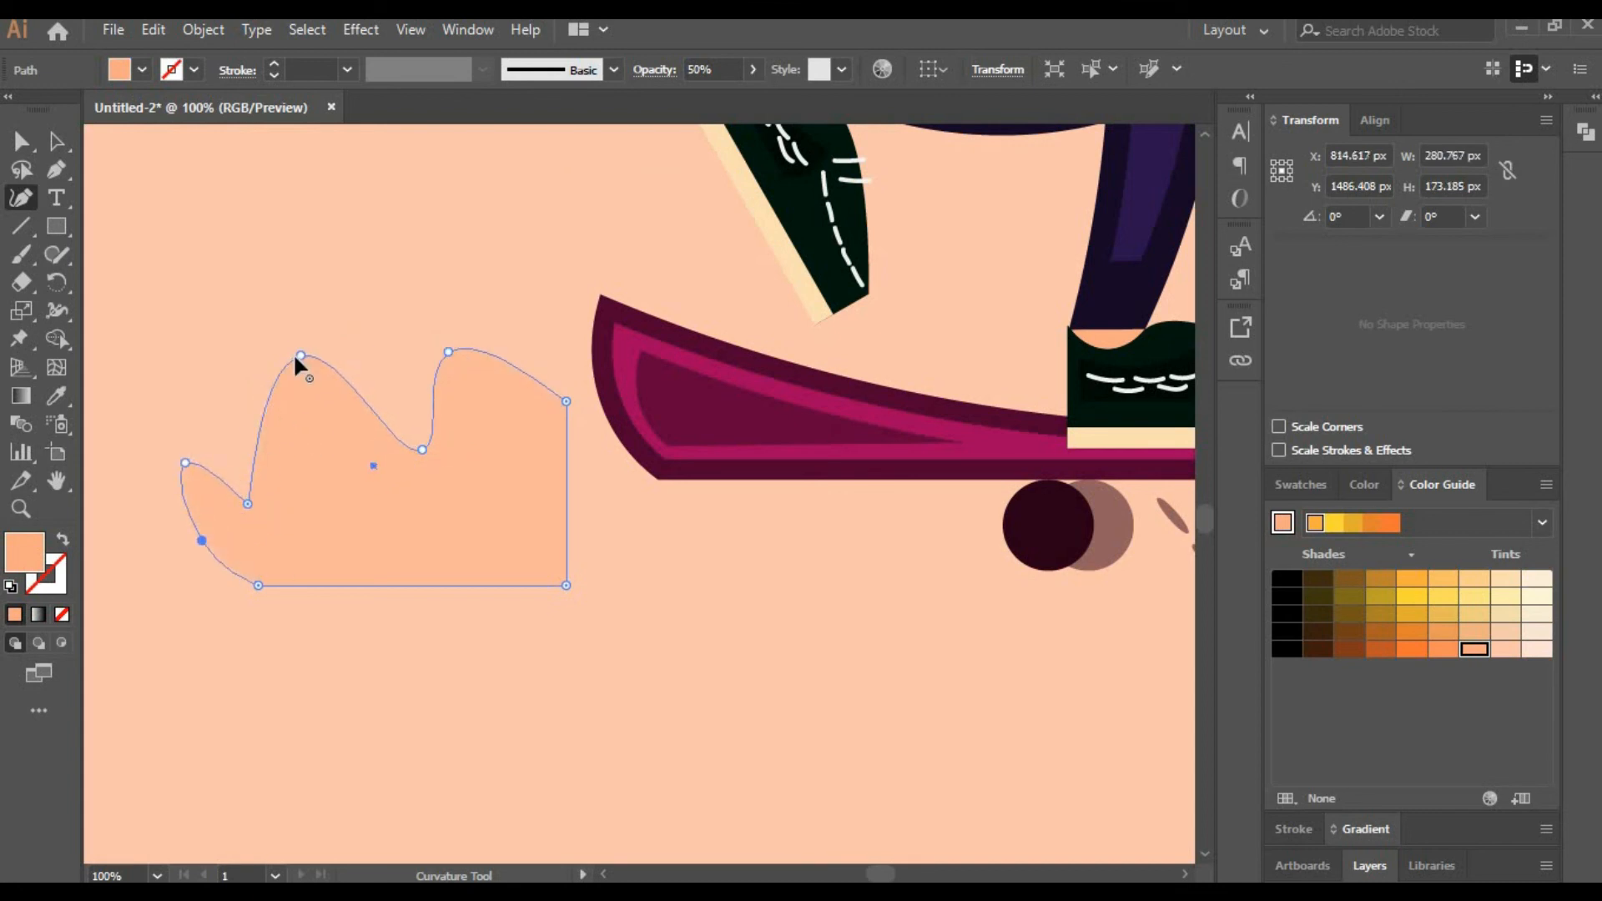
{"action": "left_click_drag", "start_coordinate": [422, 449], "coordinate": [350, 477]}
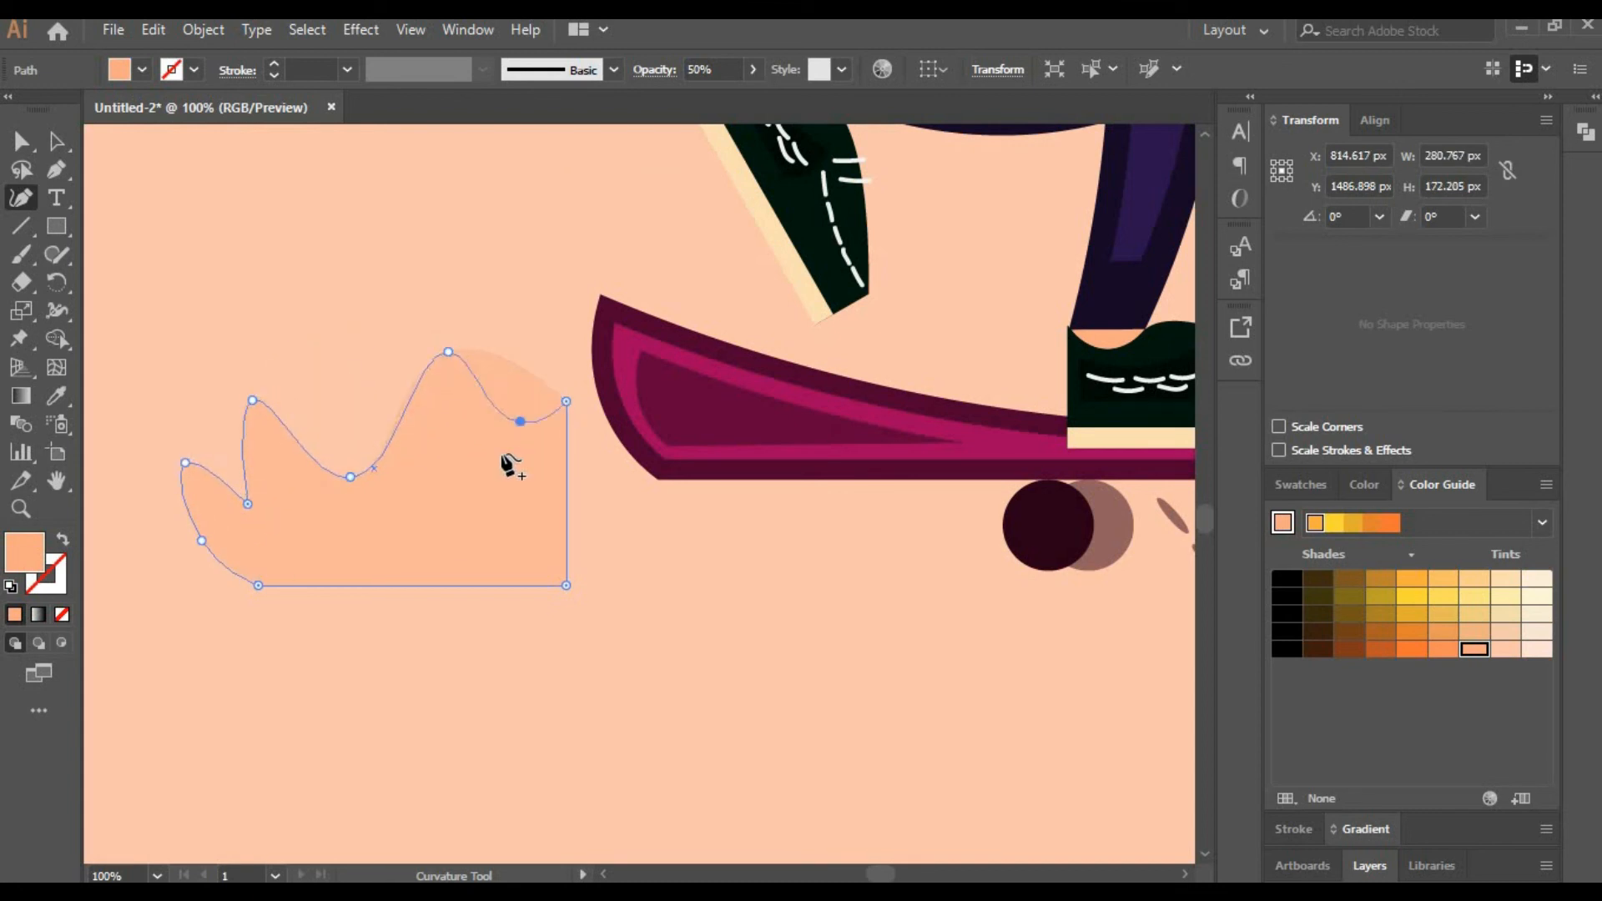
{"action": "left_click_drag", "start_coordinate": [502, 454], "coordinate": [502, 452]}
{"action": "left_click_drag", "start_coordinate": [448, 351], "coordinate": [381, 385]}
{"action": "left_click_drag", "start_coordinate": [526, 443], "coordinate": [479, 360]}
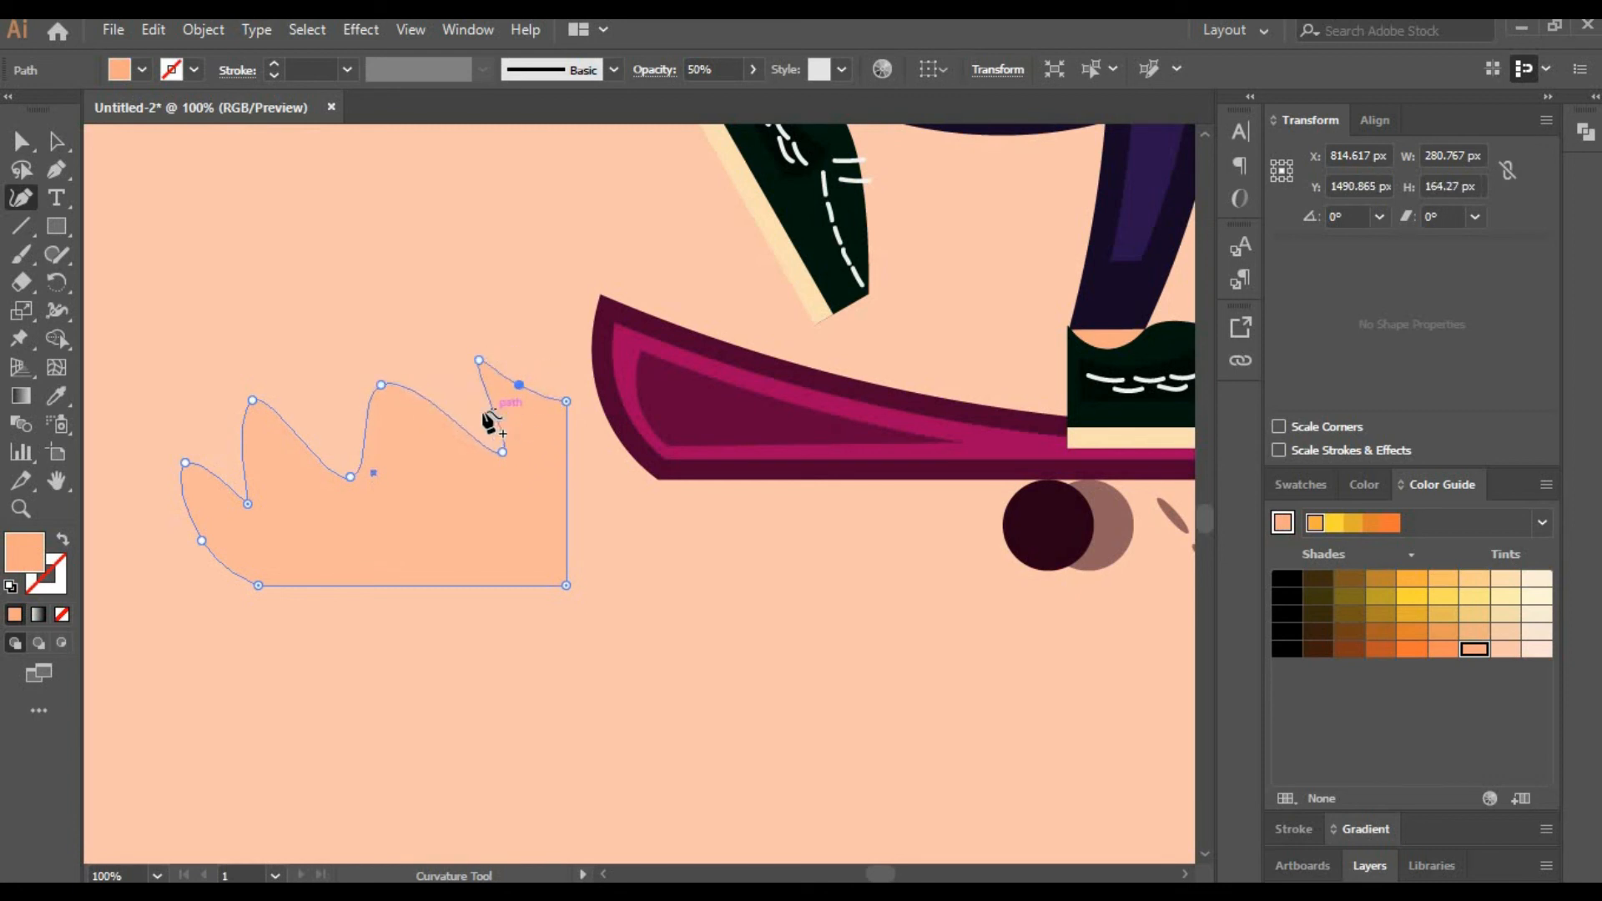
Bow the right edge of the peaked shape outward and raise its two lower corners, then deselect the shape.
{"action": "left_click_drag", "start_coordinate": [567, 497], "coordinate": [578, 490]}
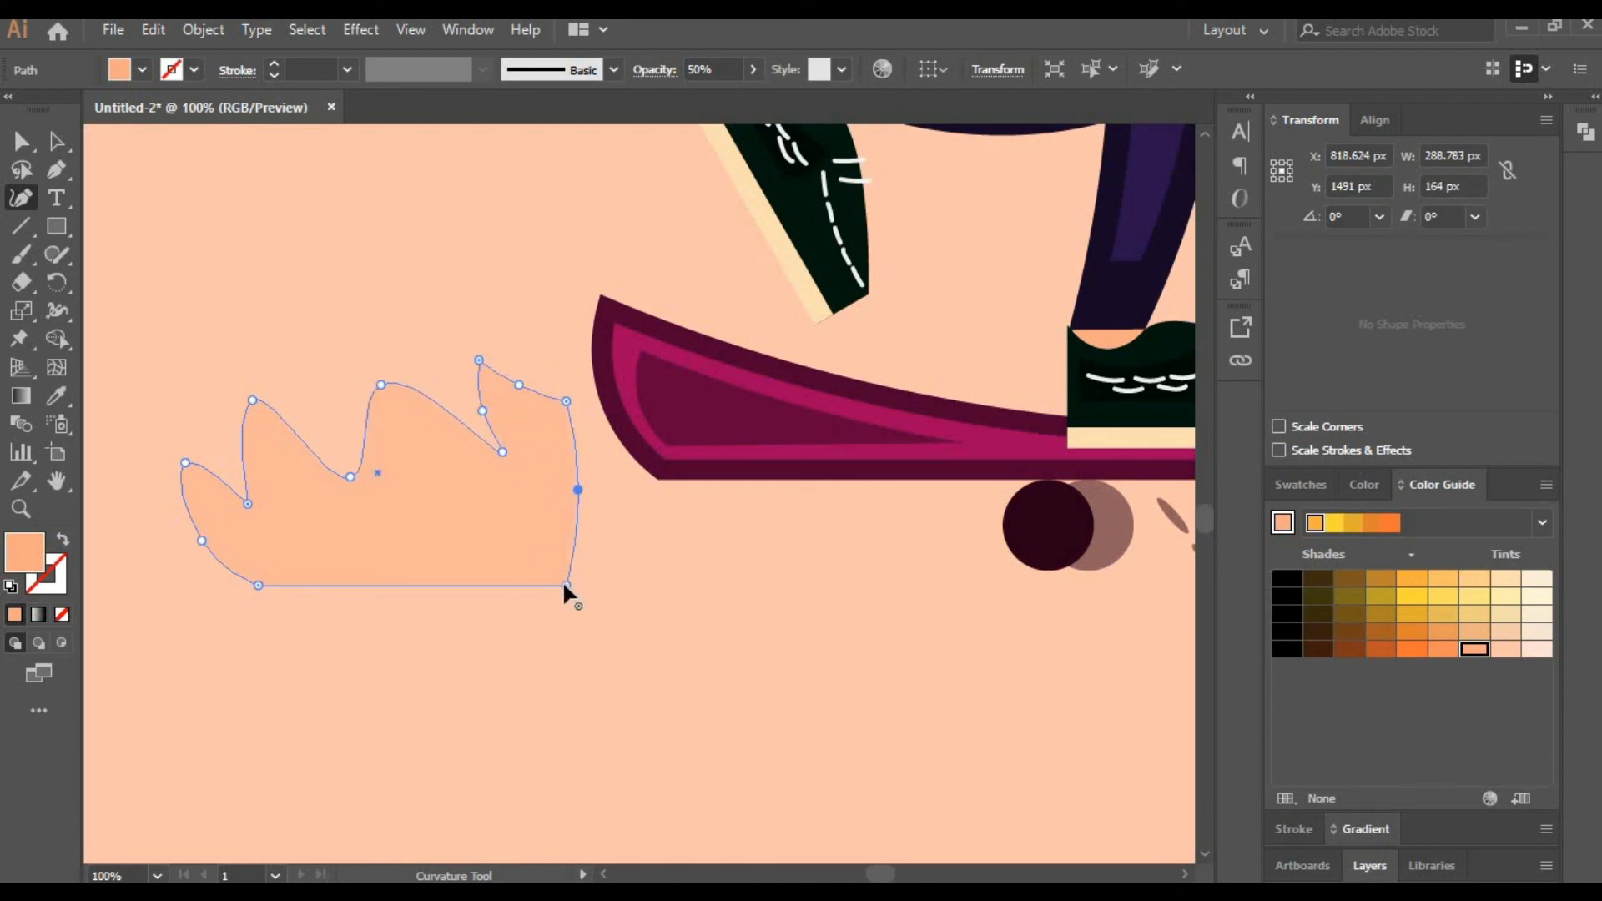
{"action": "left_click_drag", "start_coordinate": [567, 585], "coordinate": [575, 540]}
{"action": "left_click_drag", "start_coordinate": [249, 549], "coordinate": [249, 553]}
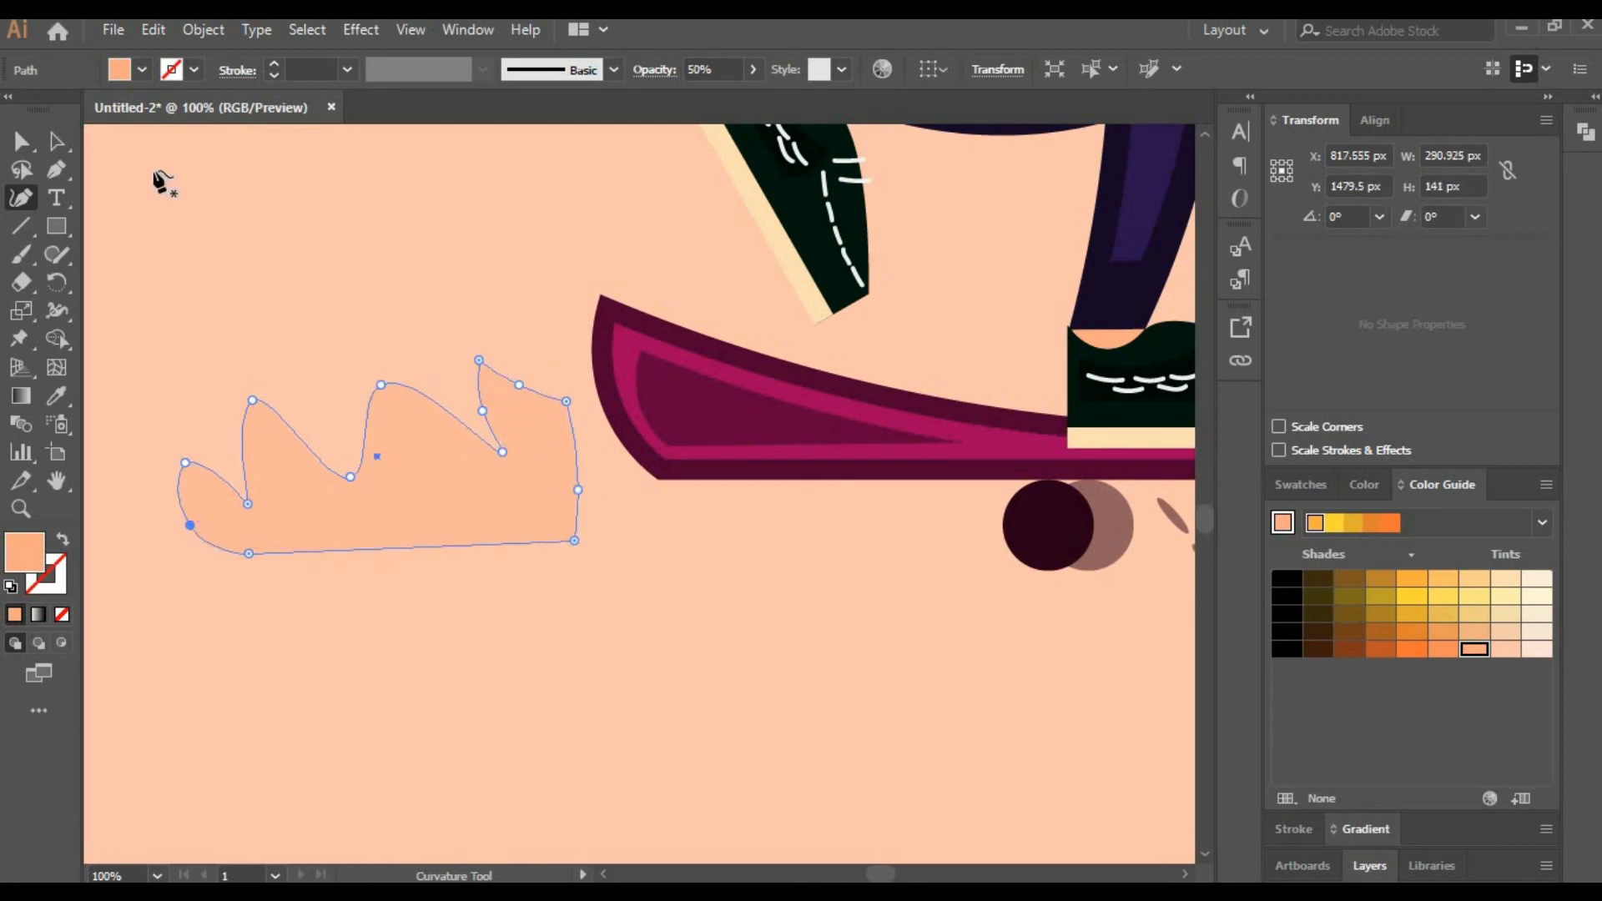
{"action": "key", "text": "v"}
{"action": "left_click", "coordinate": [644, 618]}
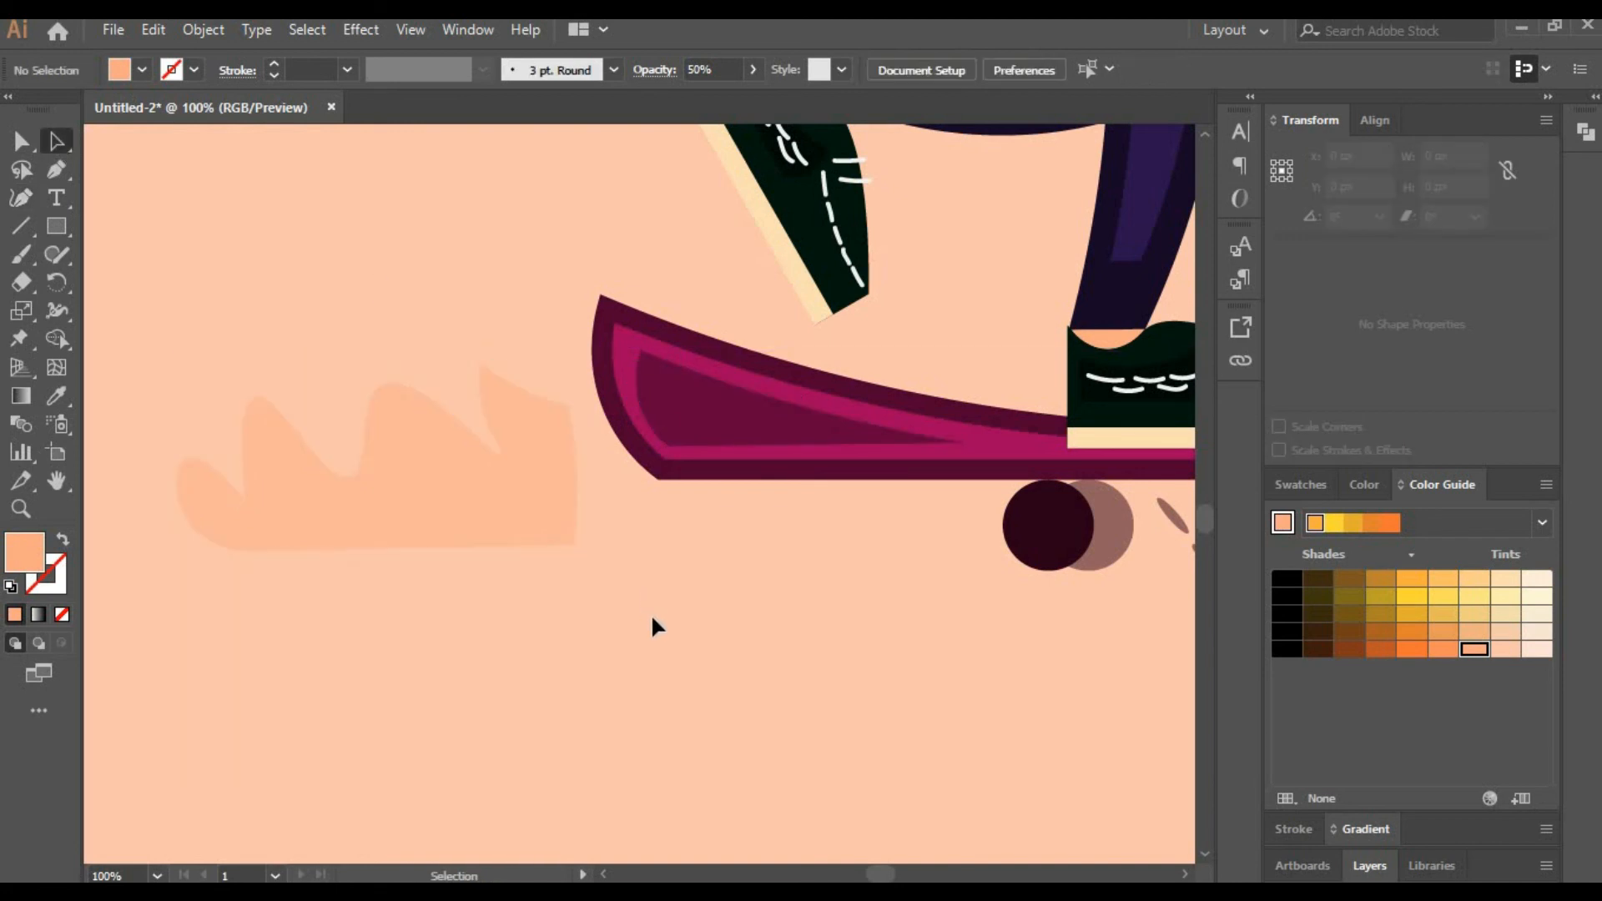
Curve the lower edge of the peaked shape into a gentle wave that dips near the middle and rises toward the right.
{"action": "left_click_drag", "start_coordinate": [650, 626], "coordinate": [748, 708]}
{"action": "left_click", "coordinate": [57, 144]}
{"action": "left_click", "coordinate": [533, 636]}
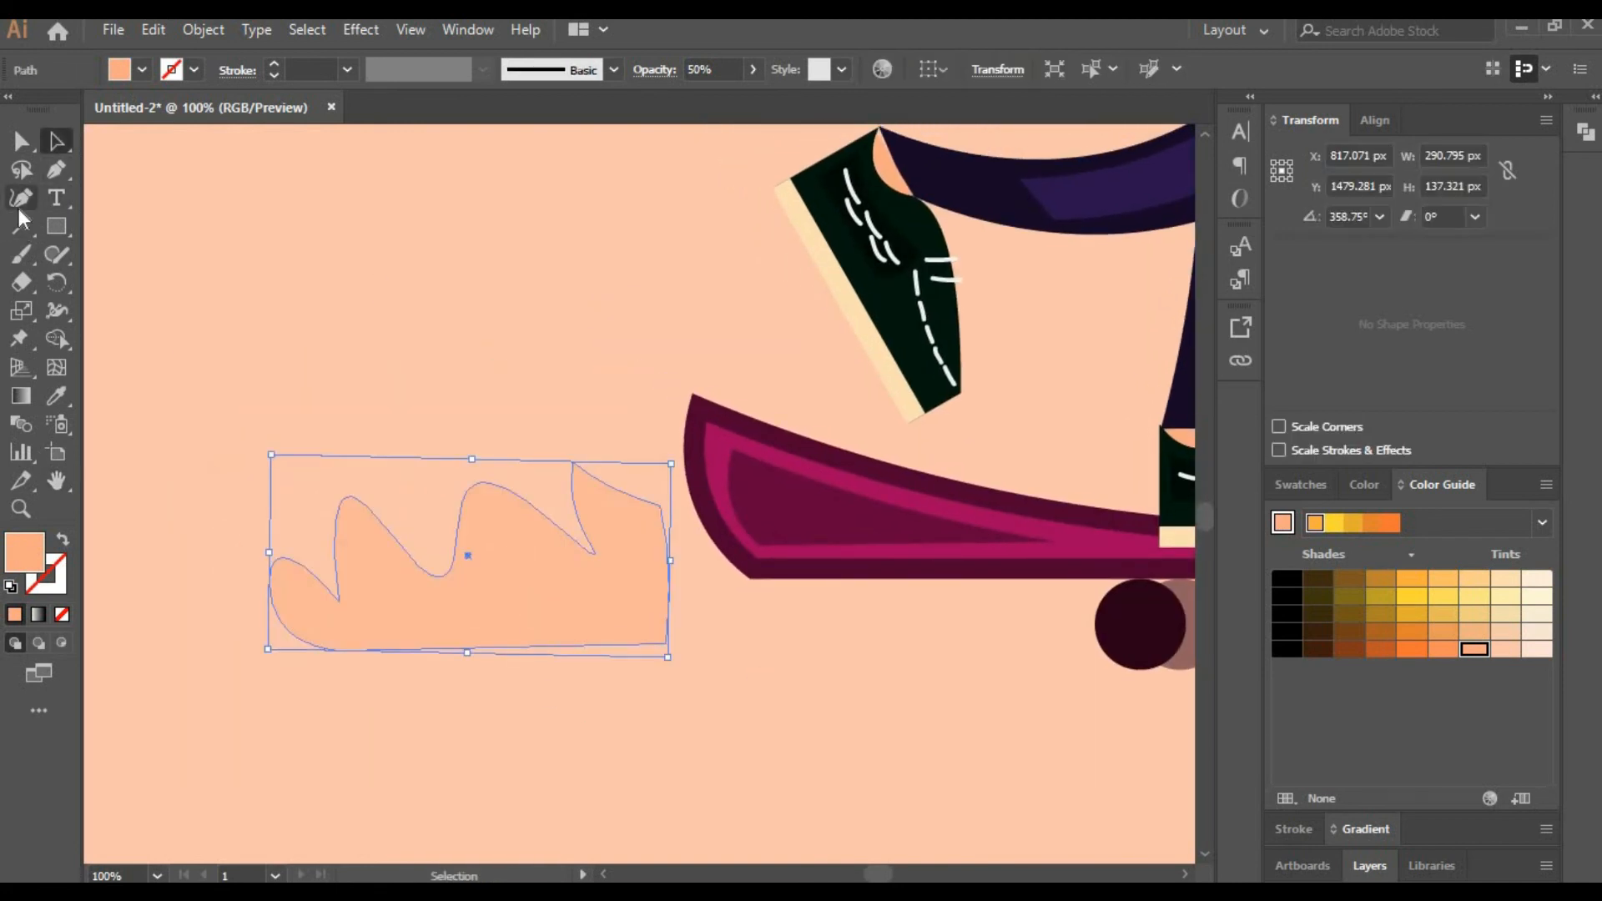
{"action": "left_click", "coordinate": [20, 203]}
{"action": "left_click_drag", "start_coordinate": [431, 649], "coordinate": [431, 671]}
{"action": "left_click_drag", "start_coordinate": [535, 670], "coordinate": [535, 654]}
{"action": "double_click", "coordinate": [665, 643]}
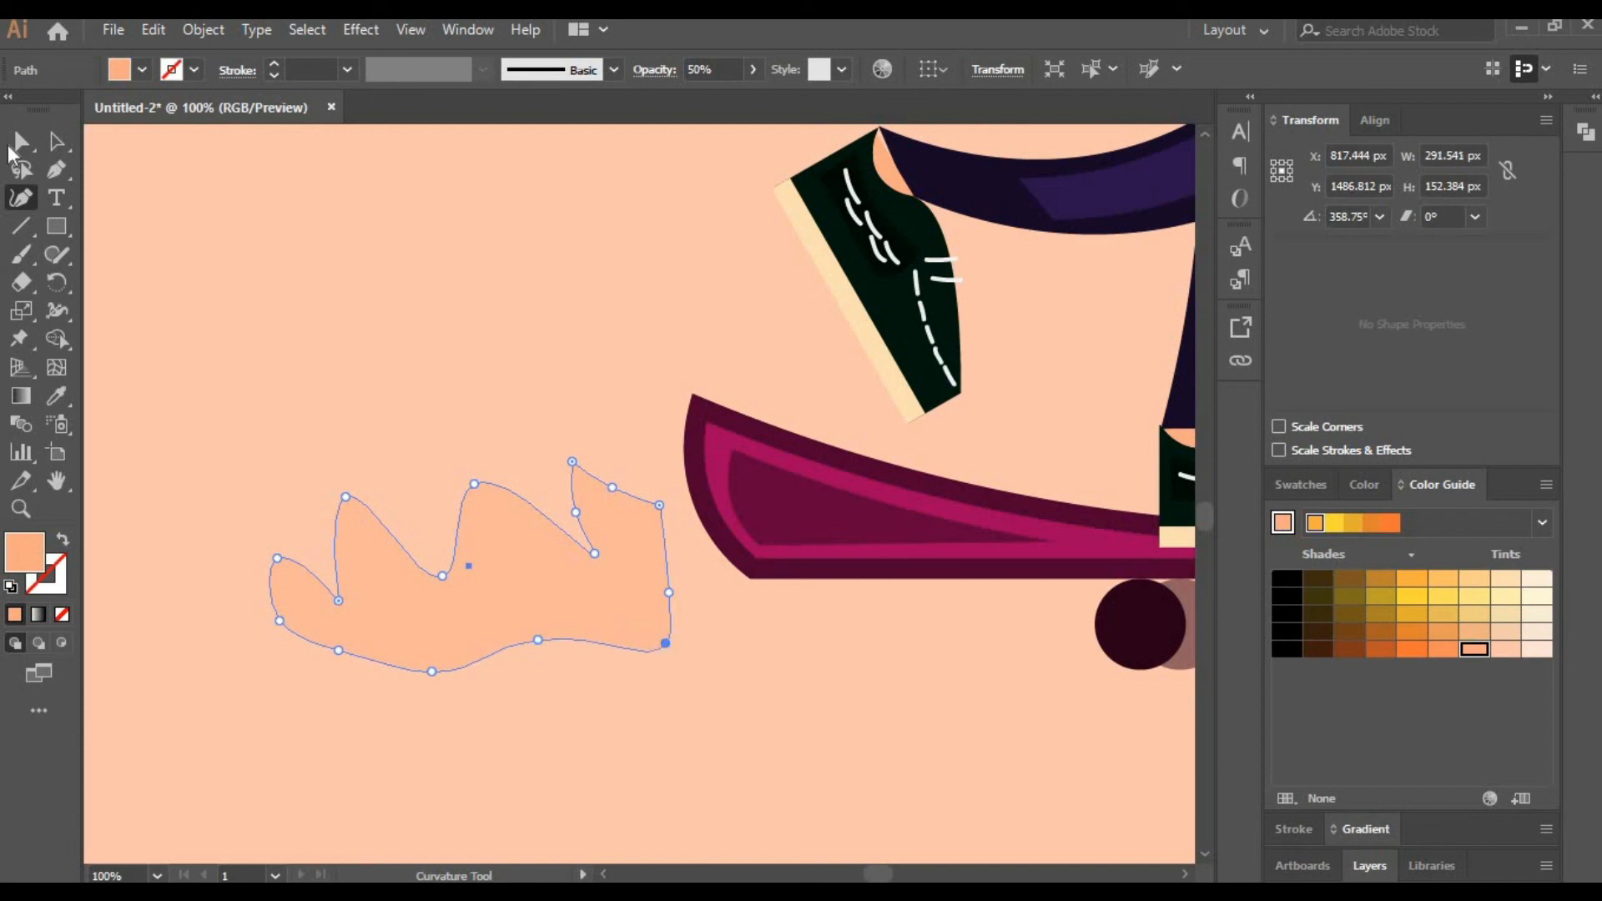
{"action": "left_click", "coordinate": [63, 147]}
Draw a 16 × 53 px light orange ellipse above the left part of the wavy shape and rotate it about 33°.
{"action": "left_click", "coordinate": [56, 227]}
{"action": "key", "text": "l"}
{"action": "left_click_drag", "start_coordinate": [301, 377], "coordinate": [324, 448]}
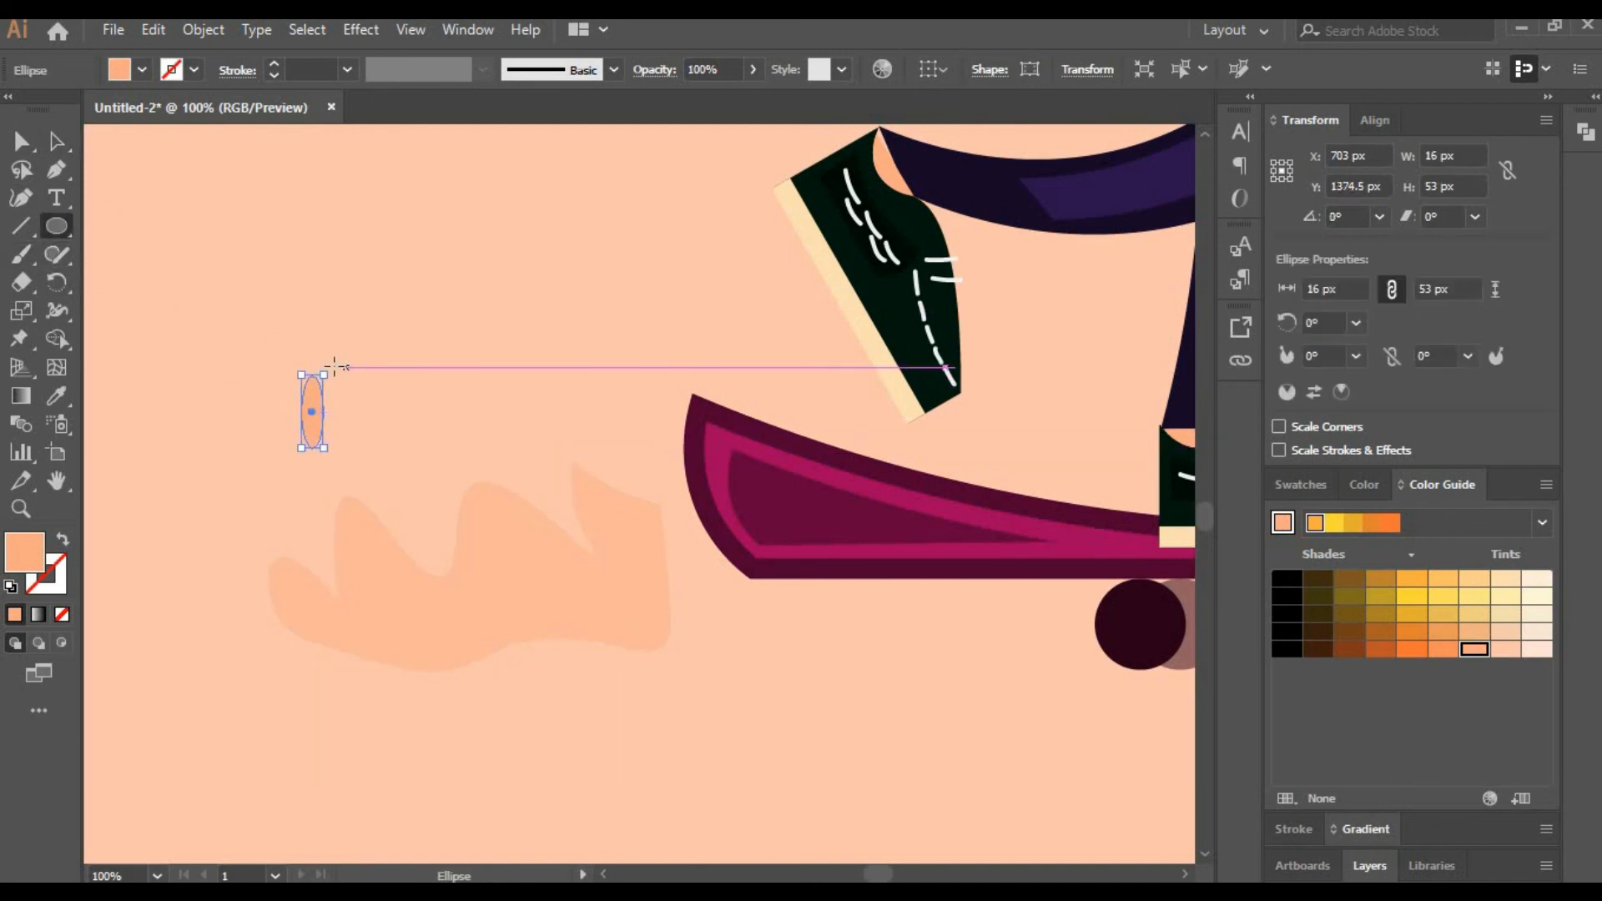
{"action": "key", "text": "a"}
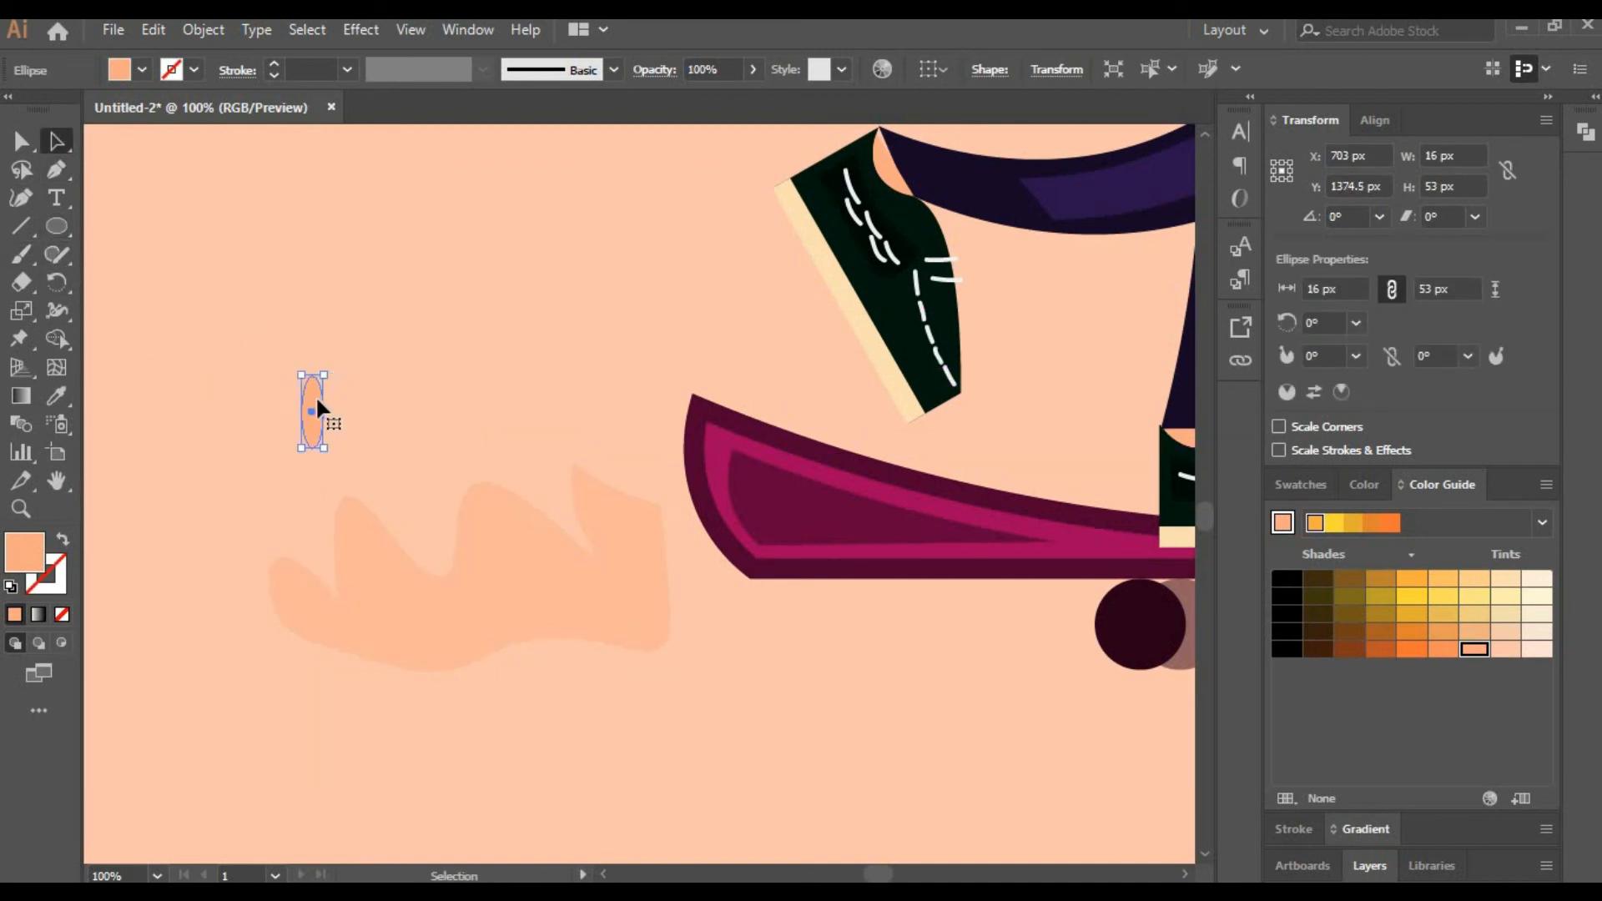
{"action": "type", "text": "350"}
{"action": "key", "text": "Return"}
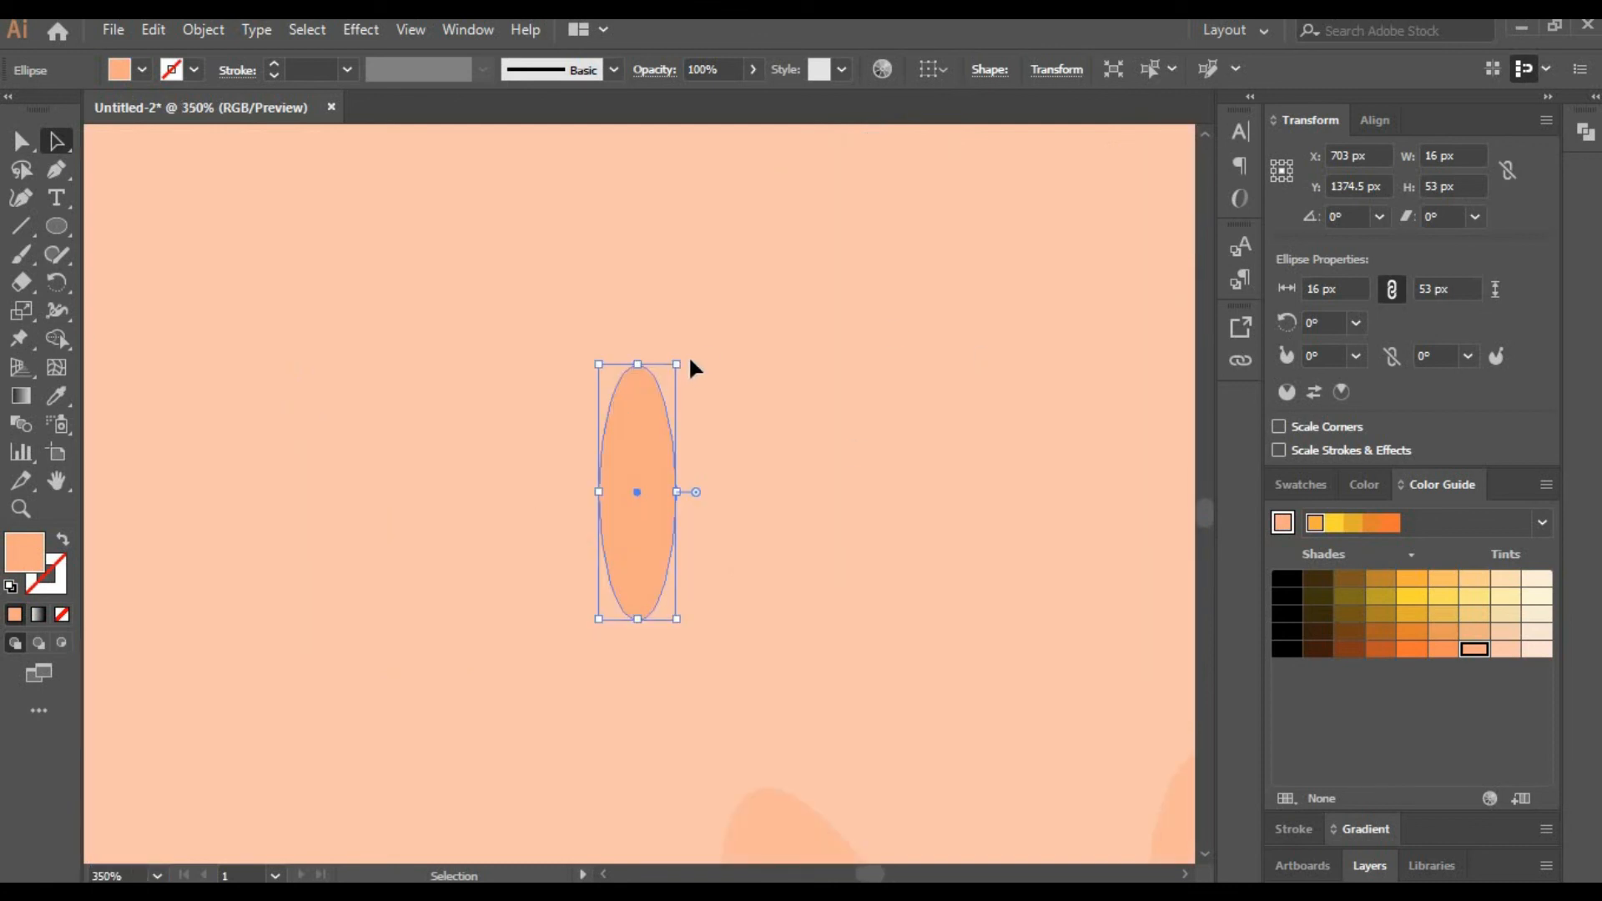
{"action": "left_click_drag", "start_coordinate": [689, 362], "coordinate": [605, 329]}
{"action": "type", "text": "250"}
{"action": "key", "text": "Return"}
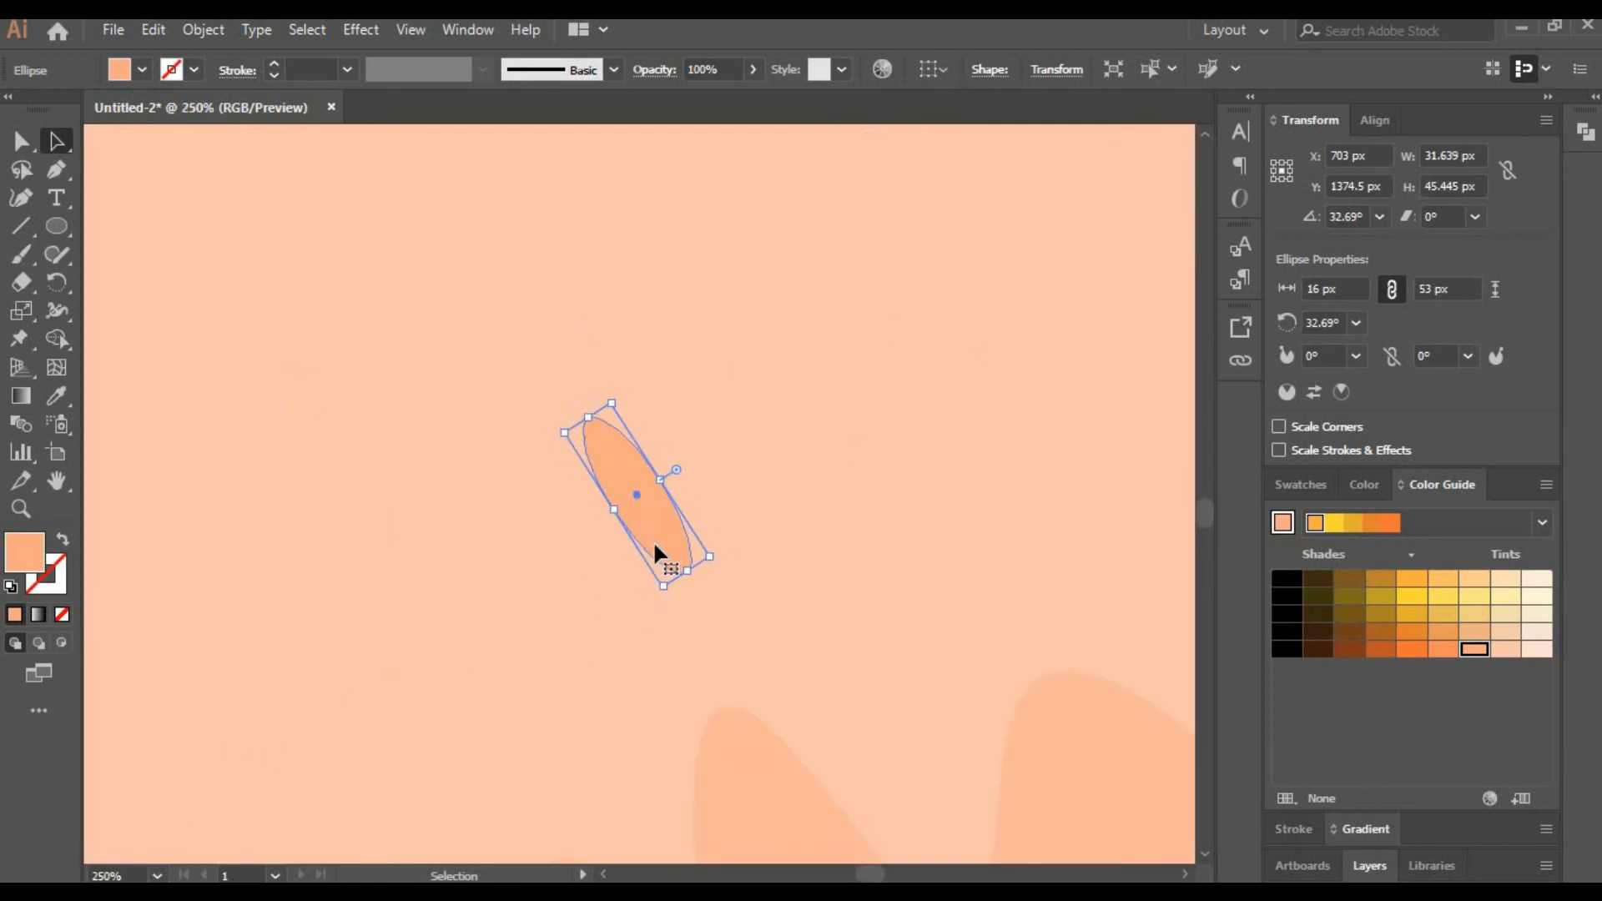
Duplicate the tilted ellipse to its right and rotate the copy to about 49°.
{"action": "left_click_drag", "start_coordinate": [652, 539], "coordinate": [872, 563]}
{"action": "left_click_drag", "start_coordinate": [750, 623], "coordinate": [391, 467]}
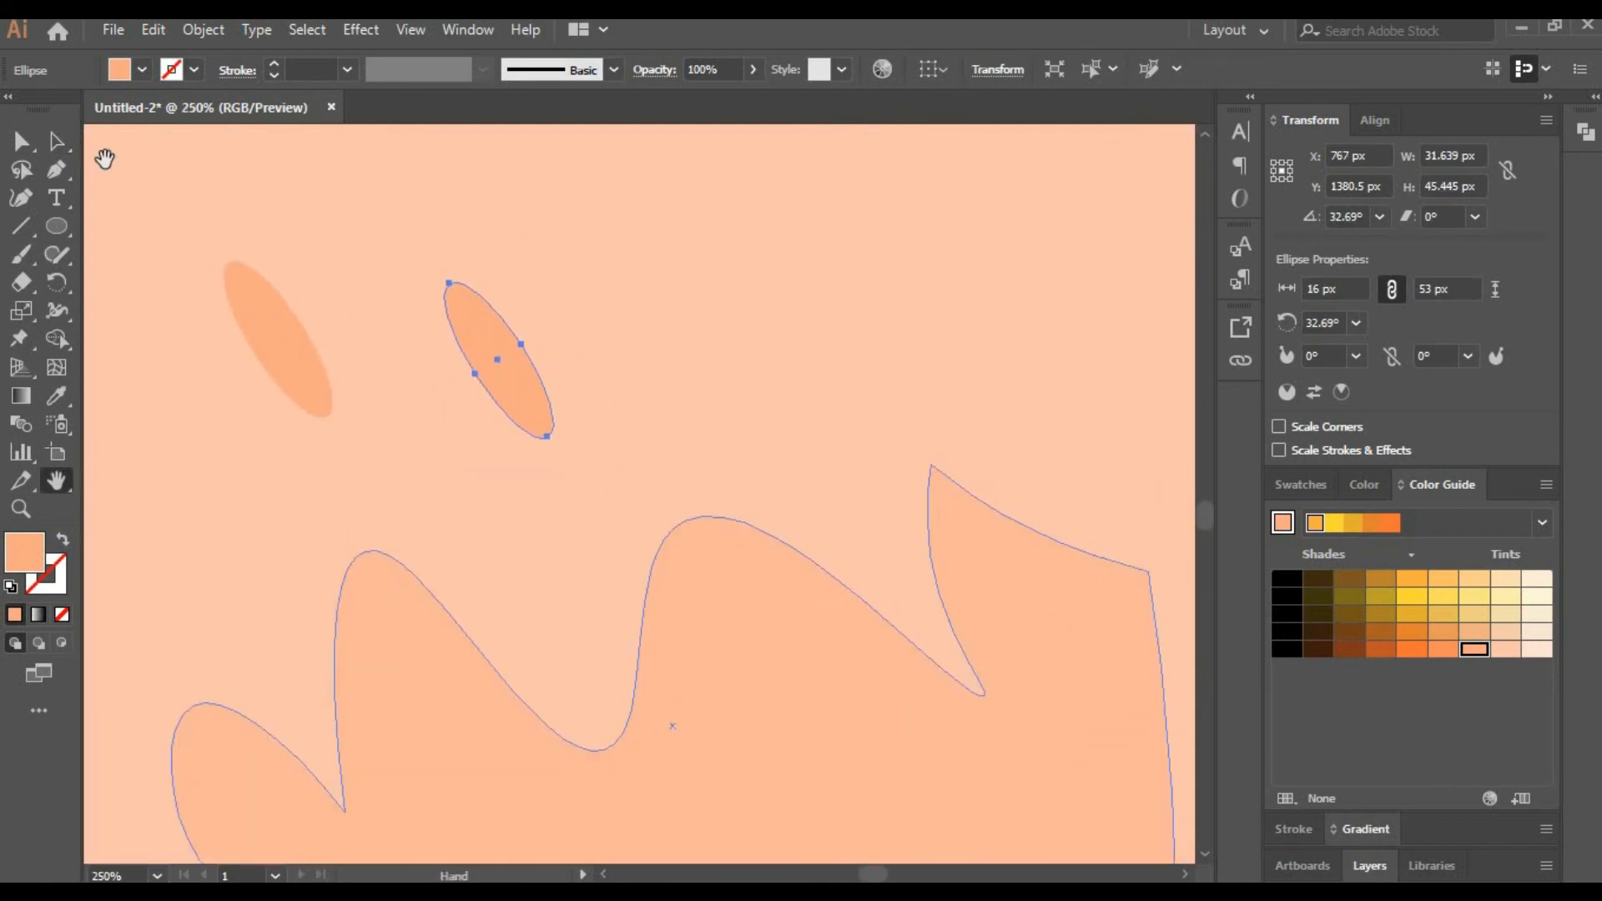
{"action": "left_click_drag", "start_coordinate": [457, 261], "coordinate": [432, 276]}
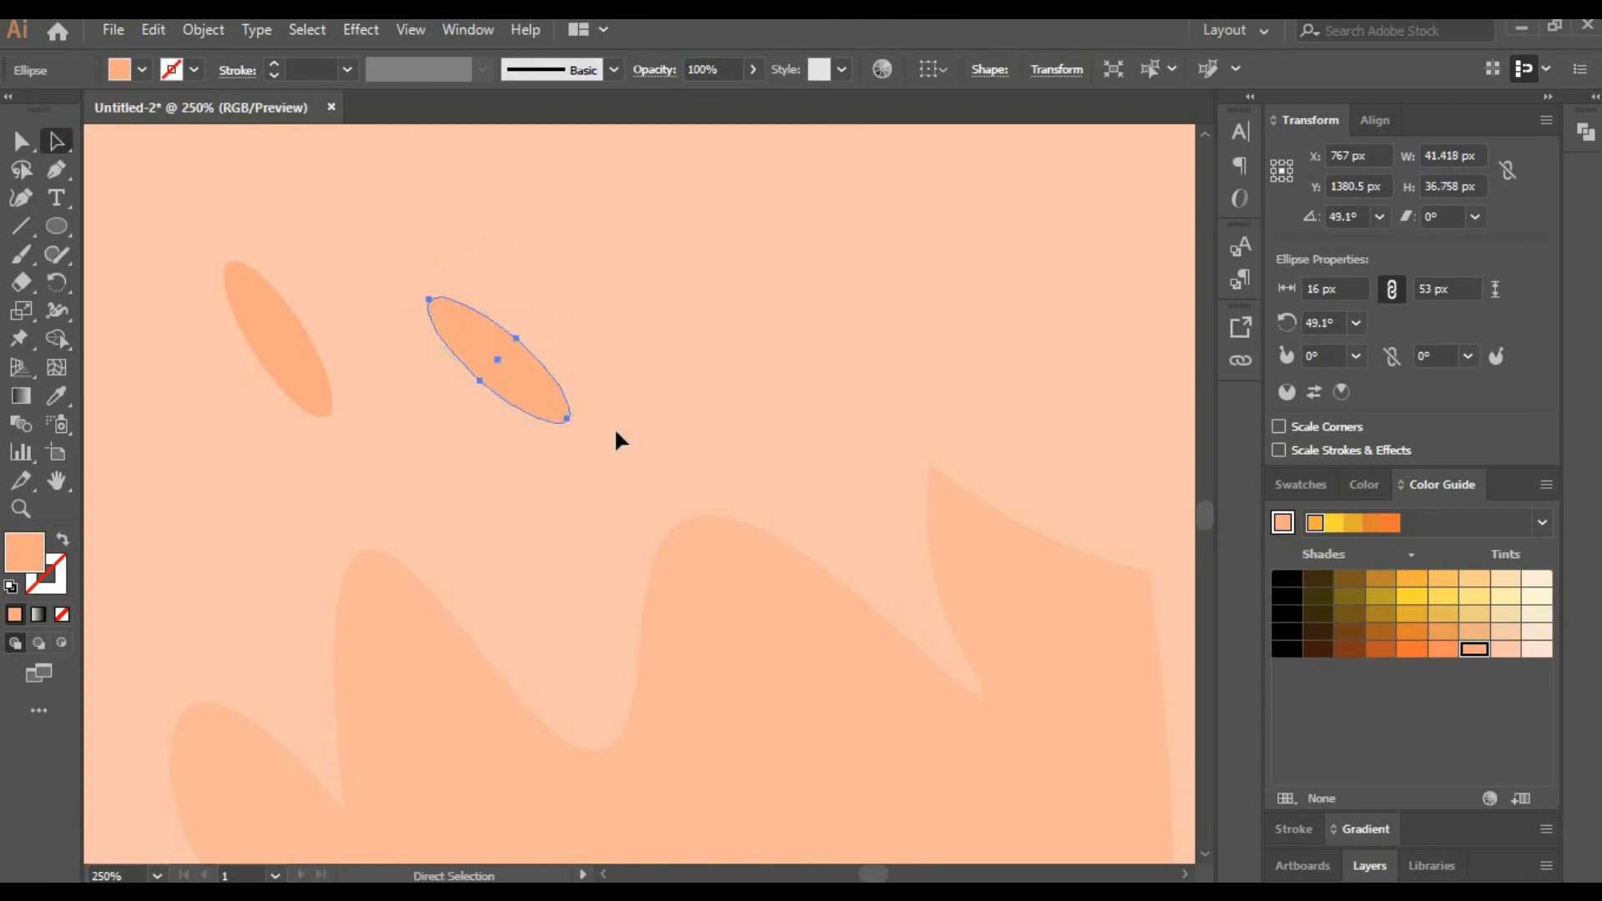
Paste two copies of the second ellipse and shrink them, placing one farther right and the other beneath the second ellipse.
{"action": "key", "text": "ctrl+c"}
{"action": "key", "text": "ctrl+v"}
{"action": "left_click_drag", "start_coordinate": [644, 489], "coordinate": [741, 359]}
{"action": "left_click_drag", "start_coordinate": [822, 401], "coordinate": [811, 397]}
{"action": "key", "text": "ctrl+v"}
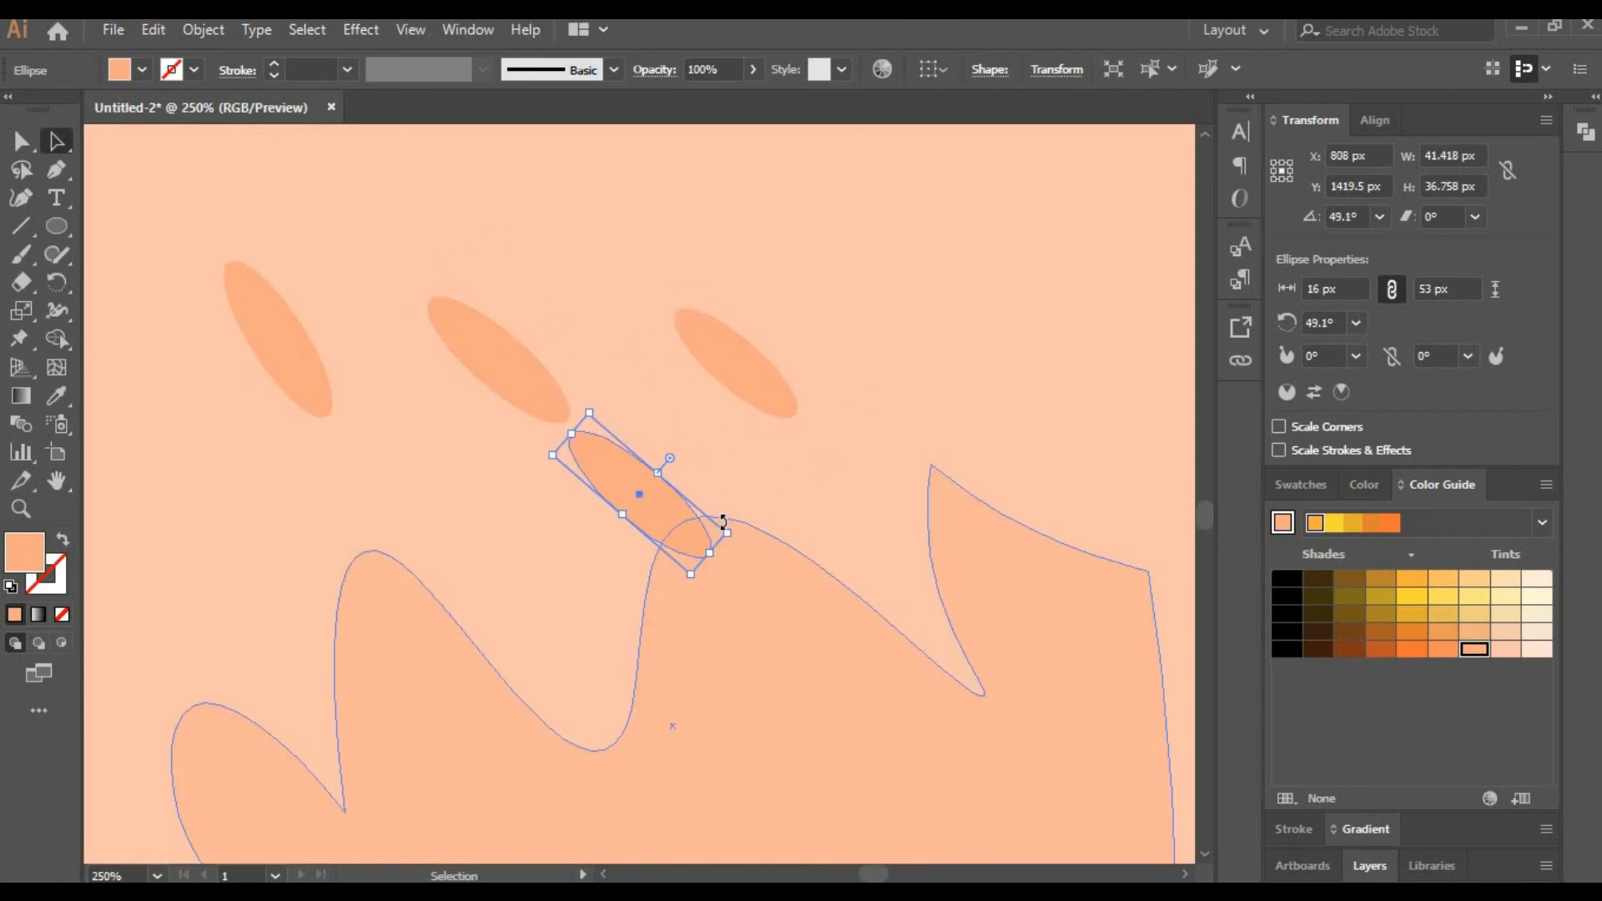
{"action": "left_click_drag", "start_coordinate": [726, 533], "coordinate": [696, 519]}
{"action": "left_click_drag", "start_coordinate": [639, 492], "coordinate": [515, 524]}
Paste two more full-size ellipses, placing one at the right end of the row and one above the wavy shape's left tip.
{"action": "key", "text": "ctrl+v"}
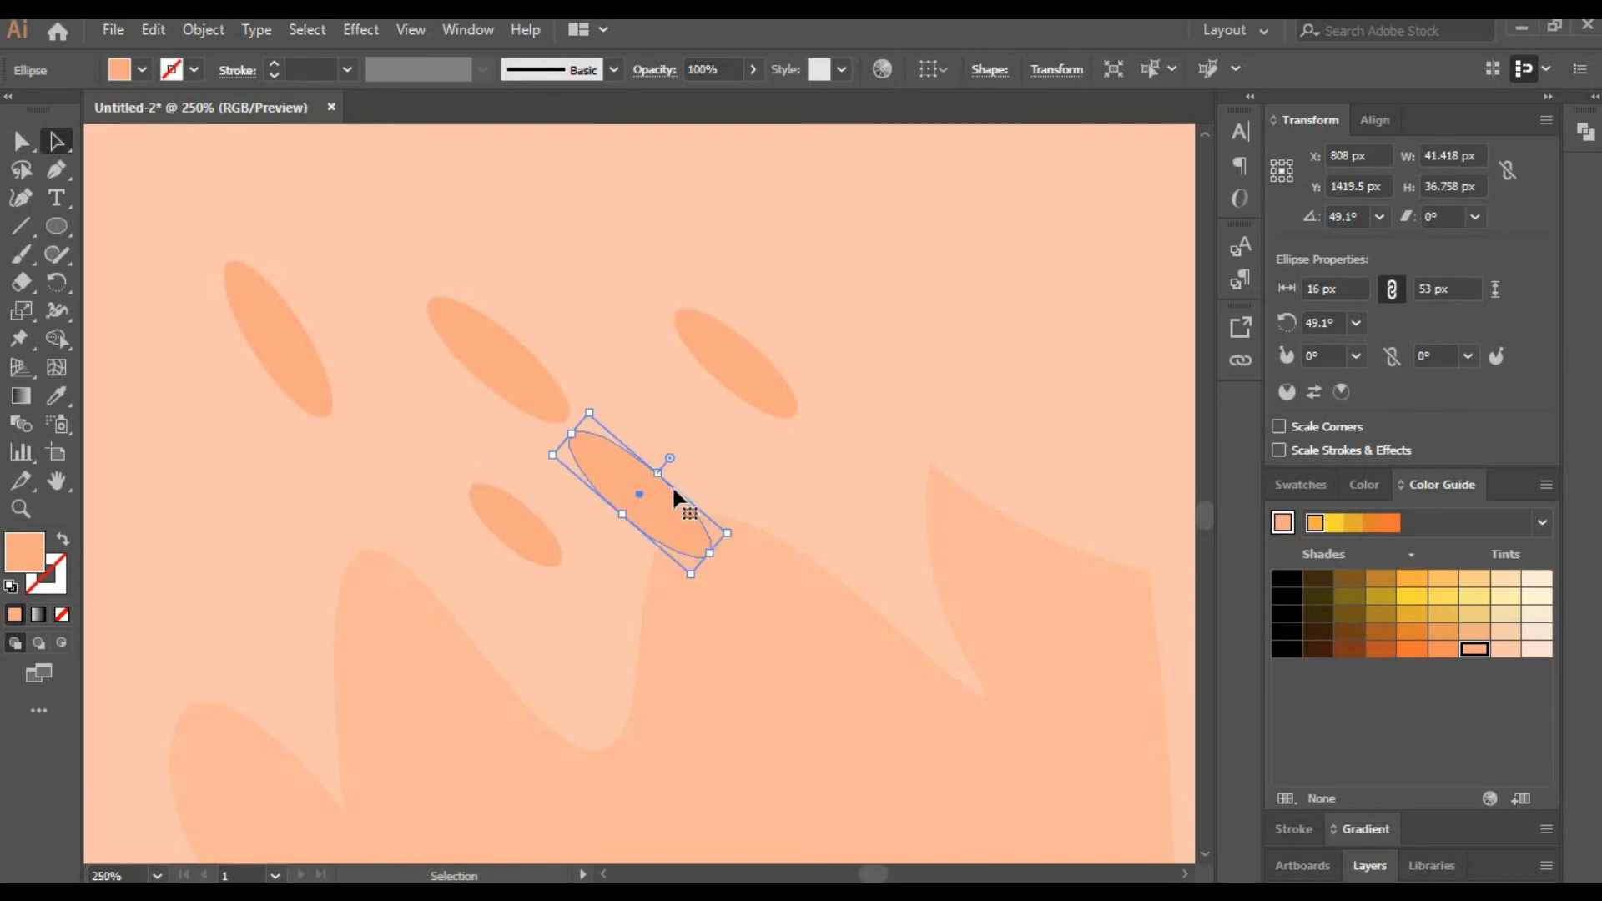
{"action": "left_click_drag", "start_coordinate": [674, 492], "coordinate": [958, 383]}
{"action": "type", "text": "100"}
{"action": "key", "text": "Return"}
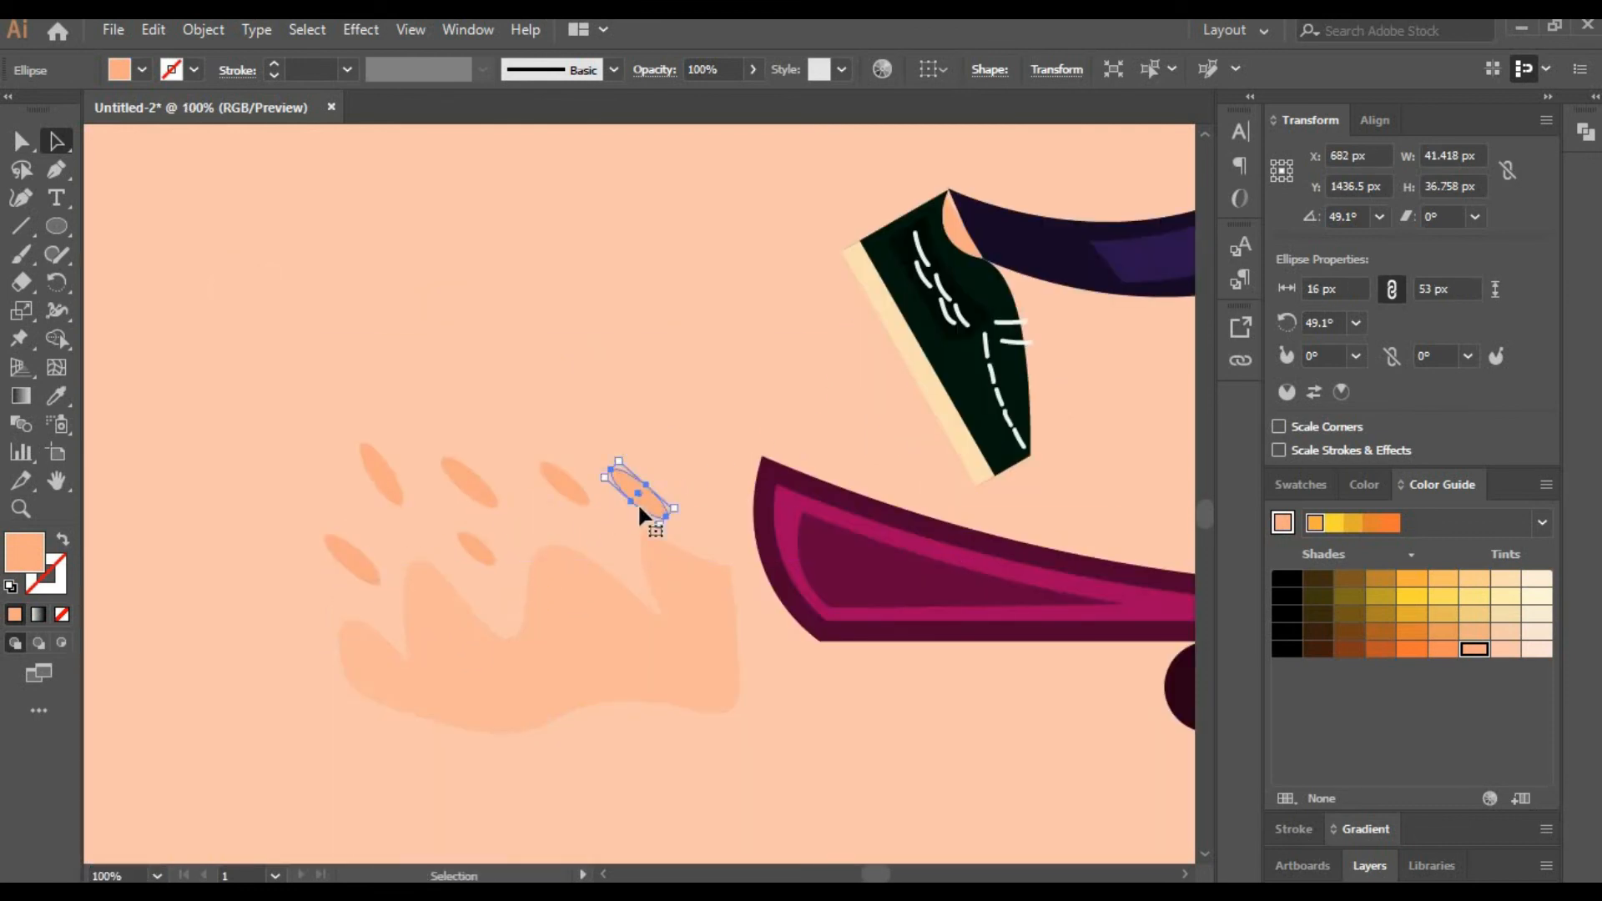
Place three more pasted ellipses in a row beneath the skateboard's left end, between the wavy shape and the left wheel.
{"action": "left_click_drag", "start_coordinate": [638, 503], "coordinate": [820, 700]}
{"action": "left_click_drag", "start_coordinate": [761, 654], "coordinate": [485, 541]}
{"action": "key", "text": "ctrl+v"}
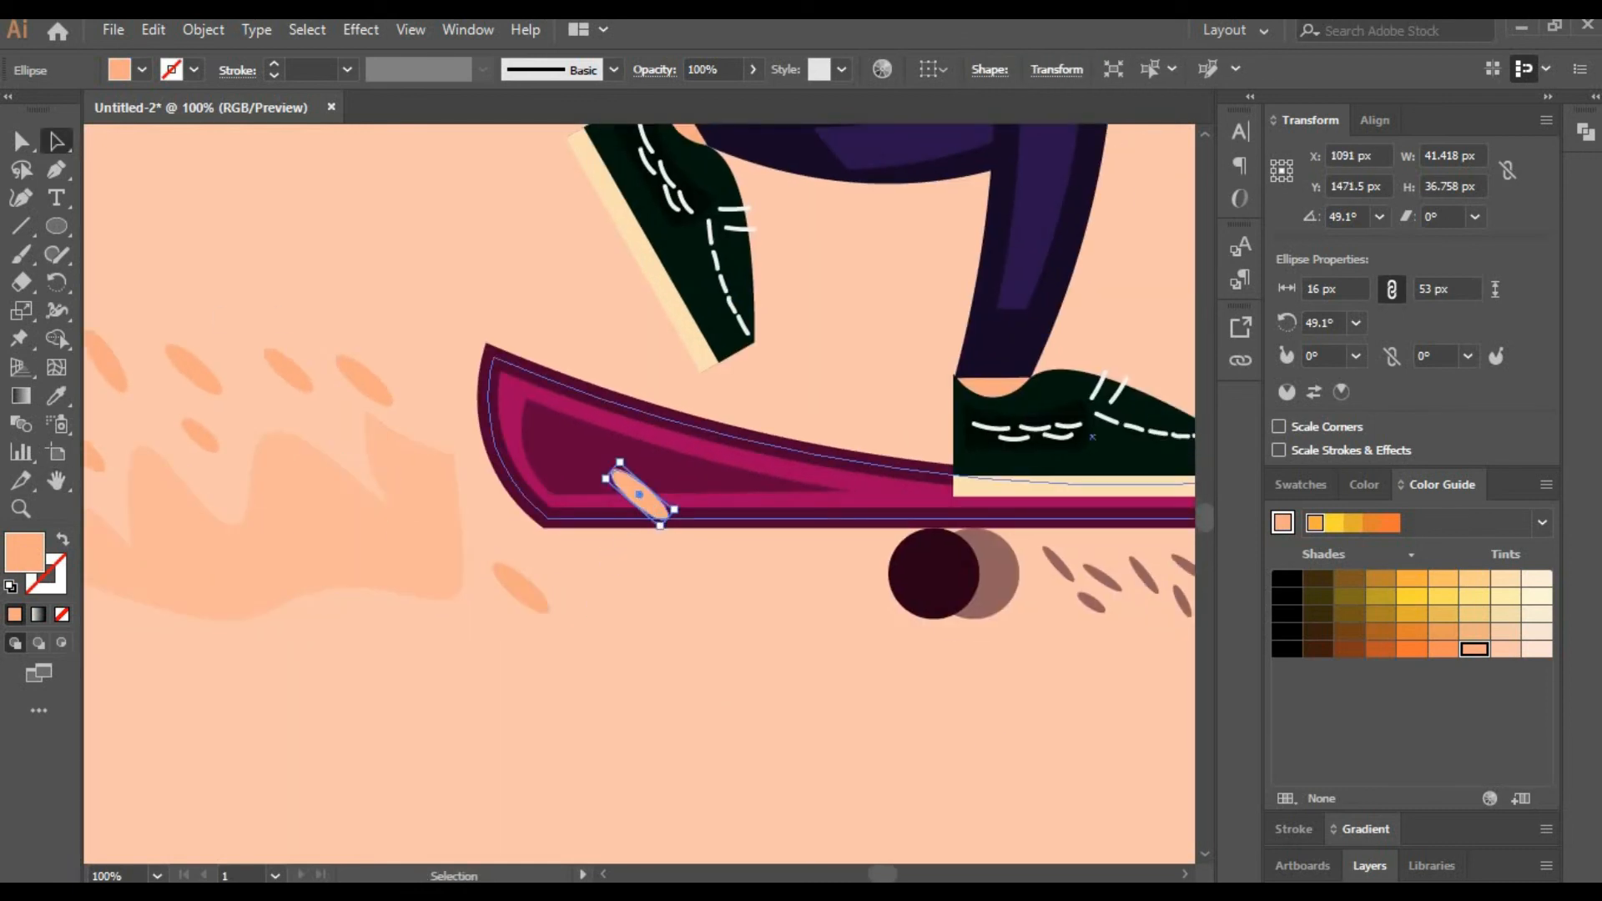
{"action": "left_click_drag", "start_coordinate": [654, 516], "coordinate": [685, 570]}
{"action": "key", "text": "v"}
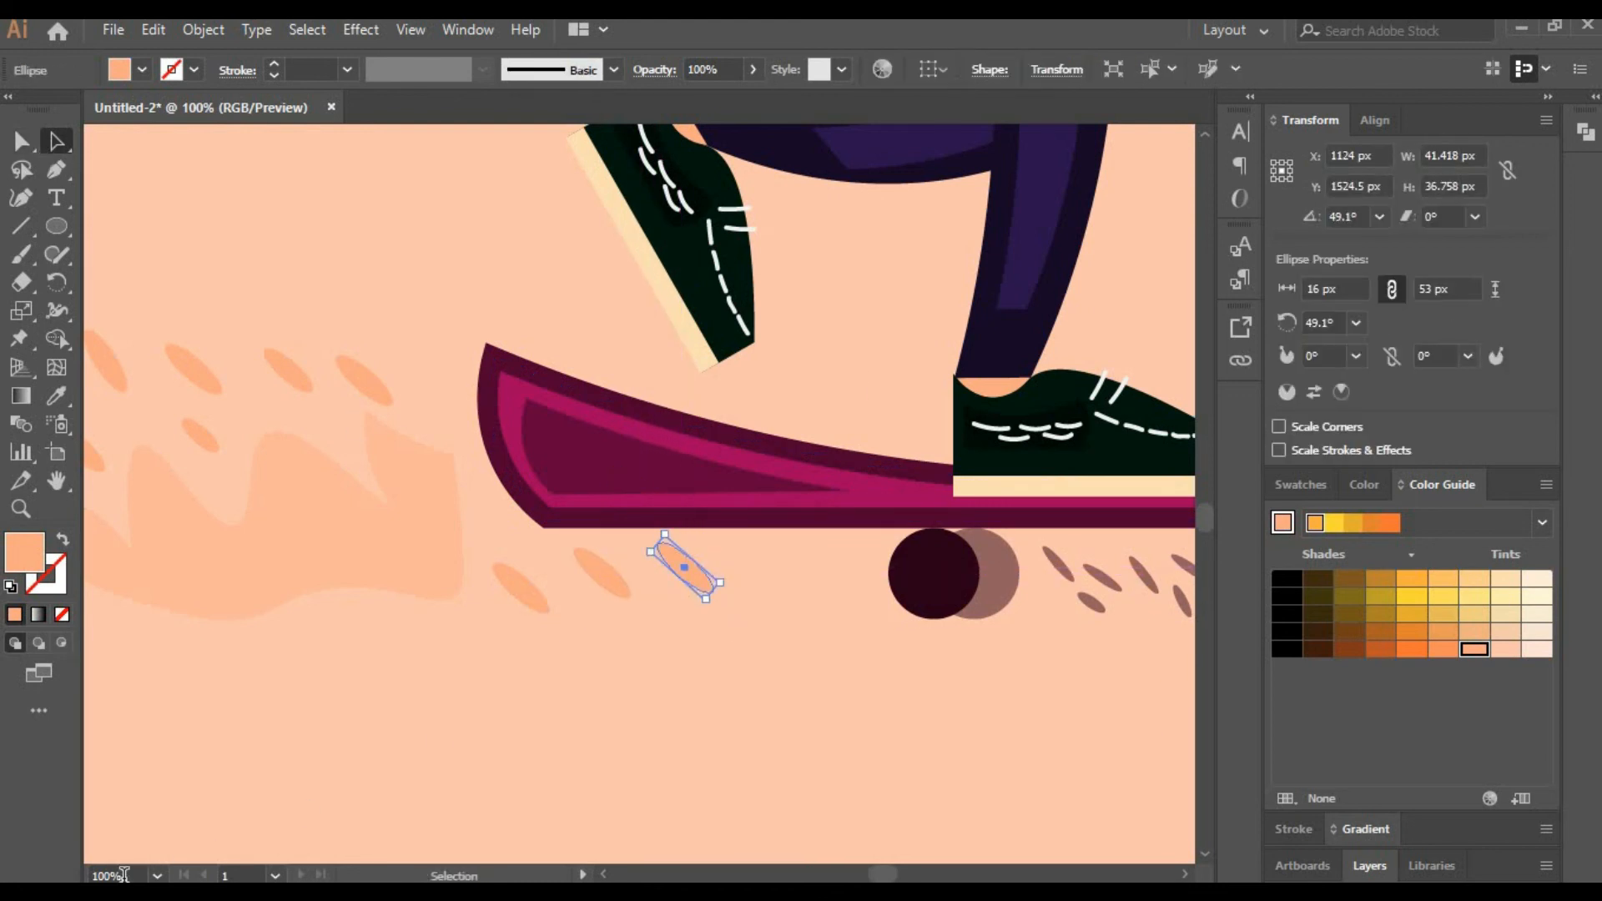
Rename Layer 1 as Guy, lock it and hide it.
{"action": "key", "text": "ctrl+minus"}
{"action": "key", "text": "ctrl+minus"}
{"action": "key", "text": "ctrl+minus"}
{"action": "key", "text": "ctrl+minus"}
{"action": "left_click_drag", "start_coordinate": [1012, 367], "coordinate": [917, 559]}
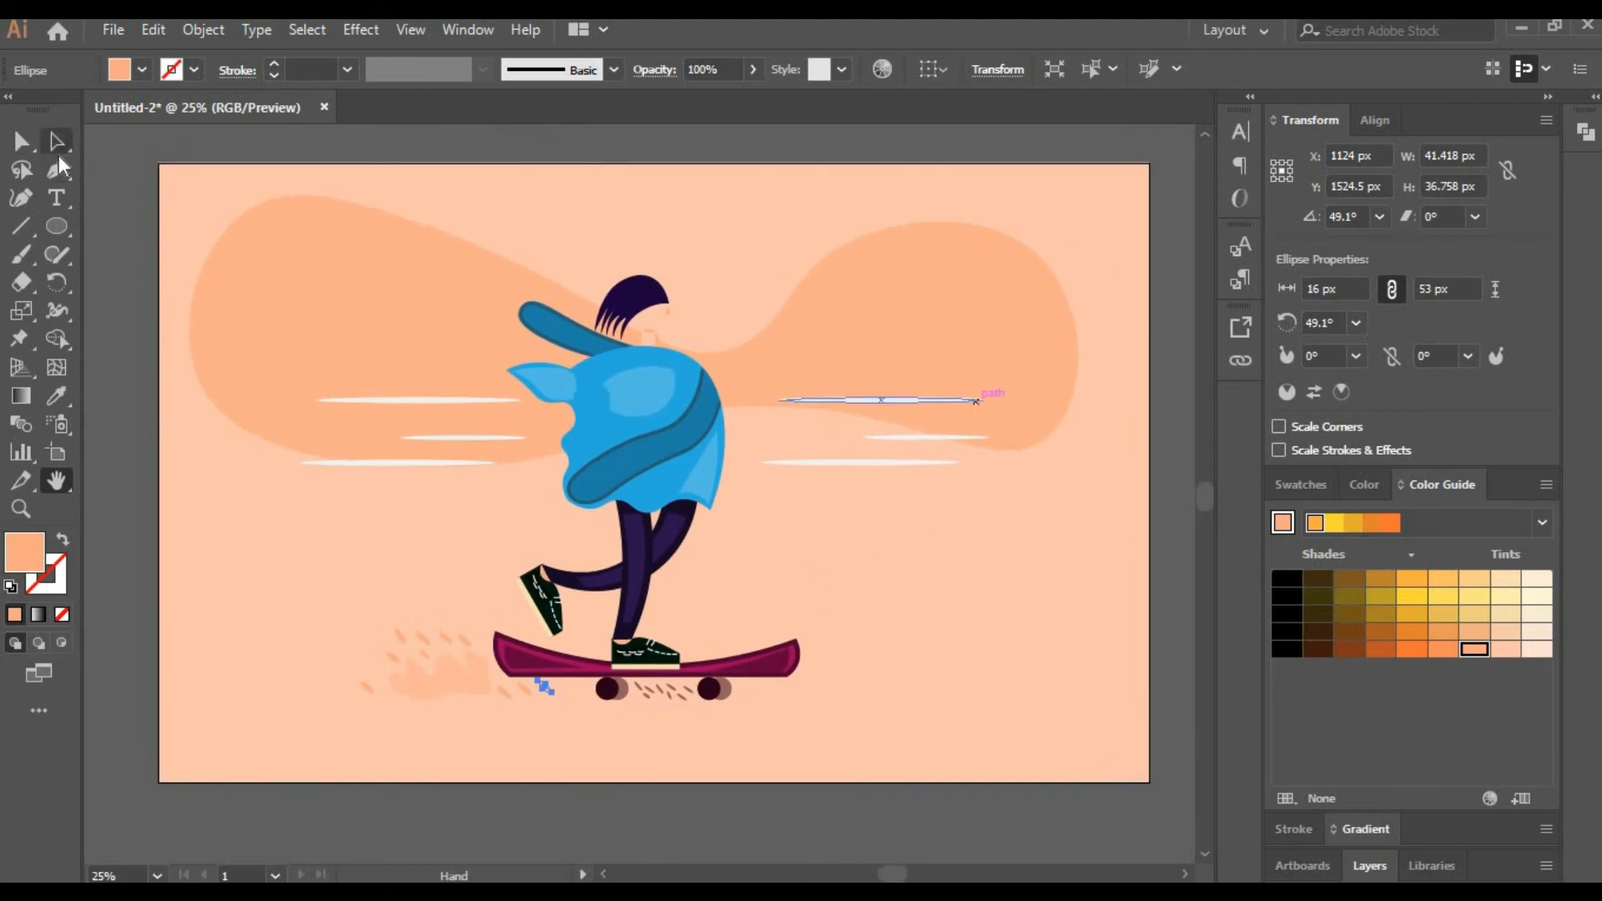
{"action": "left_click", "coordinate": [1168, 501]}
{"action": "left_click", "coordinate": [1375, 859]}
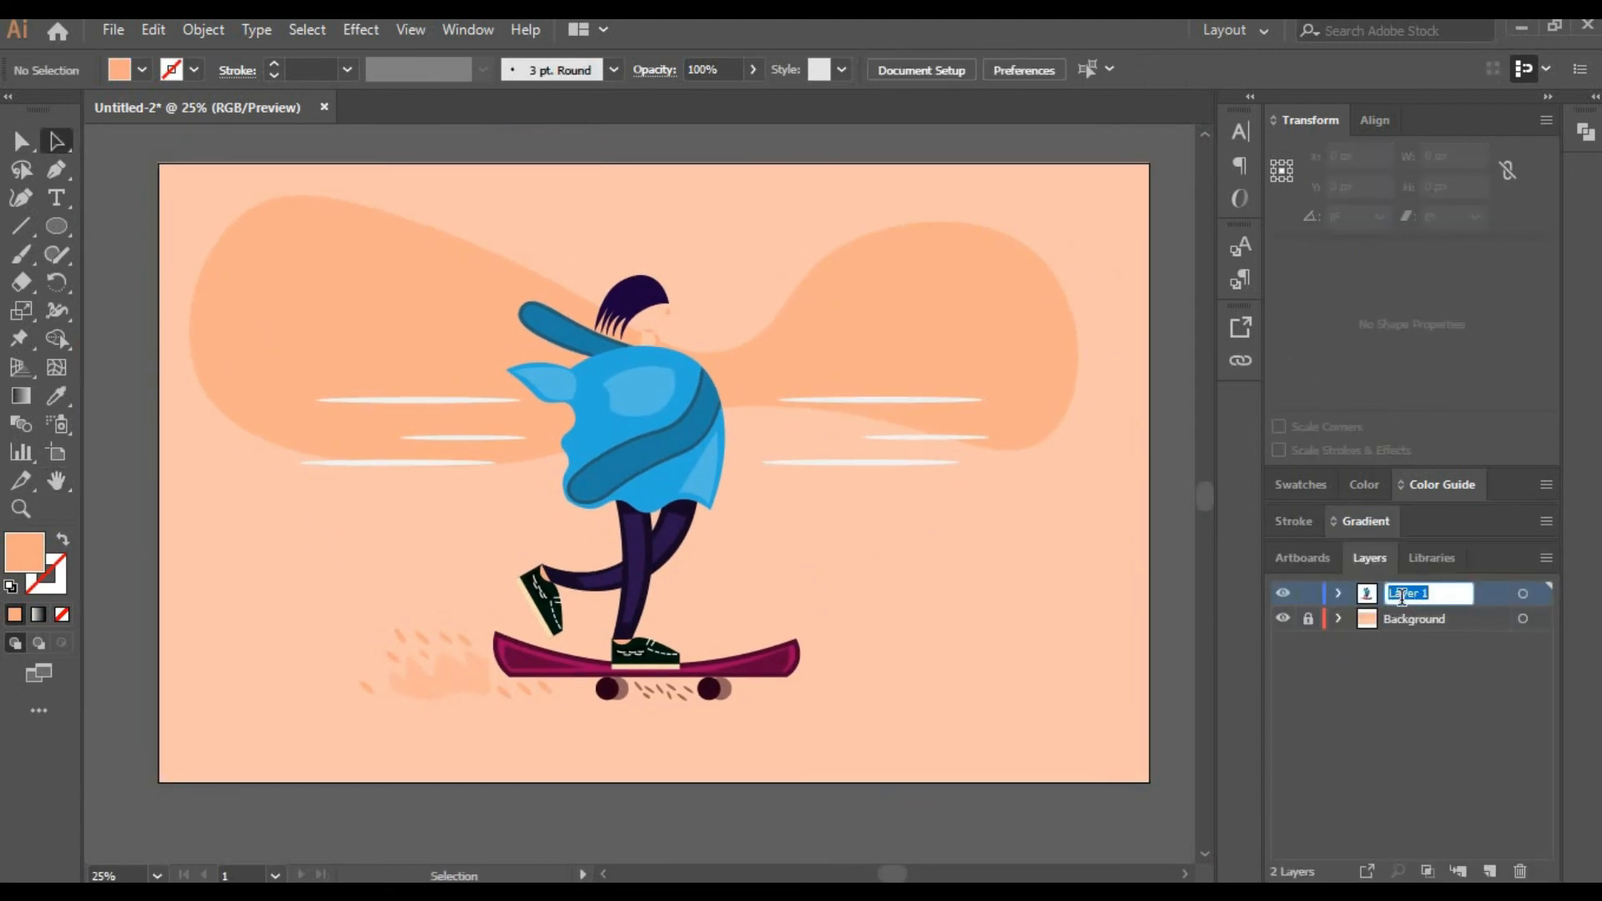
{"action": "left_click", "coordinate": [1289, 595]}
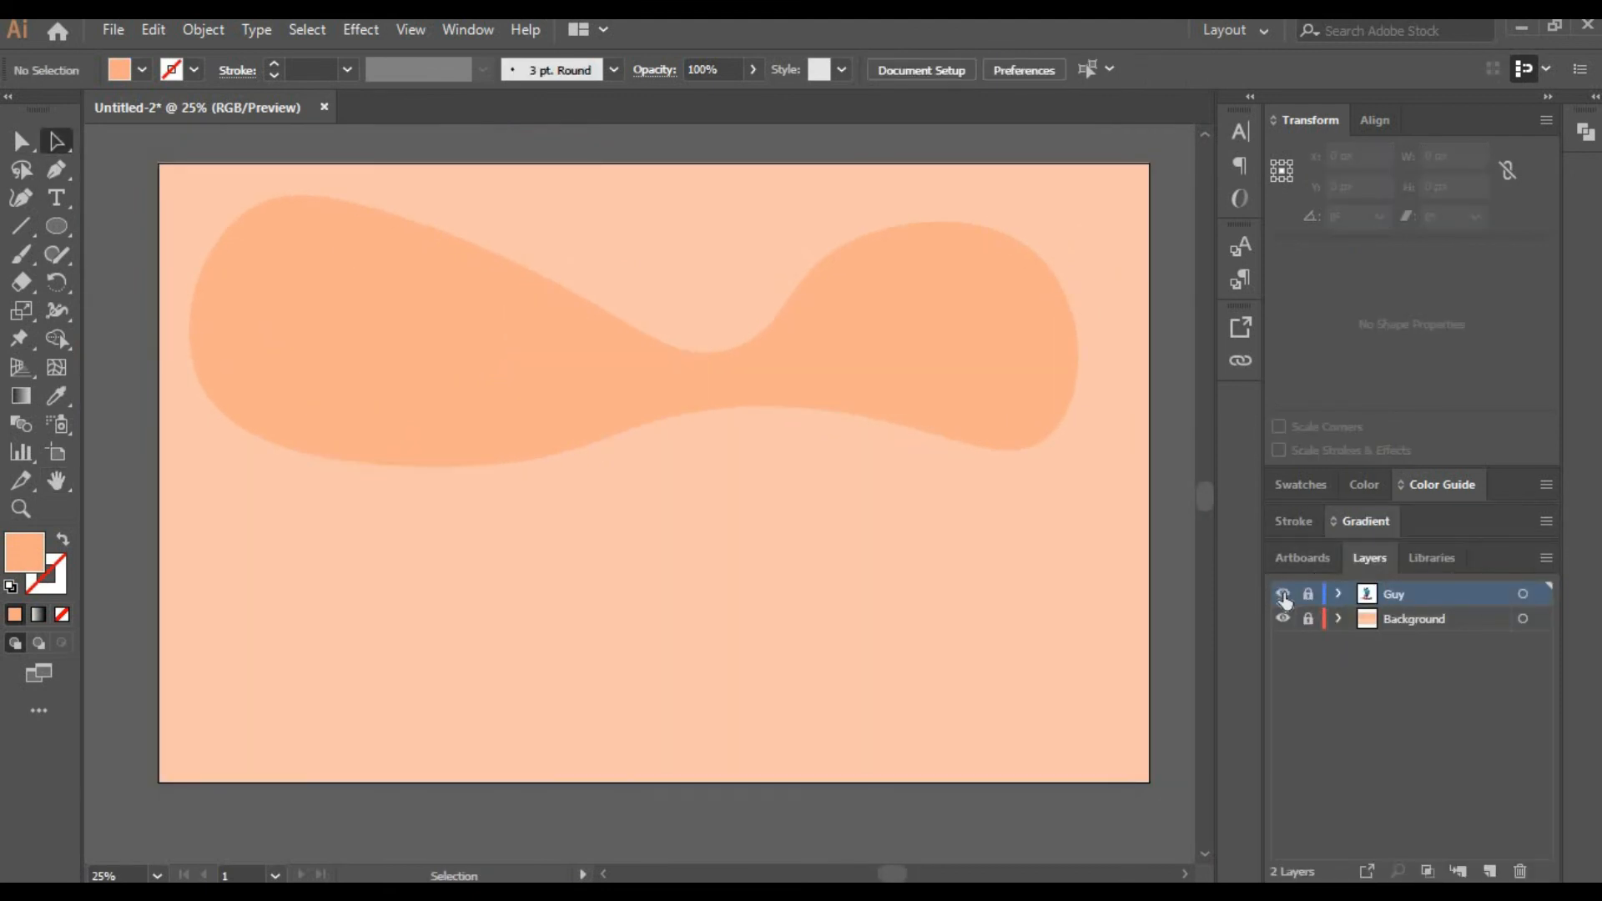